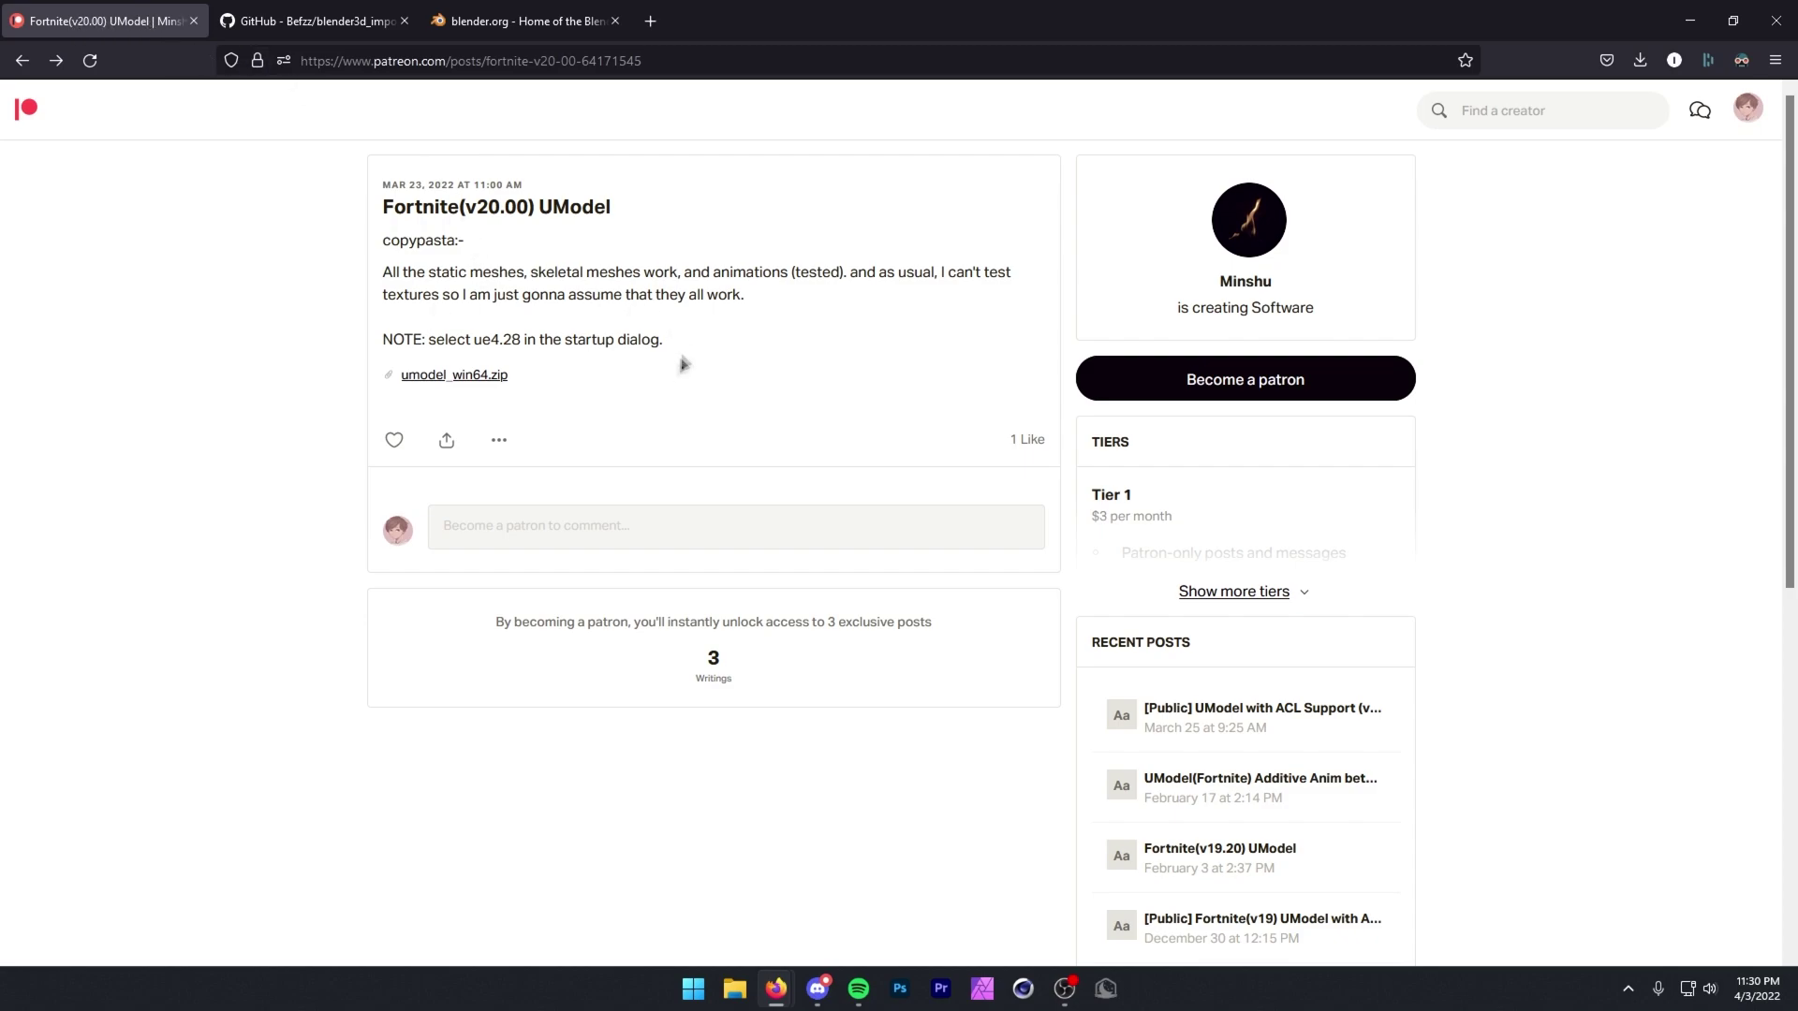
Download umodel_win64.zip from the Fortnite(v20.00) UModel post and extract its umodel_win64 folder to the desktop.
click(474, 377)
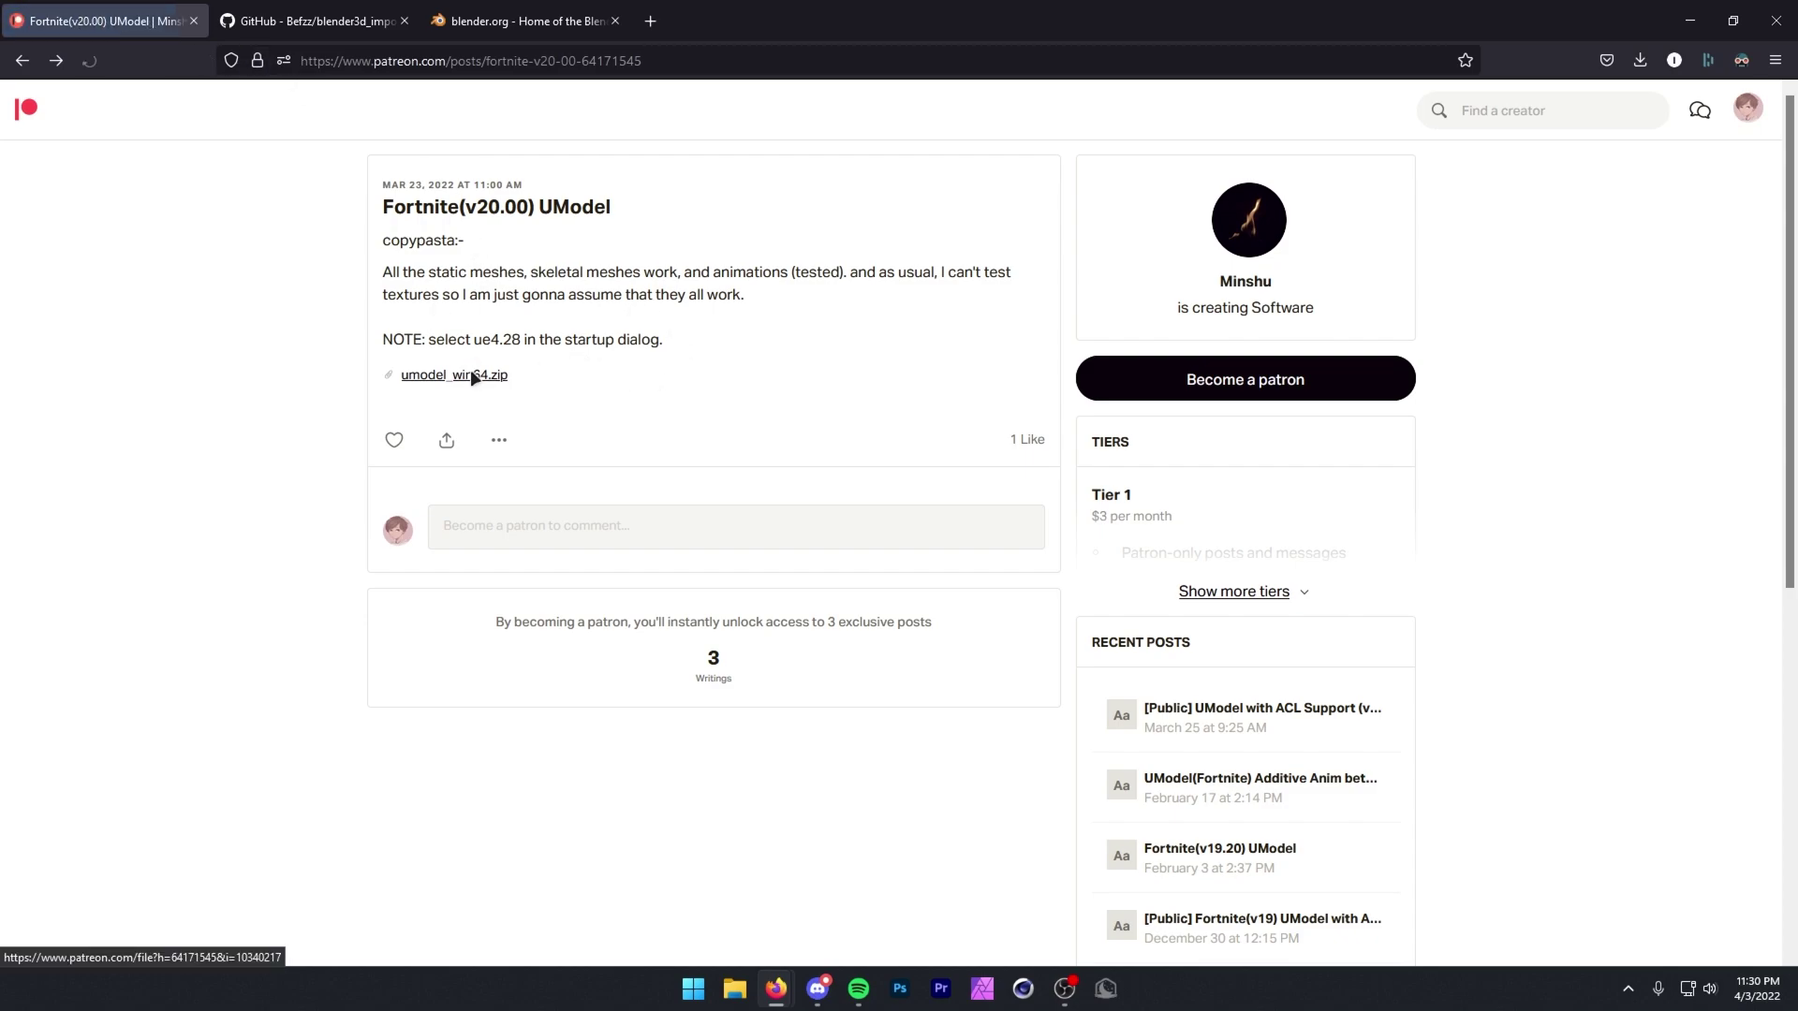
click(733, 478)
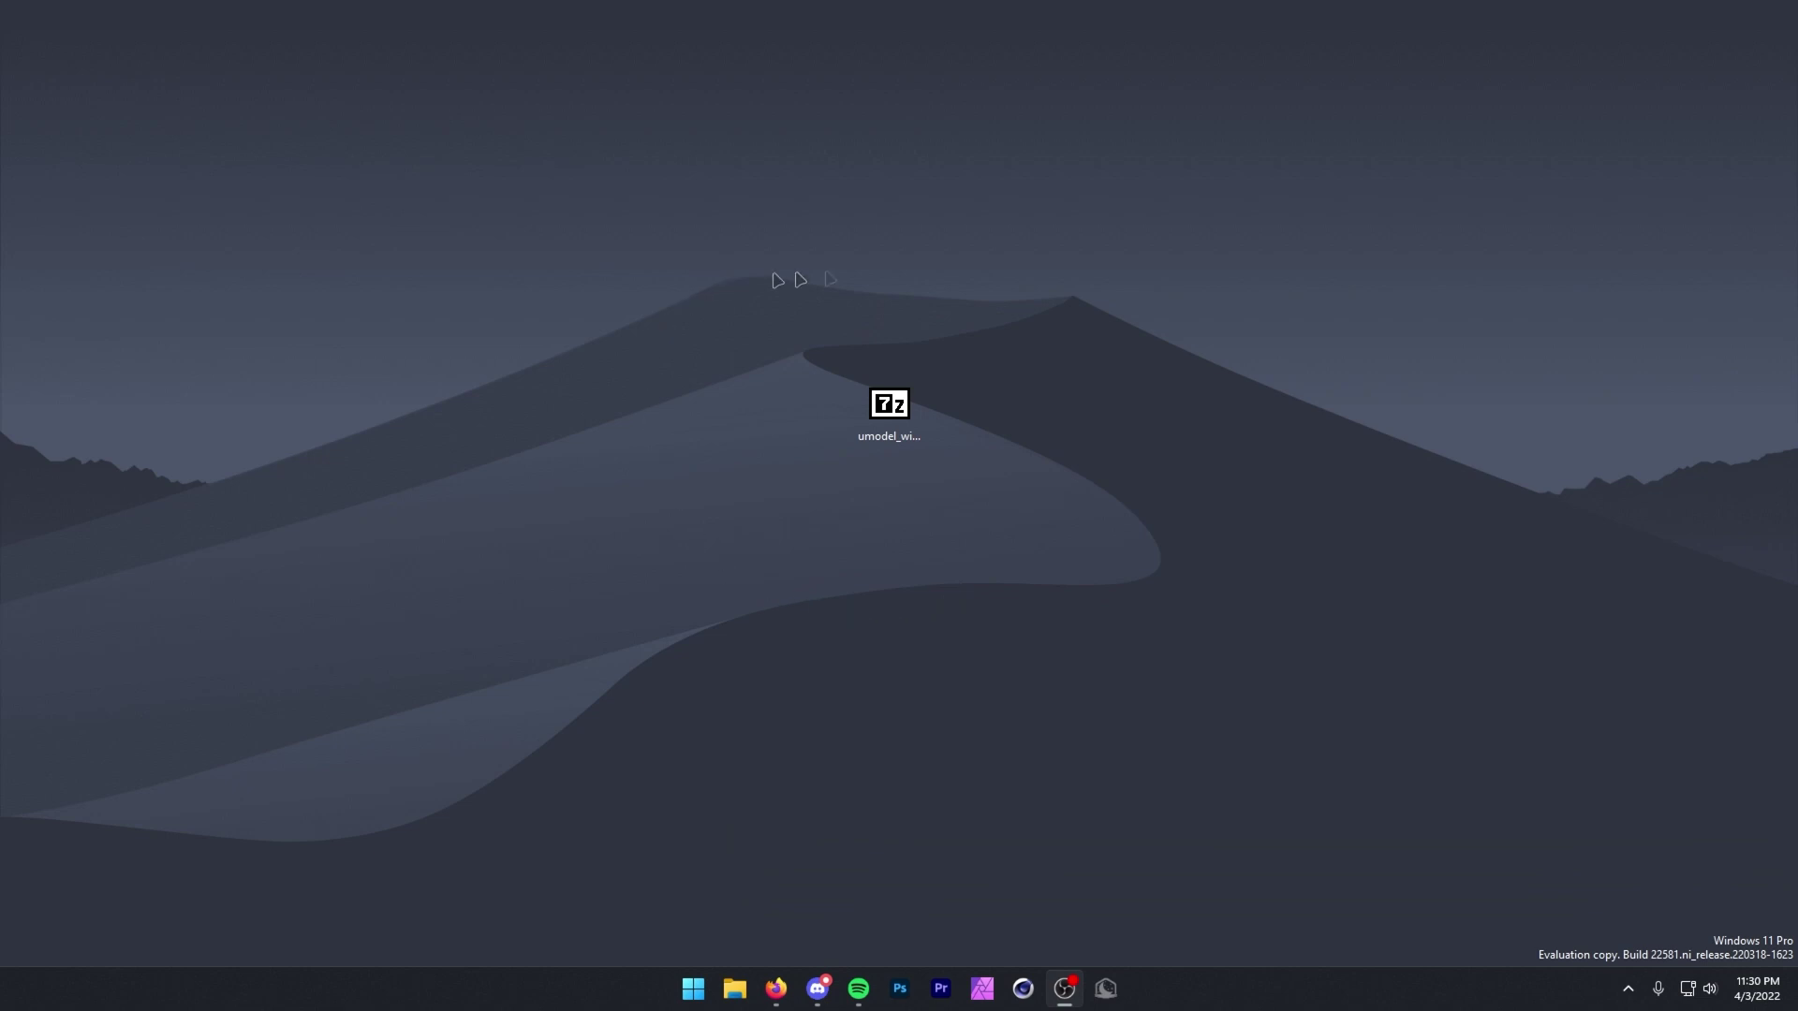
double_click(918, 408)
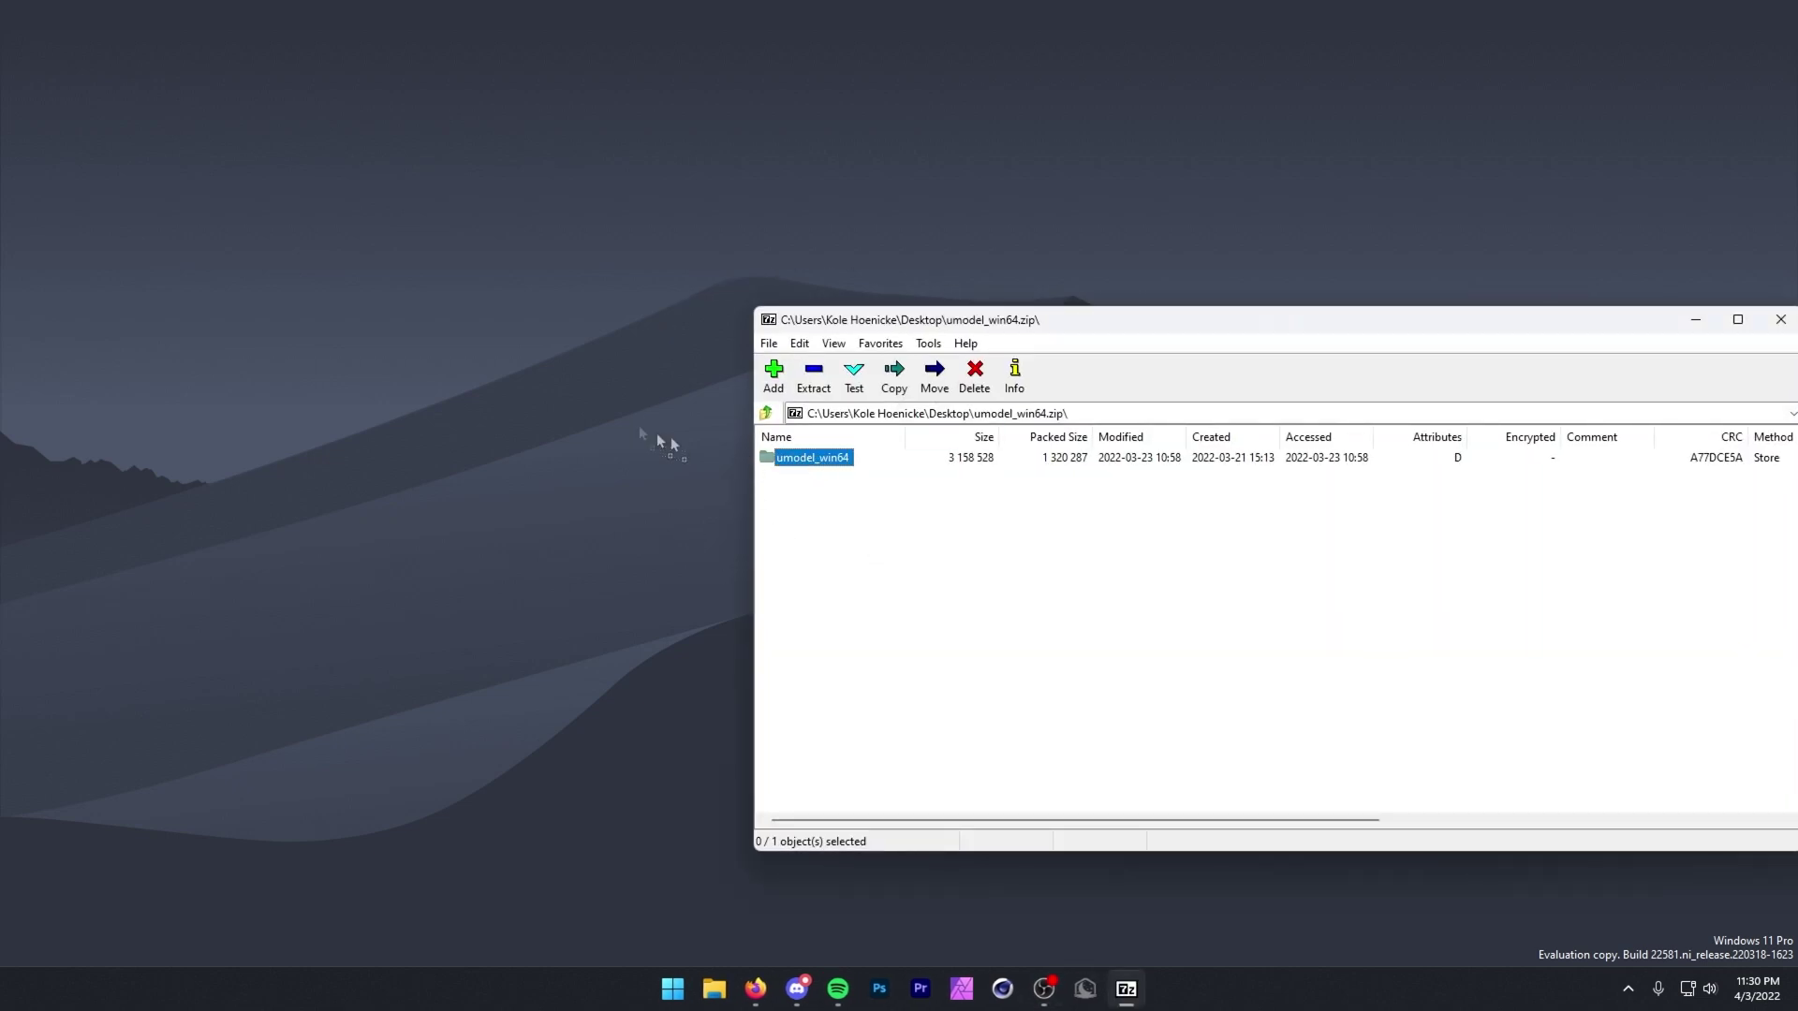
drag(42, 38, 42, 37)
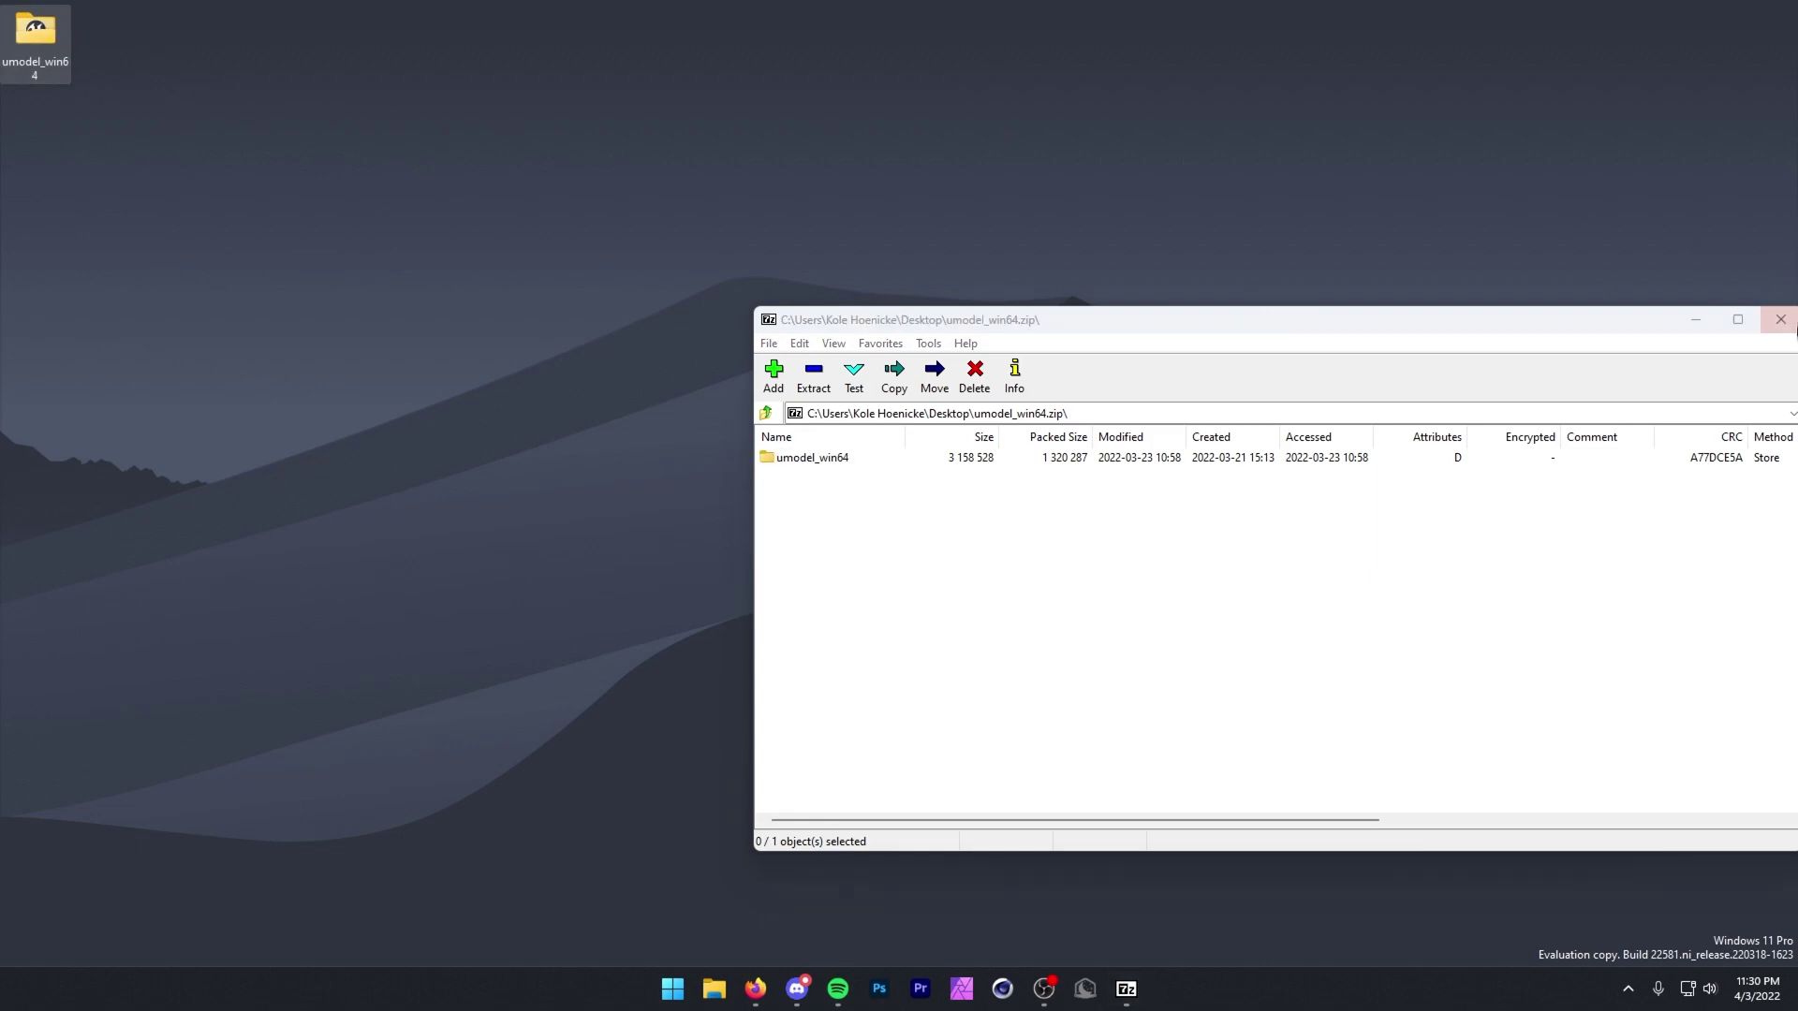
click(1791, 327)
Delete the umodel_win64.zip archive from the desktop.
drag(747, 321, 972, 475)
right_click(901, 428)
click(1075, 450)
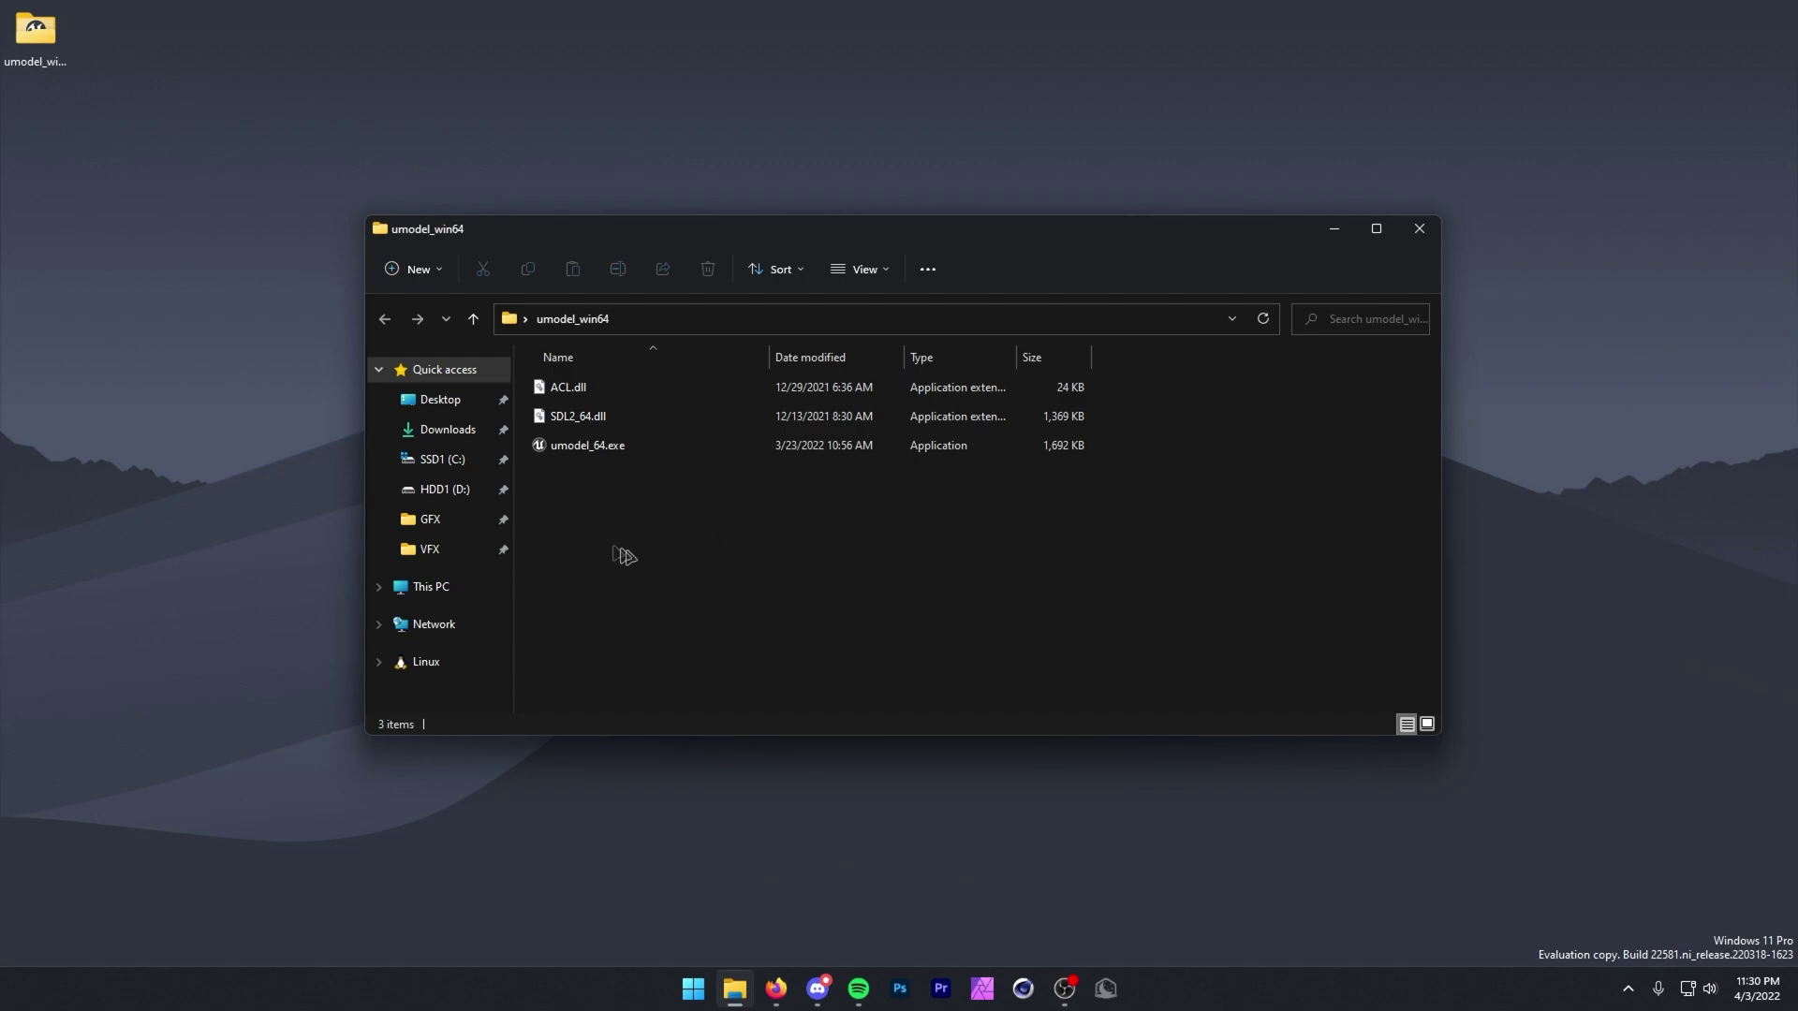
Launch umodel_64.exe and set the path to game files to C:\Program Files\Epic Games\Fortnite\FortniteGame\Content\Paks.
double_click(615, 454)
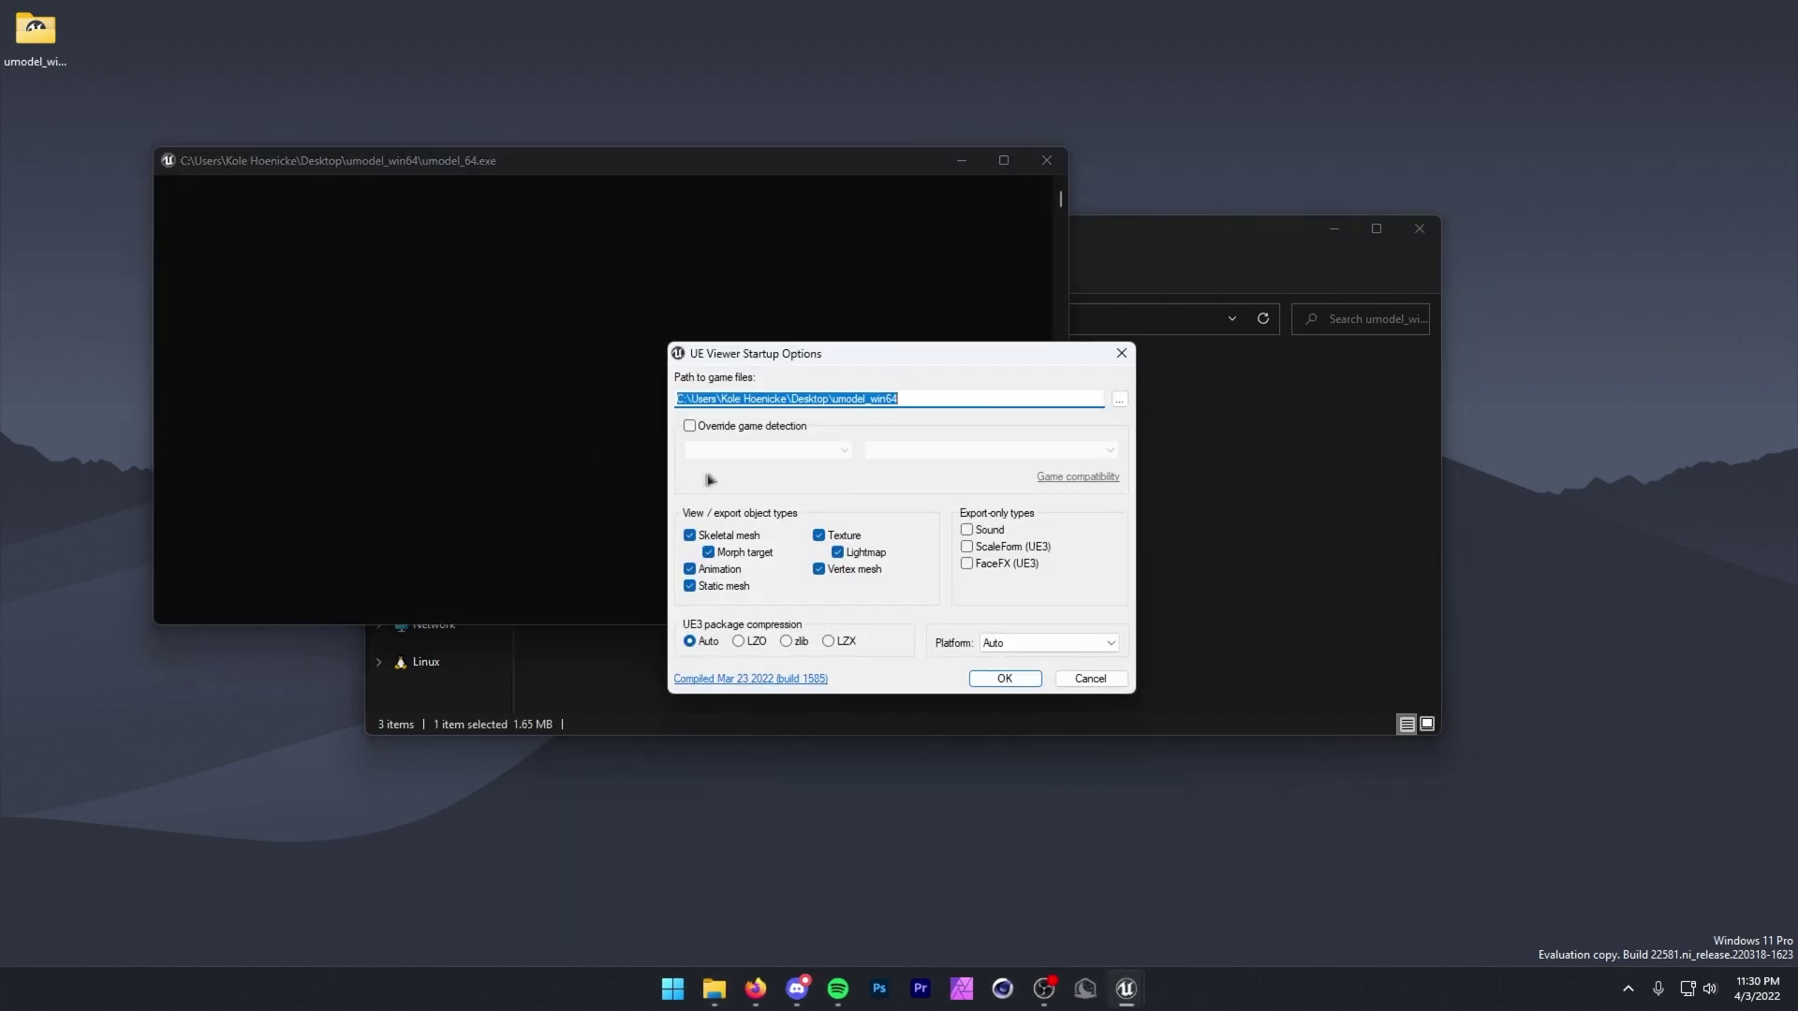
click(1120, 401)
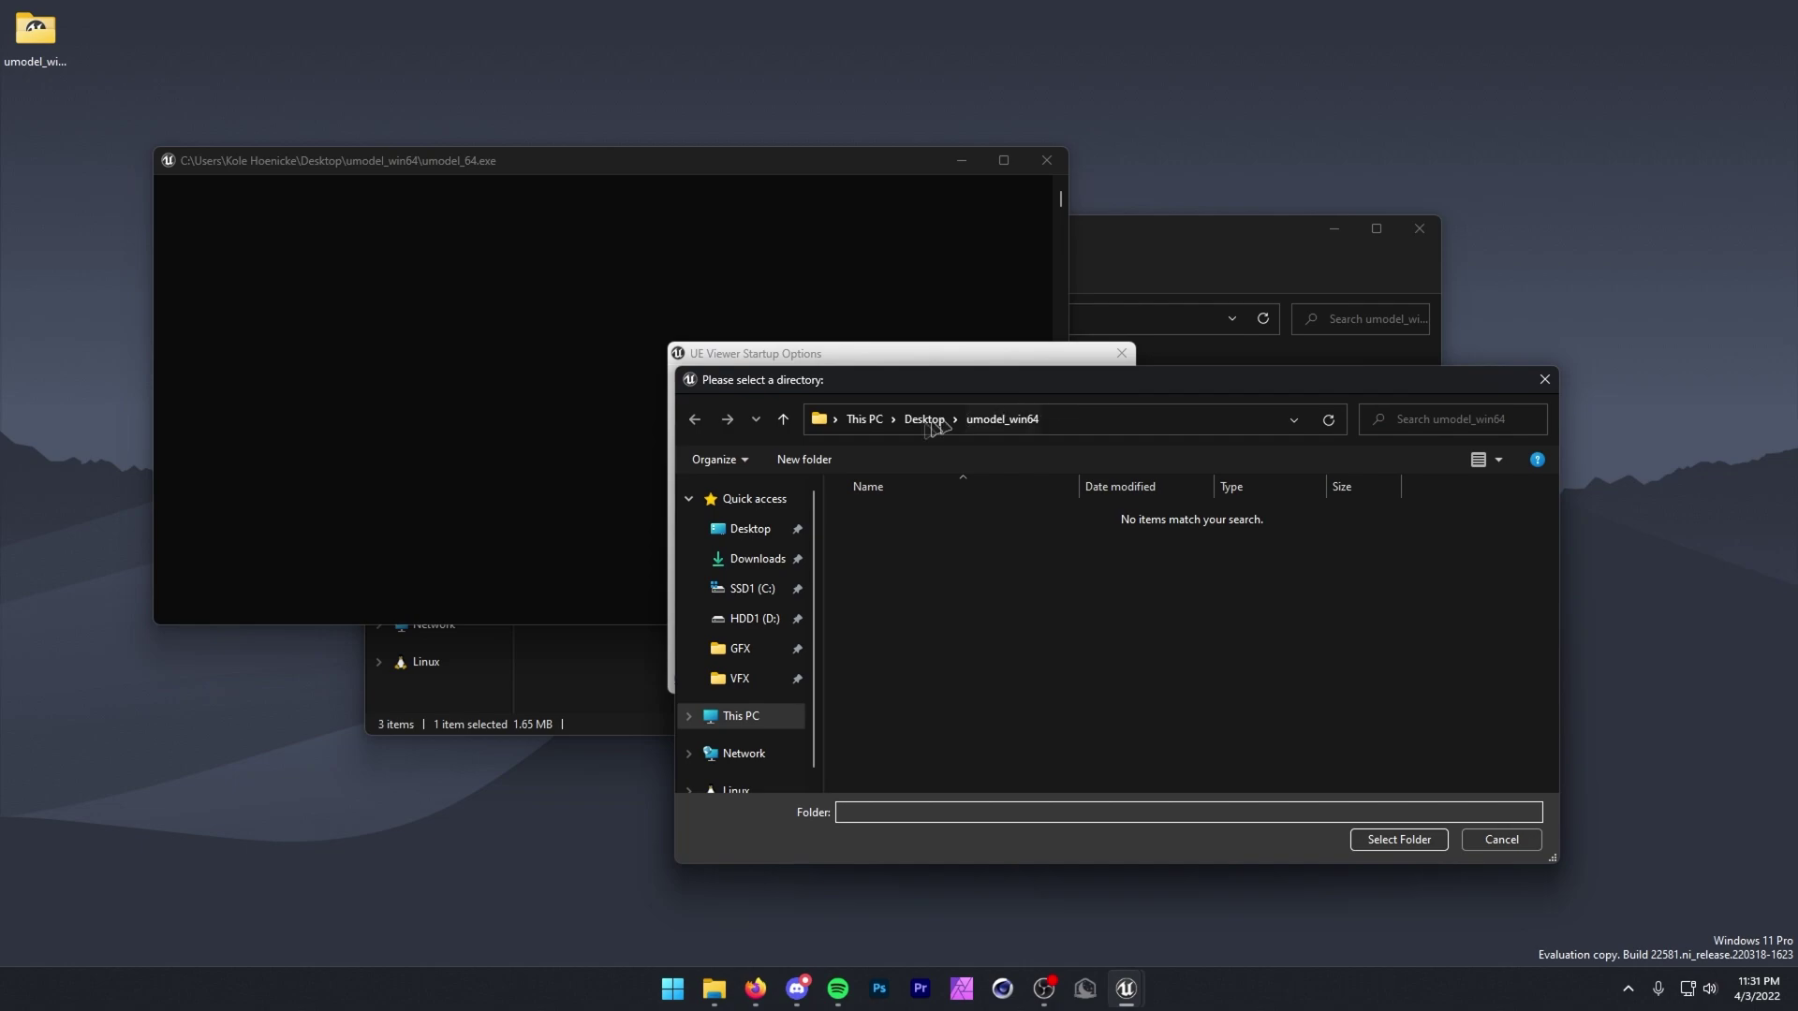
click(751, 590)
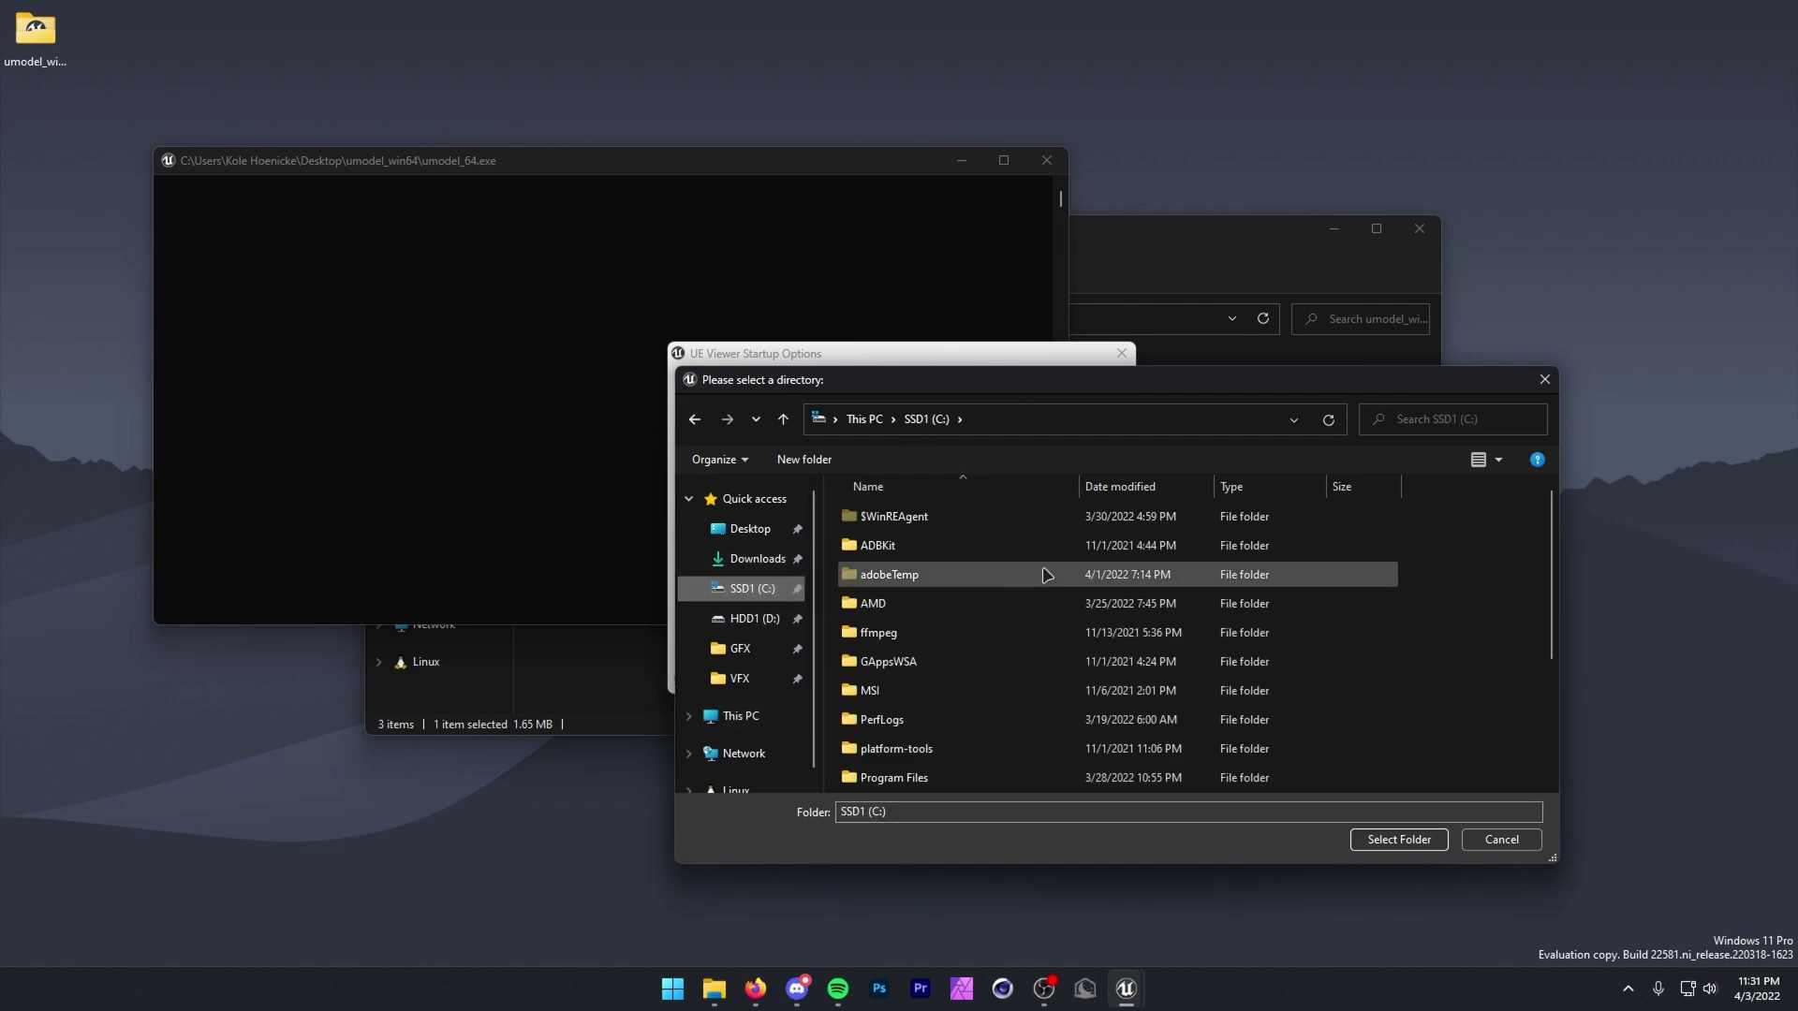
double_click(937, 695)
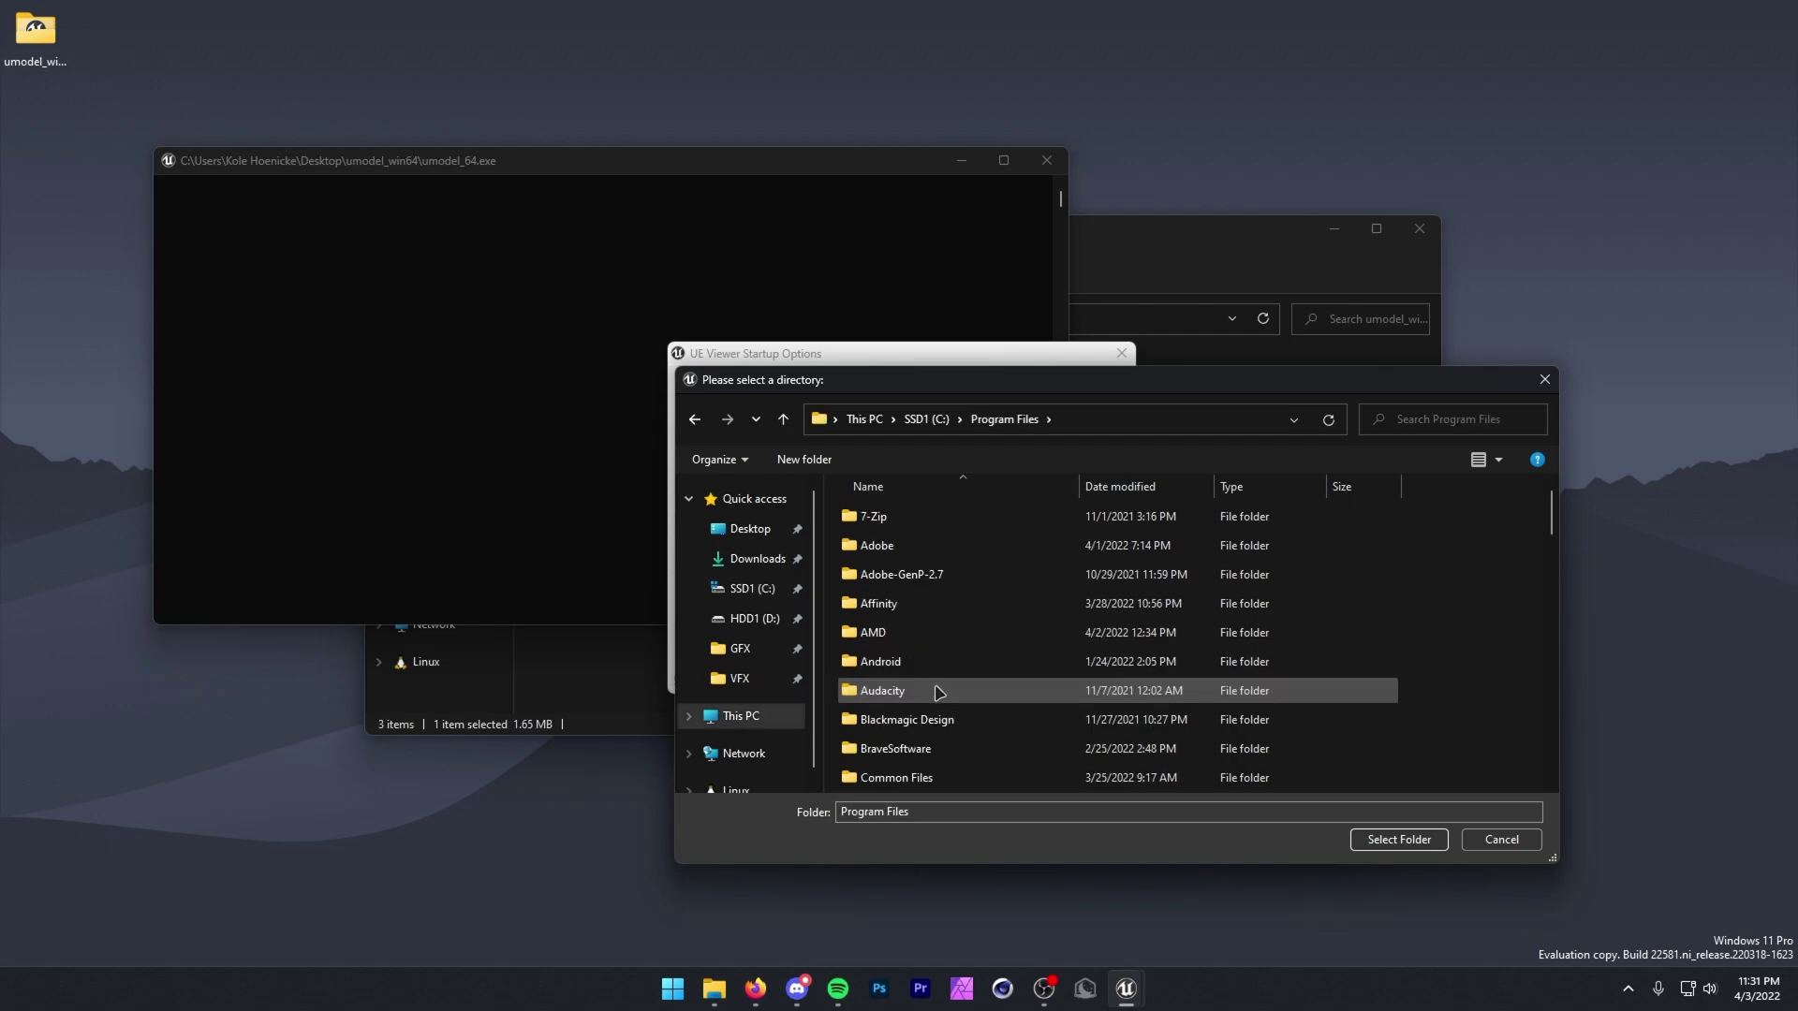
scroll(939, 684, down, 2)
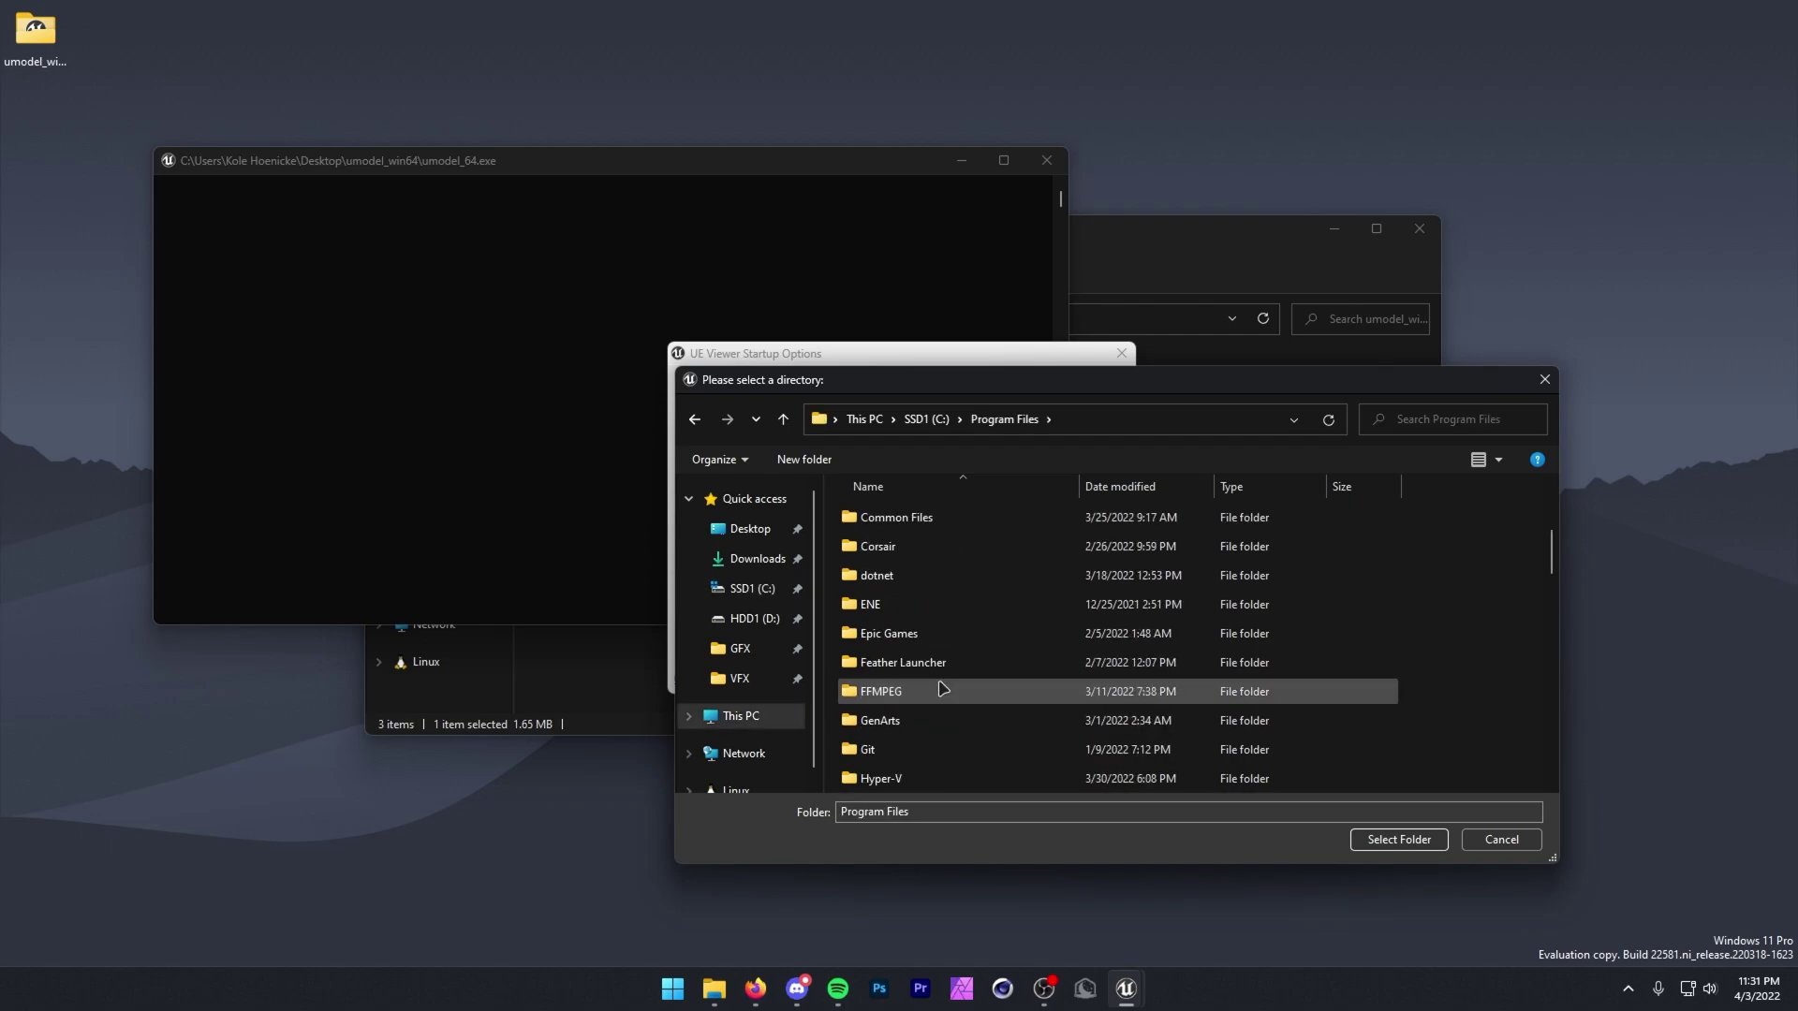
double_click(919, 630)
double_click(910, 525)
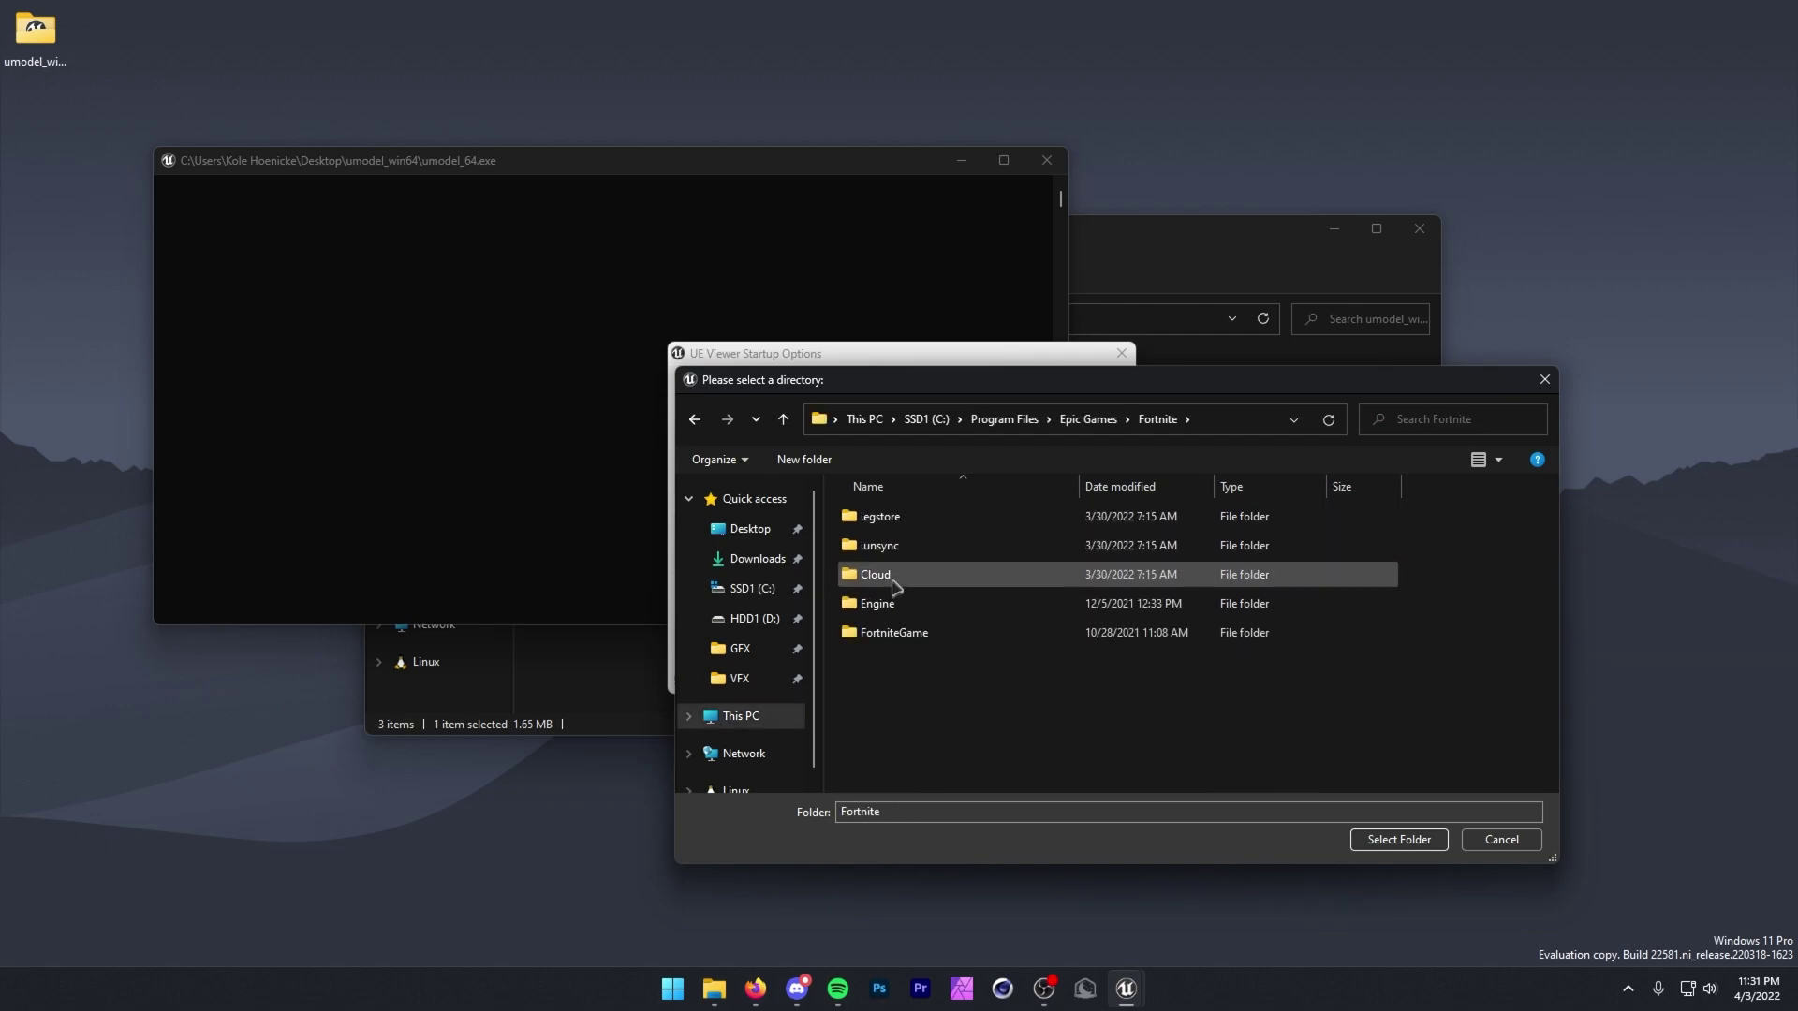
double_click(904, 630)
double_click(897, 545)
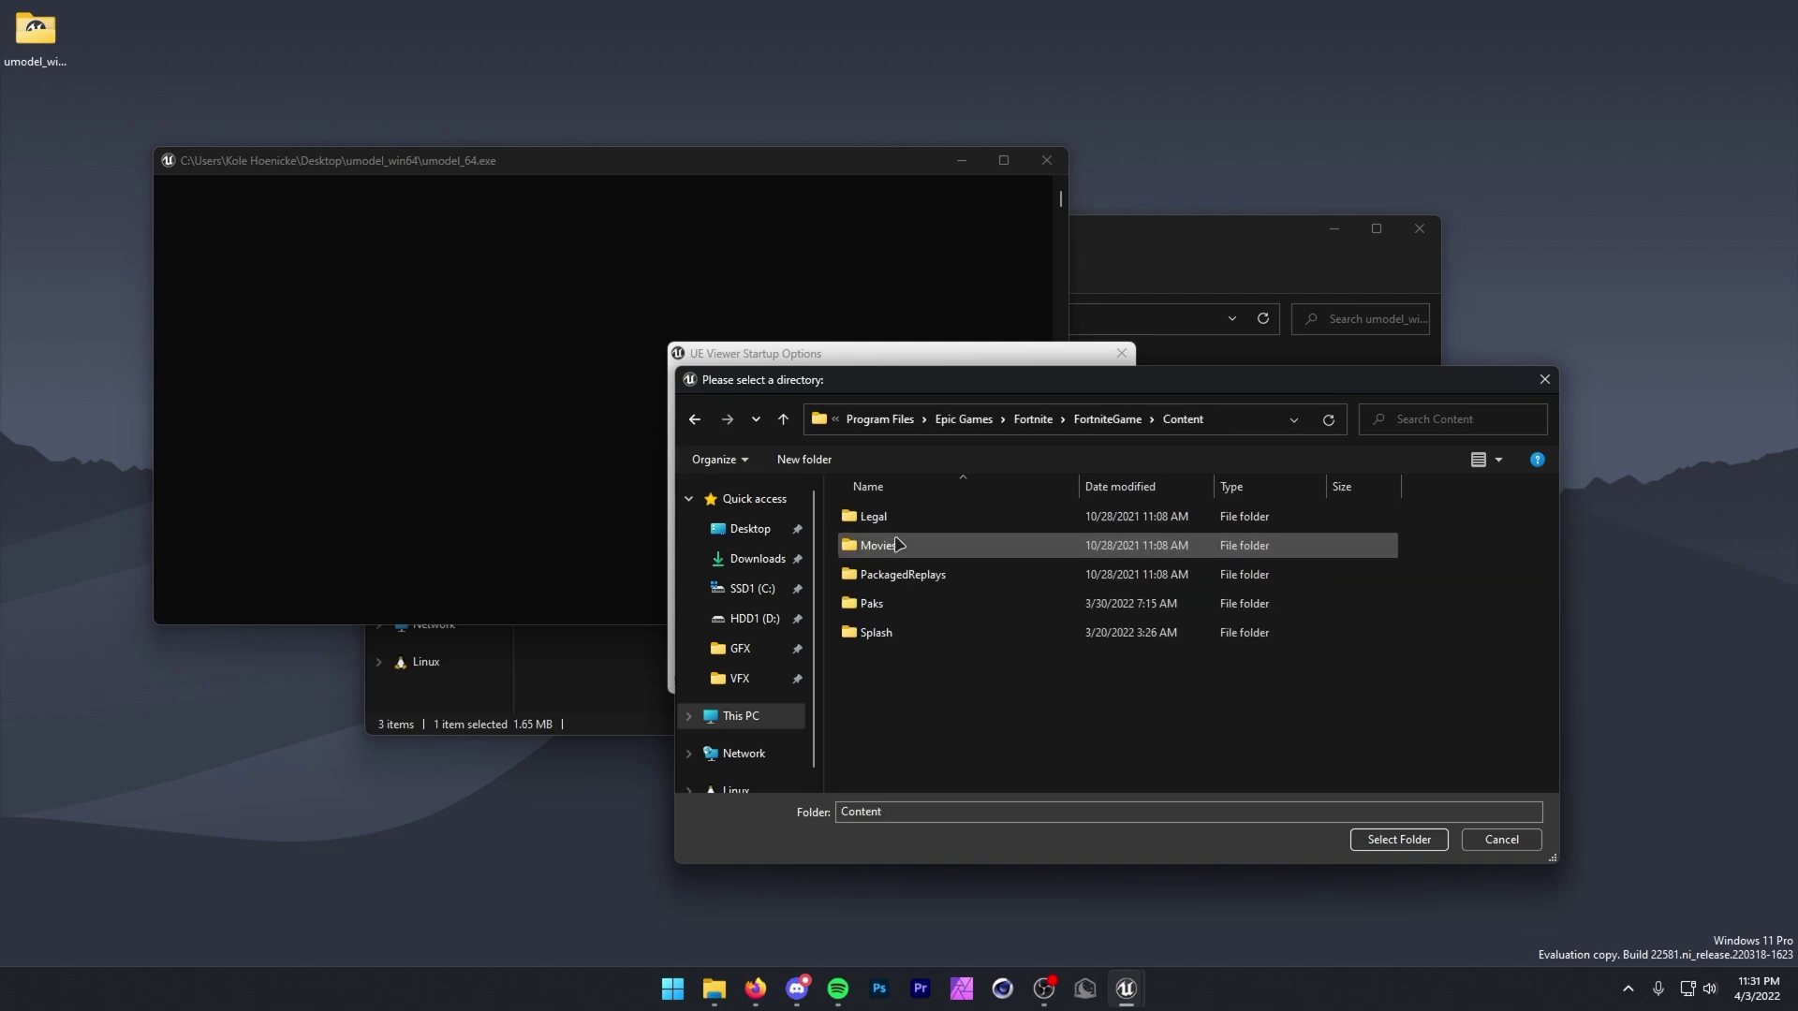
click(886, 606)
double_click(886, 606)
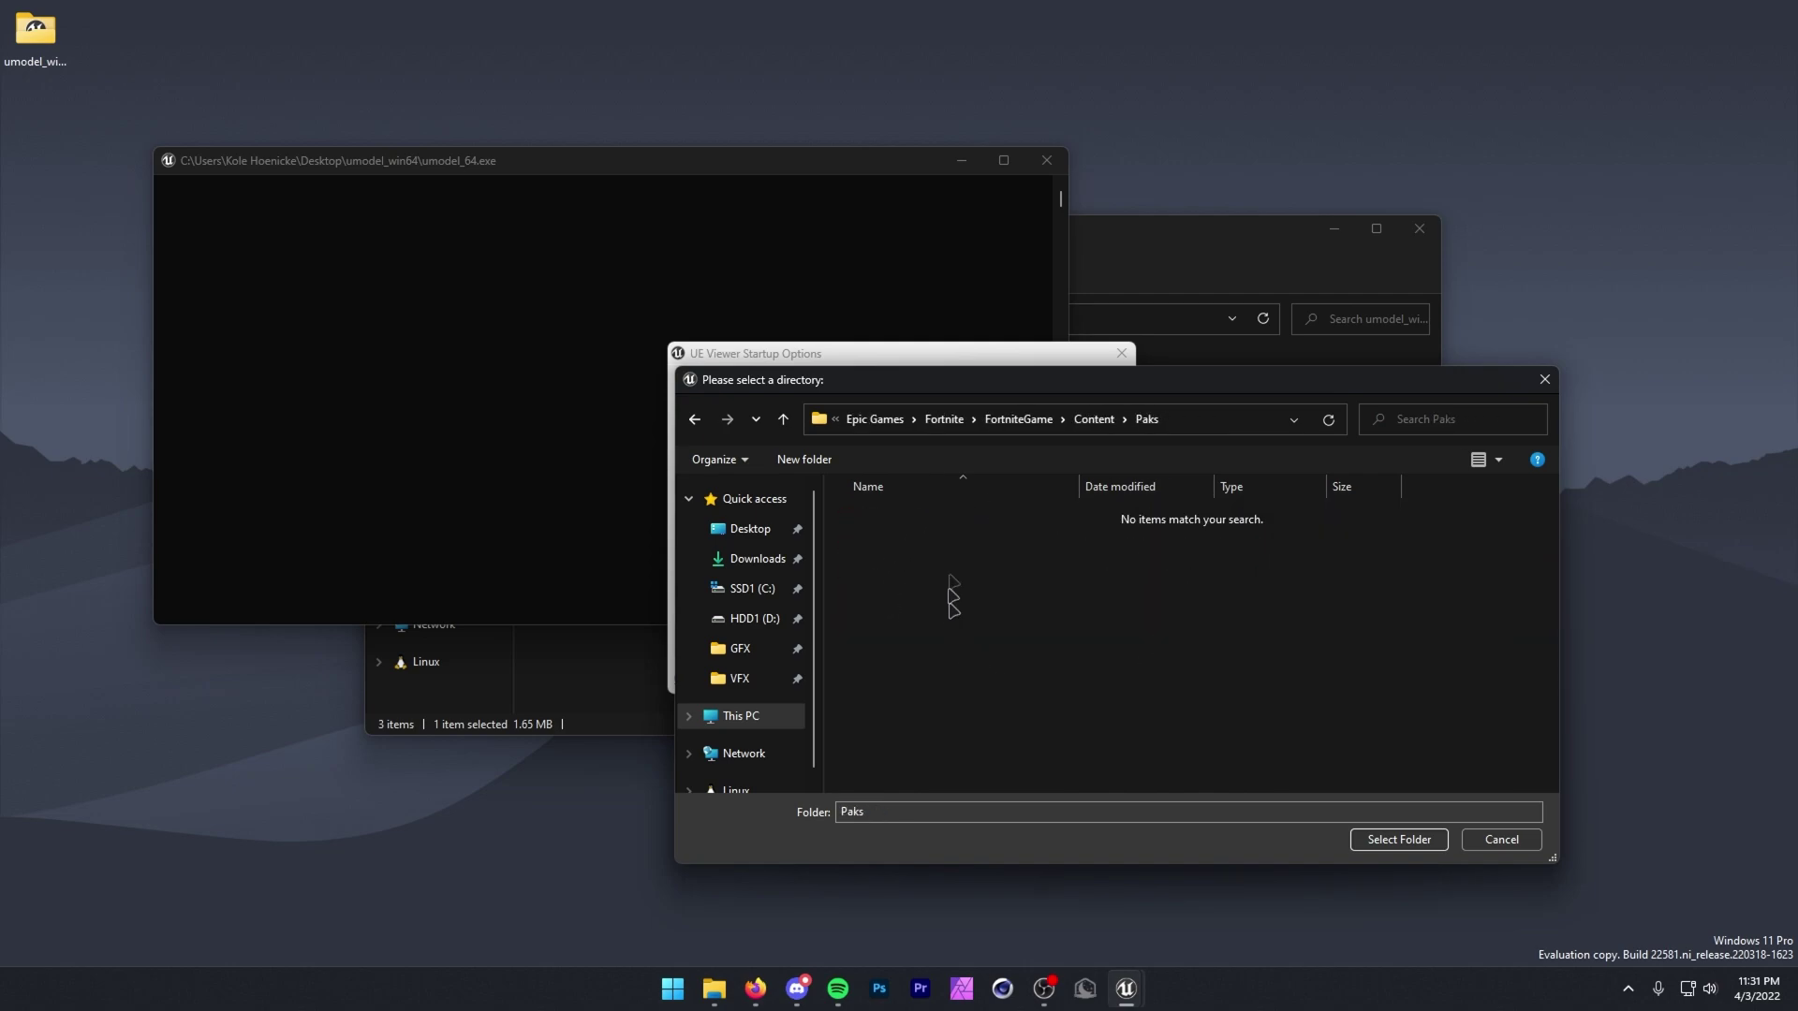
click(1393, 840)
Override game detection with Unreal engine 4, version Unreal engine 4.28, and accept the startup options.
click(691, 426)
click(729, 451)
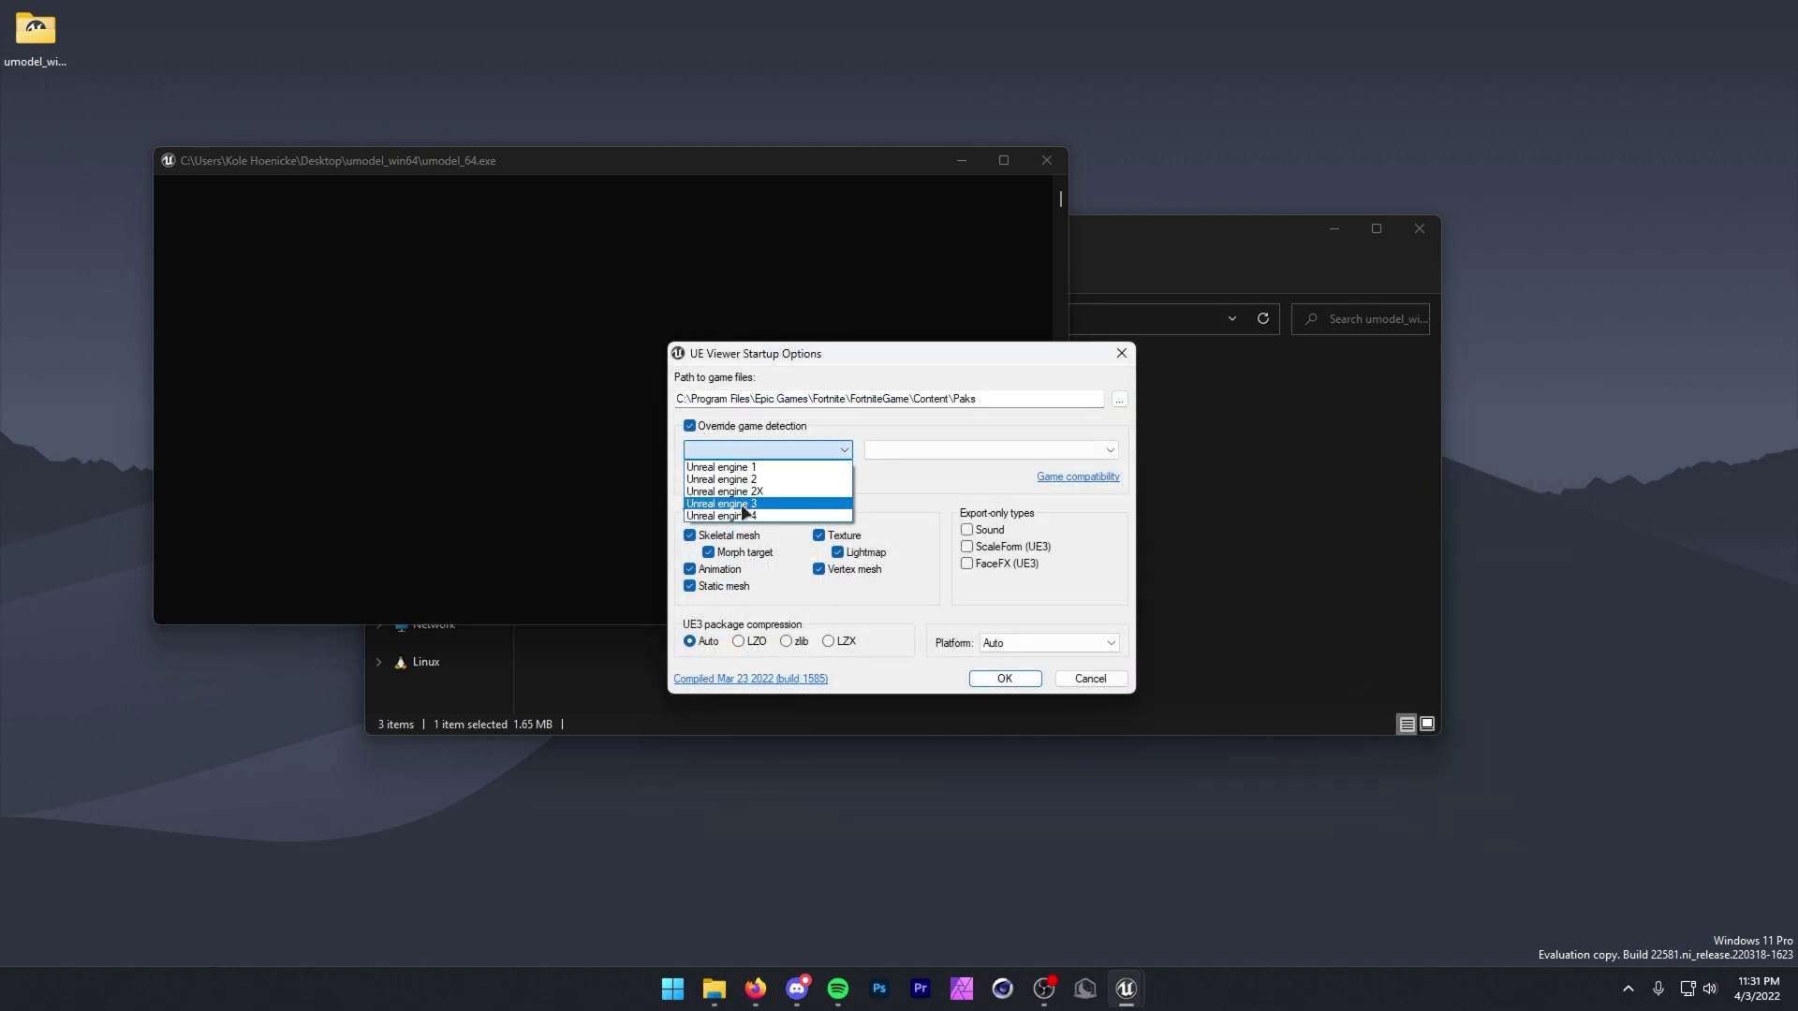
click(747, 515)
click(884, 449)
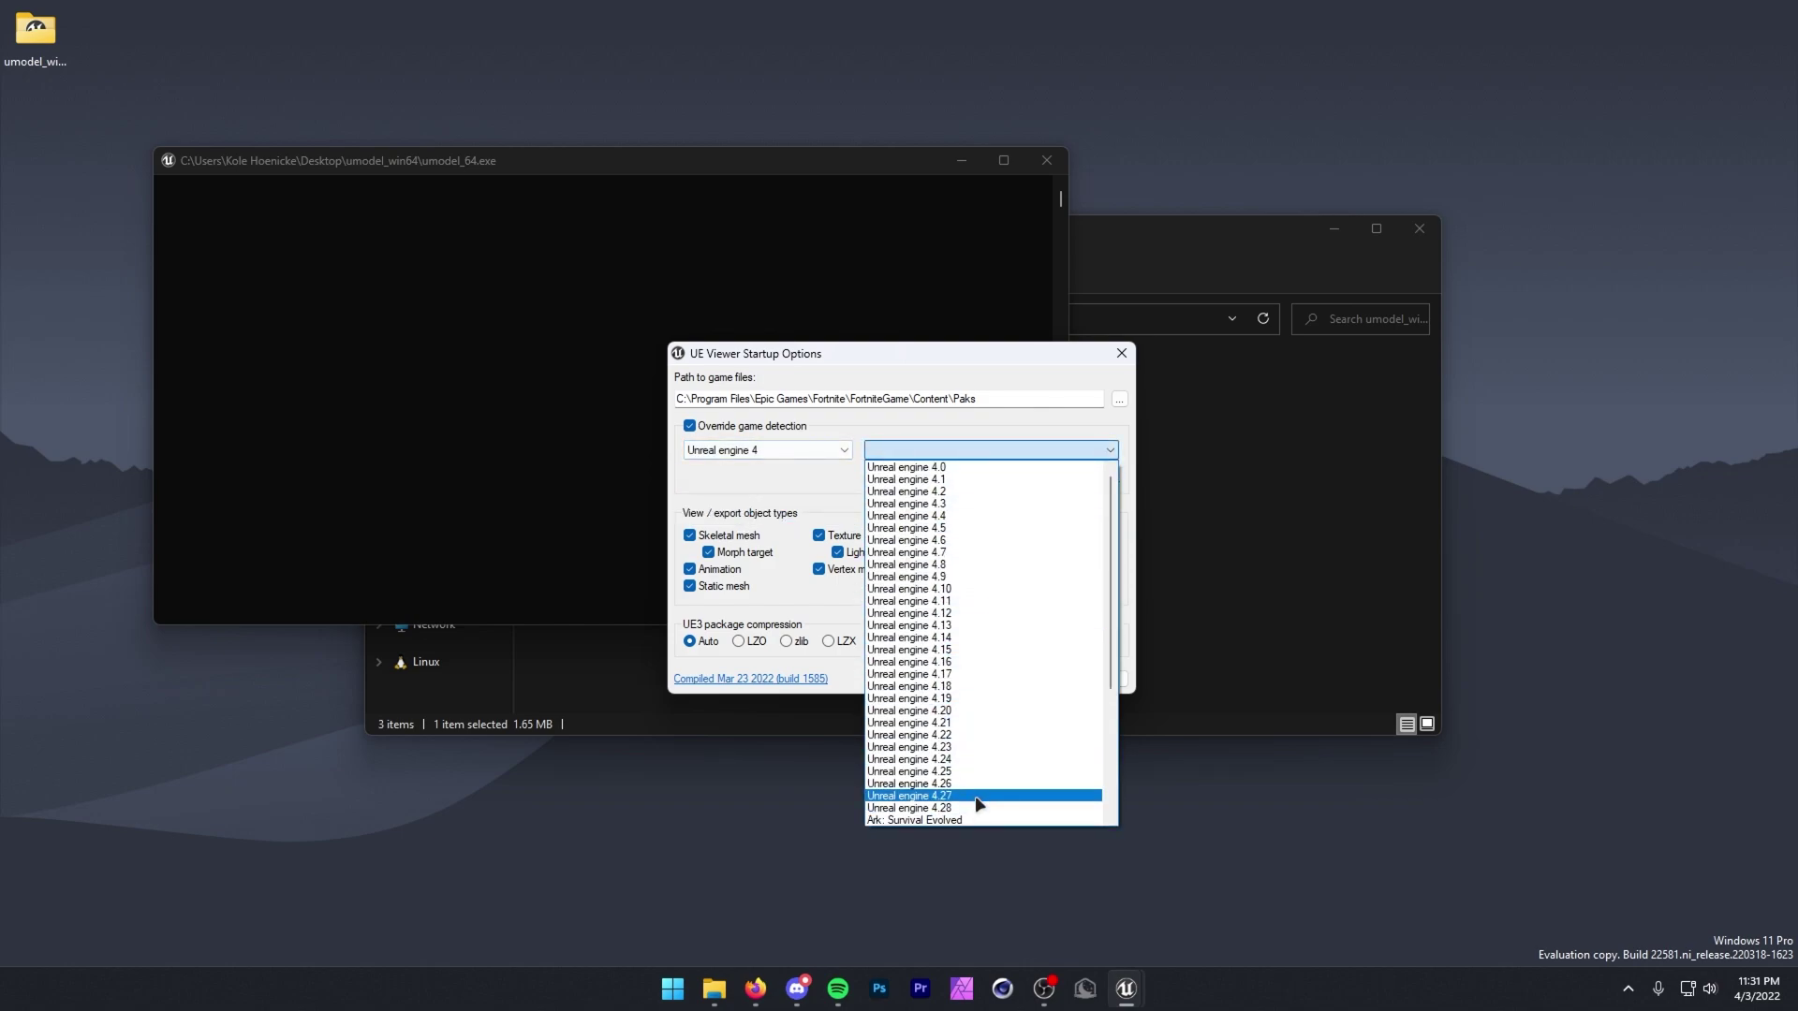
click(976, 807)
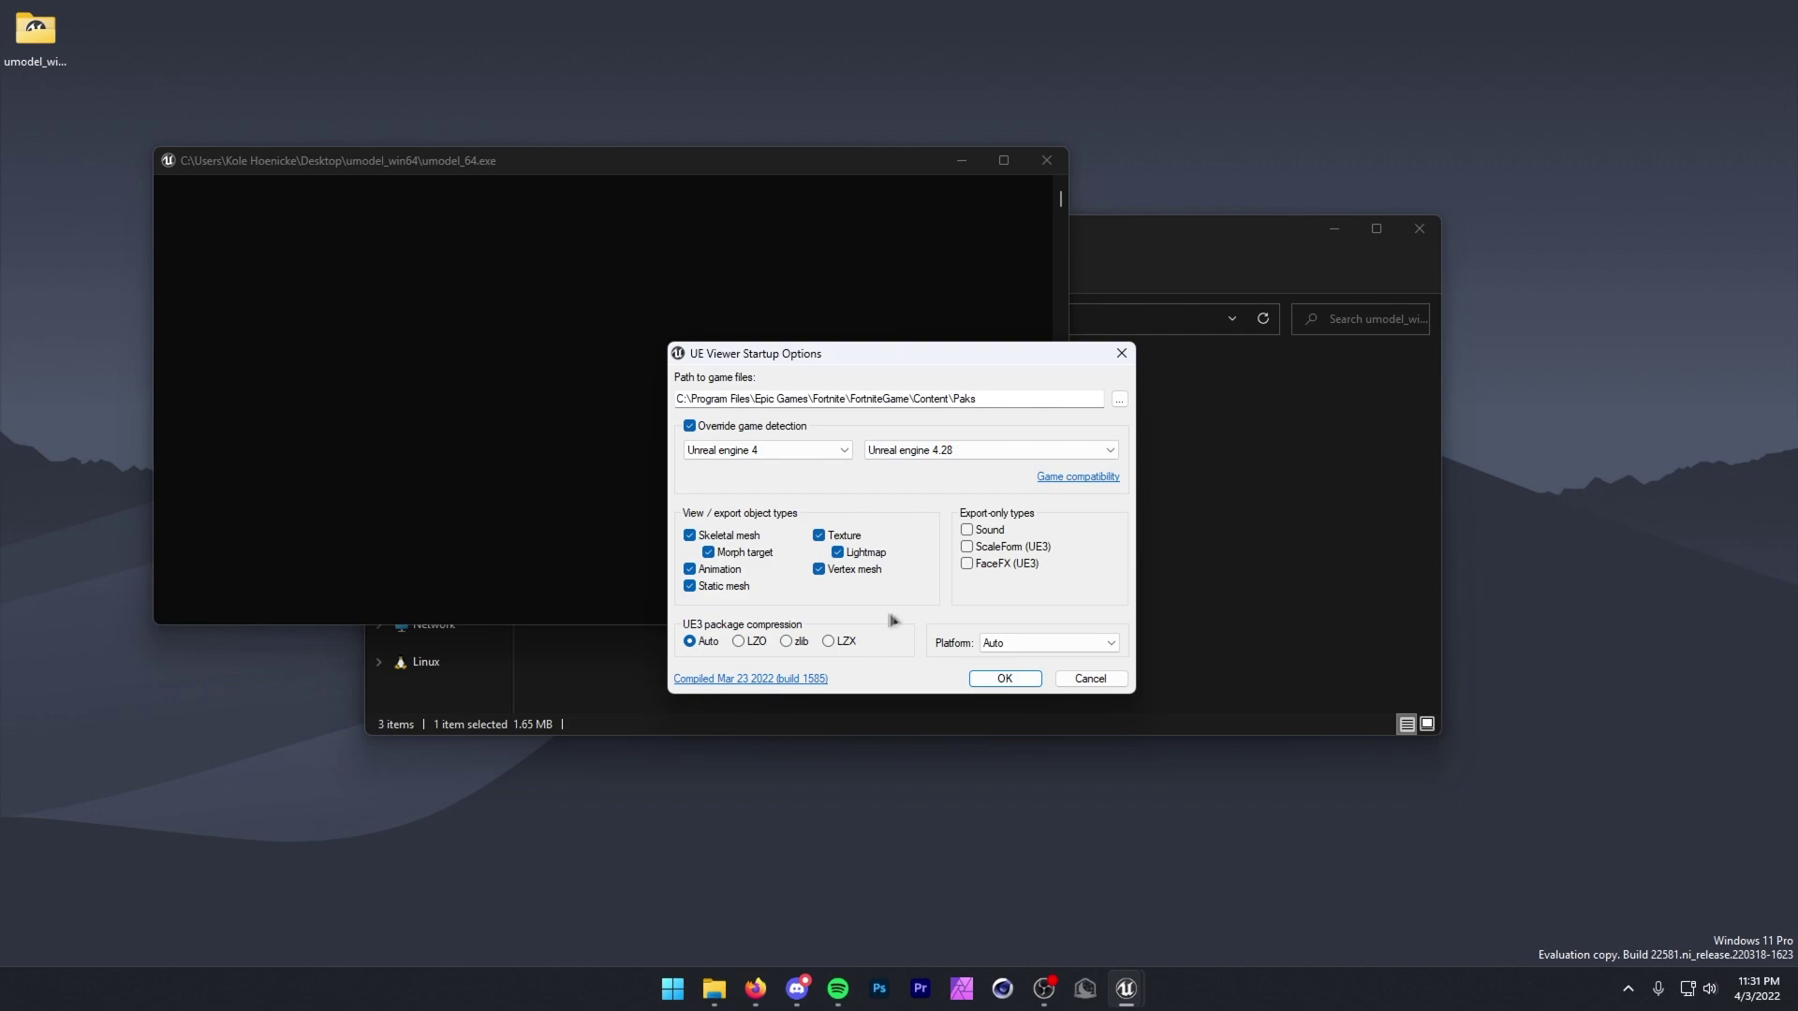
click(1005, 680)
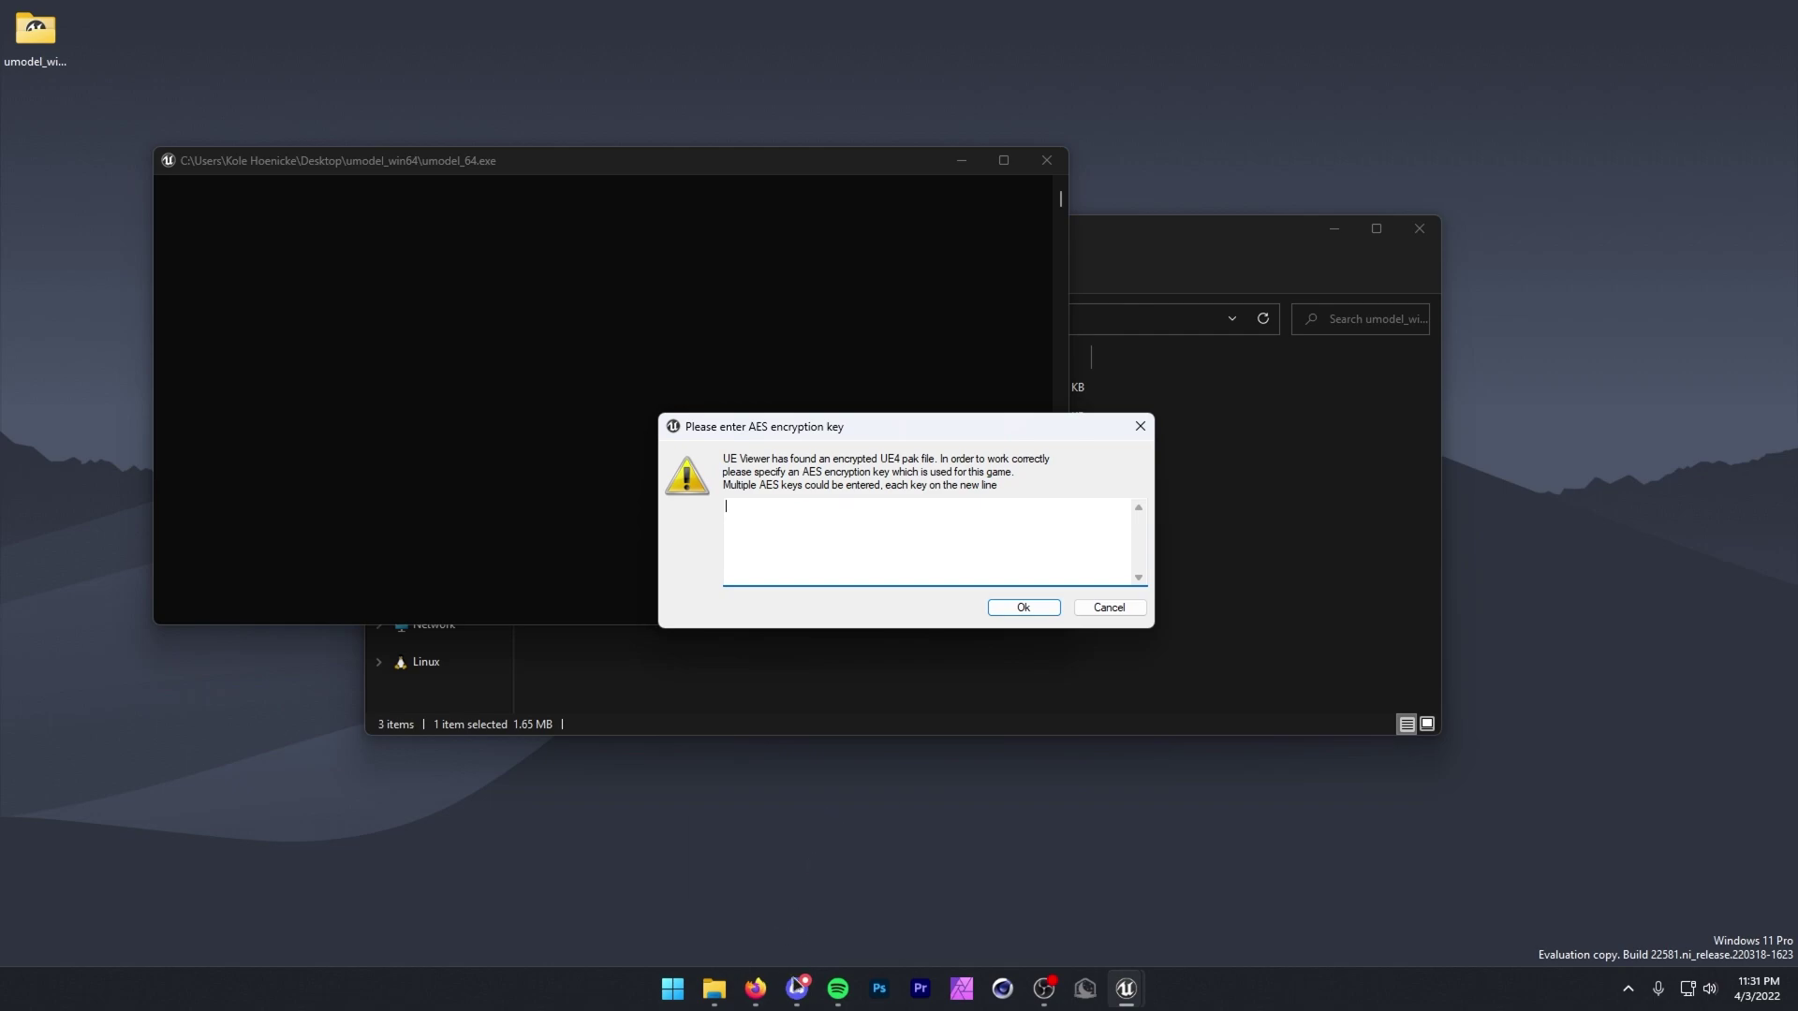
Copy the Fortnite v20.00 AES key from Discord's aes-key channel and submit it in UE Viewer's AES encryption key prompt.
click(797, 988)
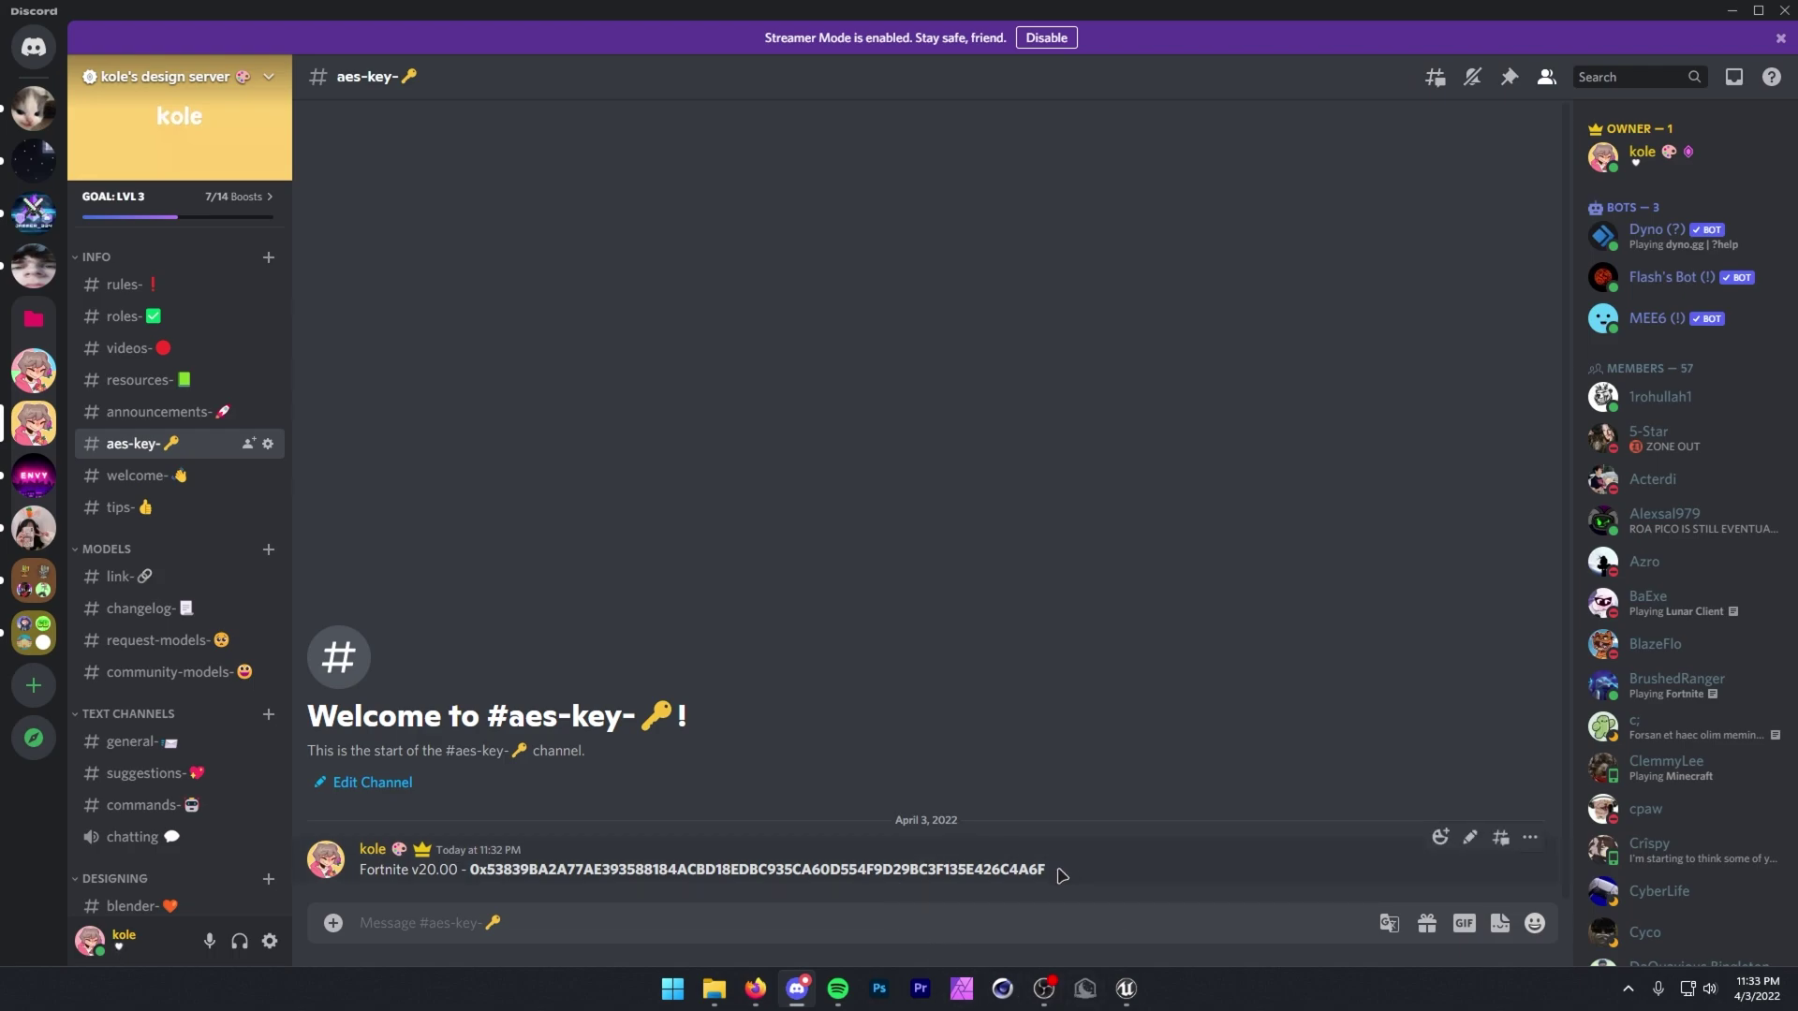
double_click(1030, 870)
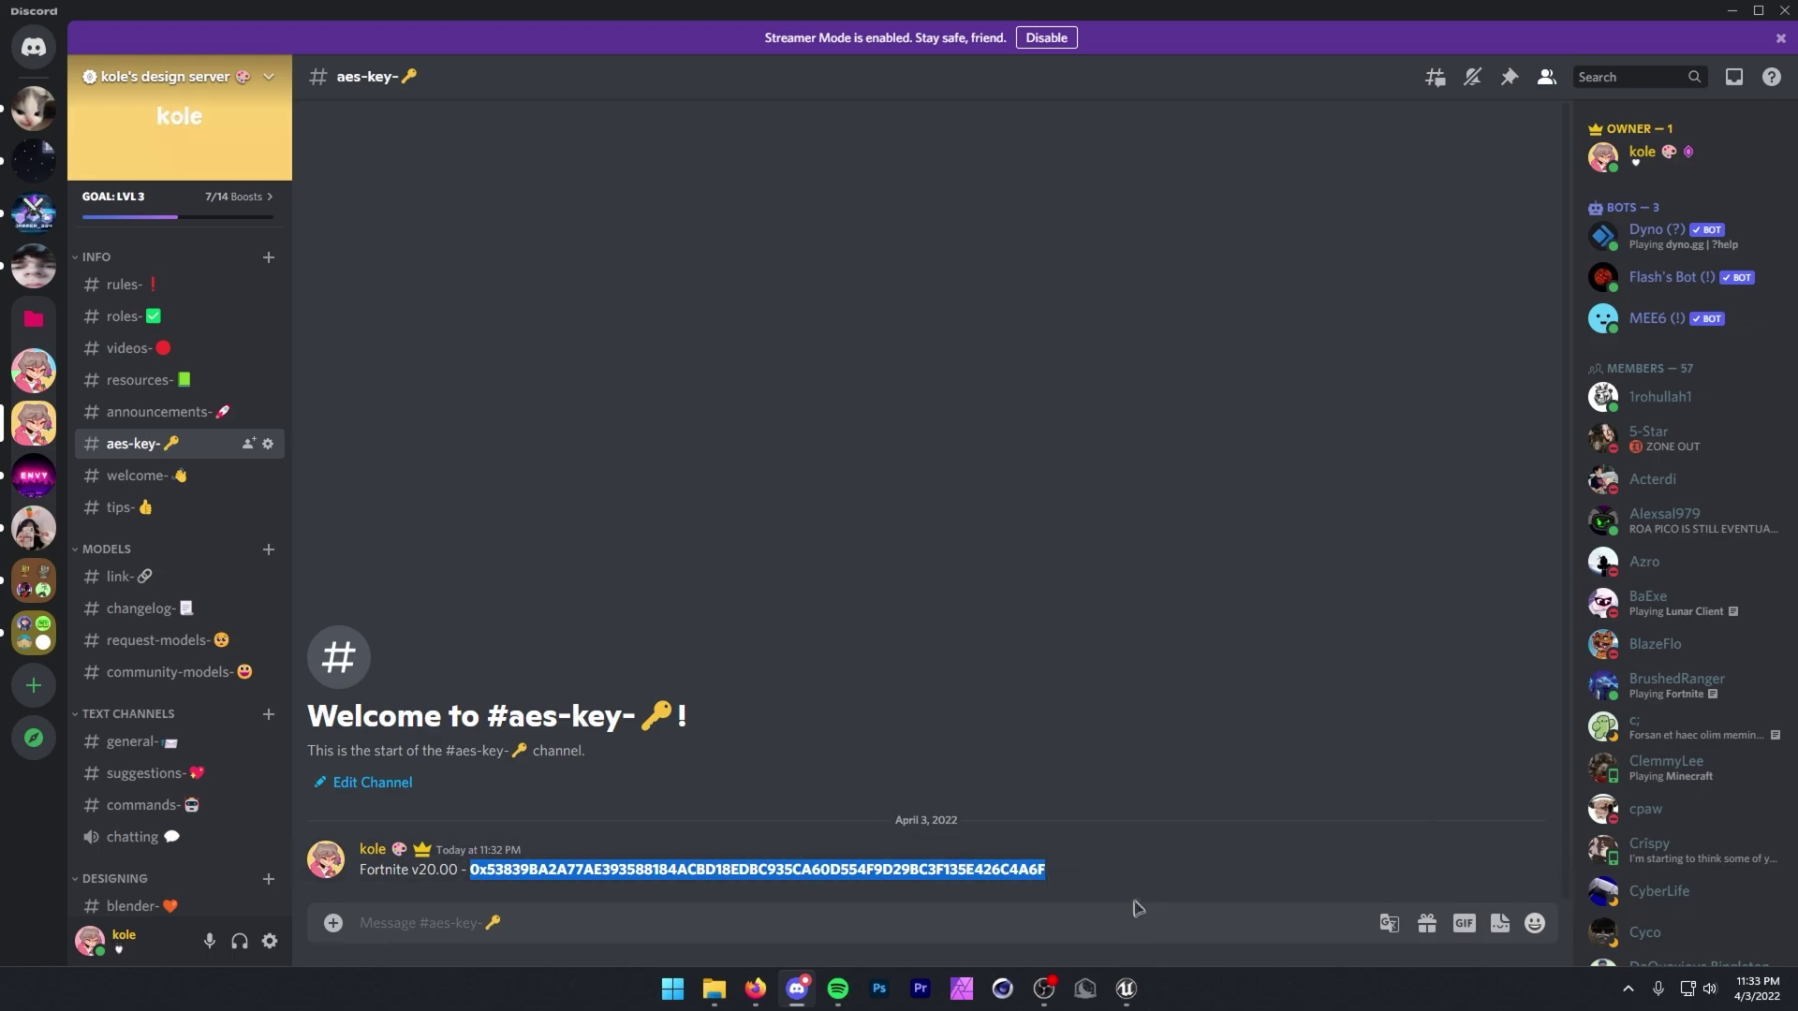
click(1736, 9)
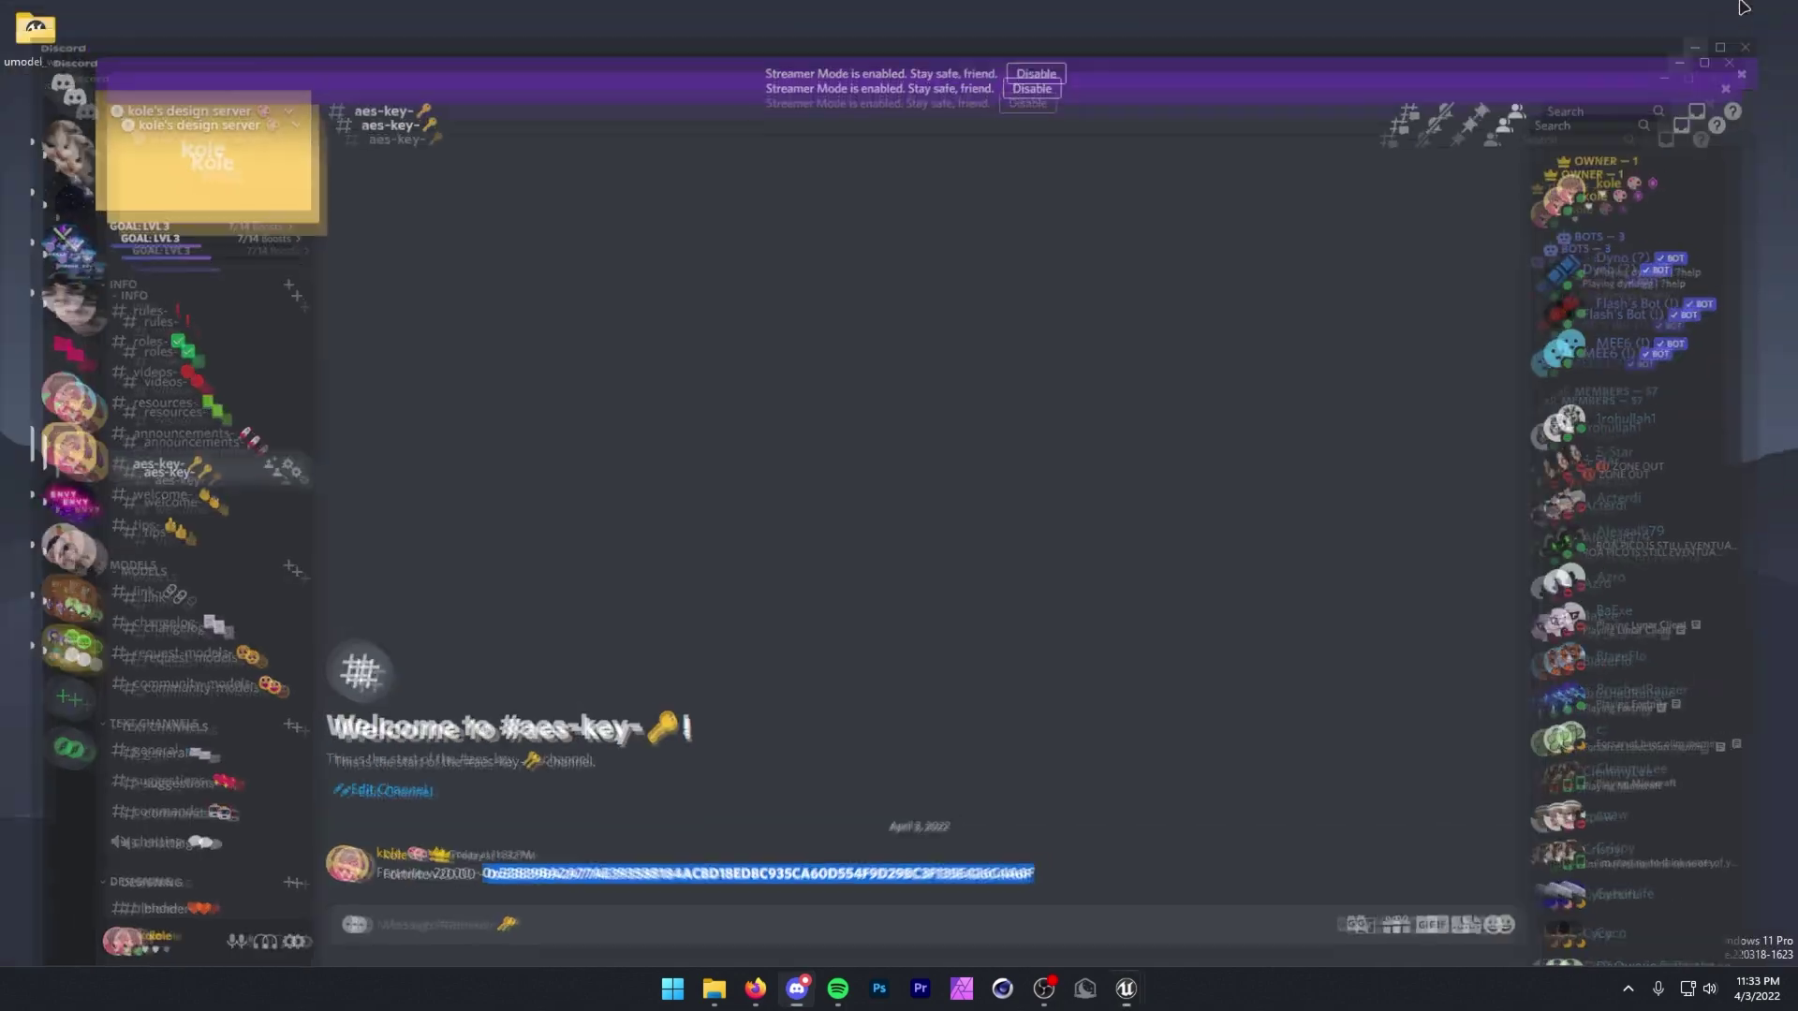
text(0x53839BA2A77AE393588184ACBD18EDBC935CA60D554F9D29BC3F135E426C4A6F)
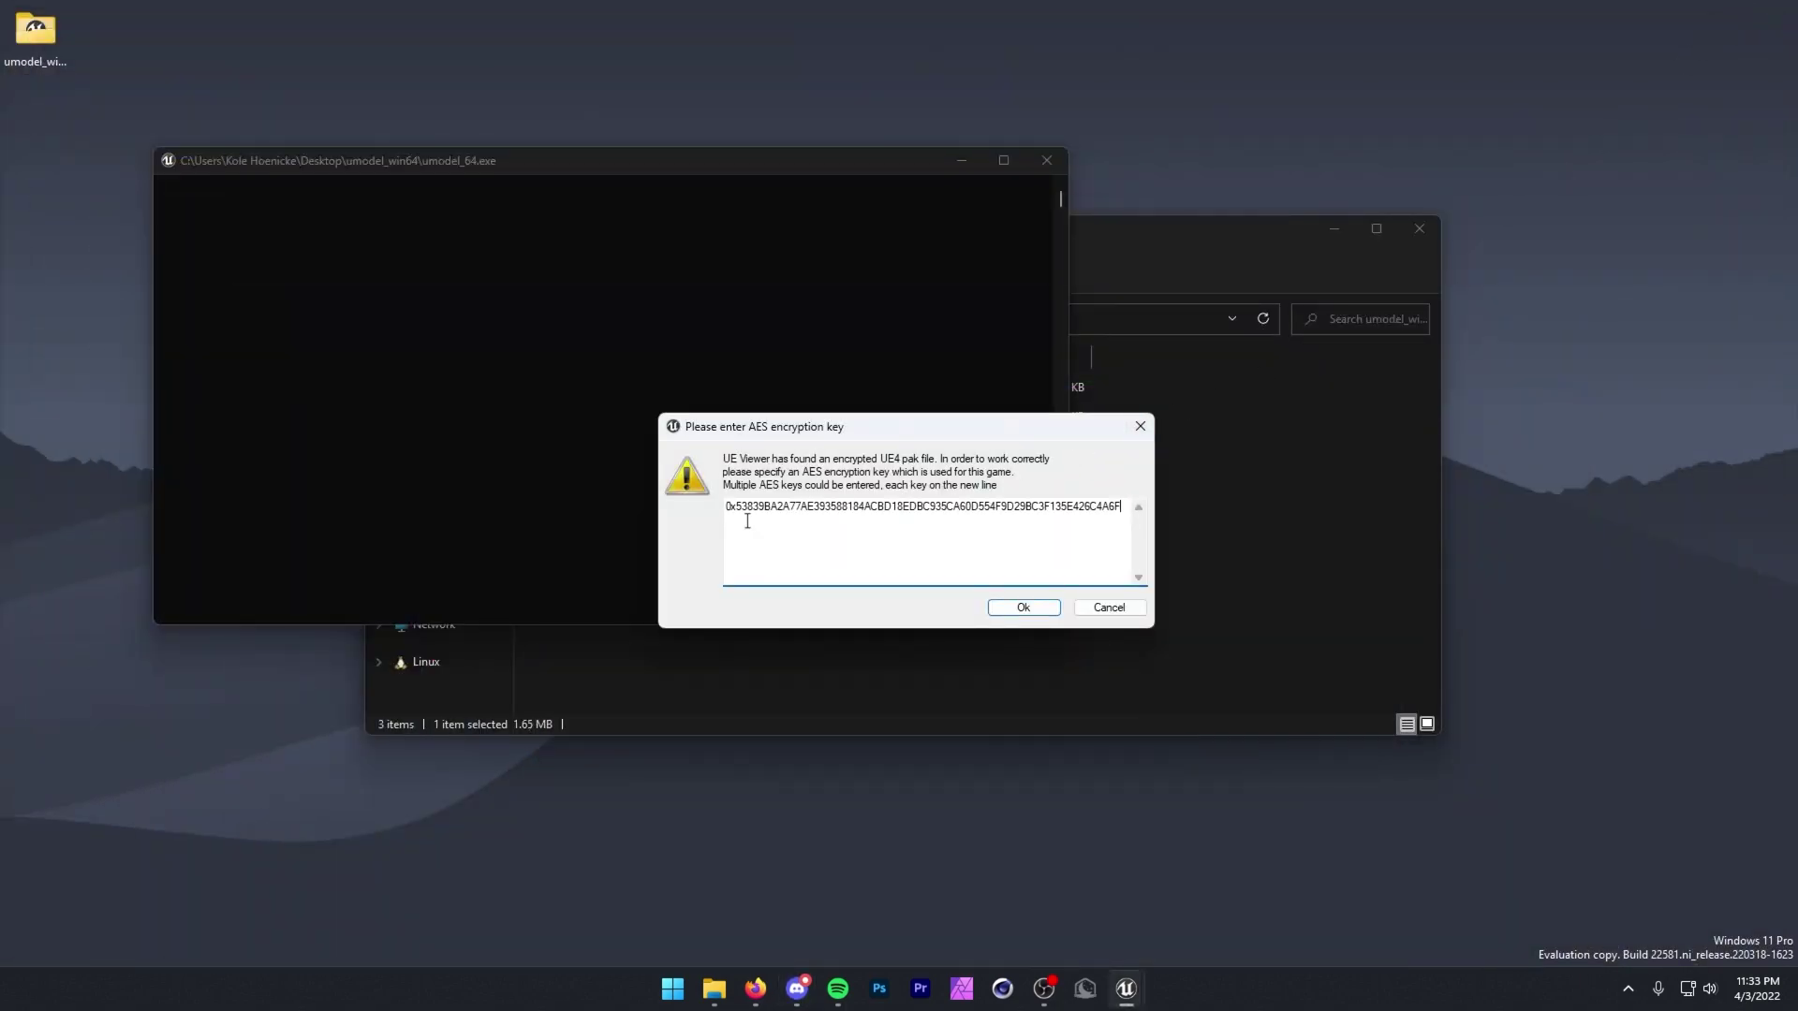
click(1024, 608)
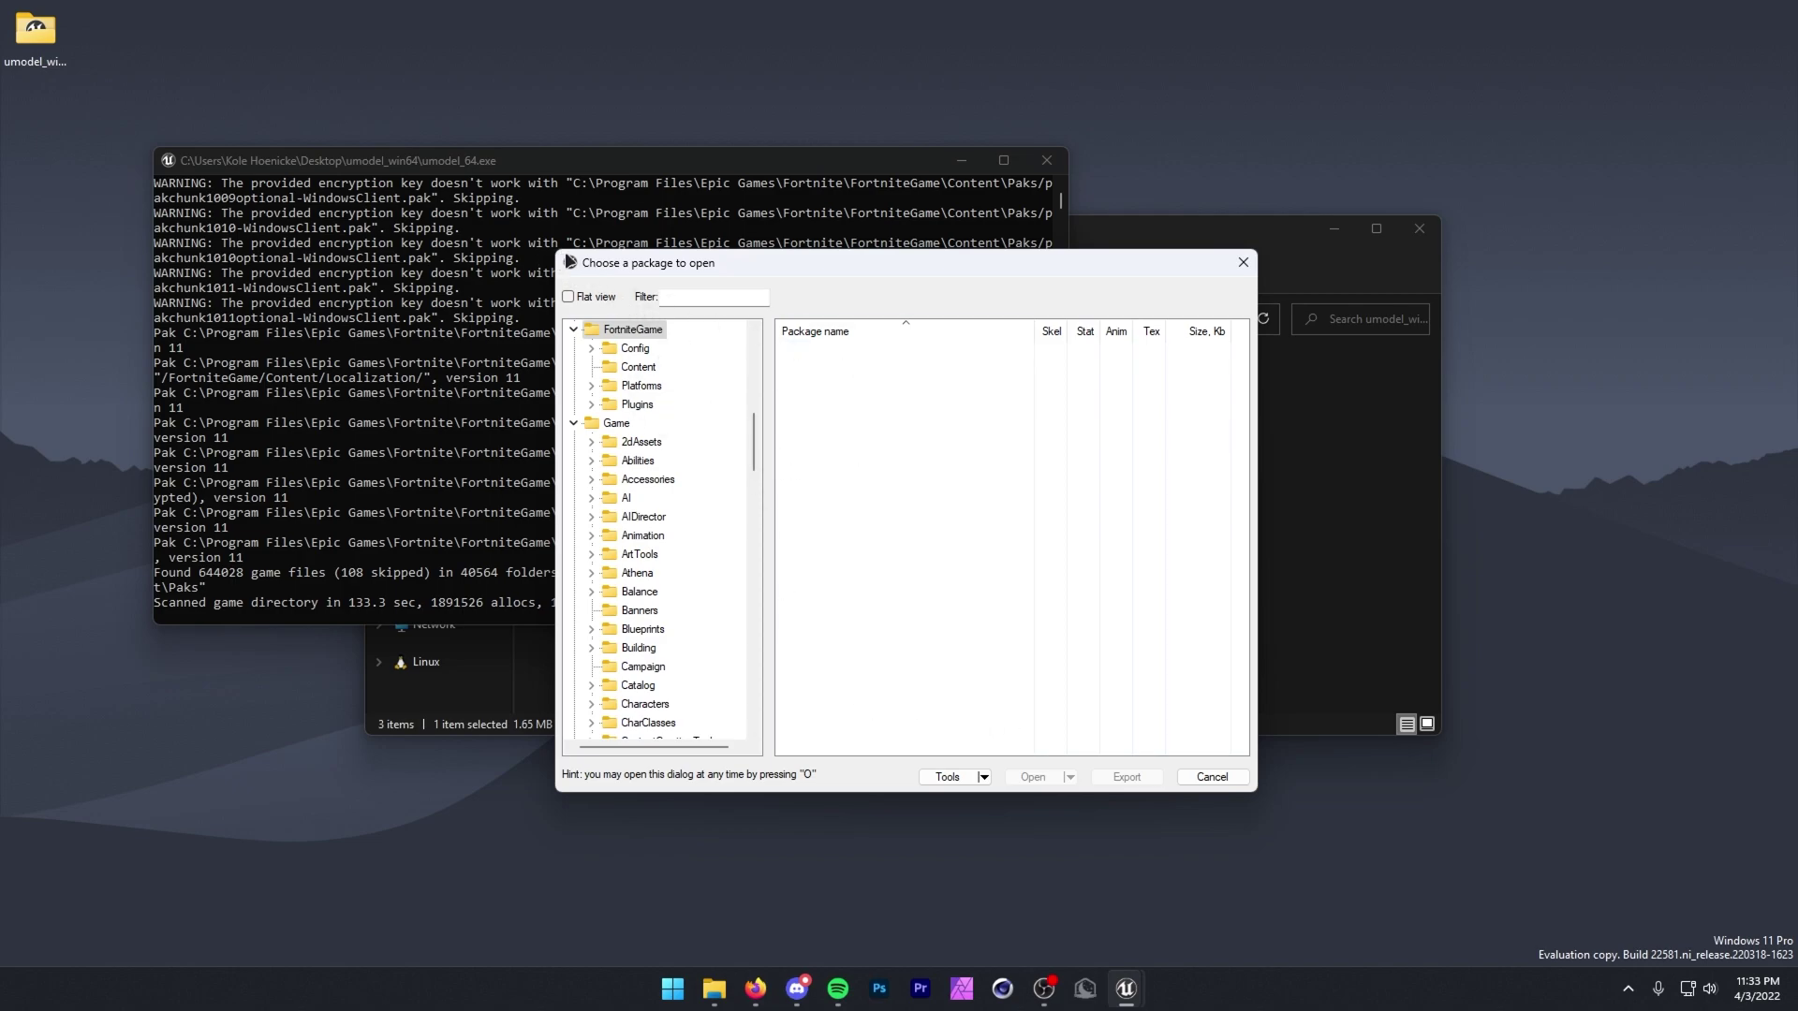
Enlarge the package selection dialog to cover most of the screen.
drag(553, 246, 105, 25)
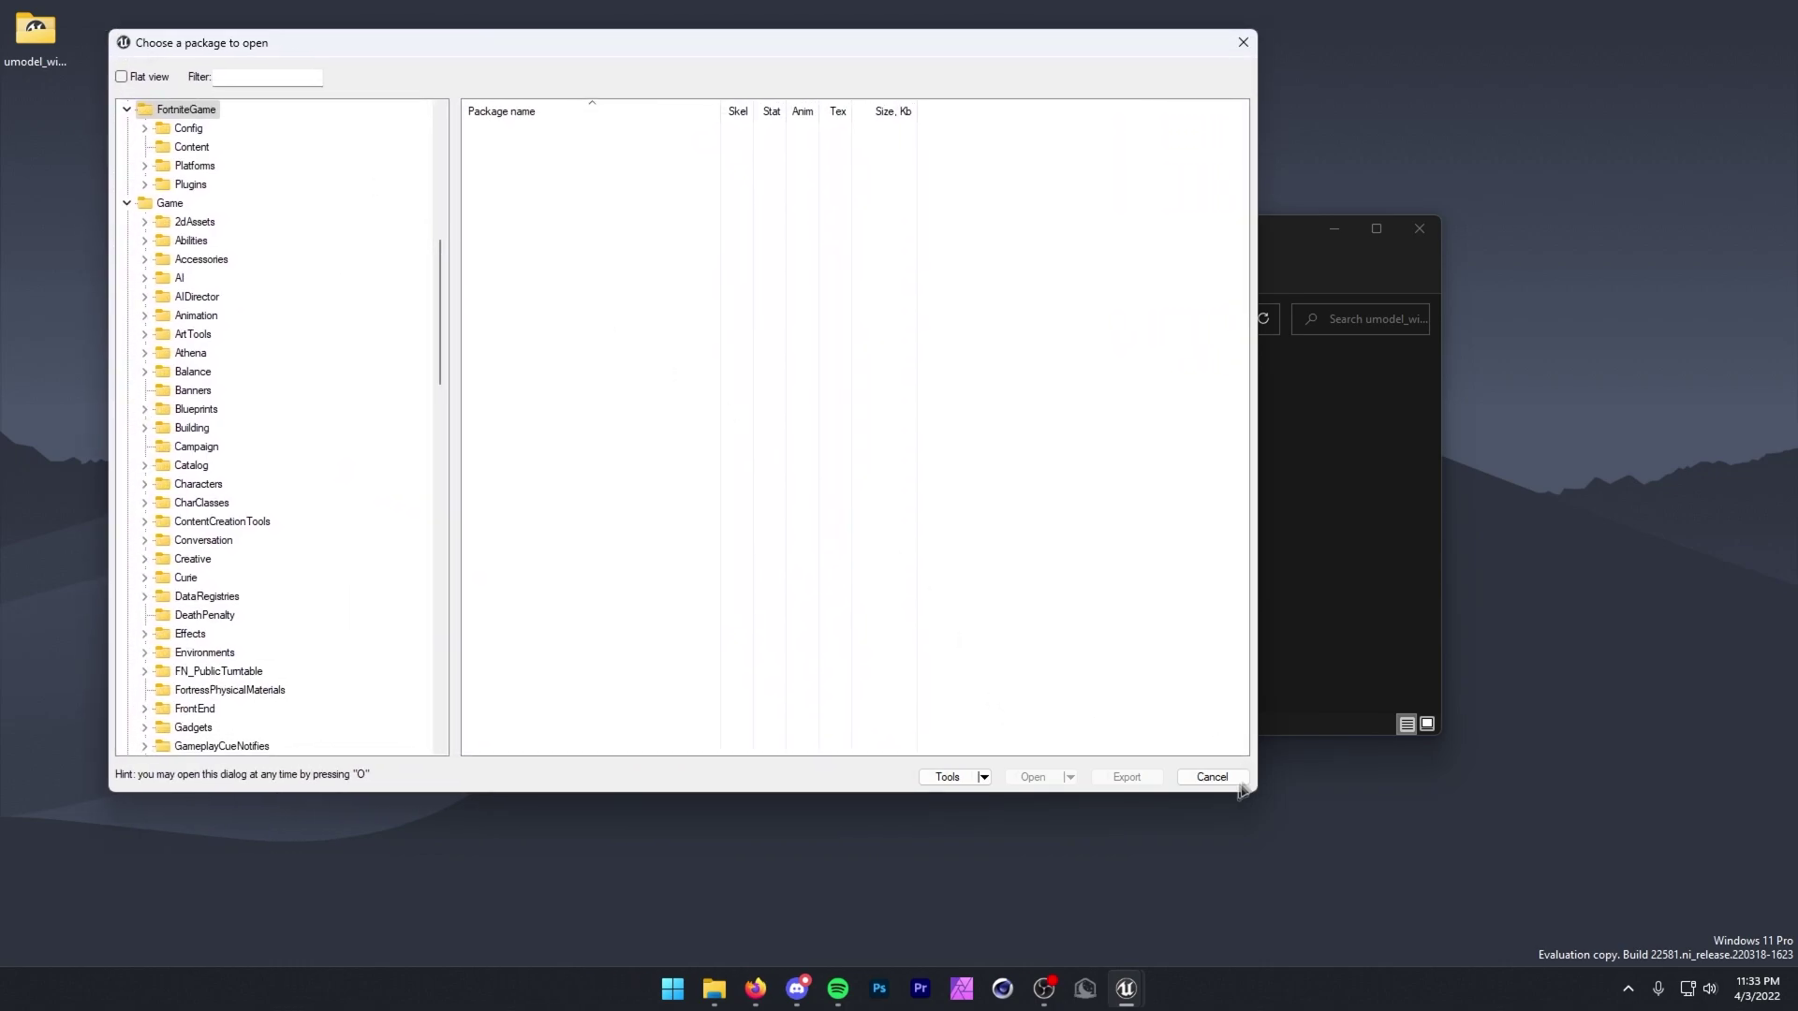
drag(1258, 790, 1716, 937)
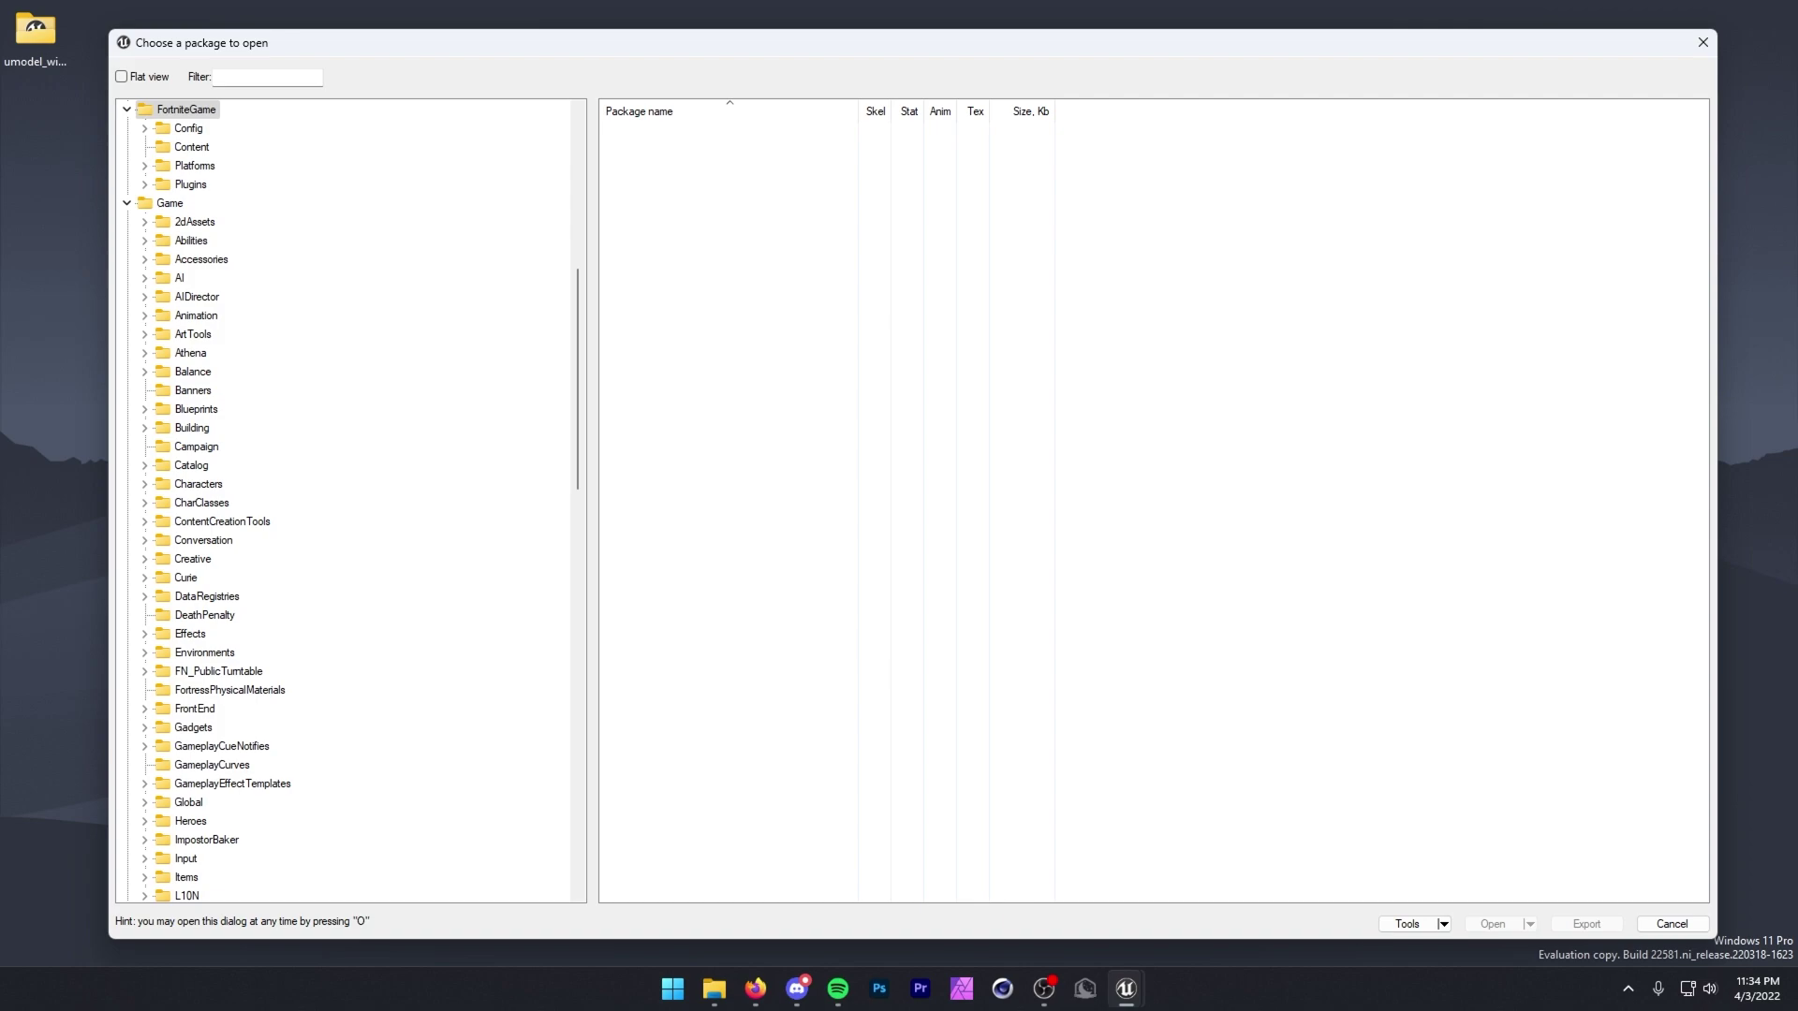
Switch to Discord and send "!cid doctor strange" in the commands channel.
key(alt+Tab)
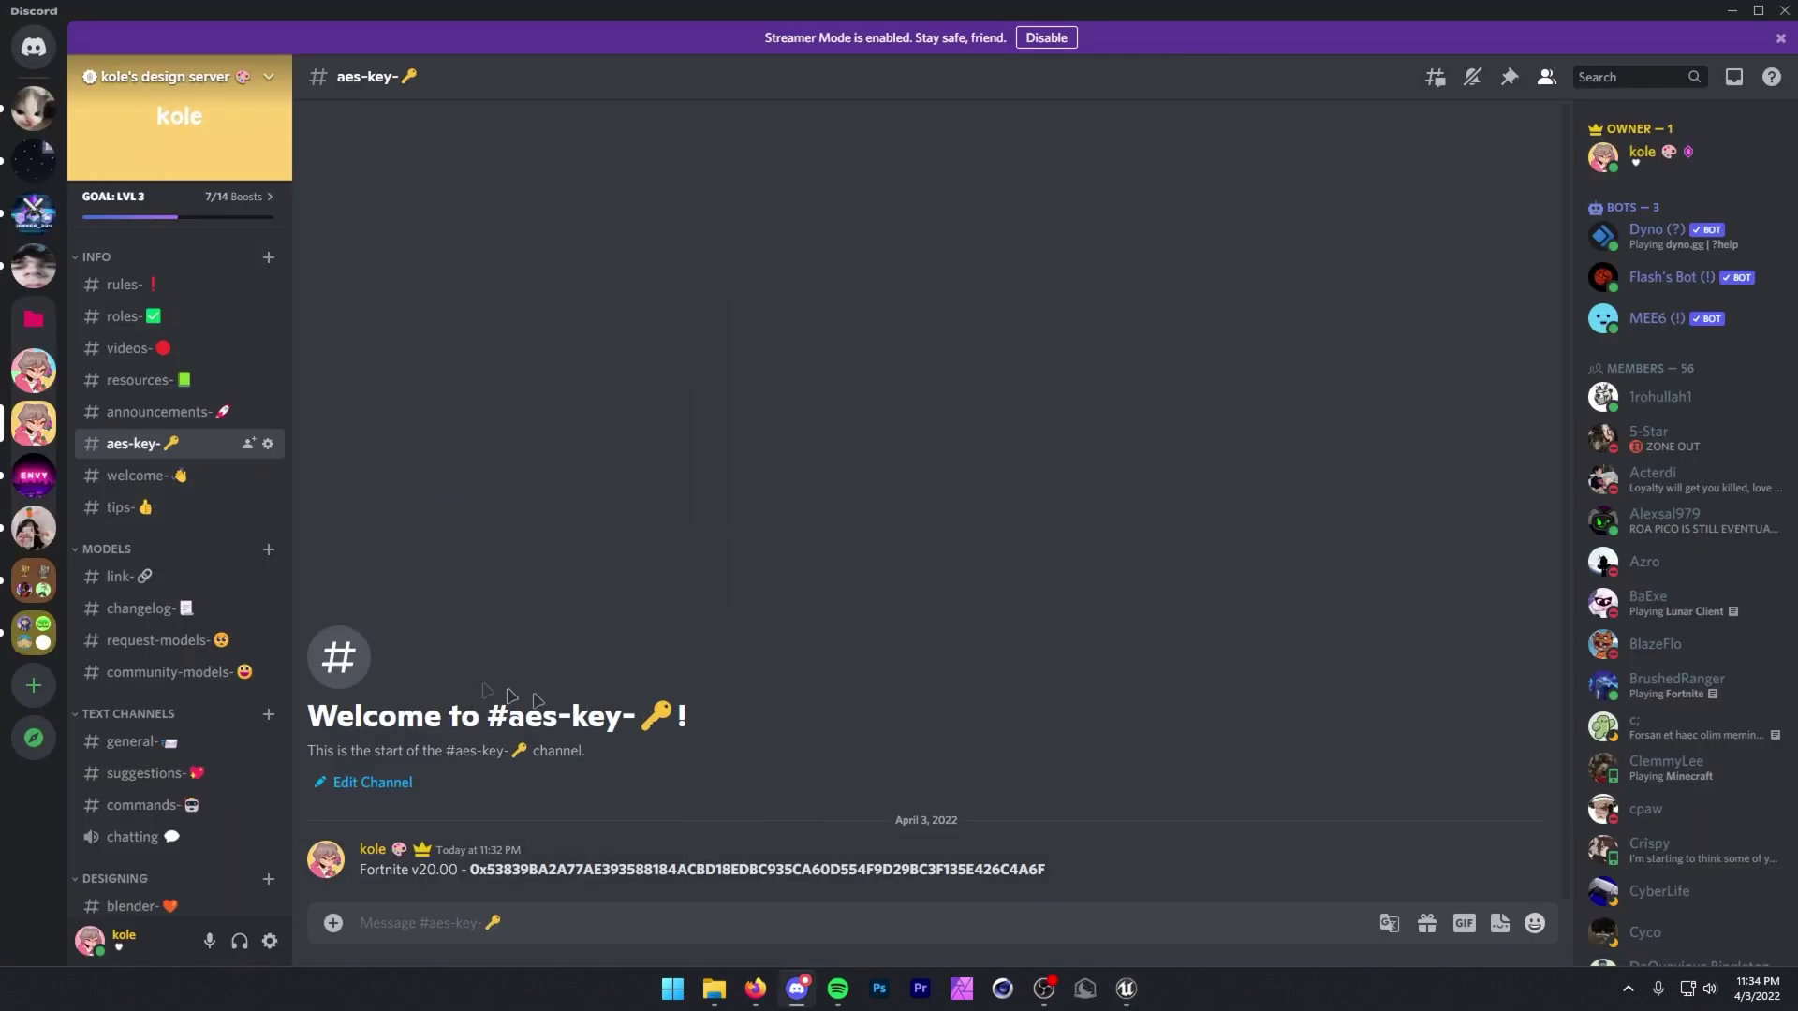
scroll(220, 576, down, 2)
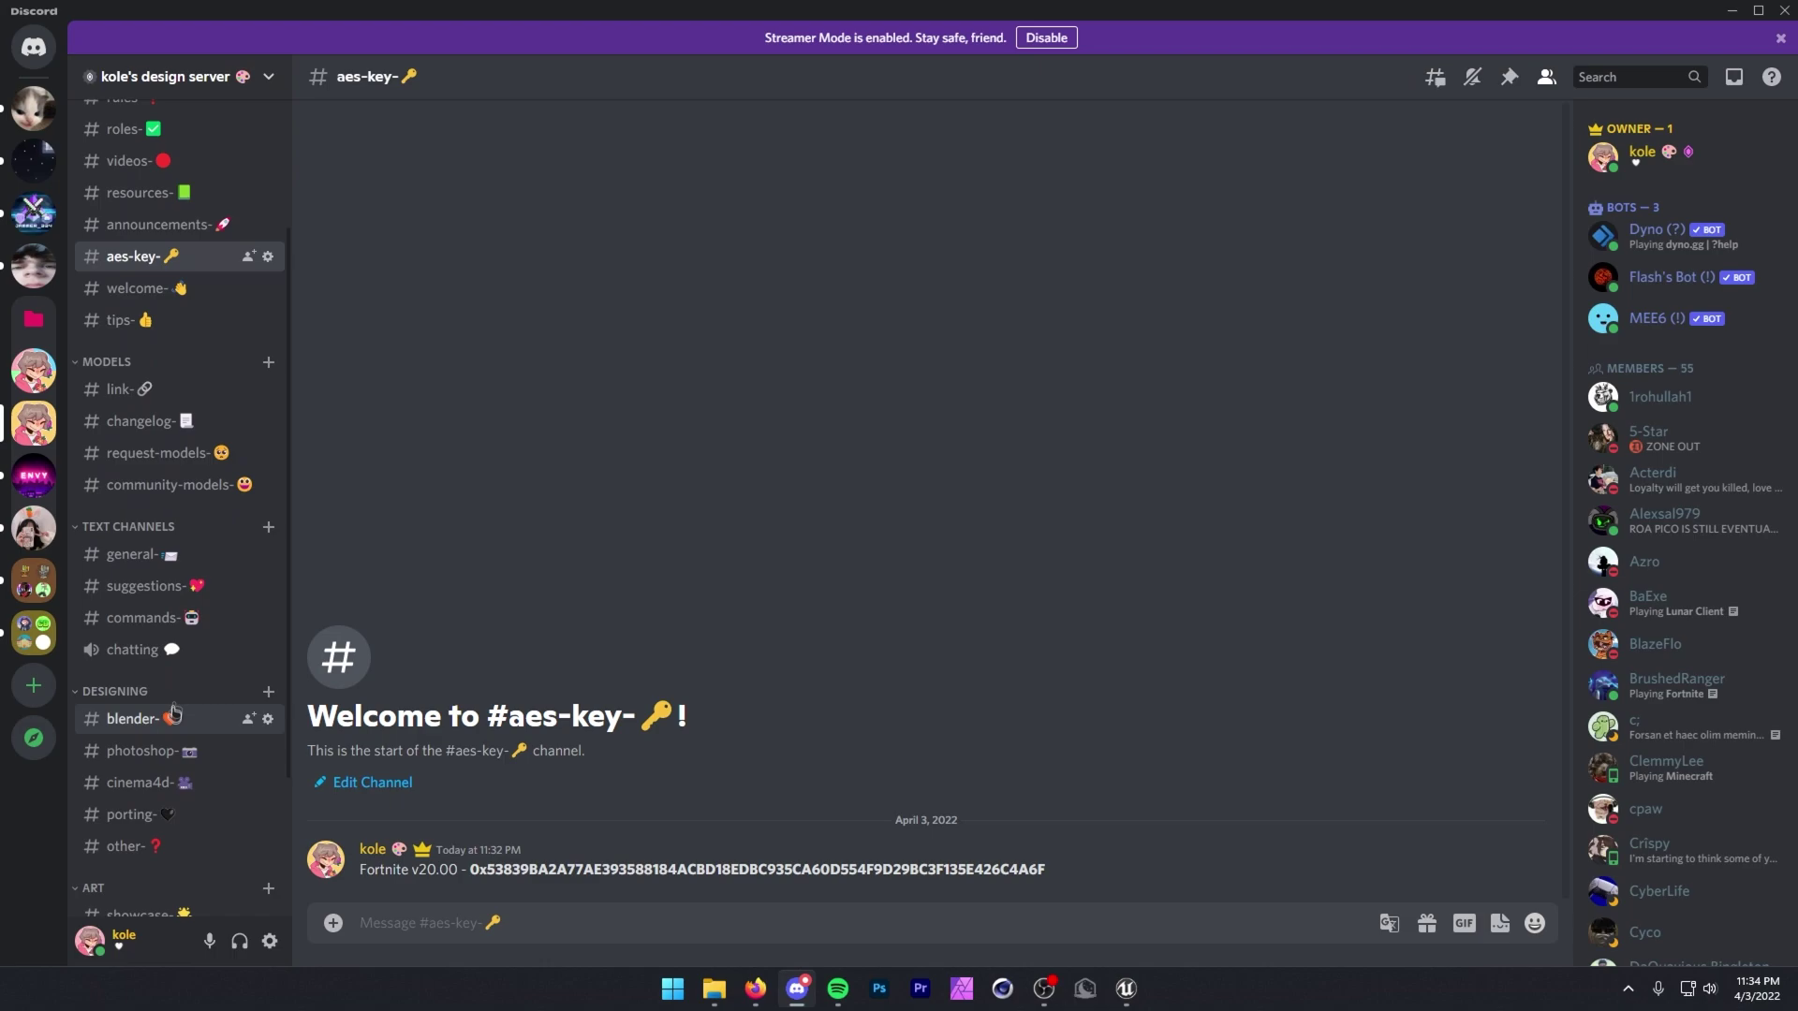
click(178, 622)
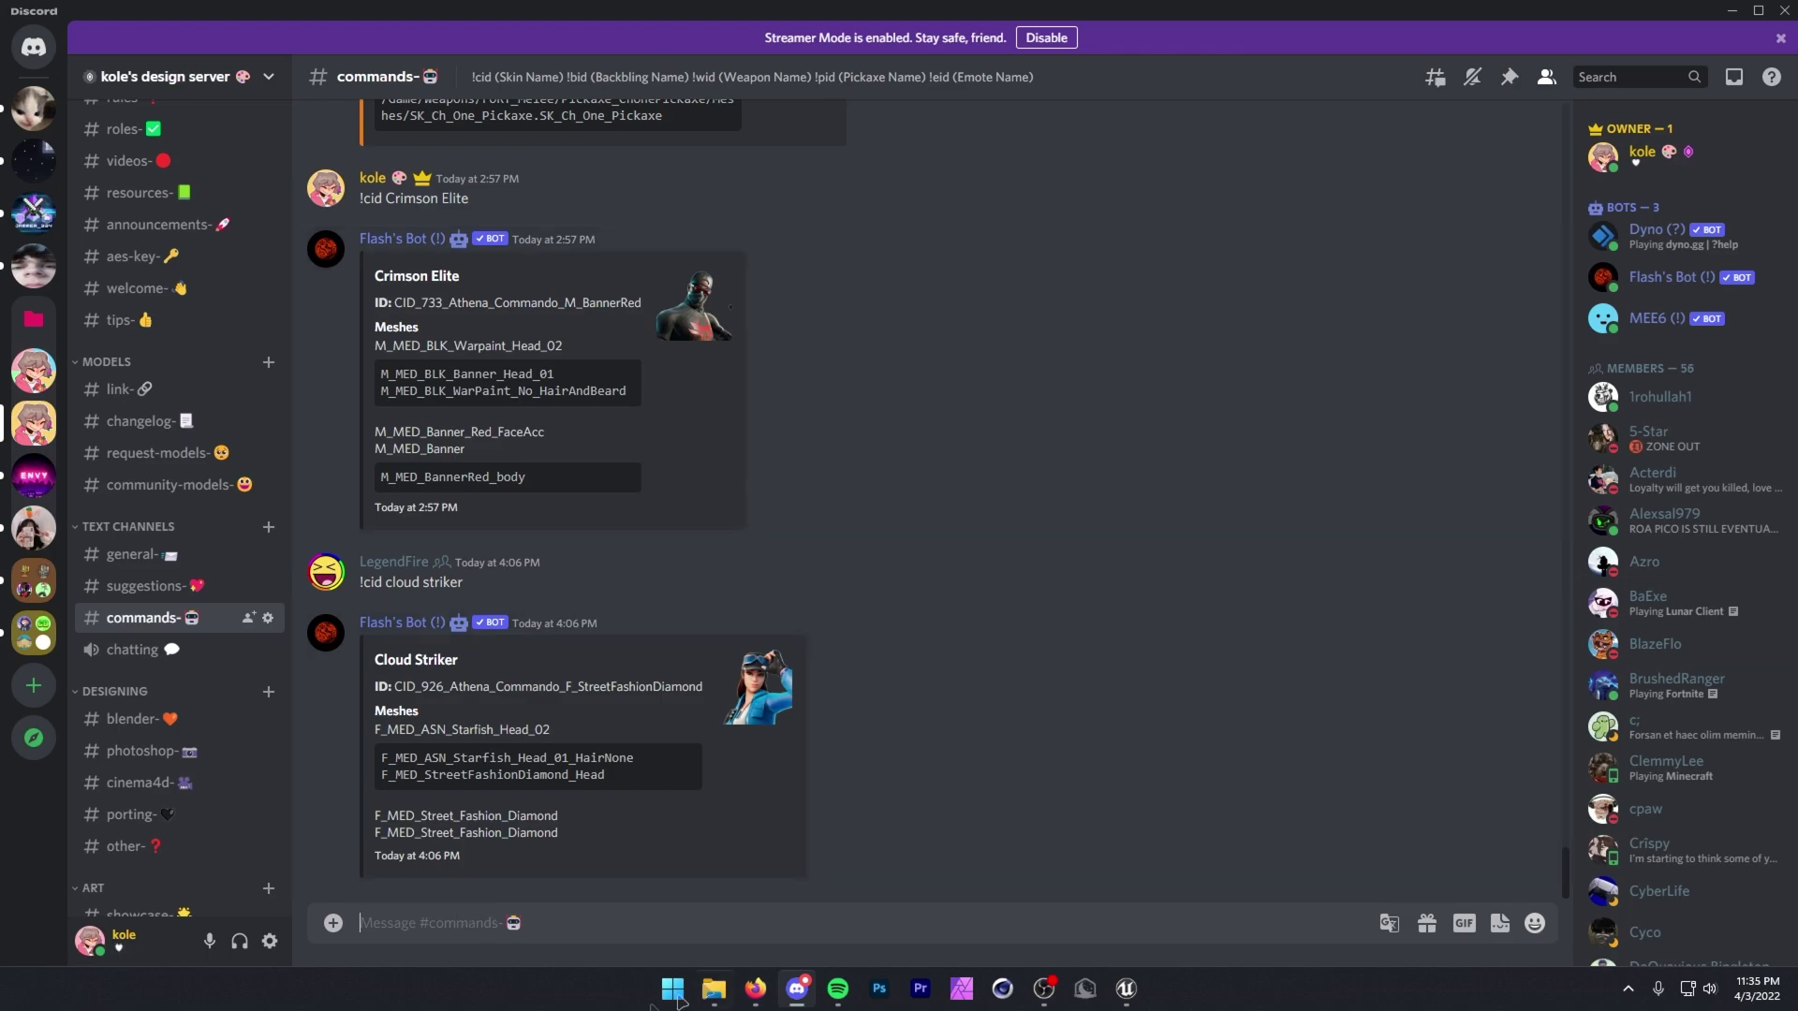
text(!cid doctor strange)
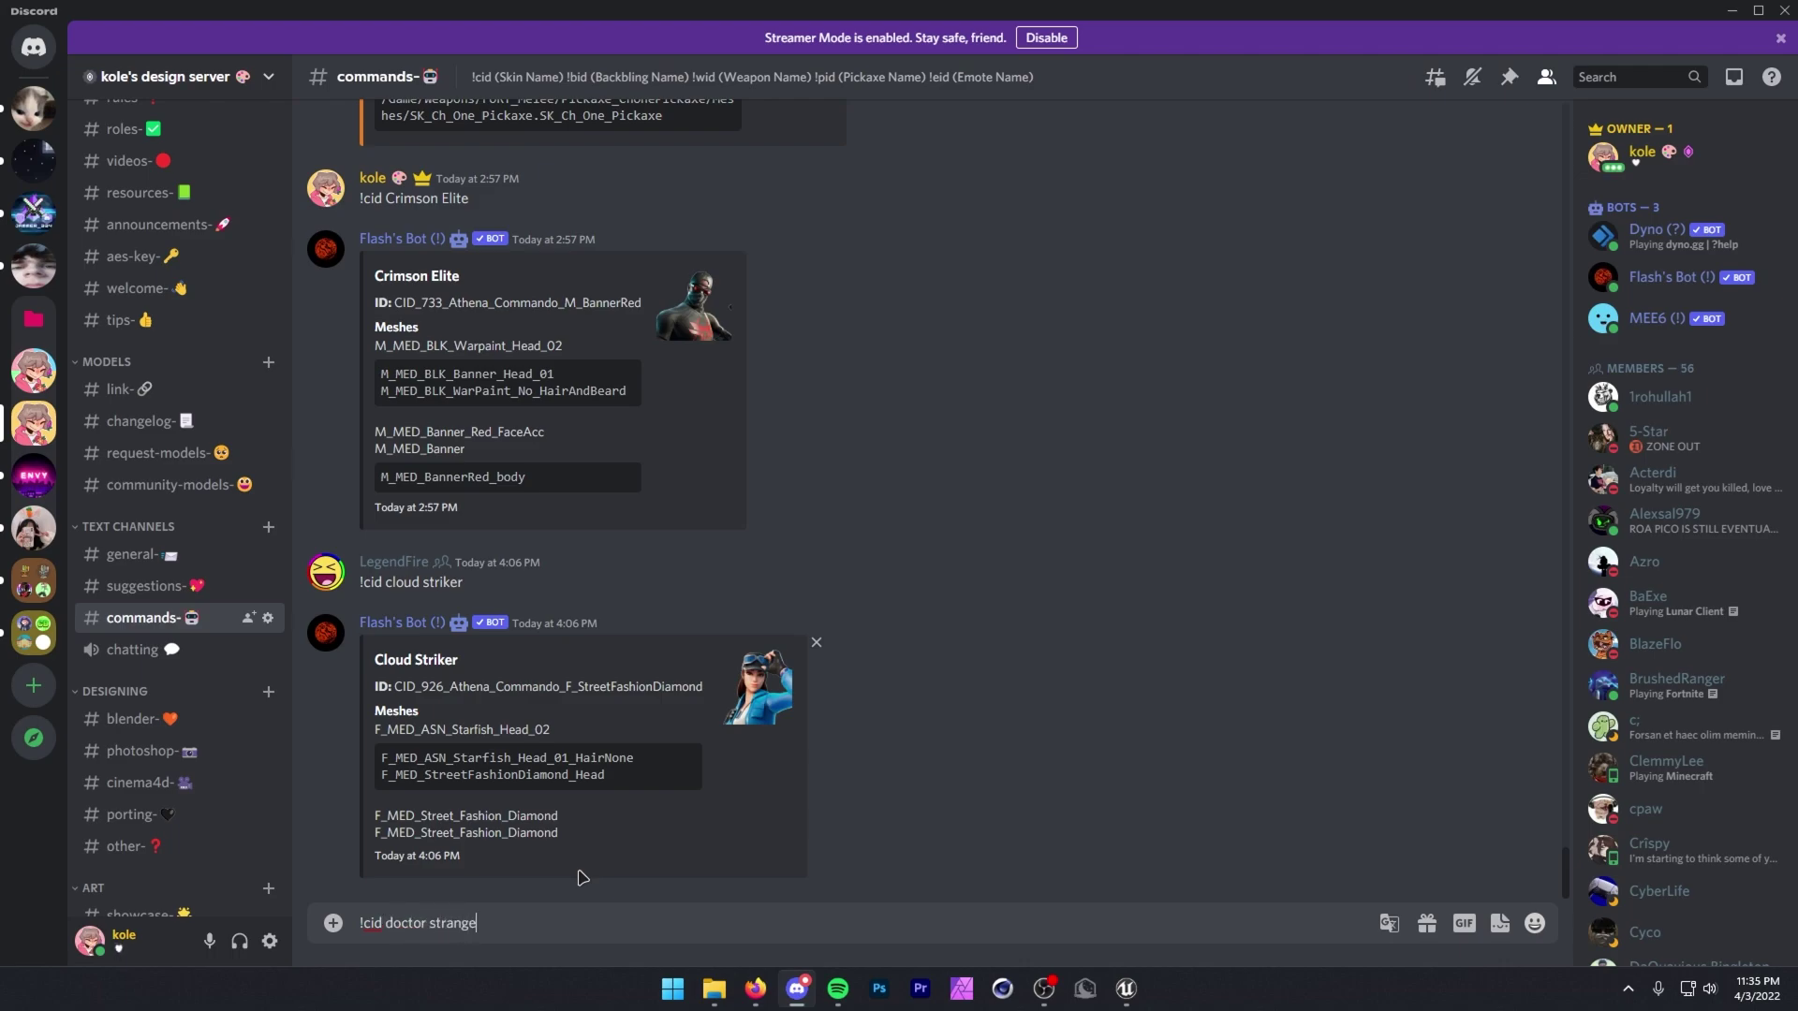
key(Return)
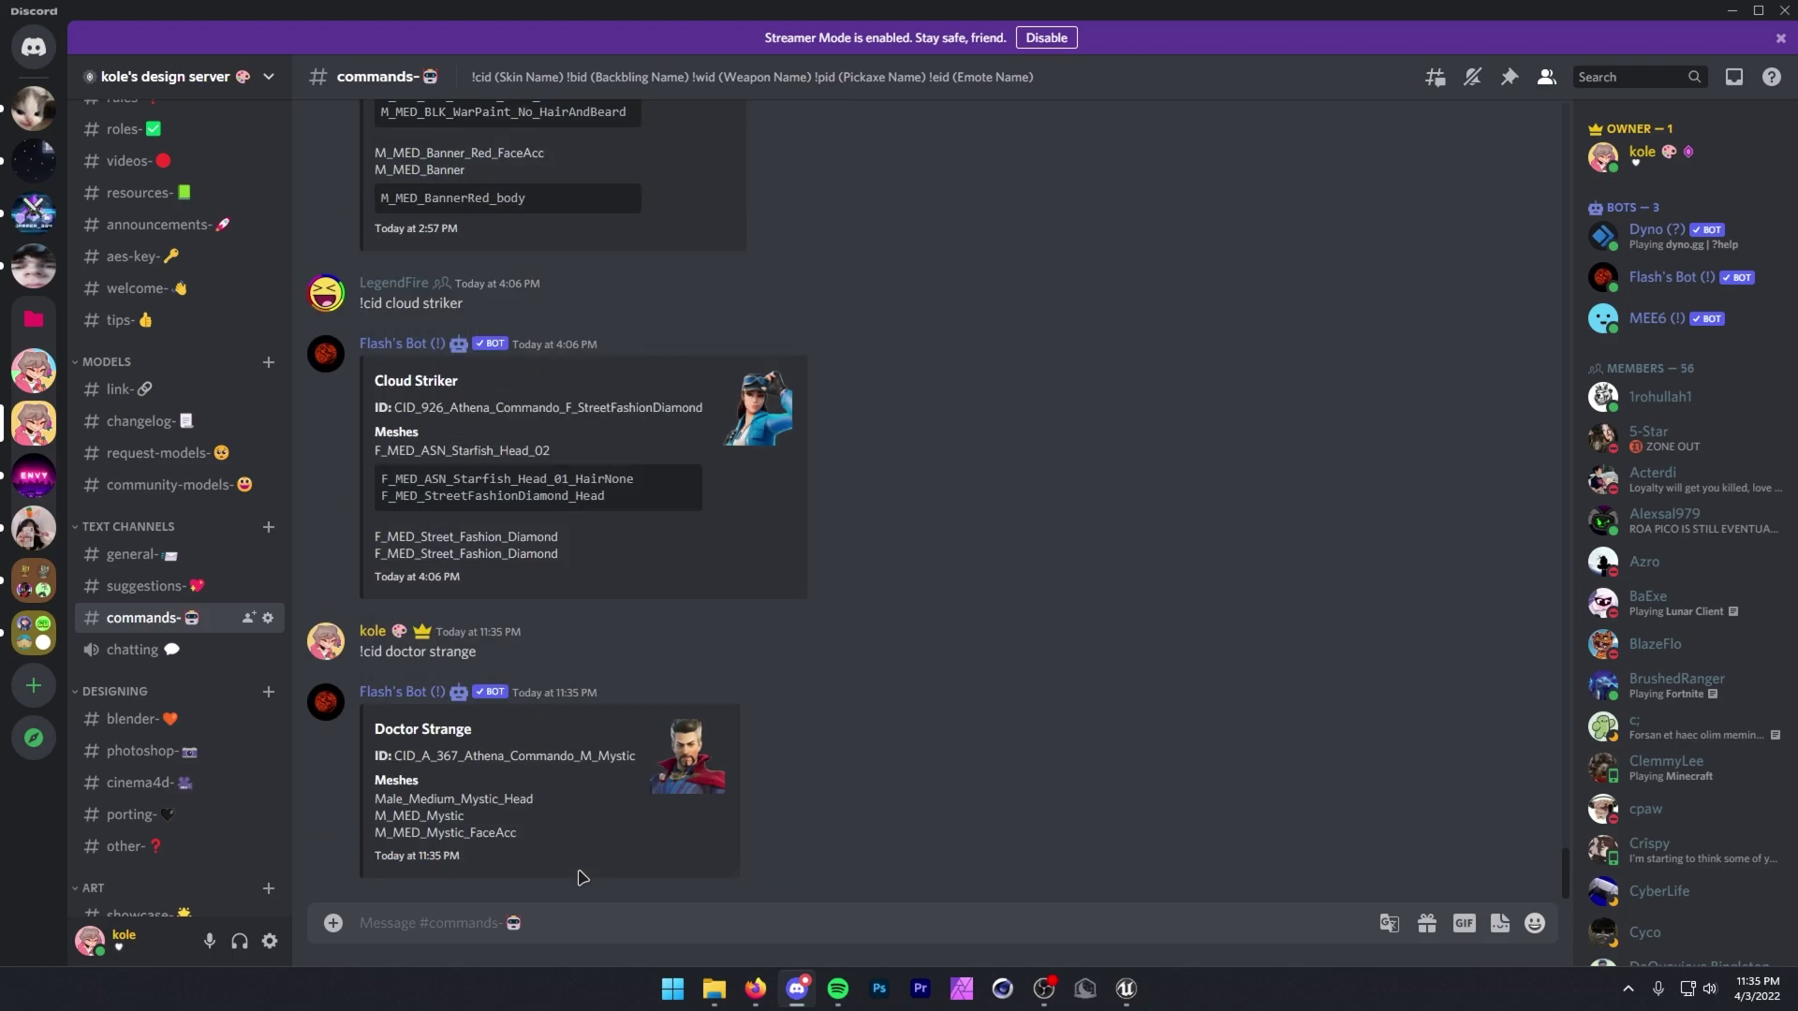
Copy the mesh name Male_Medium_Mystic_Head from the bot's Doctor Strange reply.
drag(375, 752, 745, 849)
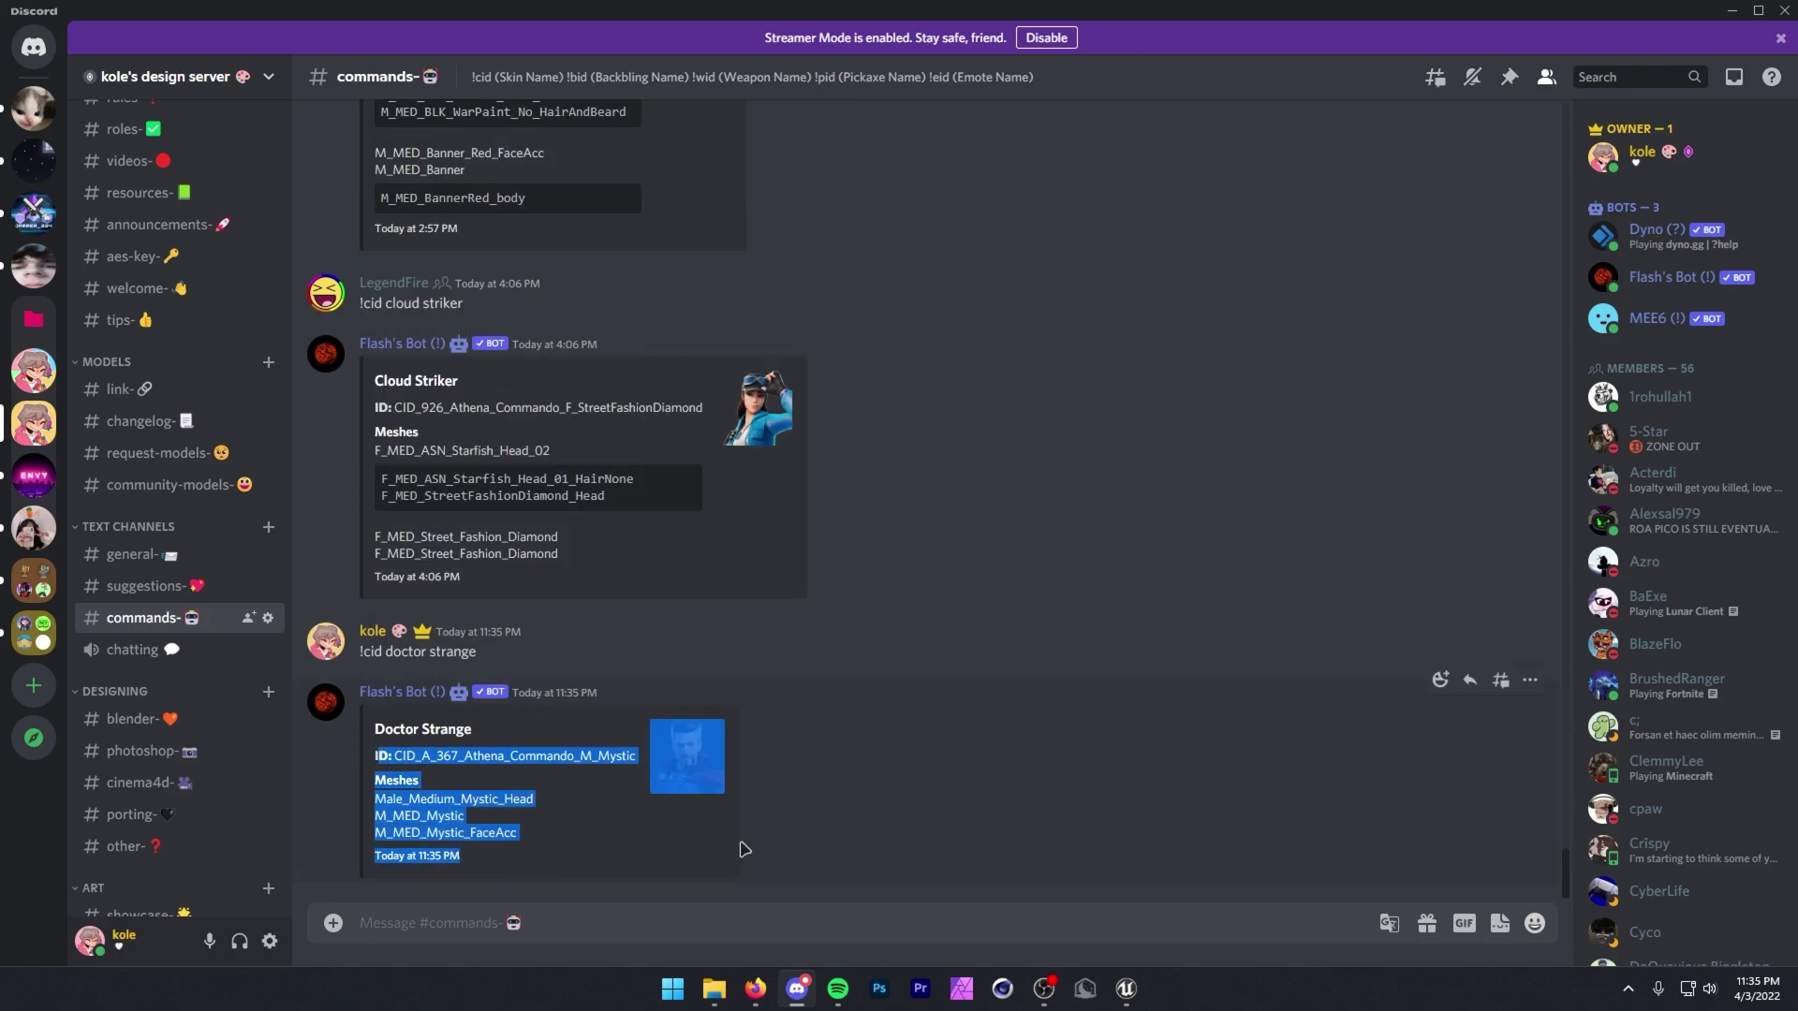
click(745, 849)
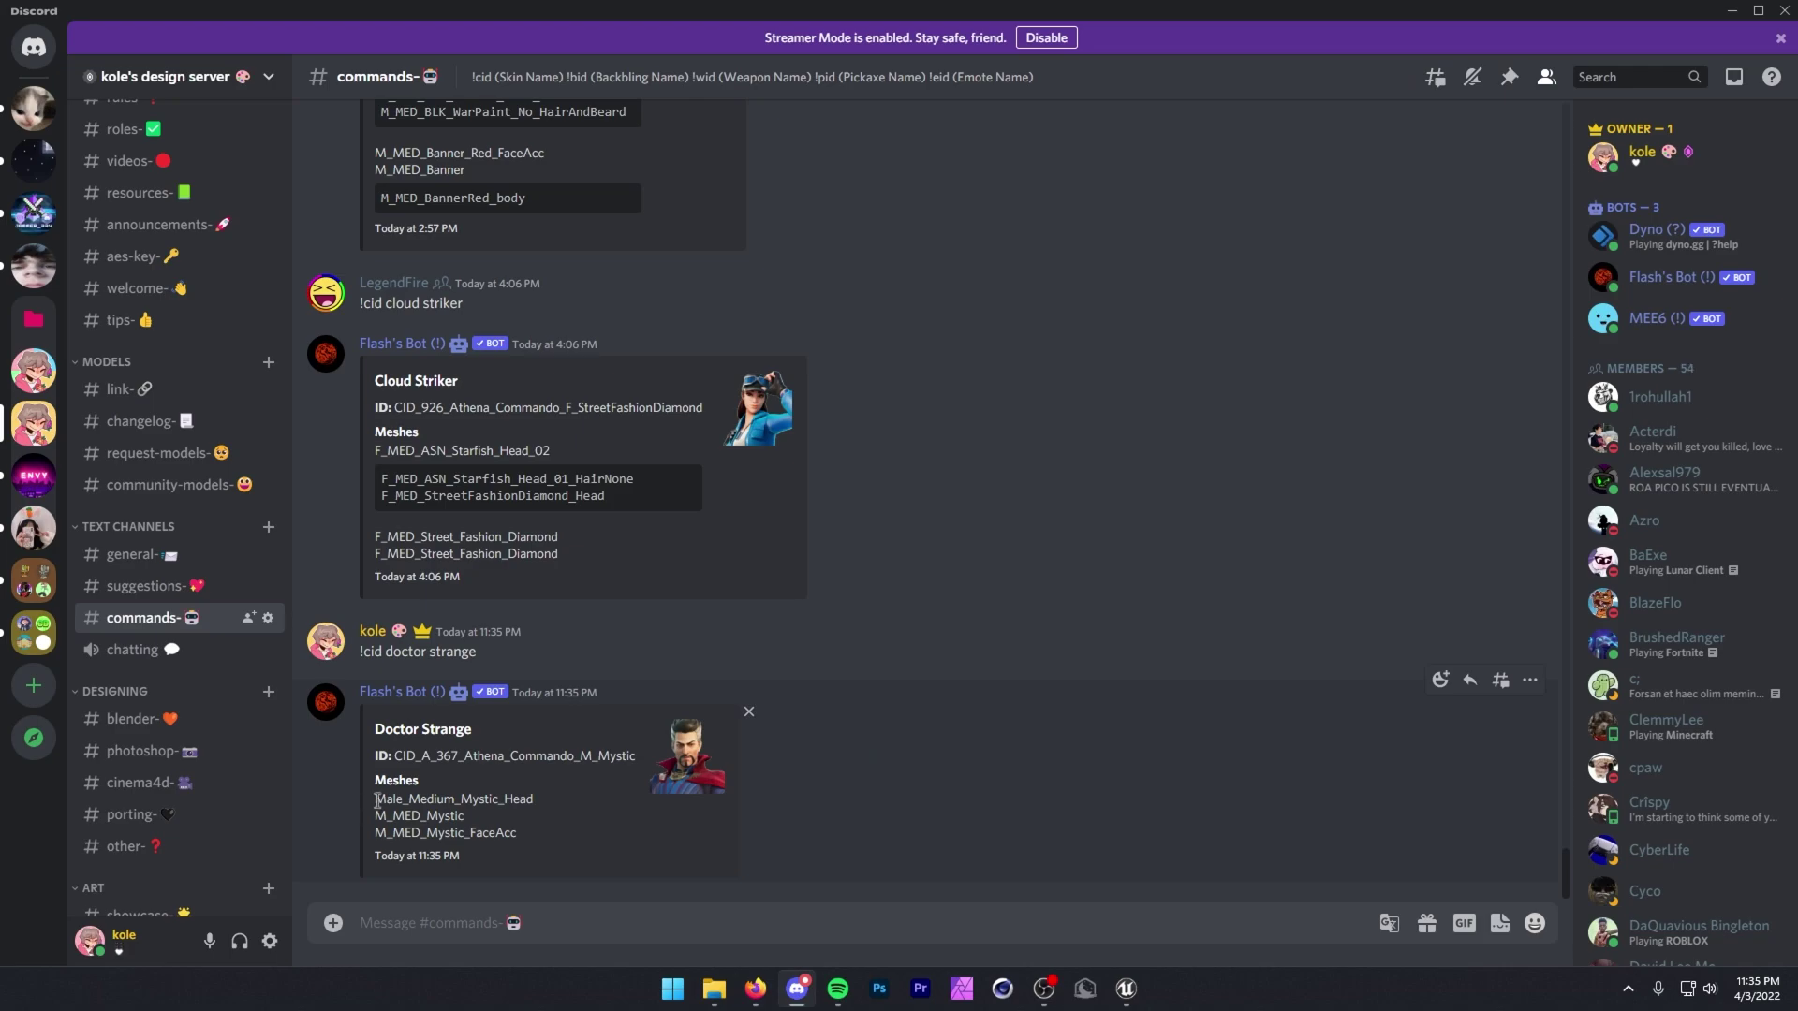
drag(375, 800, 520, 854)
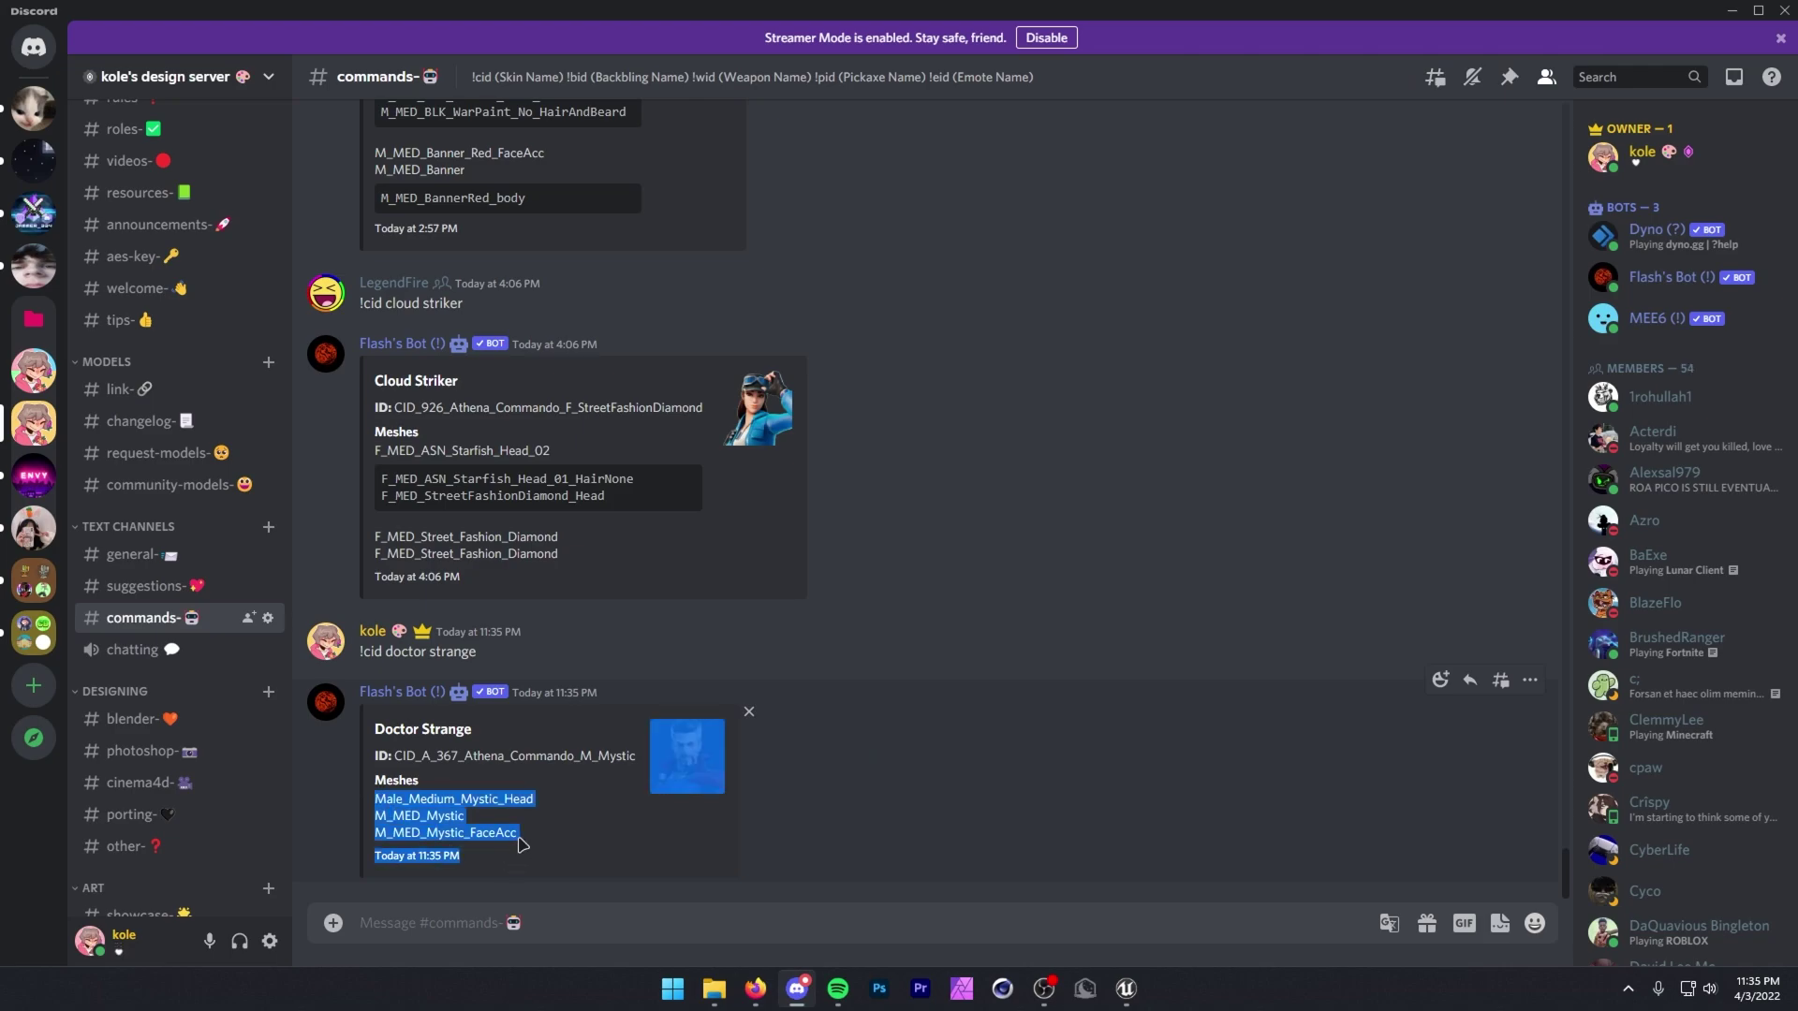
click(532, 796)
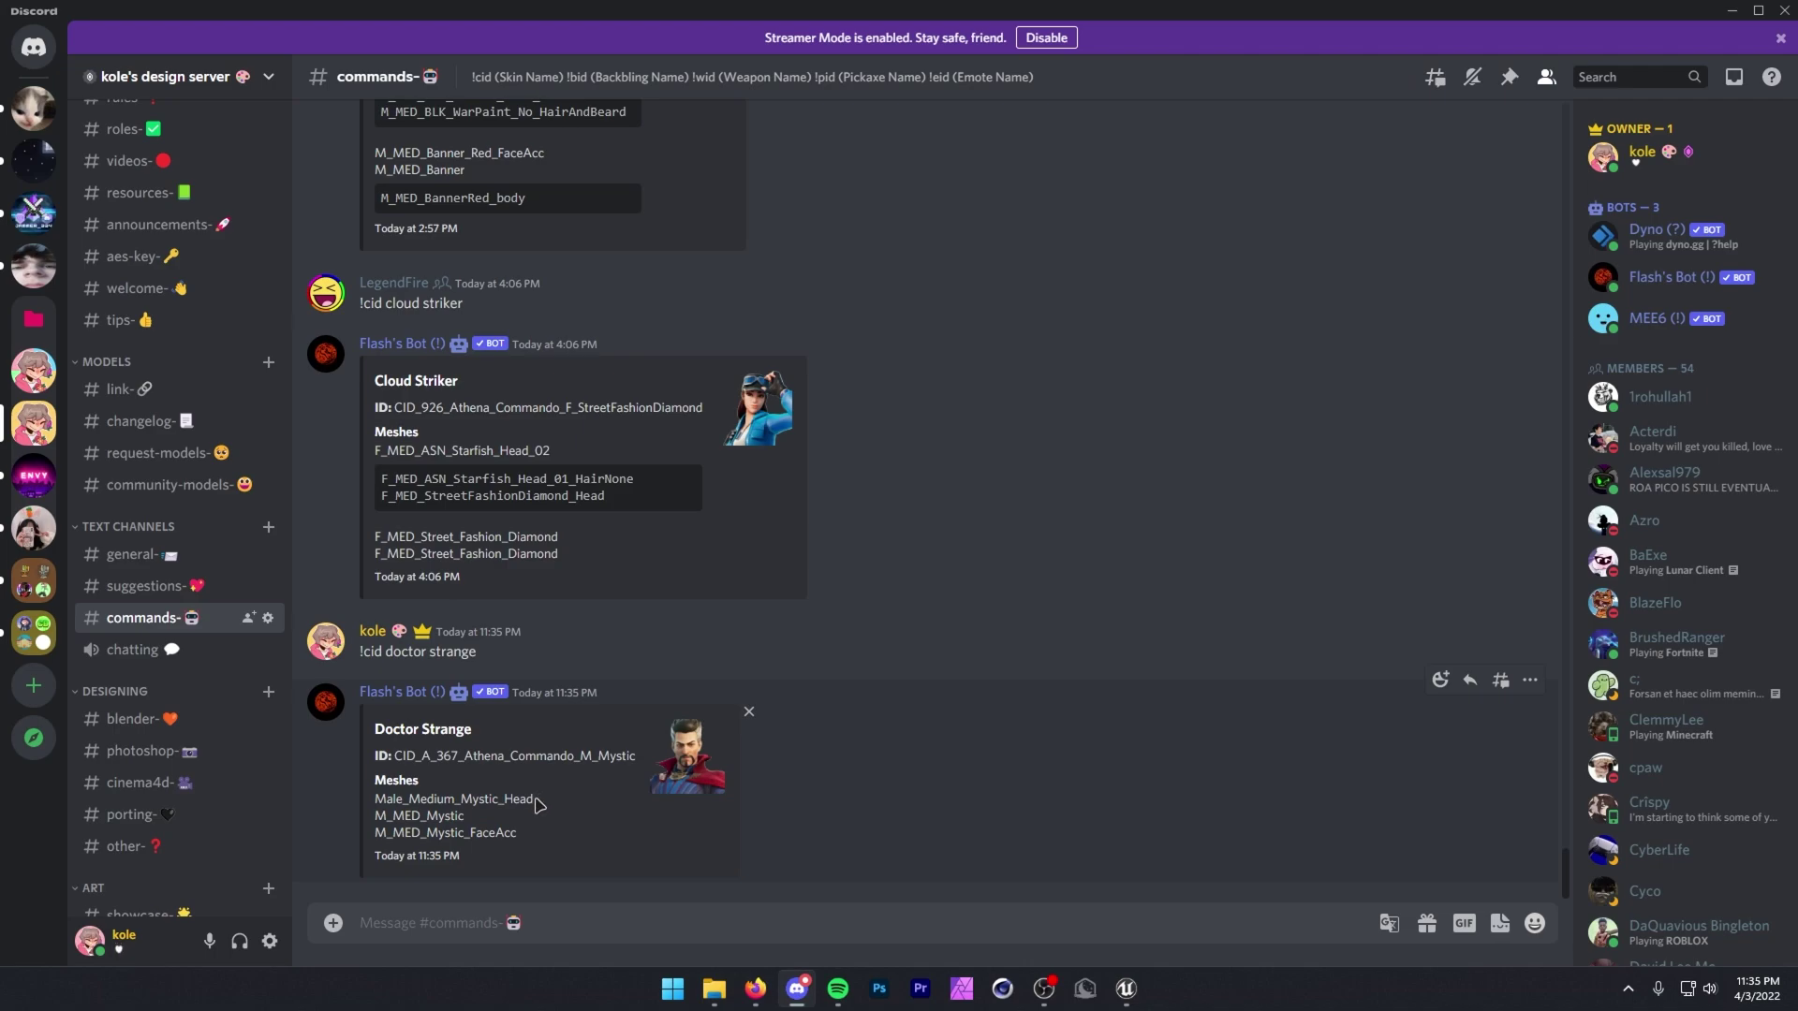
drag(532, 799, 377, 798)
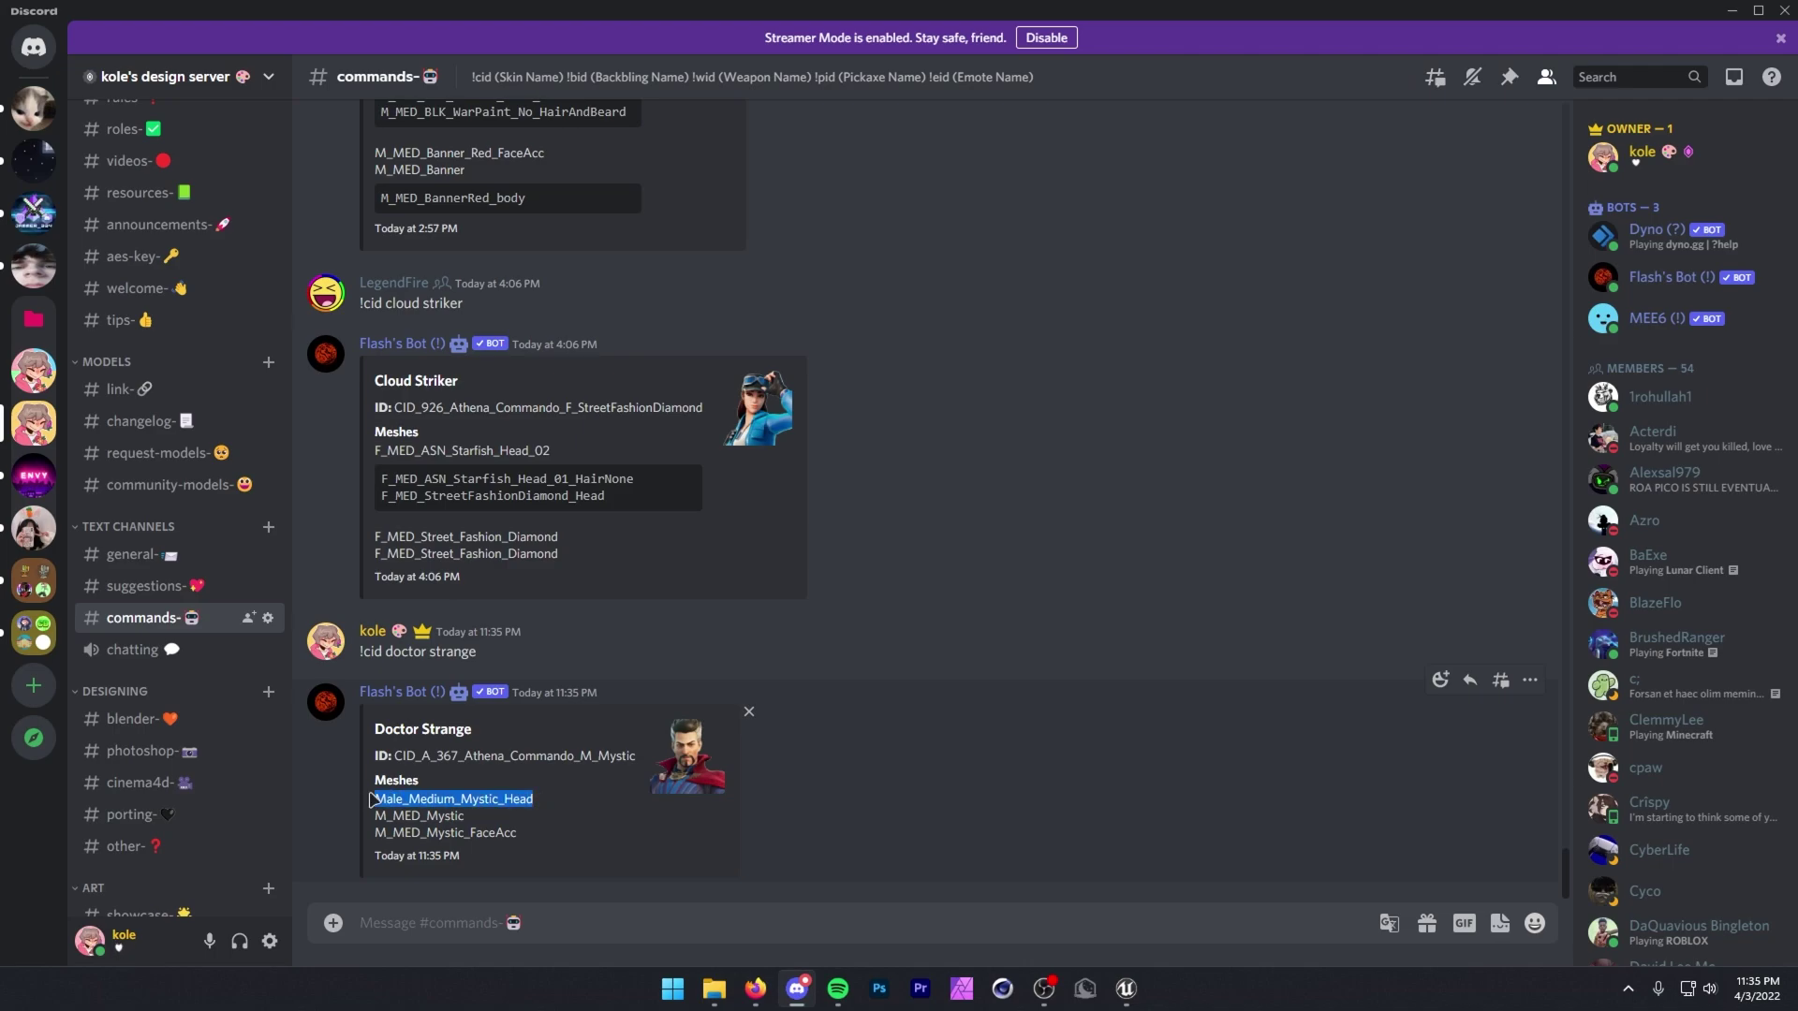
Switch to UE Viewer, filter the packages by Male_Medium_Mystic_Head and reveal the matching head mesh package in the folder tree.
mouse_move(1126, 988)
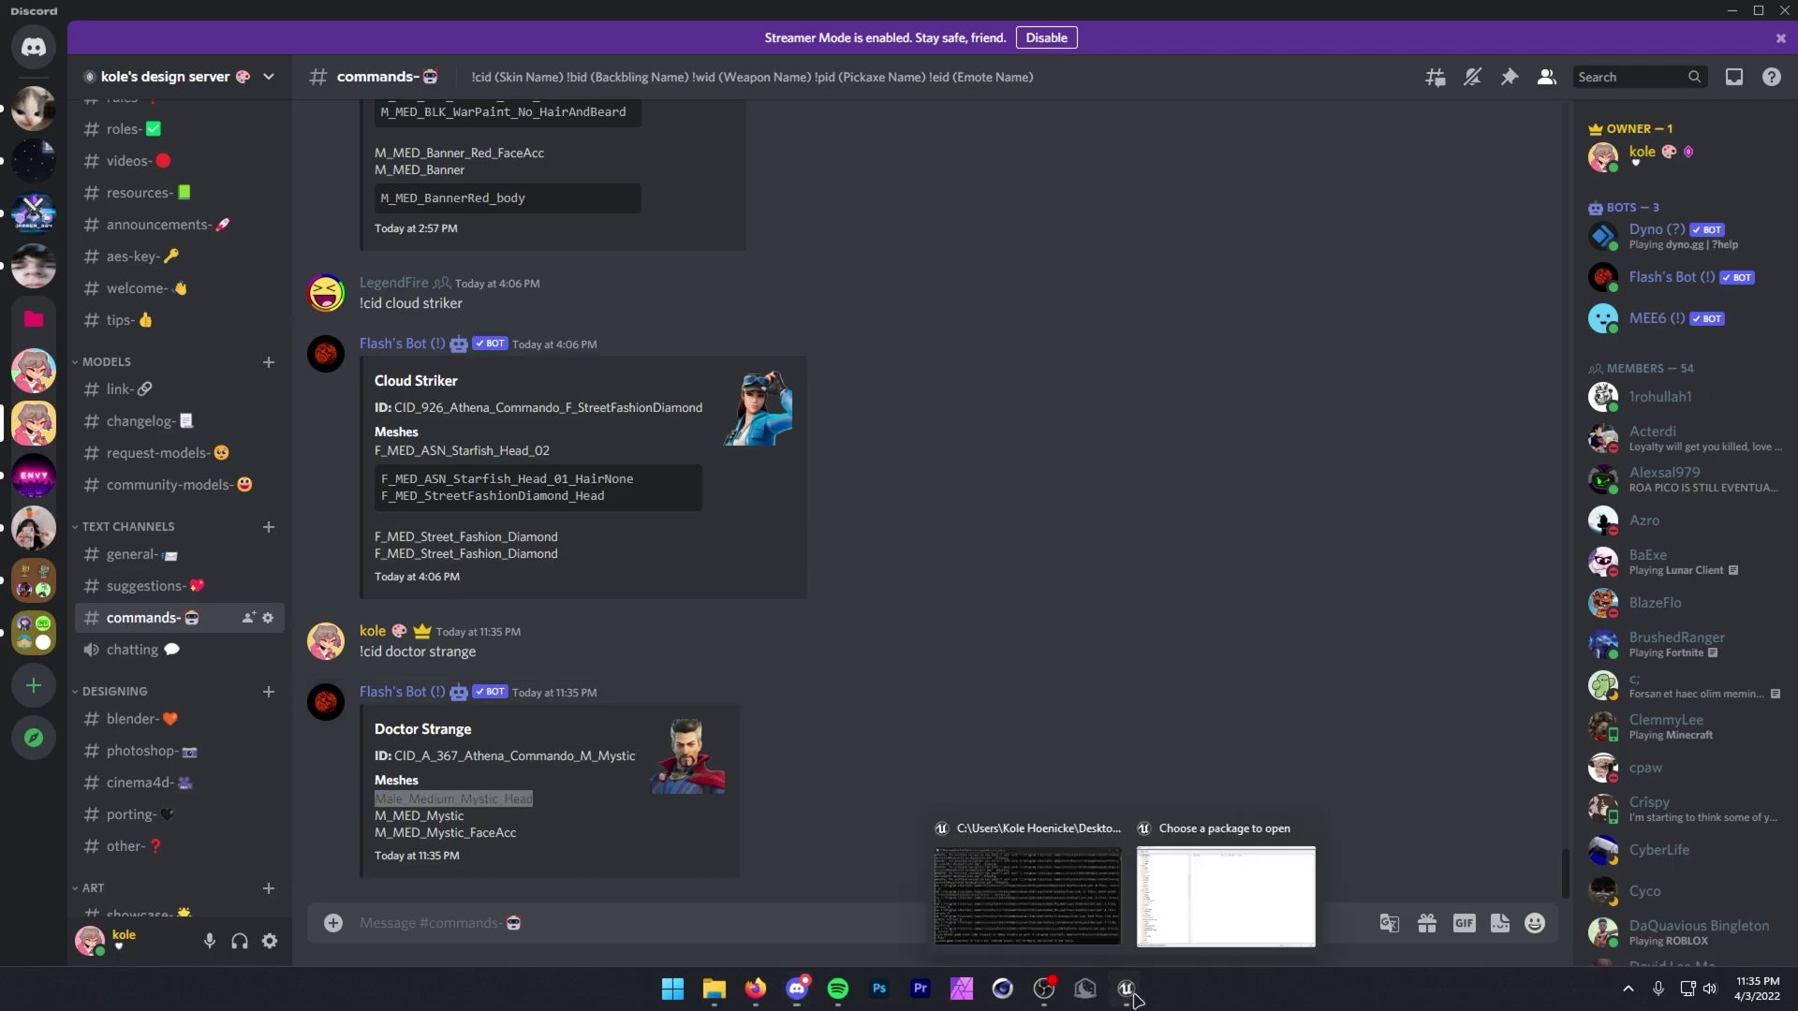
click(1207, 927)
key(ctrl+v)
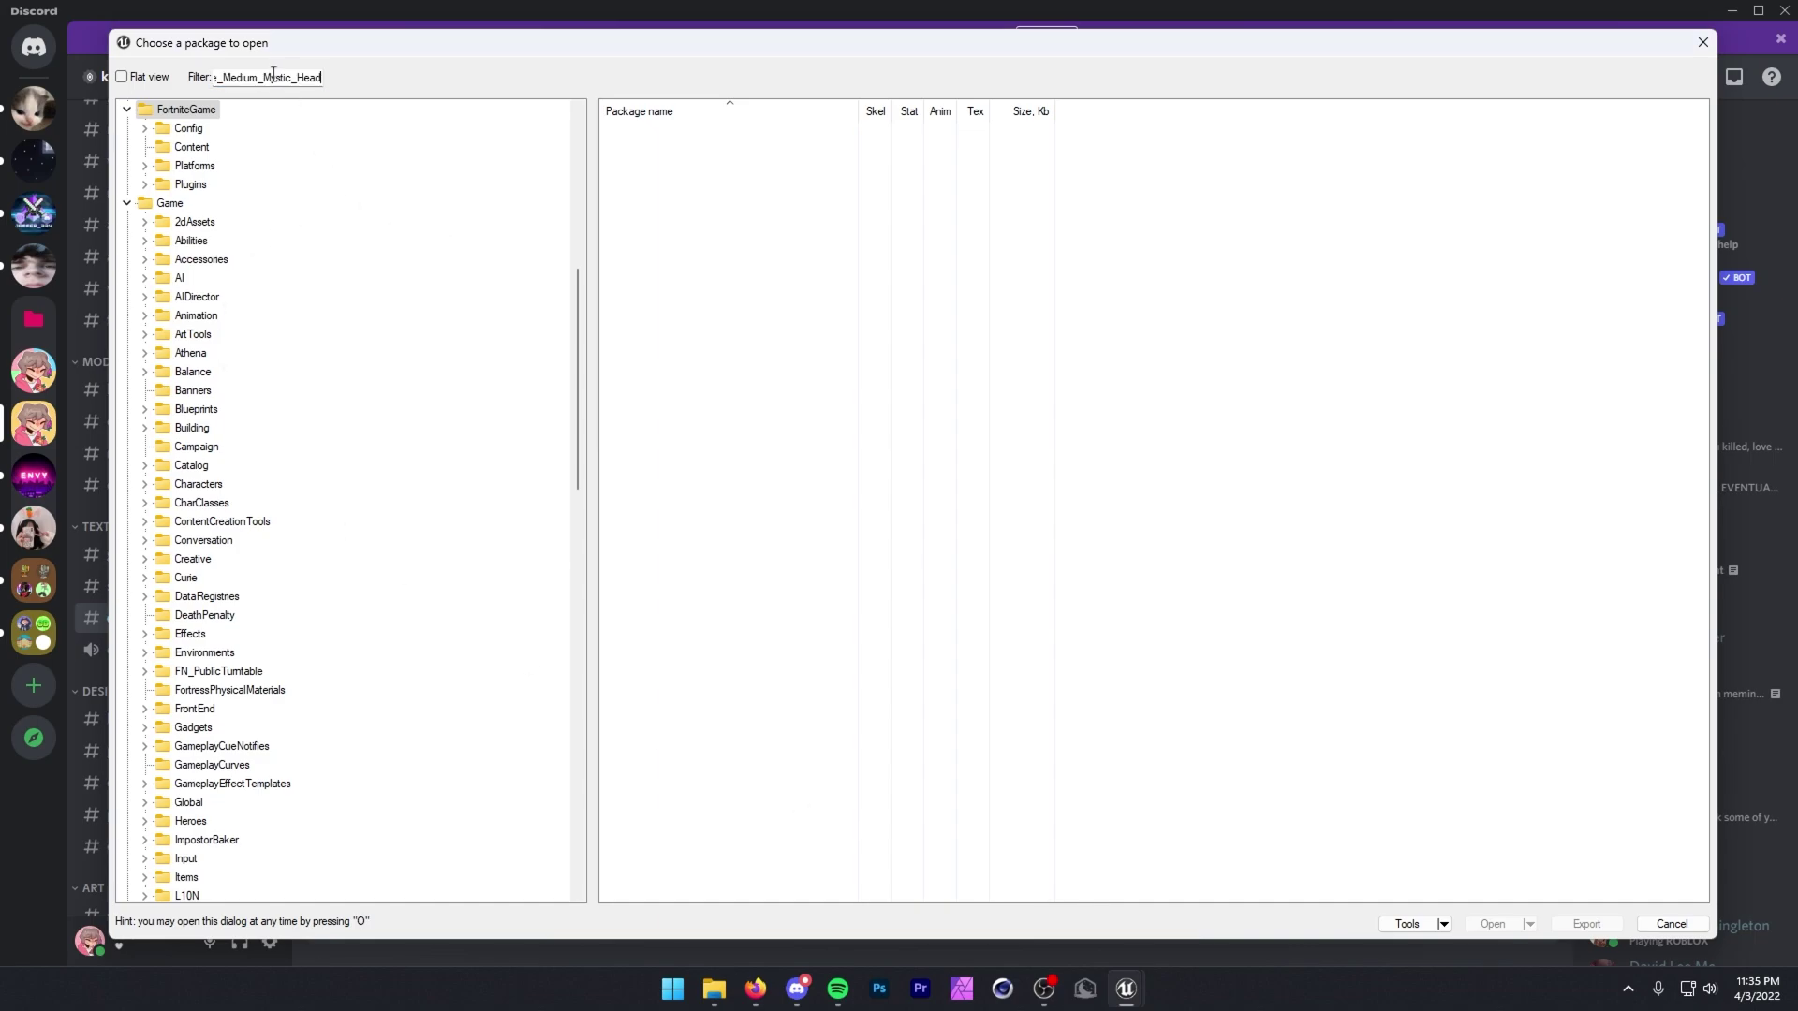
click(121, 78)
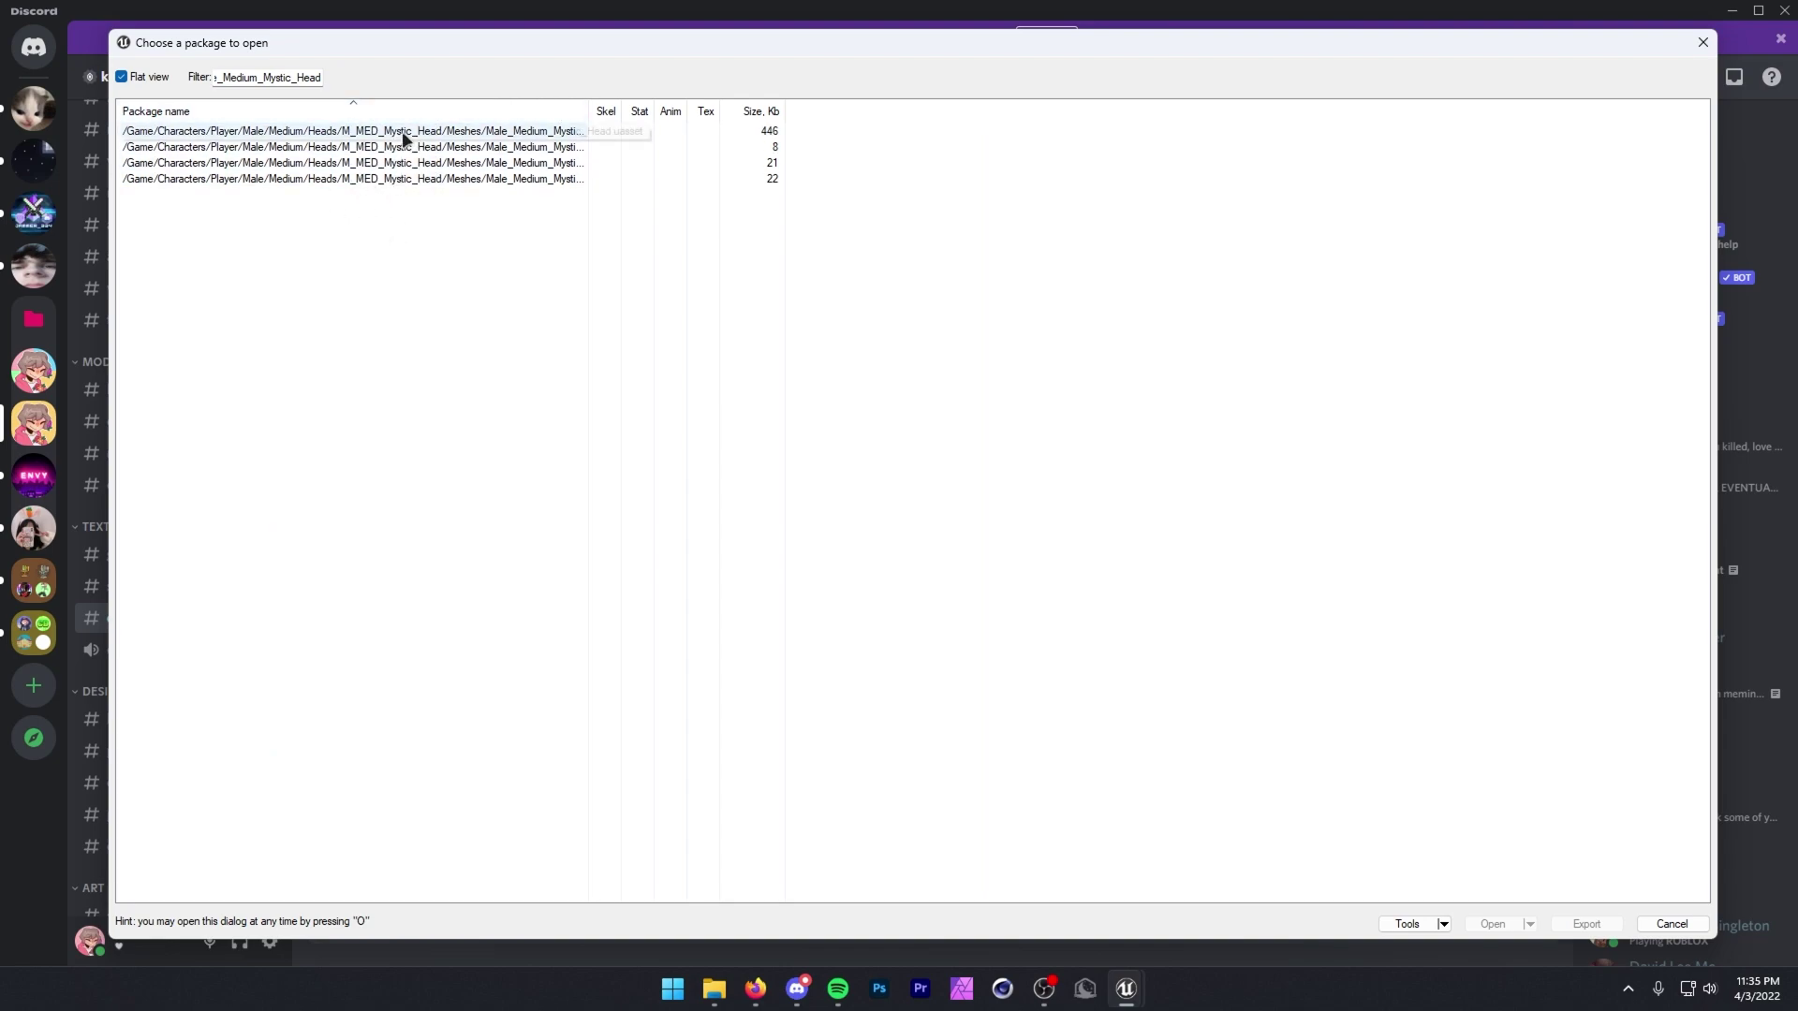
click(405, 132)
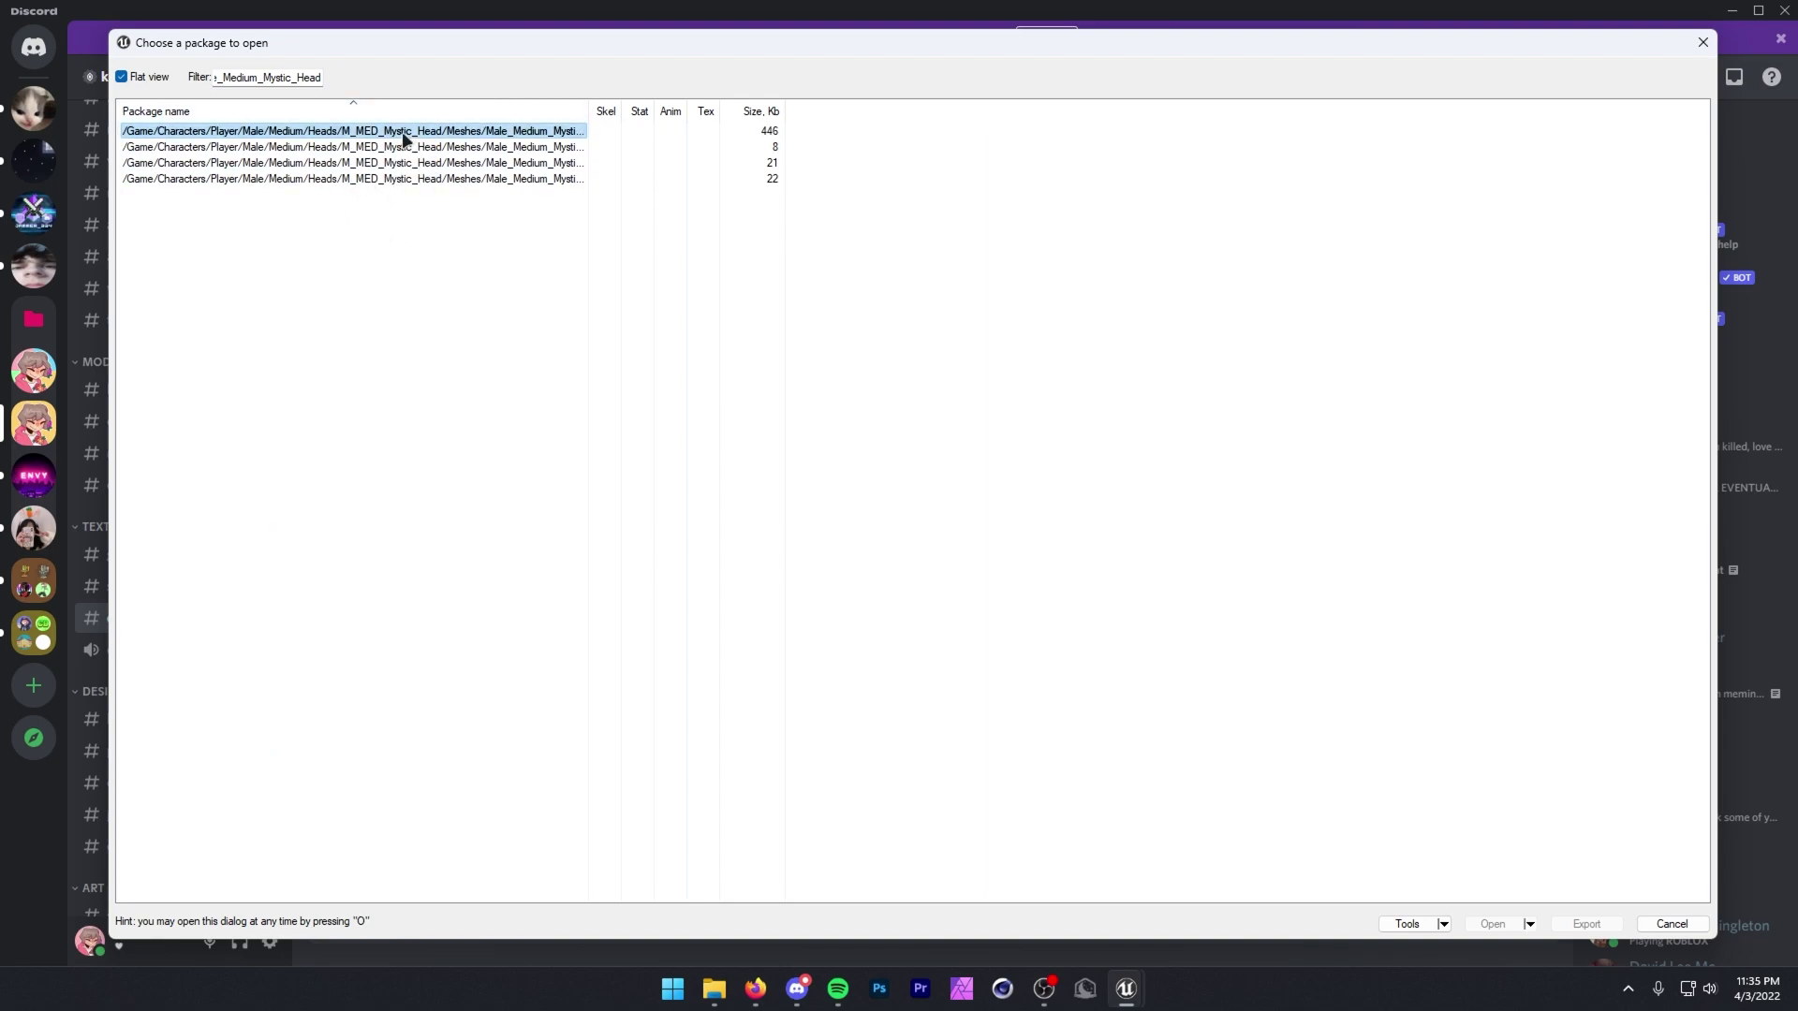
click(122, 76)
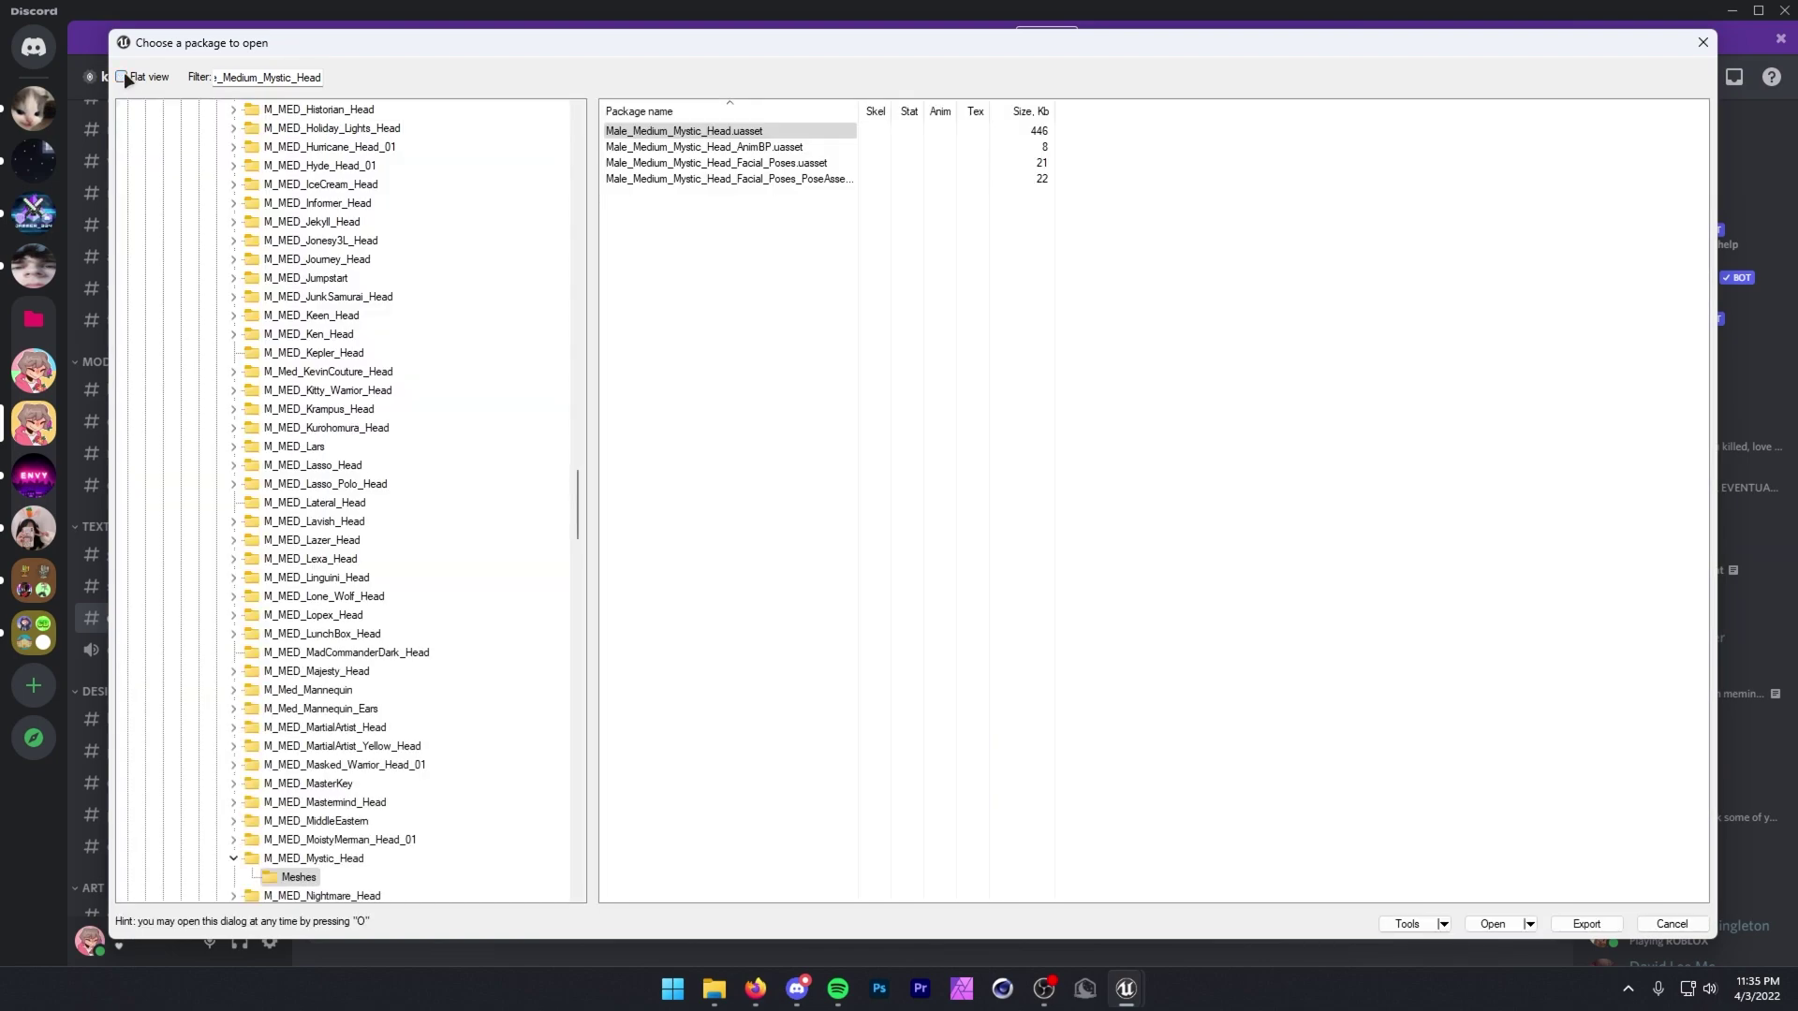
Open the export options for the whole content of the M_MED_Mystic_Head folder.
scroll(315, 421, down, 1)
click(333, 693)
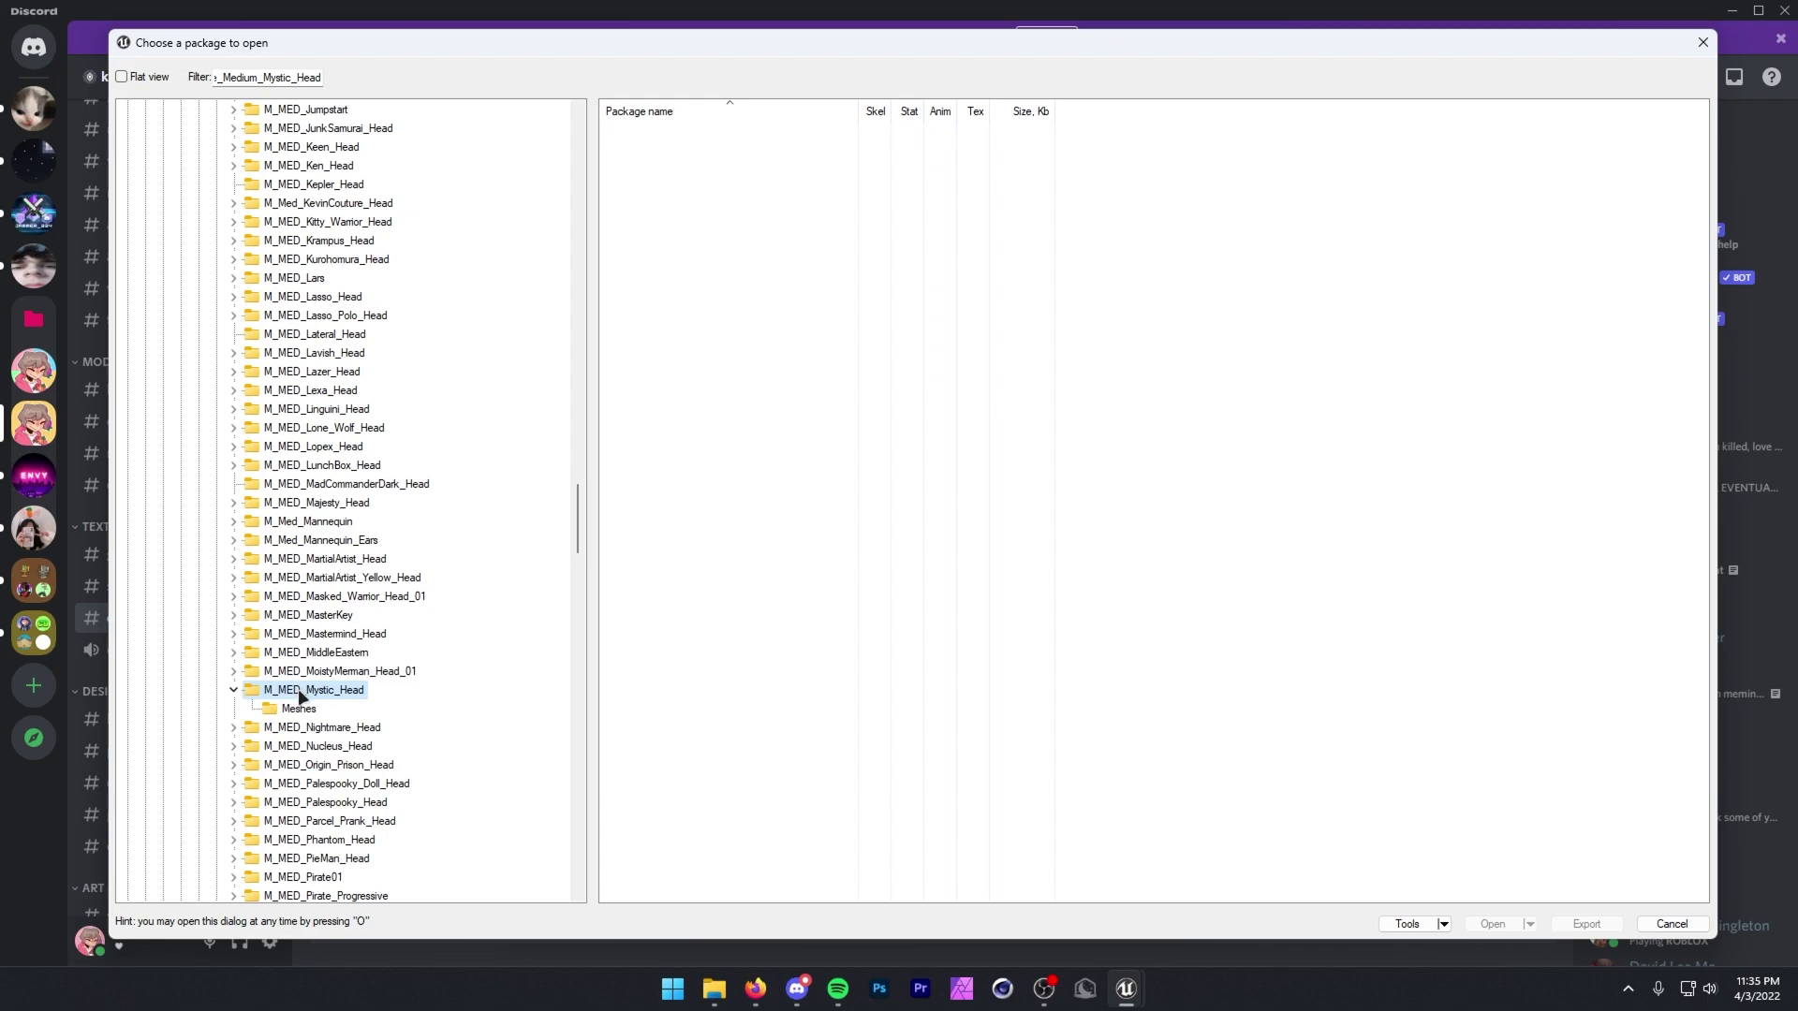
right_click(299, 693)
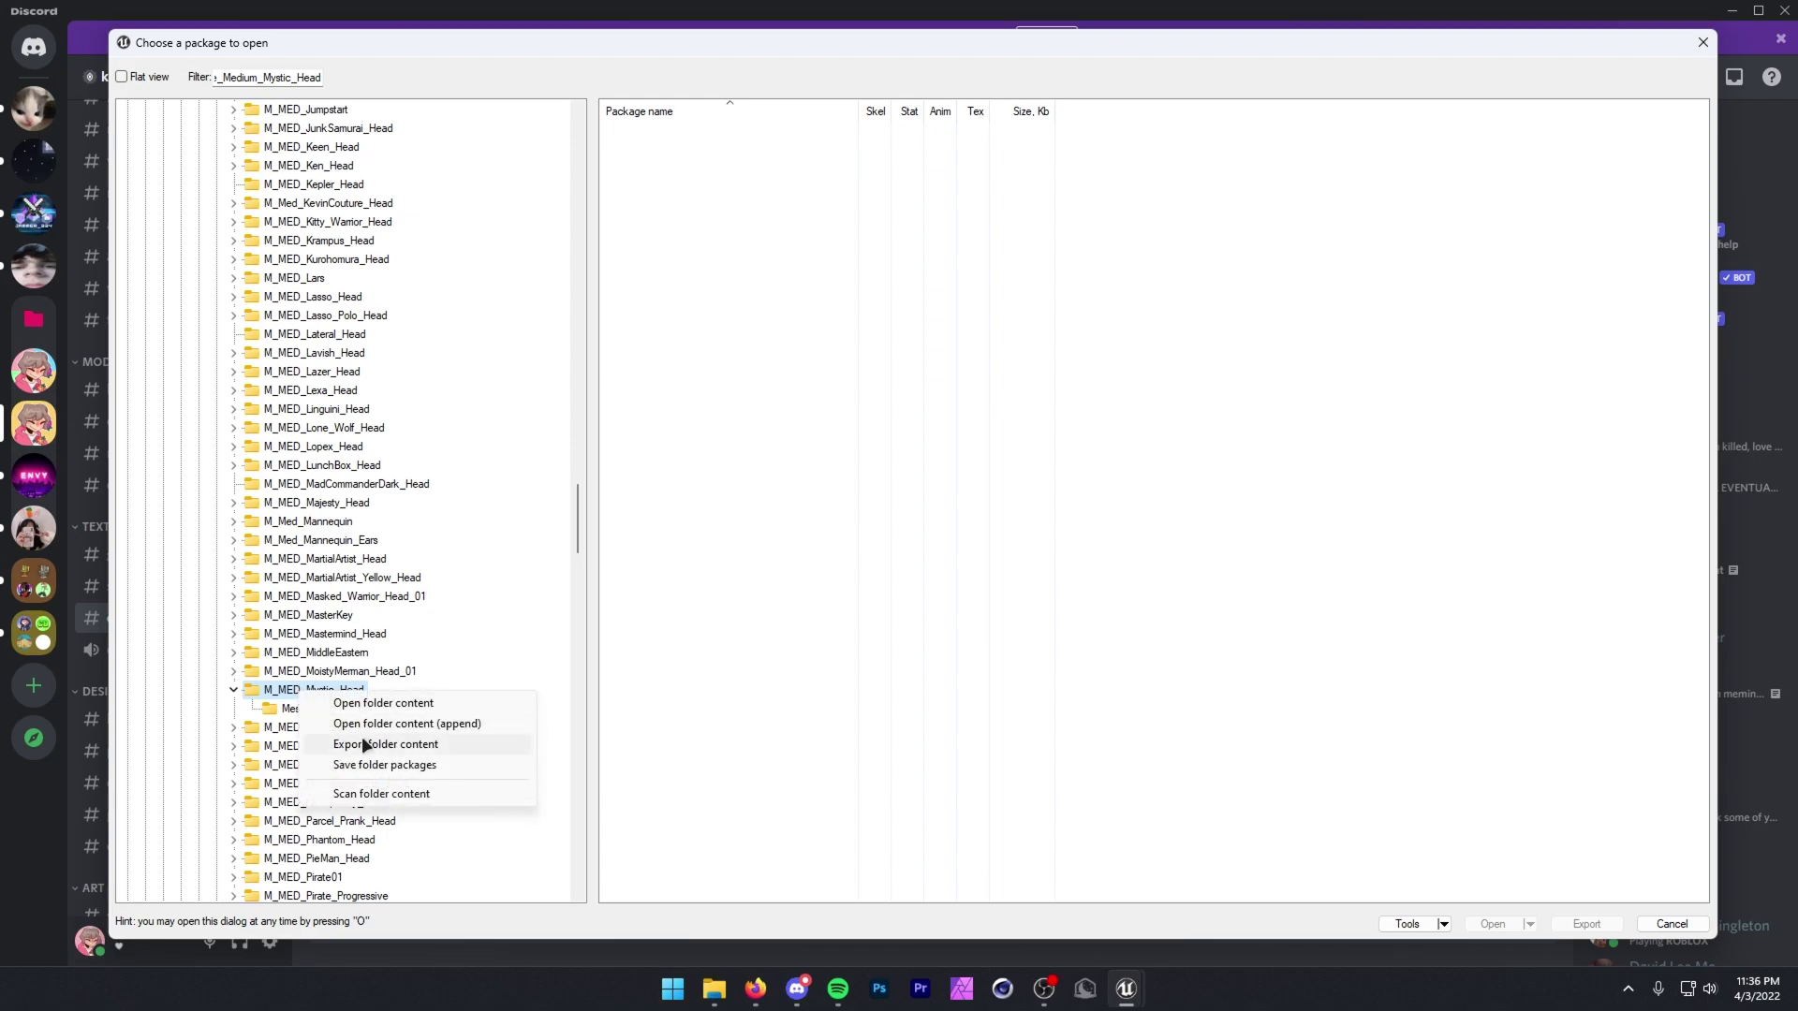
click(364, 742)
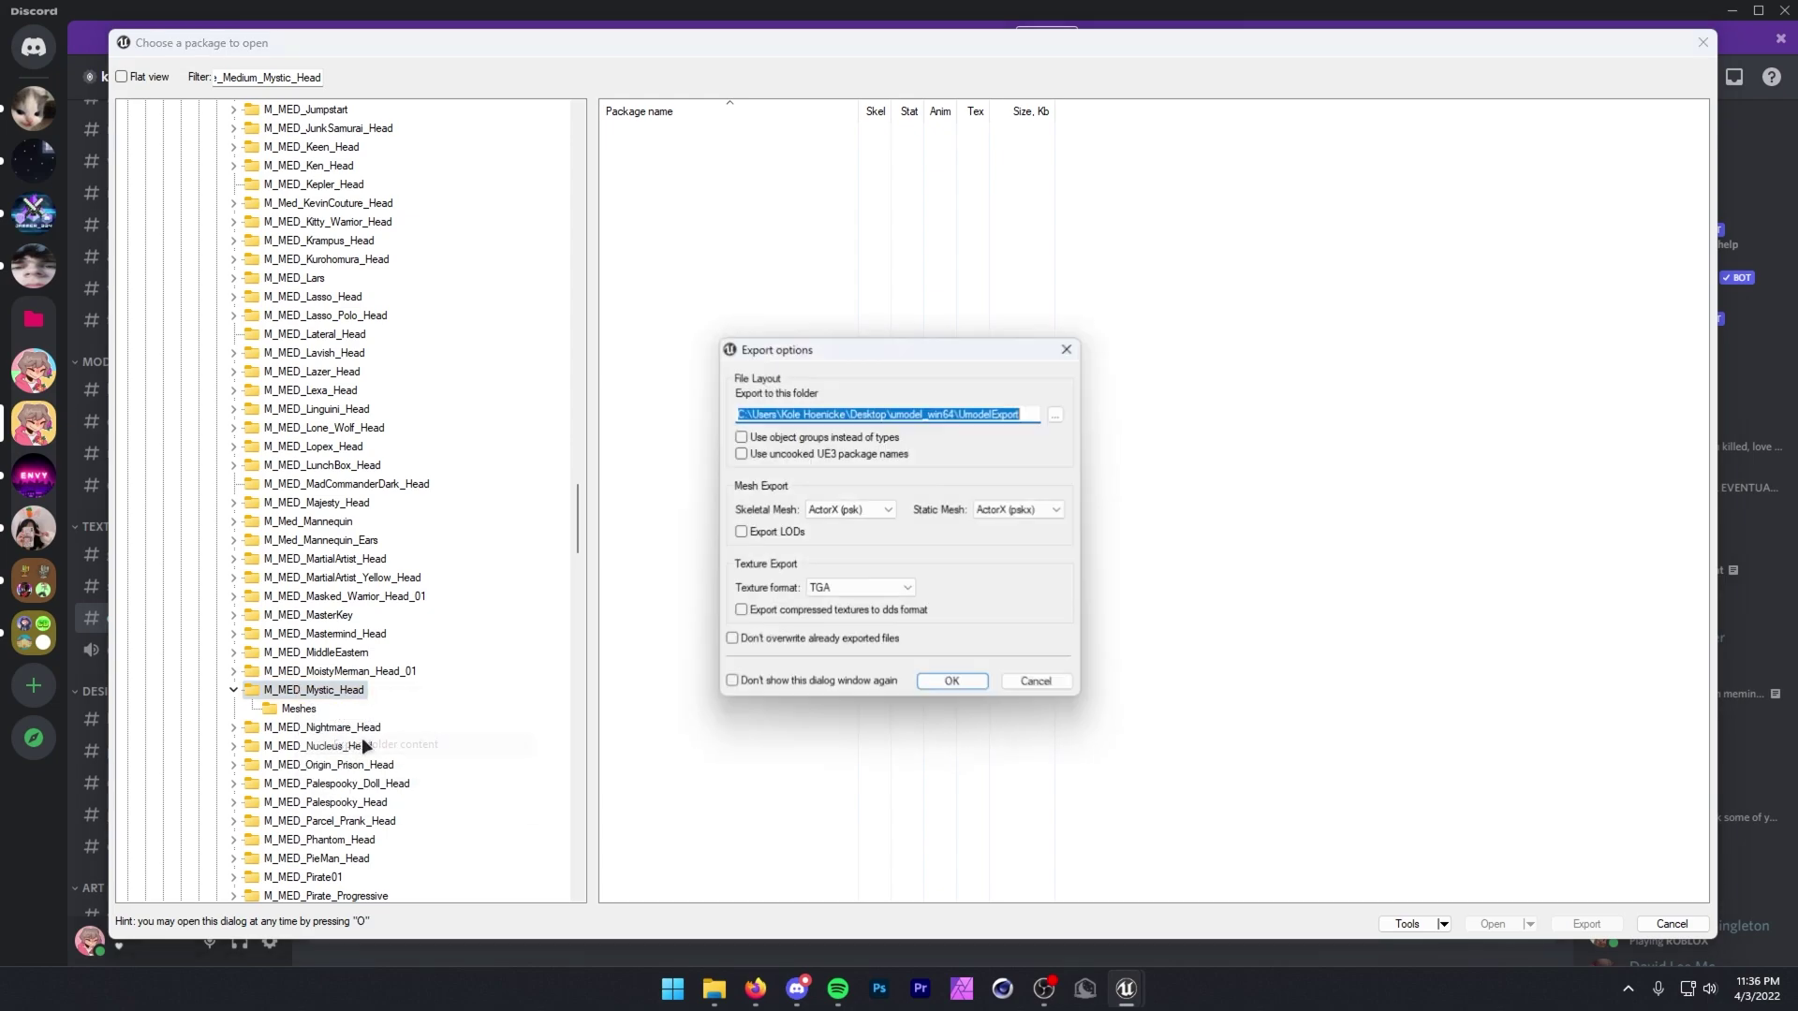
Set the export destination to the GFX\Porting\Fortnite folder on the HDD1 (D:) drive.
click(1059, 414)
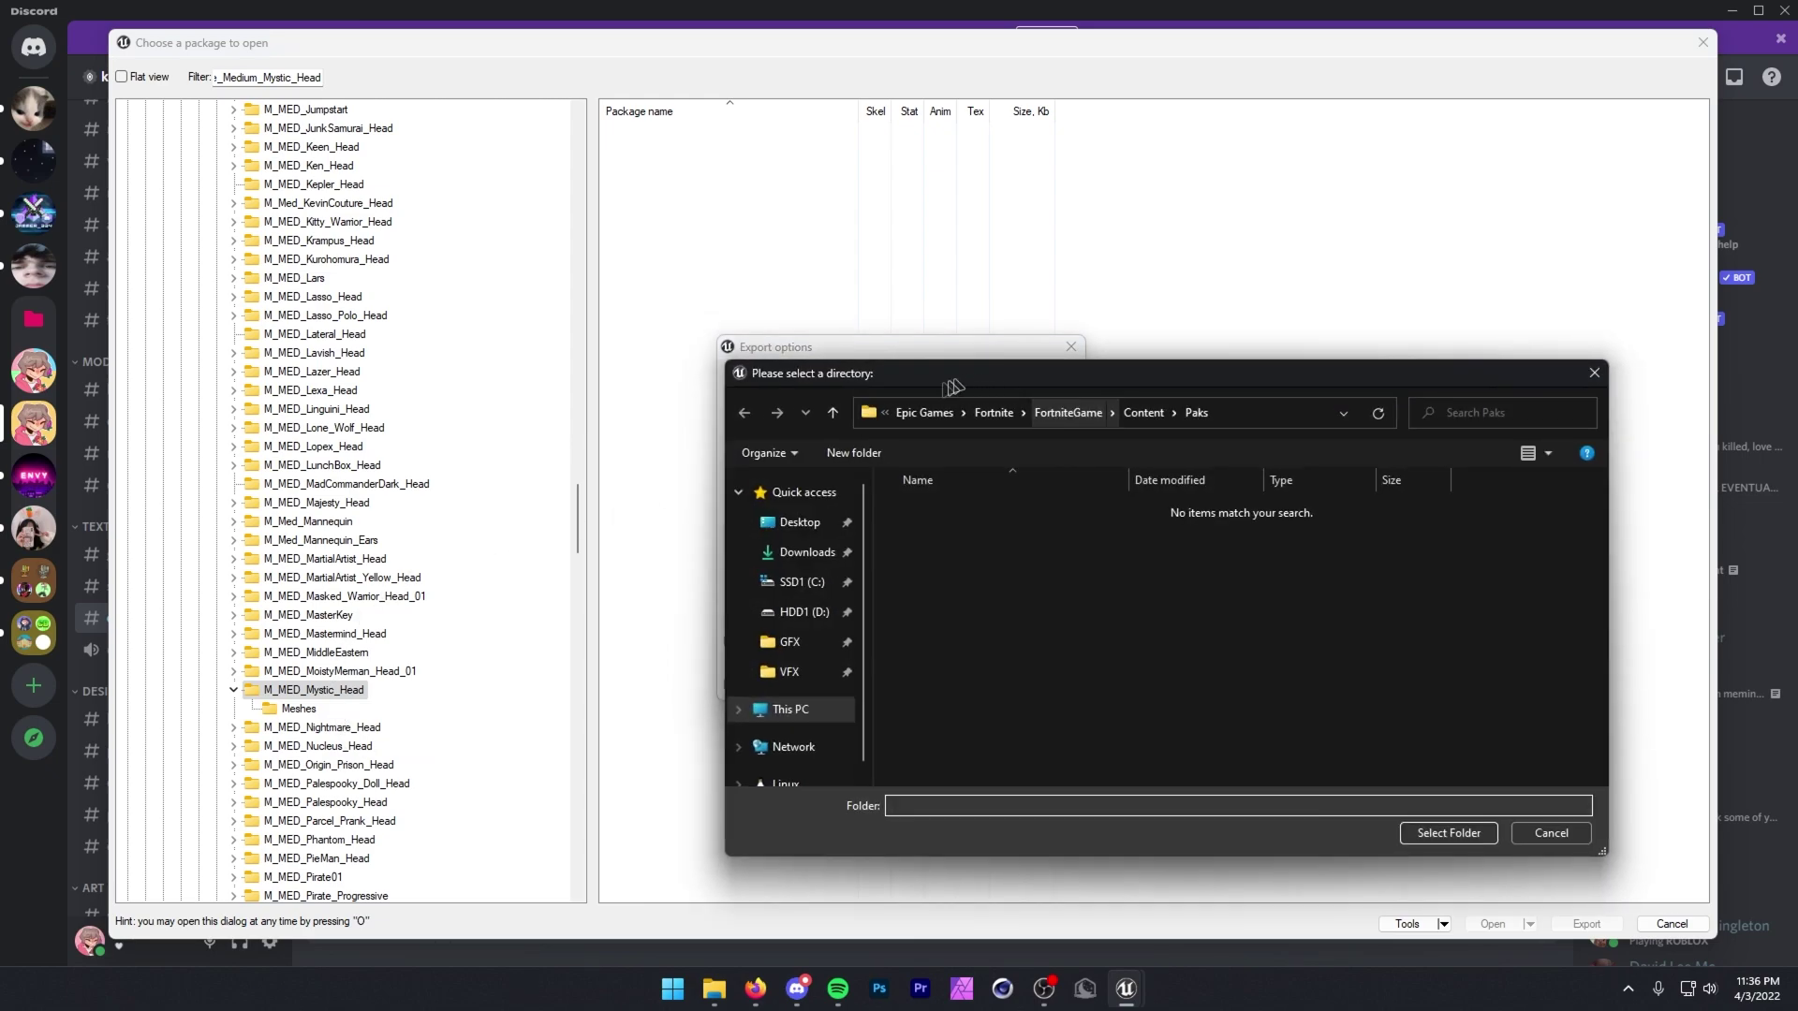
click(791, 642)
scroll(936, 693, down, 2)
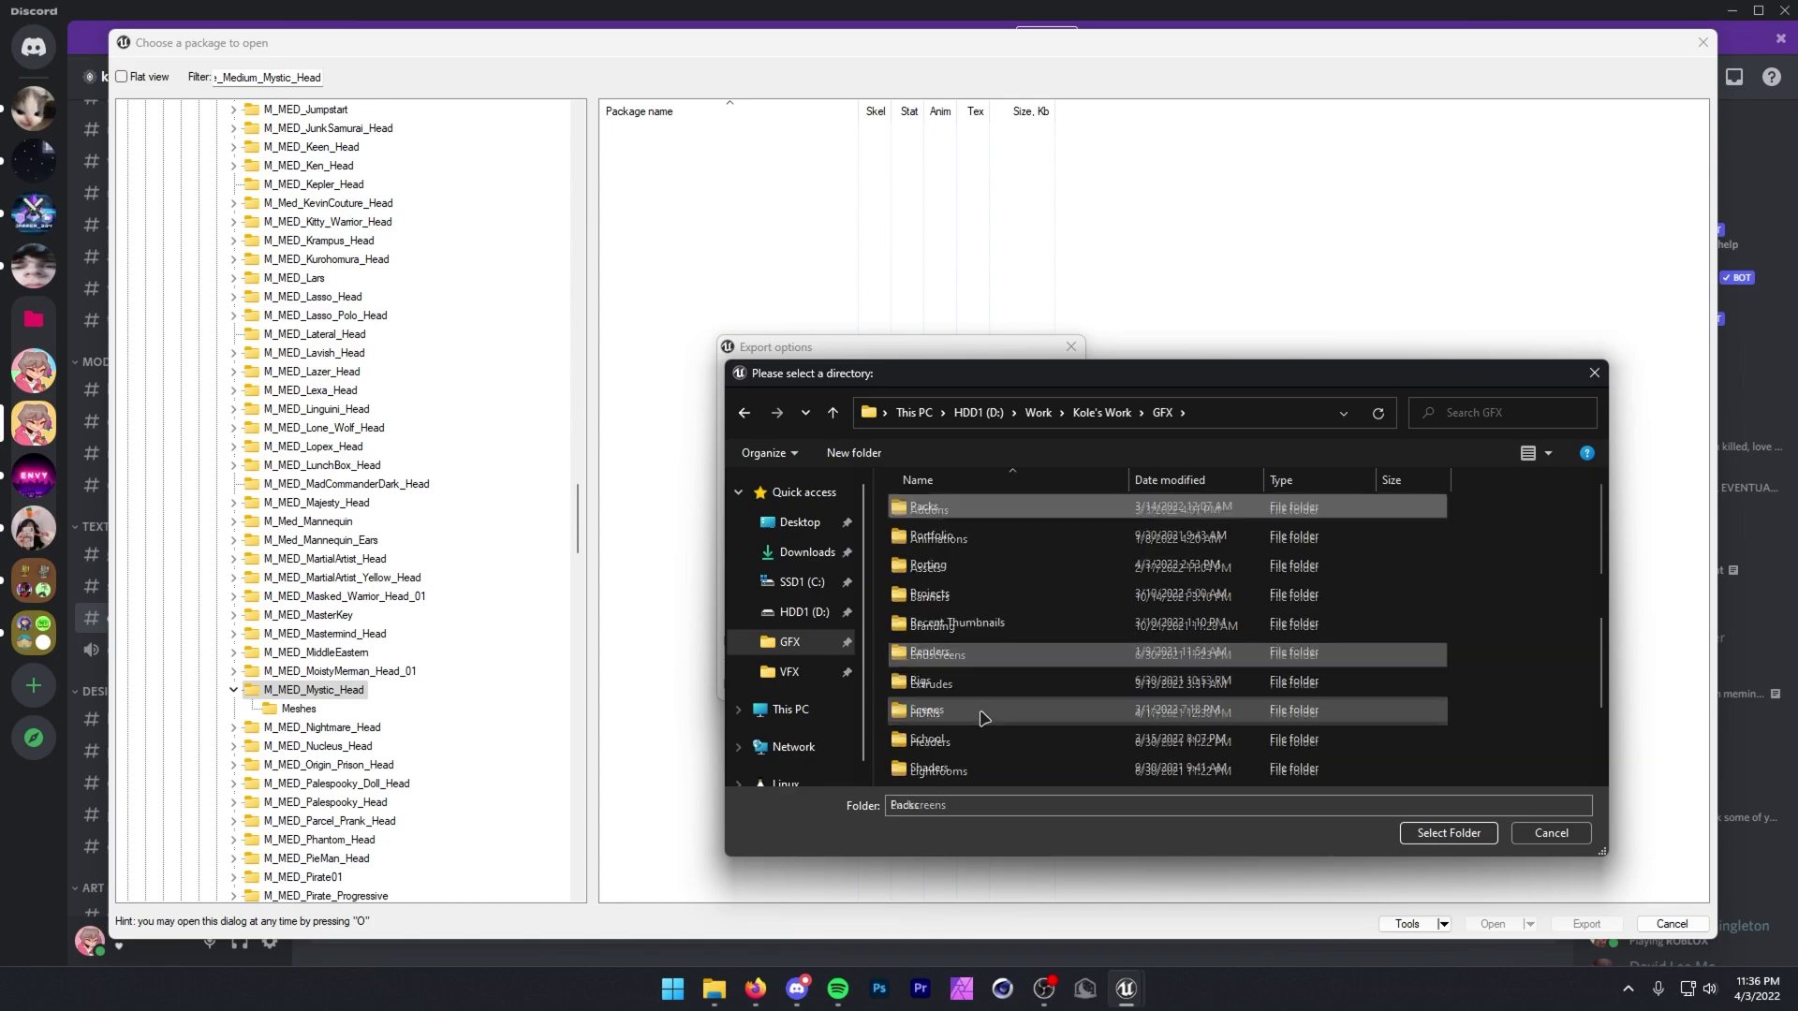
double_click(946, 565)
double_click(946, 539)
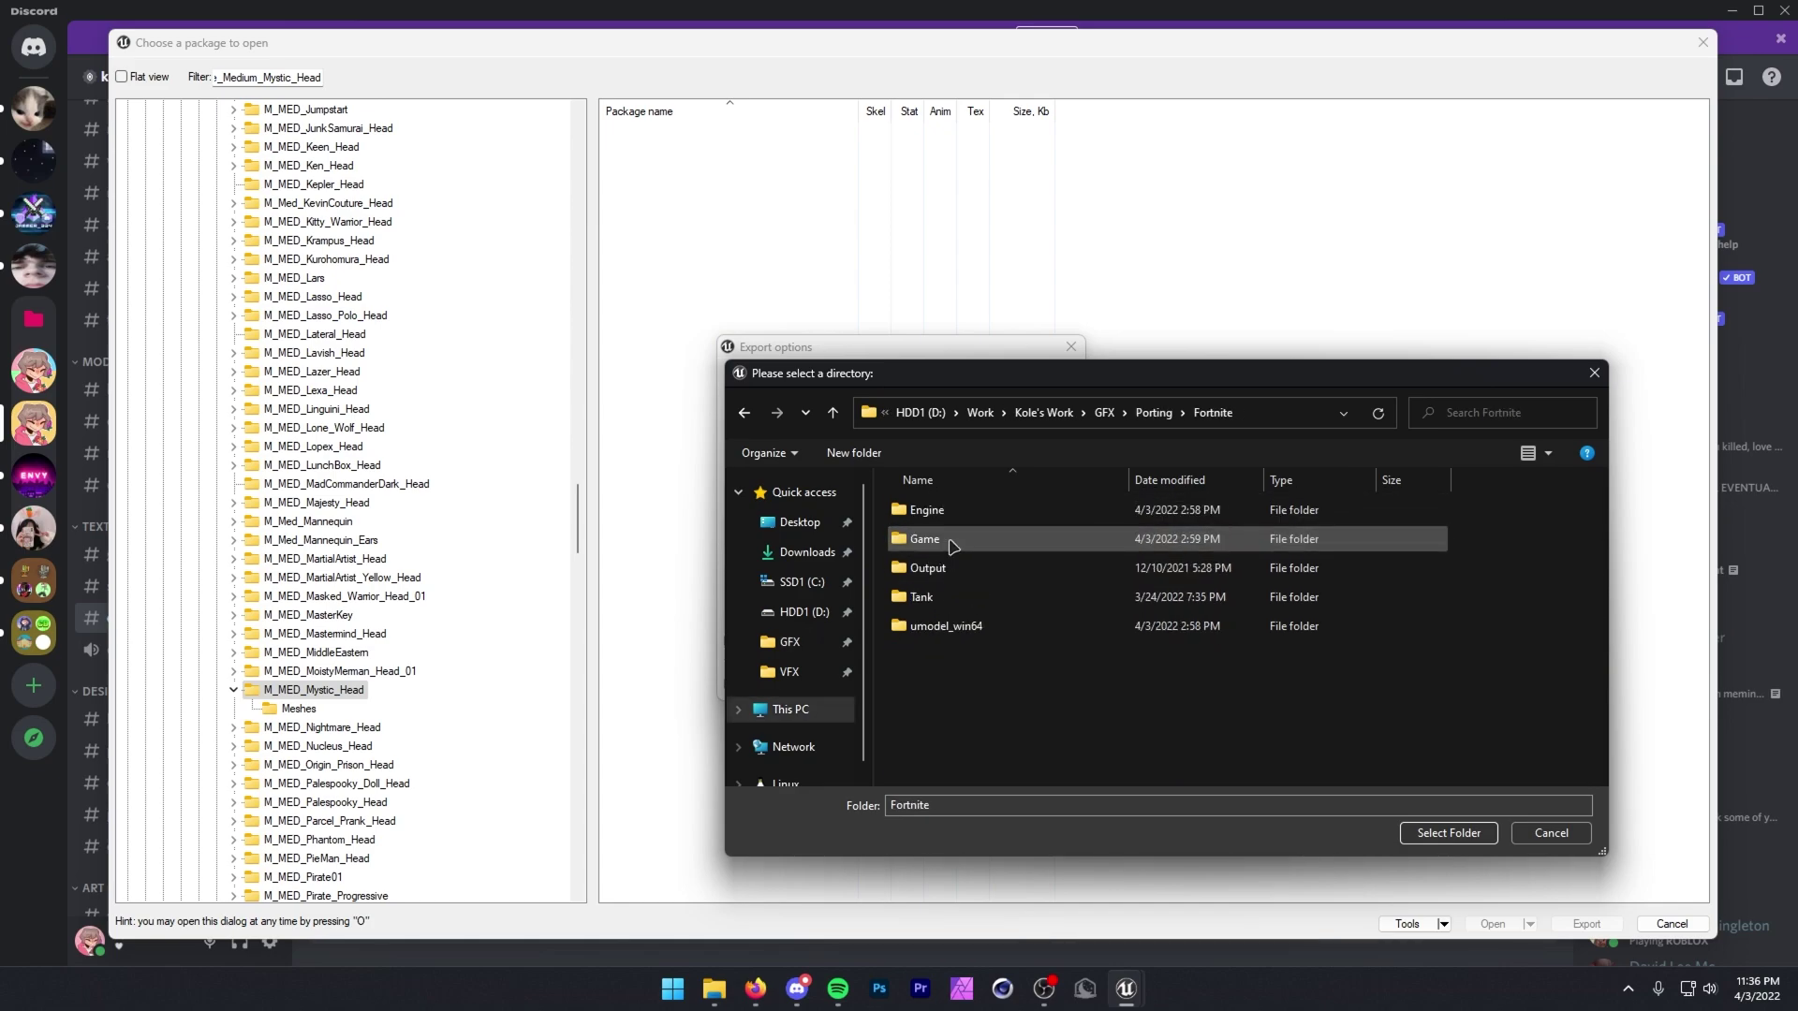
click(1430, 833)
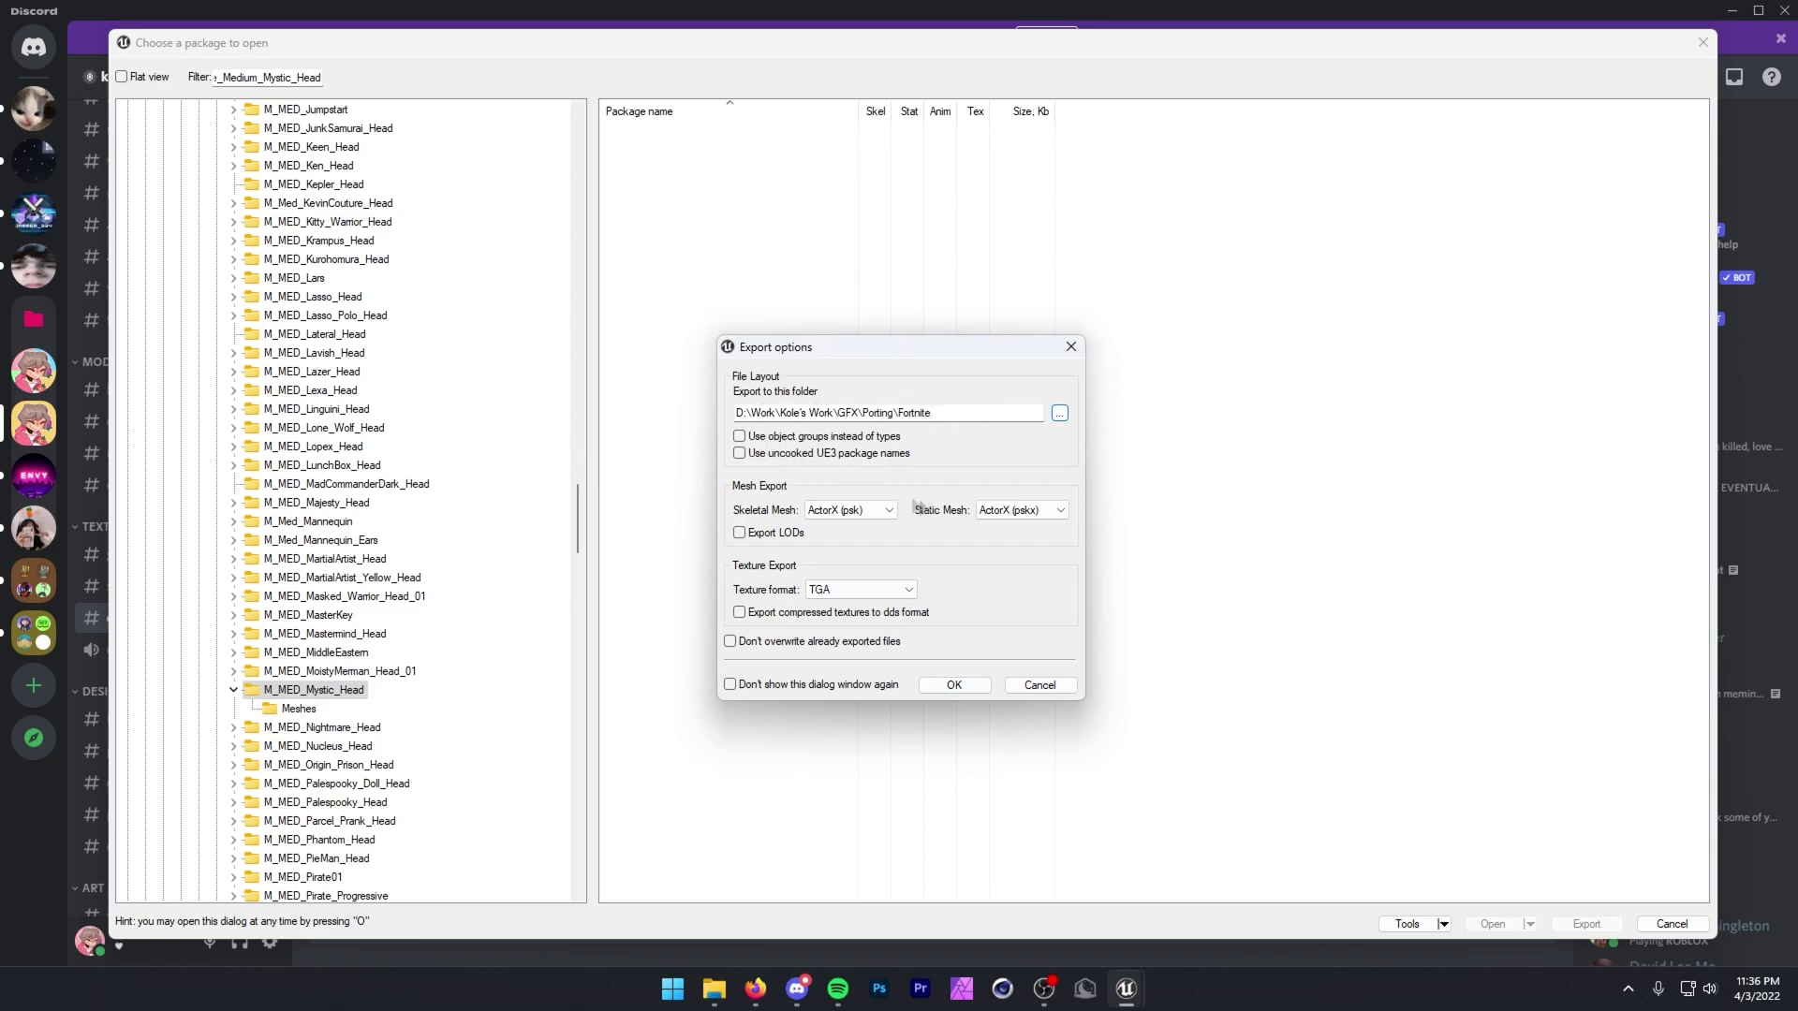
Set the texture export format to PNG and run the export of the head folder.
click(866, 590)
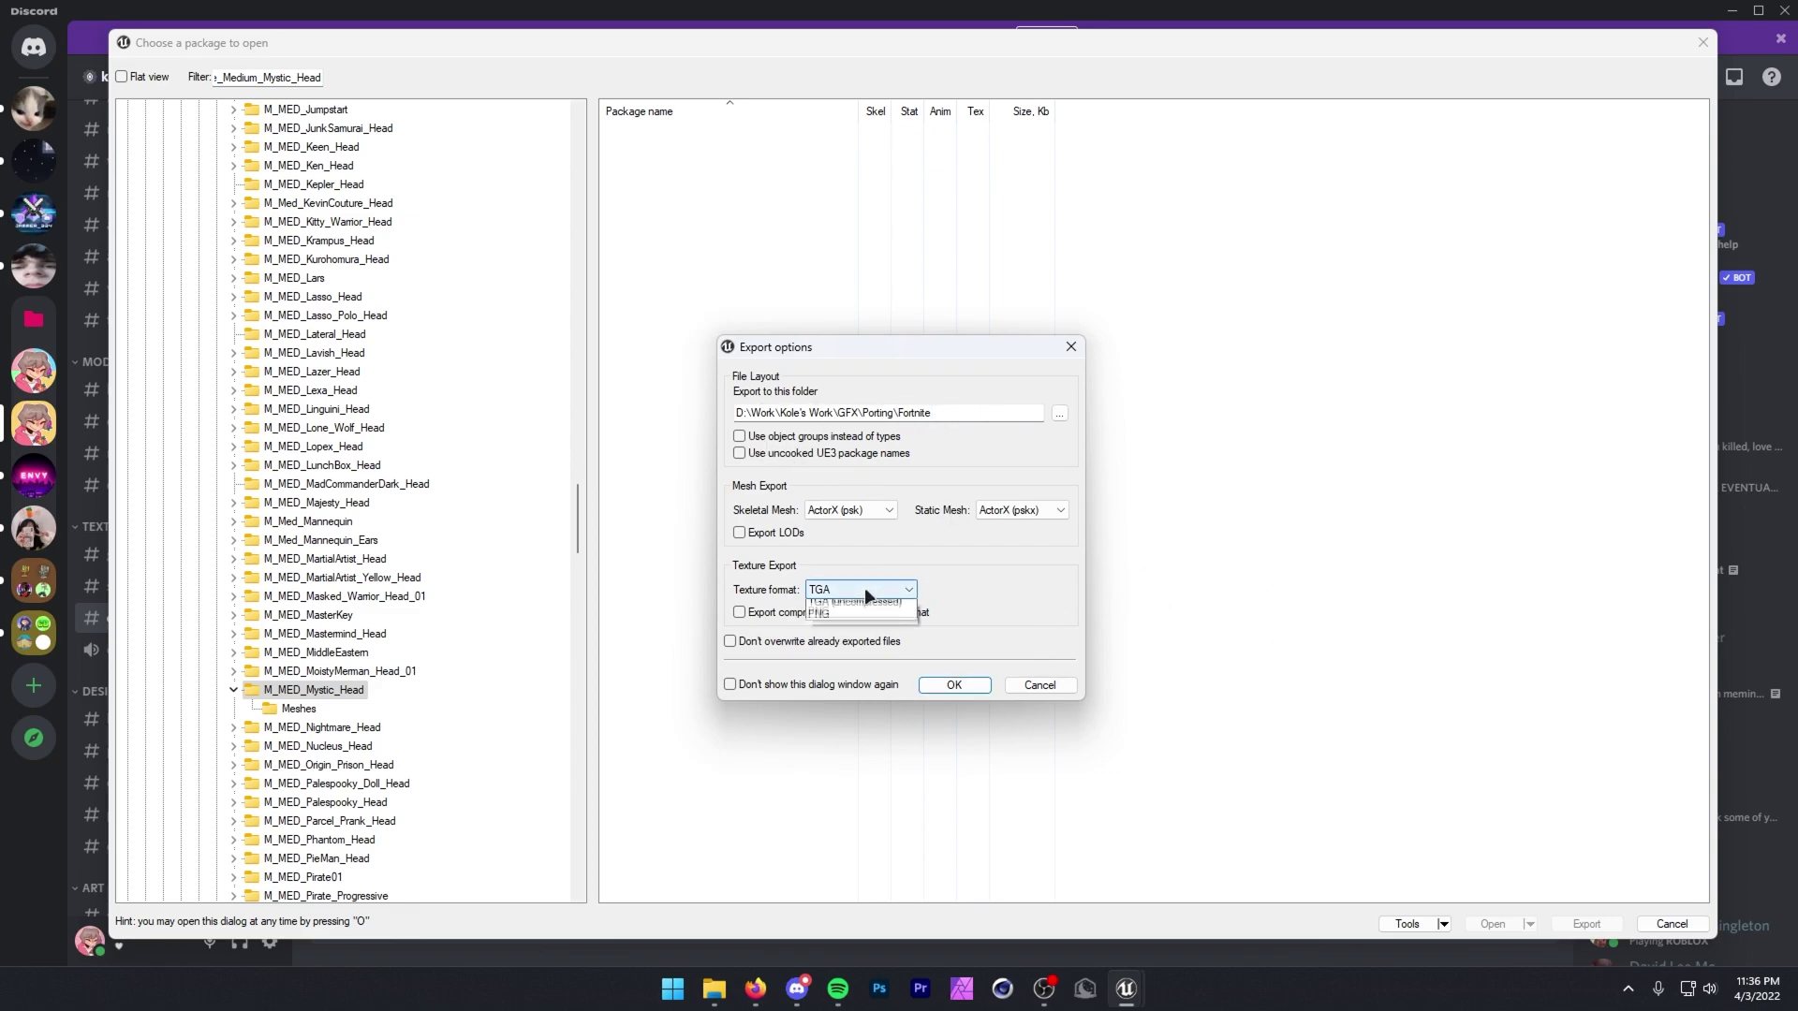
click(839, 631)
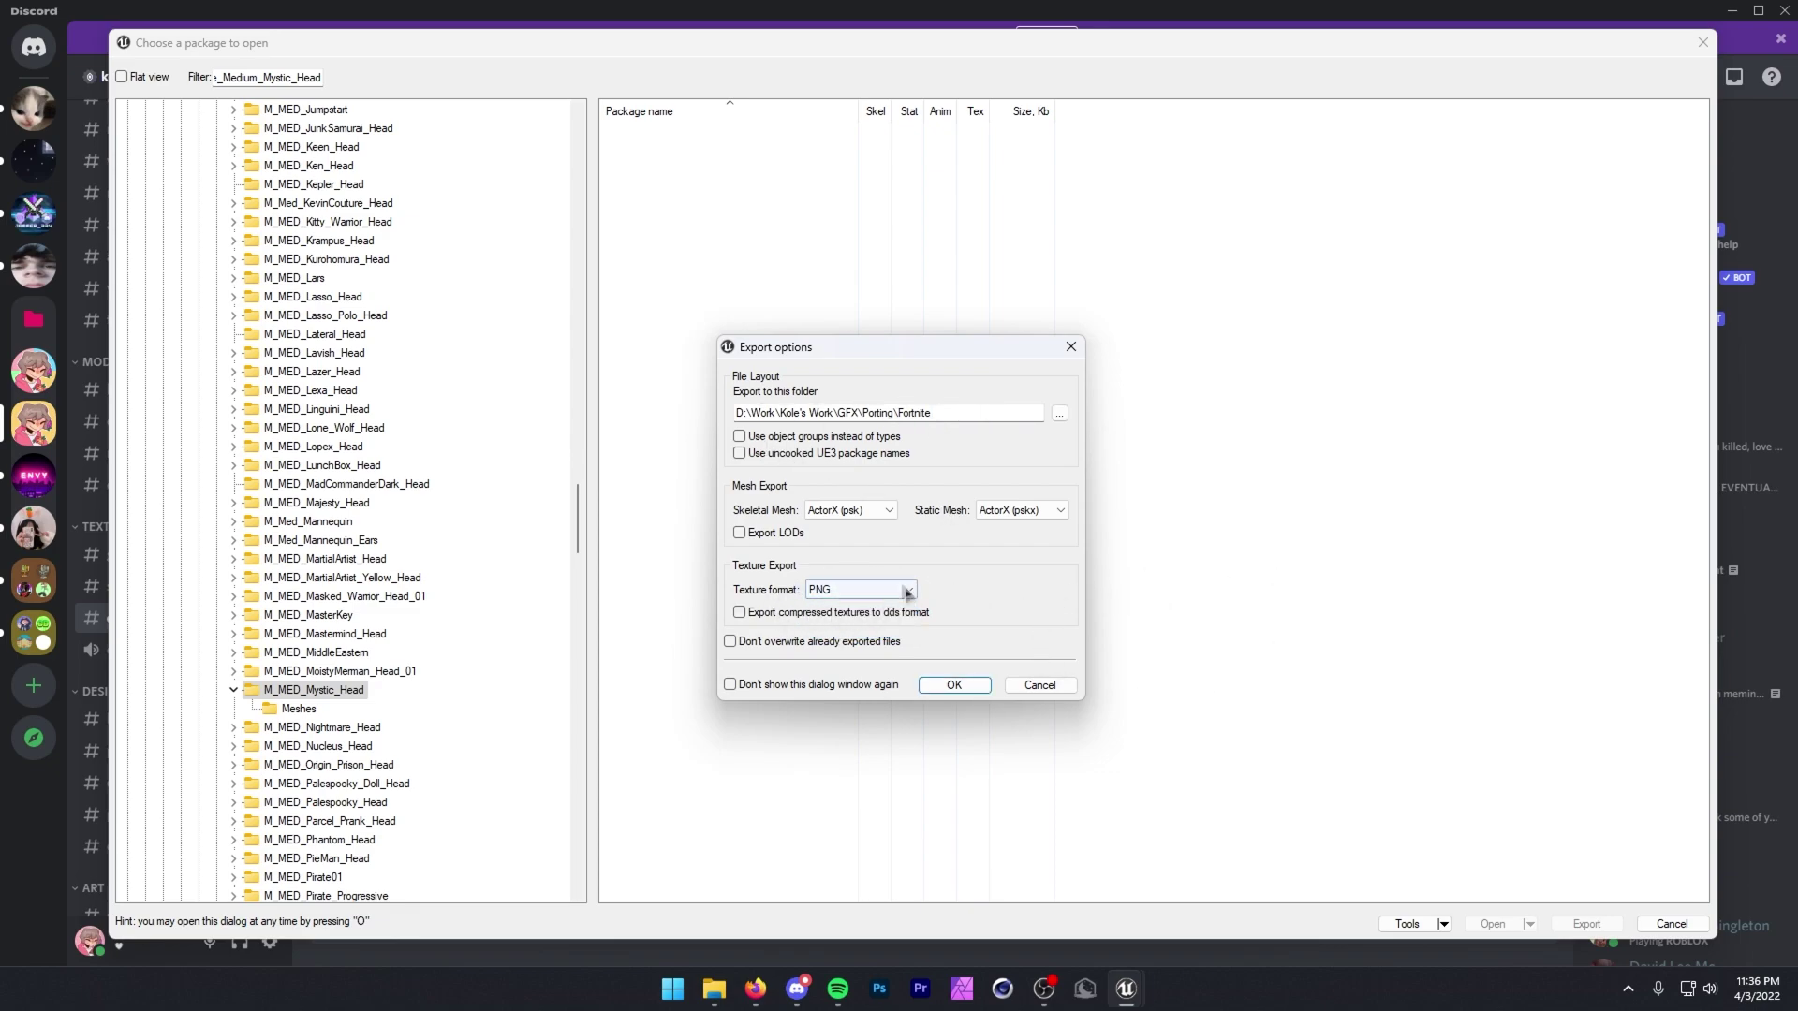
click(852, 587)
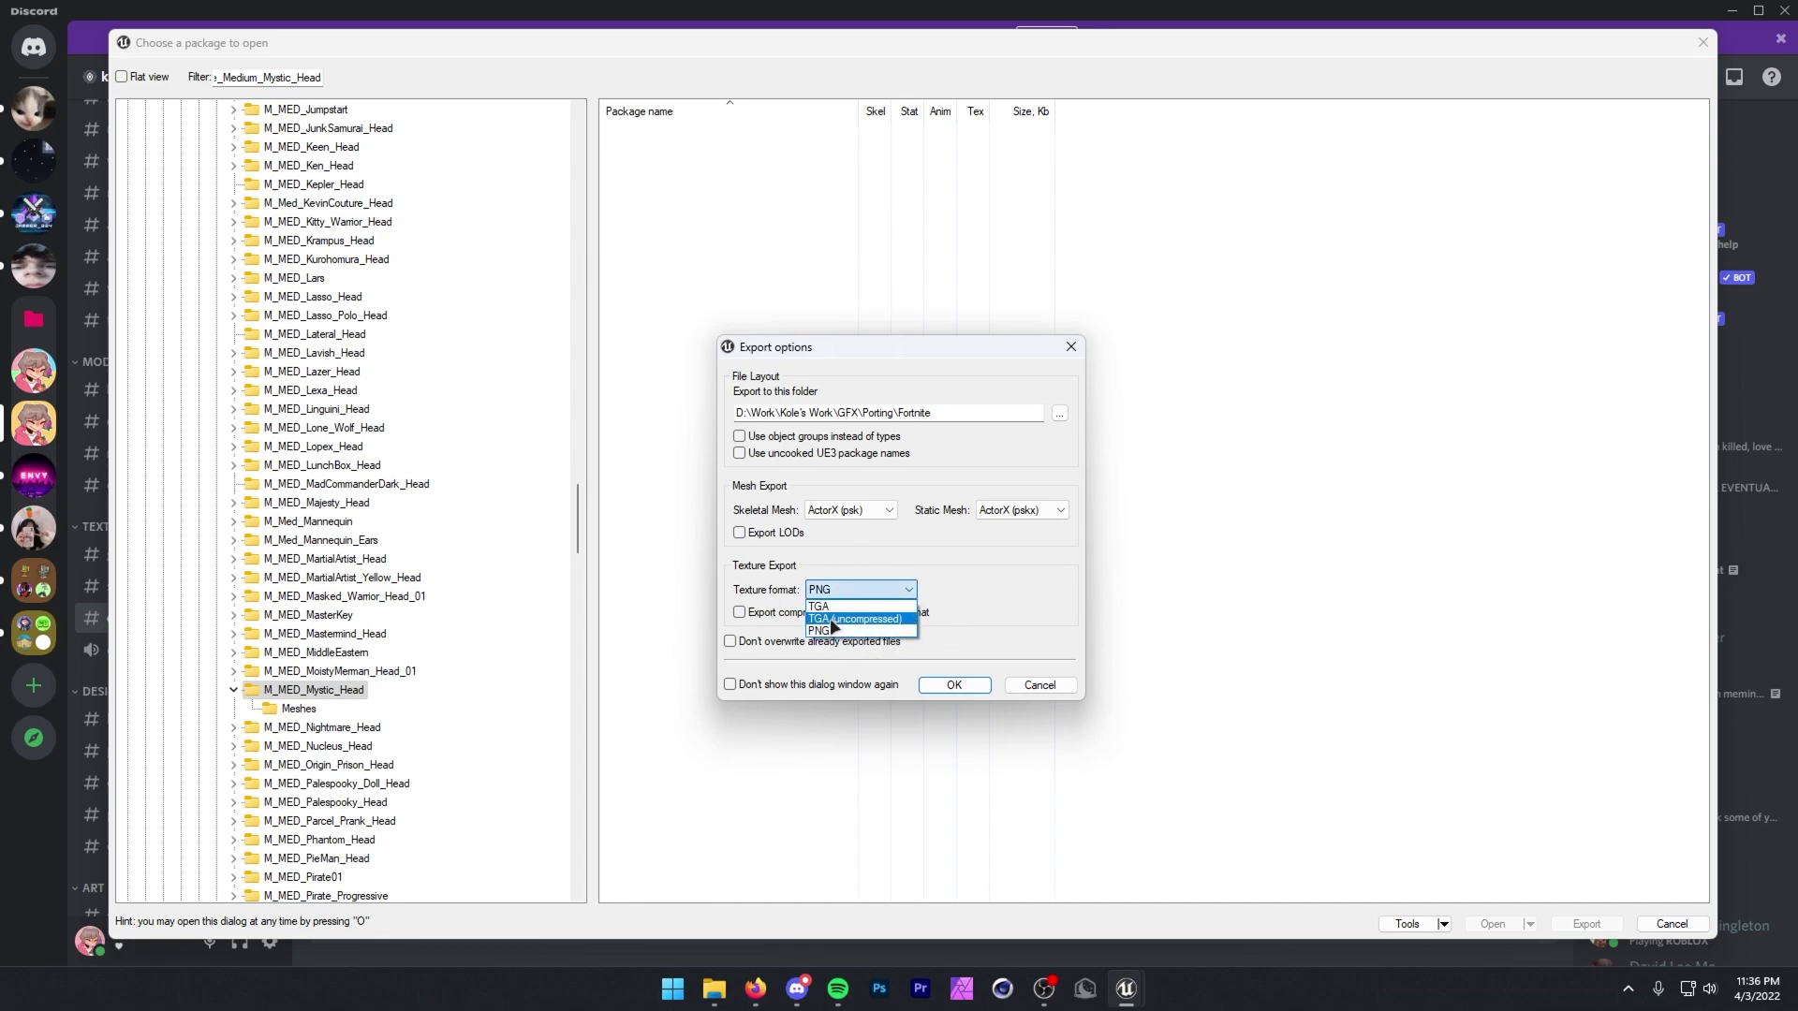
click(829, 630)
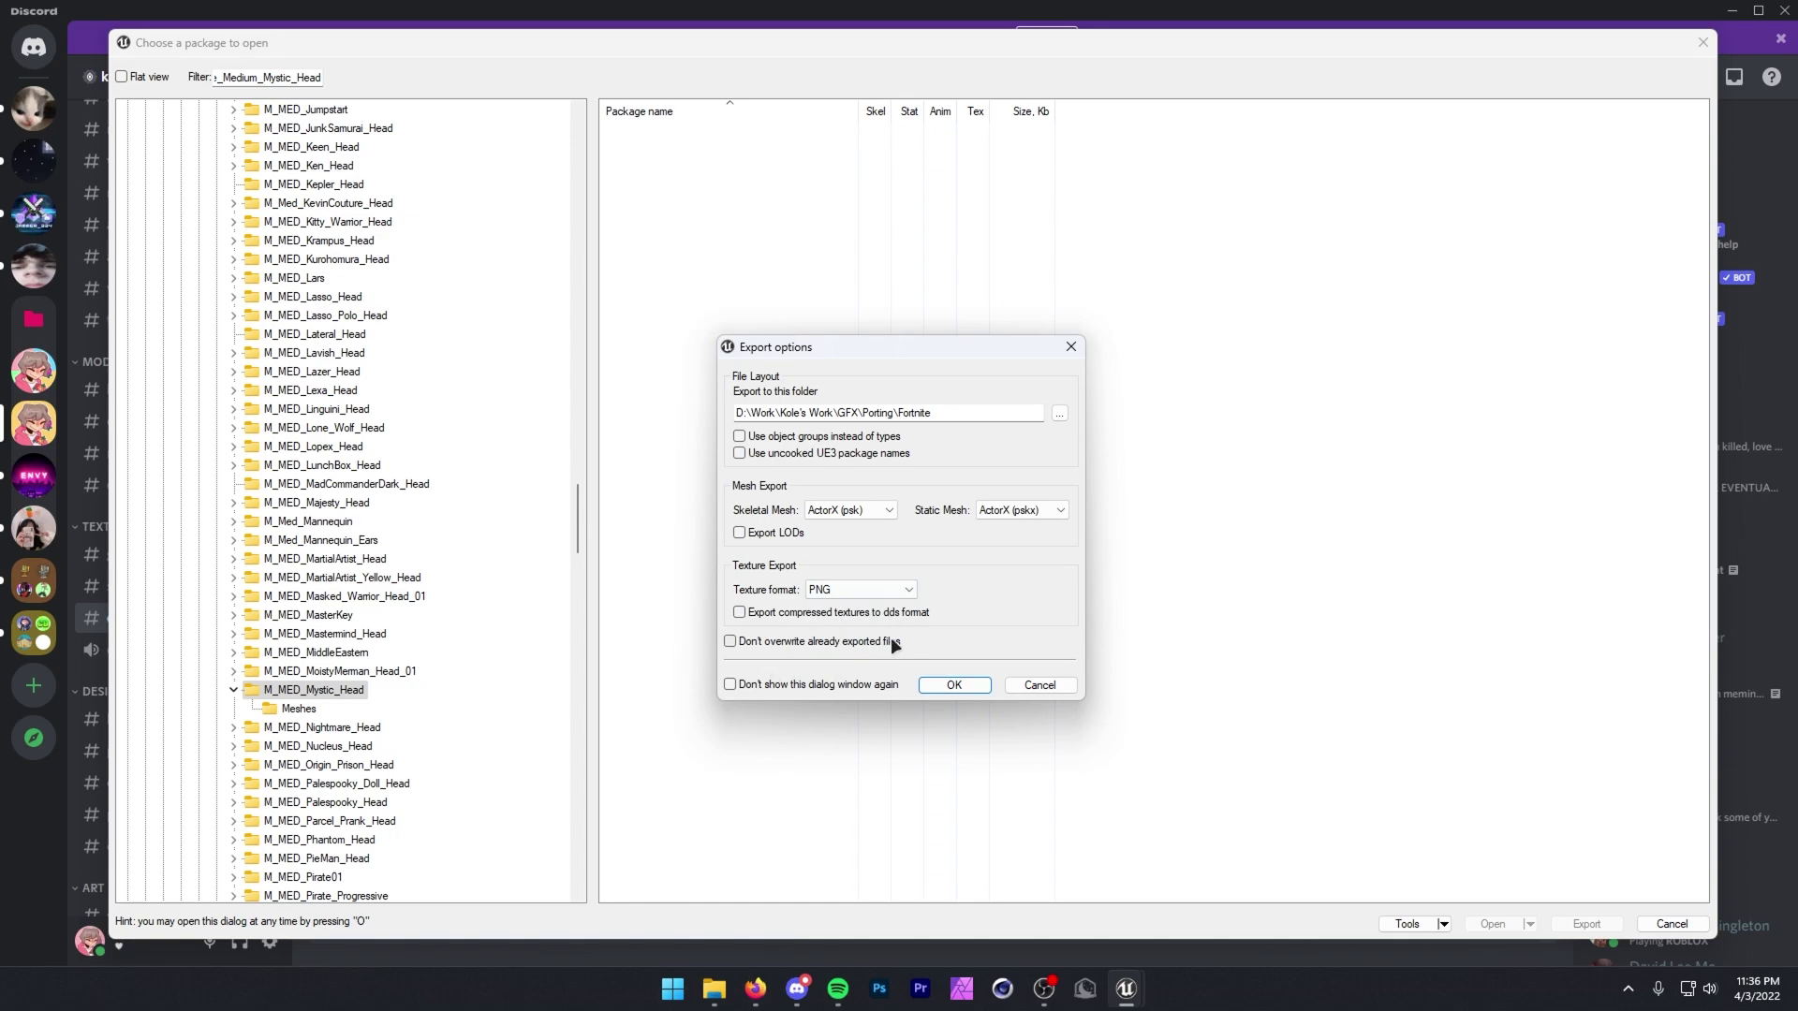
click(953, 681)
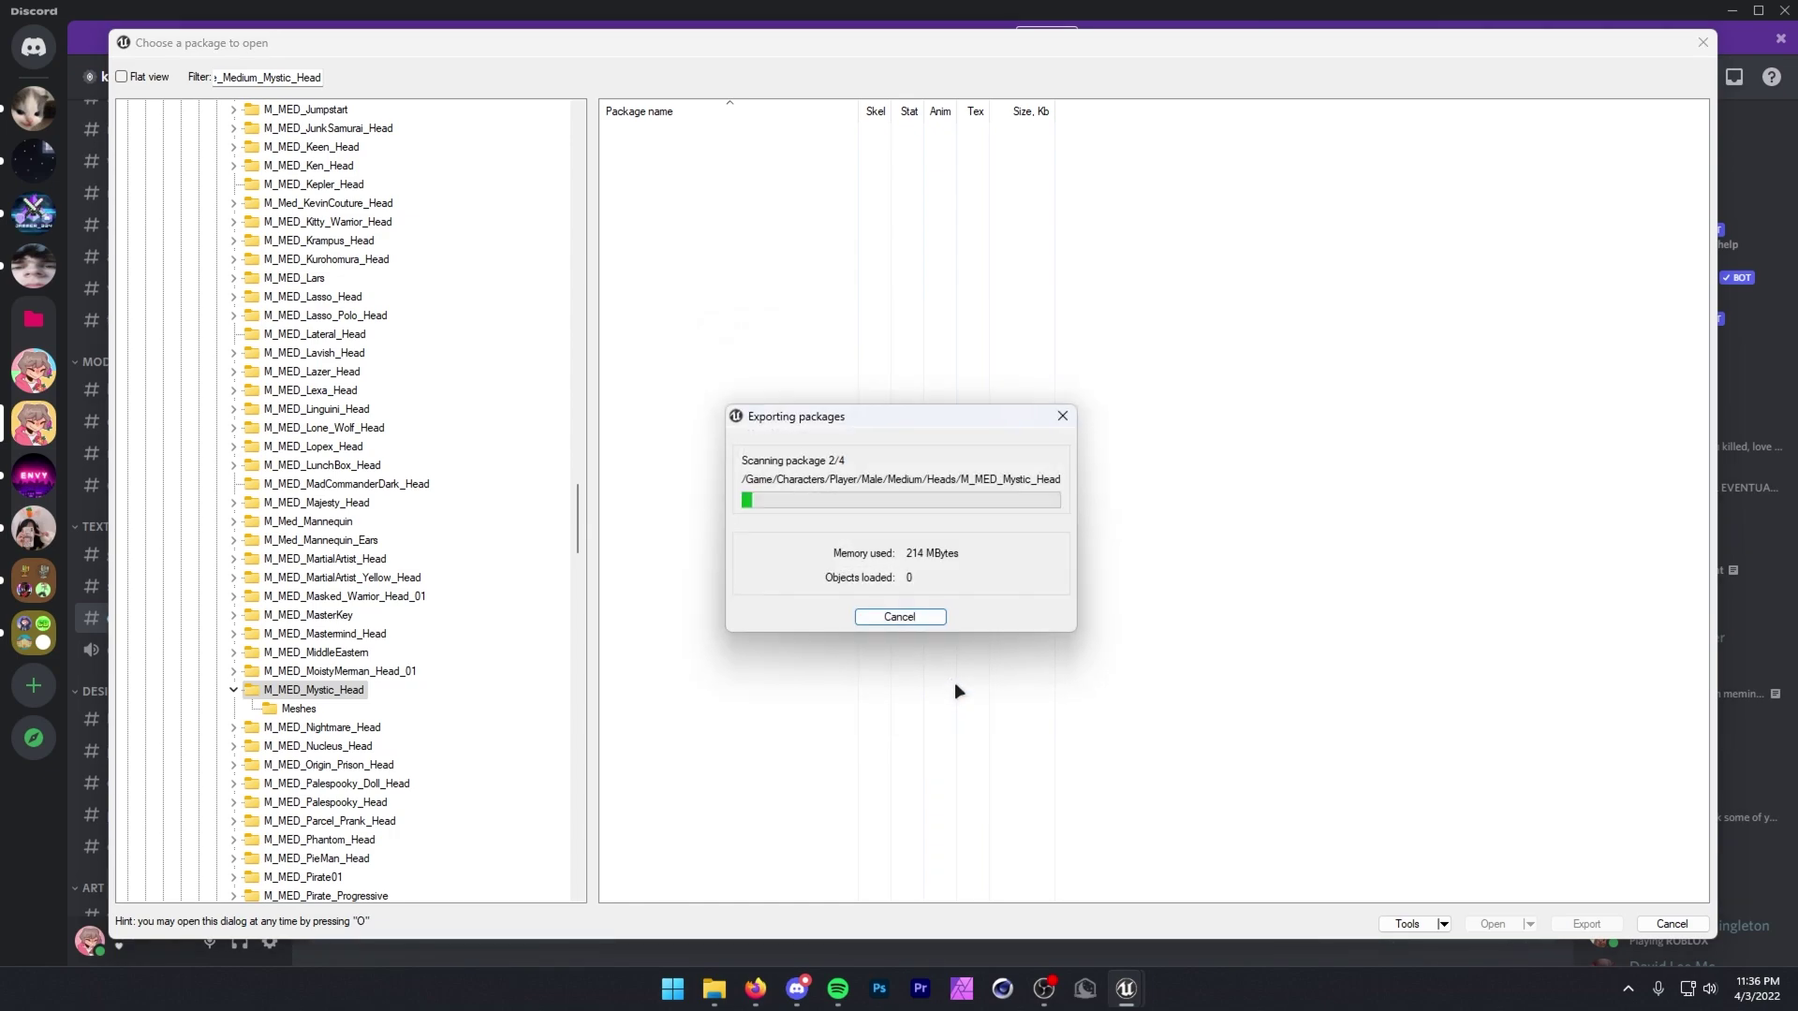
Switch to Discord and copy the mesh name M_MED_Mystic from the bot's Doctor Strange reply.
click(491, 826)
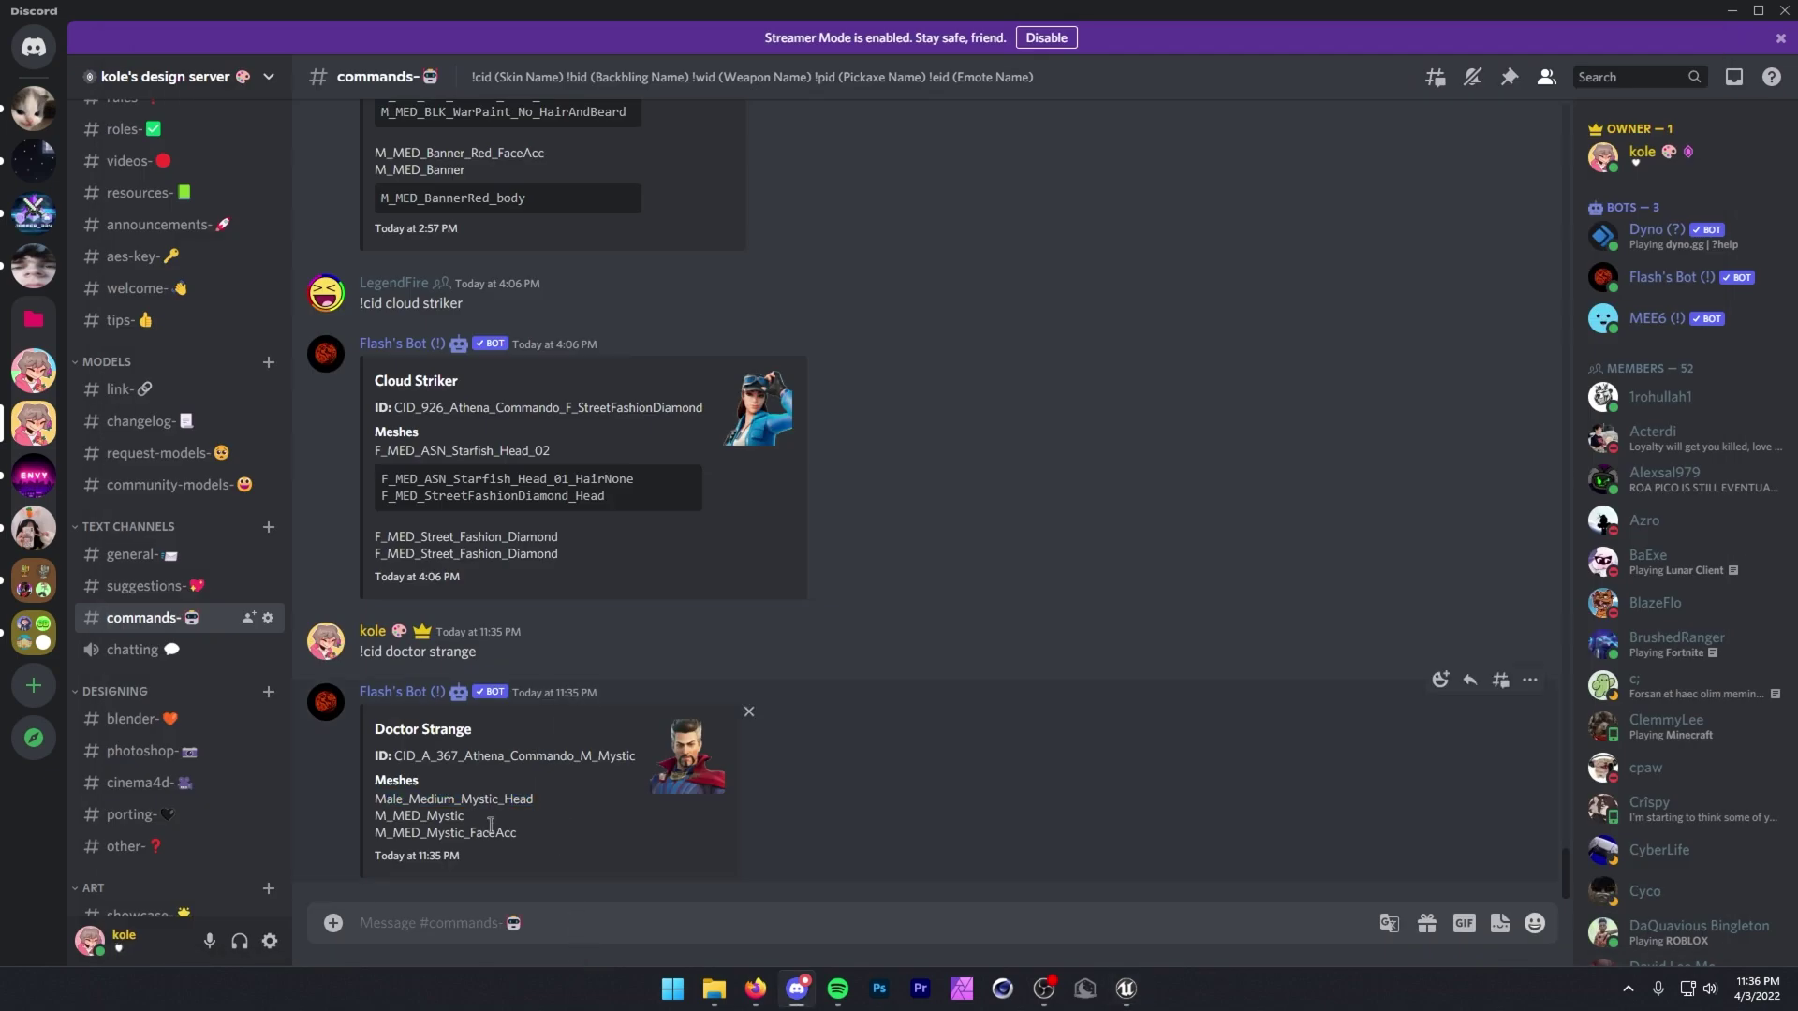
drag(466, 817, 375, 817)
key(ctrl+c)
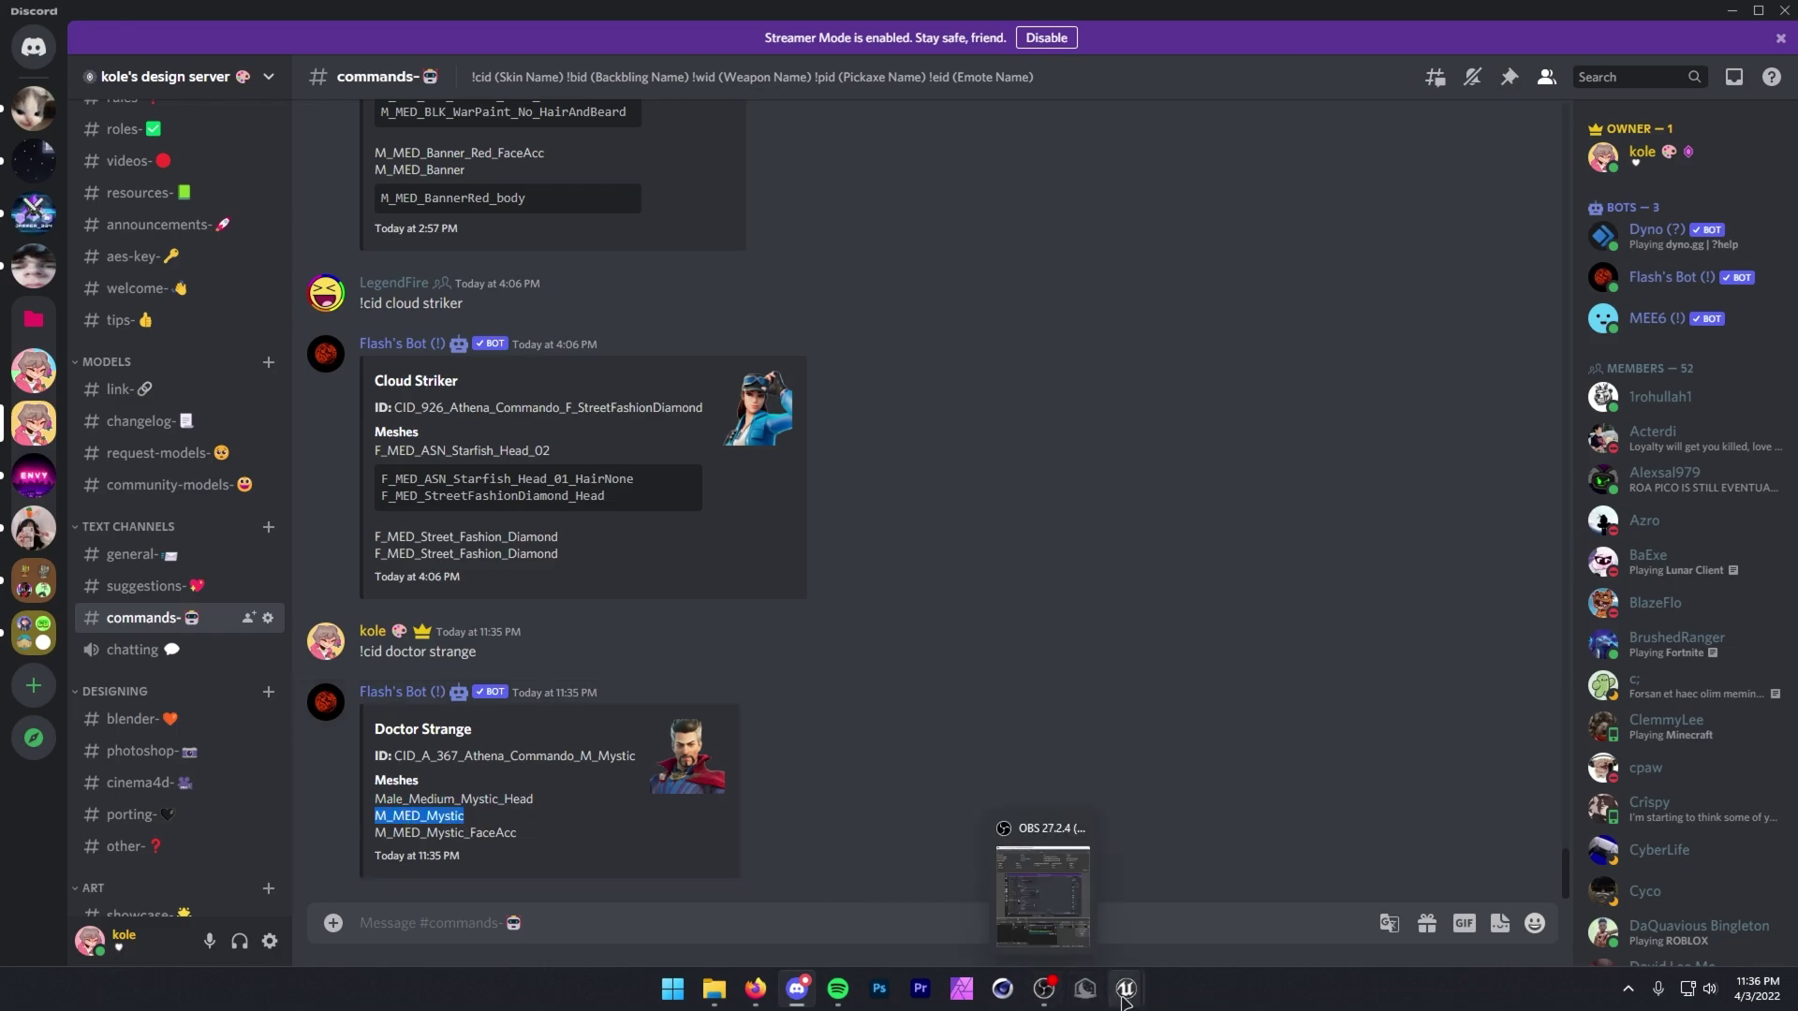
Switch to UE Viewer, filter the packages by M_MED_Mystic and reveal the M_MED_Mystic_Body material package in the folder tree.
mouse_move(1126, 989)
click(1218, 889)
double_click(298, 79)
key(ctrl+v)
click(121, 77)
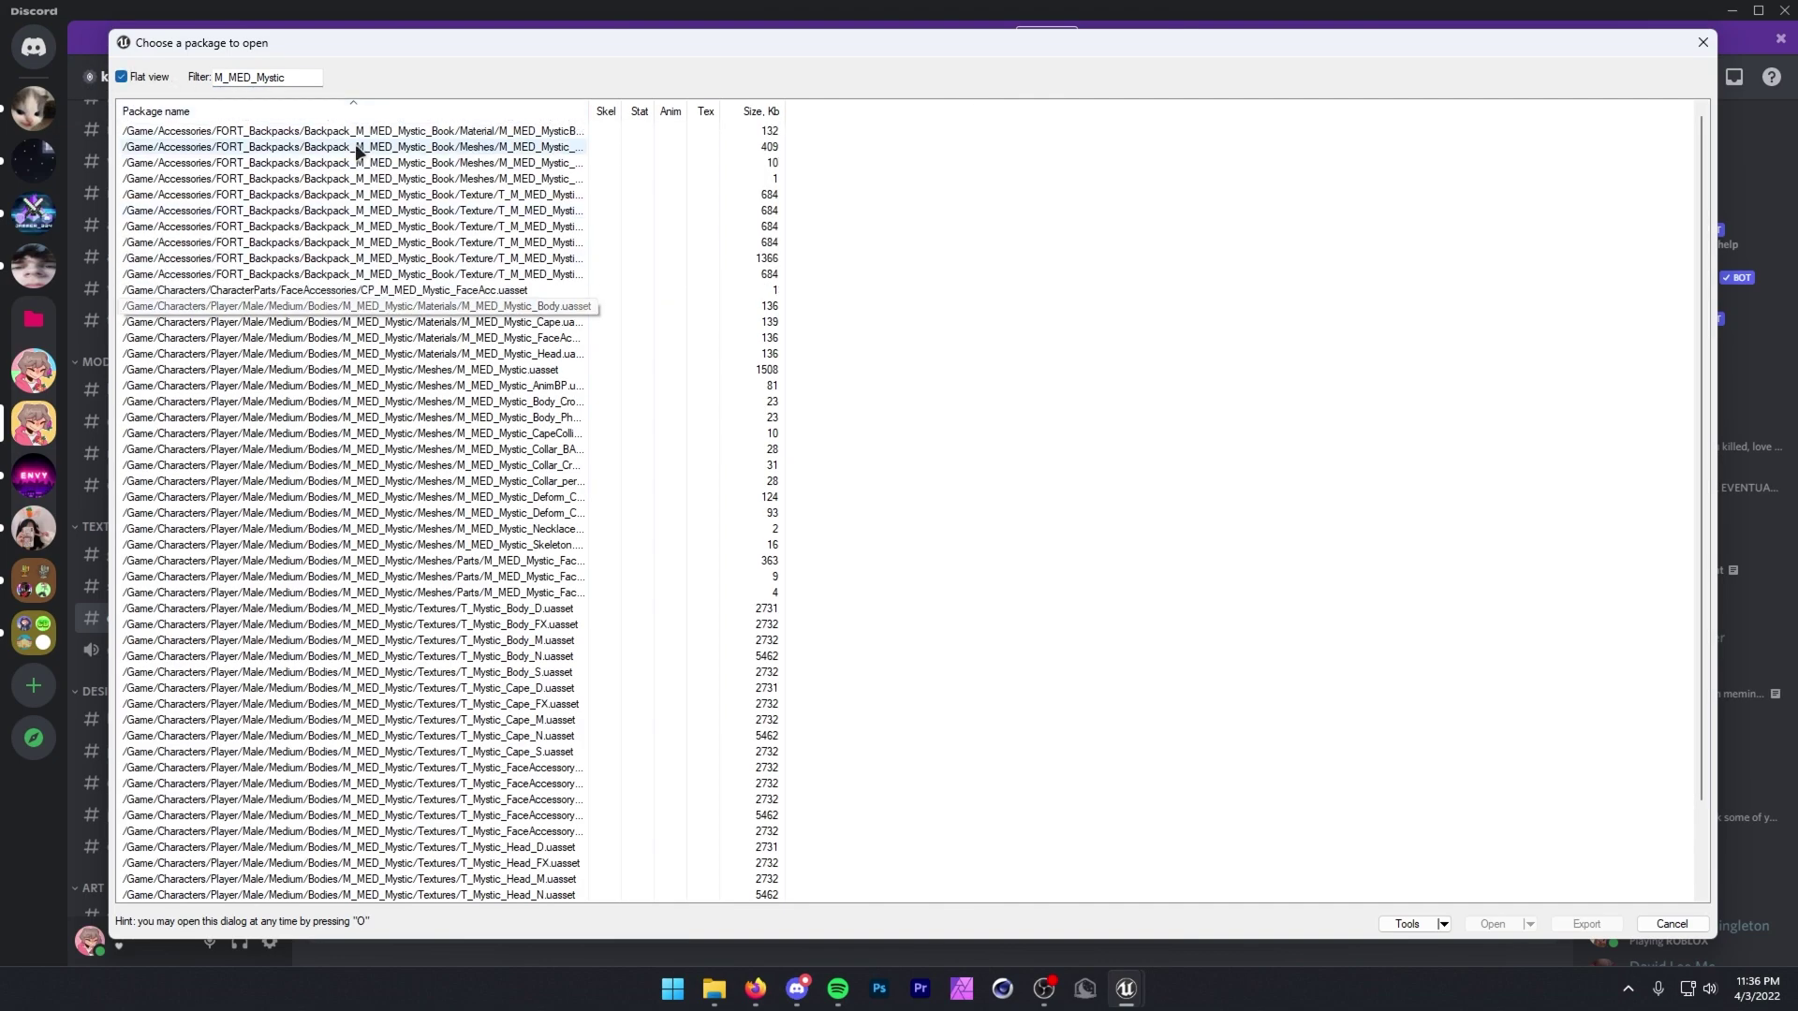
click(351, 703)
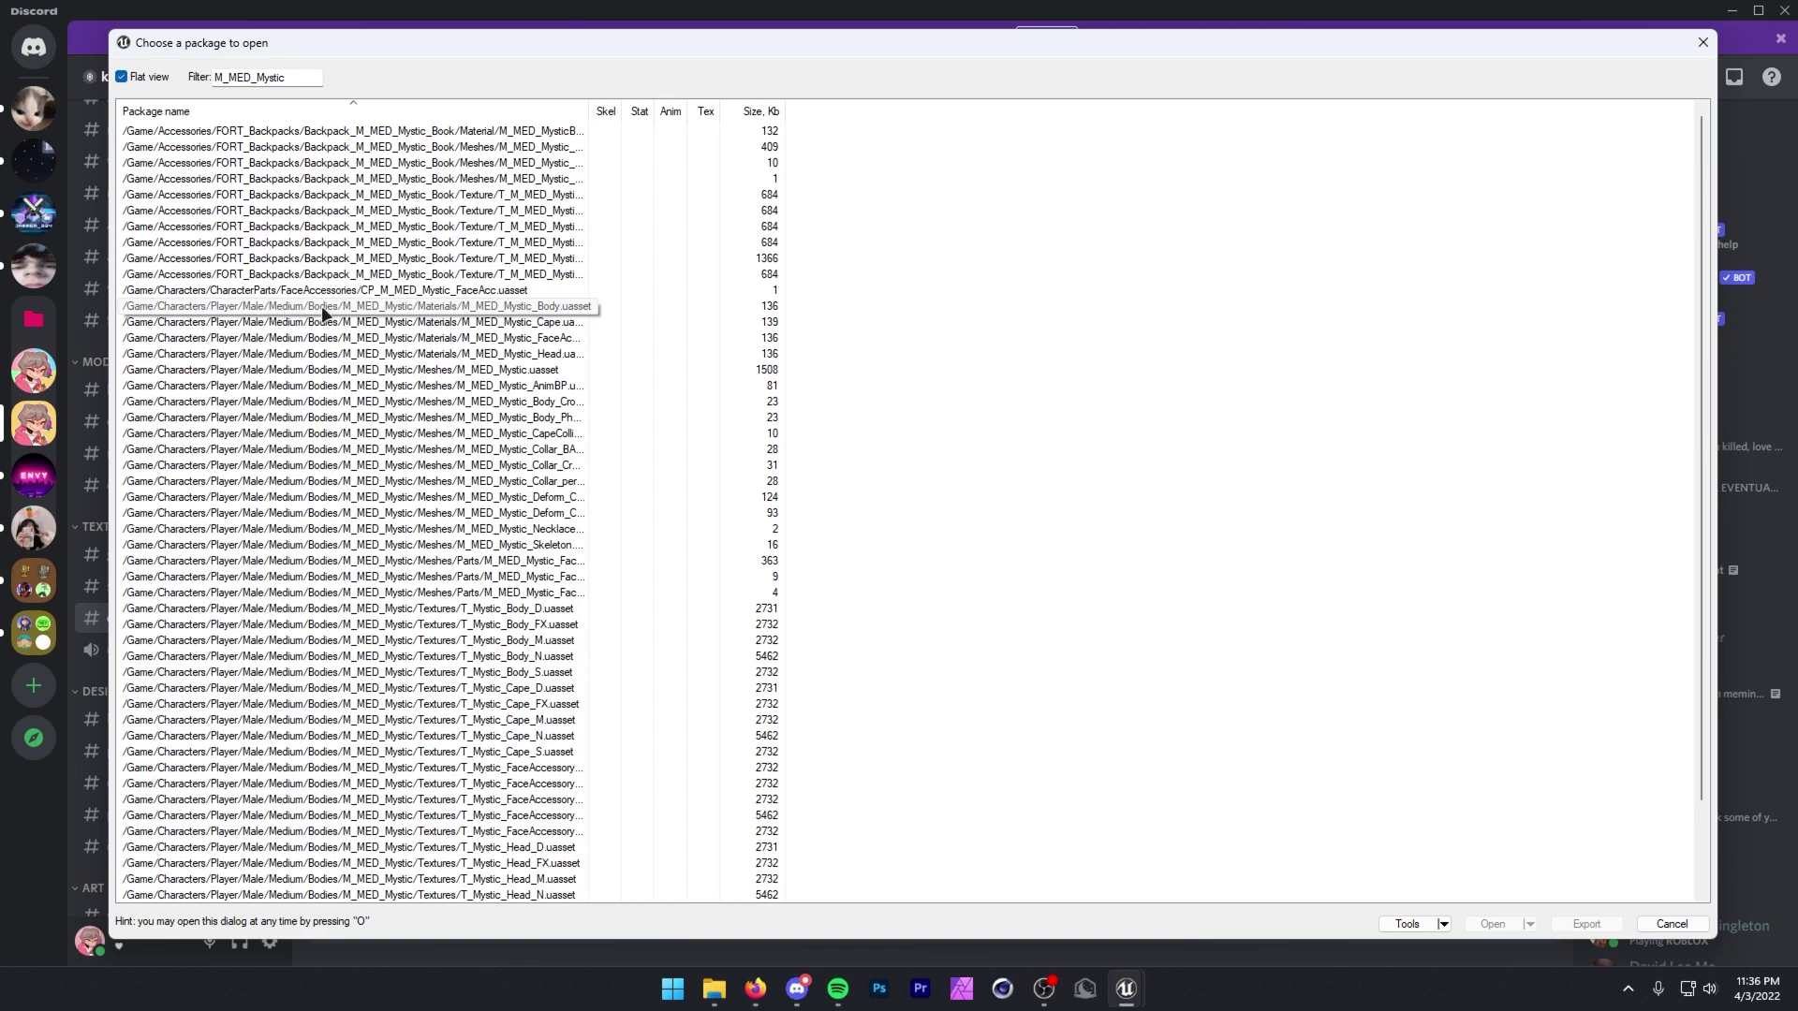
click(323, 306)
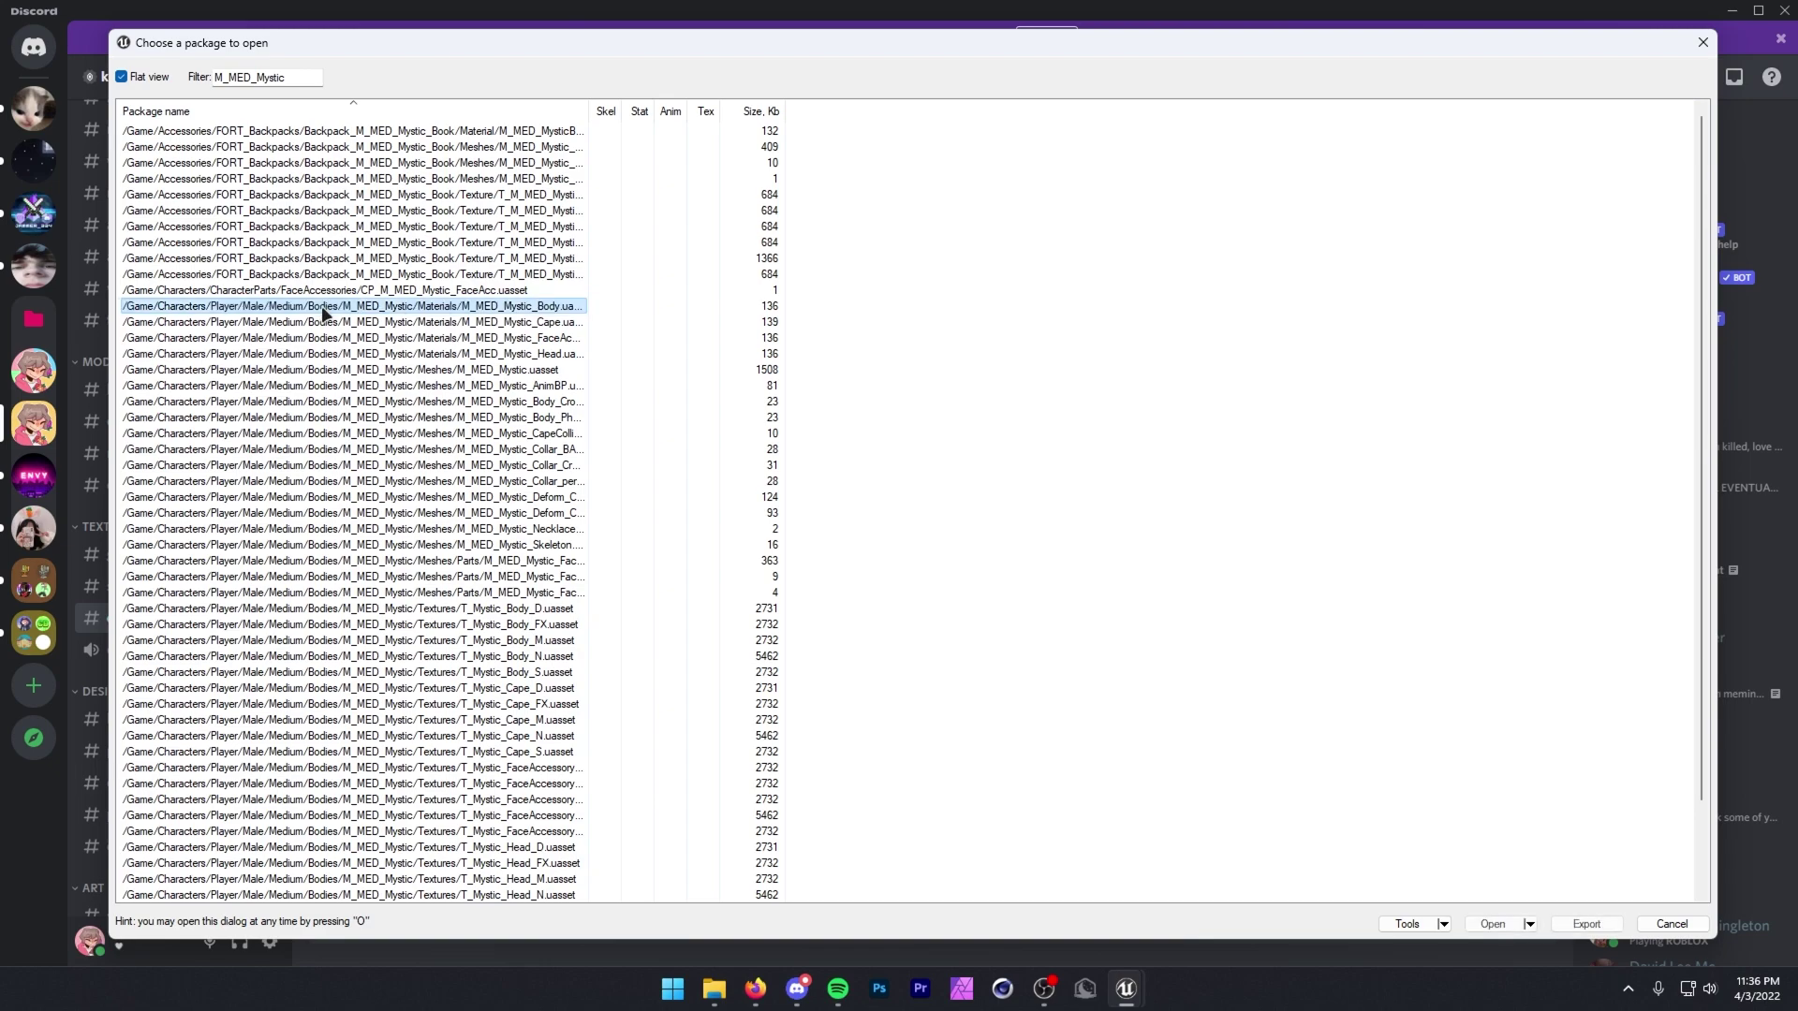
click(122, 76)
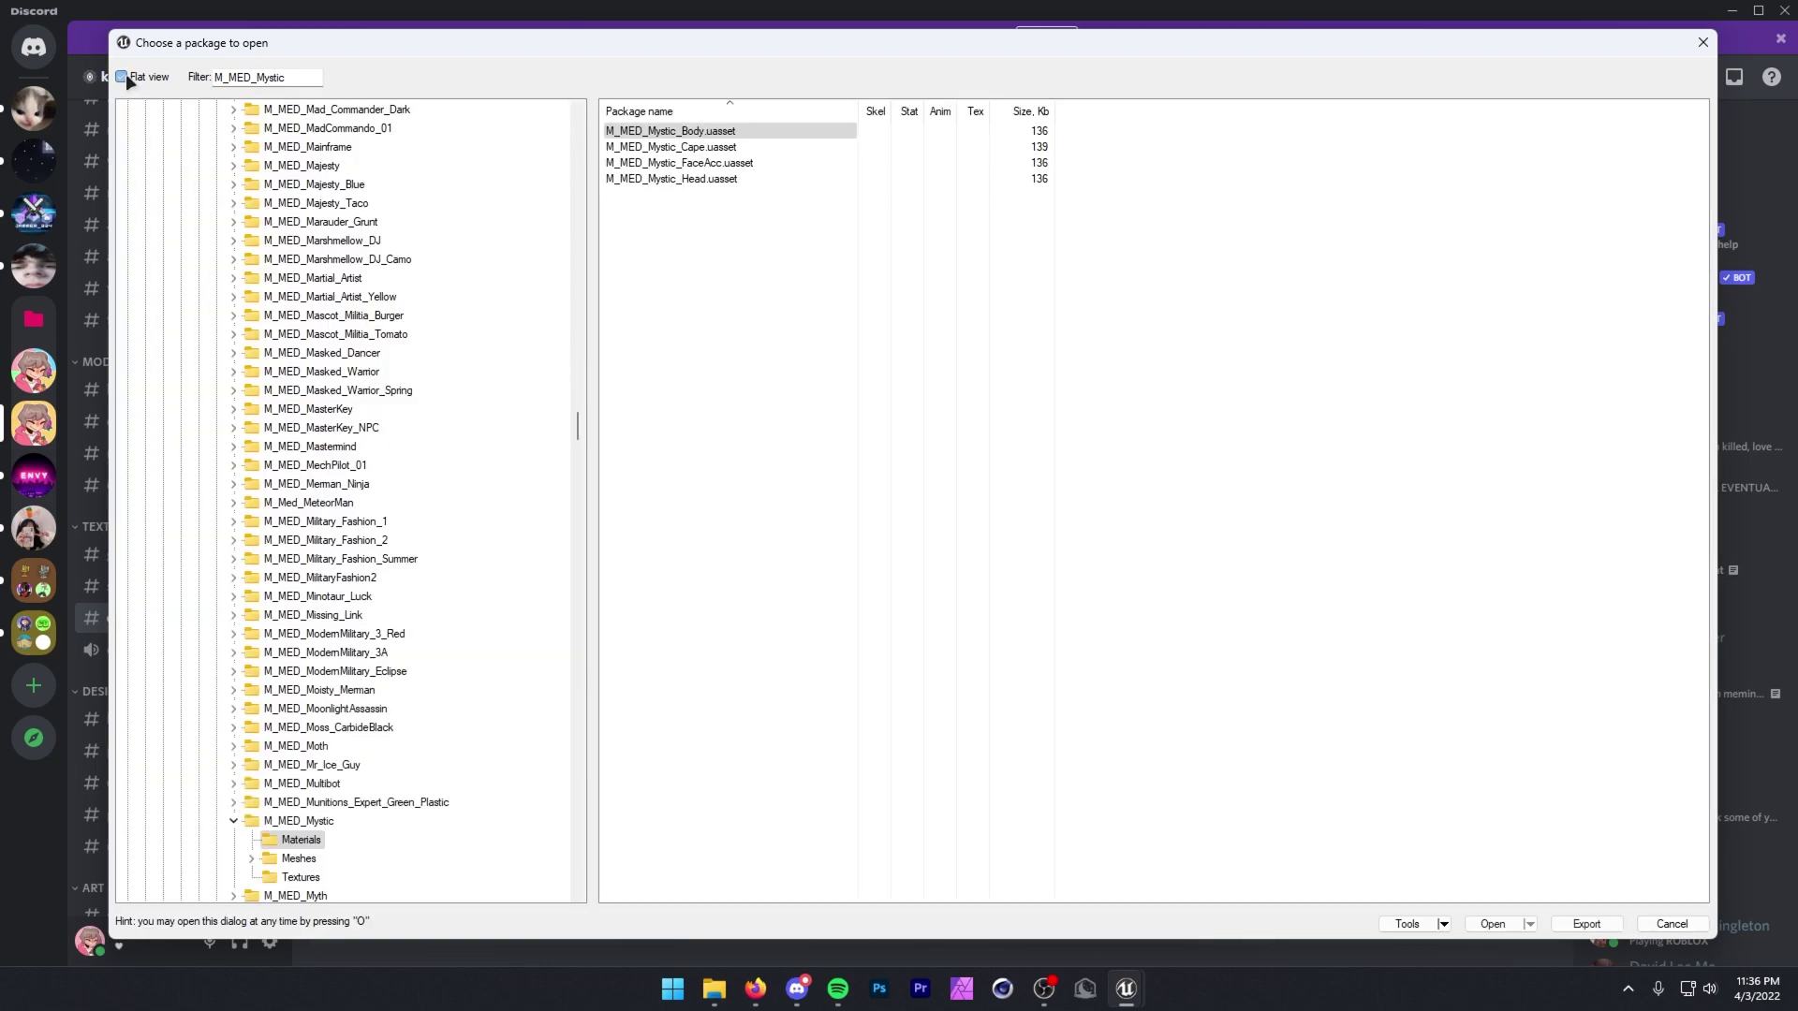
Export the content of the M_MED_Mystic body folder, keeping the same destination and PNG texture settings.
click(309, 824)
scroll(309, 824, down, 1)
right_click(301, 765)
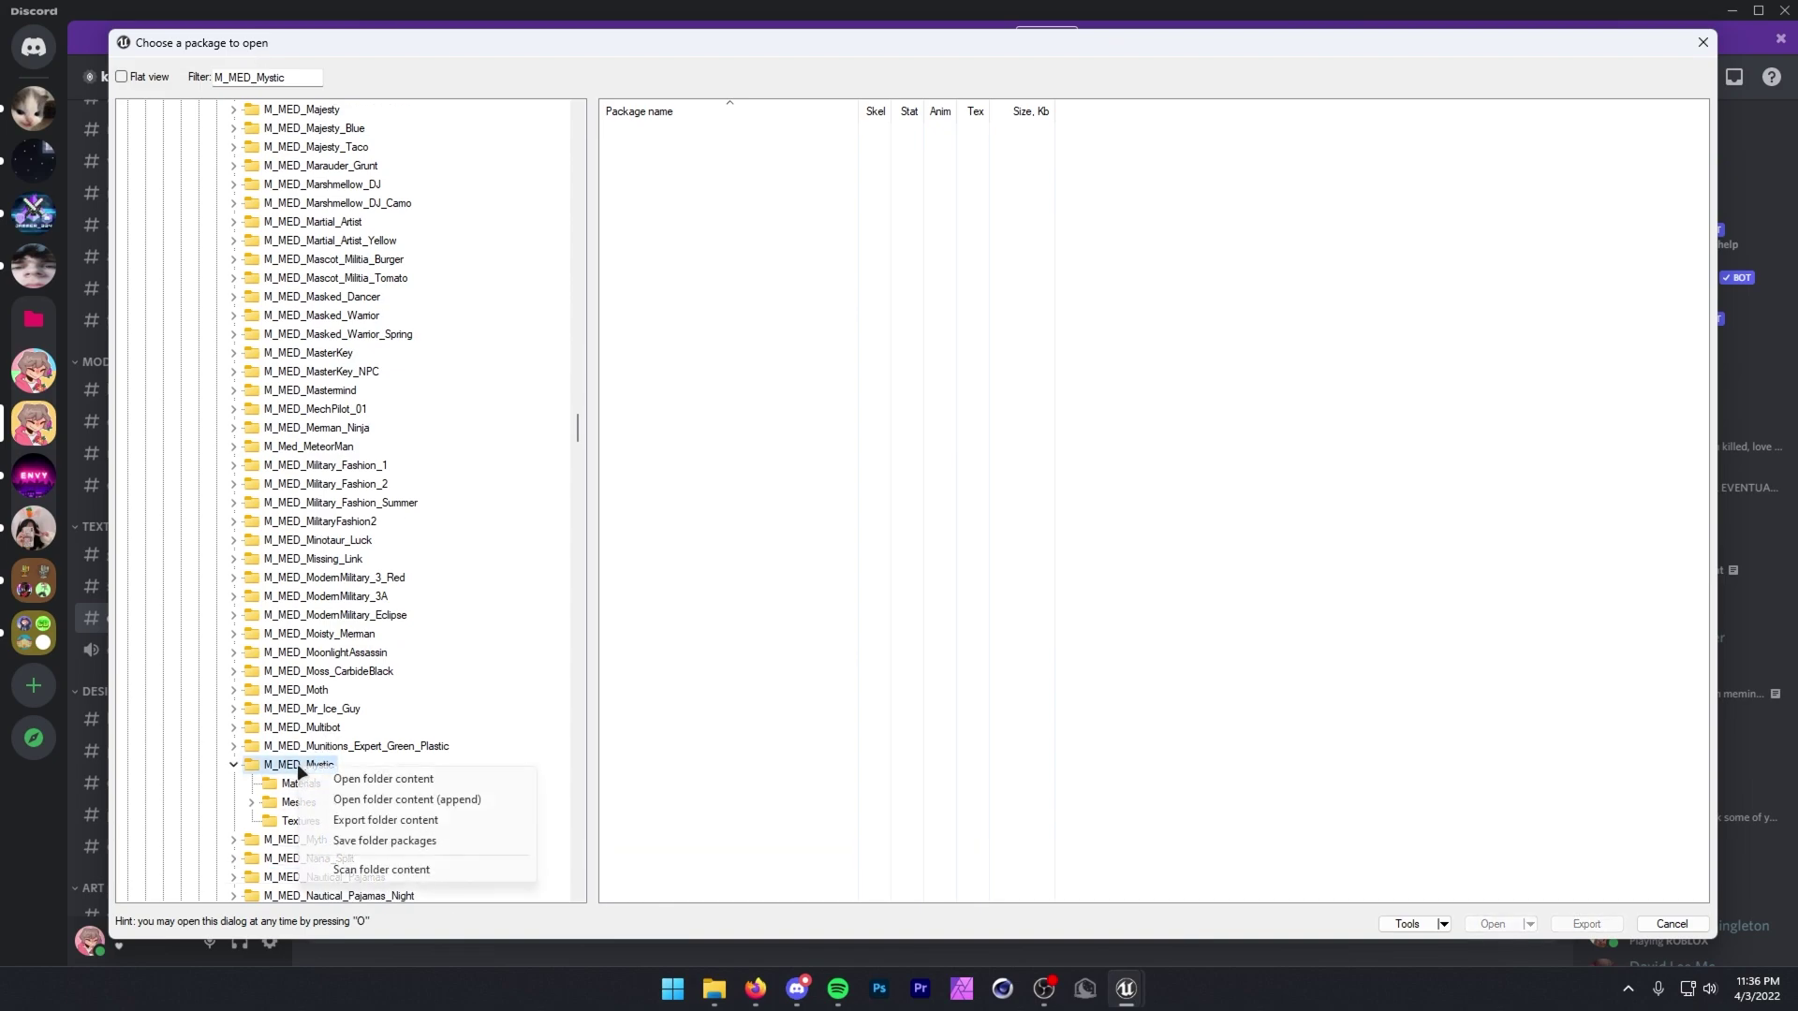
click(372, 820)
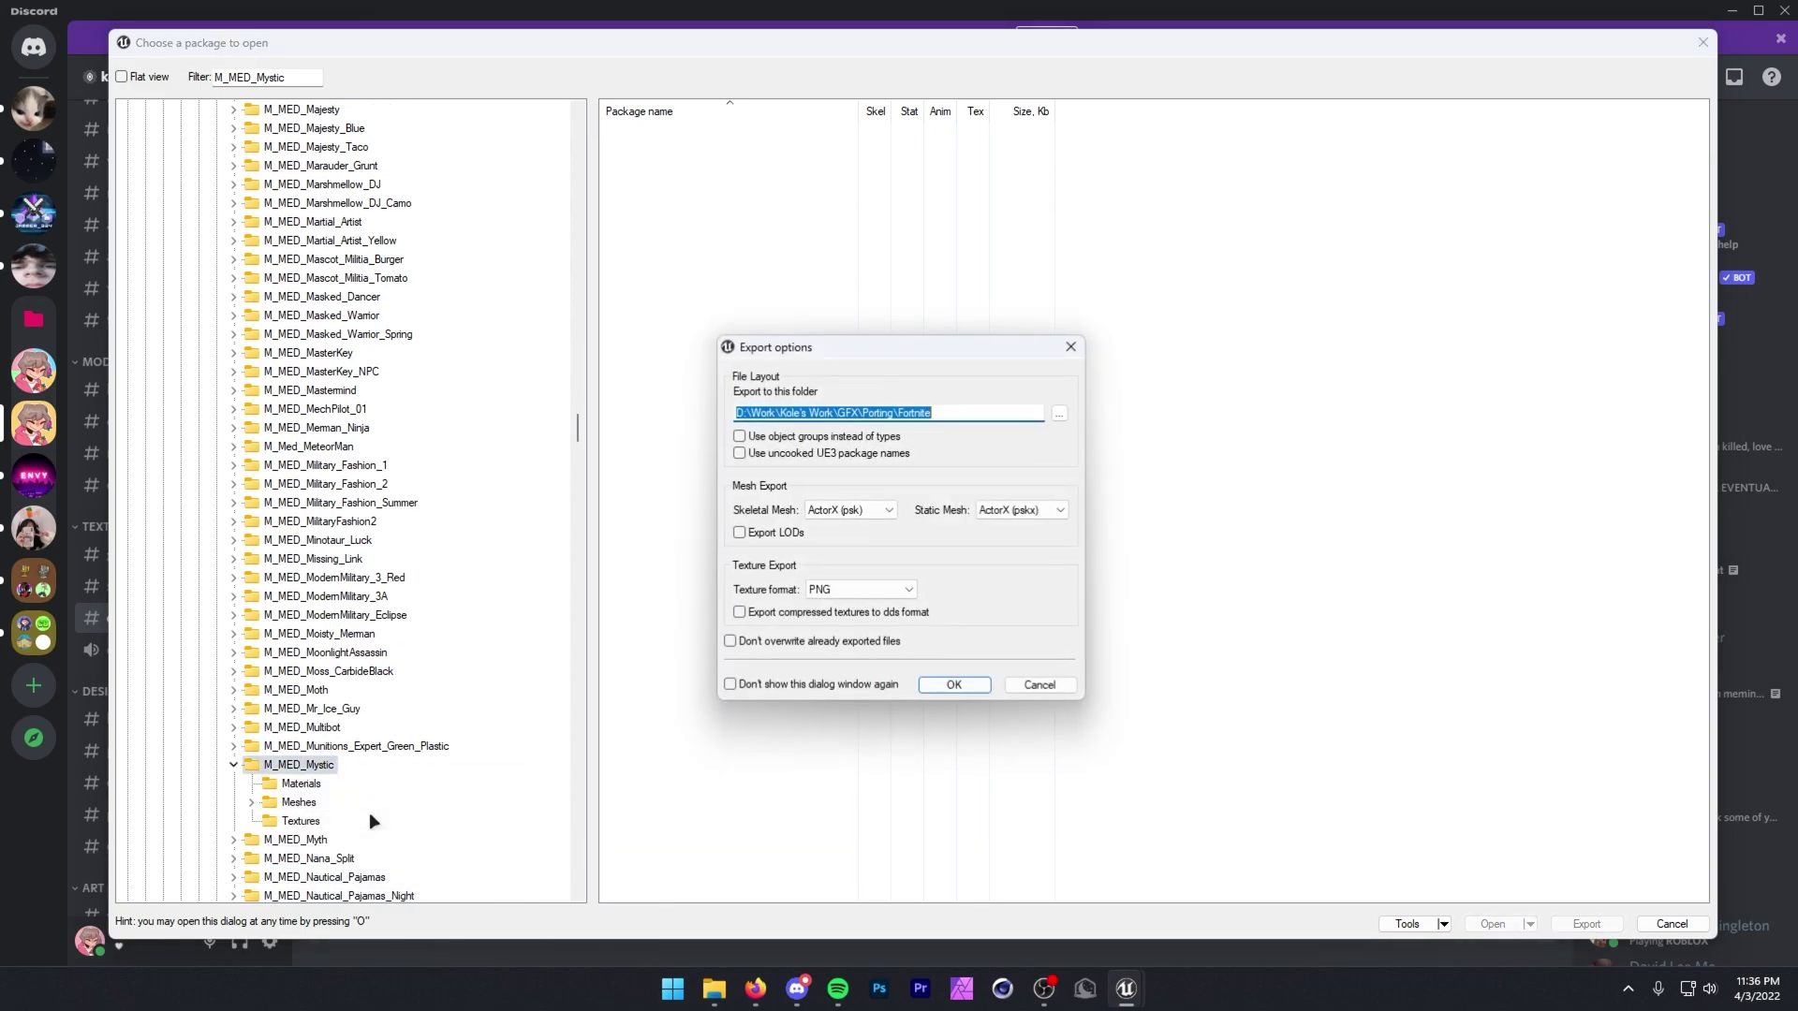
click(951, 685)
Look up the M_MED_Mystic_FaceAcc mesh name in Discord and check for it in UE Viewer's M_MED_Mystic Meshes/Parts folder.
click(1126, 988)
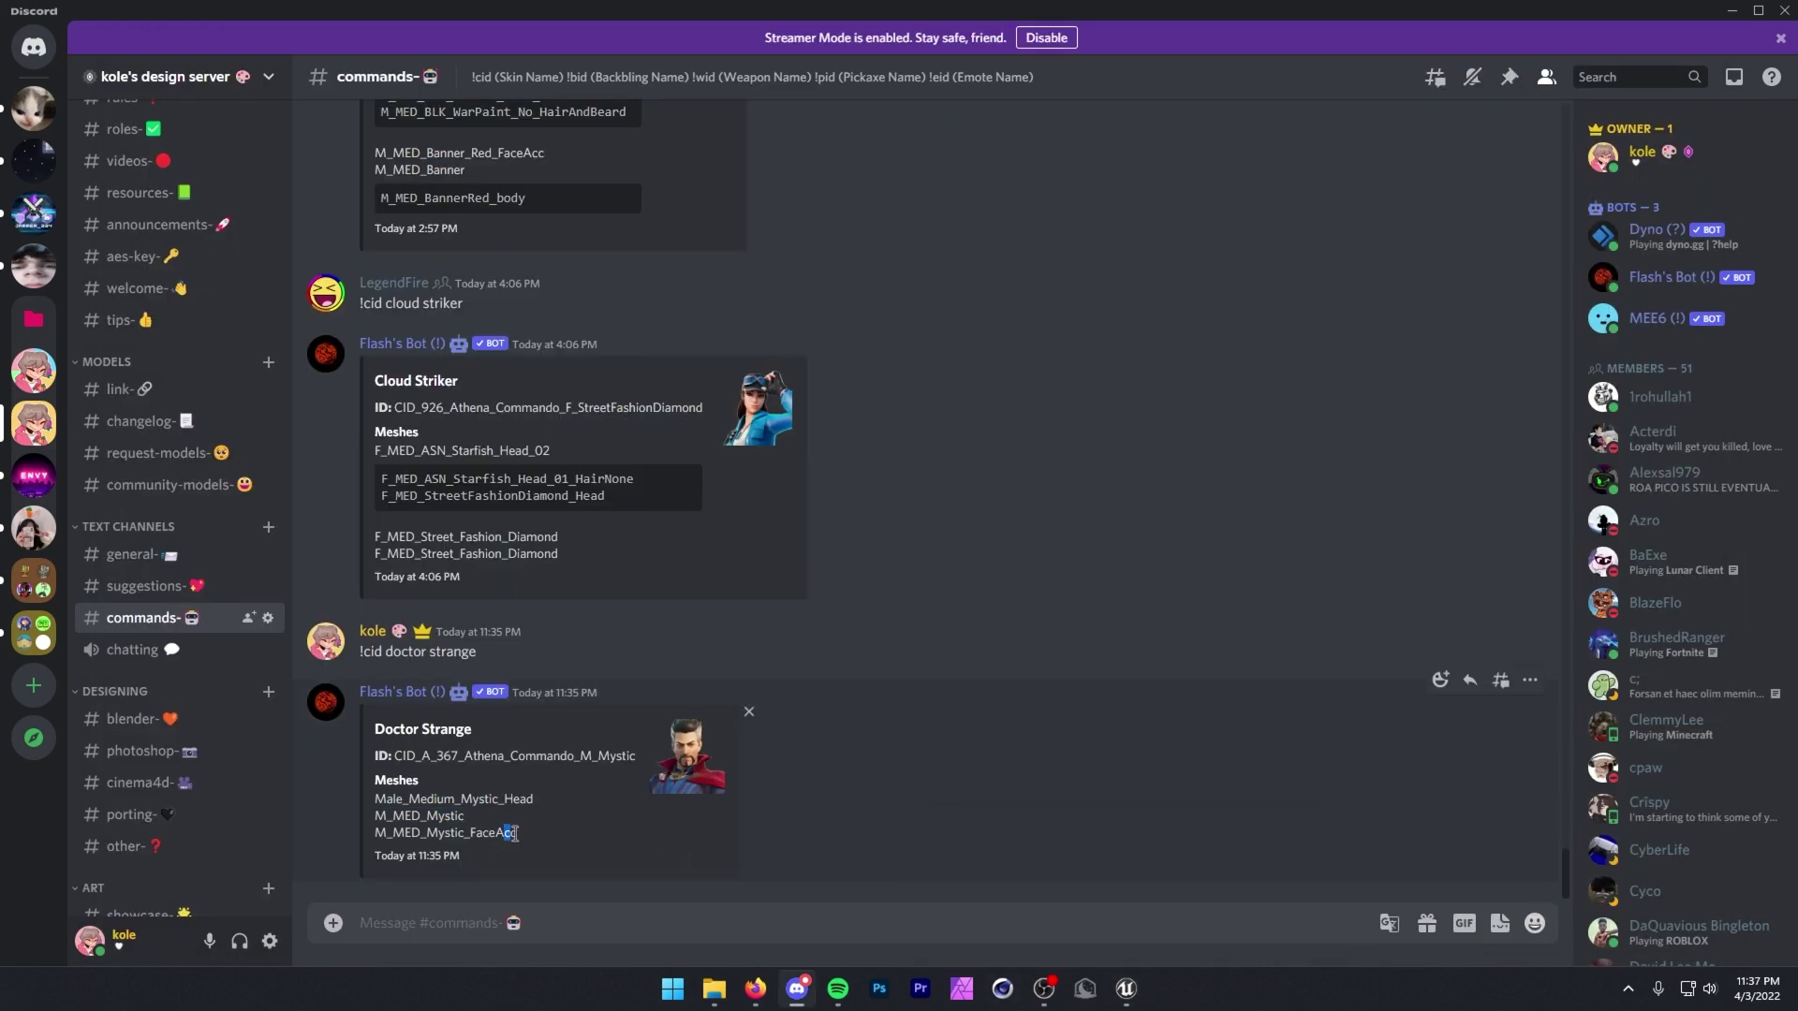
double_click(515, 833)
click(1126, 988)
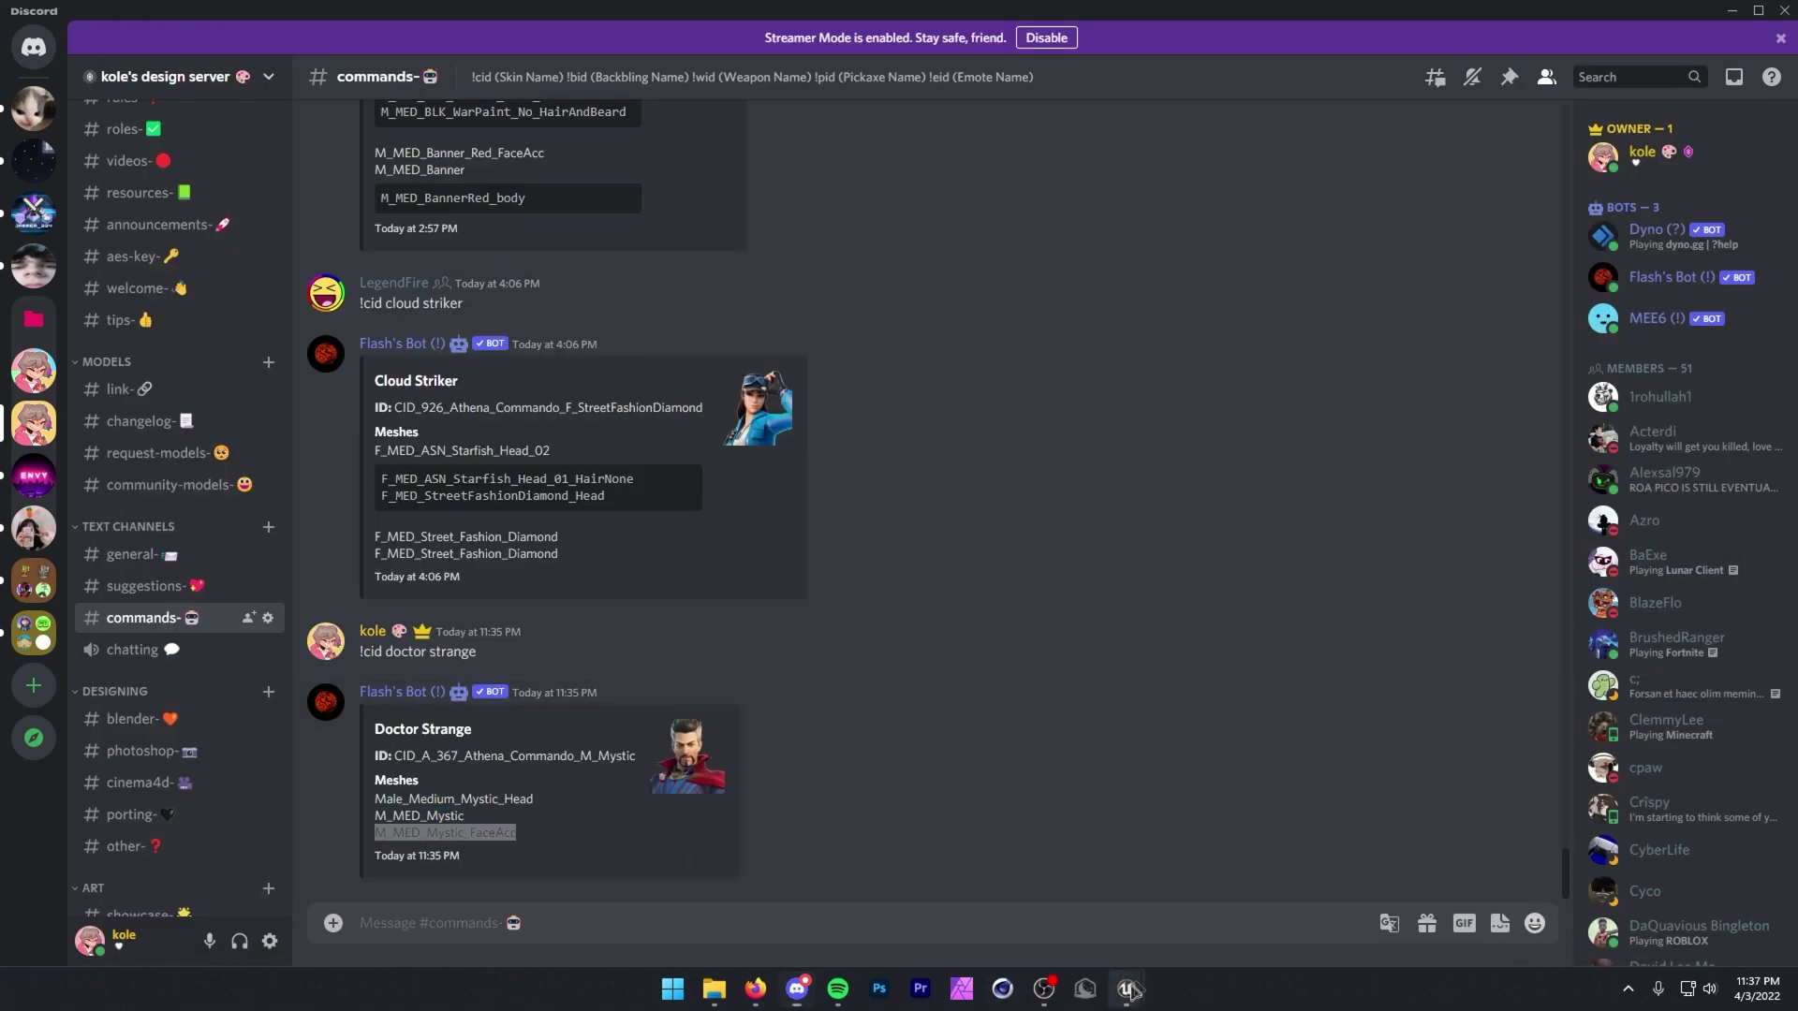
click(251, 803)
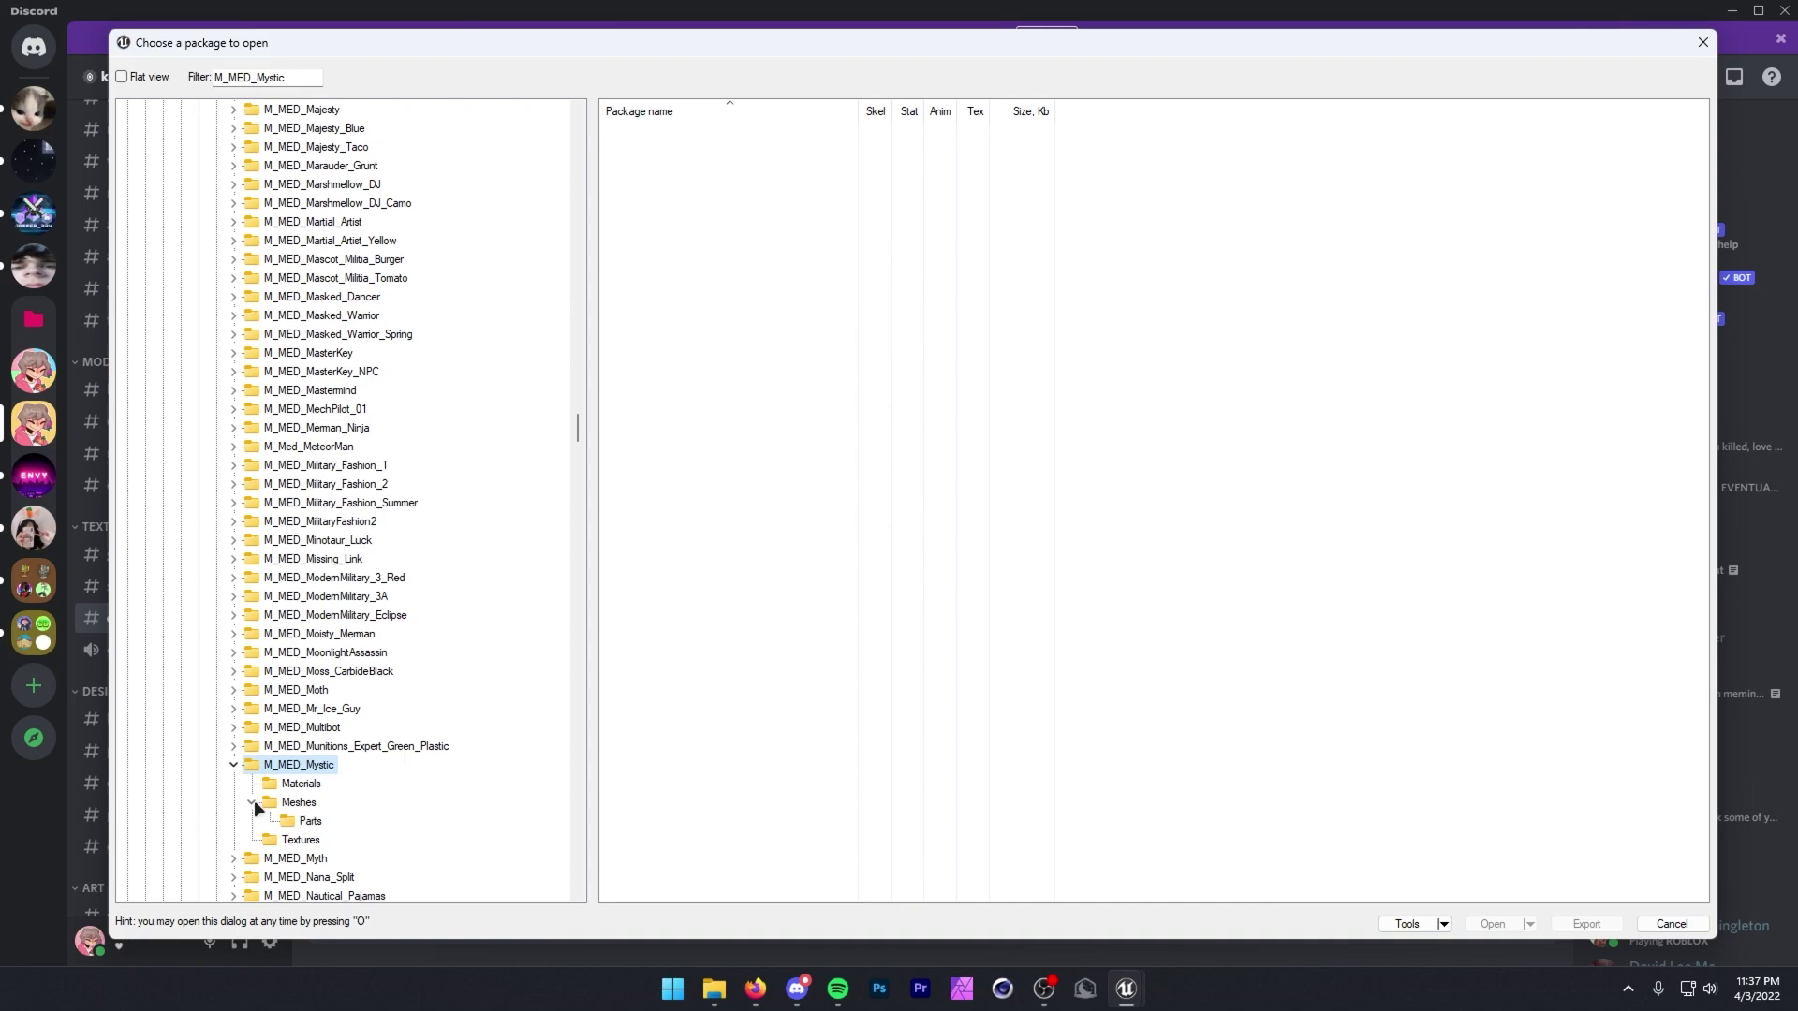
click(309, 821)
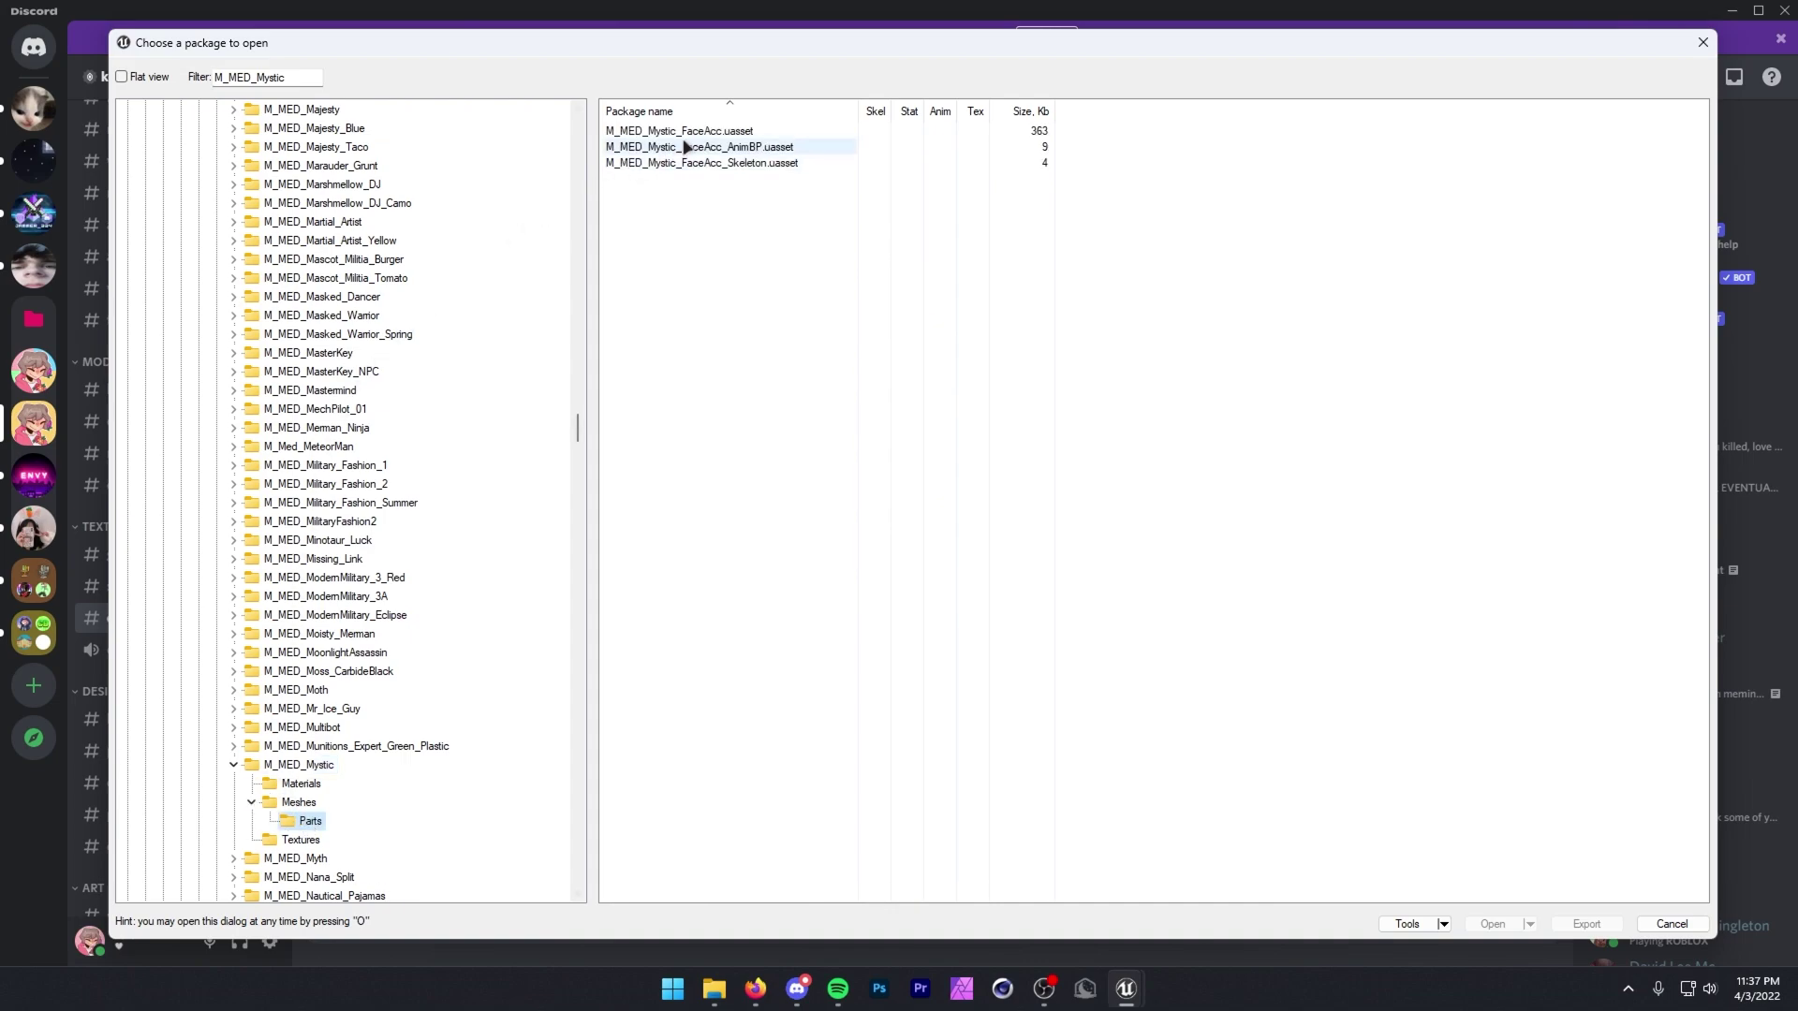
click(642, 133)
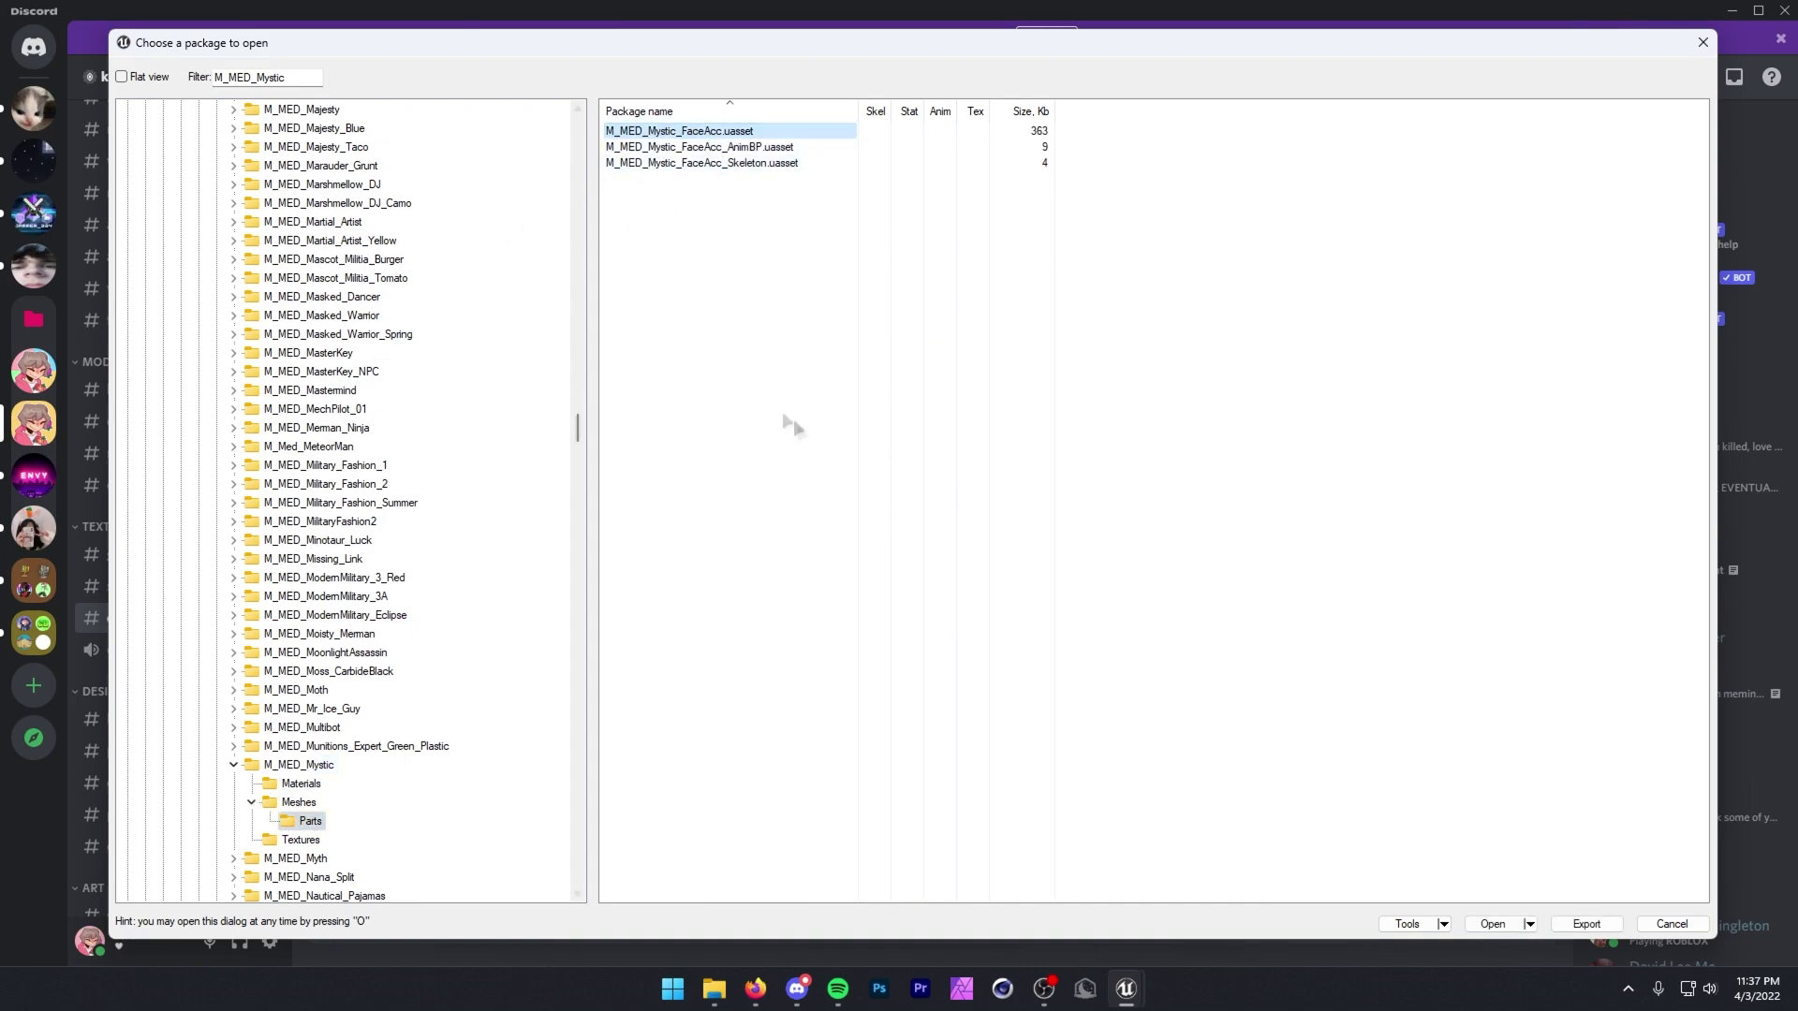
click(298, 765)
right_click(298, 765)
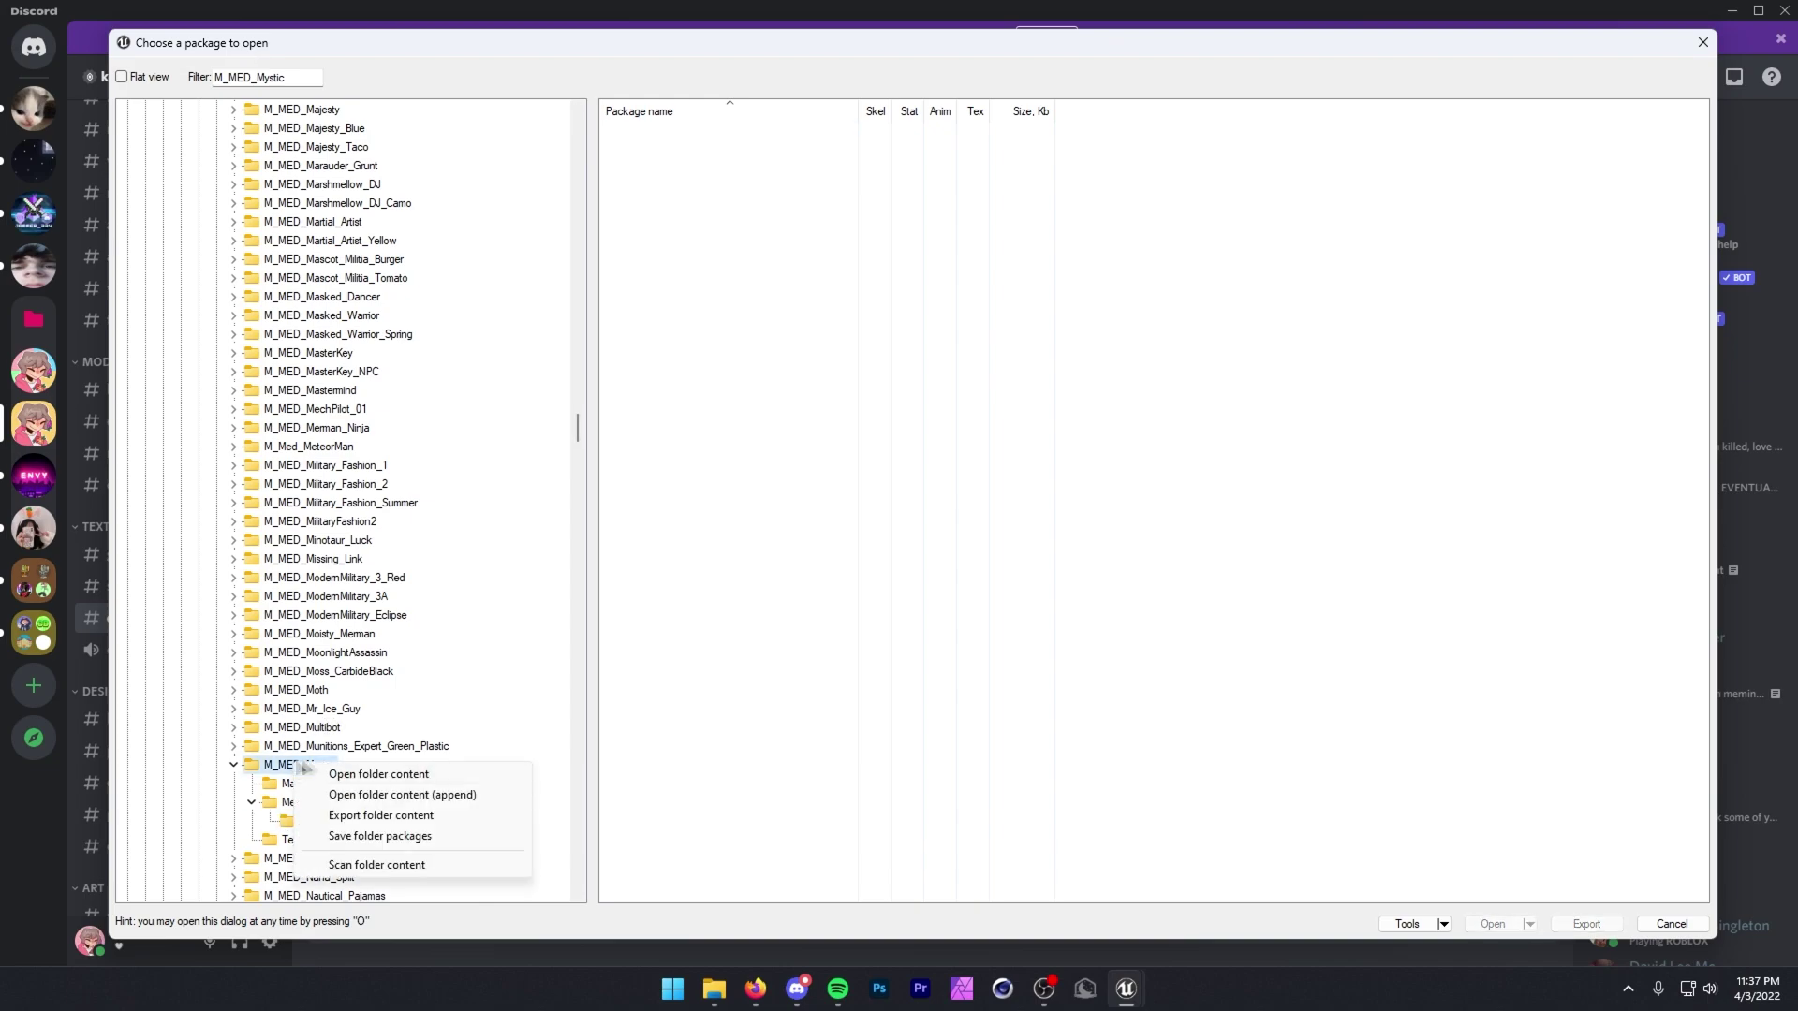
click(284, 770)
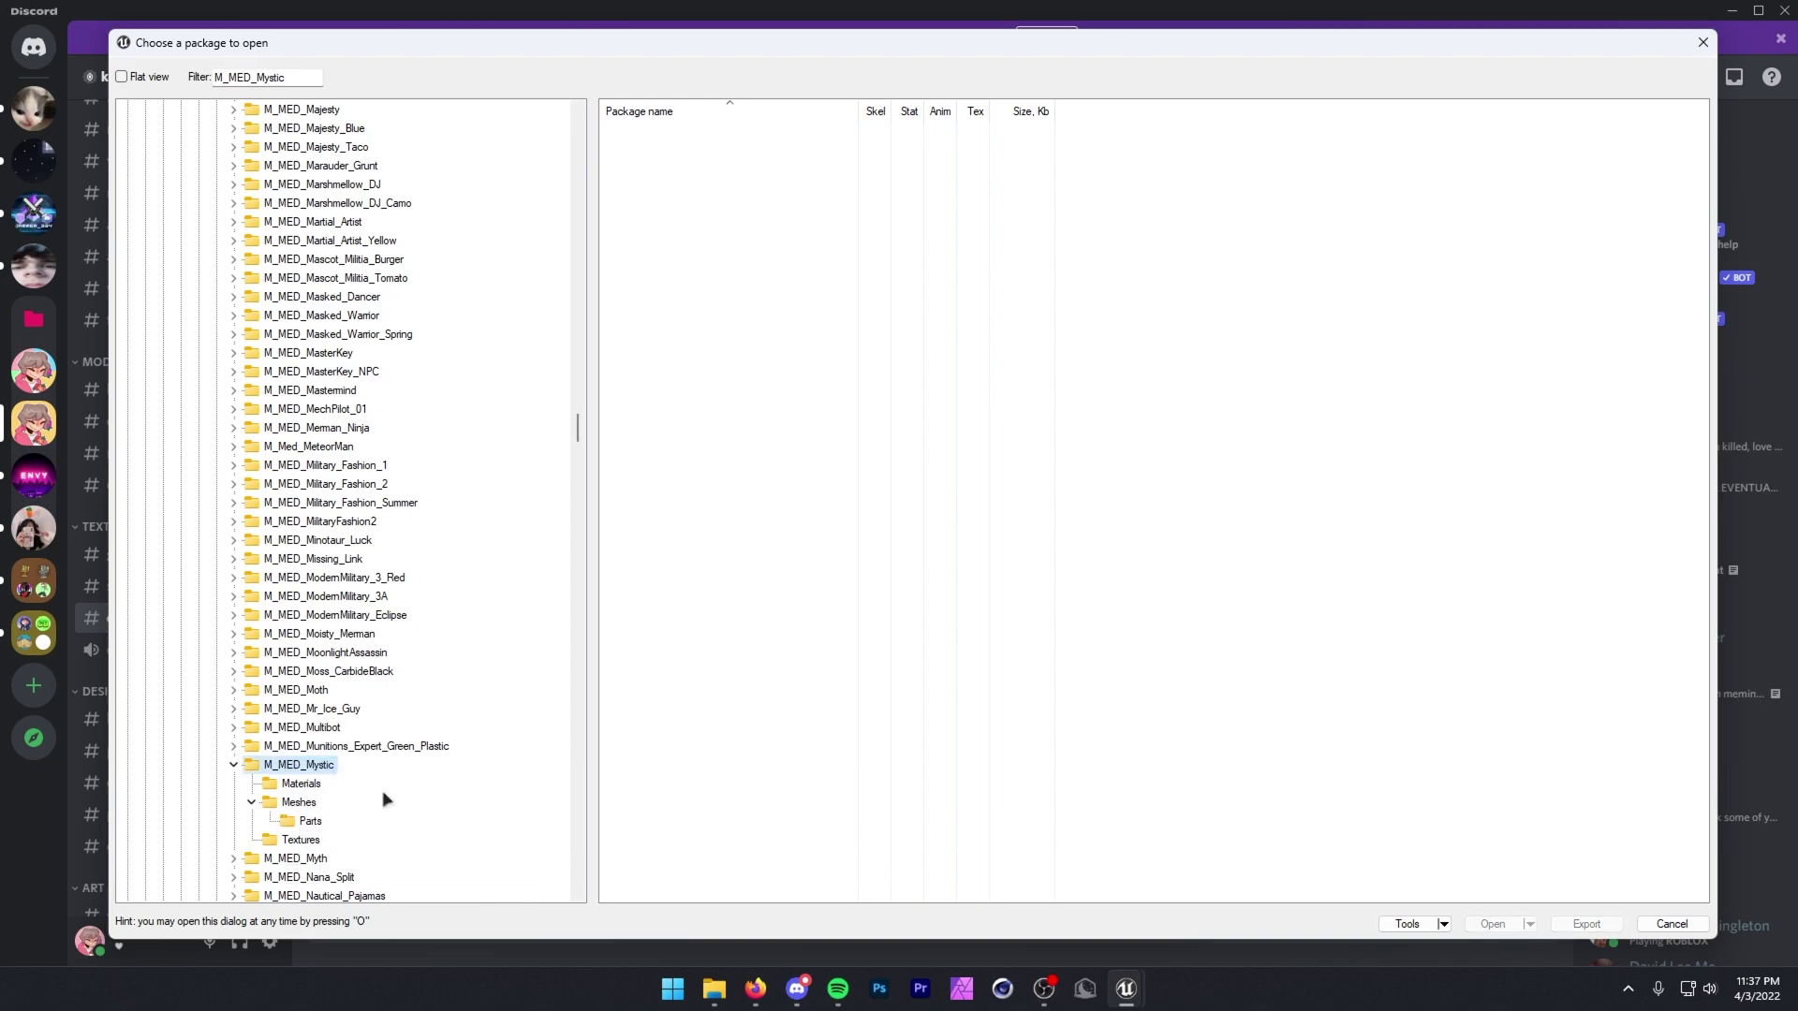
Switch to Firefox and open the v2.8.3 release page of the blender3d_import_psk_psa repository on GitHub.
key(alt+Tab)
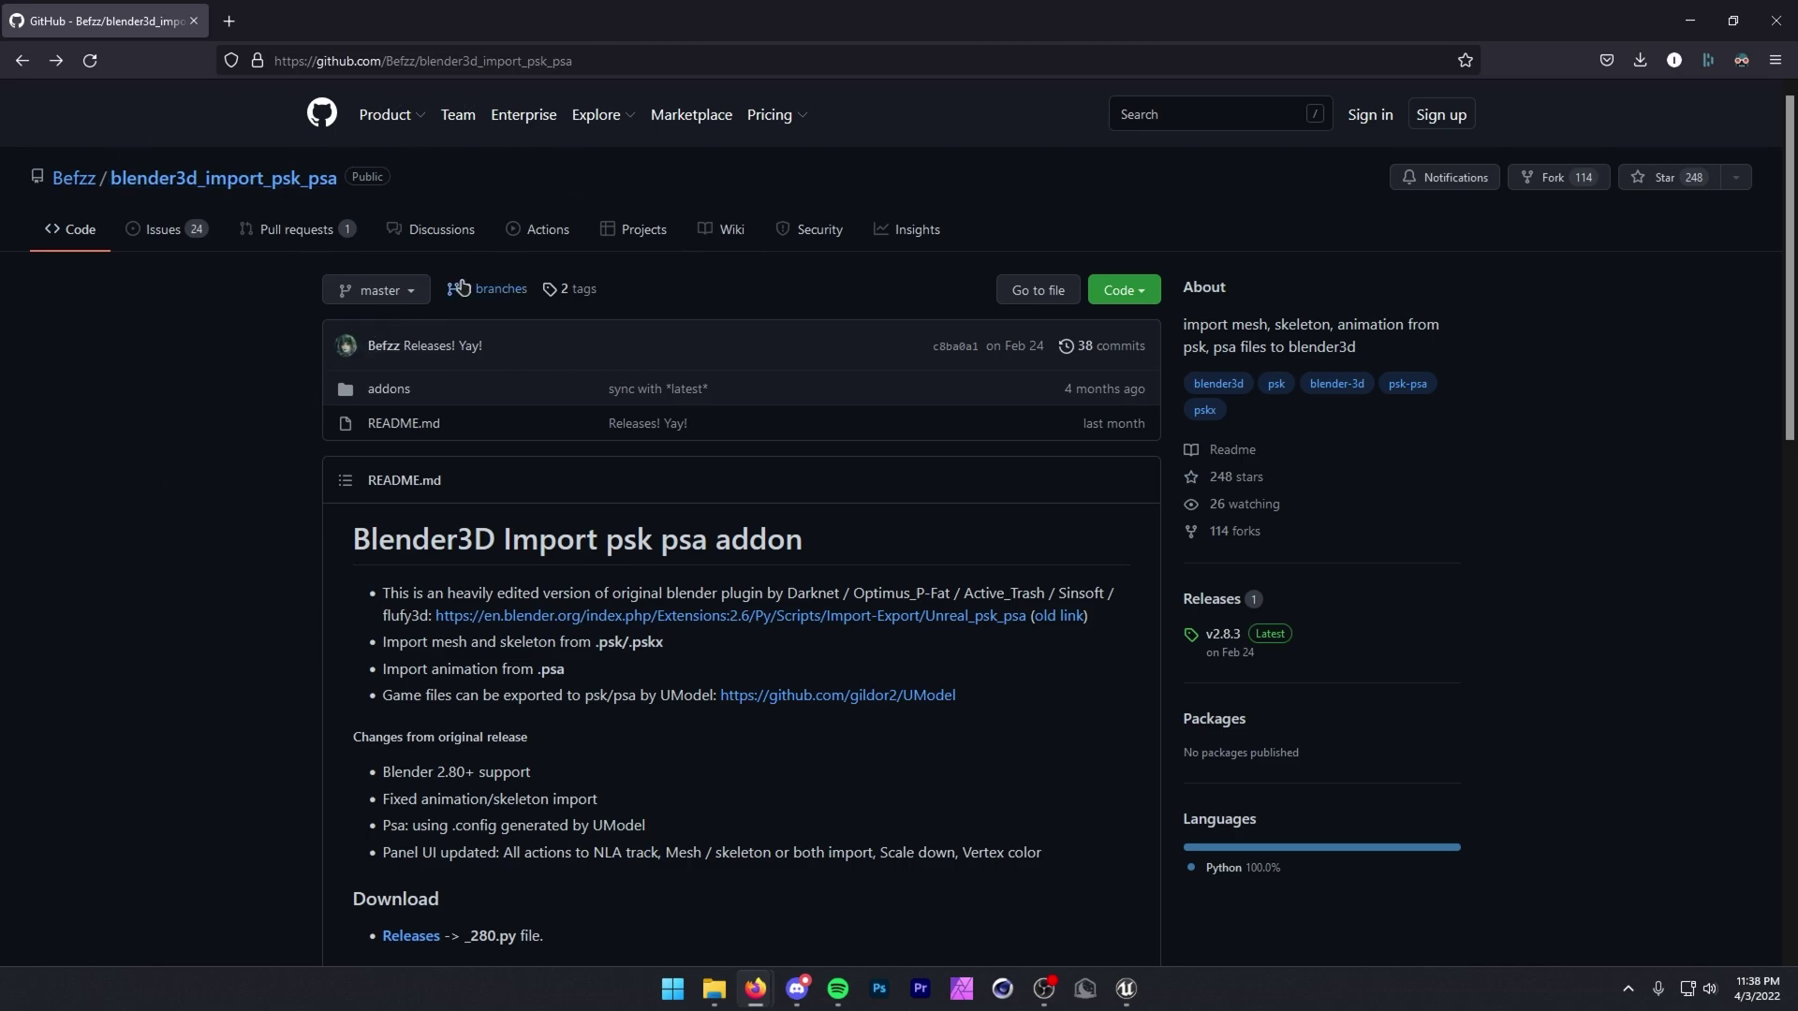
click(572, 289)
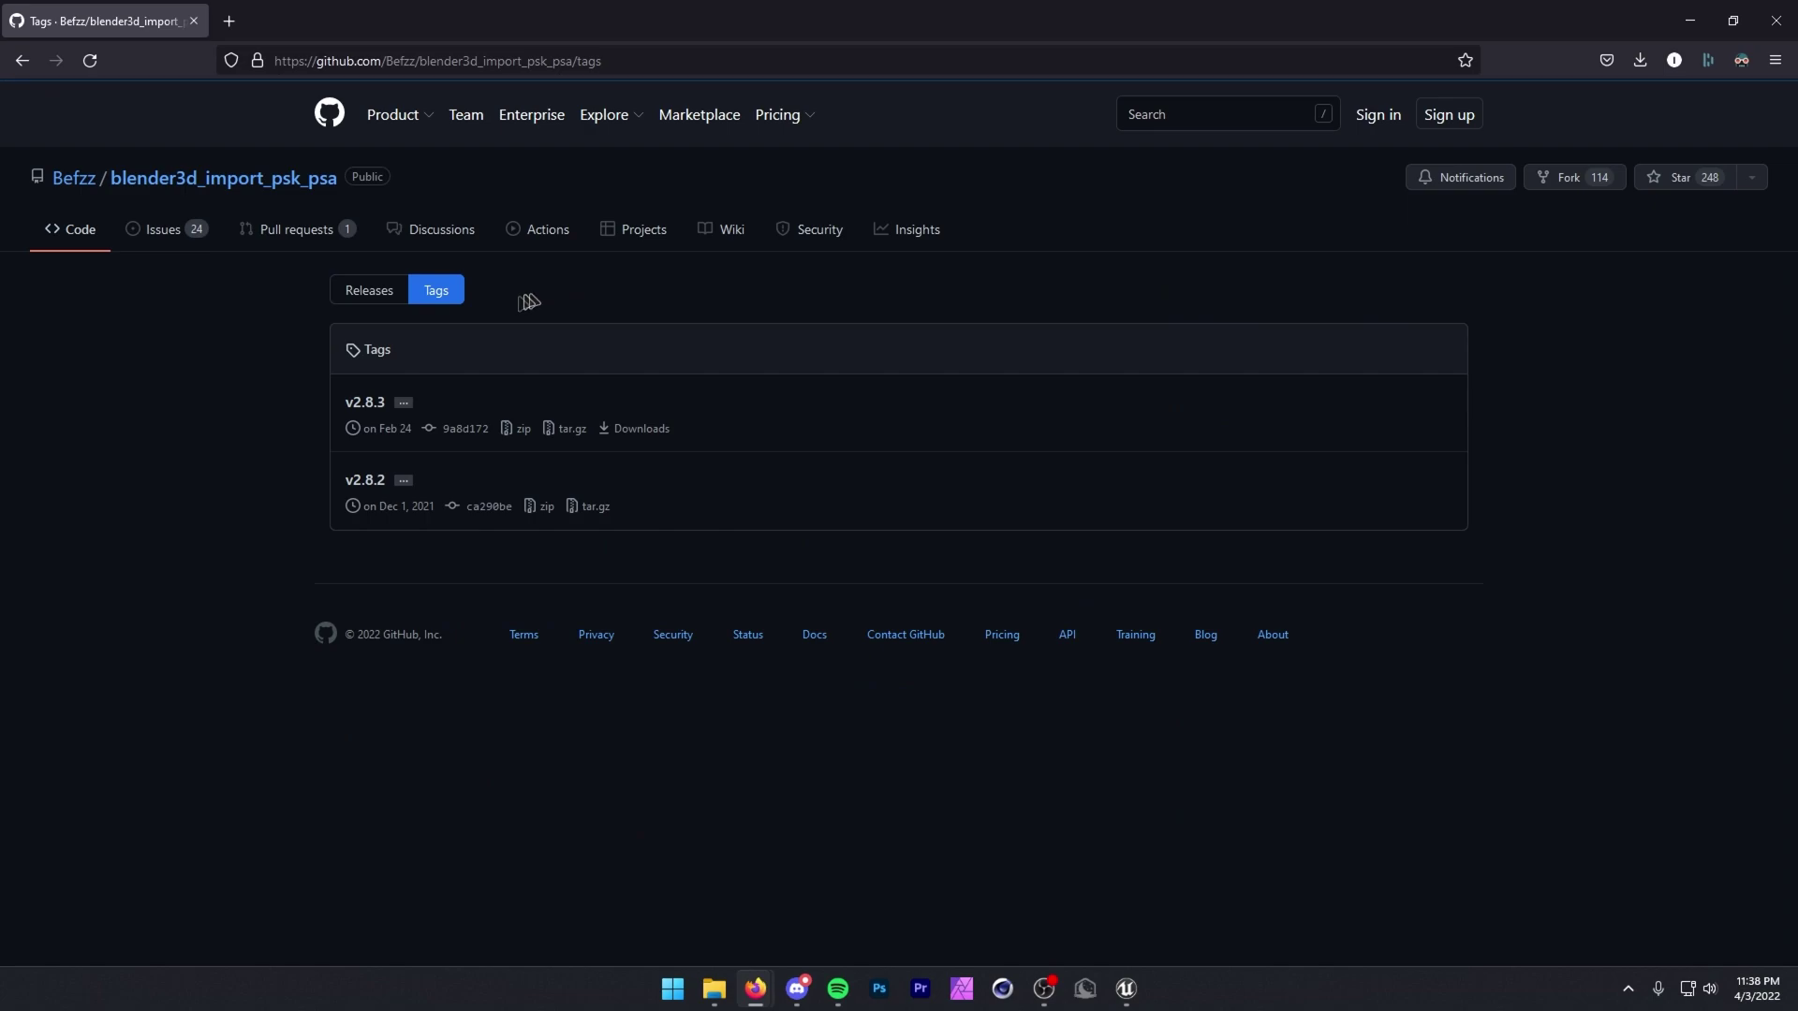
click(374, 403)
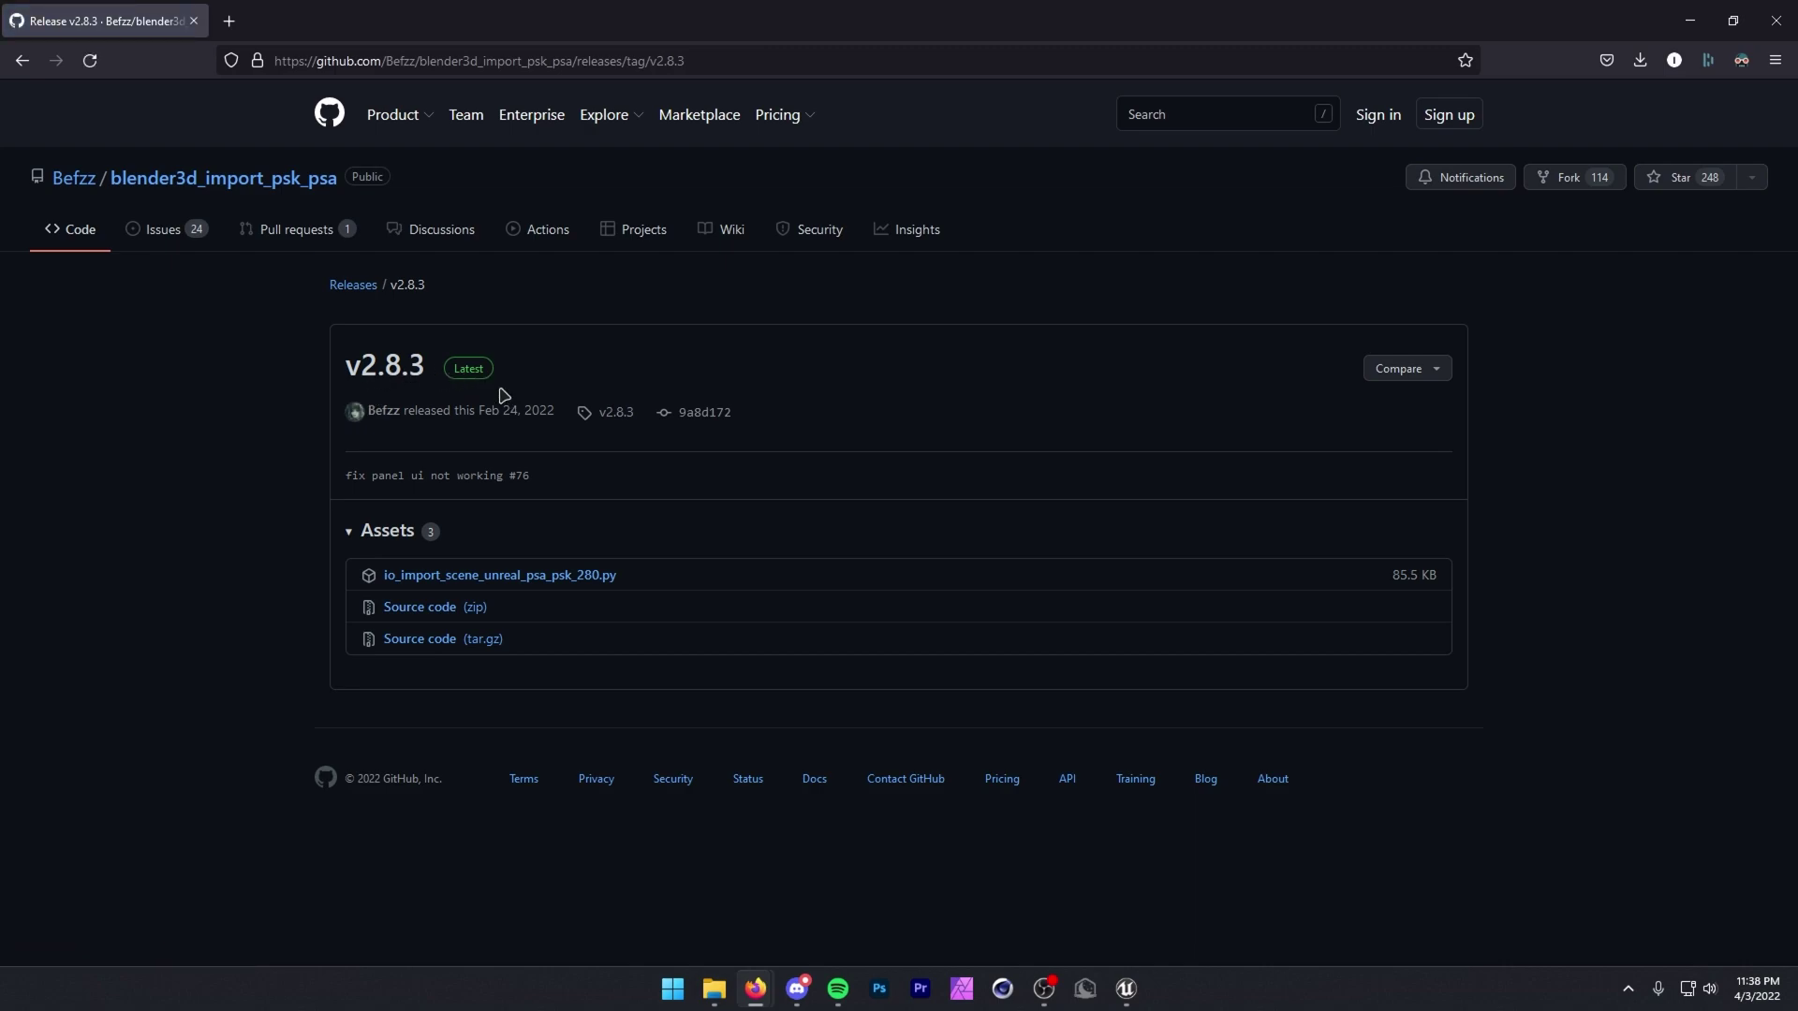
Download io_import_scene_unreal_psa_psk_280.py from the v2.8.3 release assets into the Downloads folder.
click(468, 576)
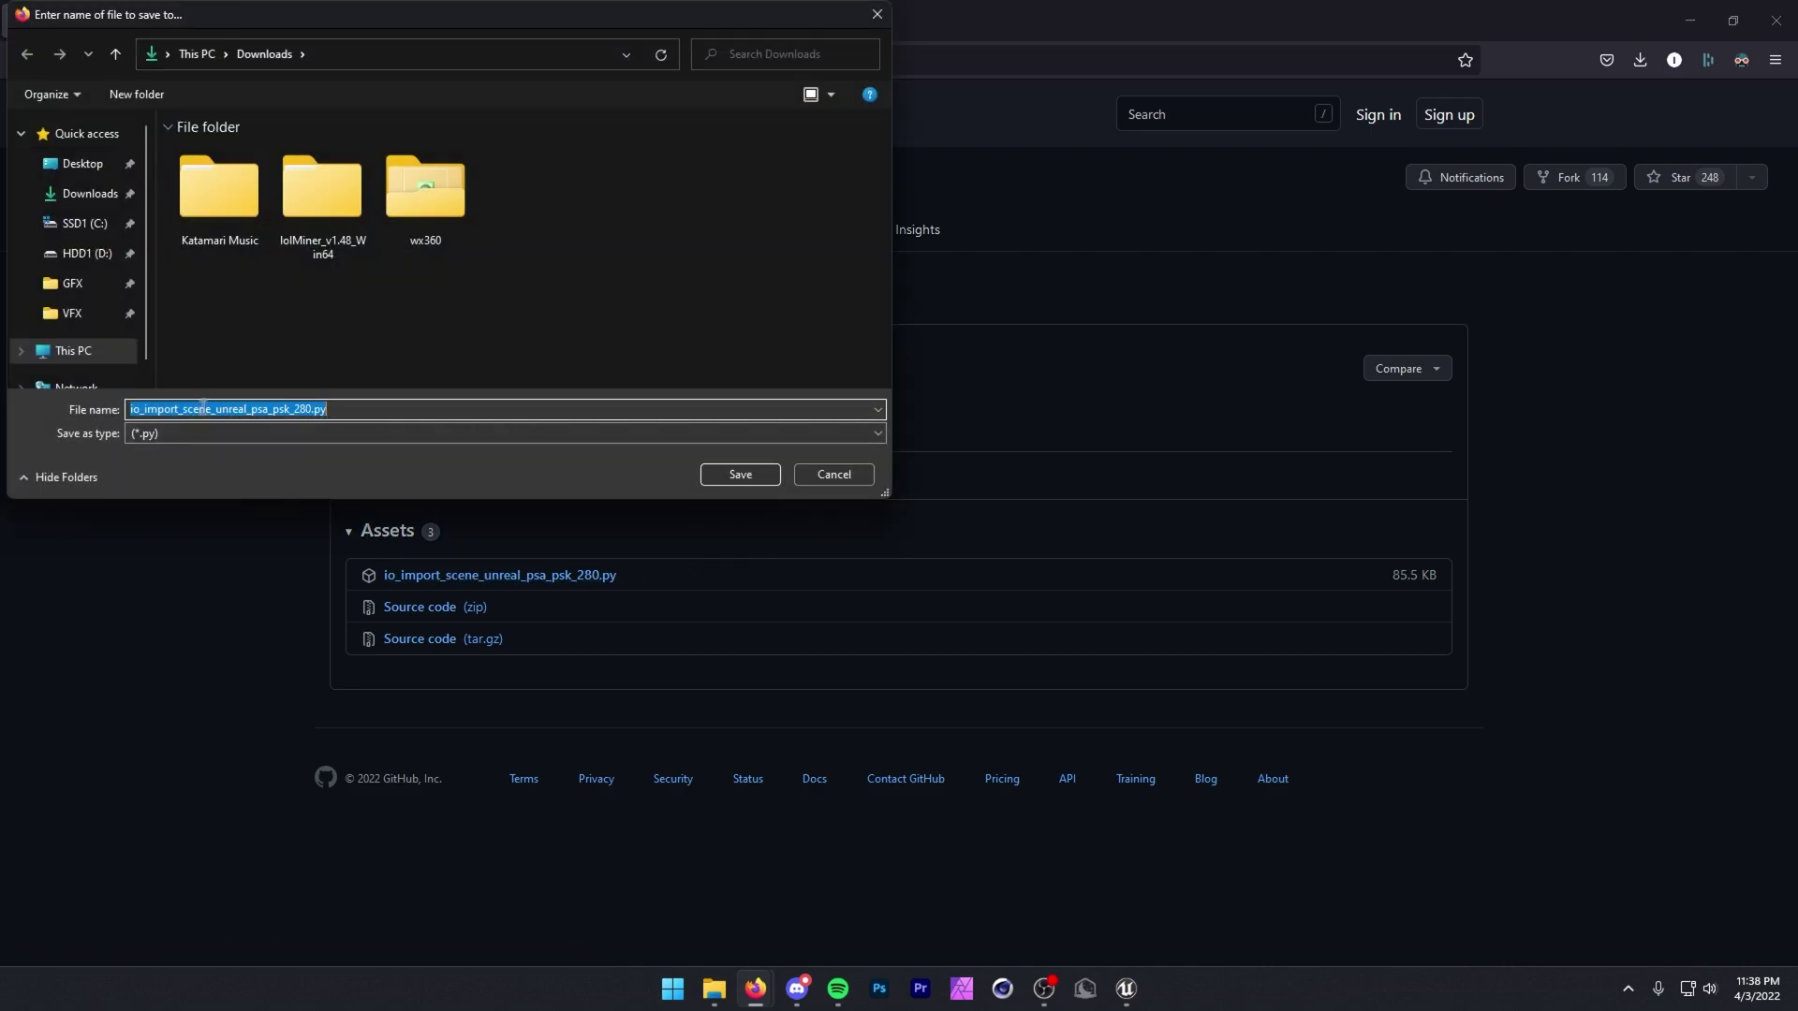
click(740, 475)
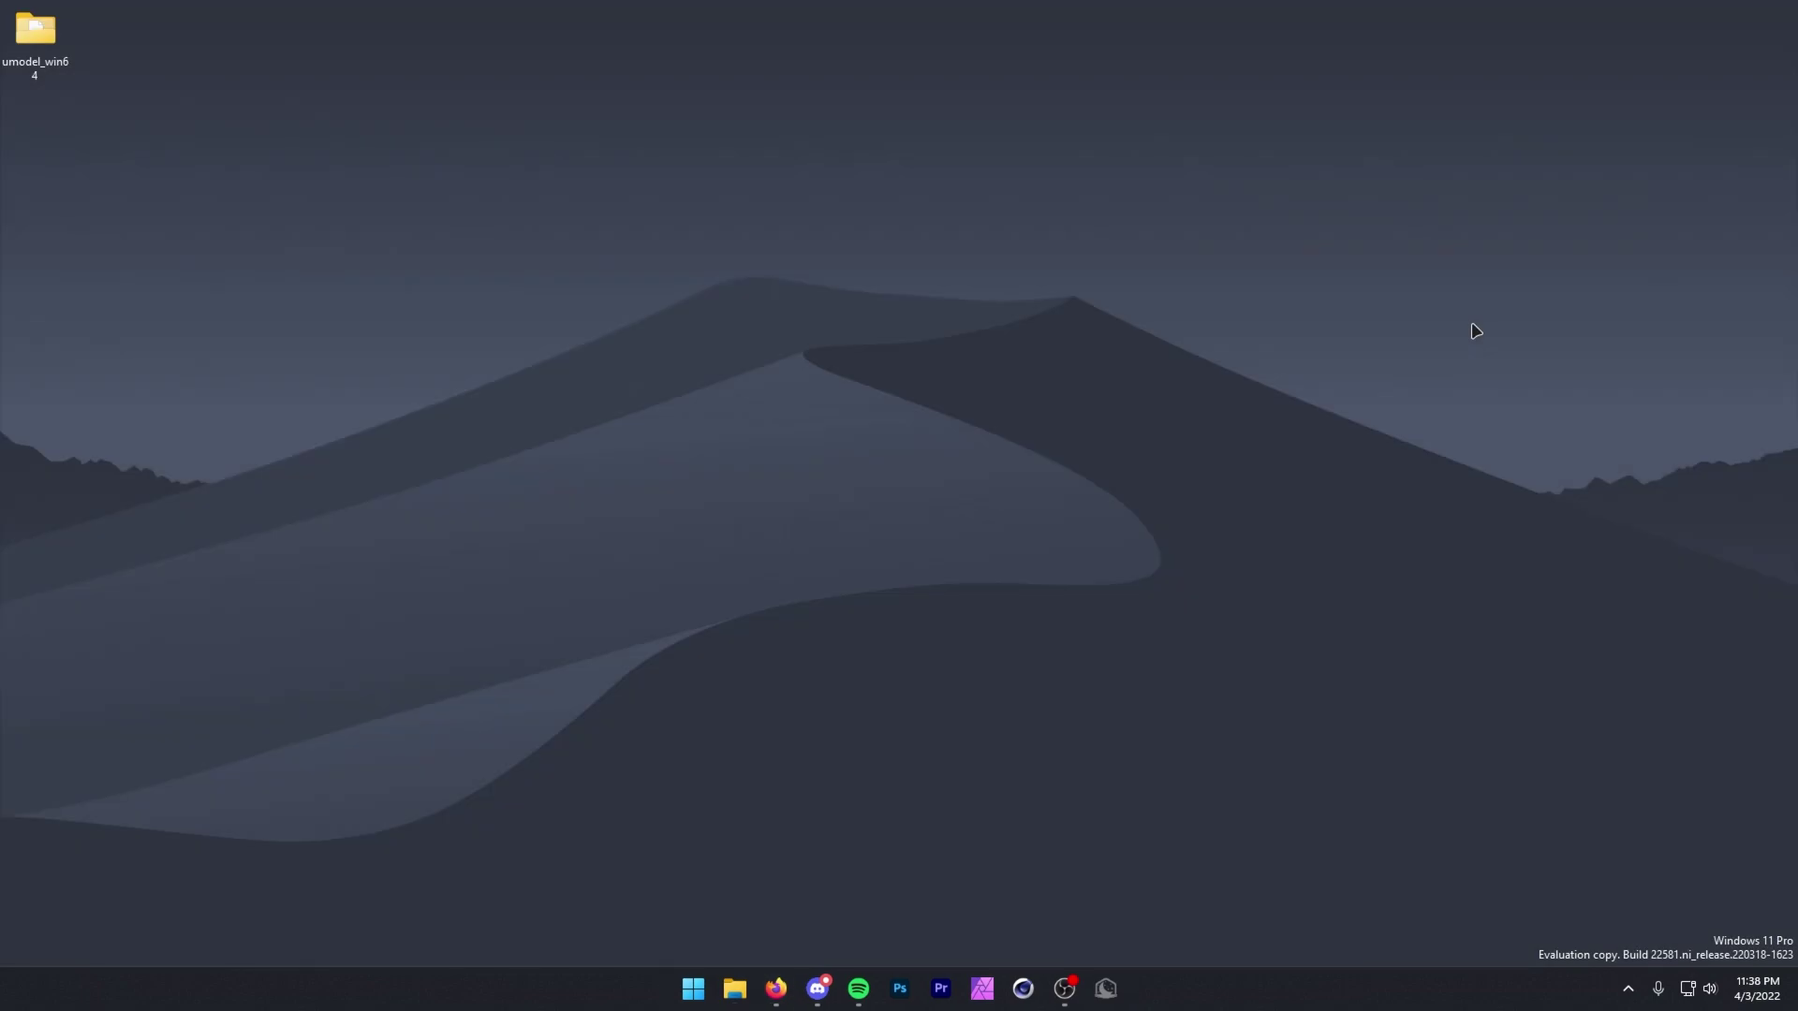
Launch Blender and delete the default camera, cube and light from the scene.
key(super)
text(blender)
key(Return)
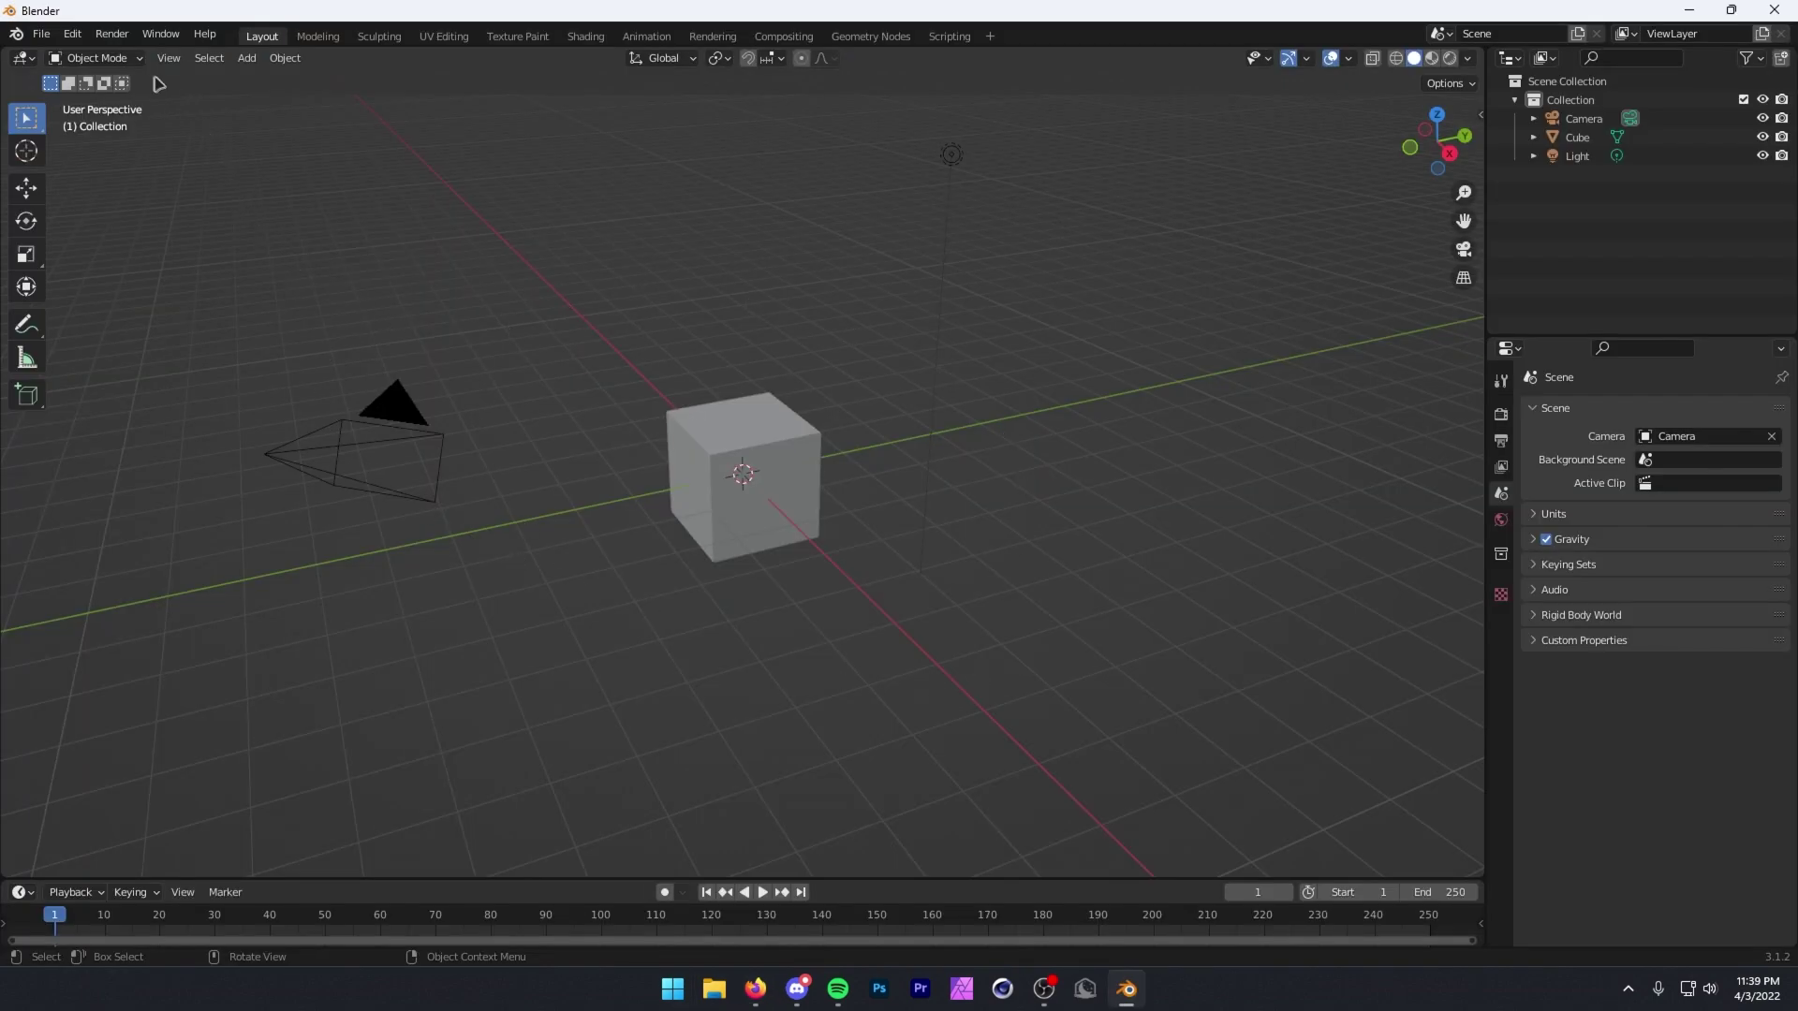
drag(88, 123, 1345, 767)
key(x)
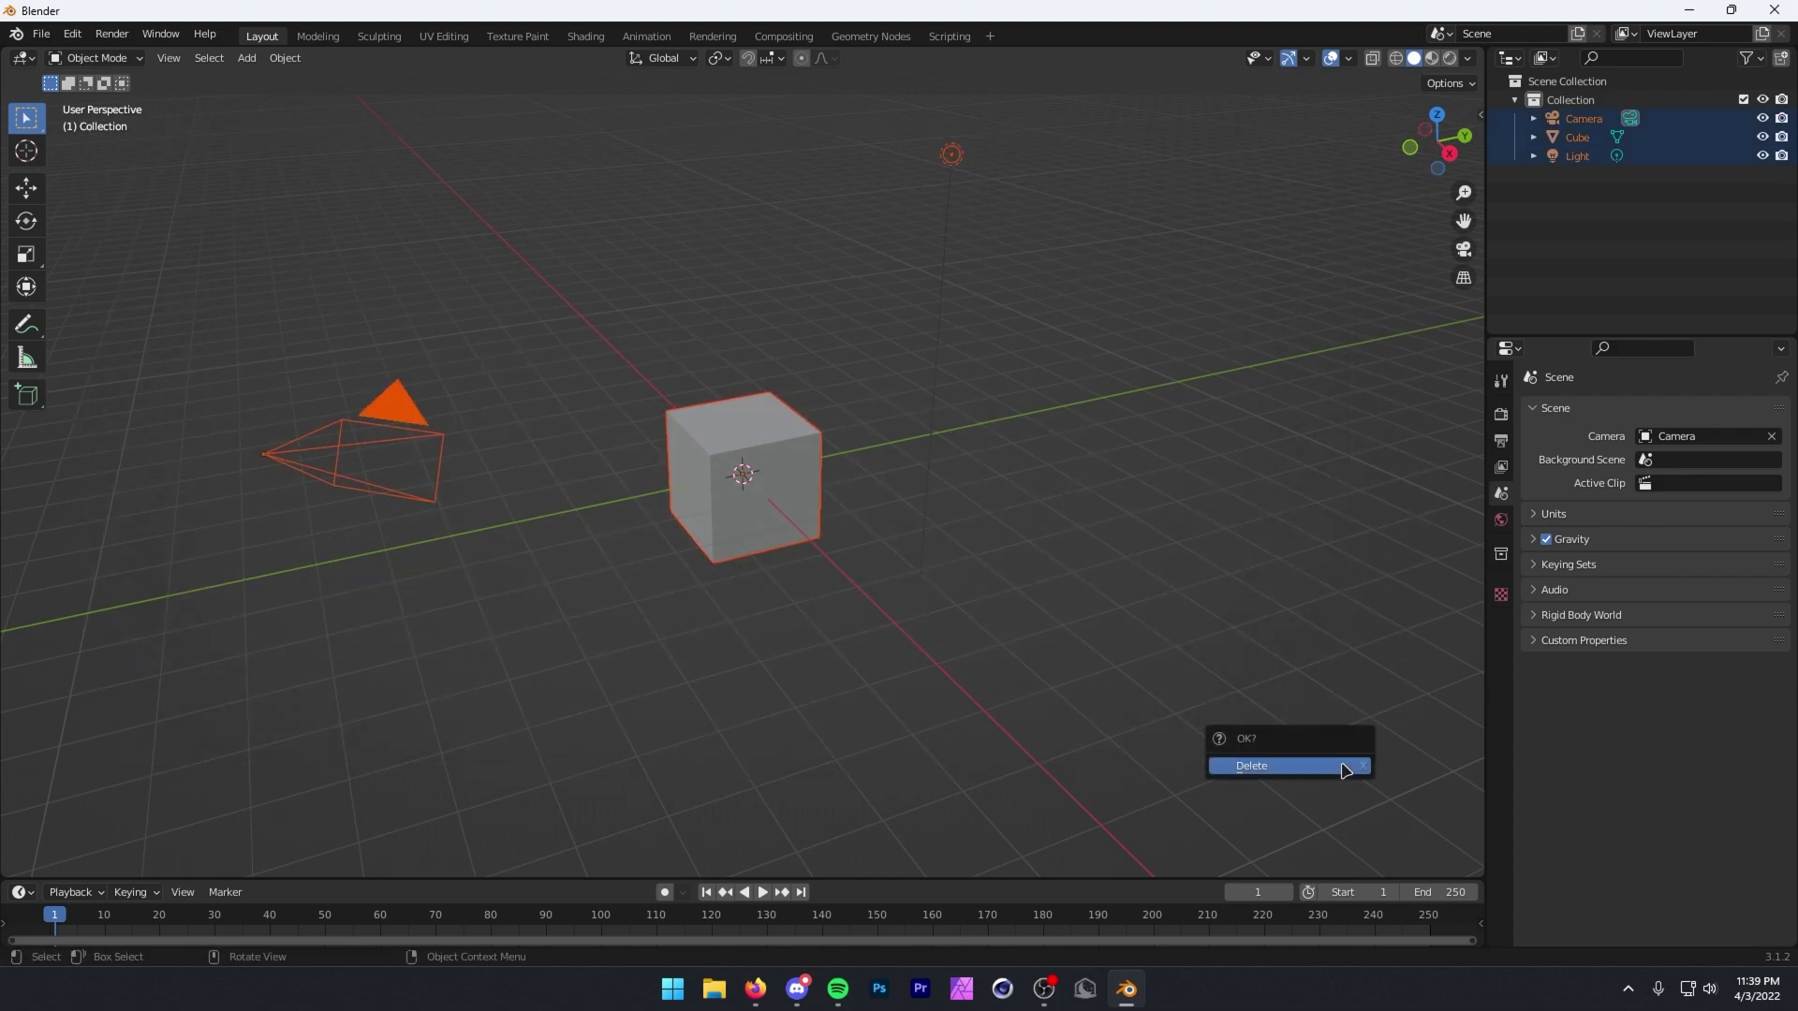
click(1345, 768)
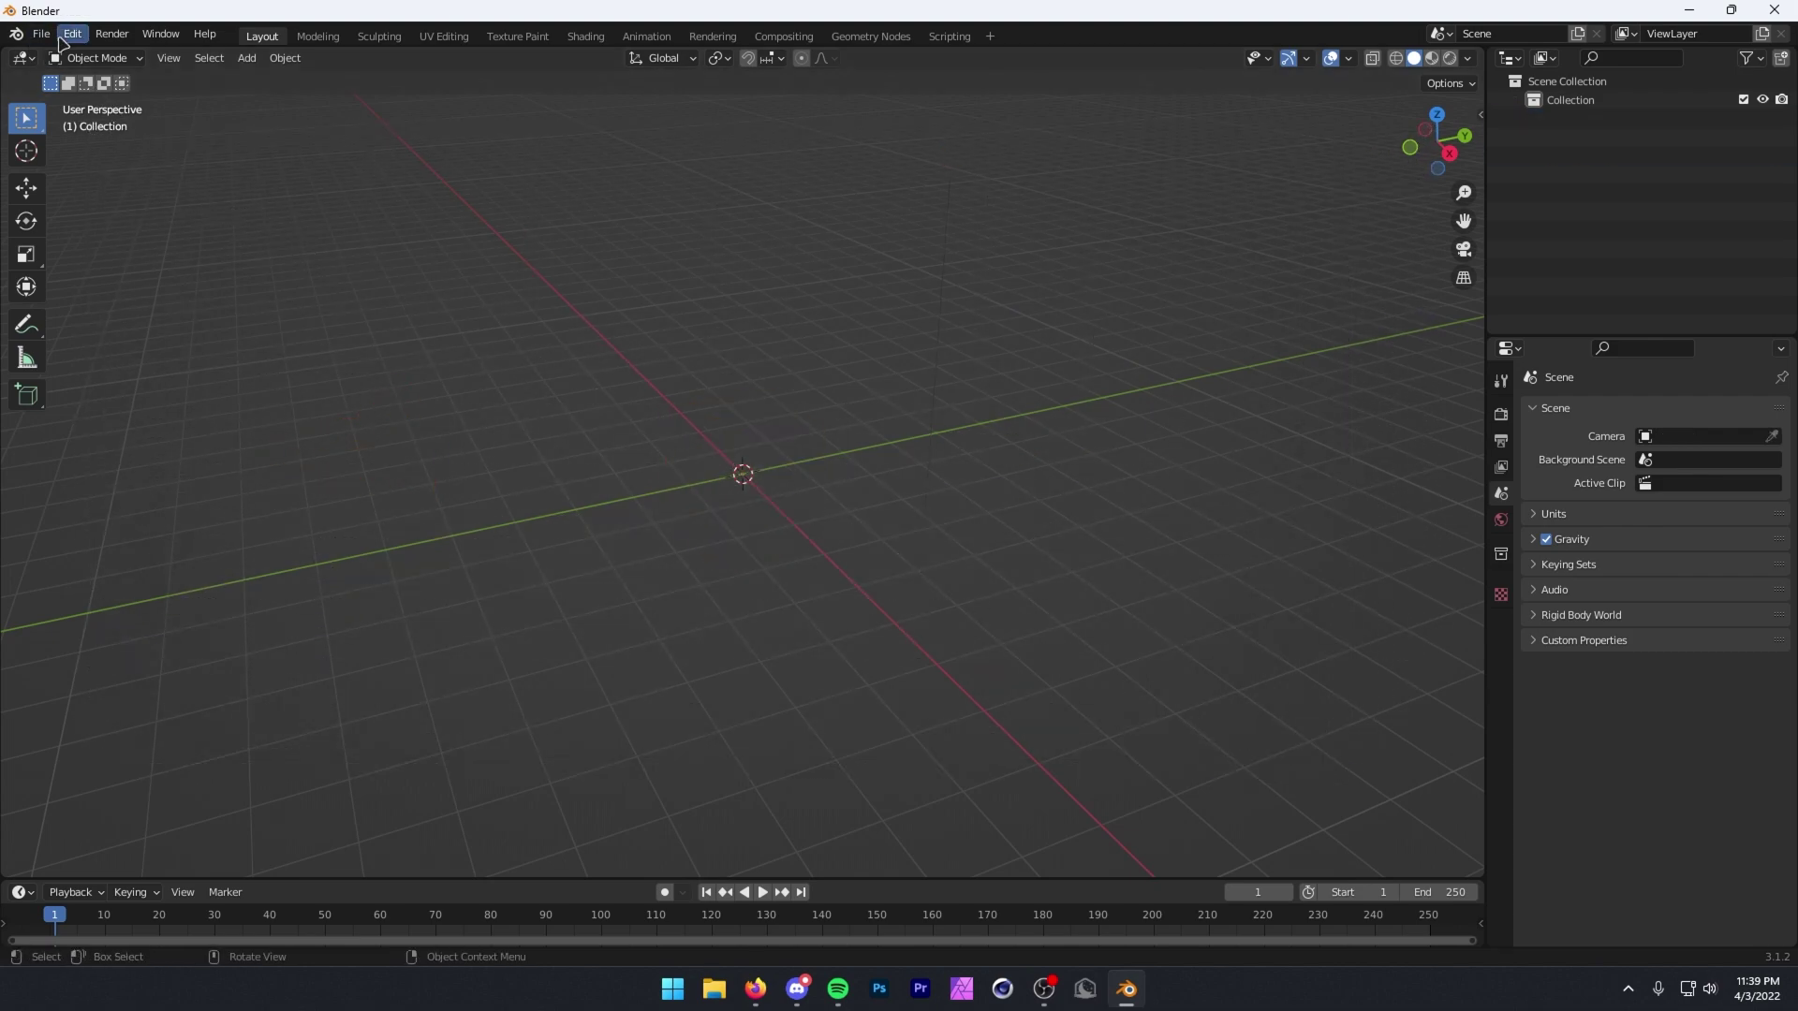
Install io_import_scene_unreal_psa_psk_280.py from Downloads as an add-on and enable it, filtering the add-ons by "ps".
click(60, 39)
click(146, 306)
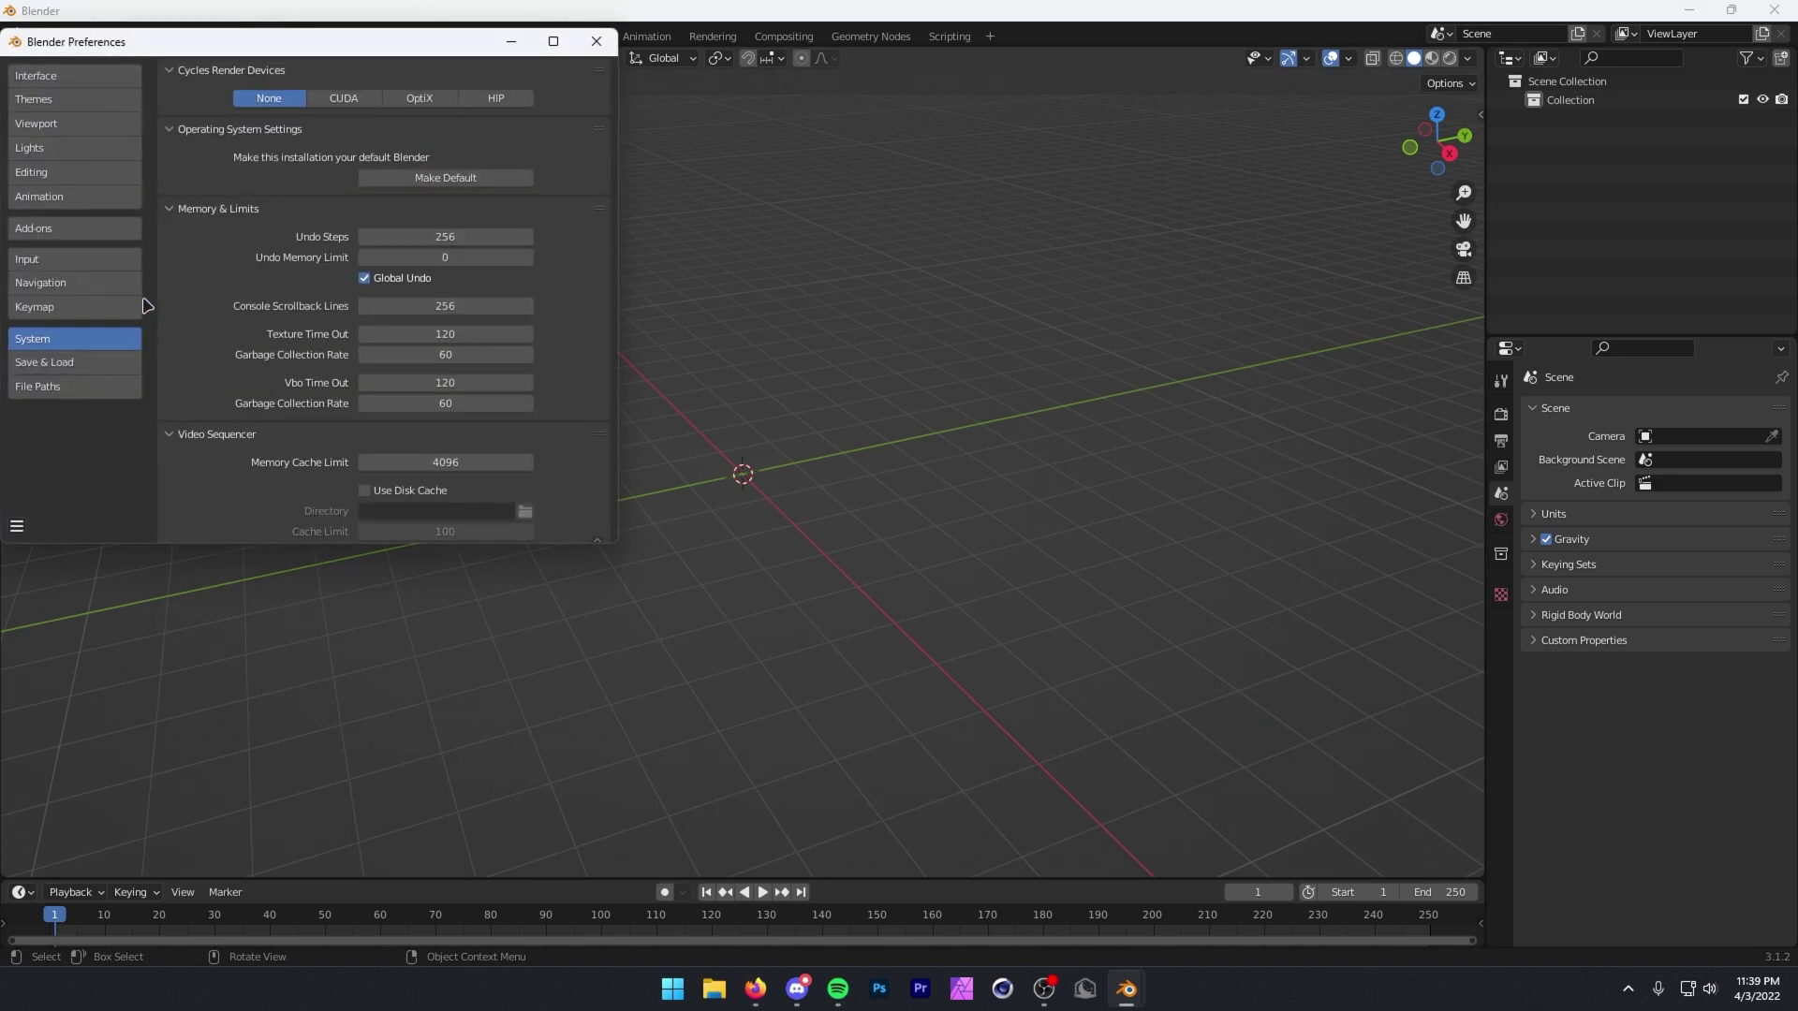
click(89, 234)
click(473, 73)
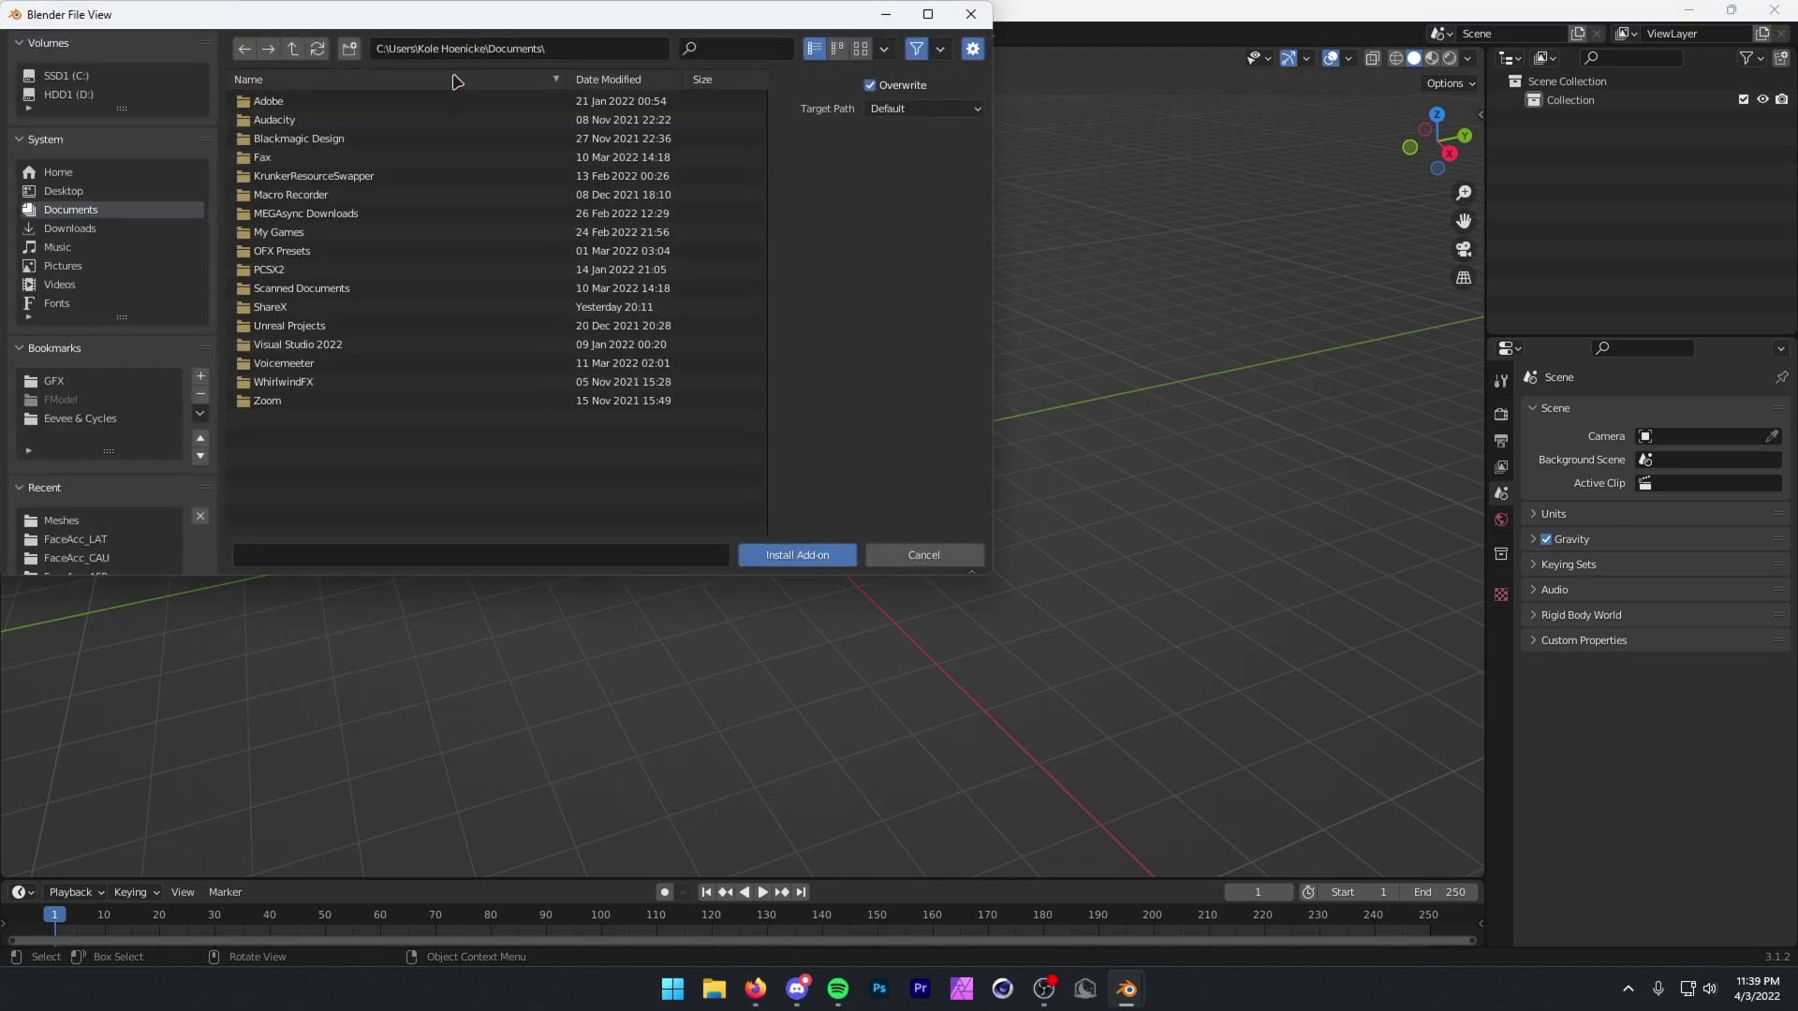
click(401, 178)
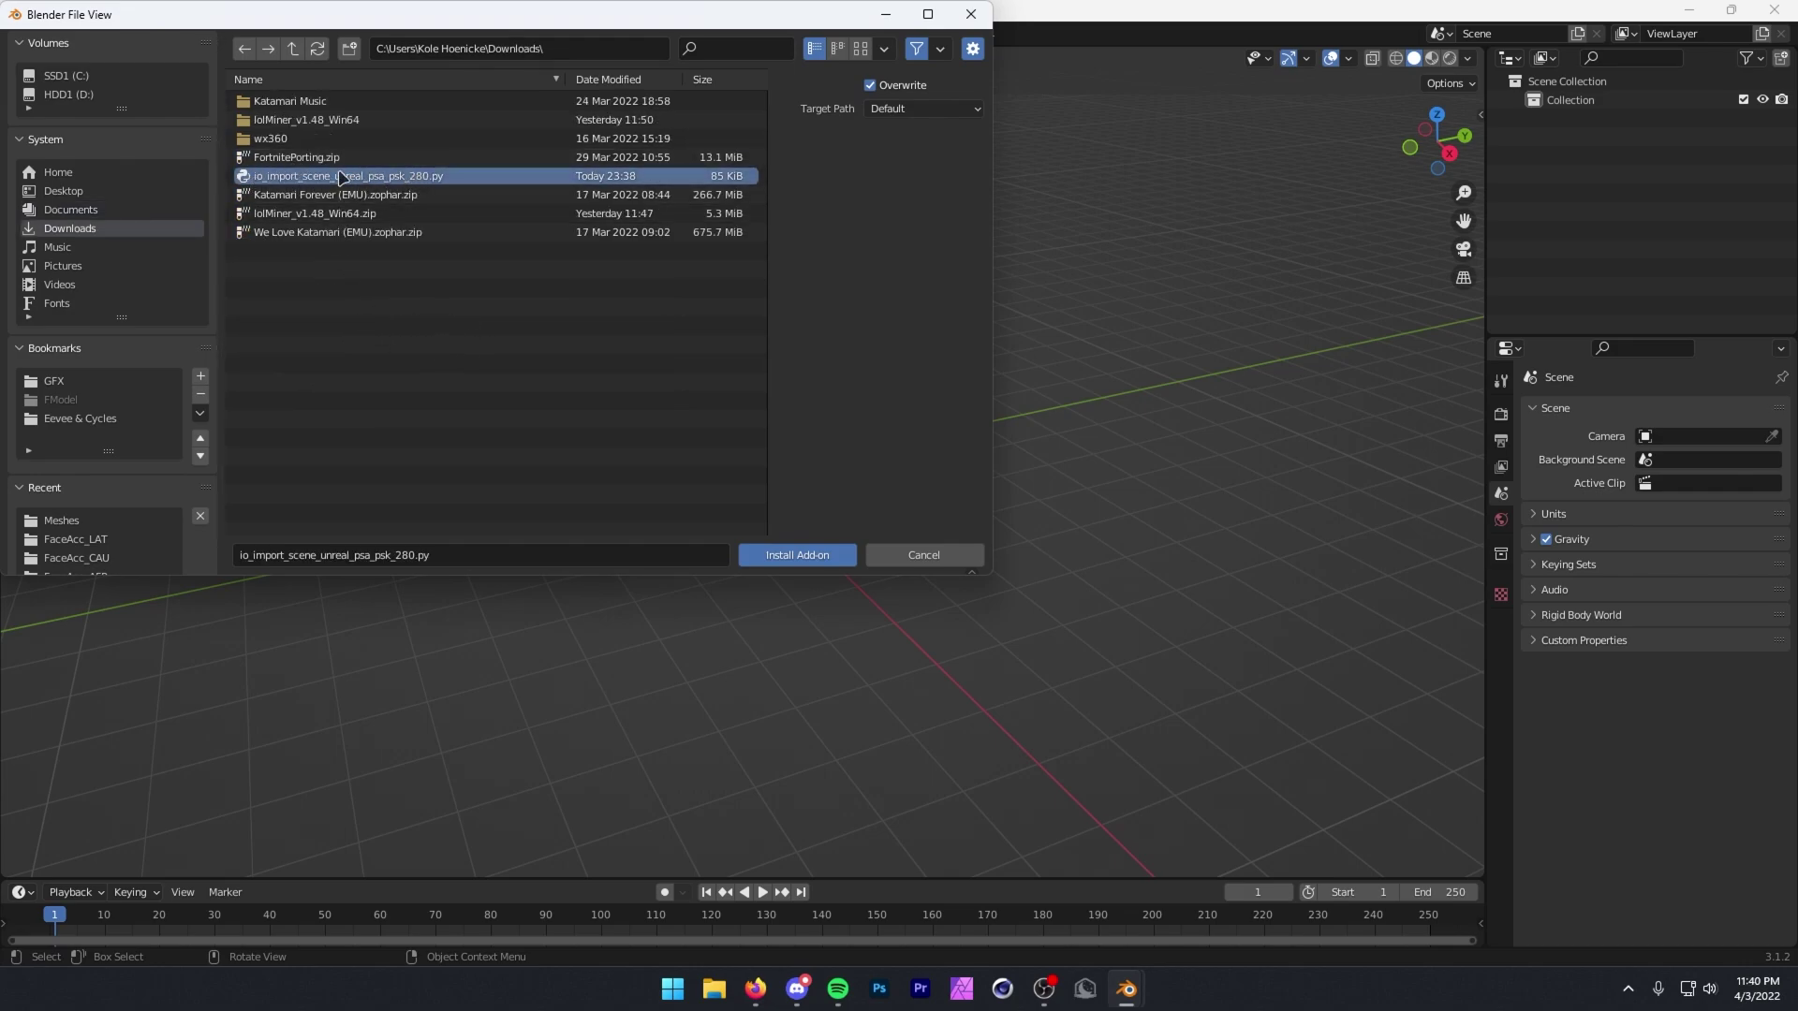
click(798, 554)
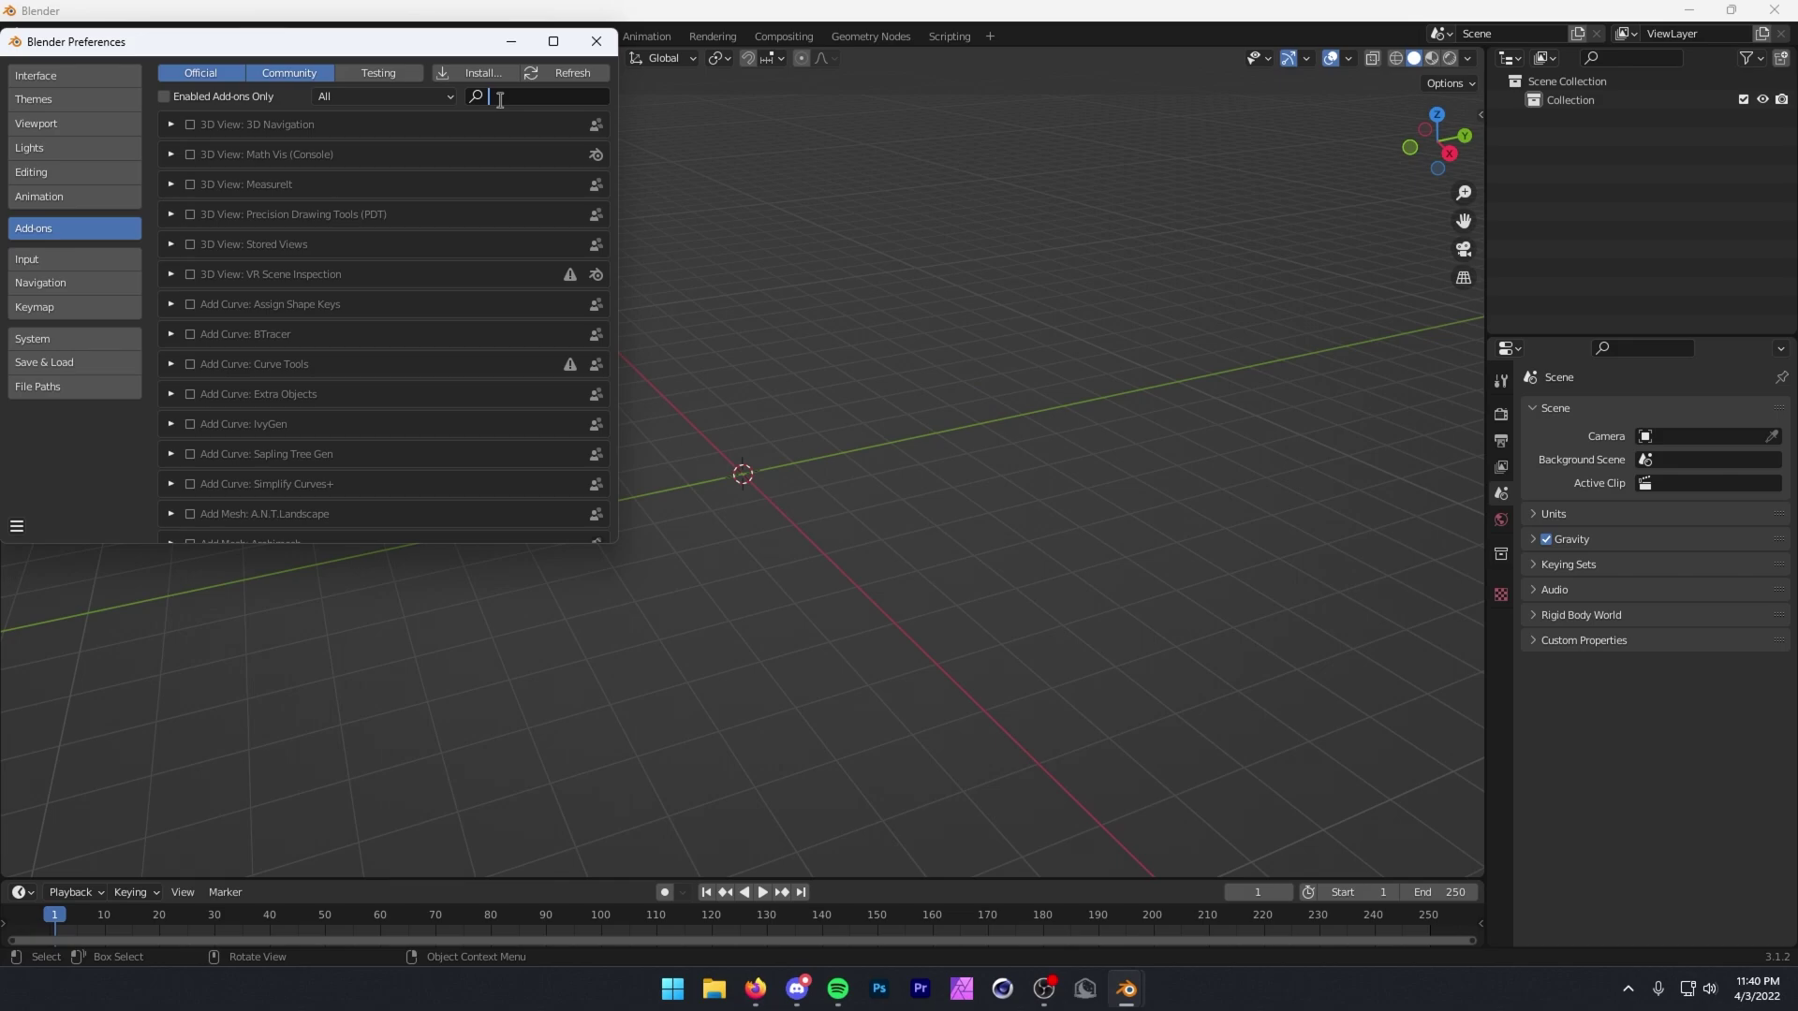
text(ps)
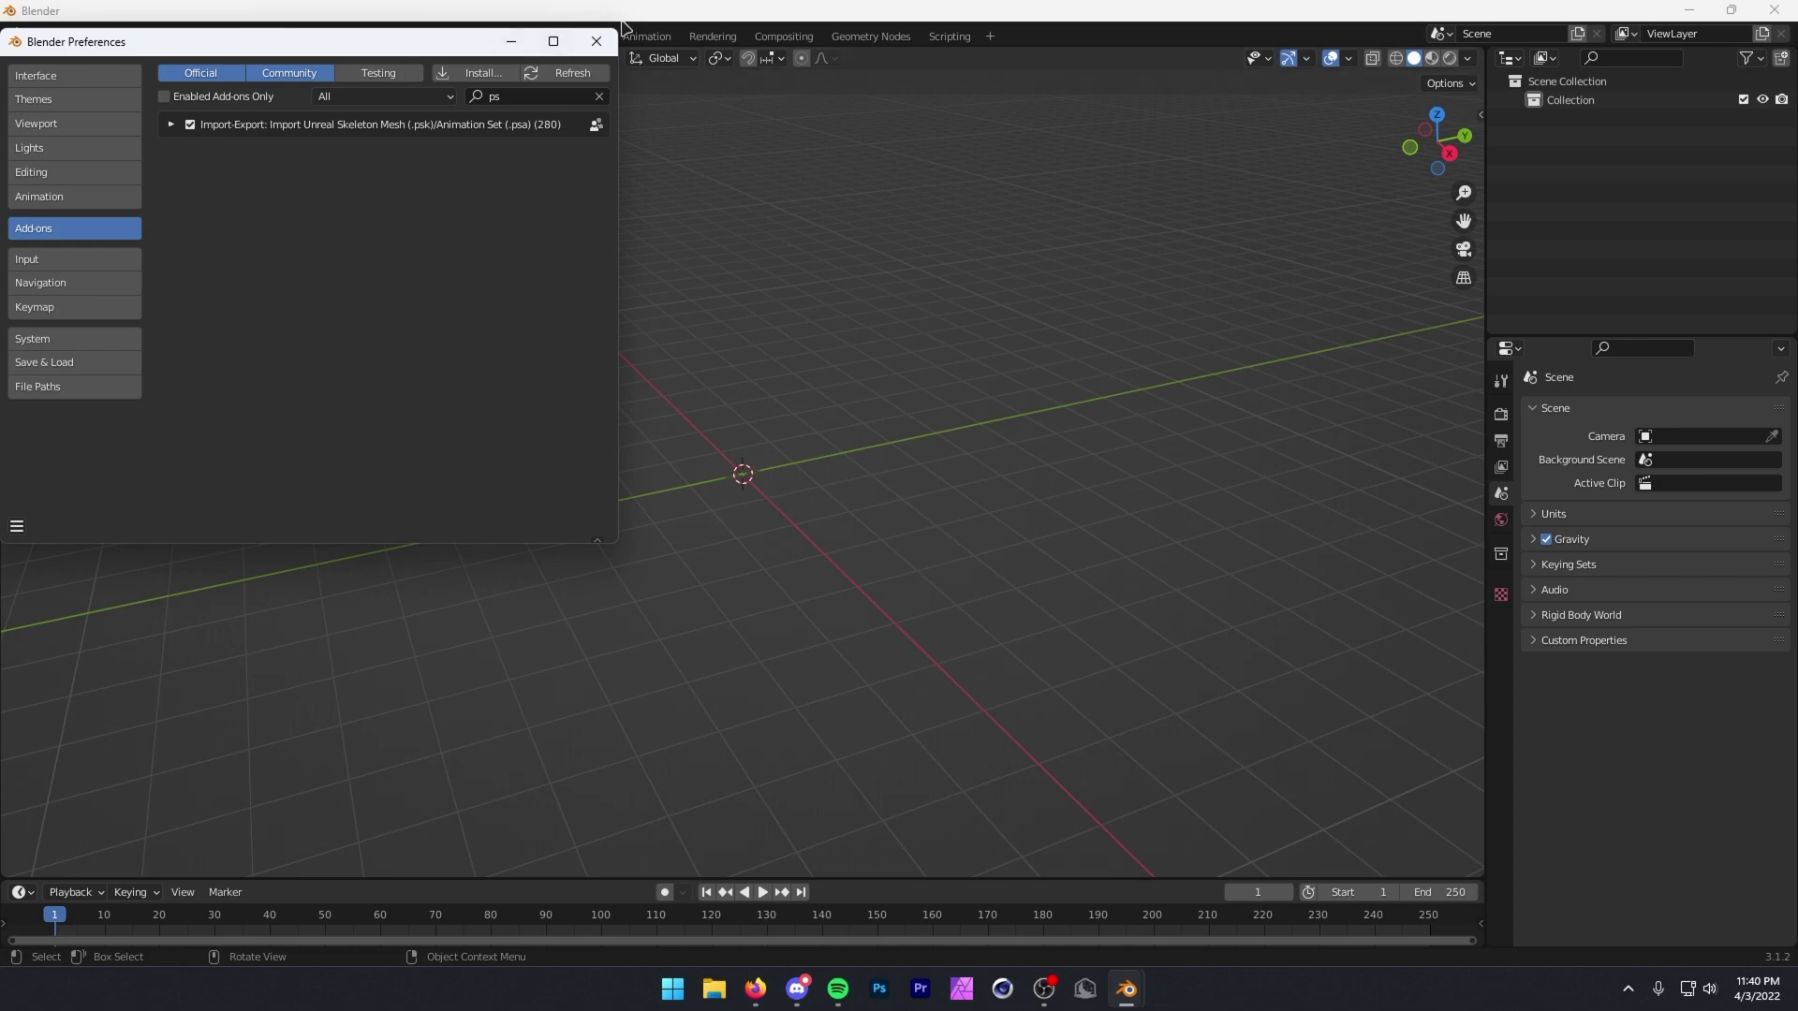
click(596, 42)
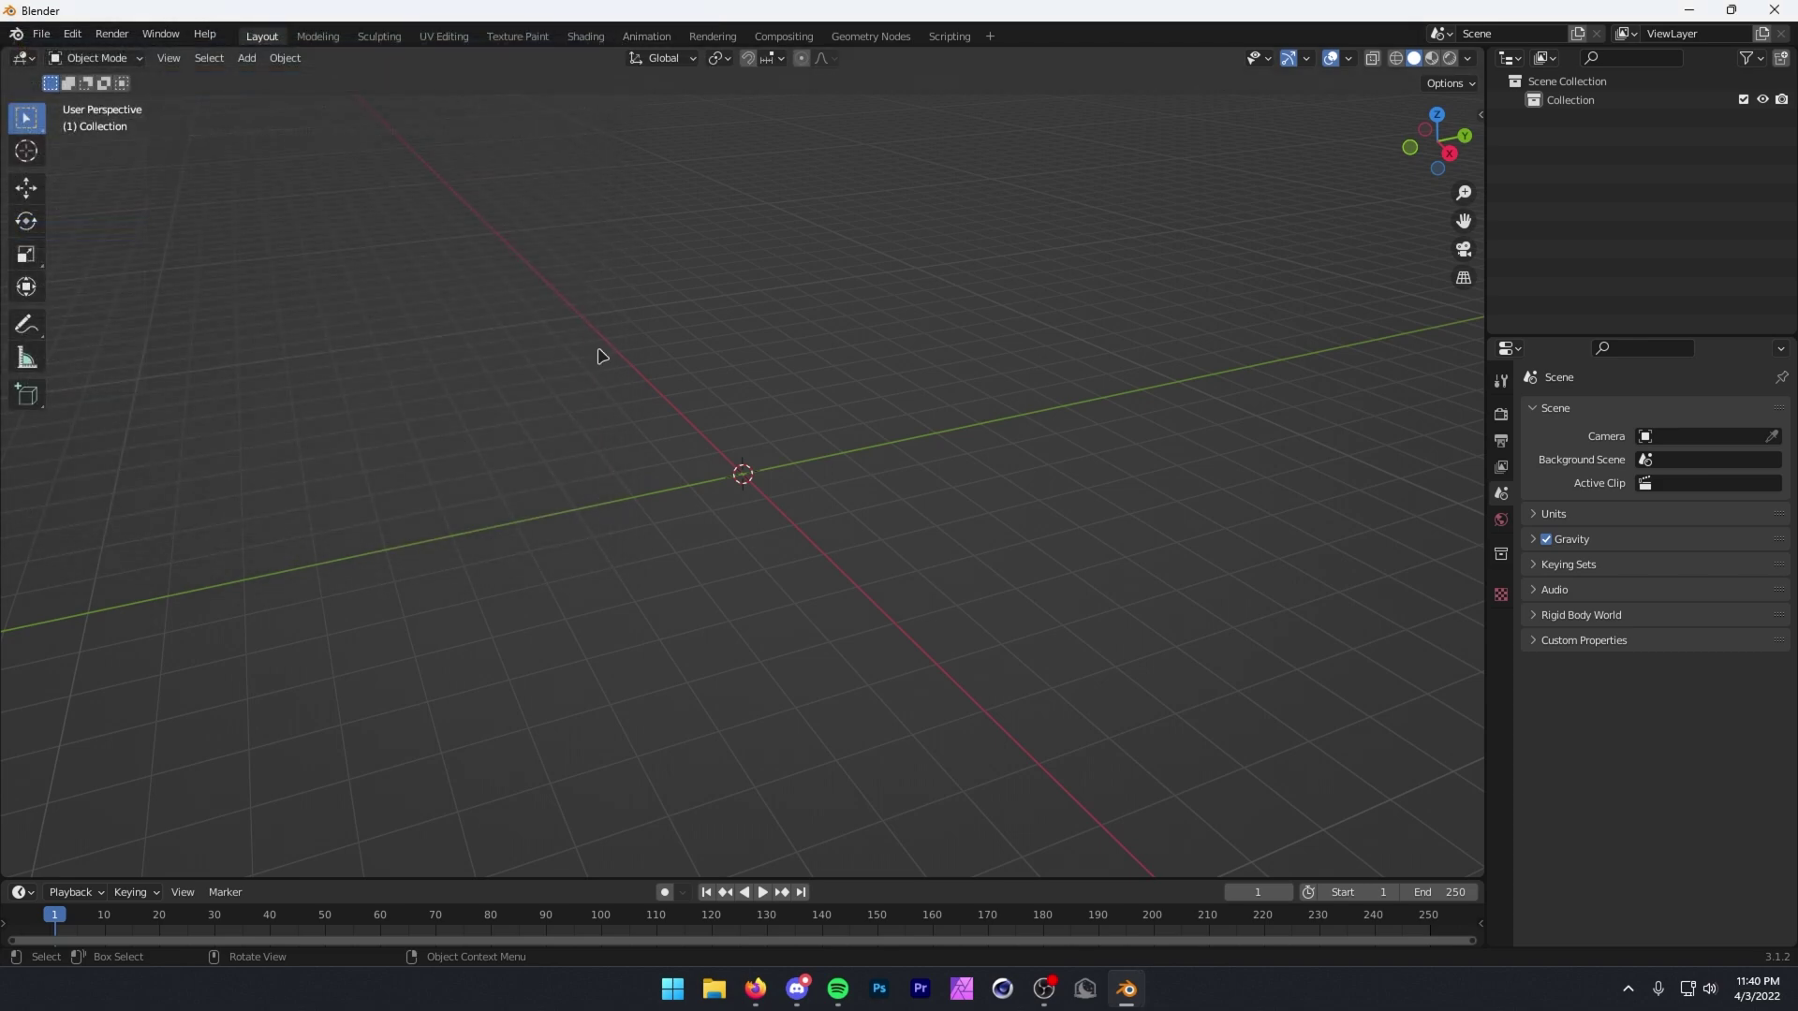
Start a Skeleton Mesh (.psk) import and browse from the GFX bookmark to Porting/Fortnite/Game/Characters/Player/Male/Medium/Bodies.
click(41, 34)
mouse_move(69, 290)
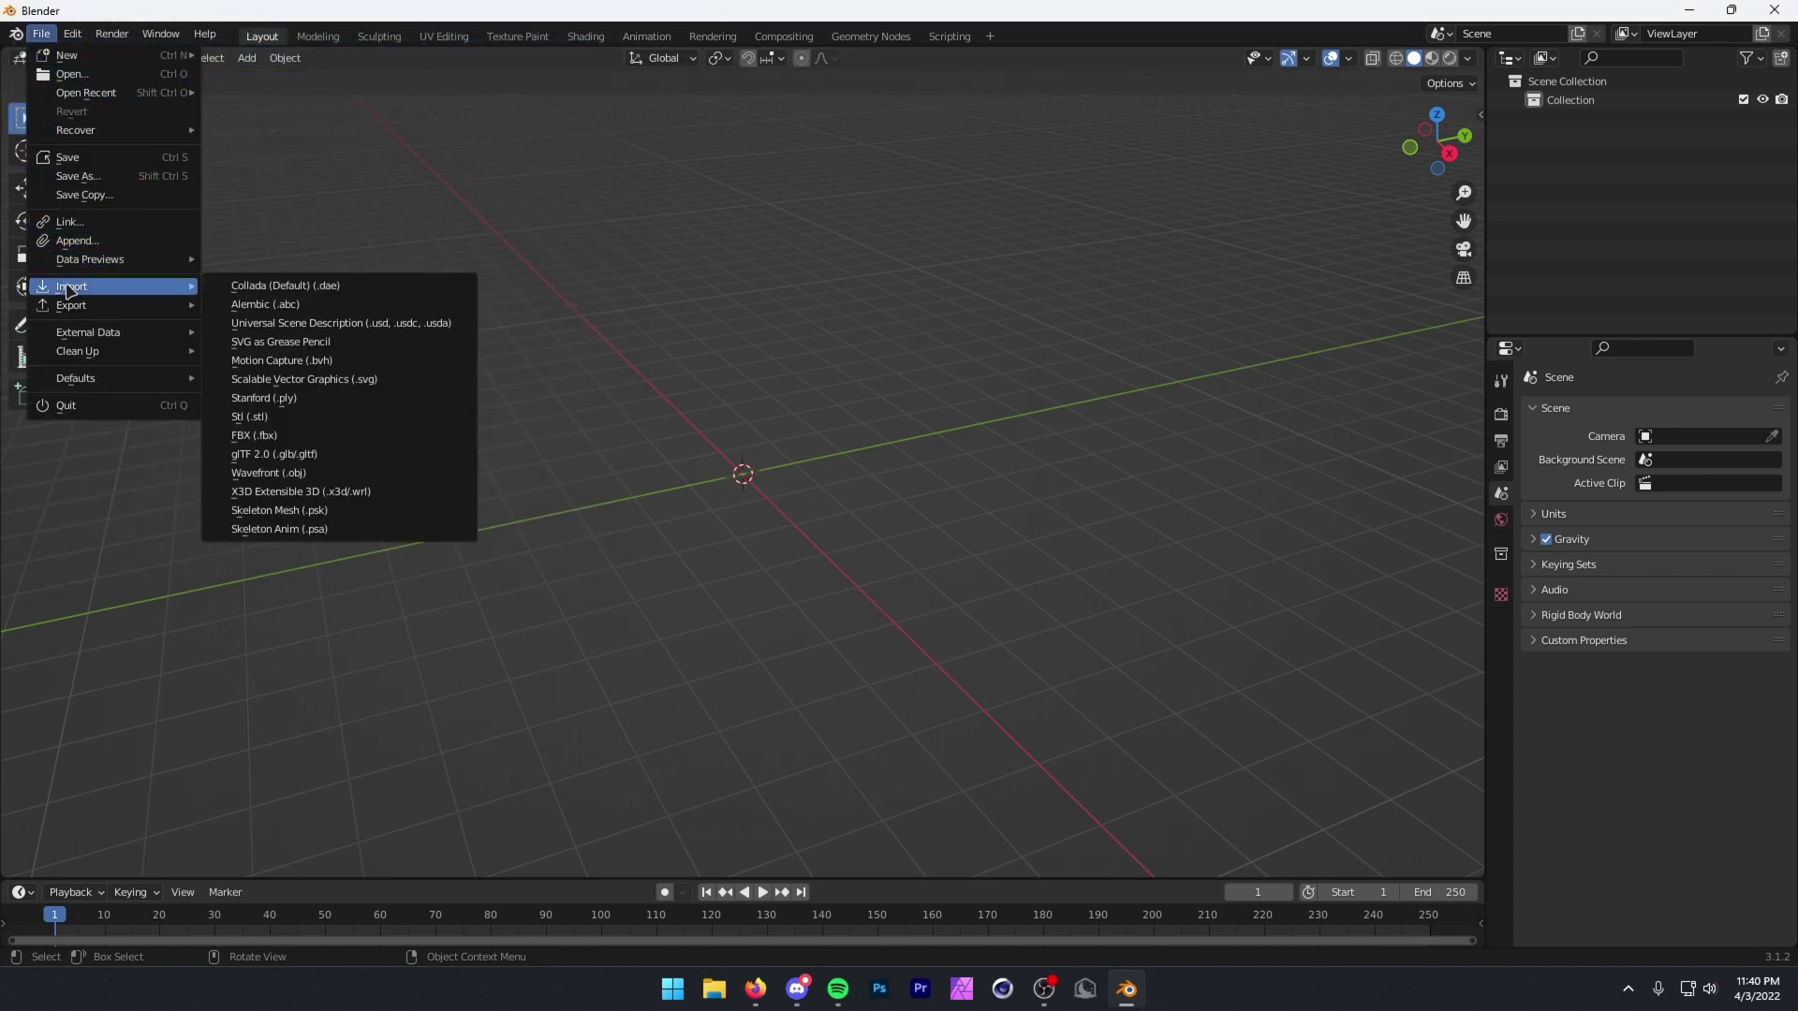
click(352, 512)
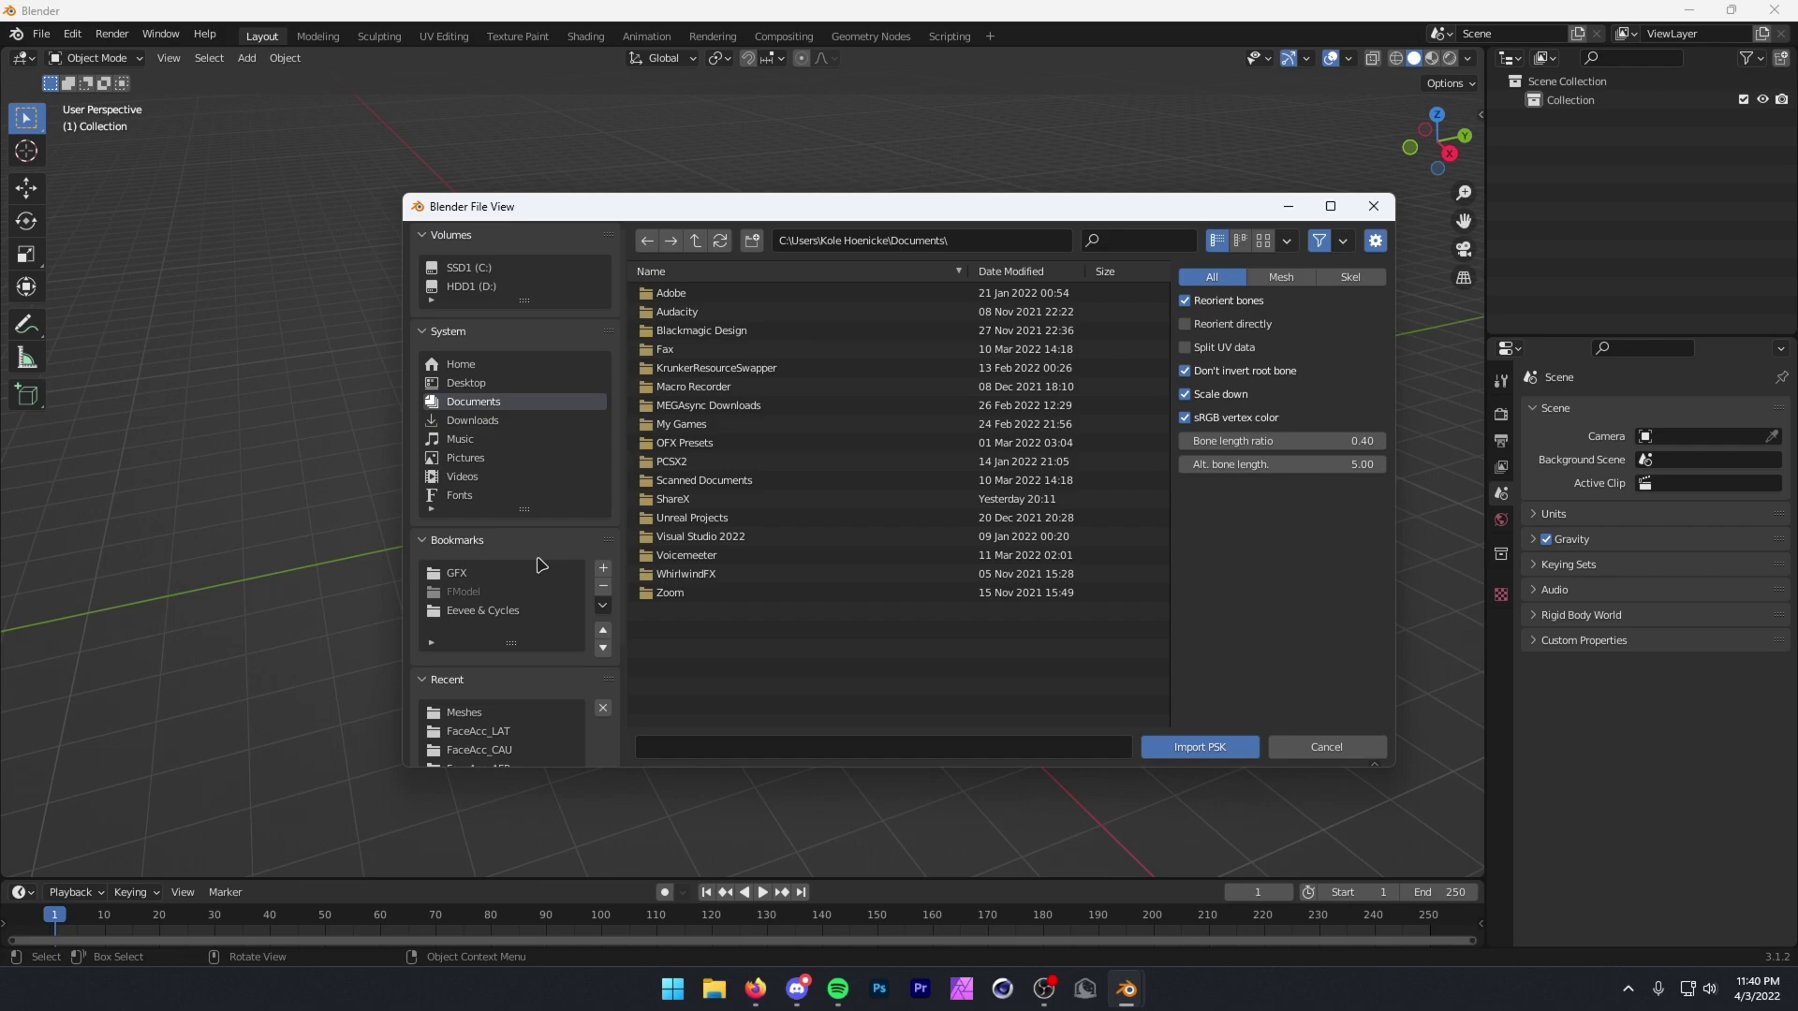
click(458, 575)
double_click(804, 613)
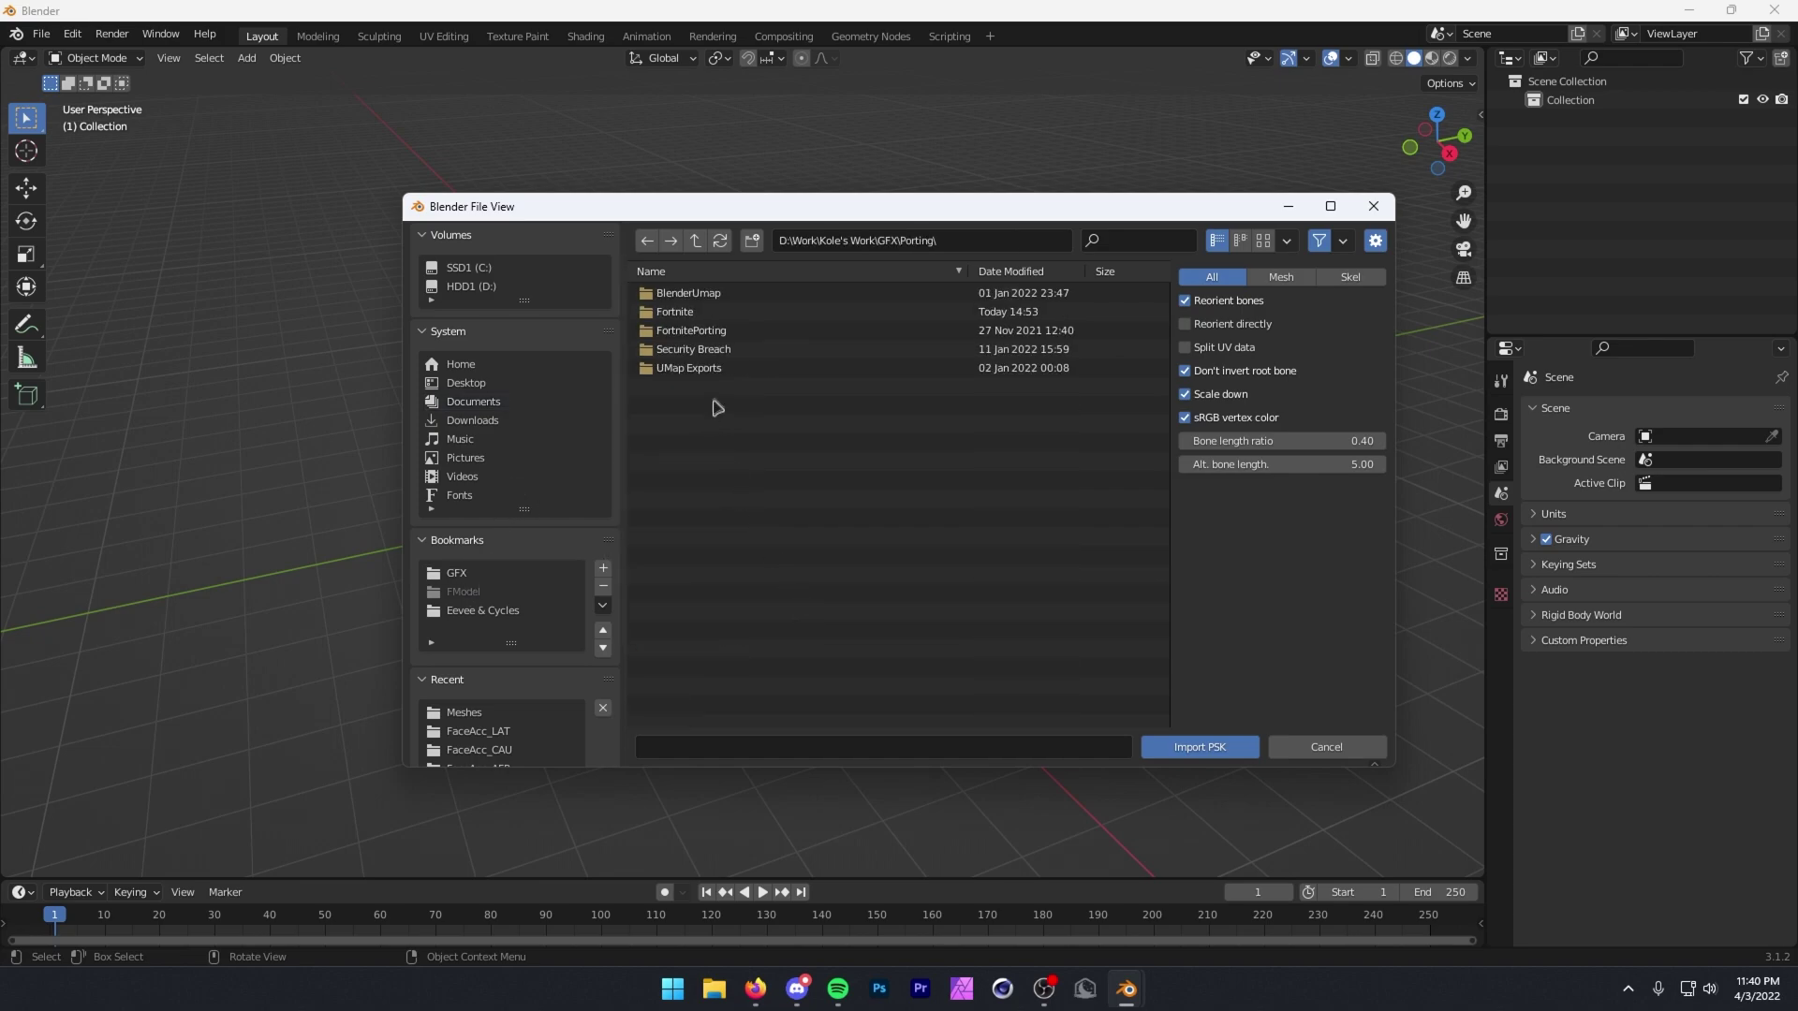
double_click(714, 313)
double_click(712, 316)
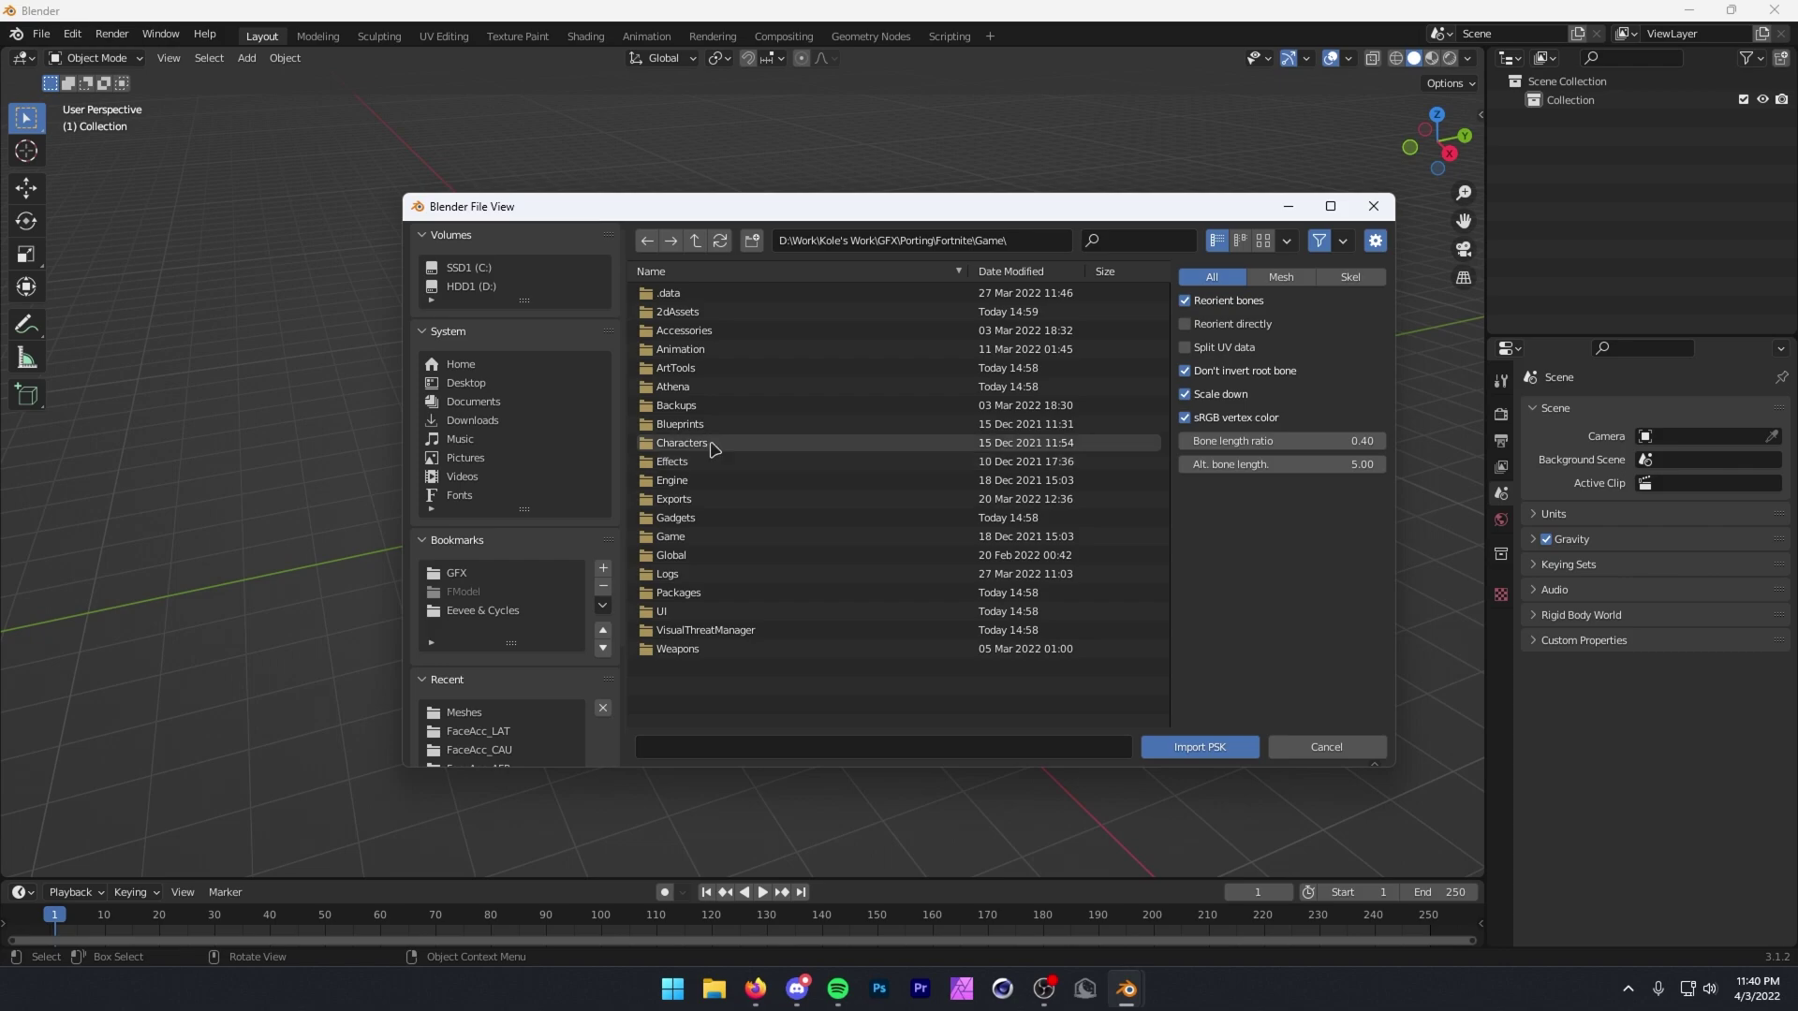
double_click(693, 442)
double_click(693, 330)
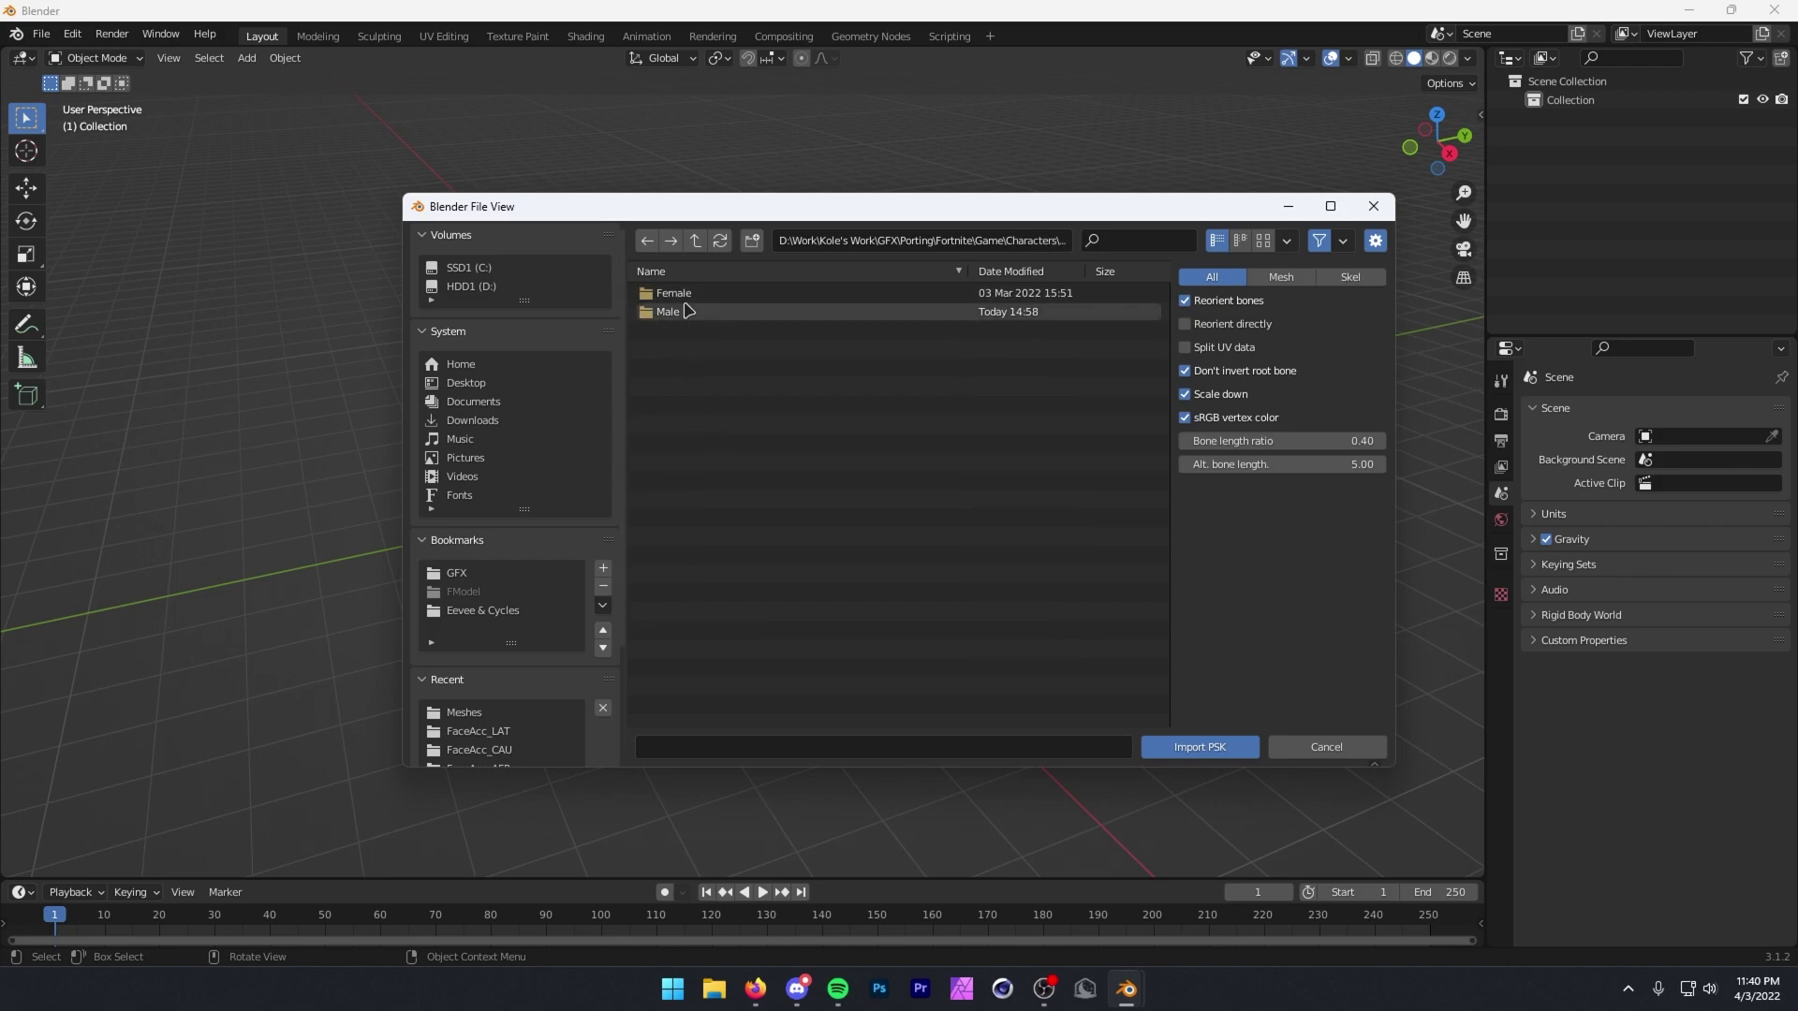
double_click(693, 316)
double_click(691, 317)
double_click(673, 293)
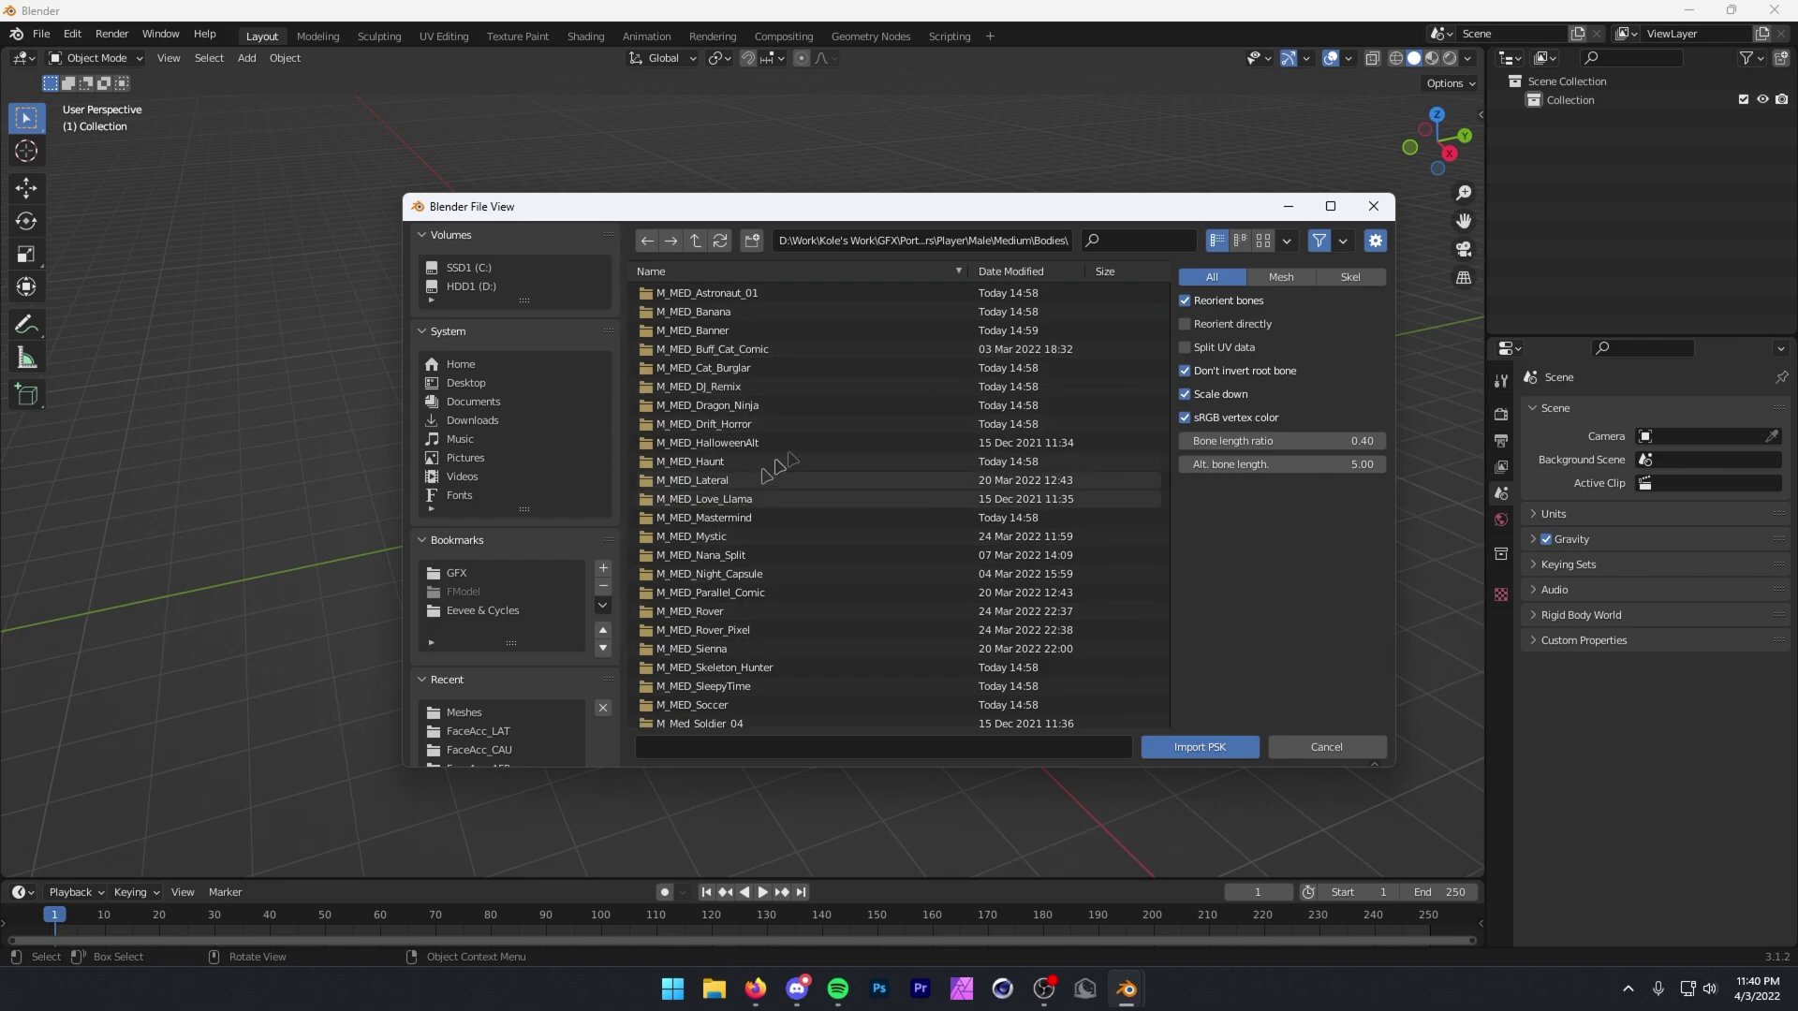
Import M_MED_Mystic.psk from the M_MED_Mystic/Meshes folder with the default import options.
scroll(864, 569, down, 2)
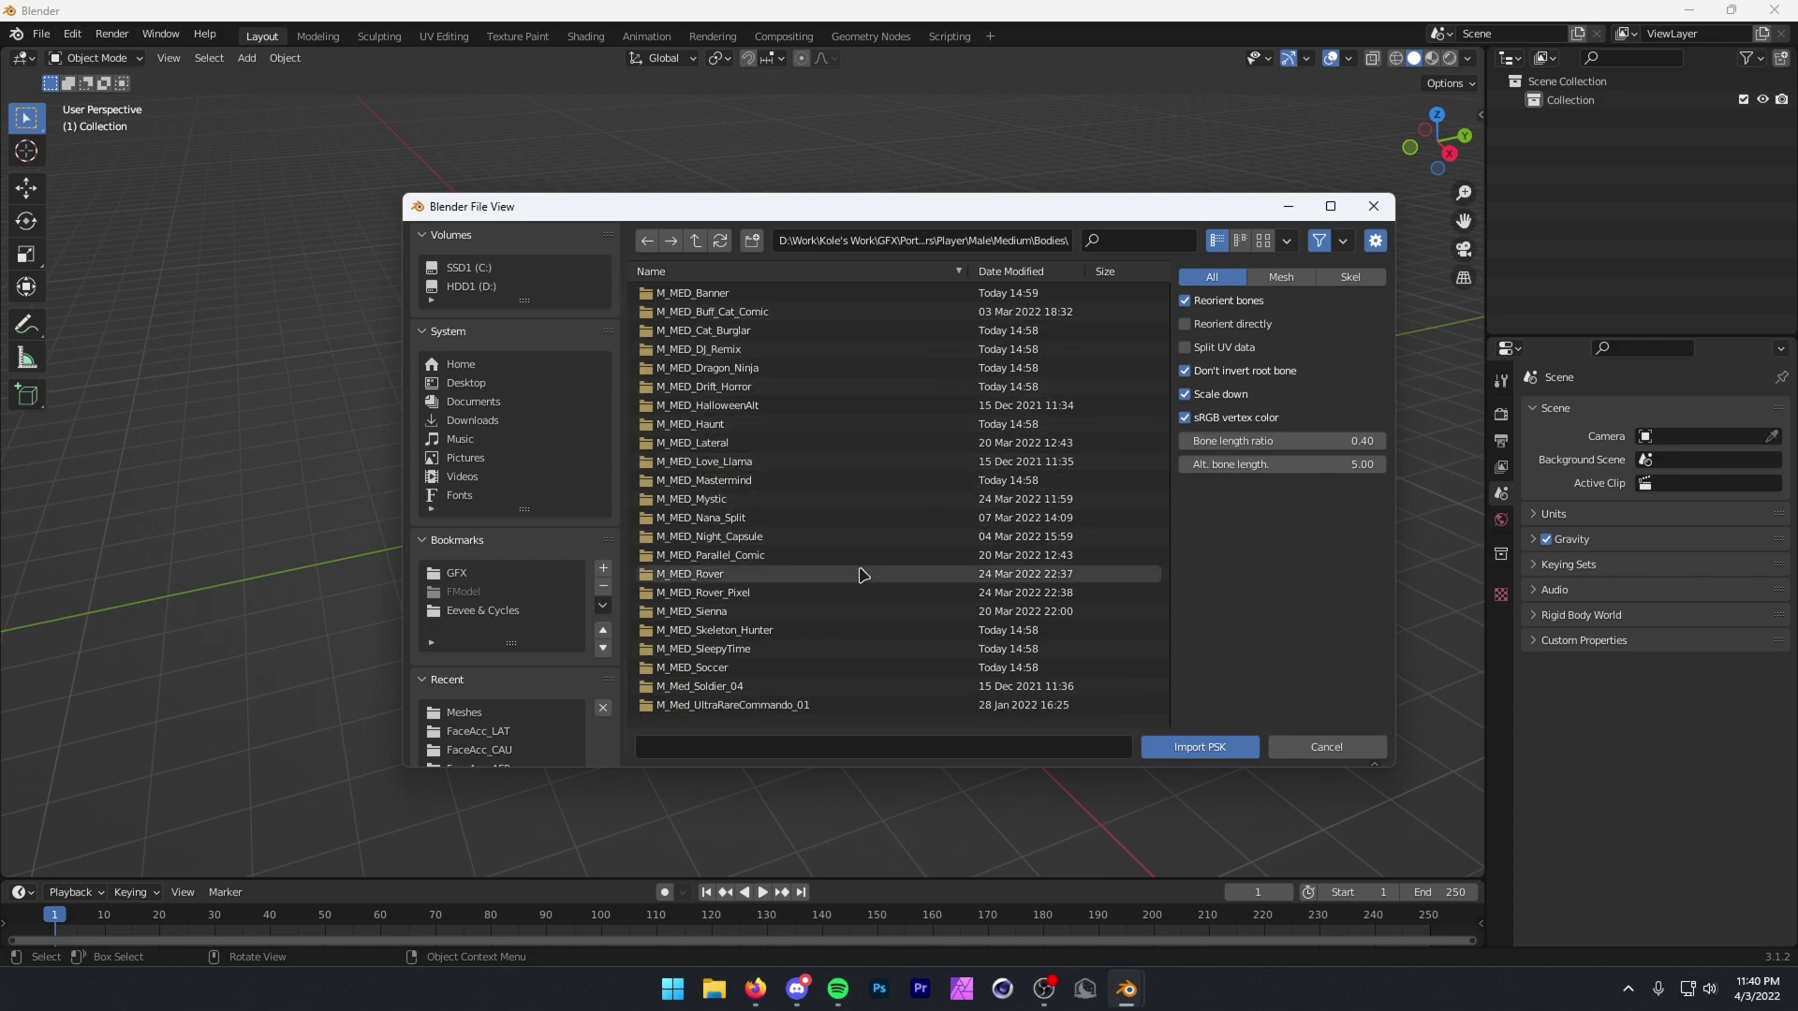
double_click(774, 502)
double_click(675, 312)
click(716, 313)
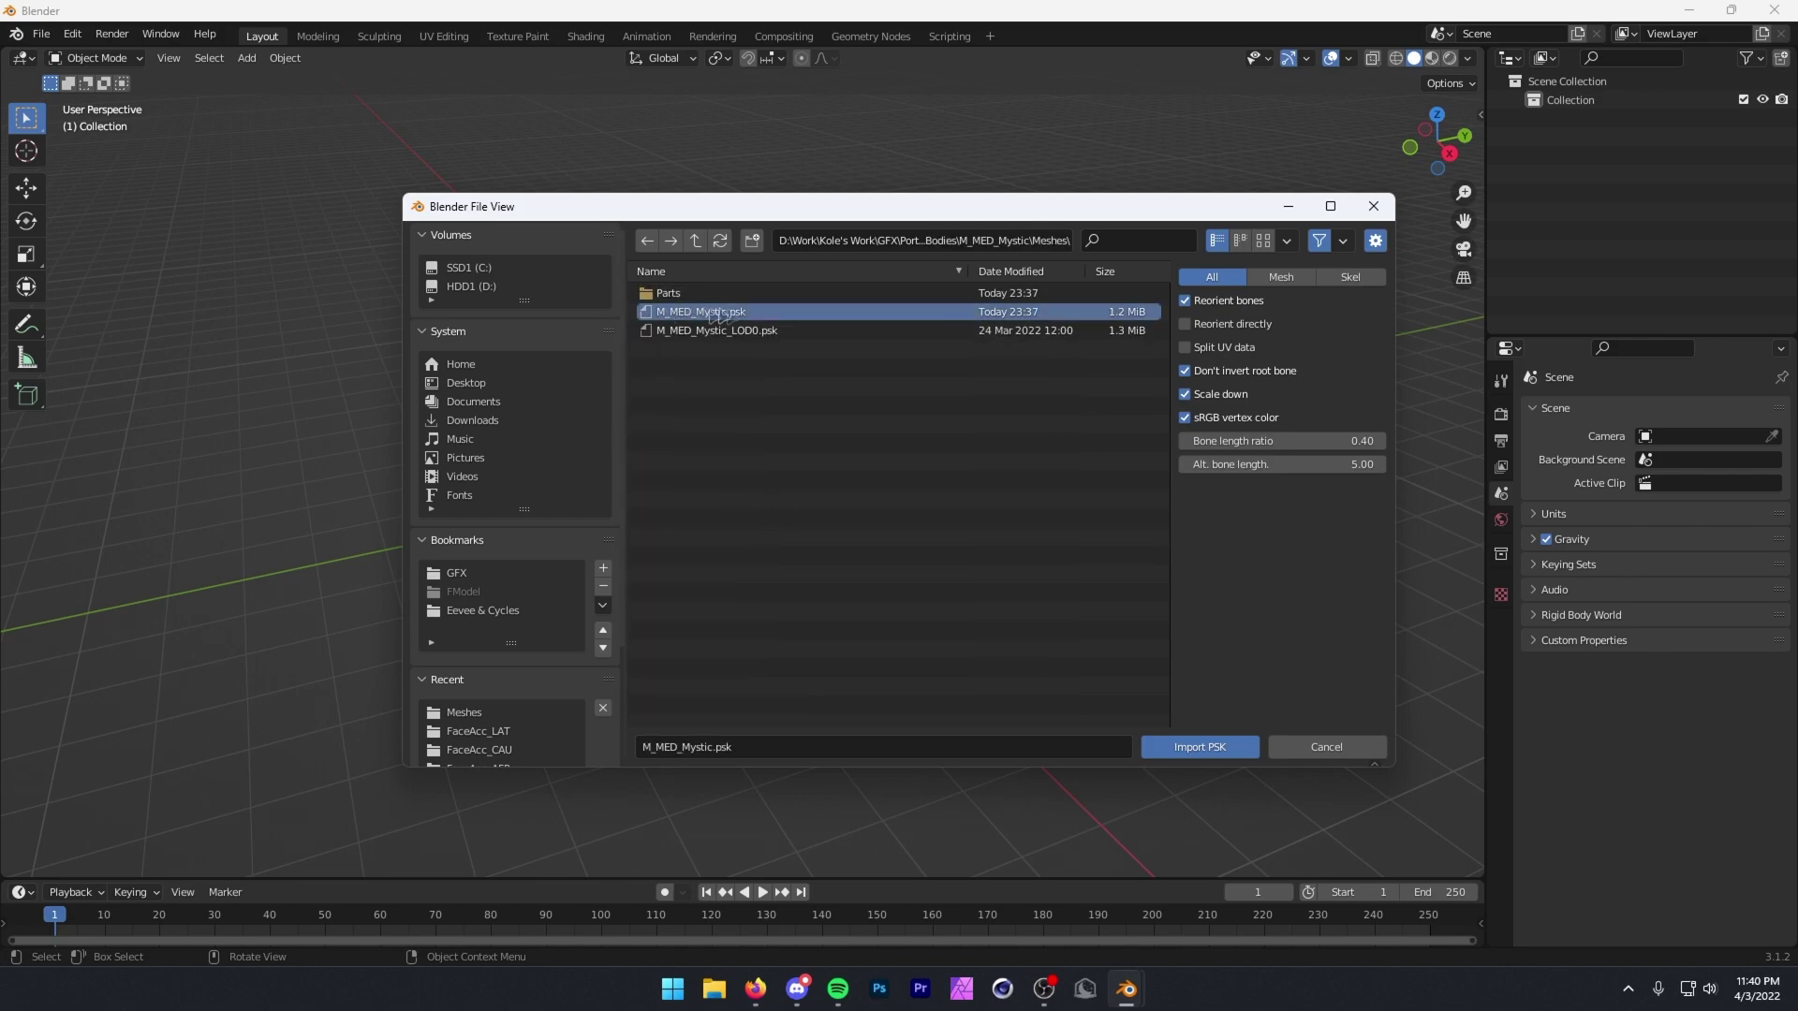
click(740, 332)
click(715, 316)
click(1199, 747)
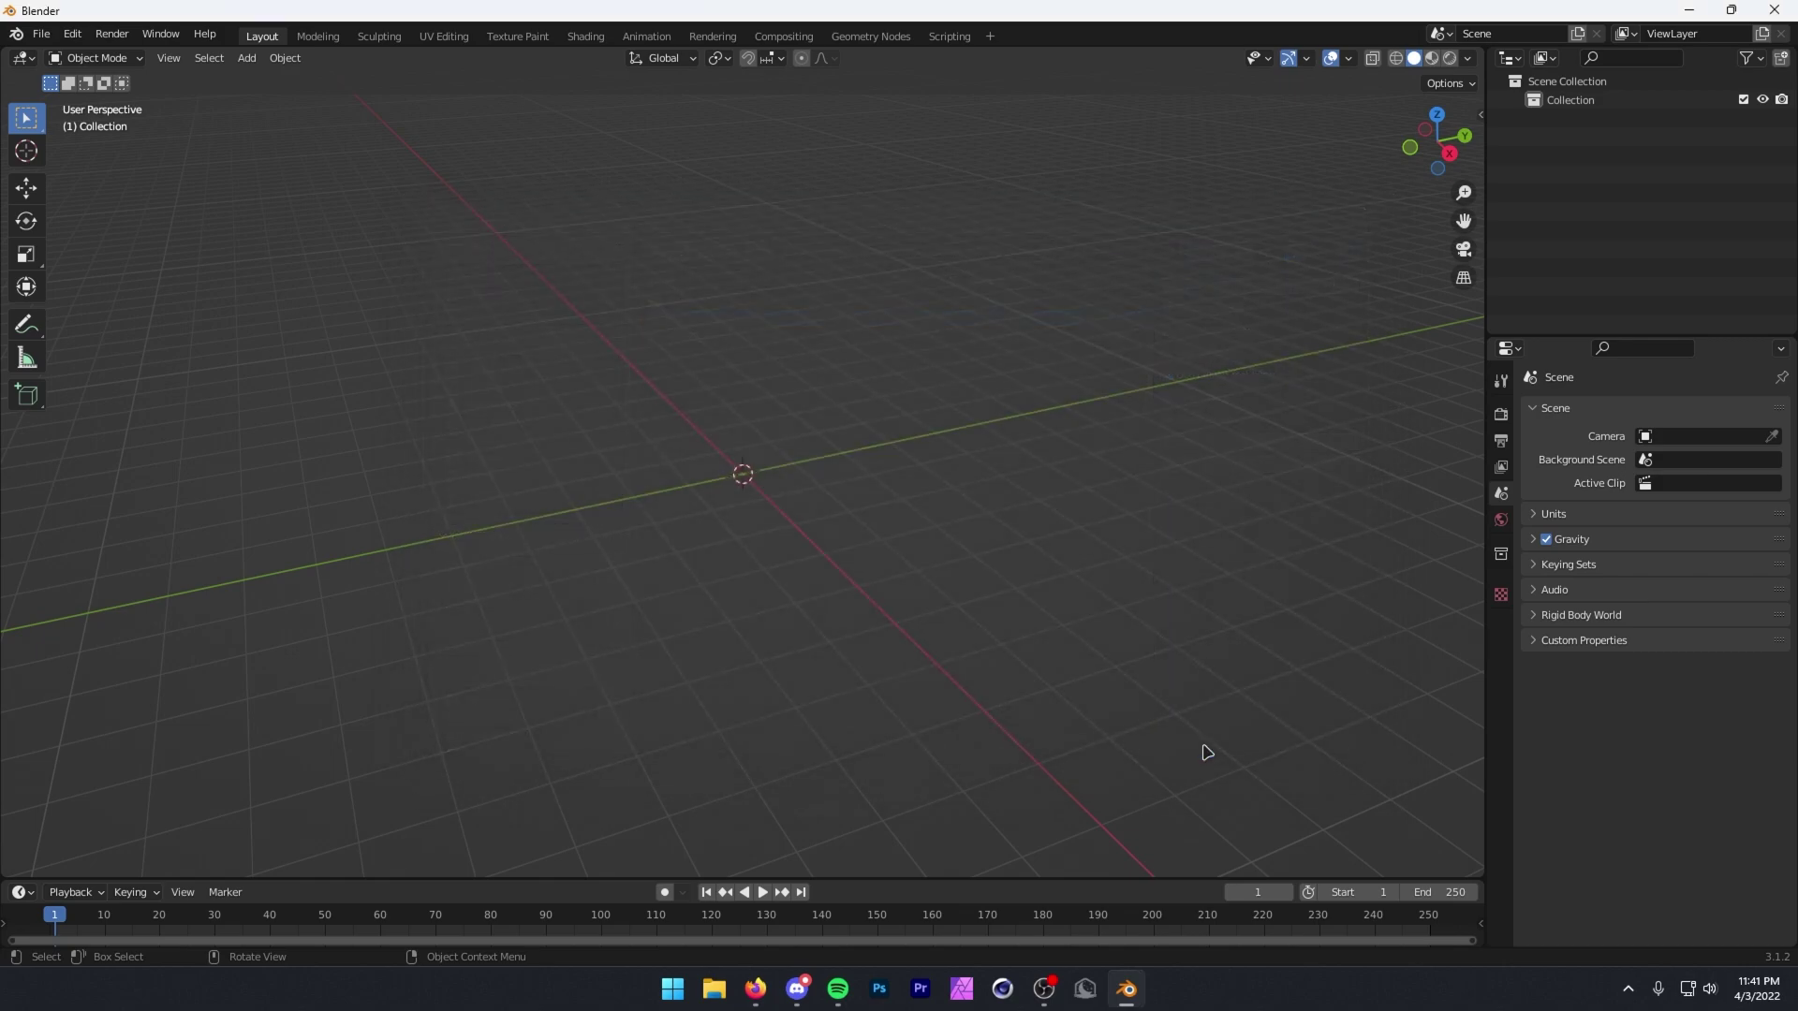
click(1047, 566)
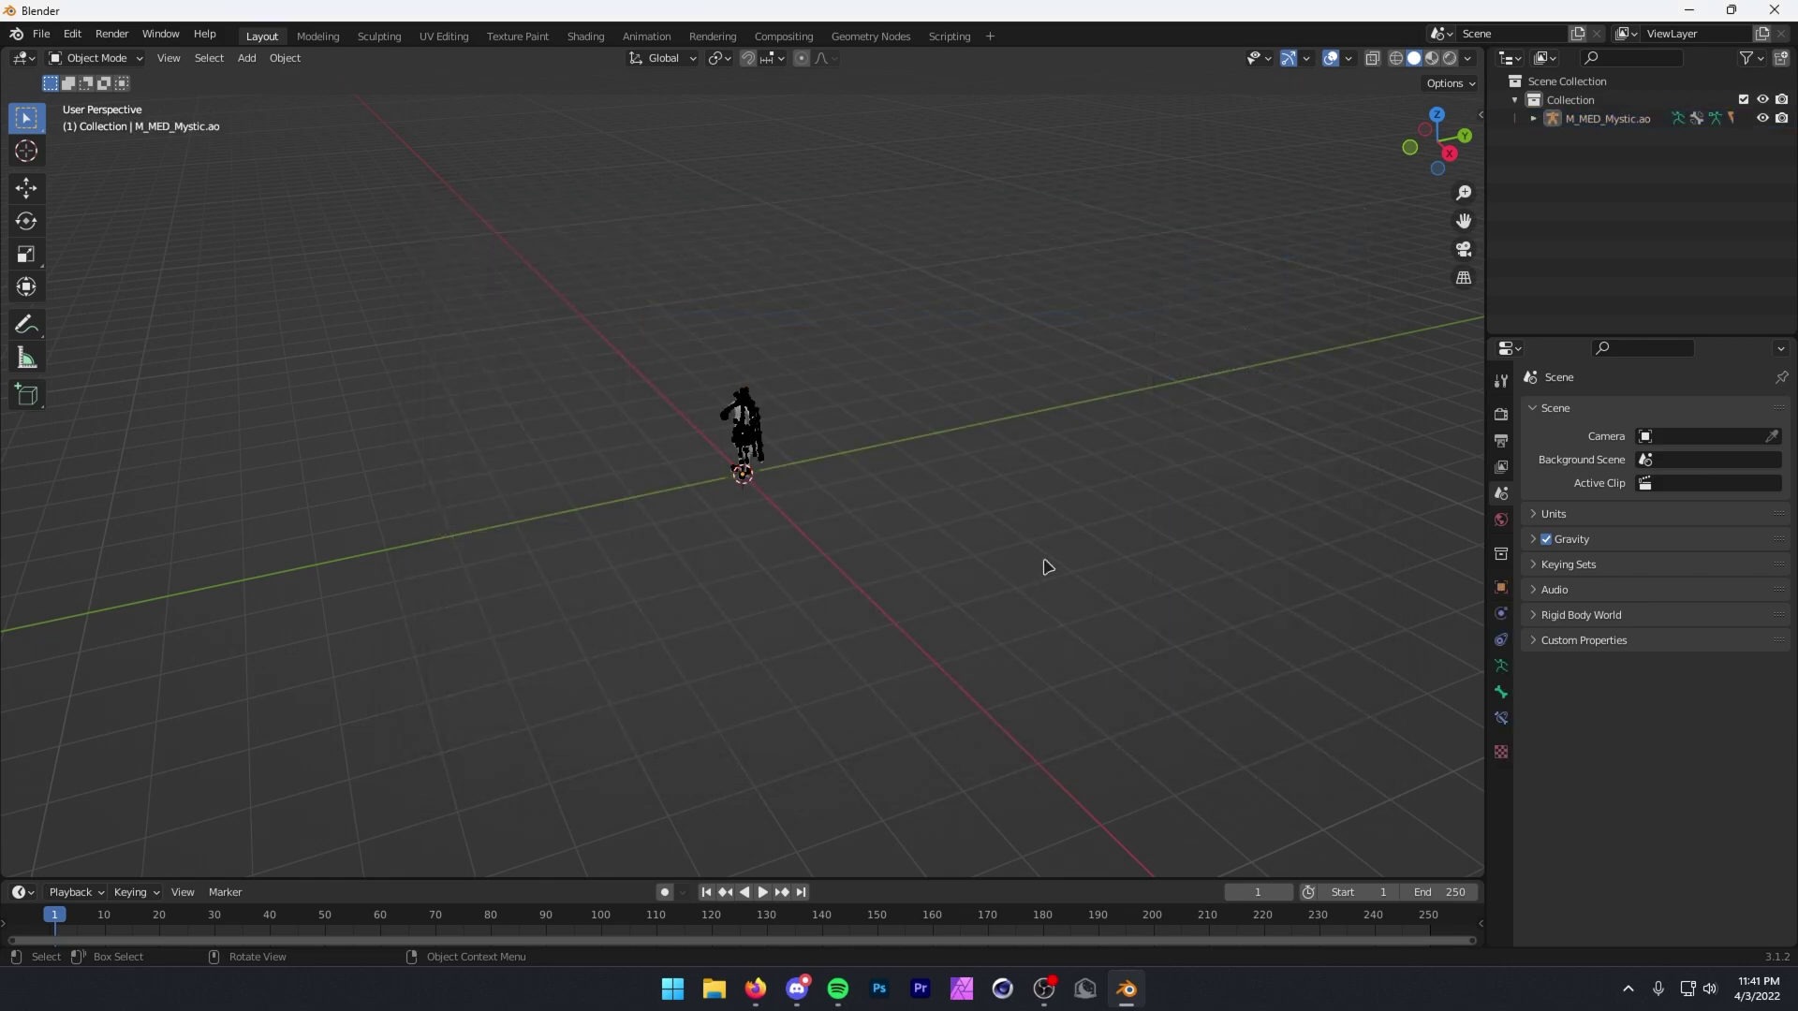
Import the skeleton mesh M_MED_Mystic_FaceAcc.psk from the Meshes/Parts folder of M_MED_Mystic.
click(41, 36)
mouse_move(71, 287)
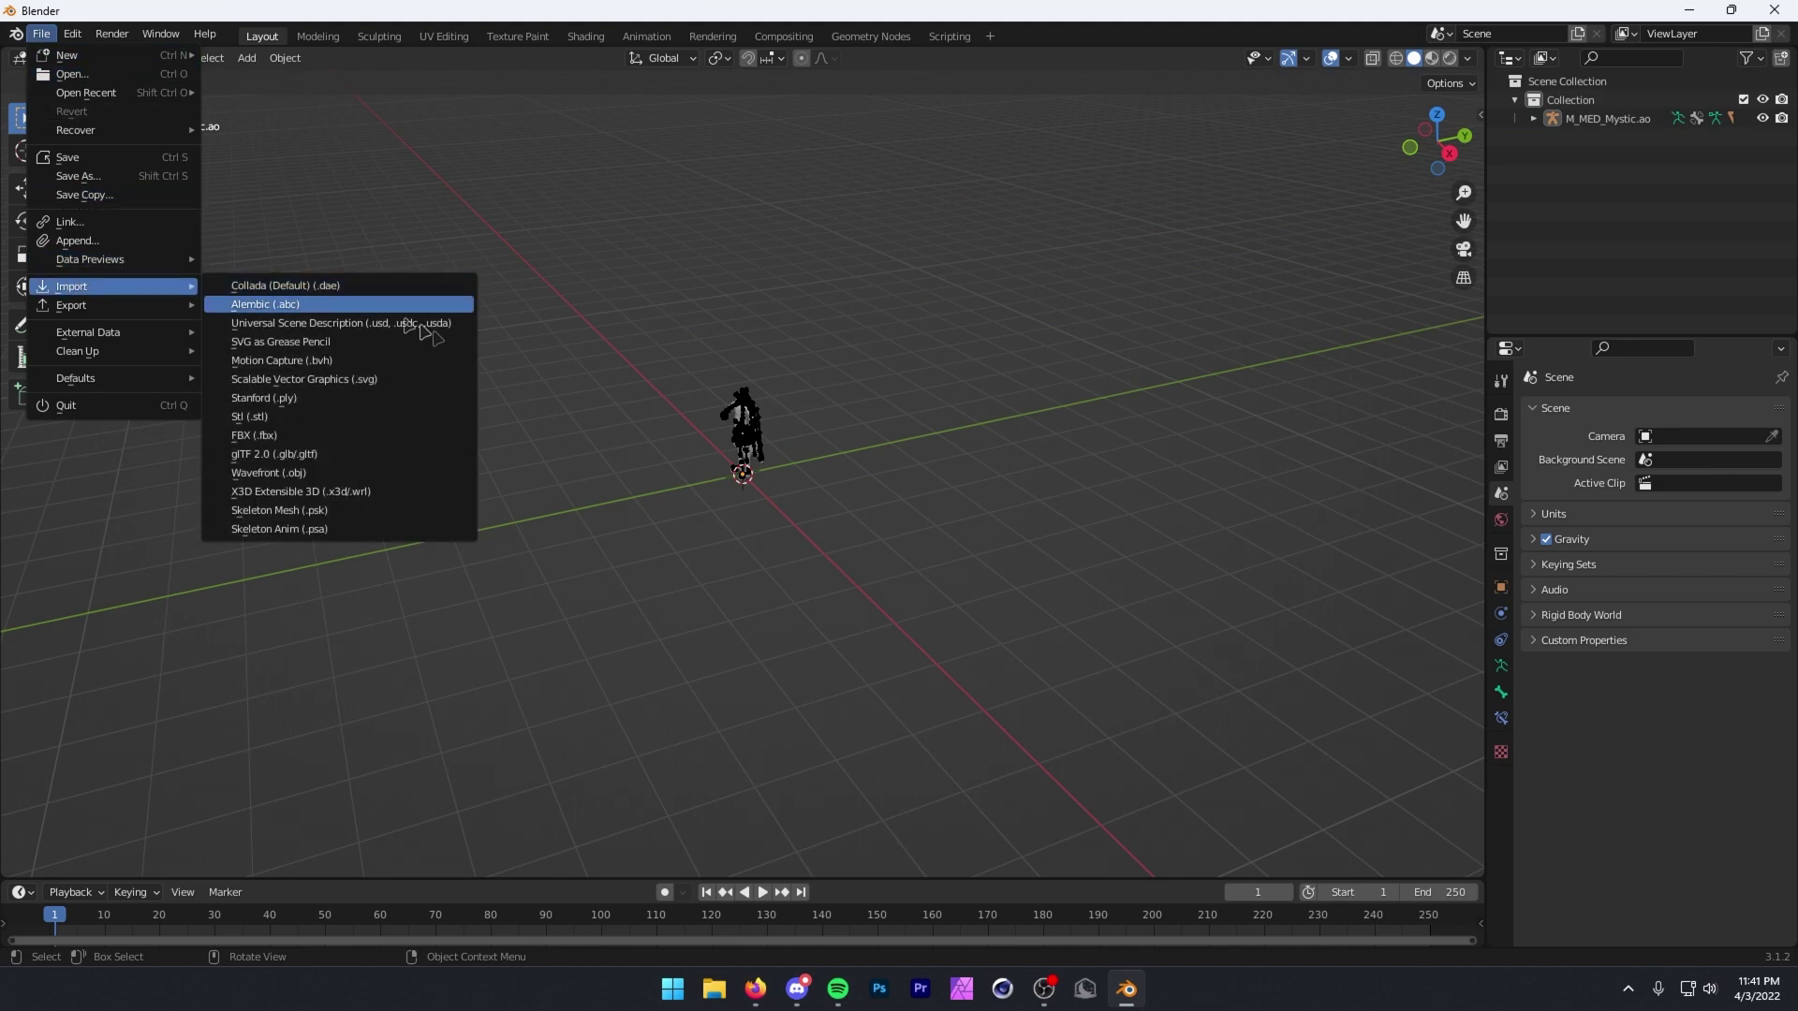
click(413, 511)
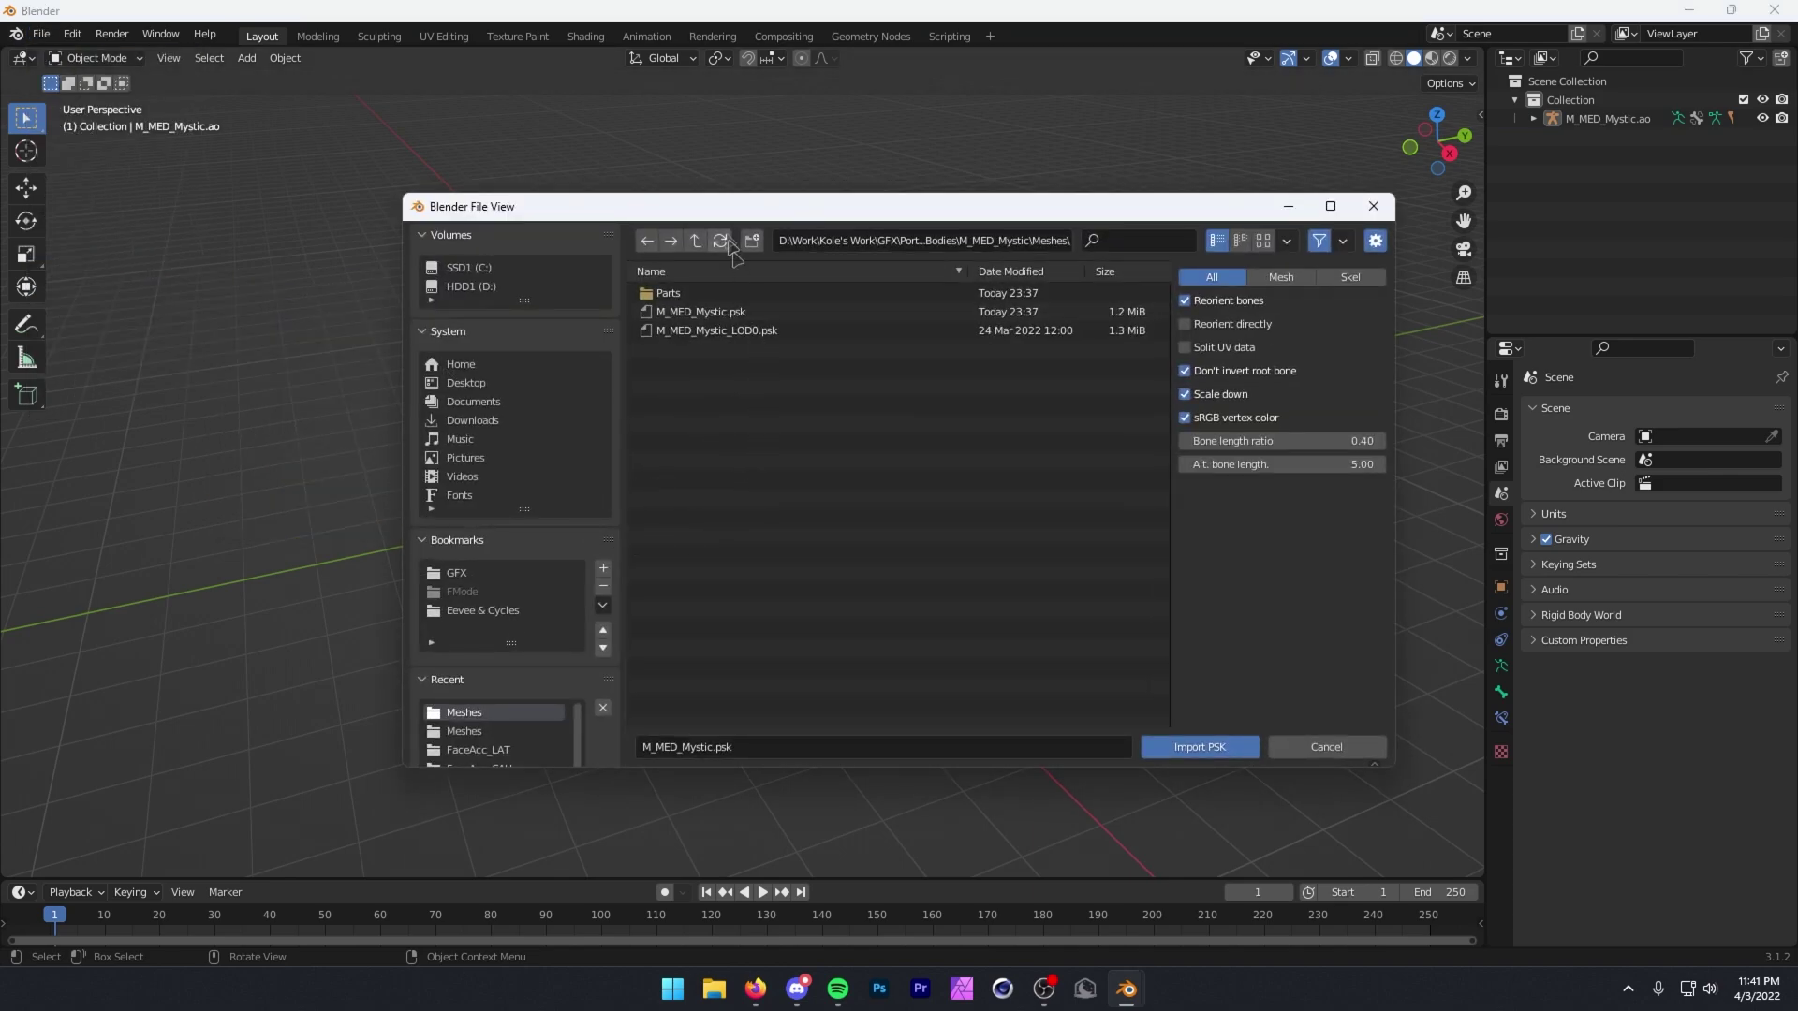
click(710, 292)
click(709, 293)
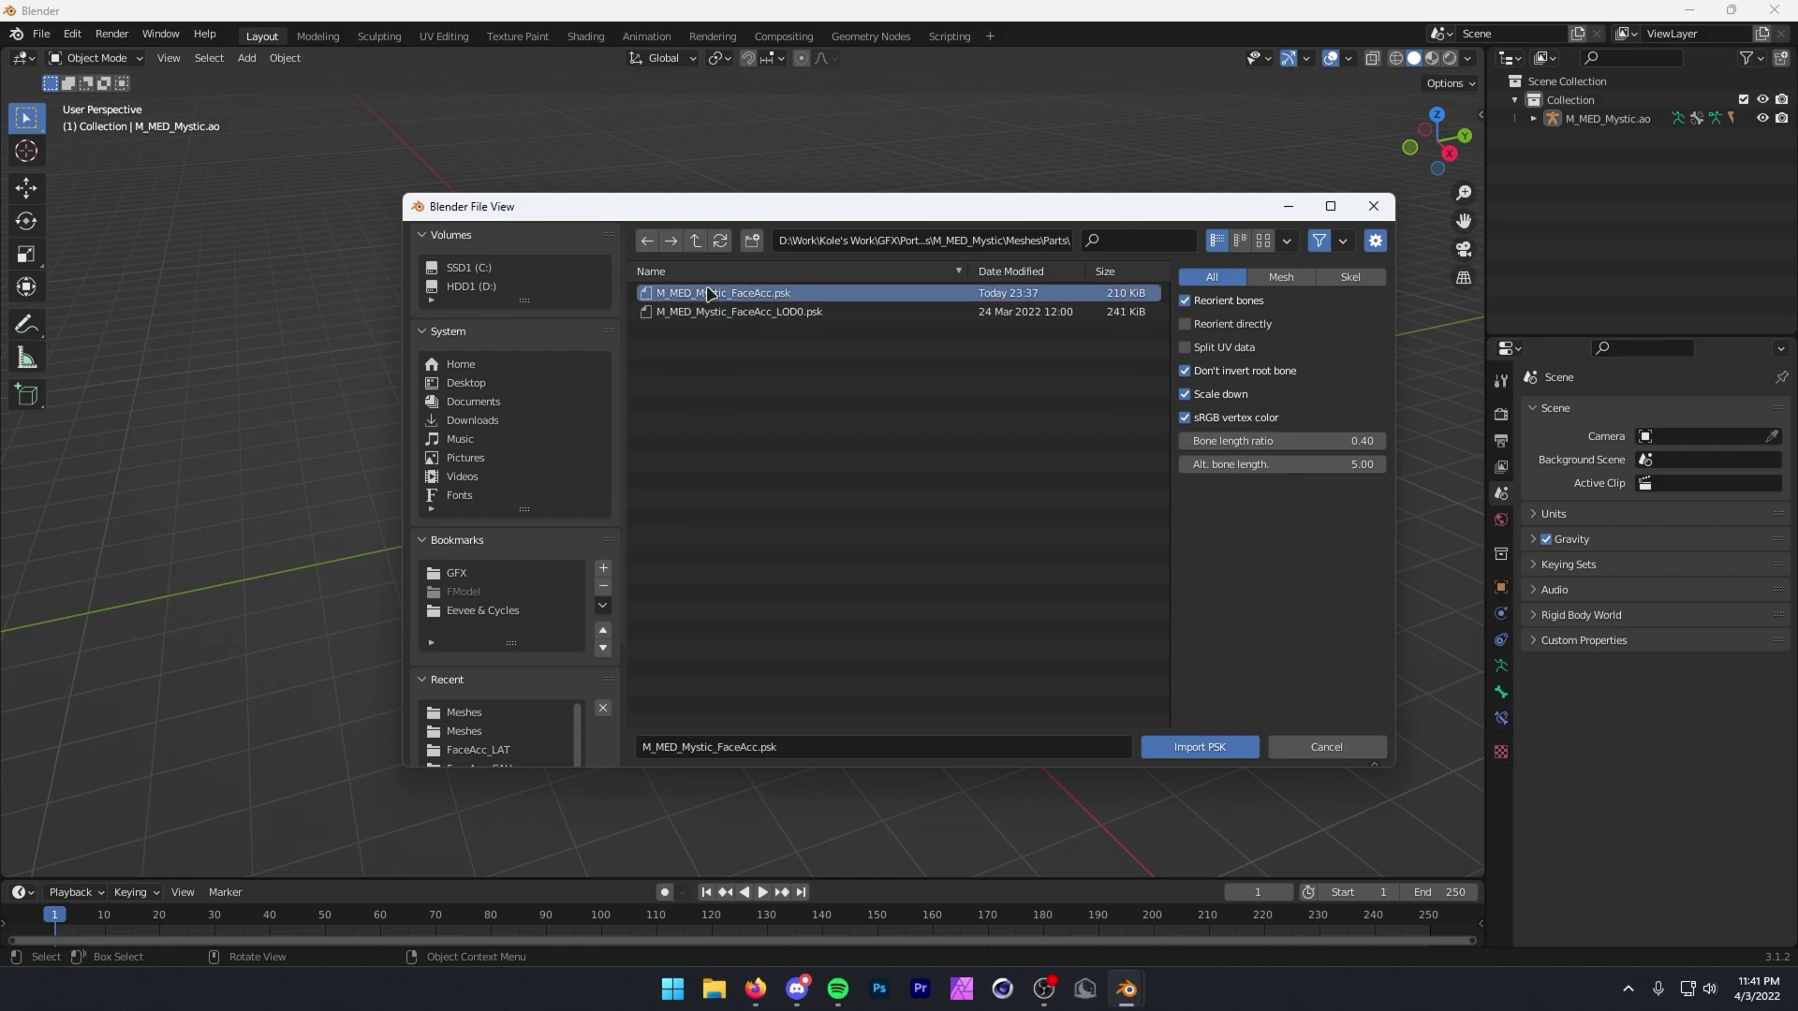
click(1200, 746)
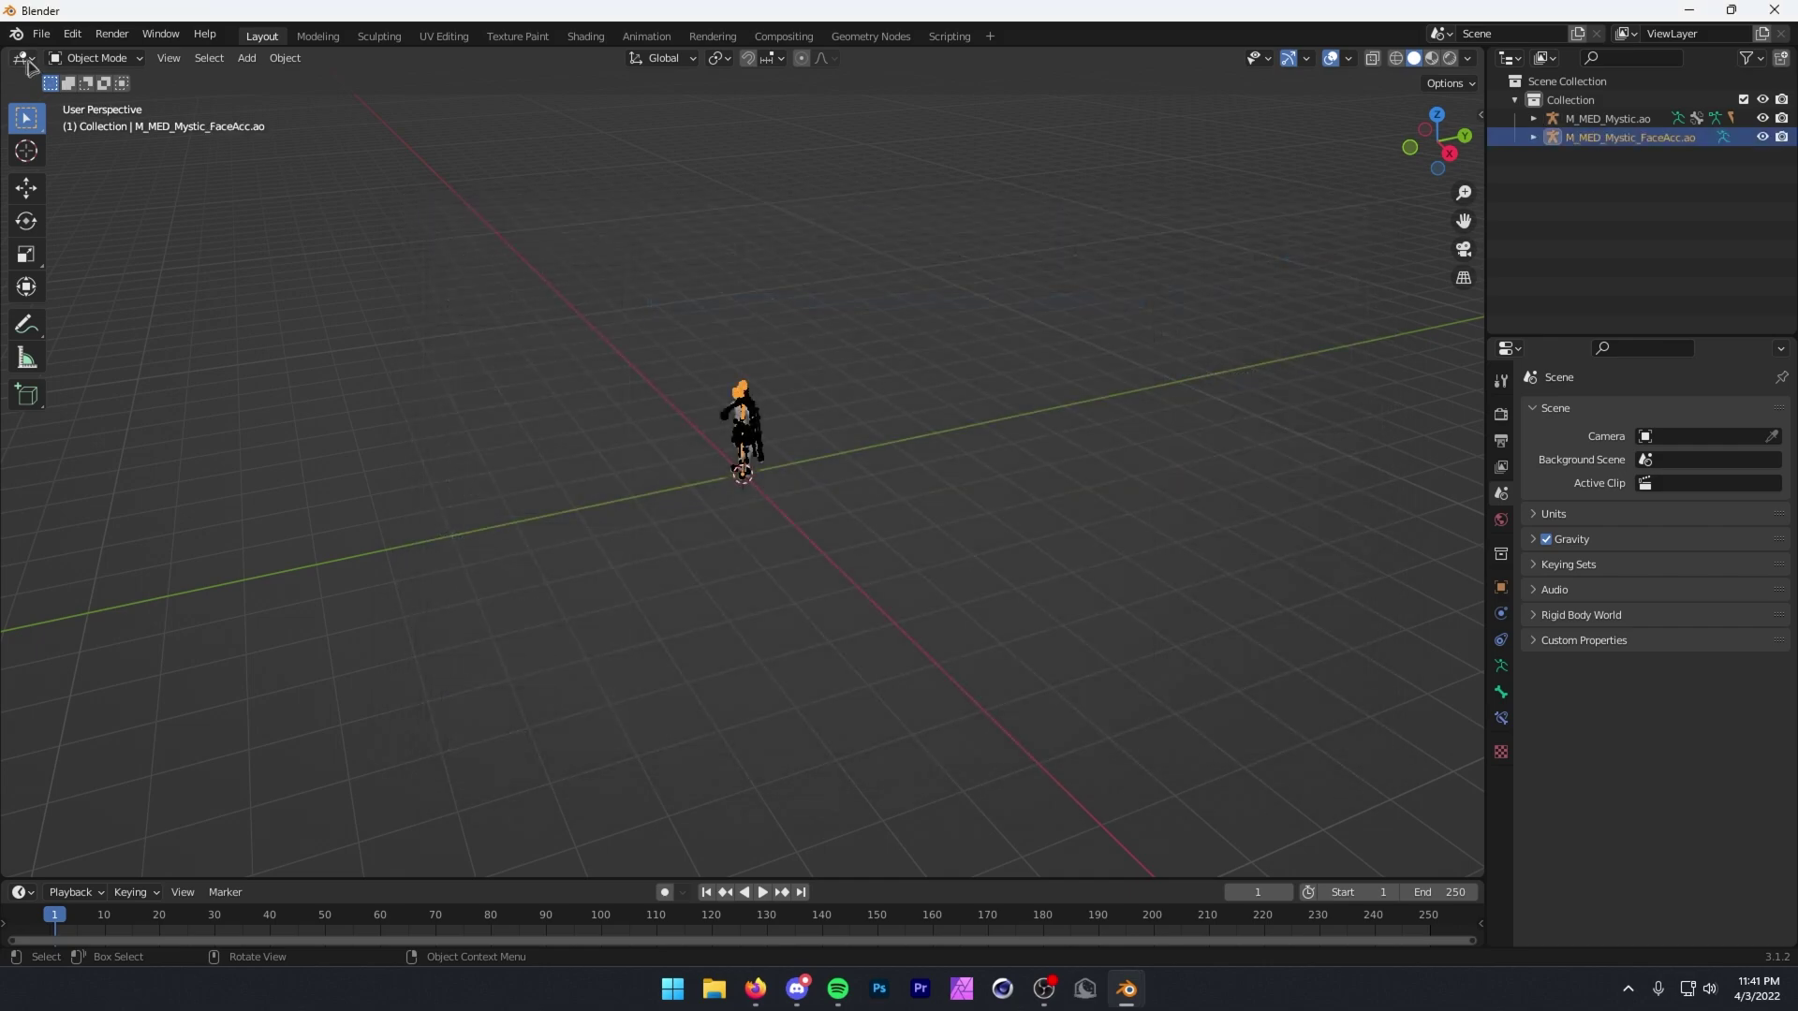
Import the Male_Medium_Mystic_Head skeleton mesh from the Medium/Heads/M_MED_Mystic_Head/Meshes folder.
click(41, 34)
mouse_move(111, 292)
click(367, 510)
click(697, 239)
click(697, 240)
click(697, 240)
click(697, 240)
double_click(689, 312)
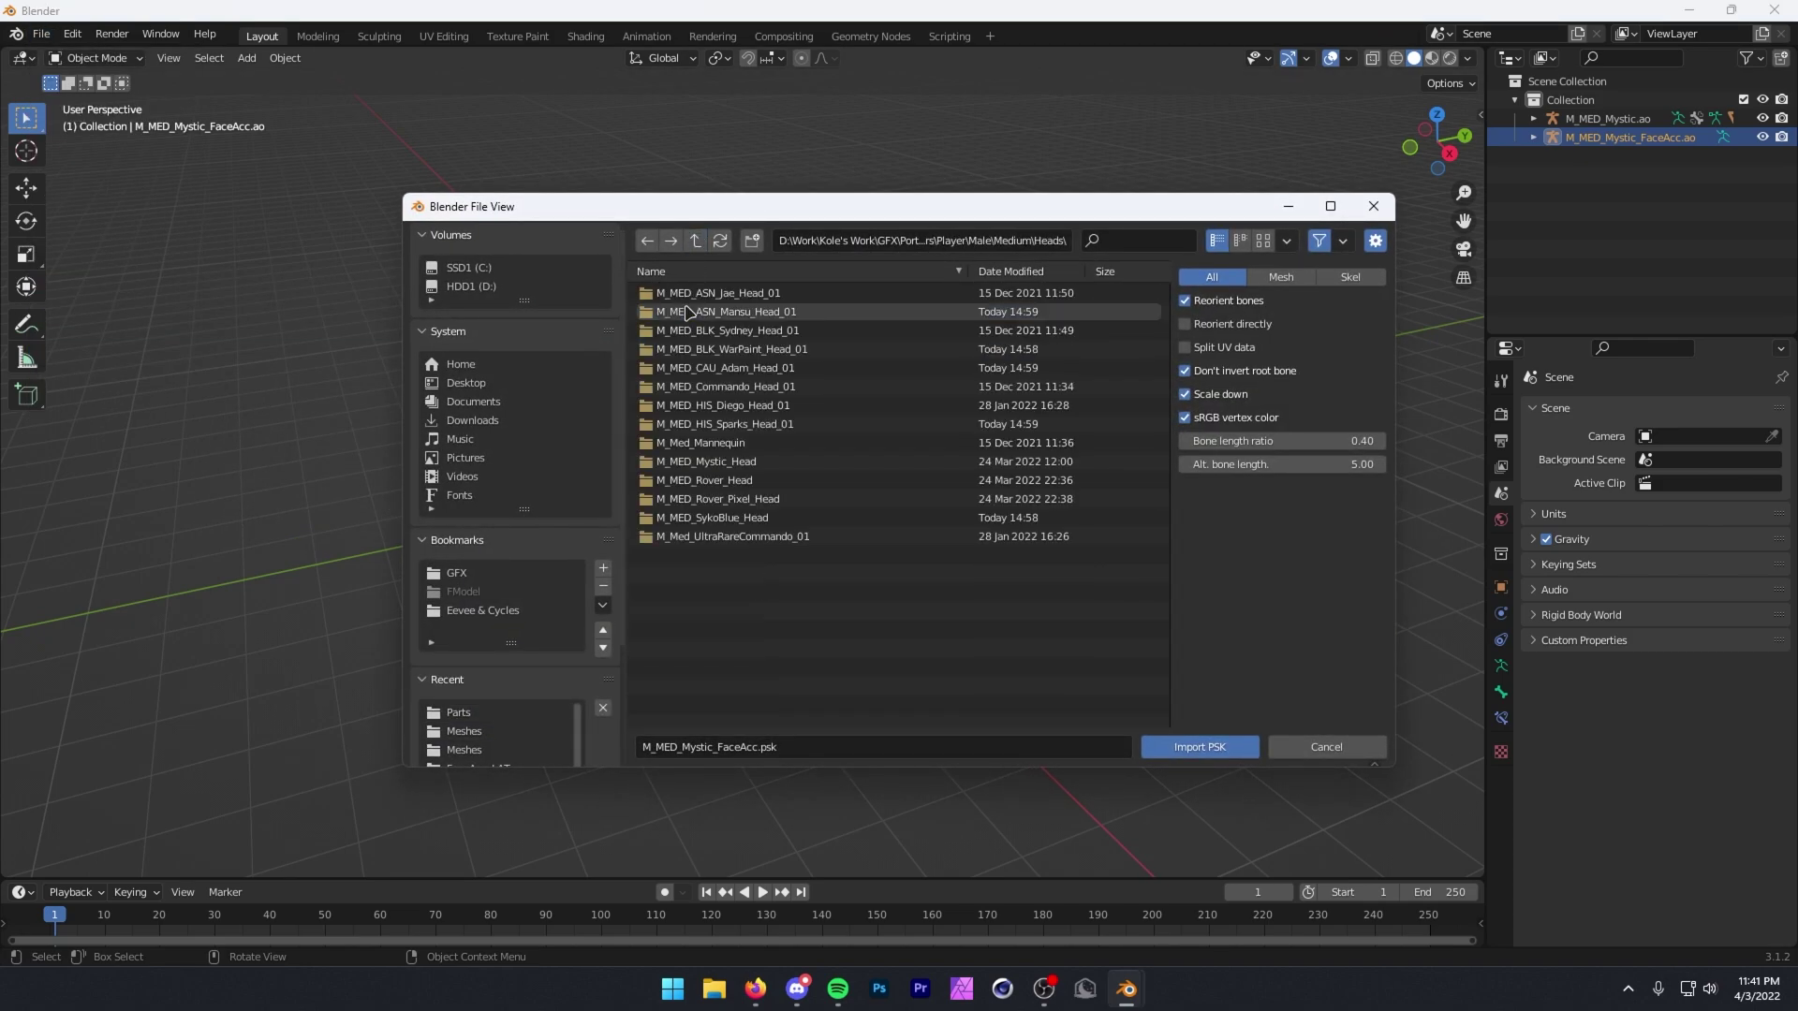
double_click(697, 461)
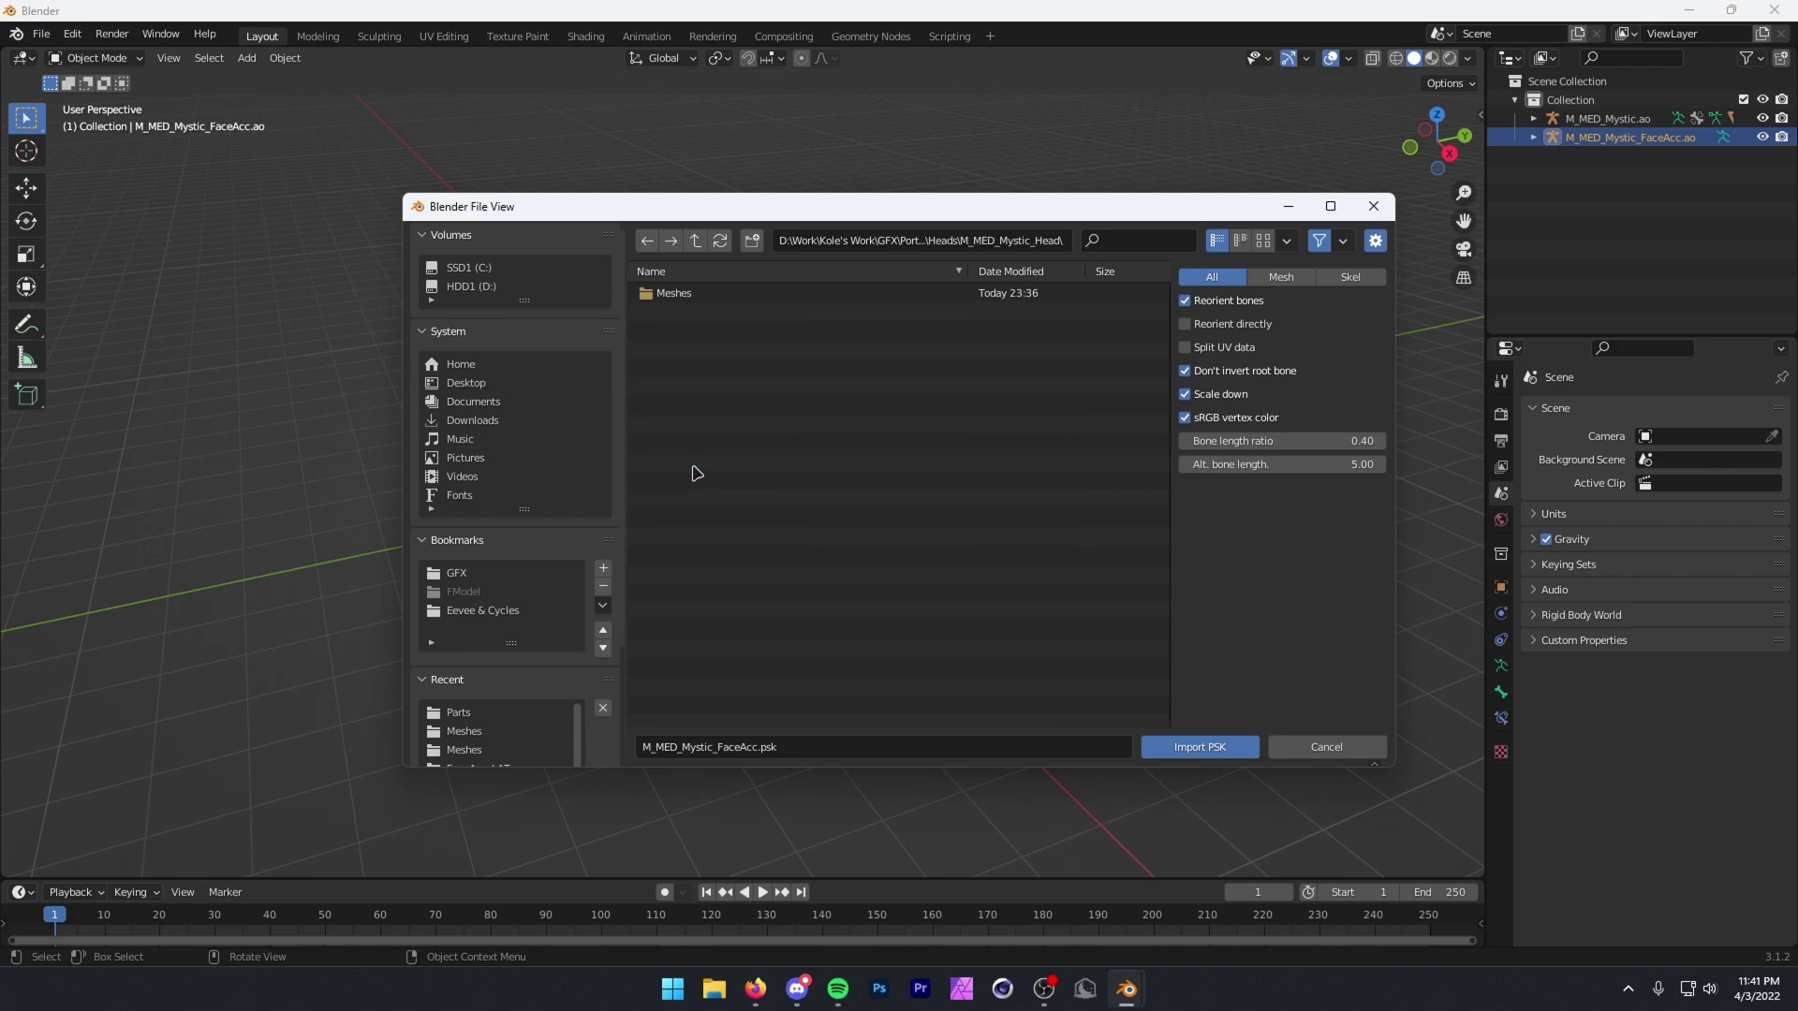
double_click(710, 296)
double_click(711, 294)
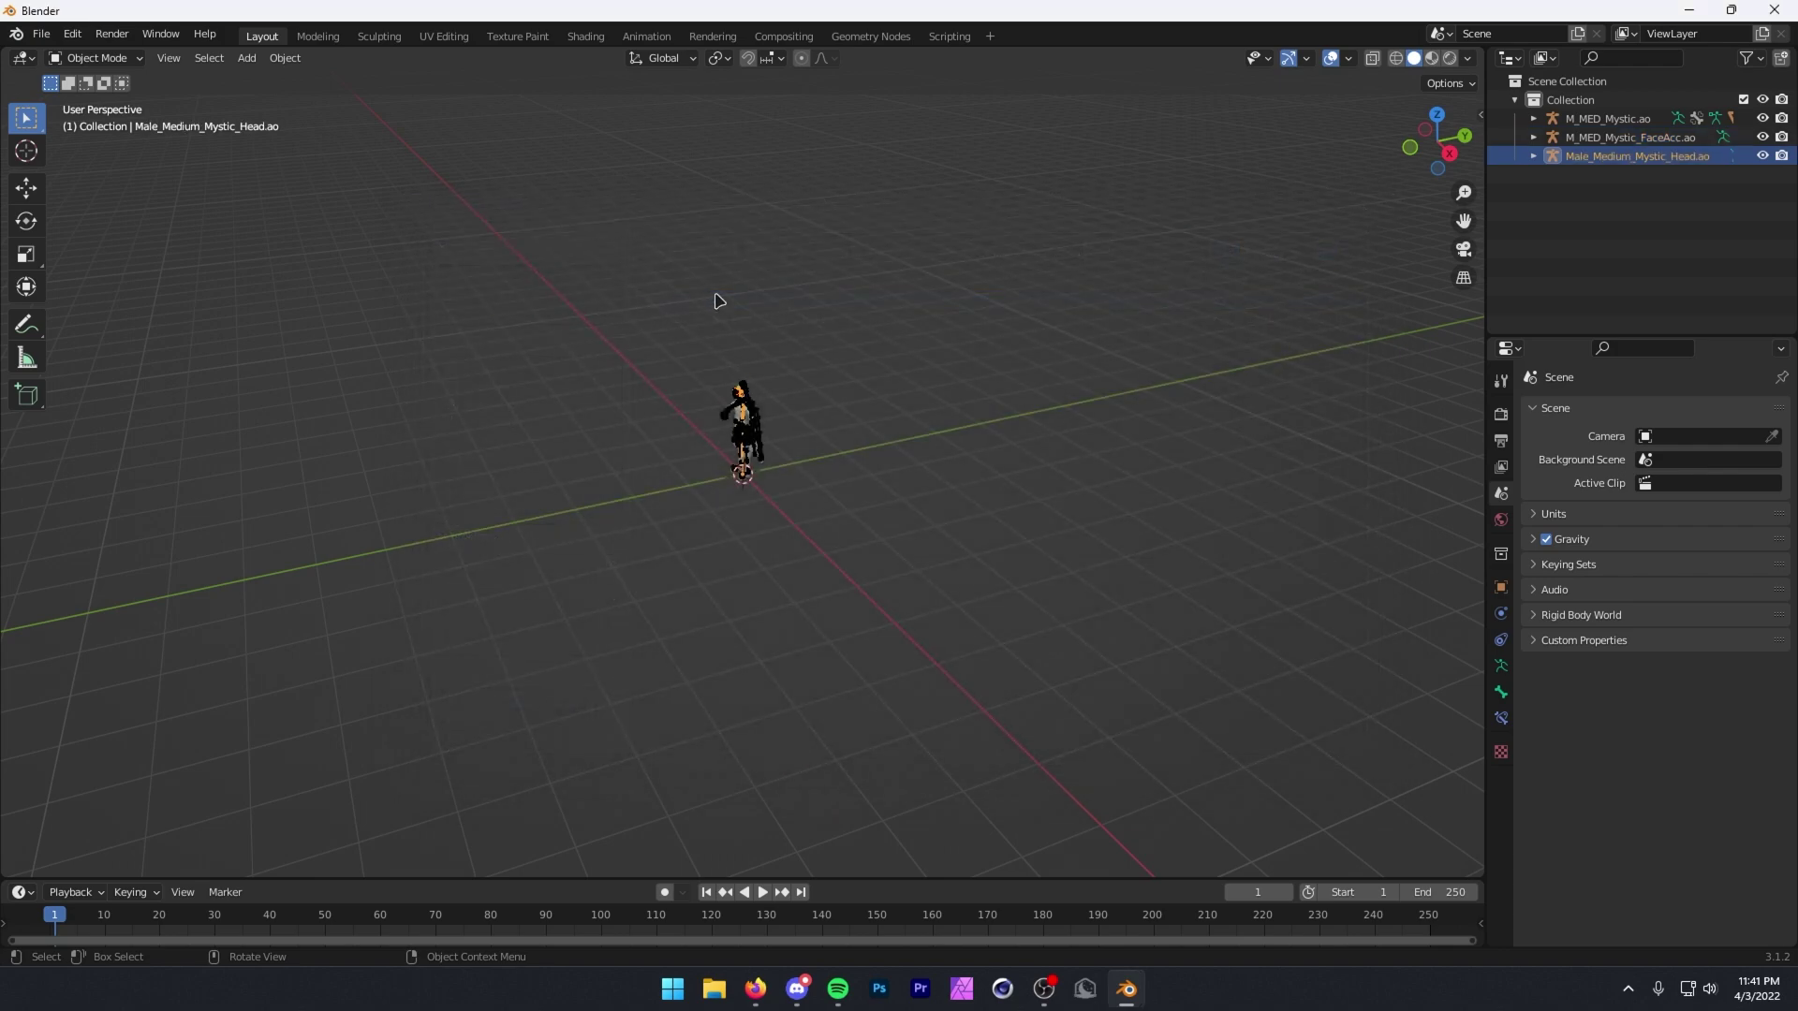
Shade the imported head, face accessory and body meshes smooth and clear the selection.
click(689, 281)
scroll(749, 286, up, 10)
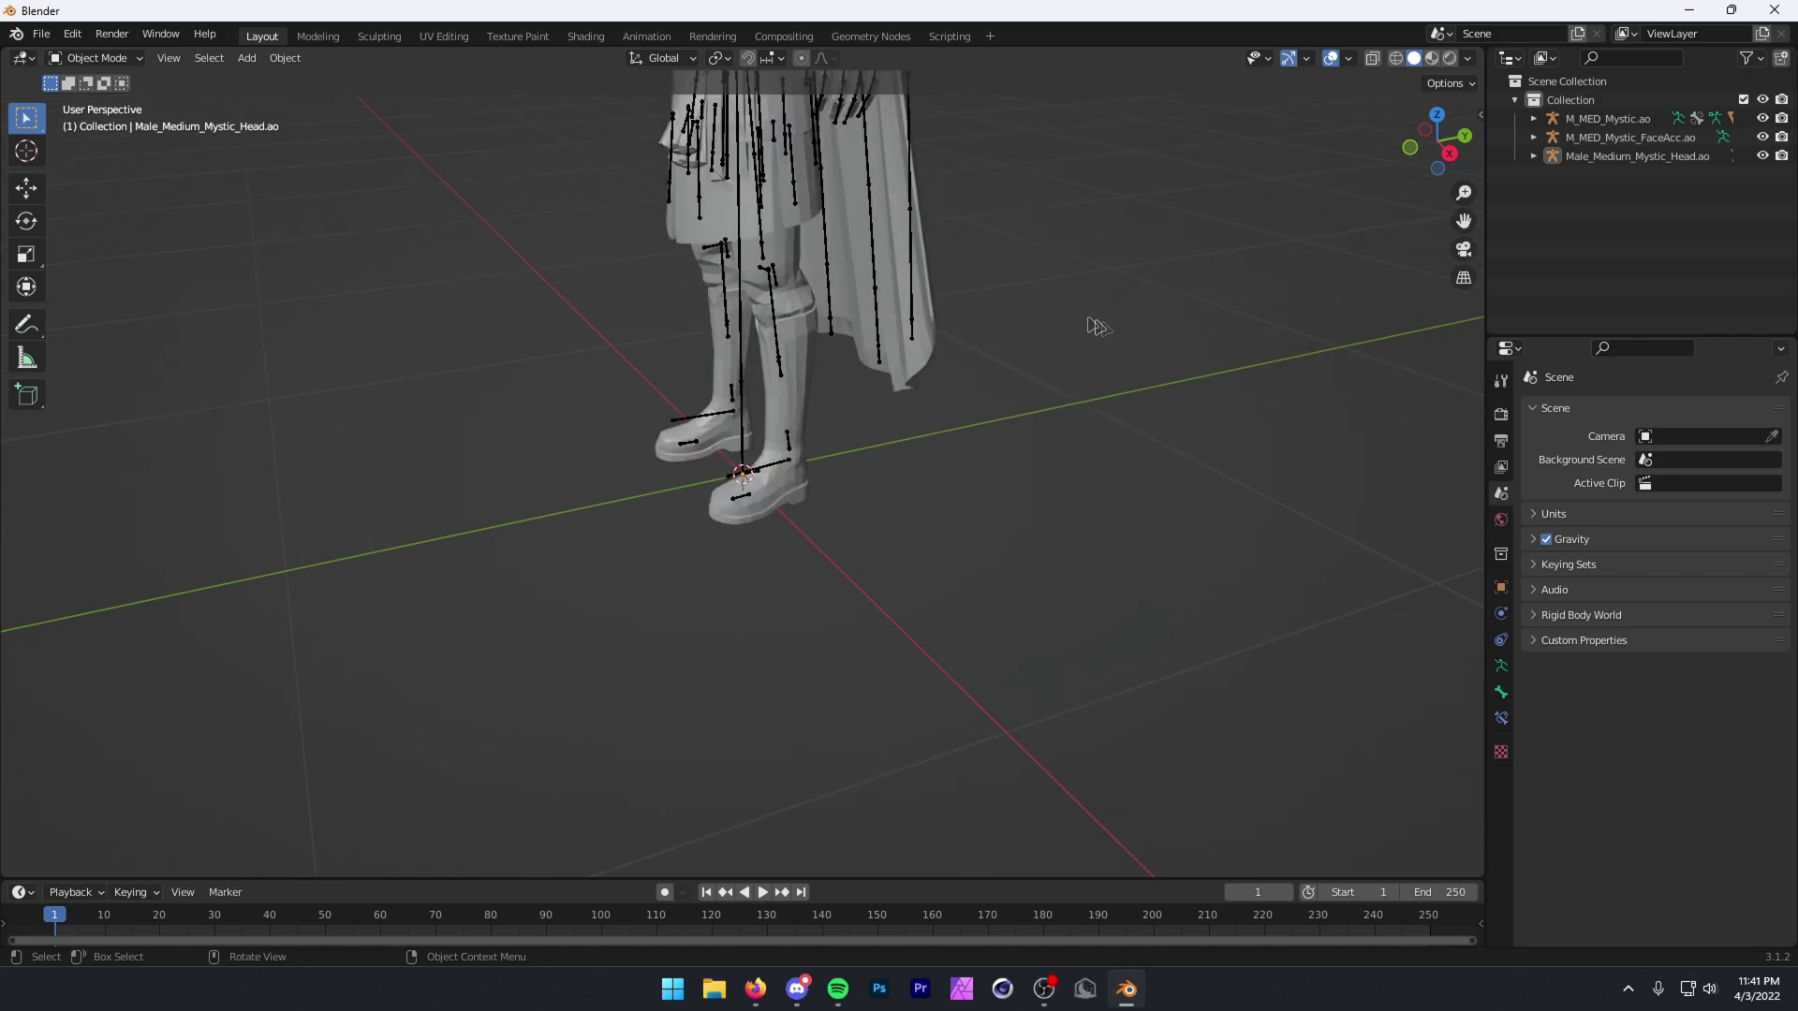
middle_drag(749, 286, 1156, 438)
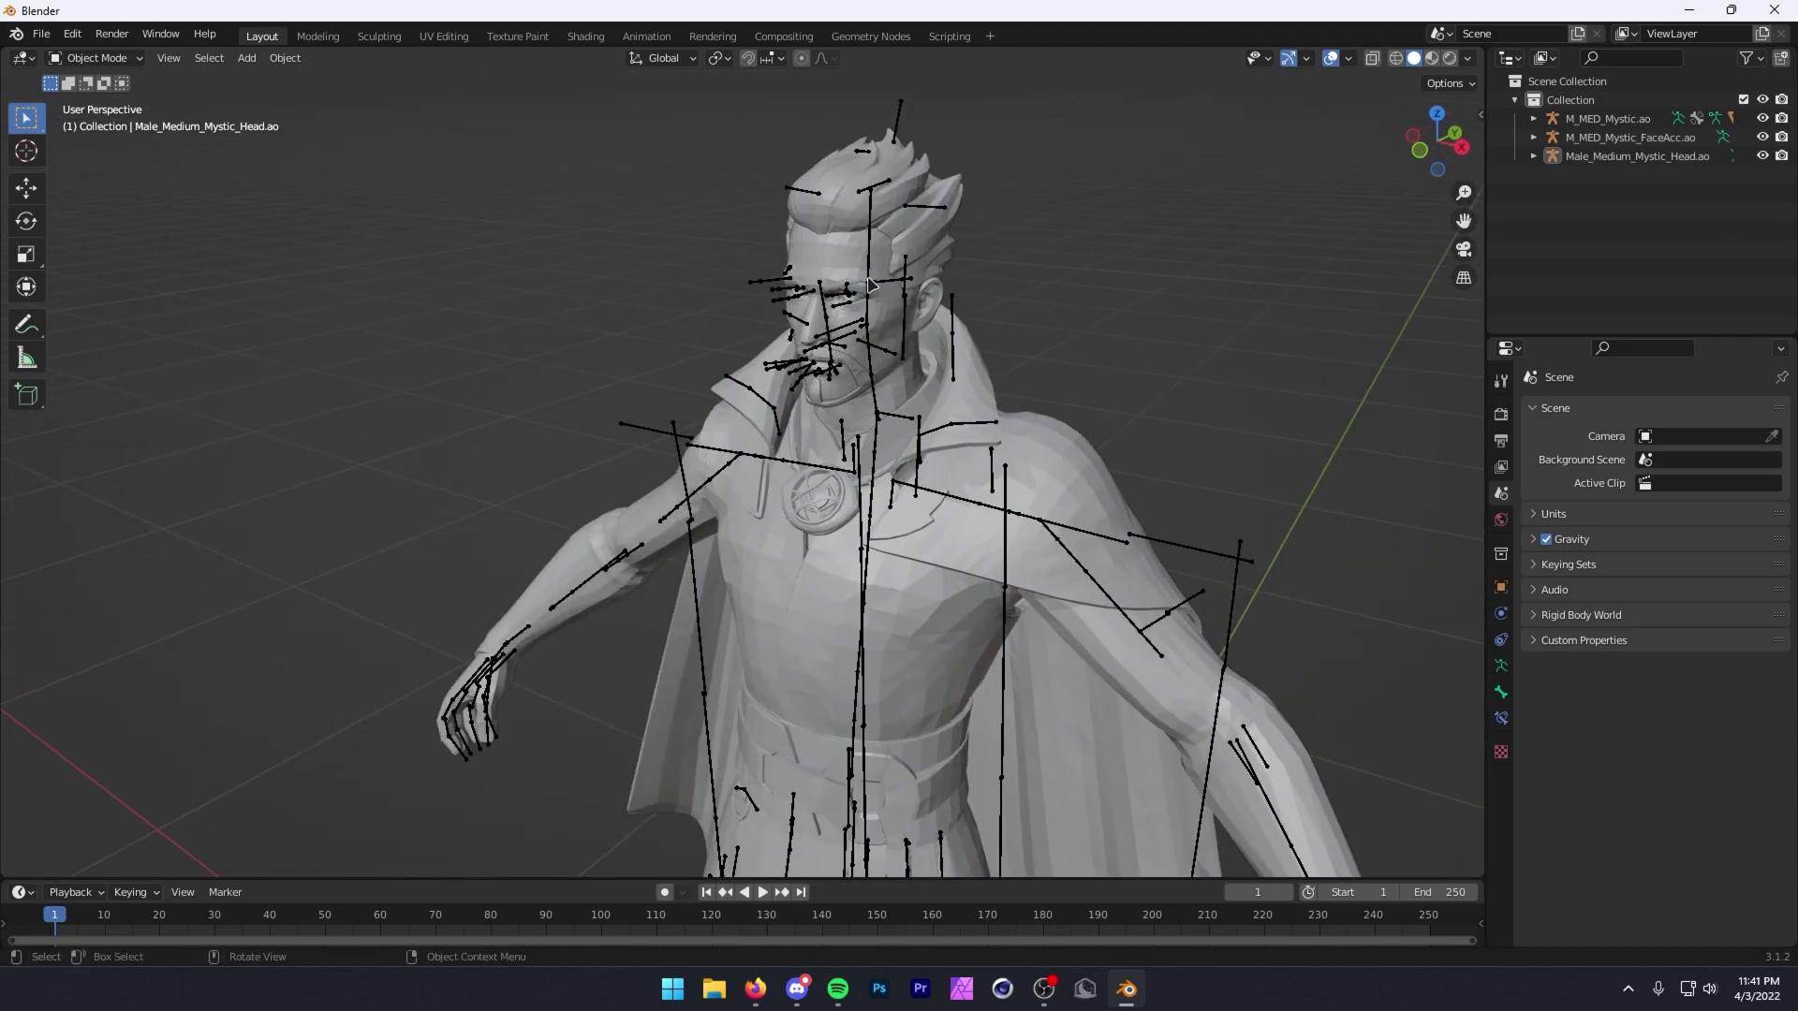
click(830, 284)
shift+click(717, 393)
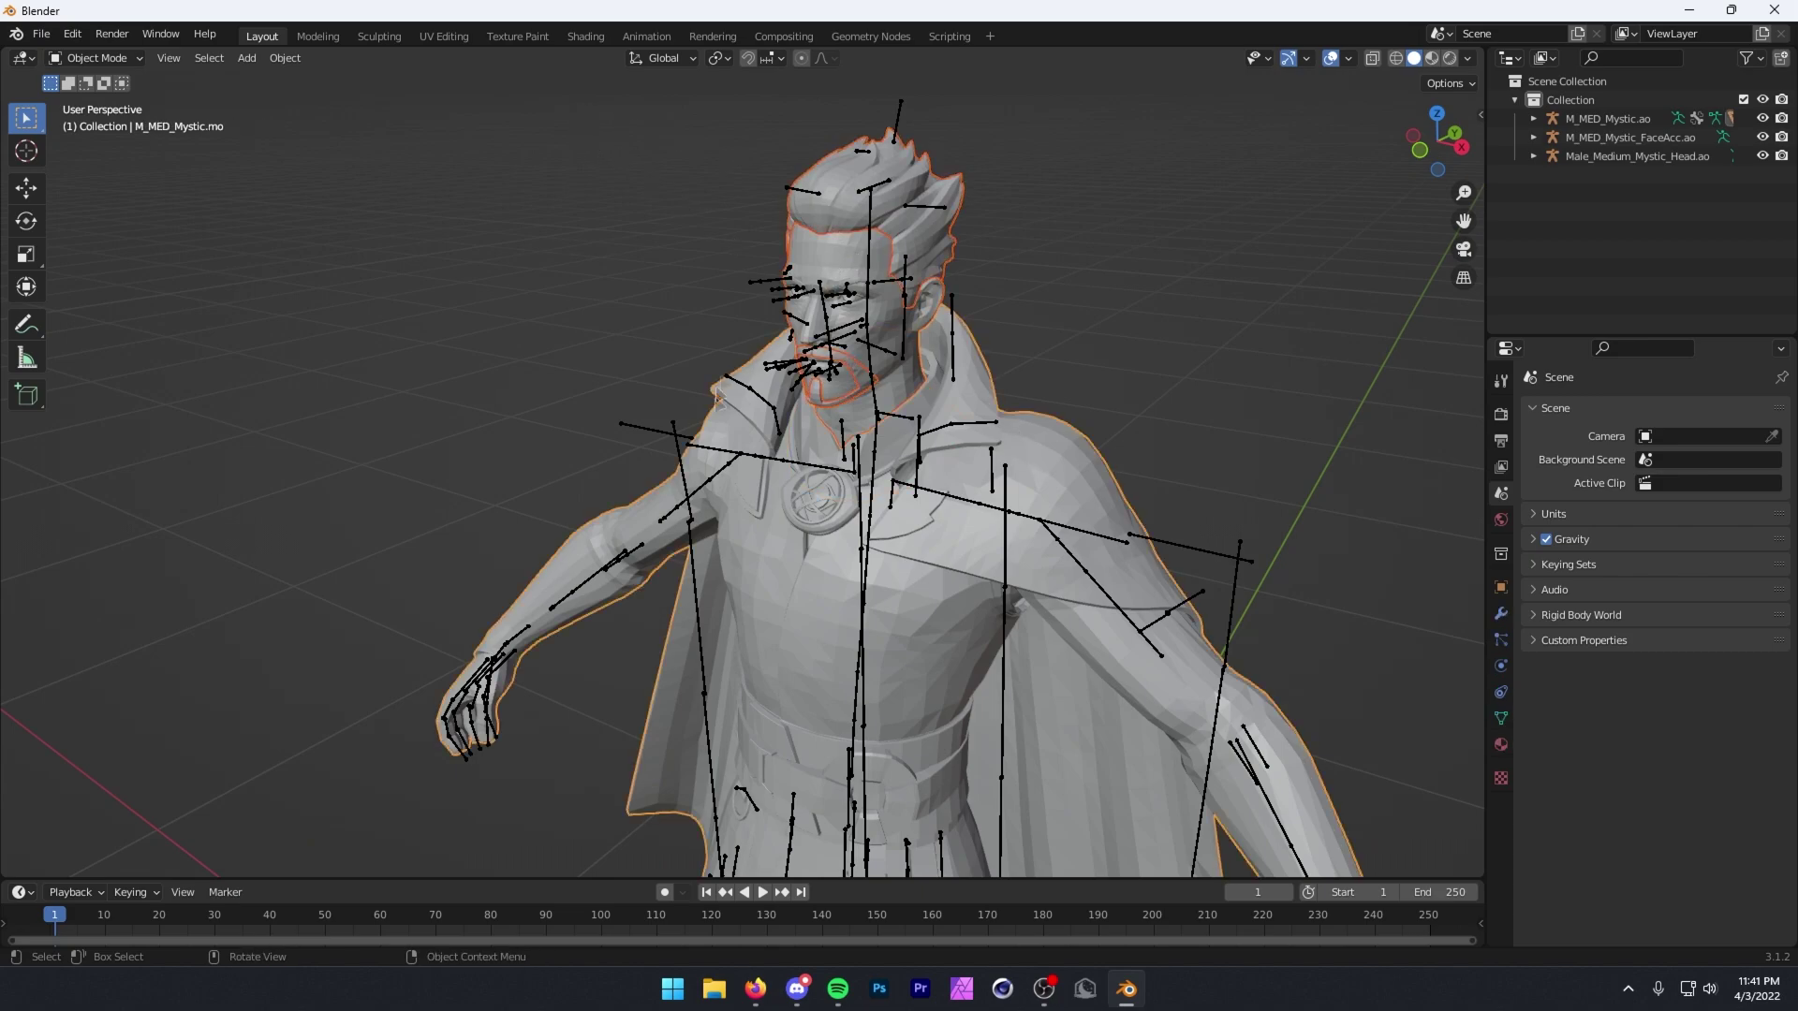
right_click(944, 355)
click(944, 355)
click(1166, 371)
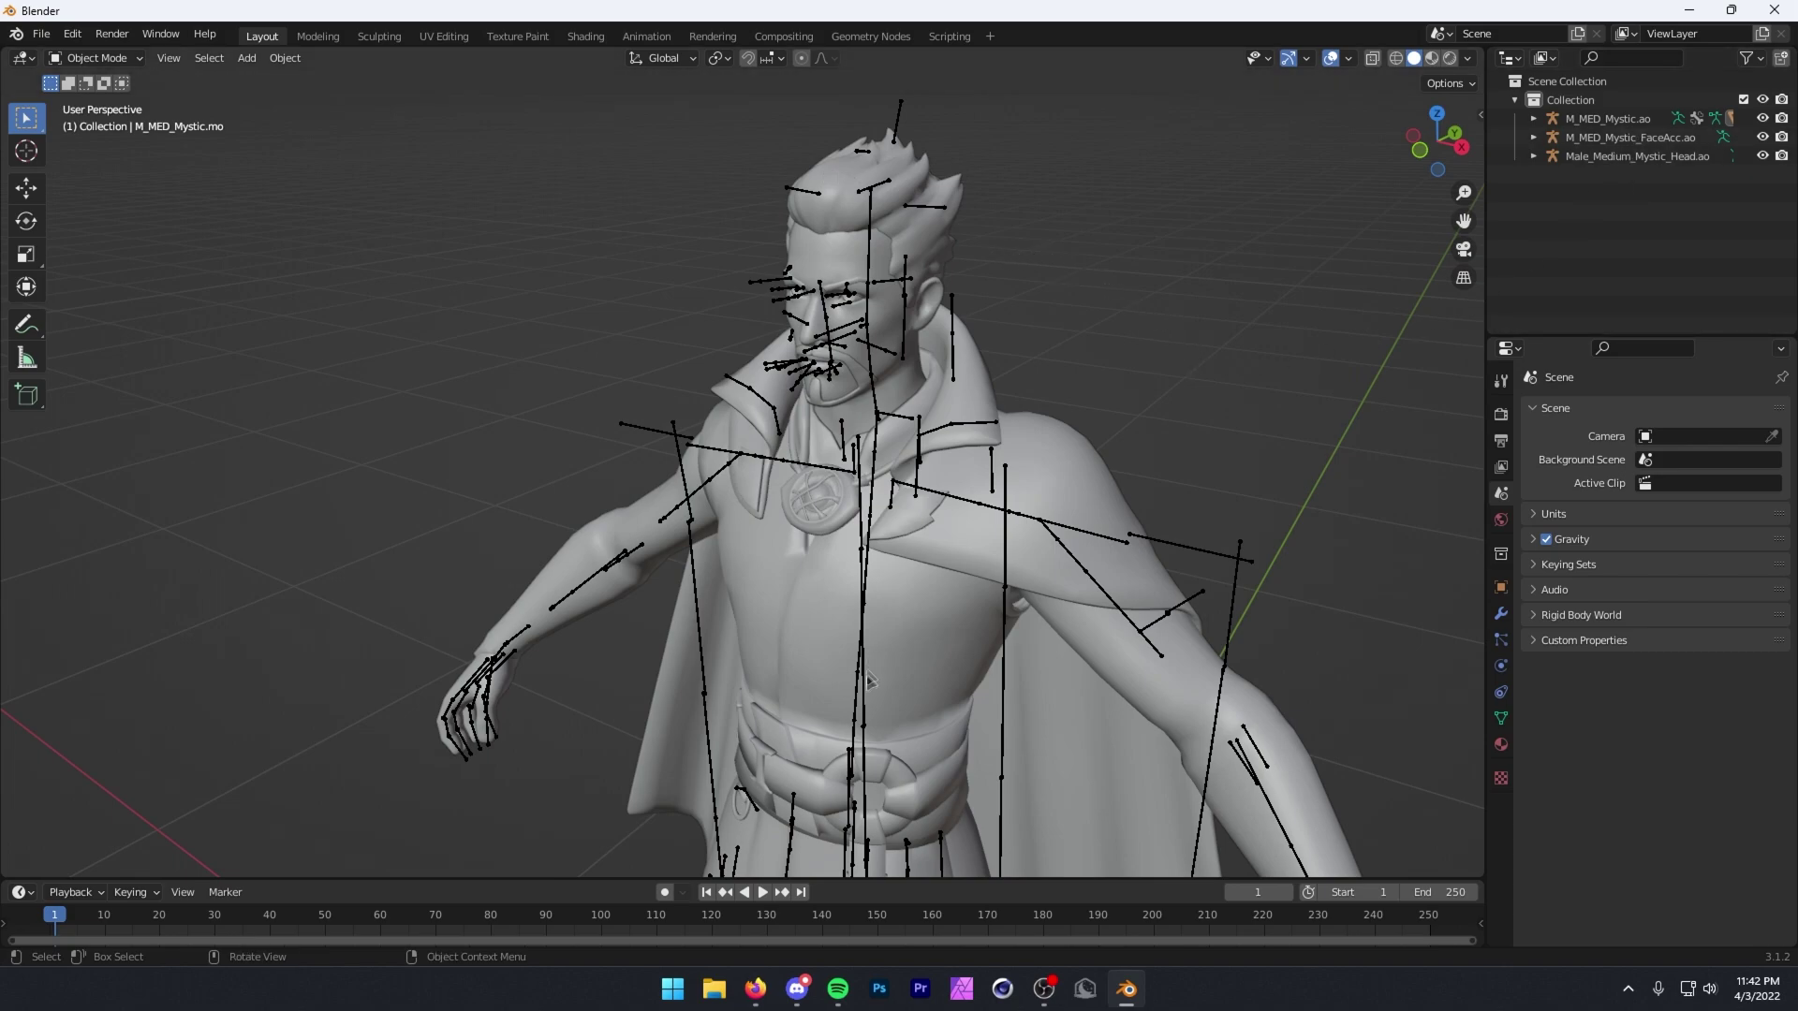
Join the face accessory and head armatures into the M_MED_Mystic.ao armature and clear the selection.
click(1629, 141)
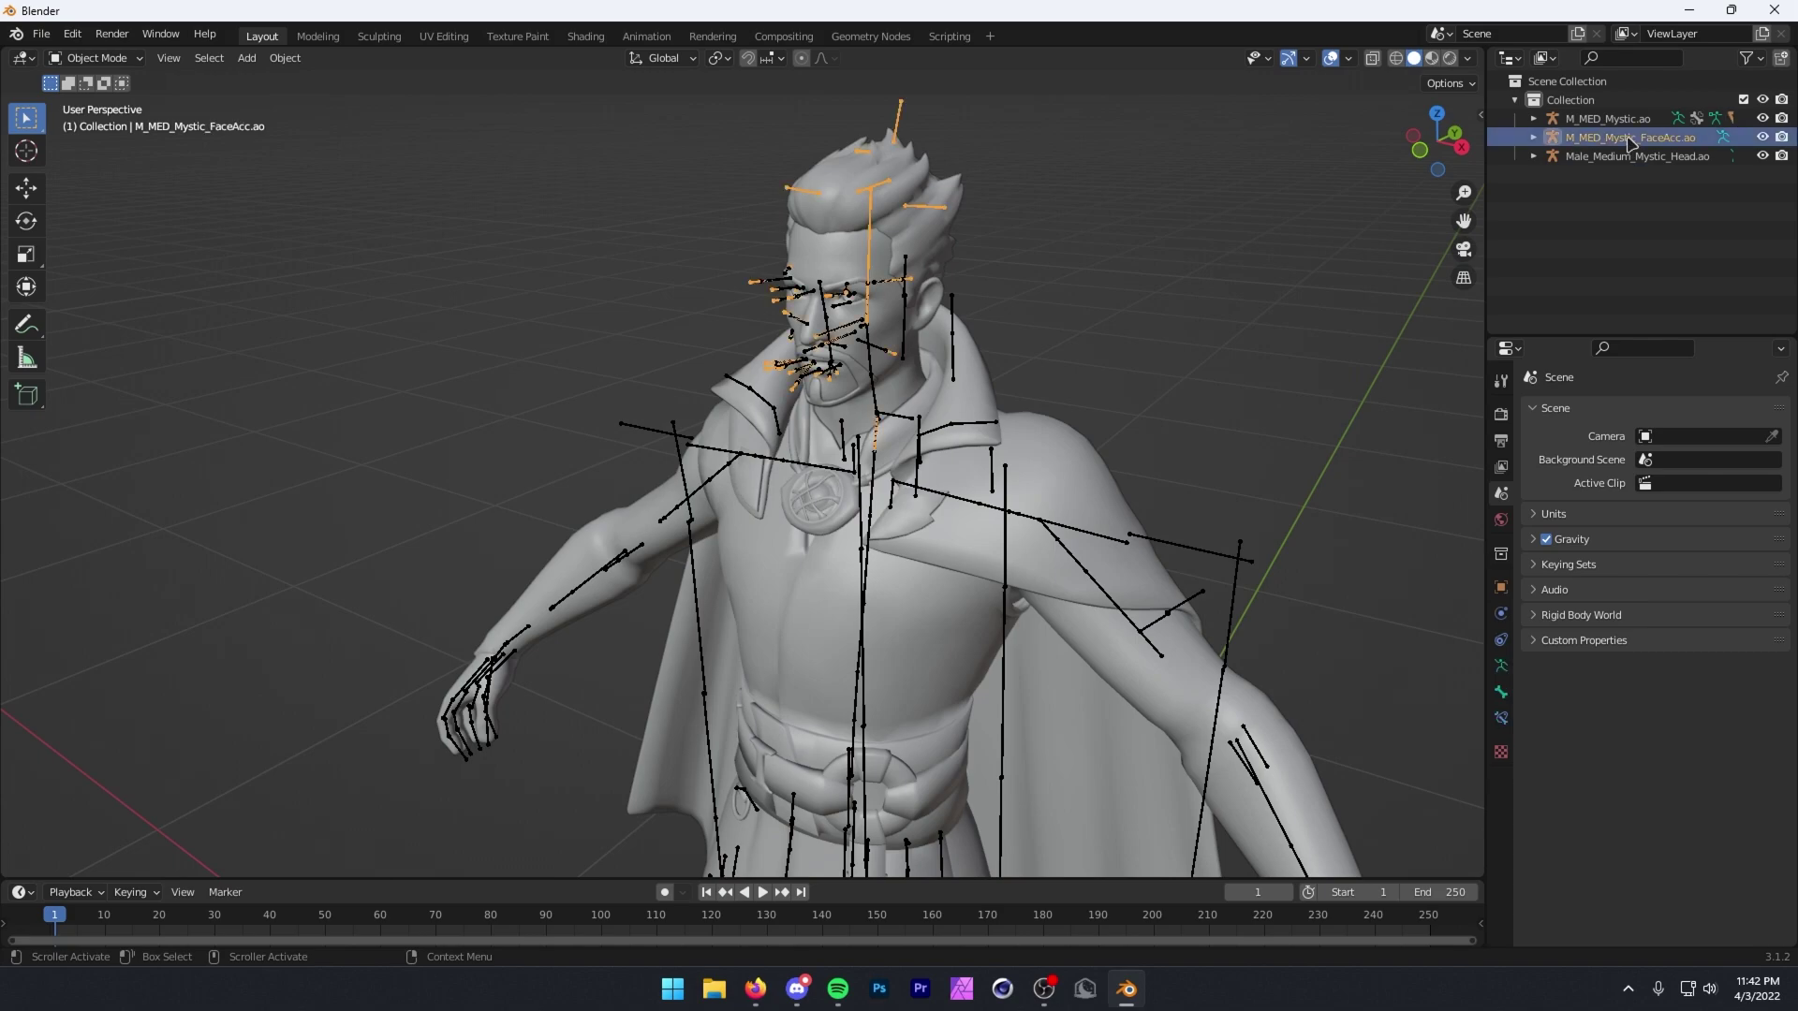
ctrl+click(1634, 156)
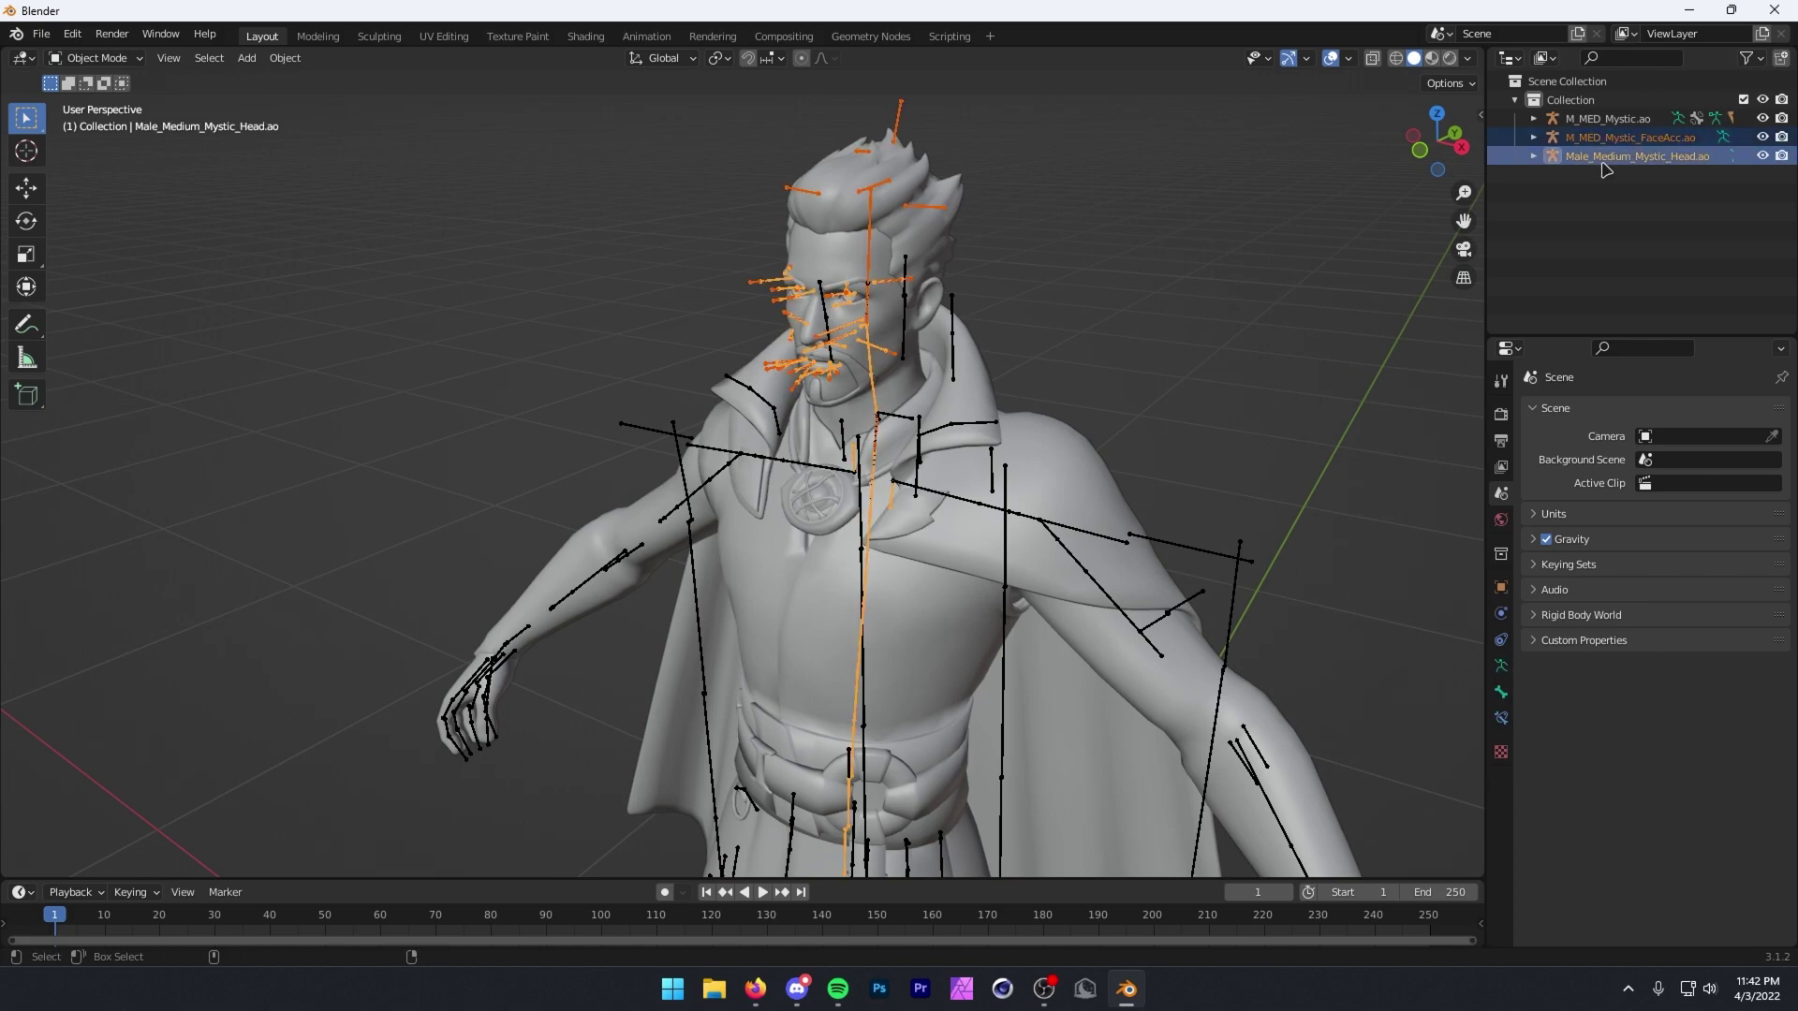
ctrl+click(1599, 118)
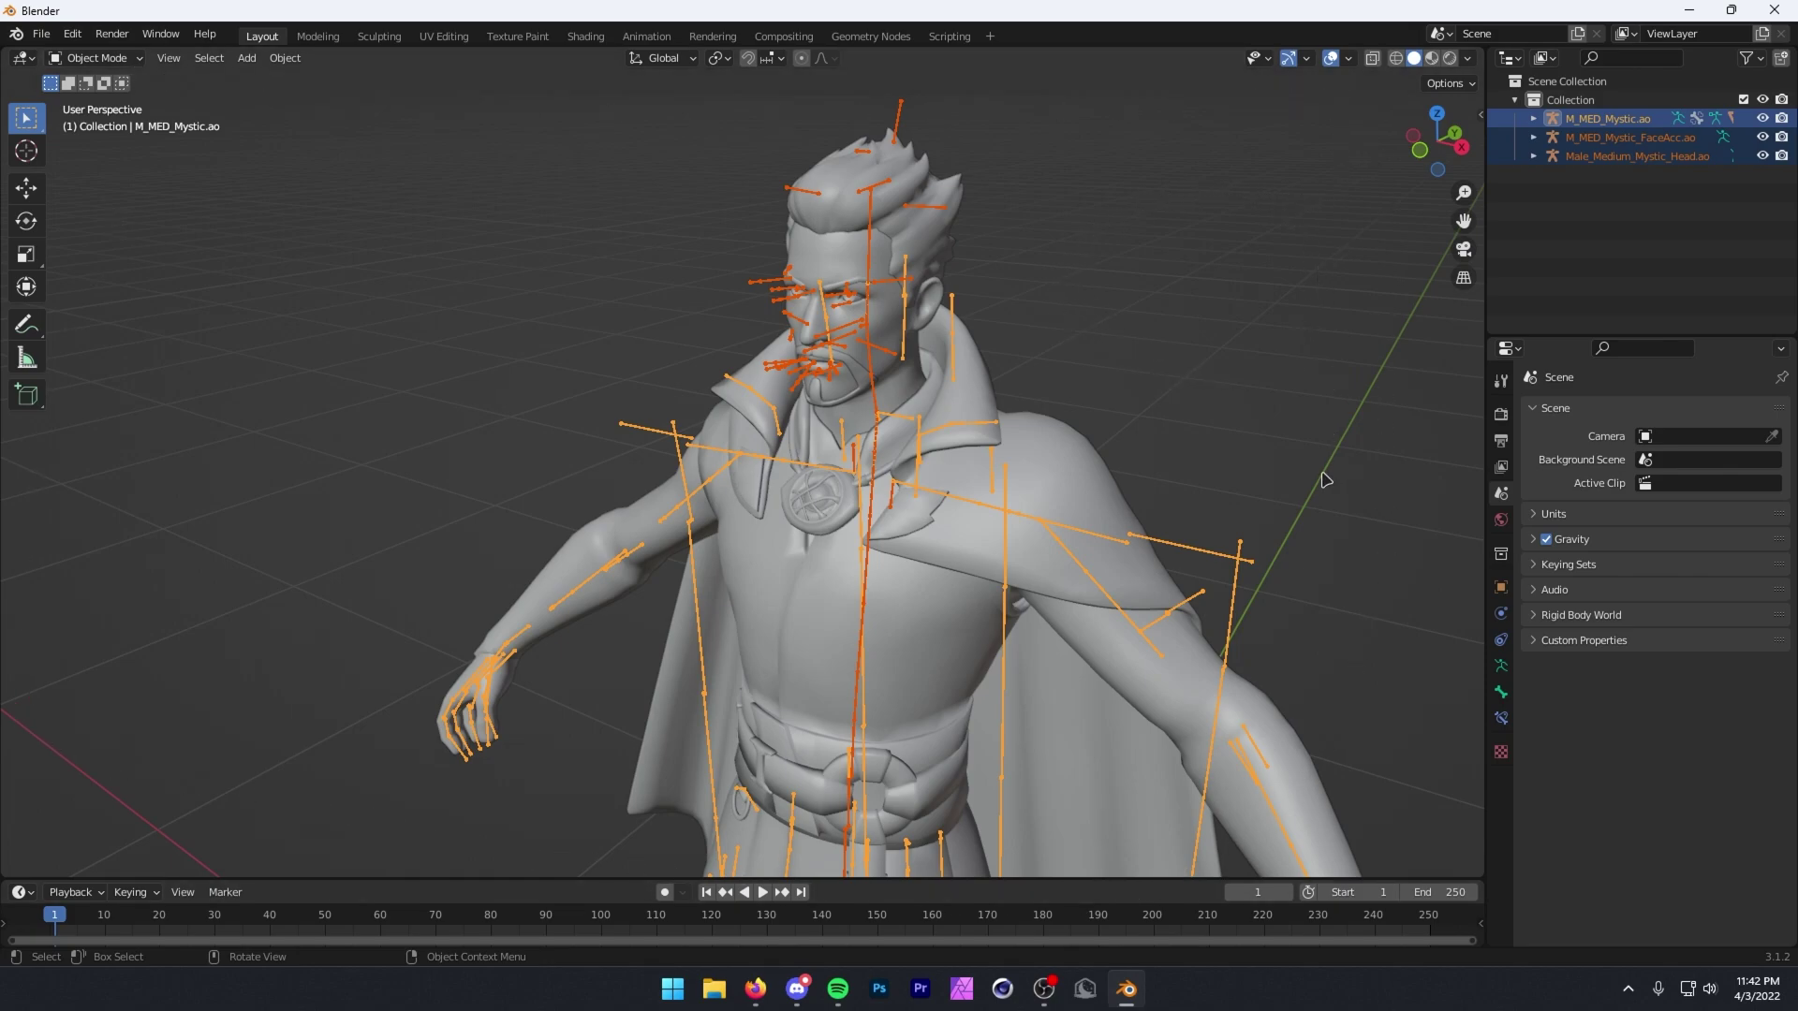
key(ctrl+j)
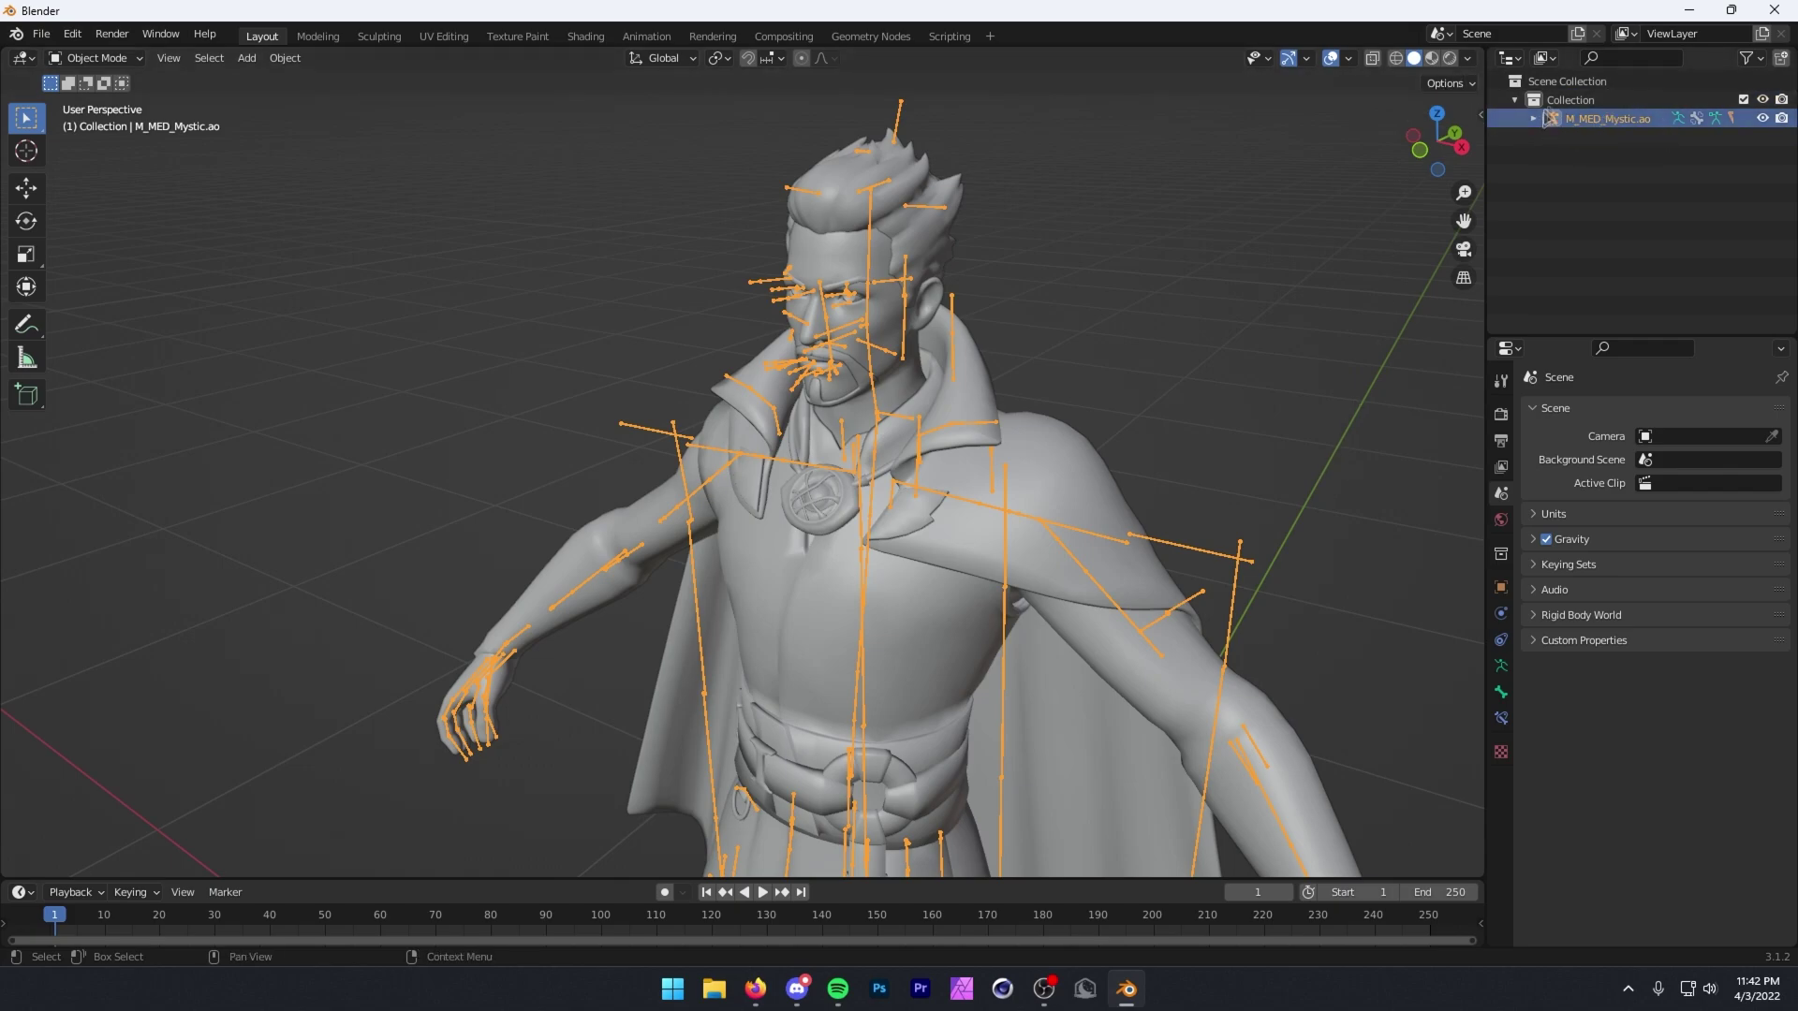
click(1237, 242)
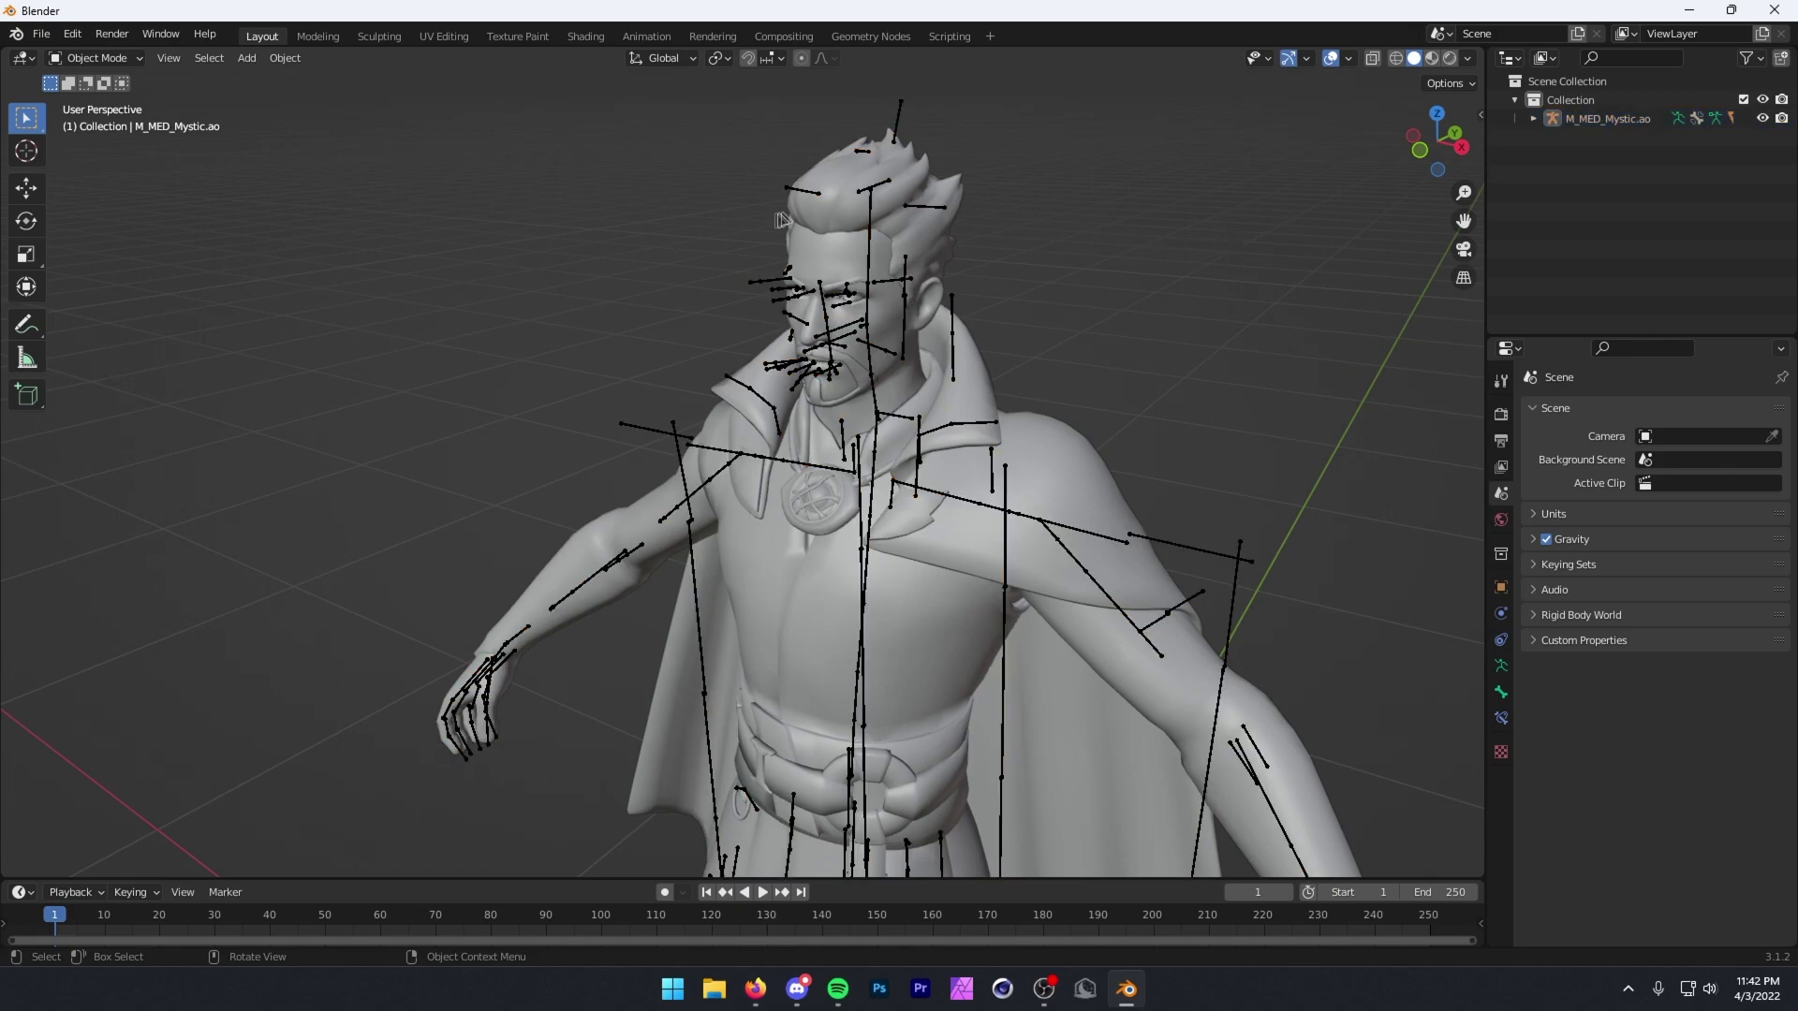
Join the face accessory and head meshes into the M_MED_Mystic body mesh.
click(843, 268)
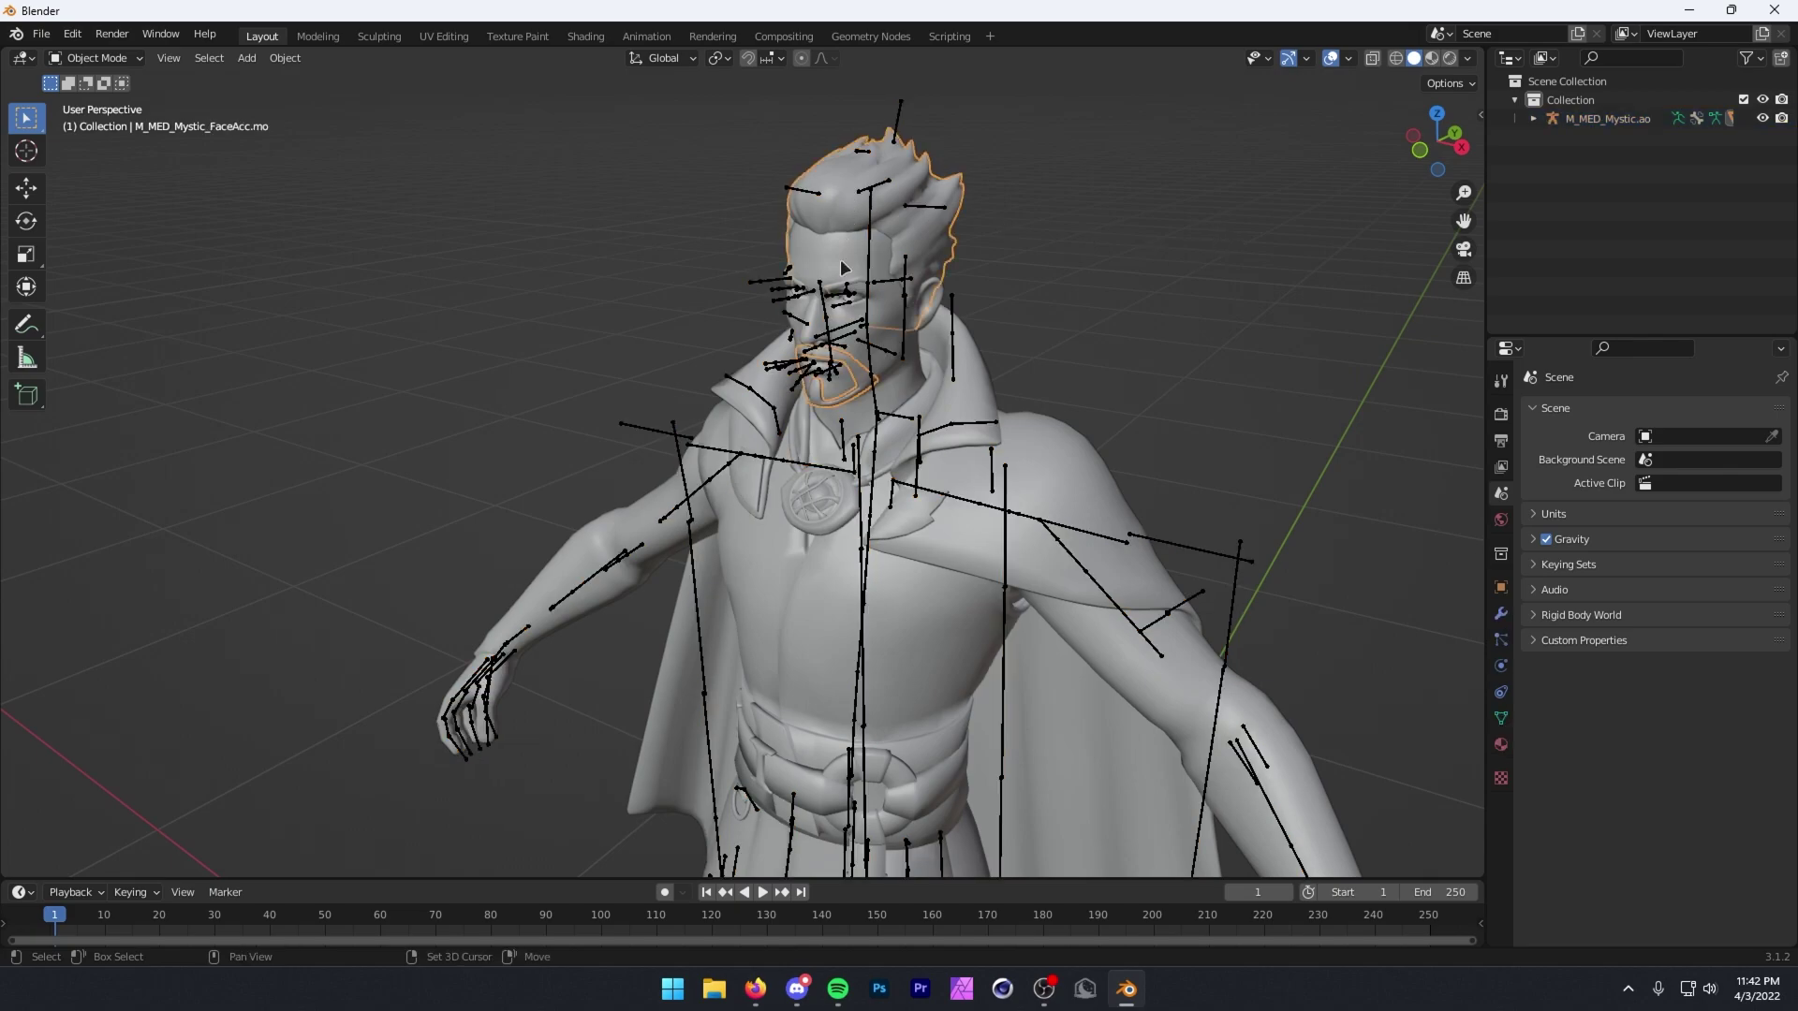
shift+click(1047, 457)
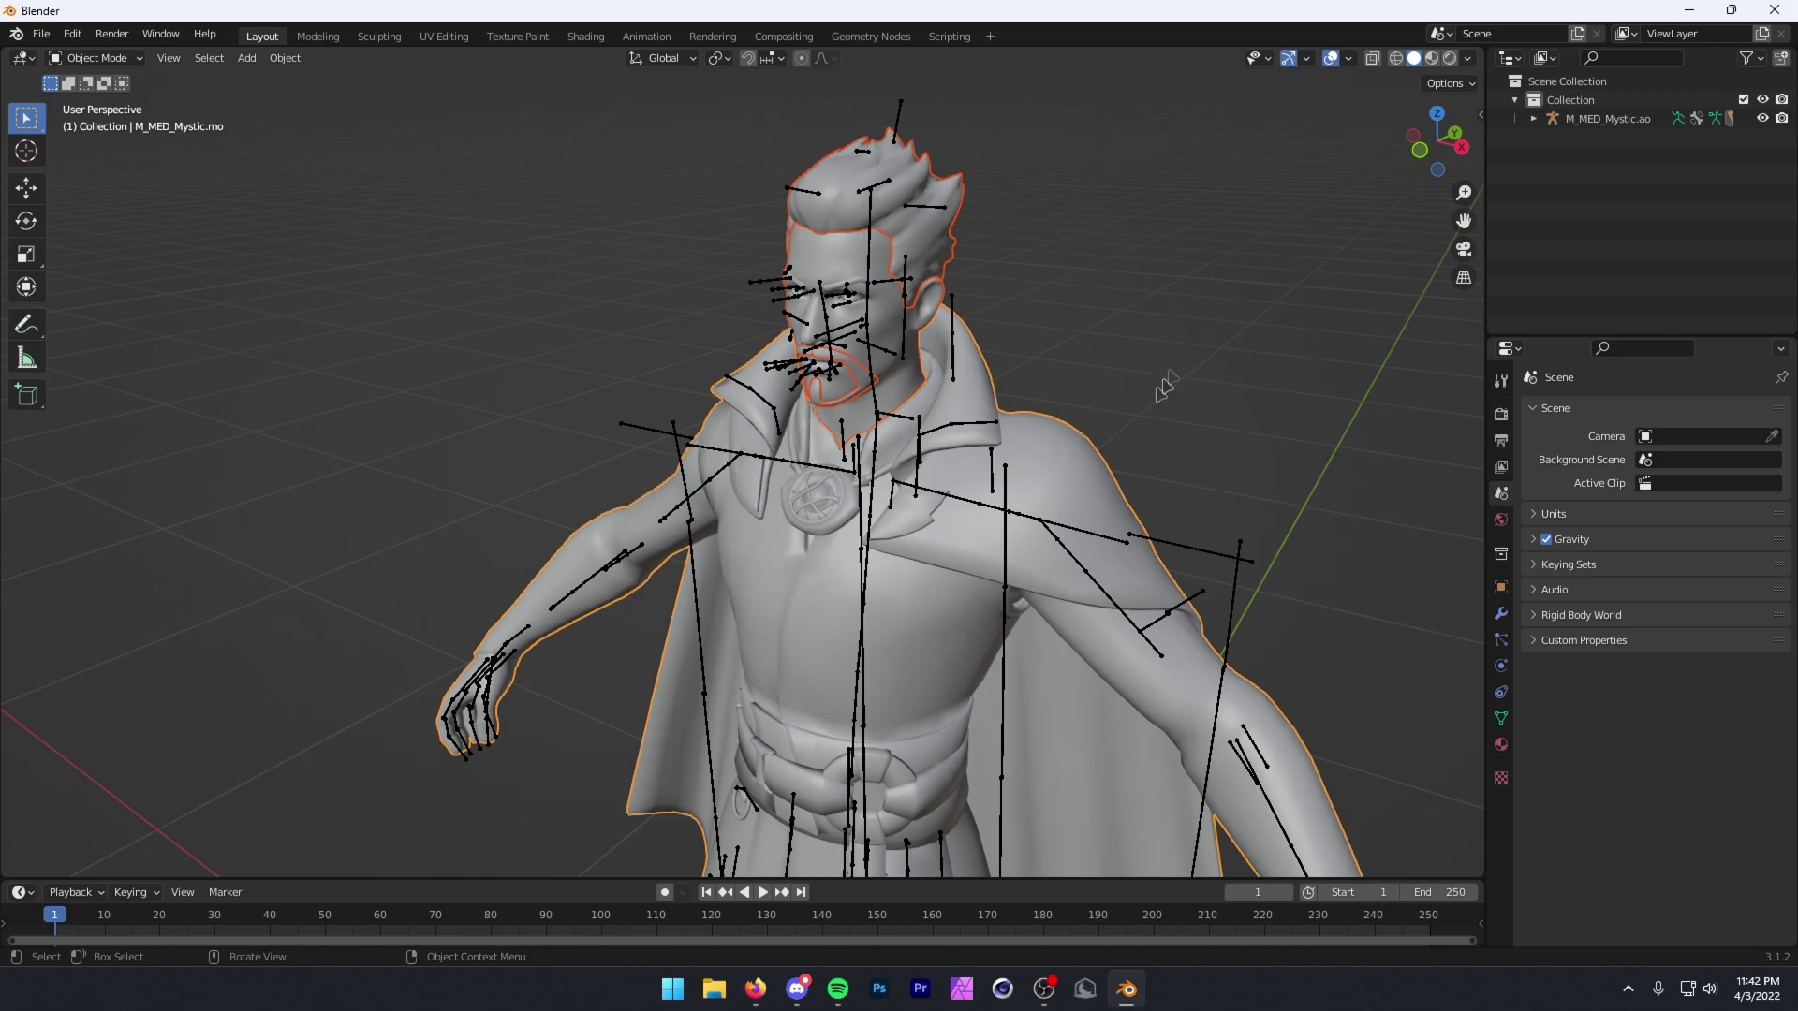
key(ctrl+j)
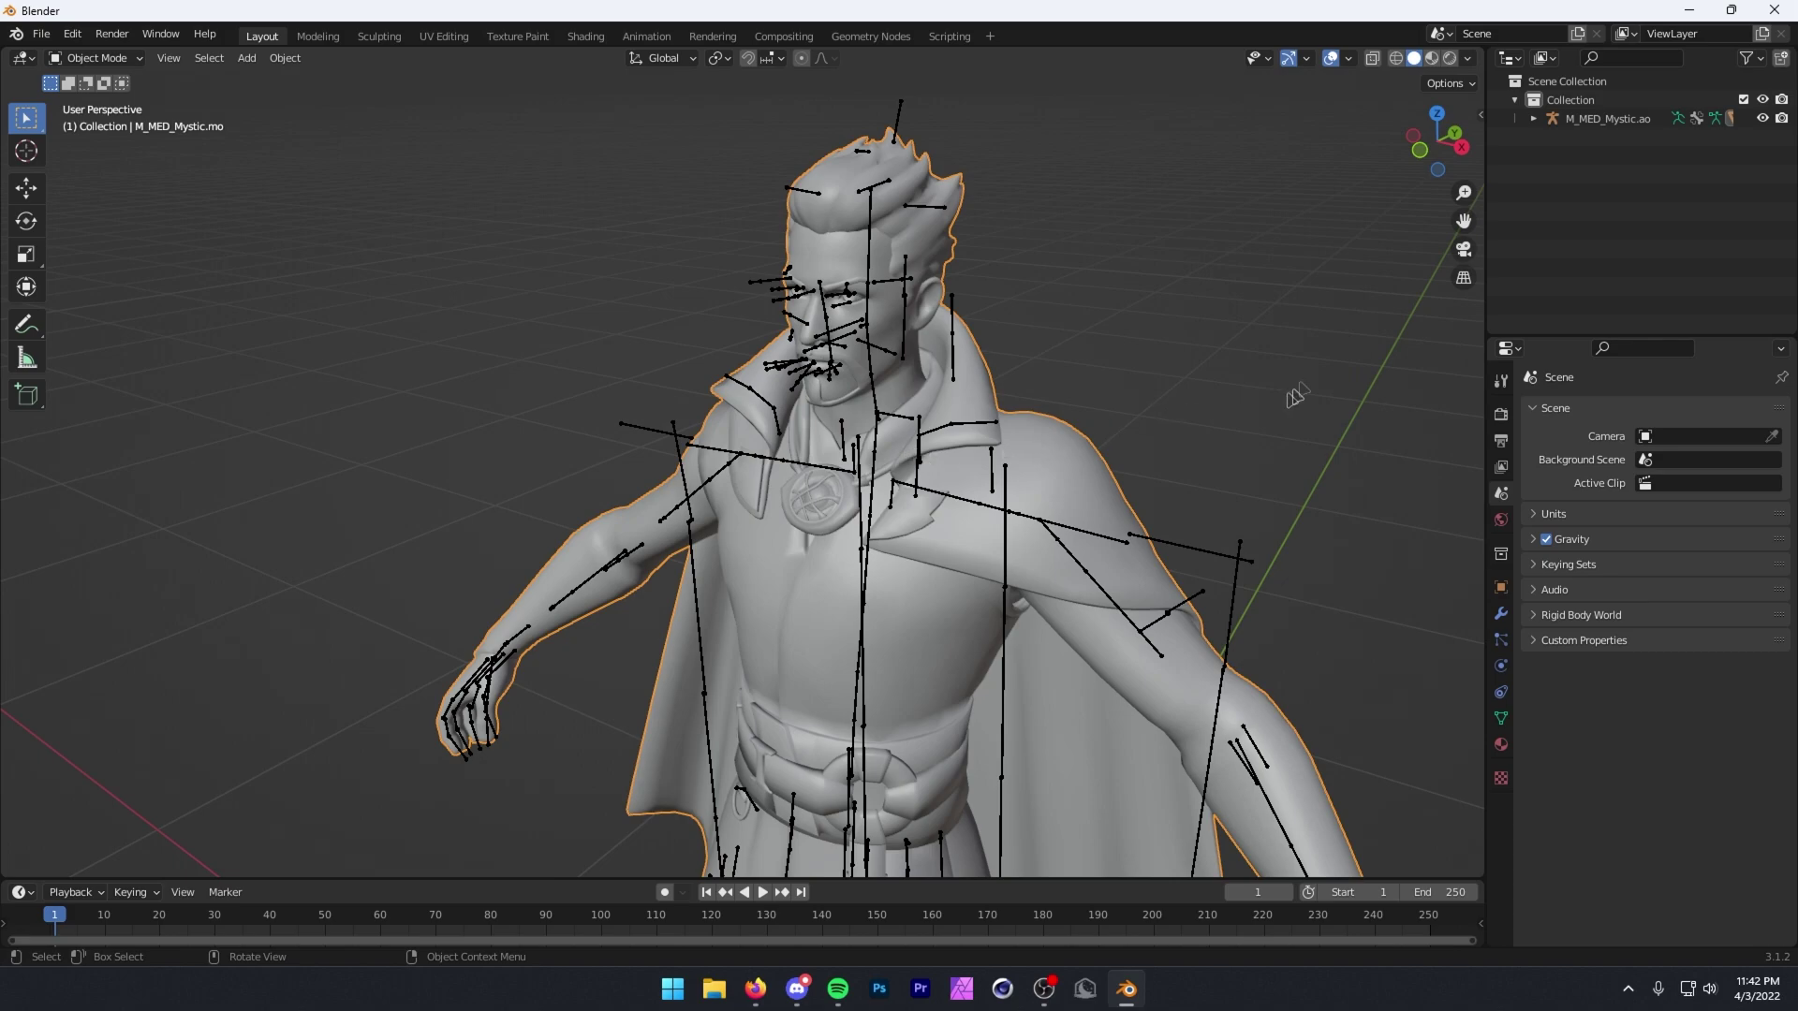
Expand the M_MED_Mystic armature's bone hierarchy and put the armature into Edit Mode.
click(1534, 119)
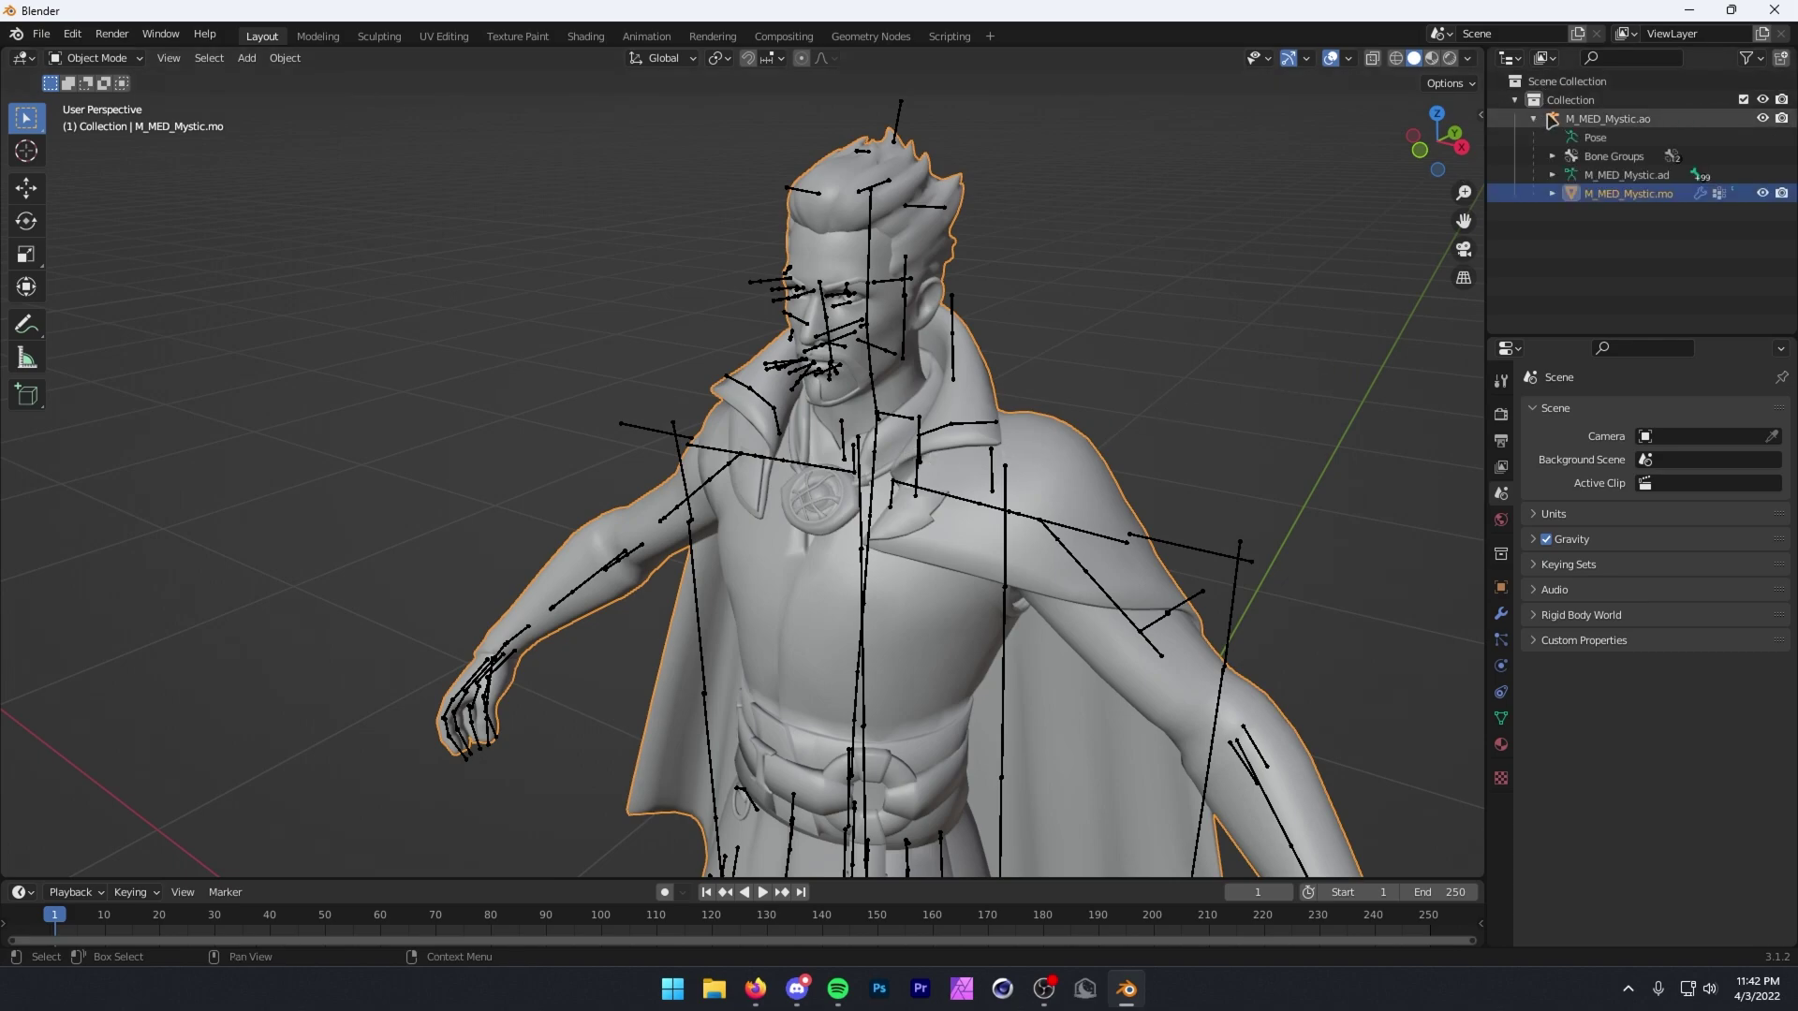
click(1554, 176)
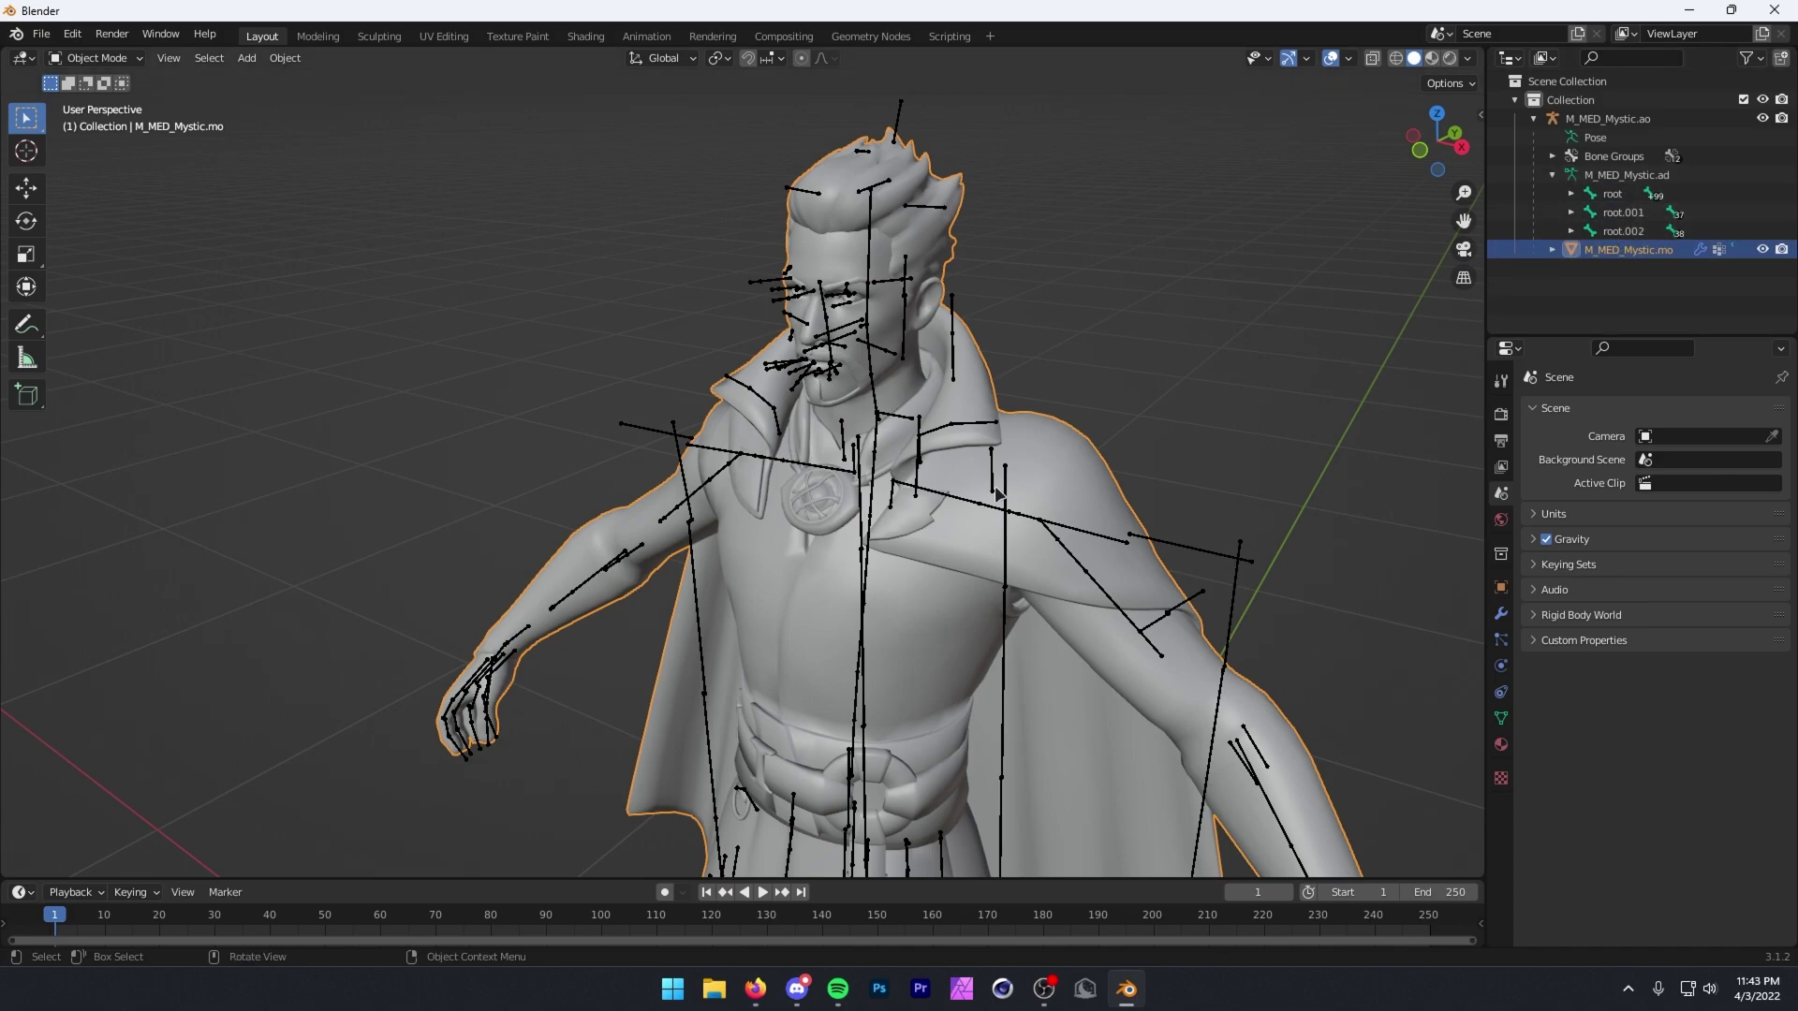
scroll(1248, 459, up, 6)
middle_drag(1249, 459, 1140, 374)
scroll(1141, 375, down, 2)
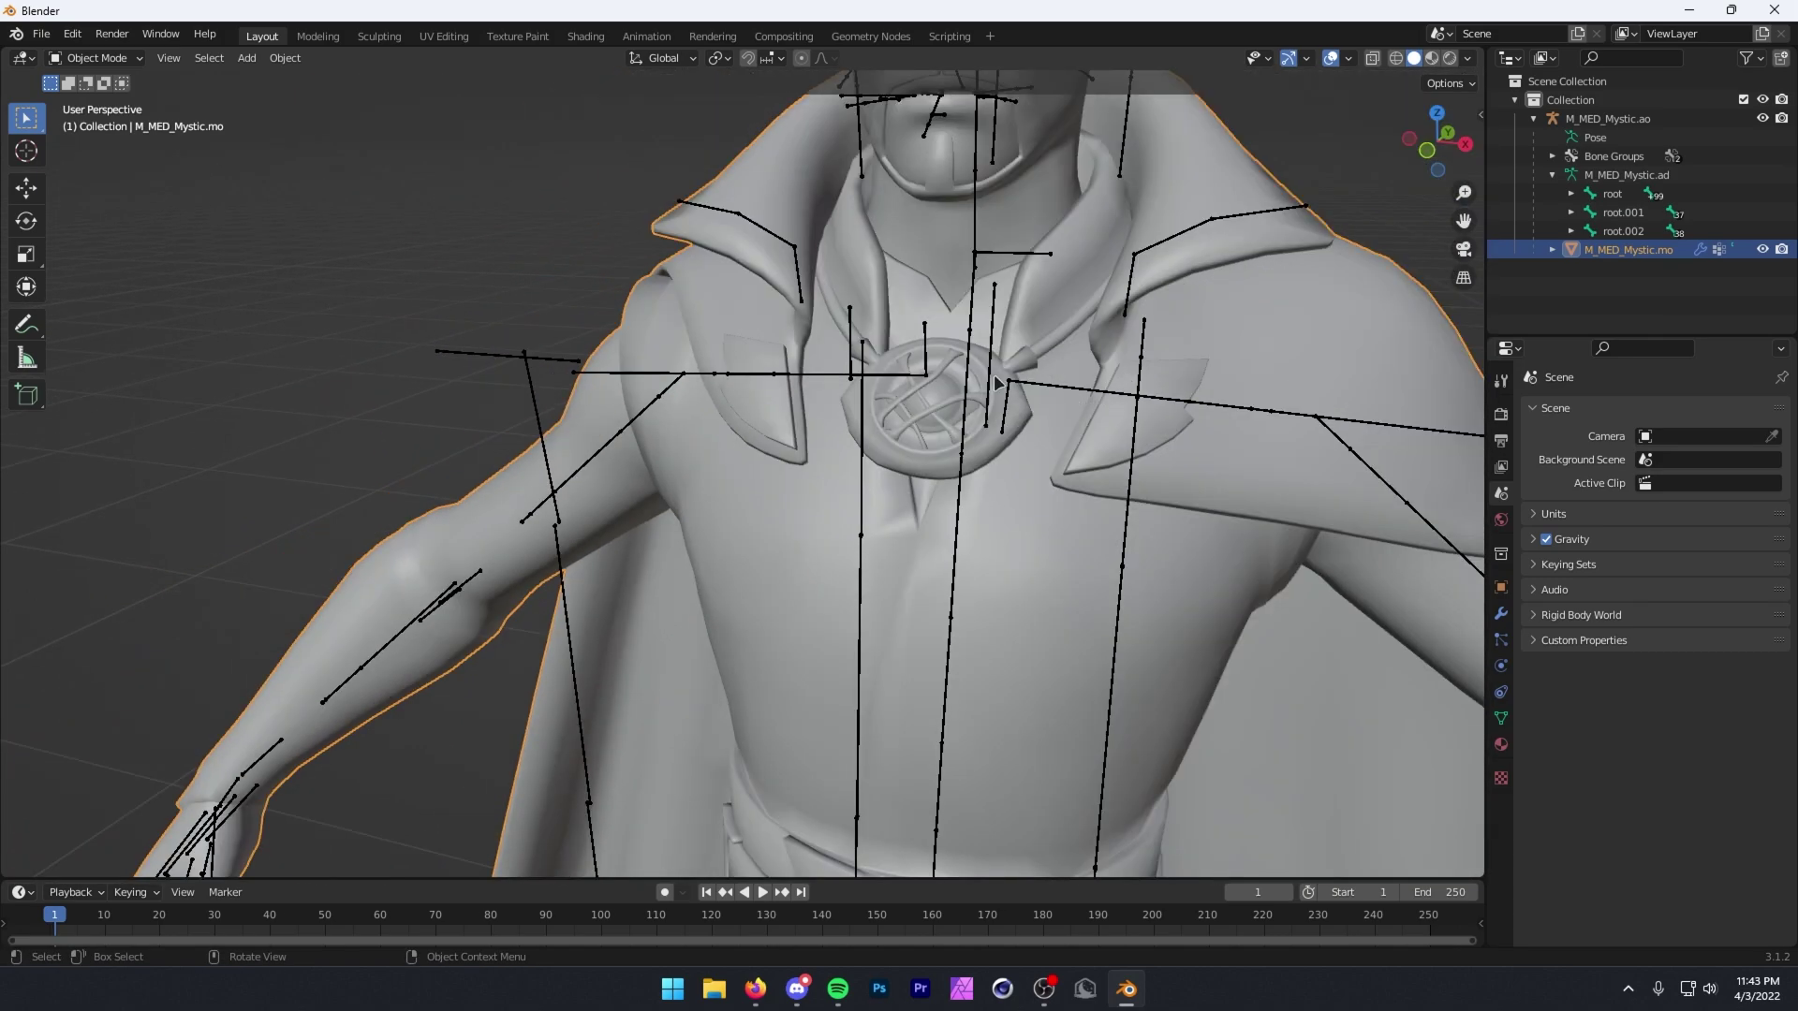
click(975, 311)
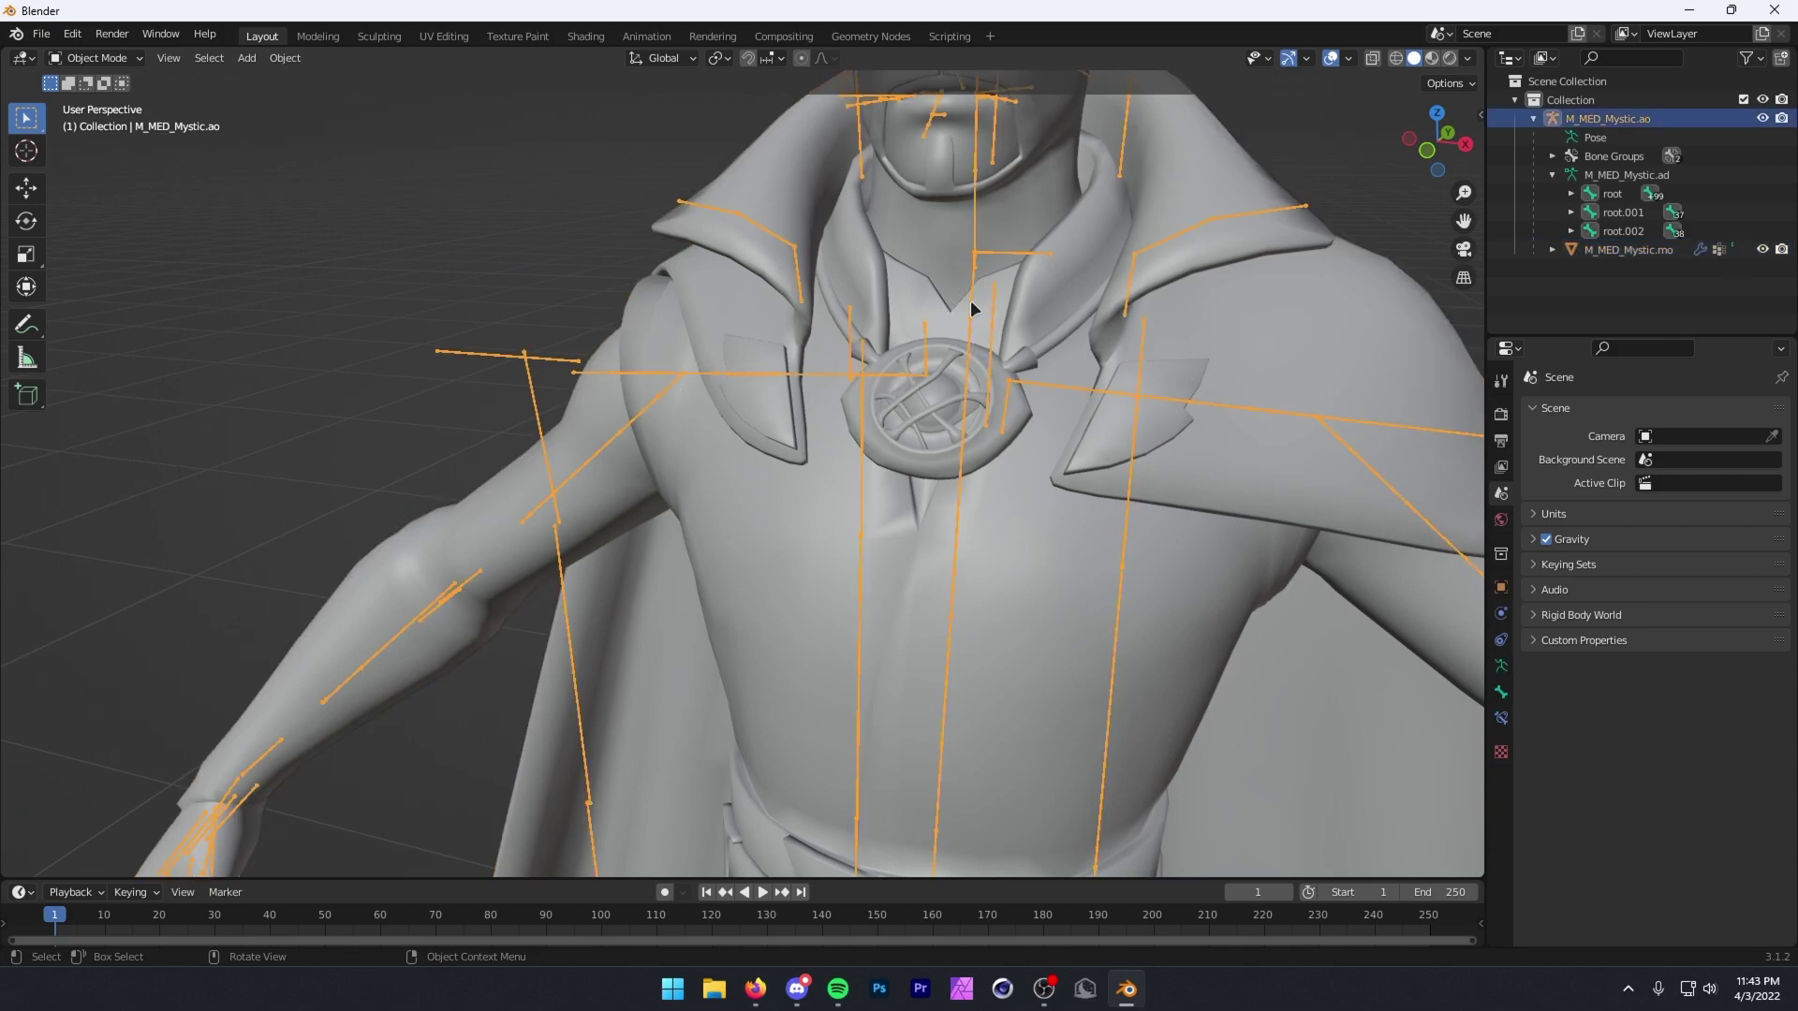
key(Tab)
click(91, 58)
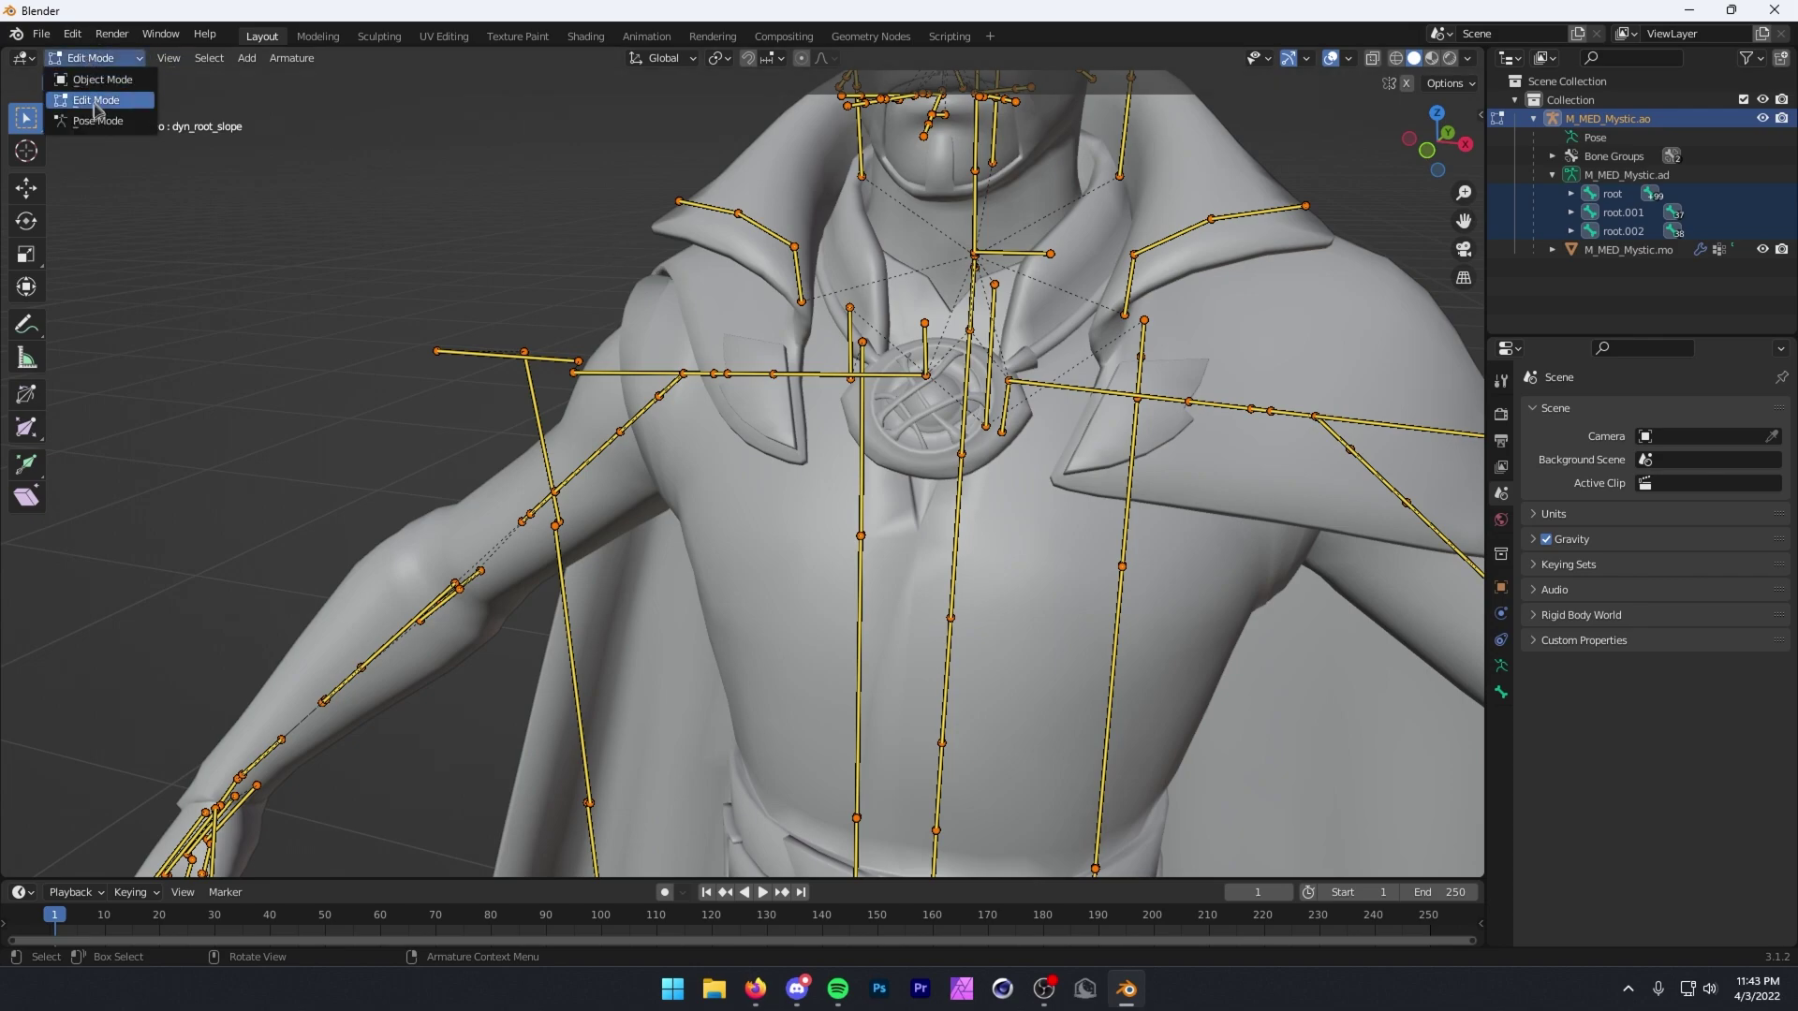
click(103, 100)
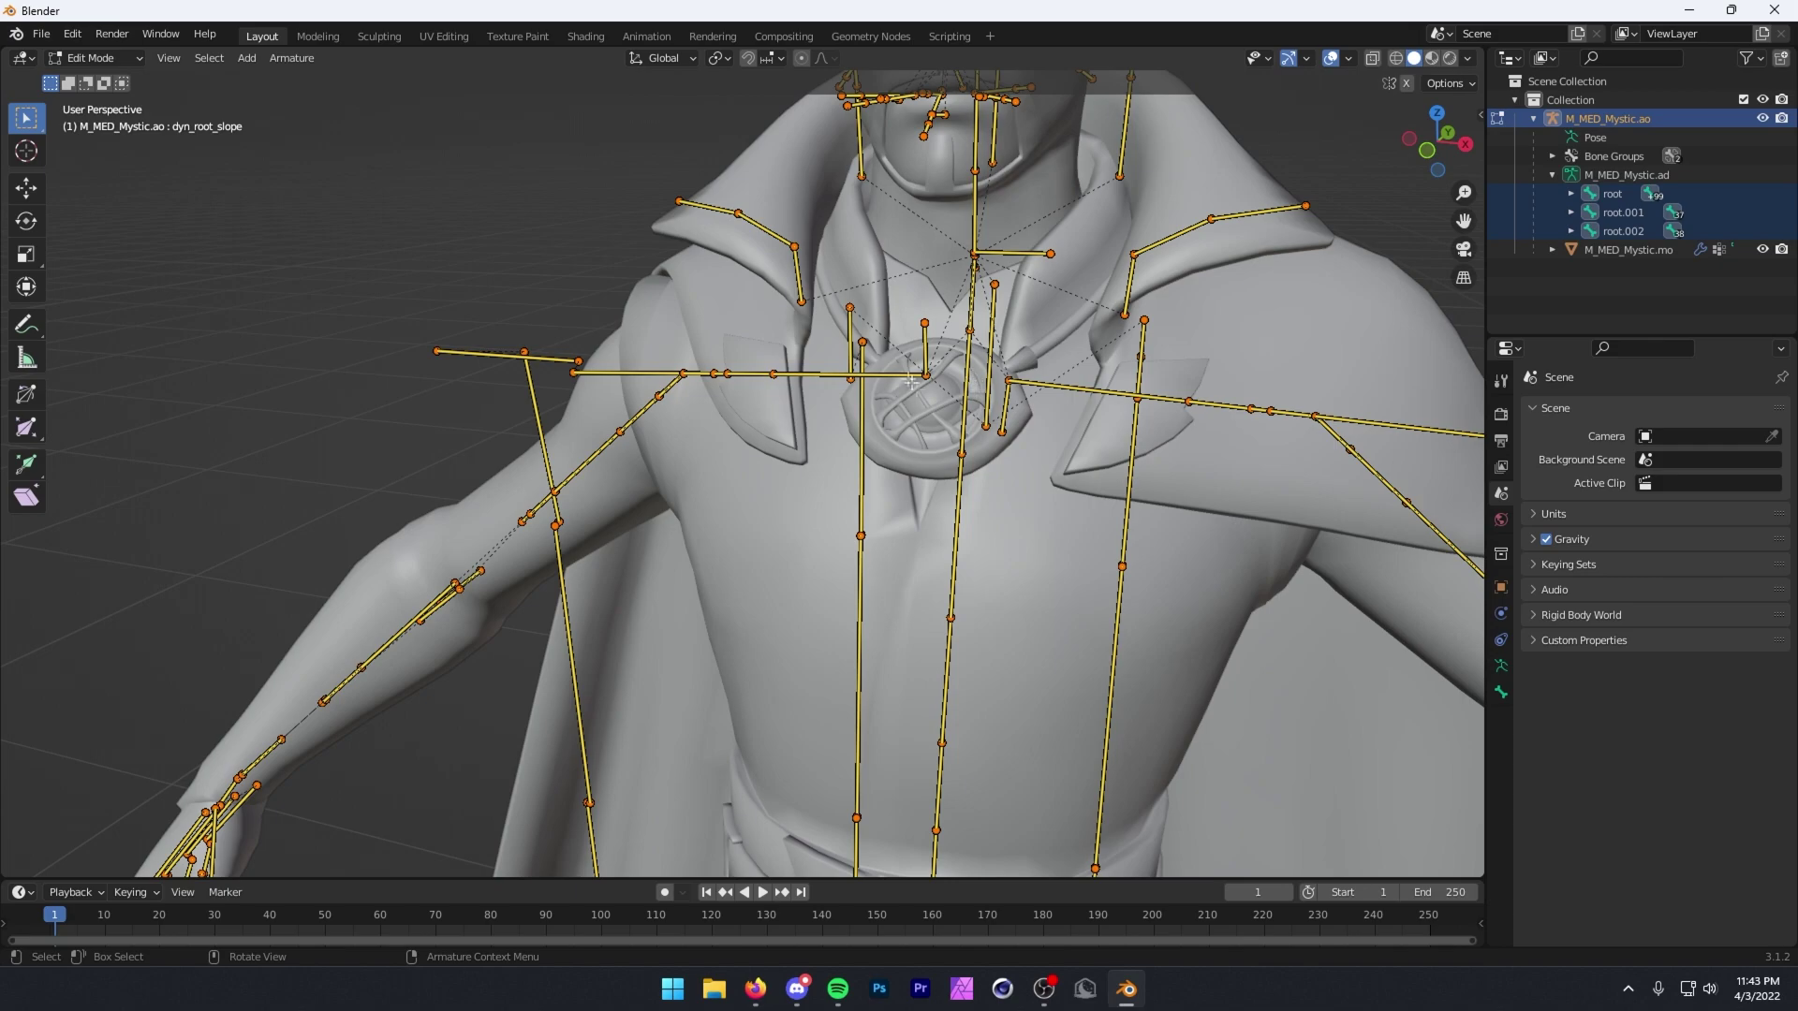
Select the duplicate spine_05.001 bone, extend the selection to all bones with the same suffix, and delete them.
click(968, 355)
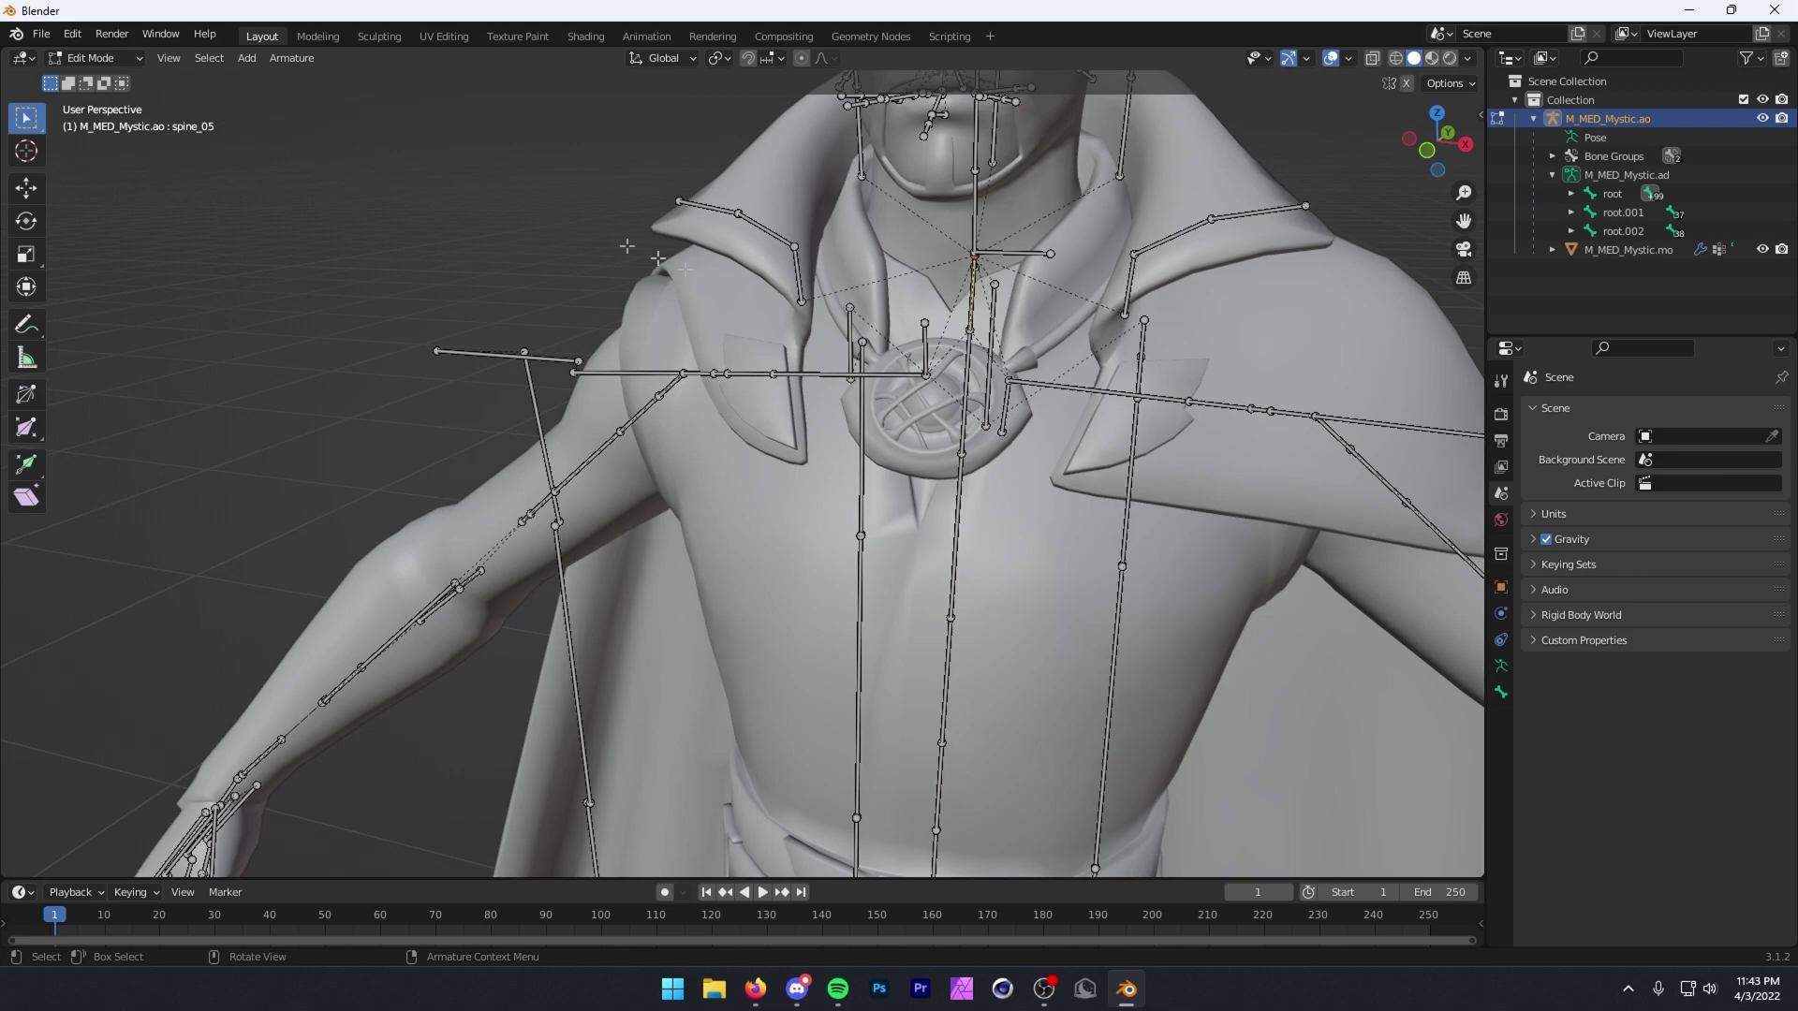
key(shift+d)
right_click(974, 305)
click(209, 58)
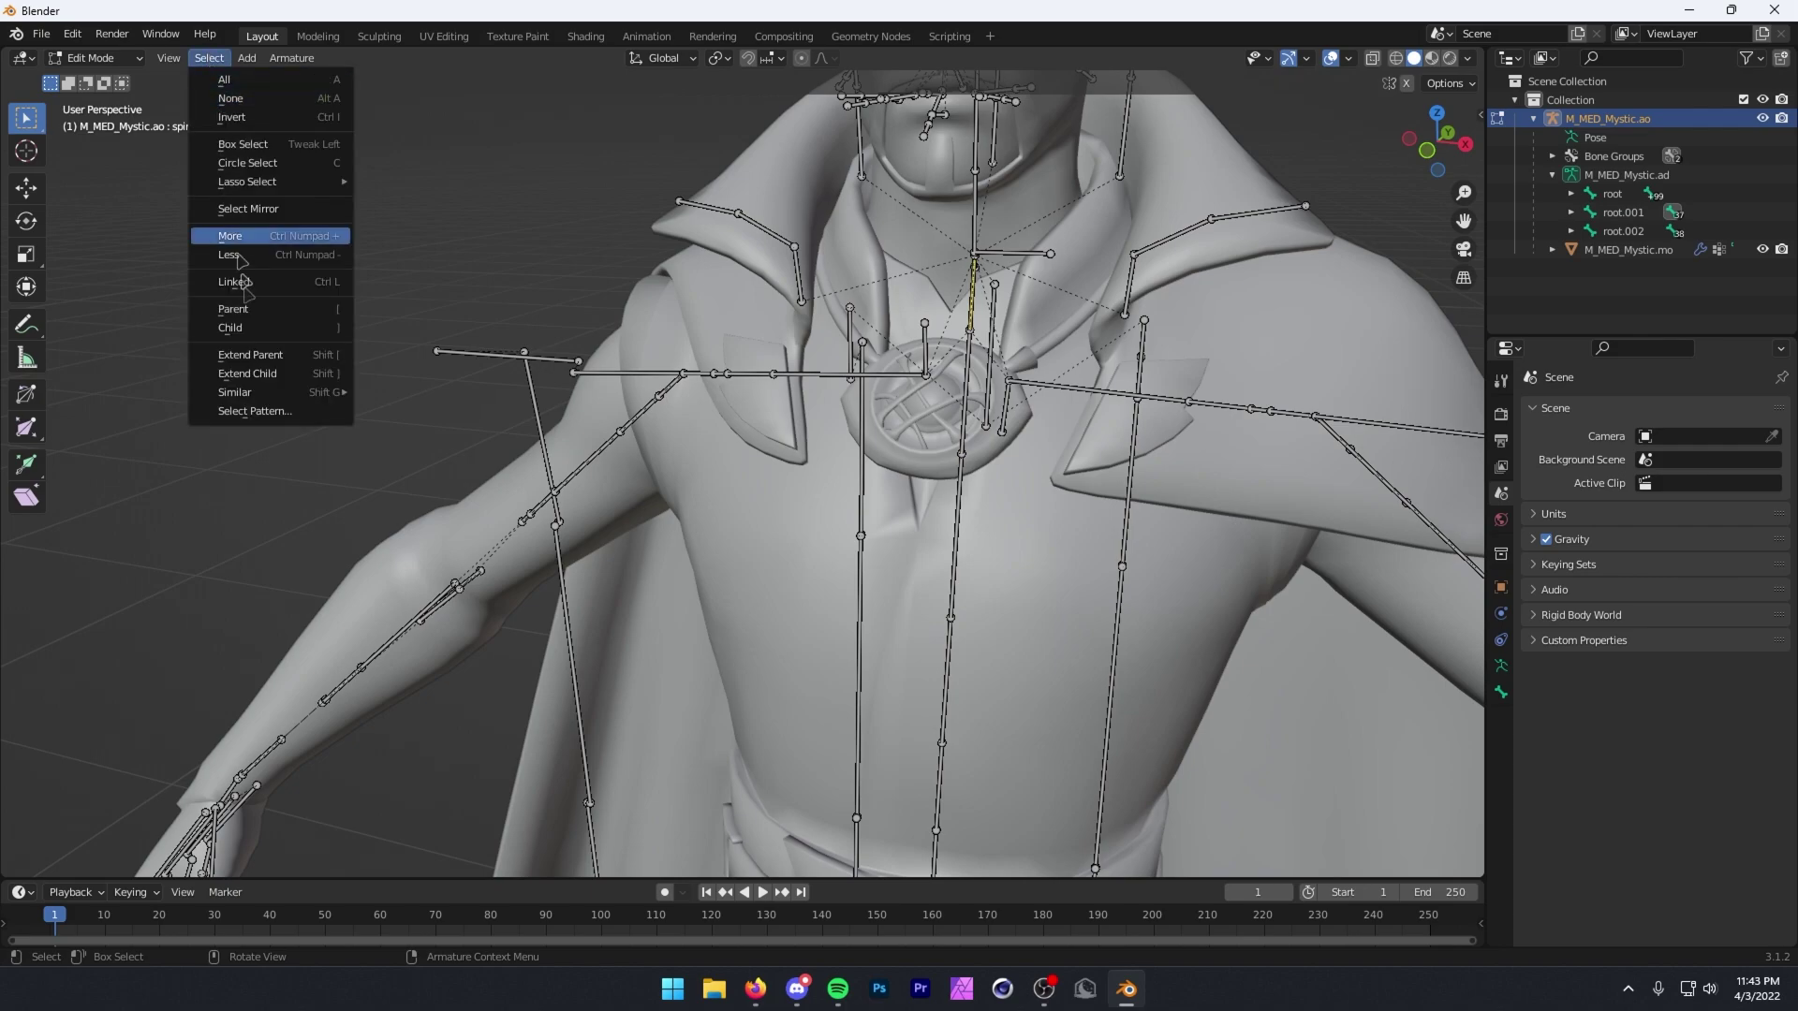
mouse_move(261, 391)
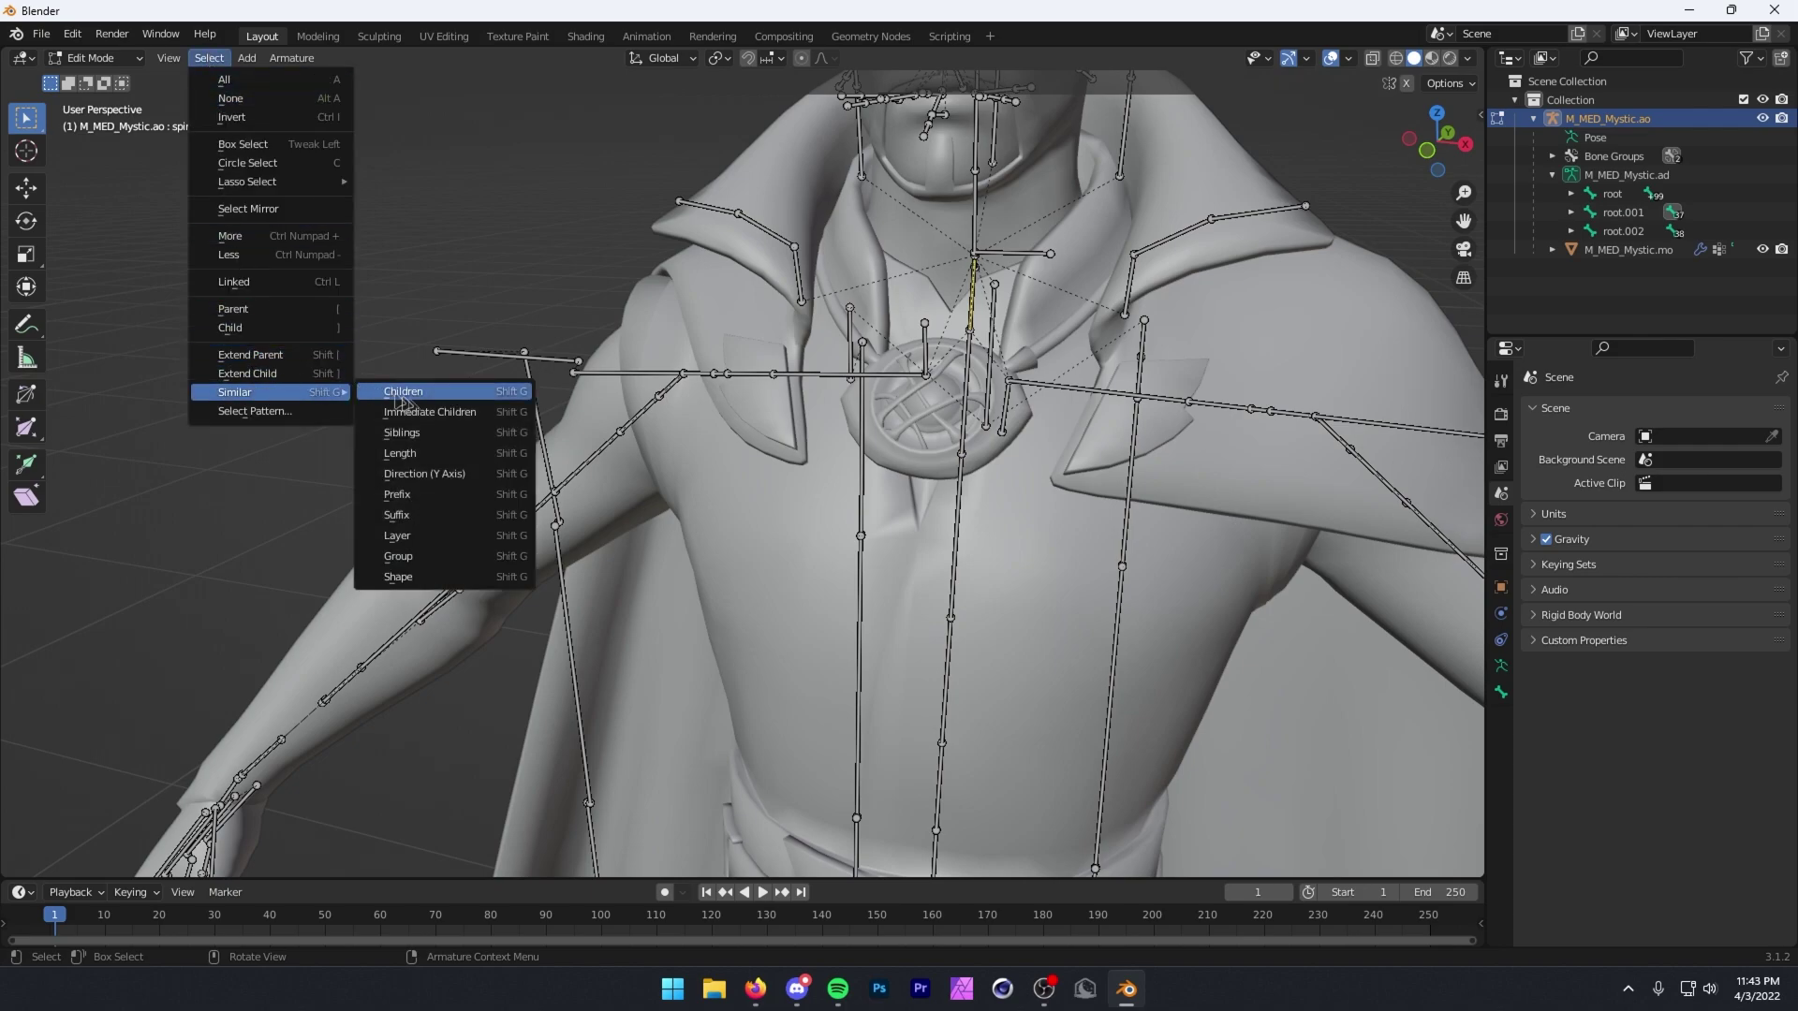
click(425, 520)
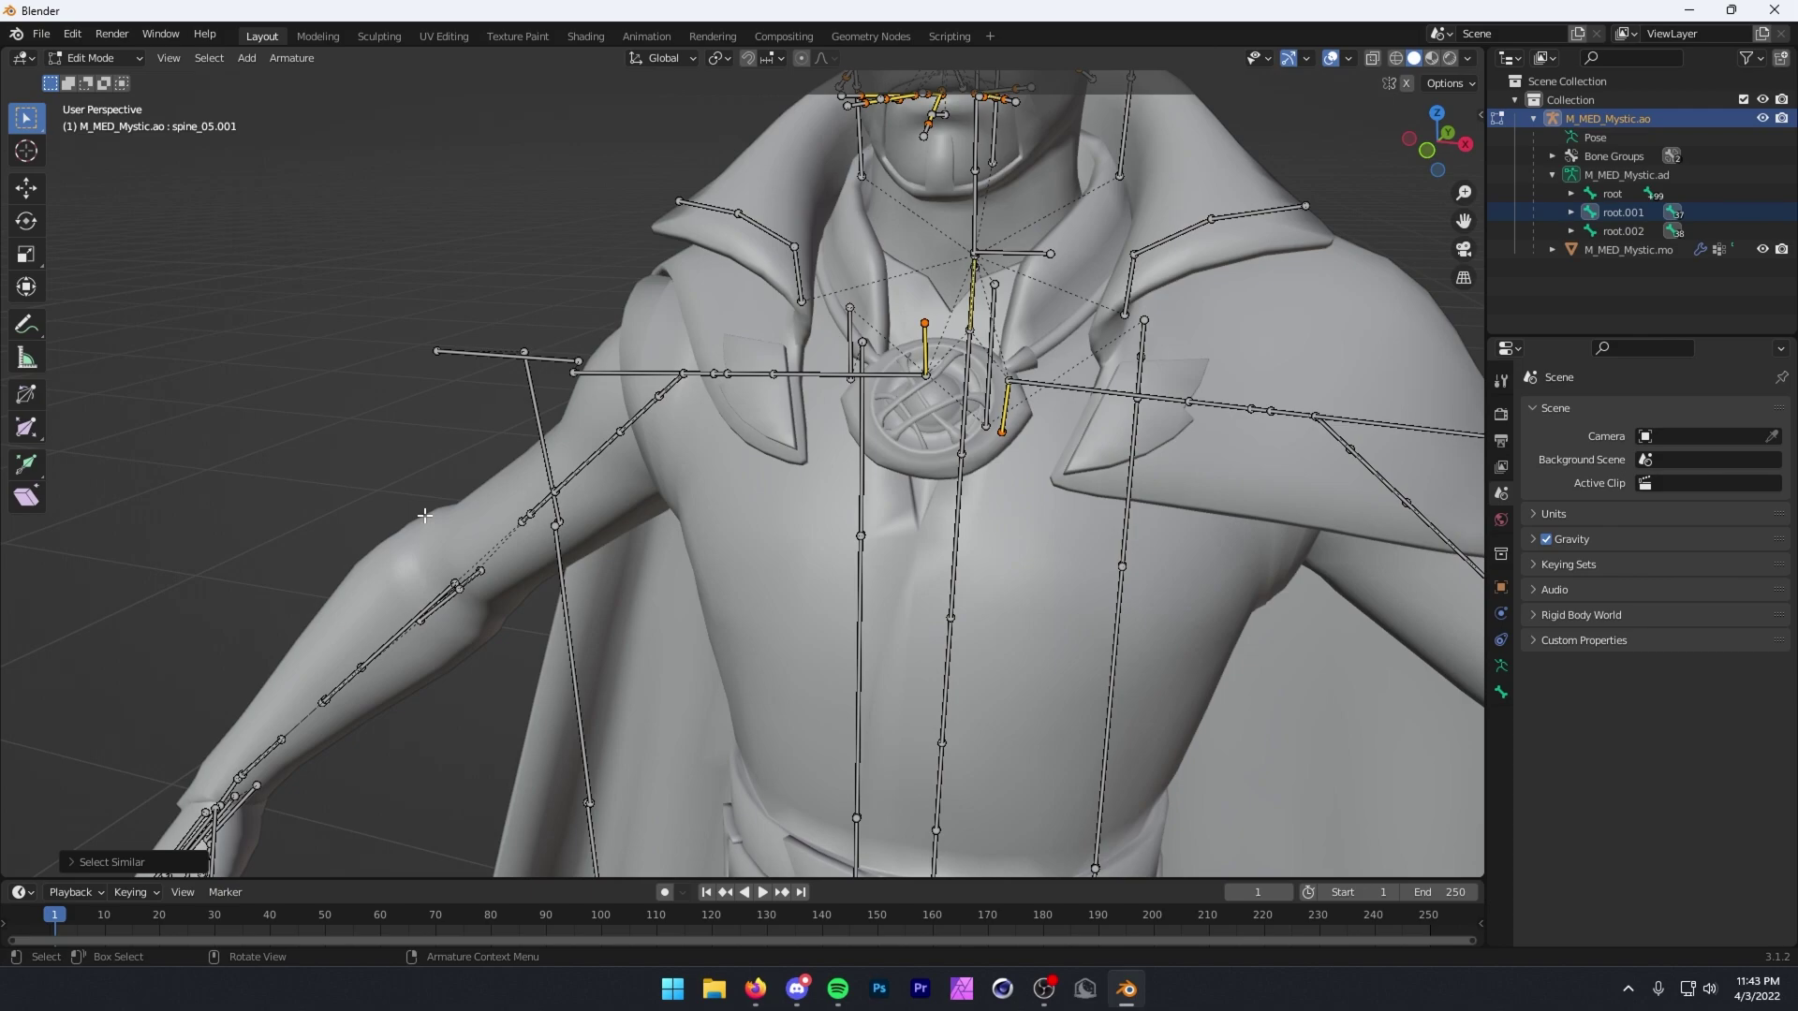
key(x)
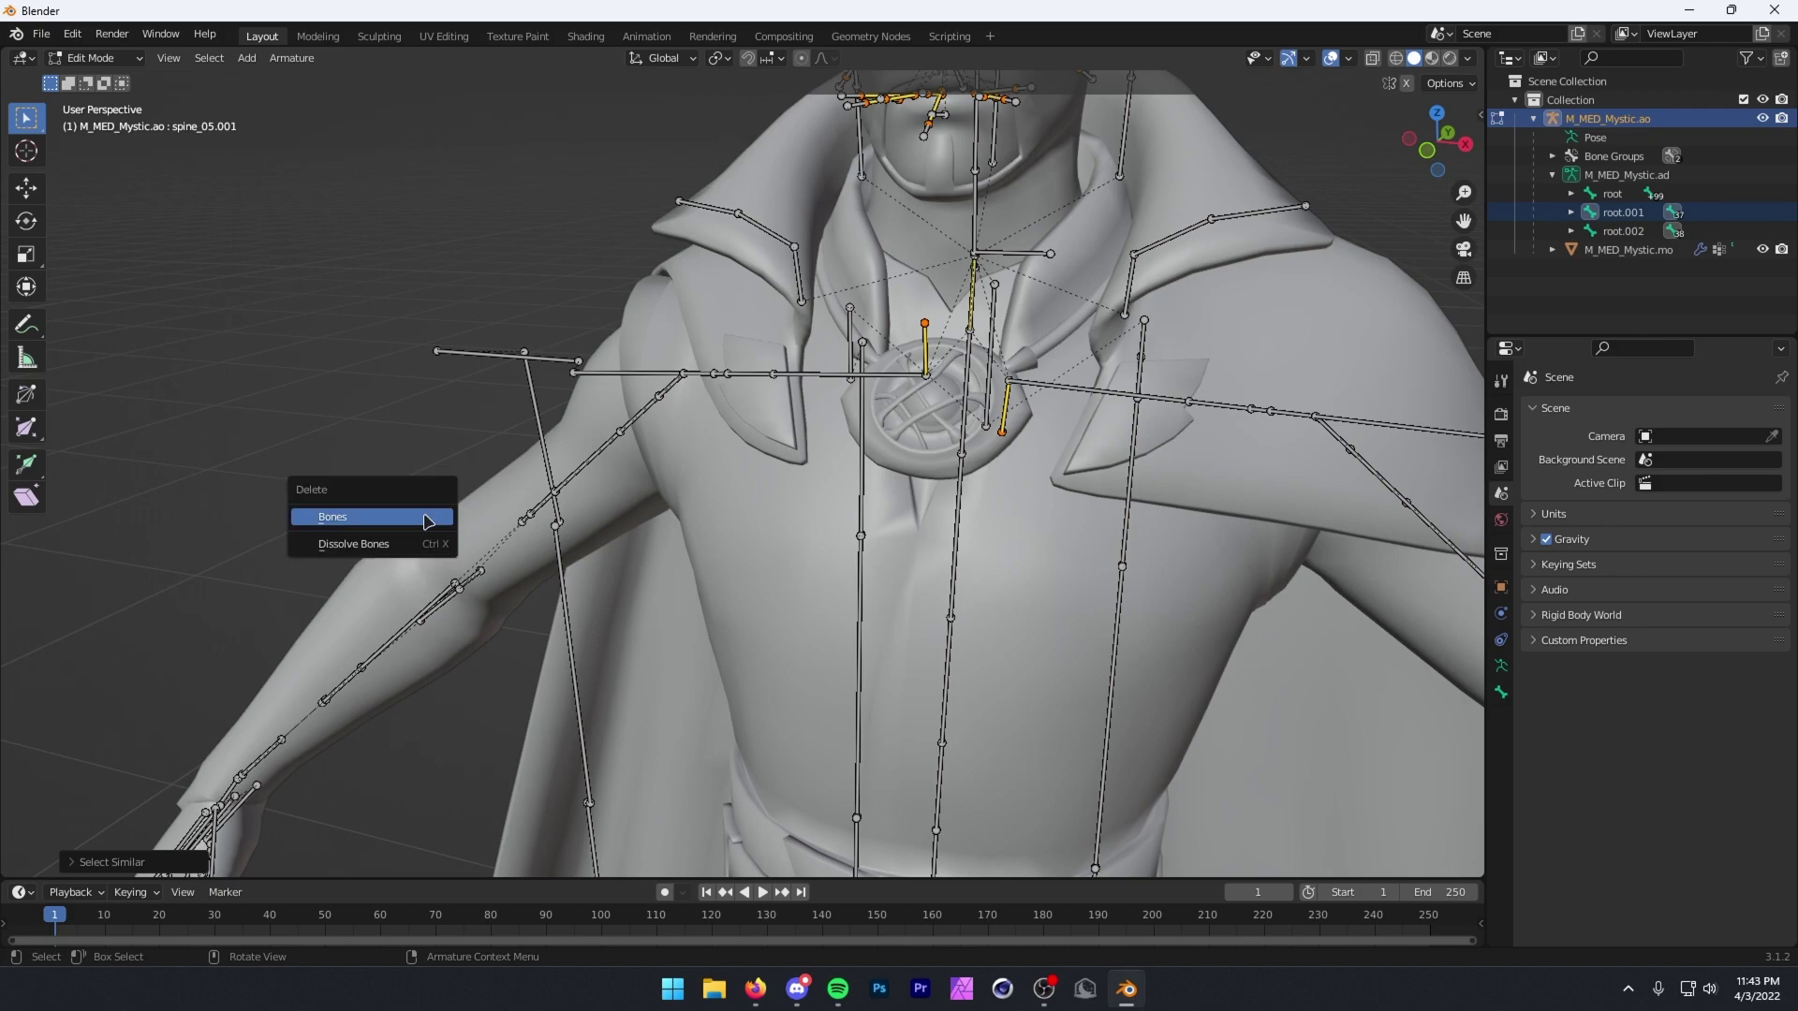
click(426, 520)
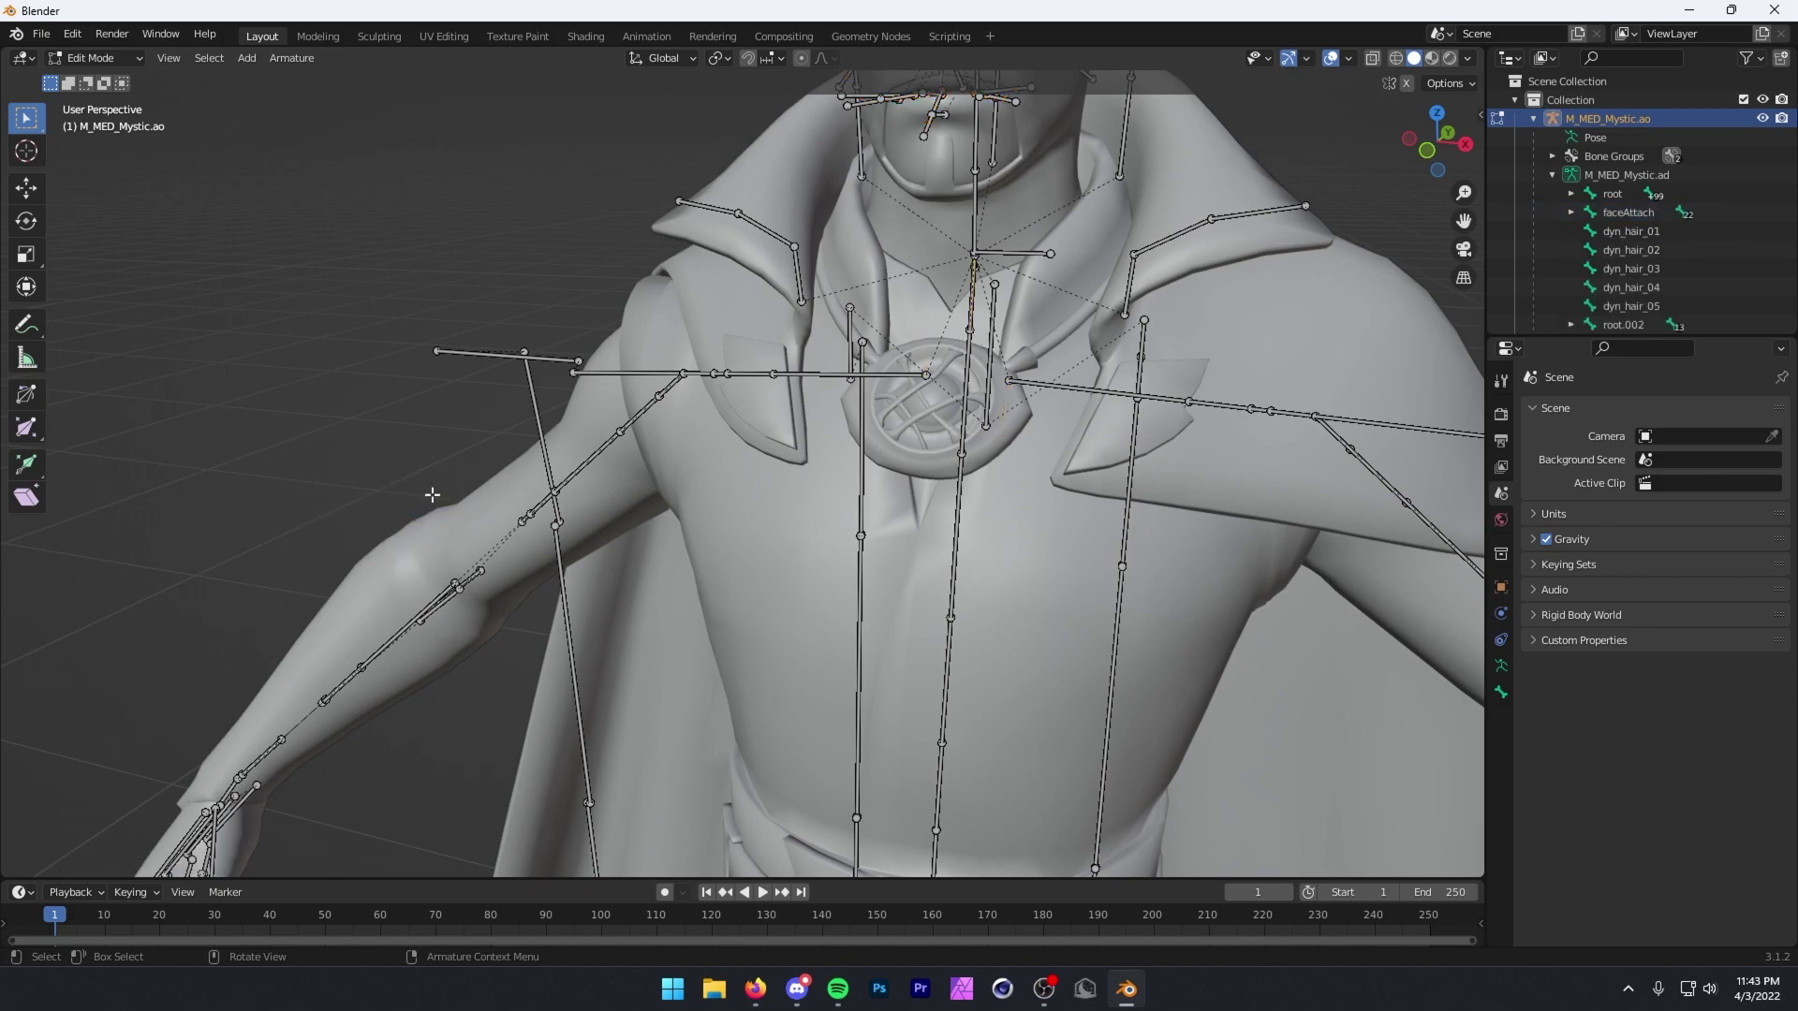
Select the duplicate root.002 bone together with all bones sharing its suffix and delete them.
key(Home)
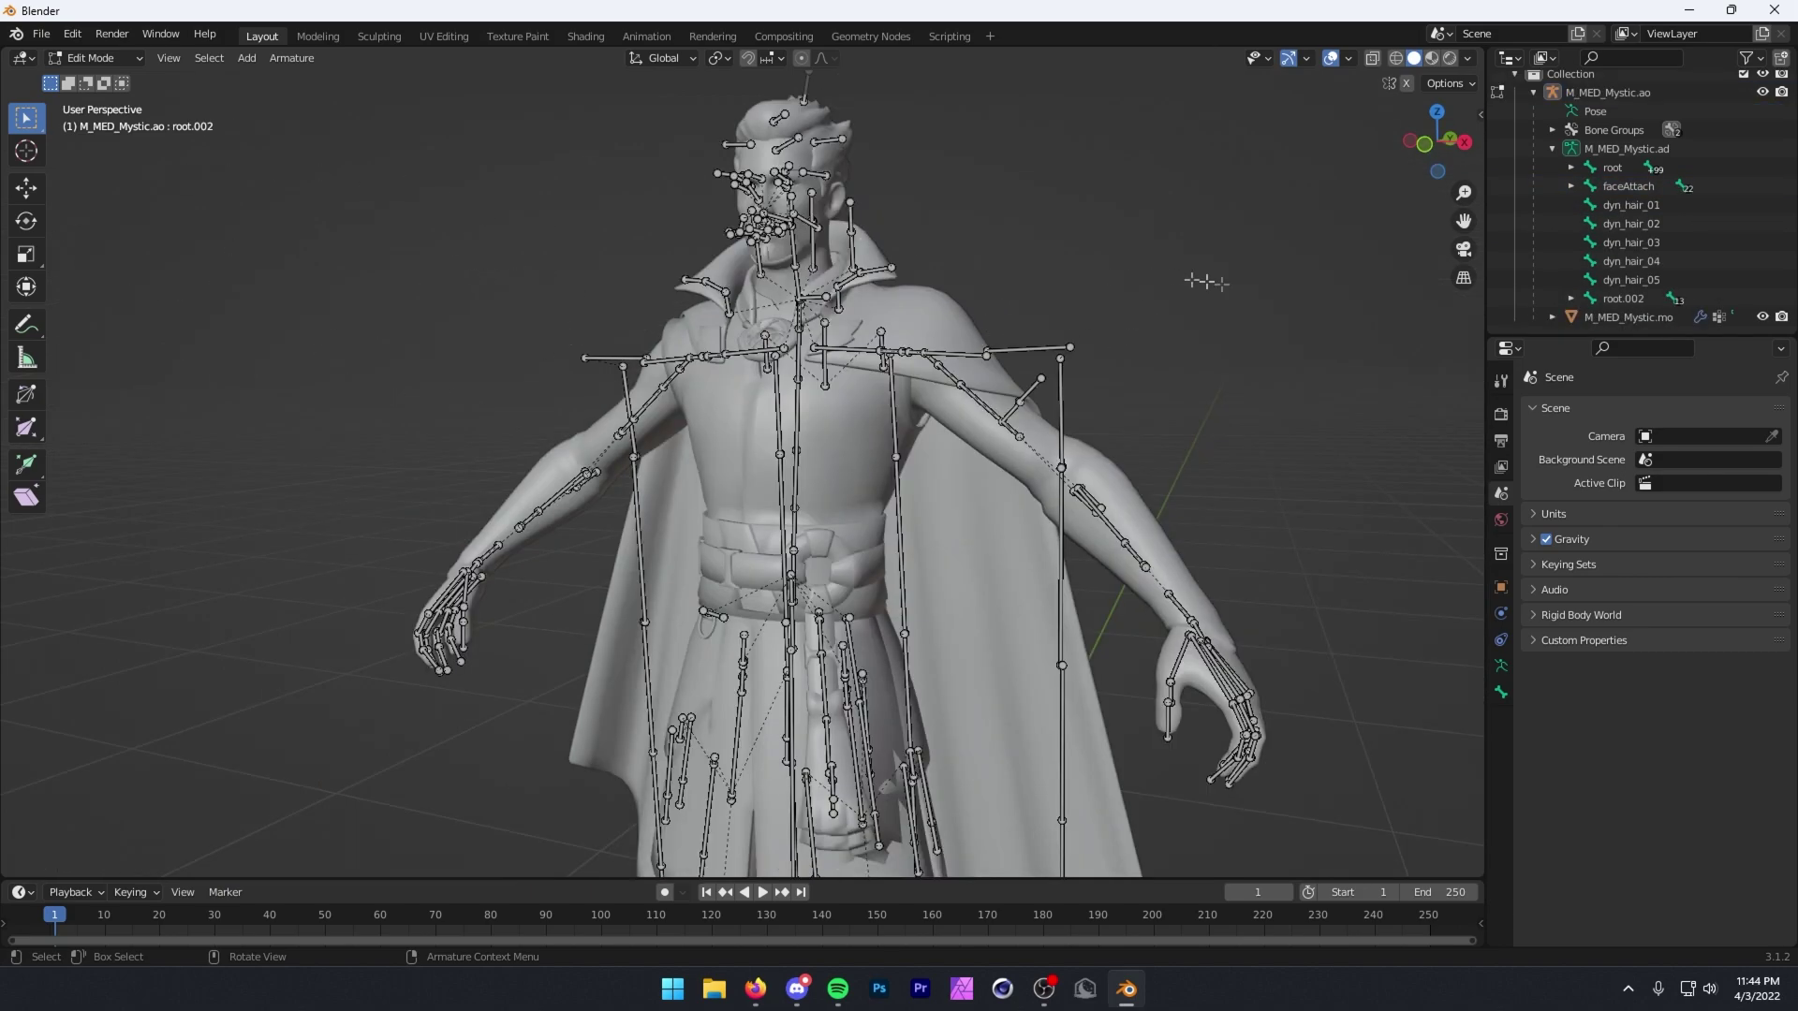
click(1625, 298)
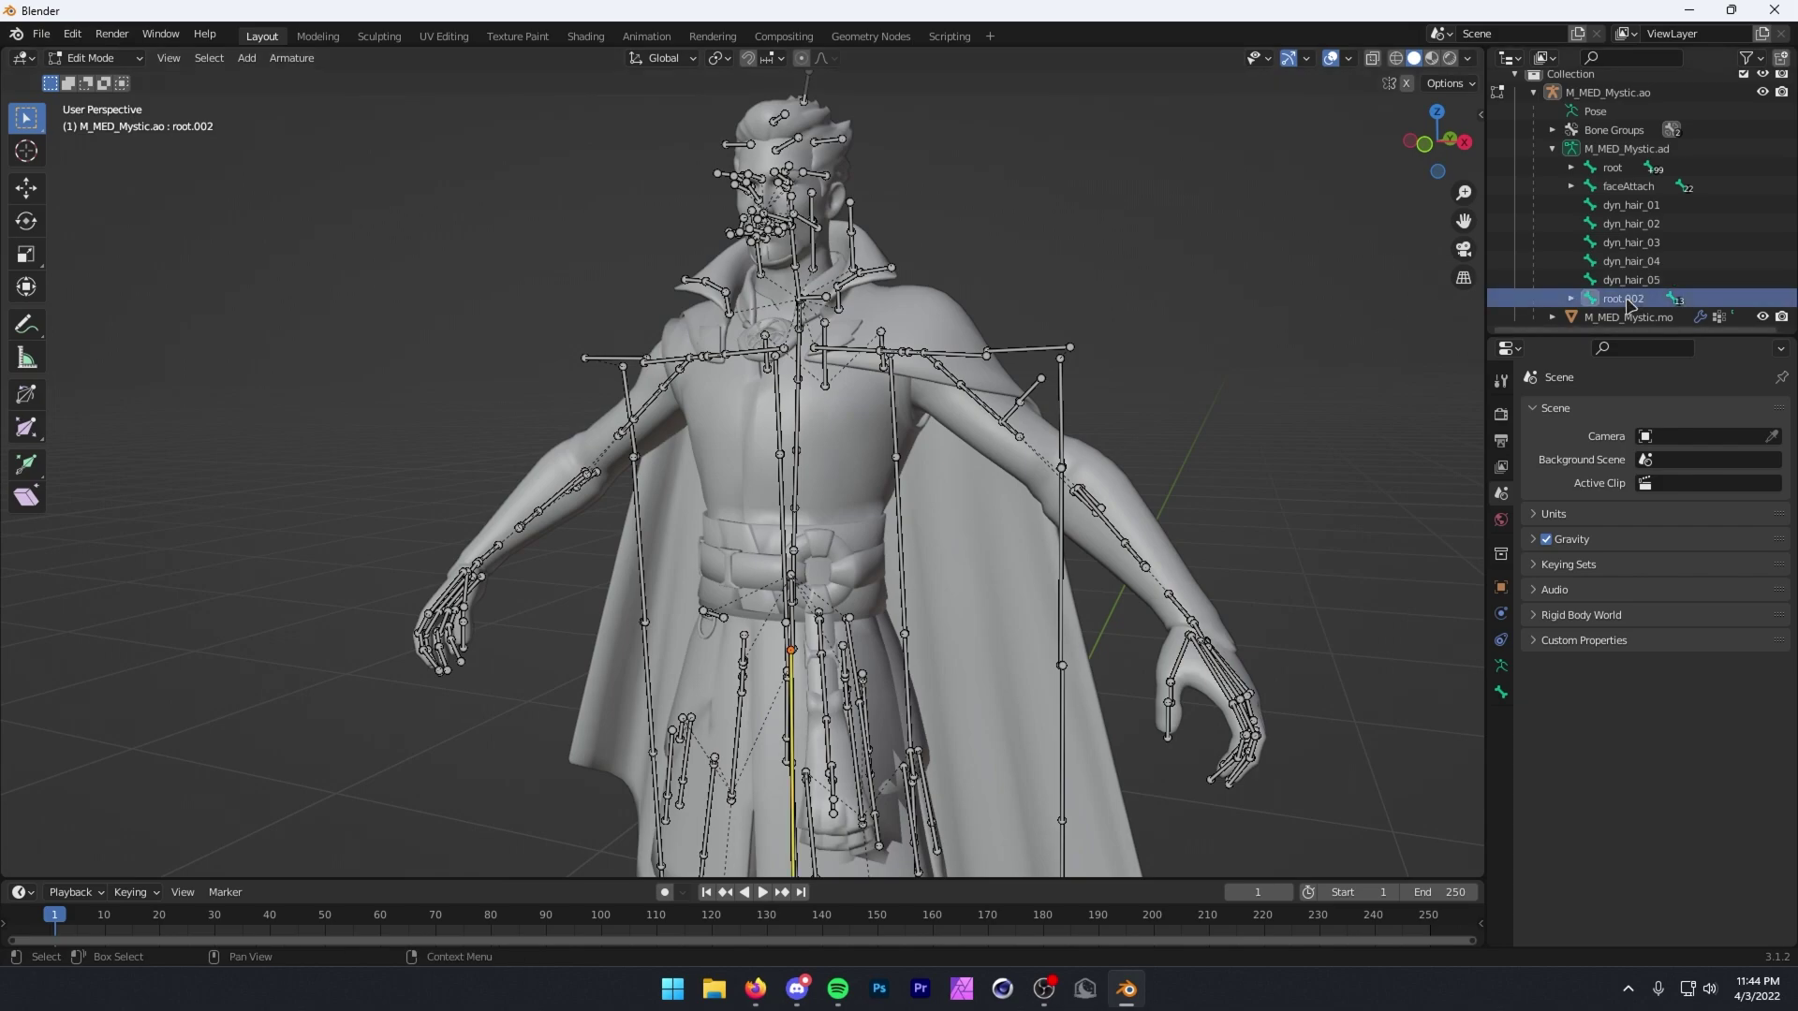
click(196, 58)
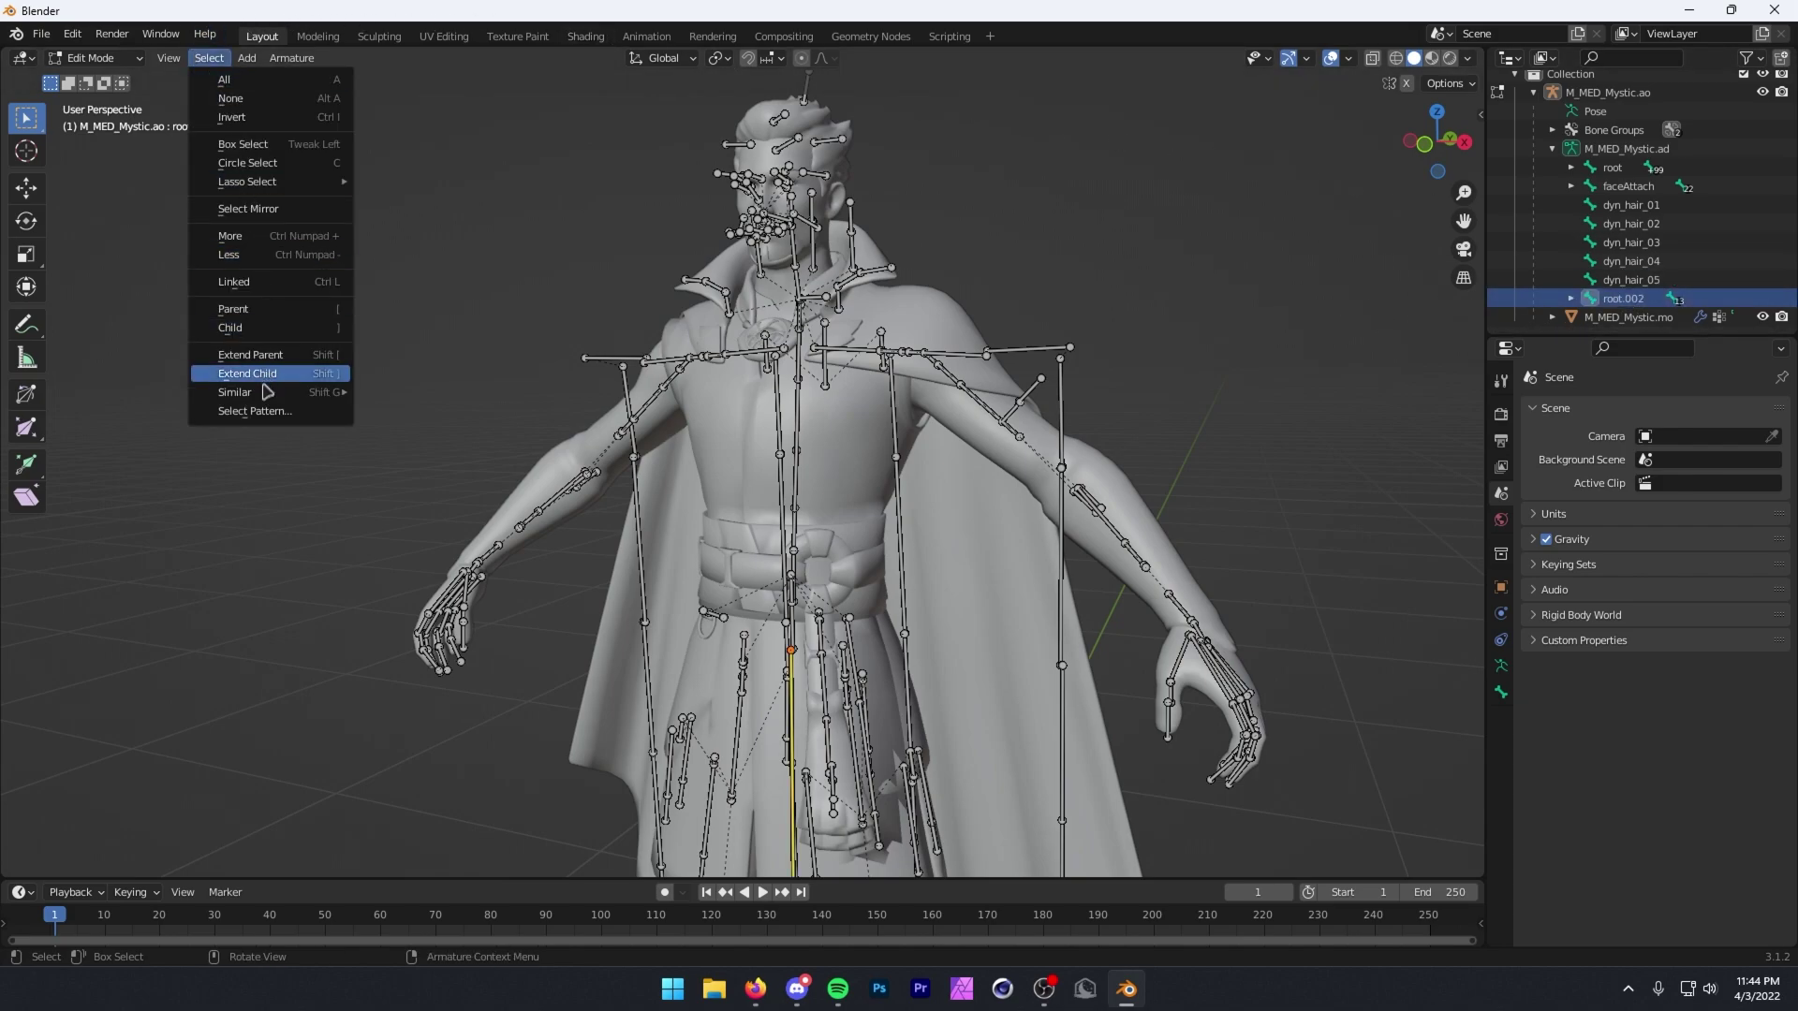
mouse_move(281, 392)
click(430, 526)
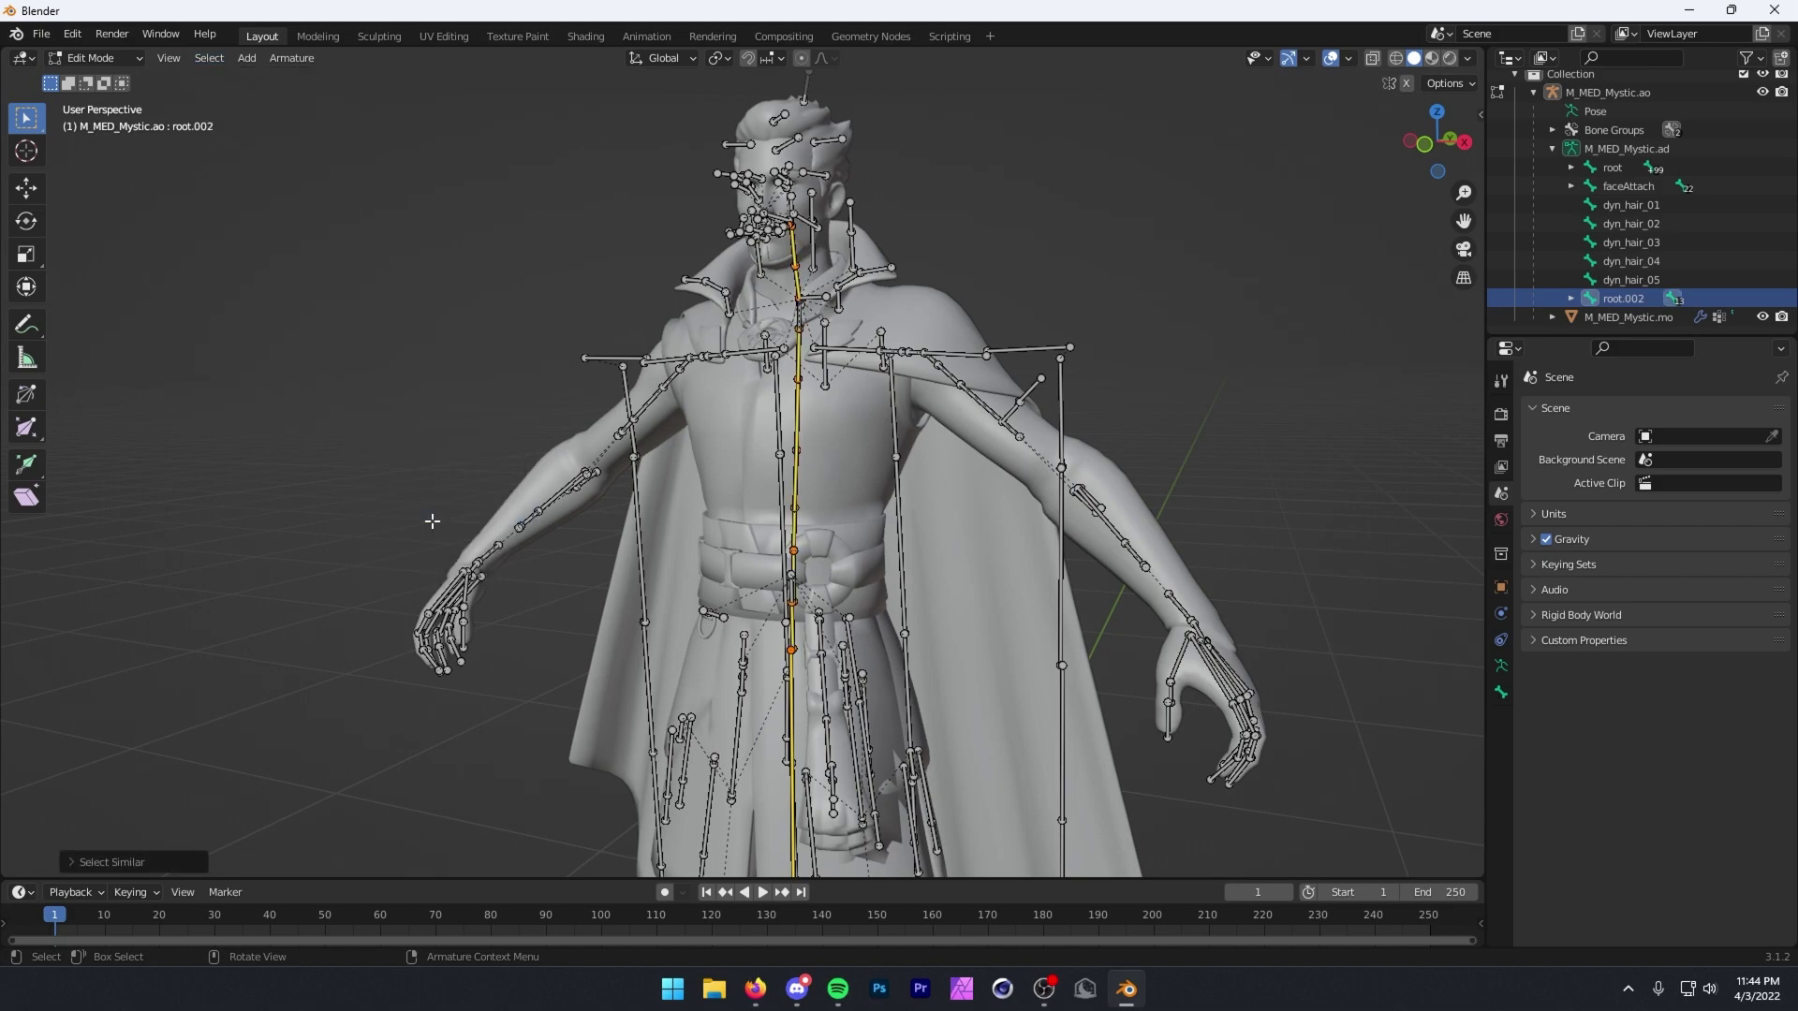
key(x)
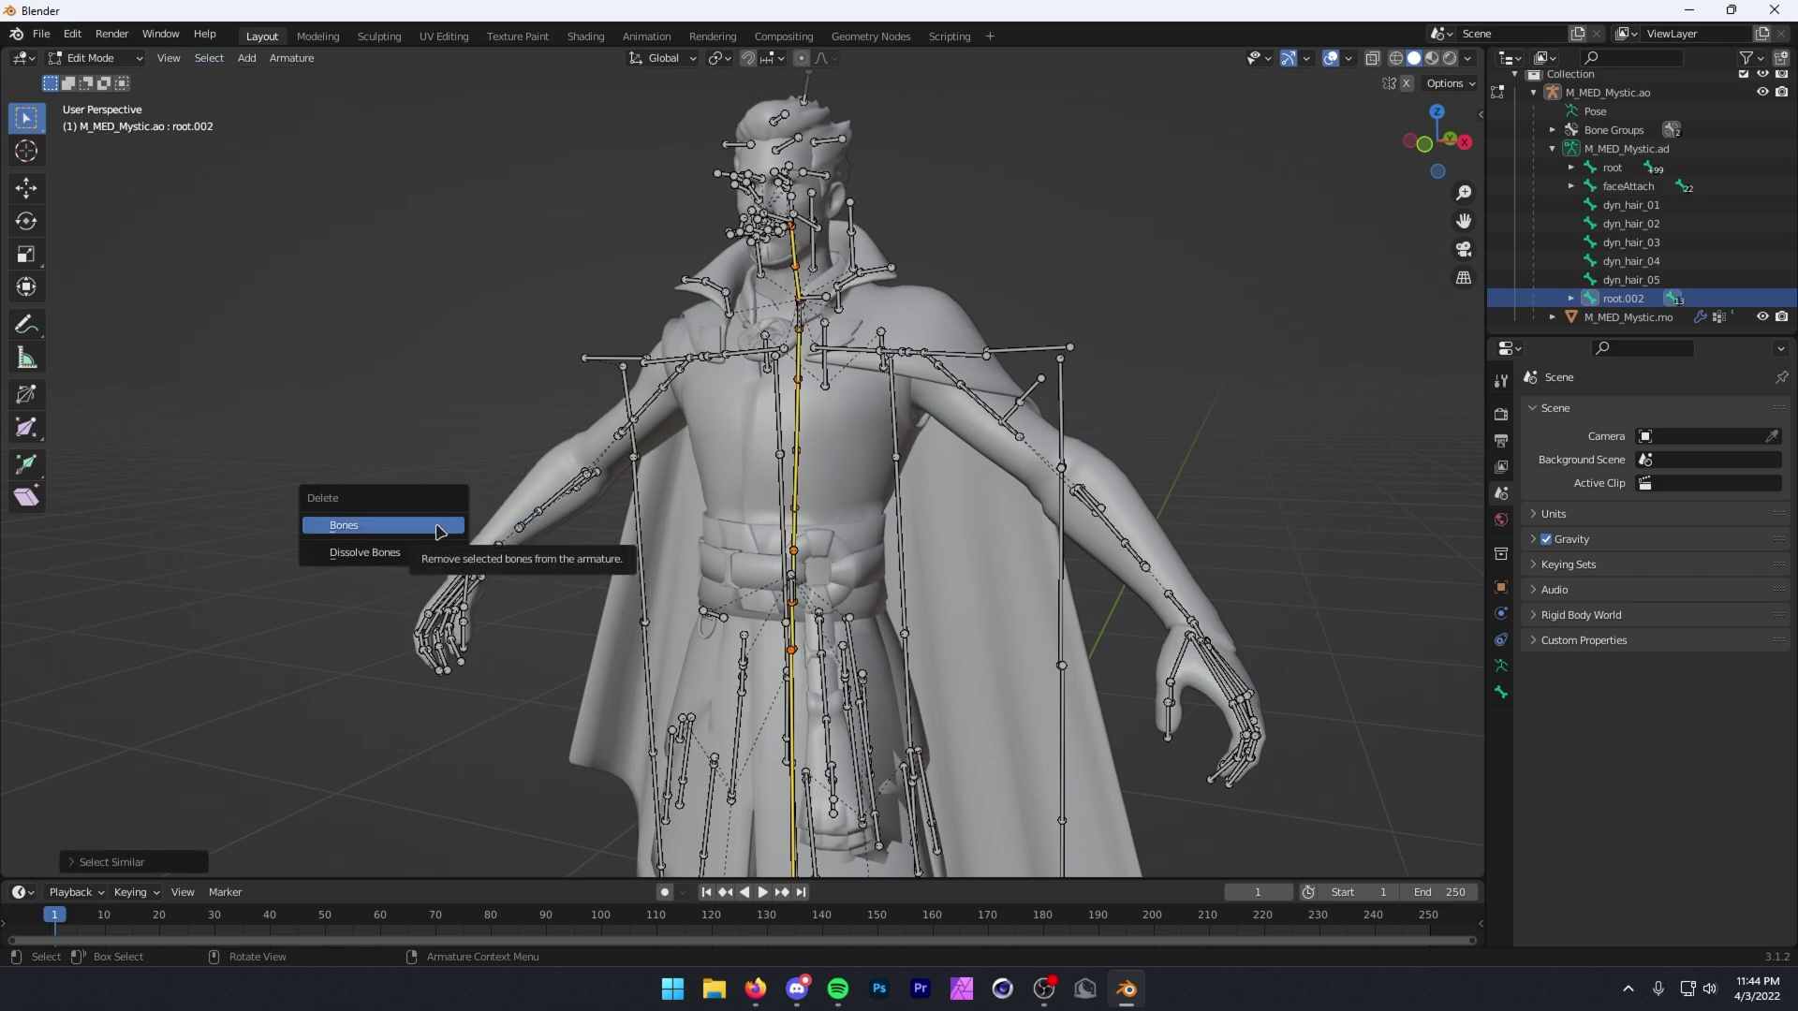
click(437, 527)
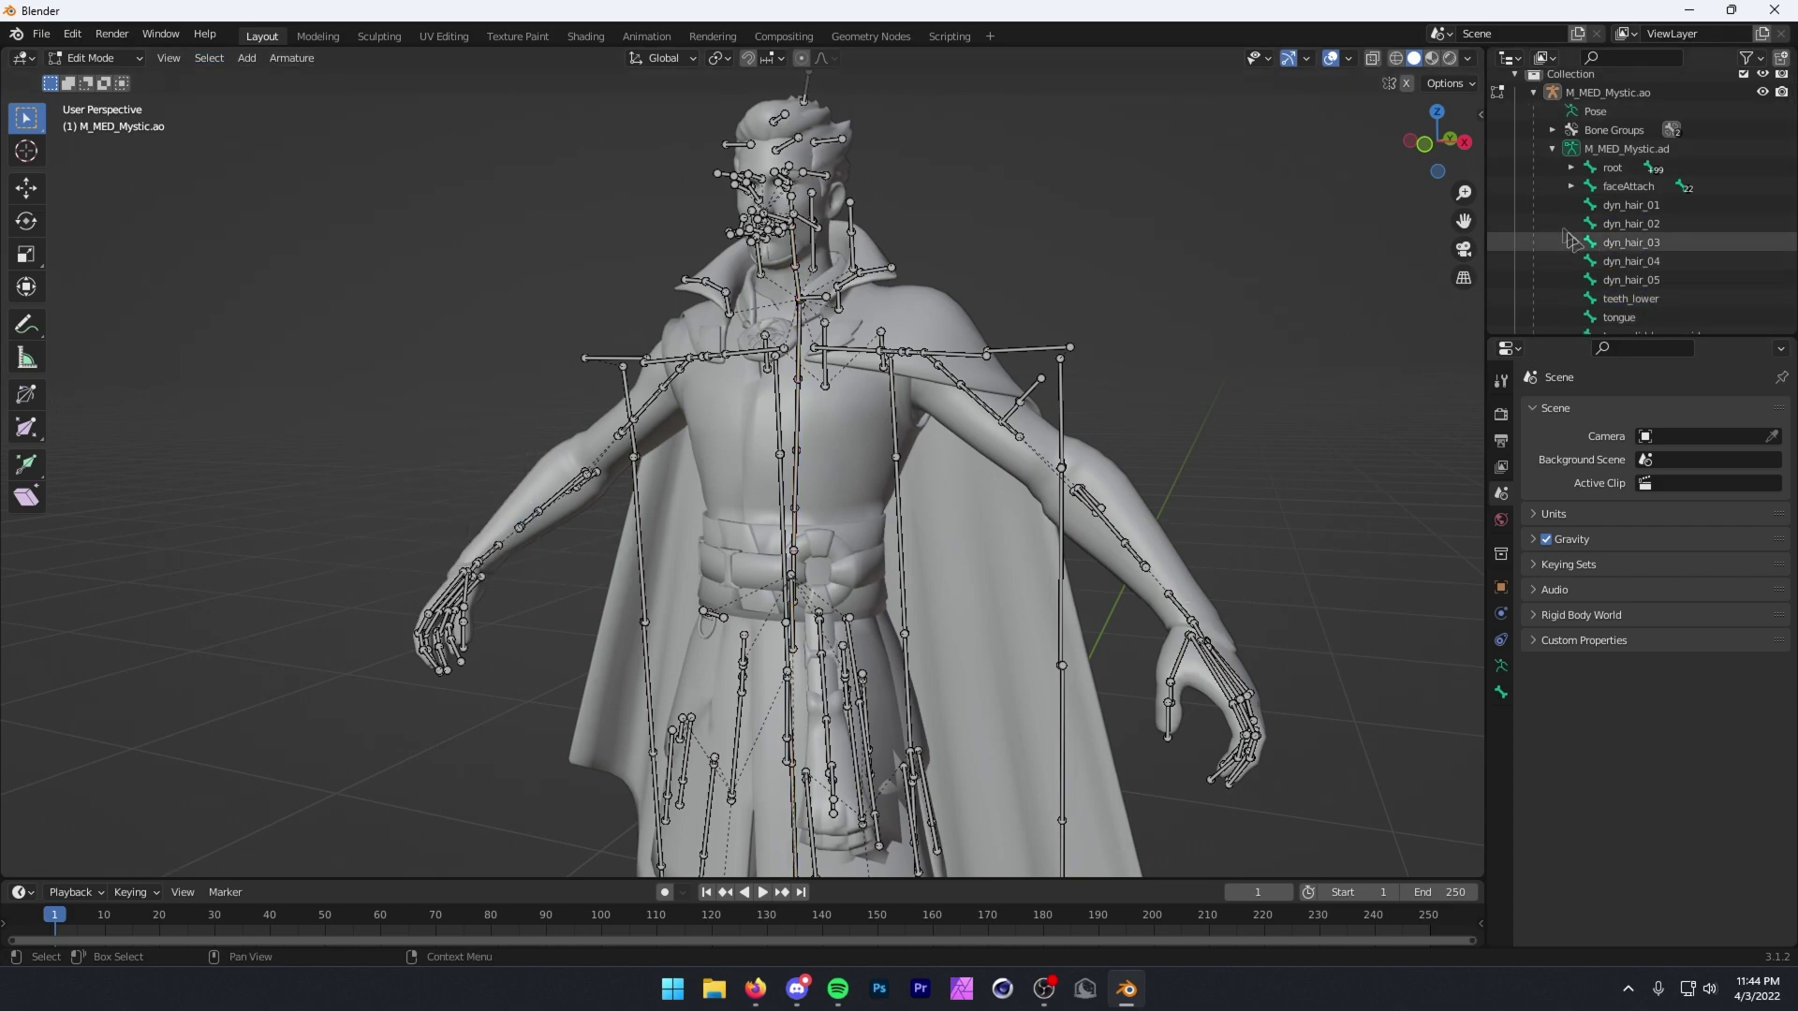
Look through the remaining unparented bones in the armature's hierarchy and select the faceAttach bone.
scroll(1634, 265, down, 3)
scroll(1639, 225, up, 2)
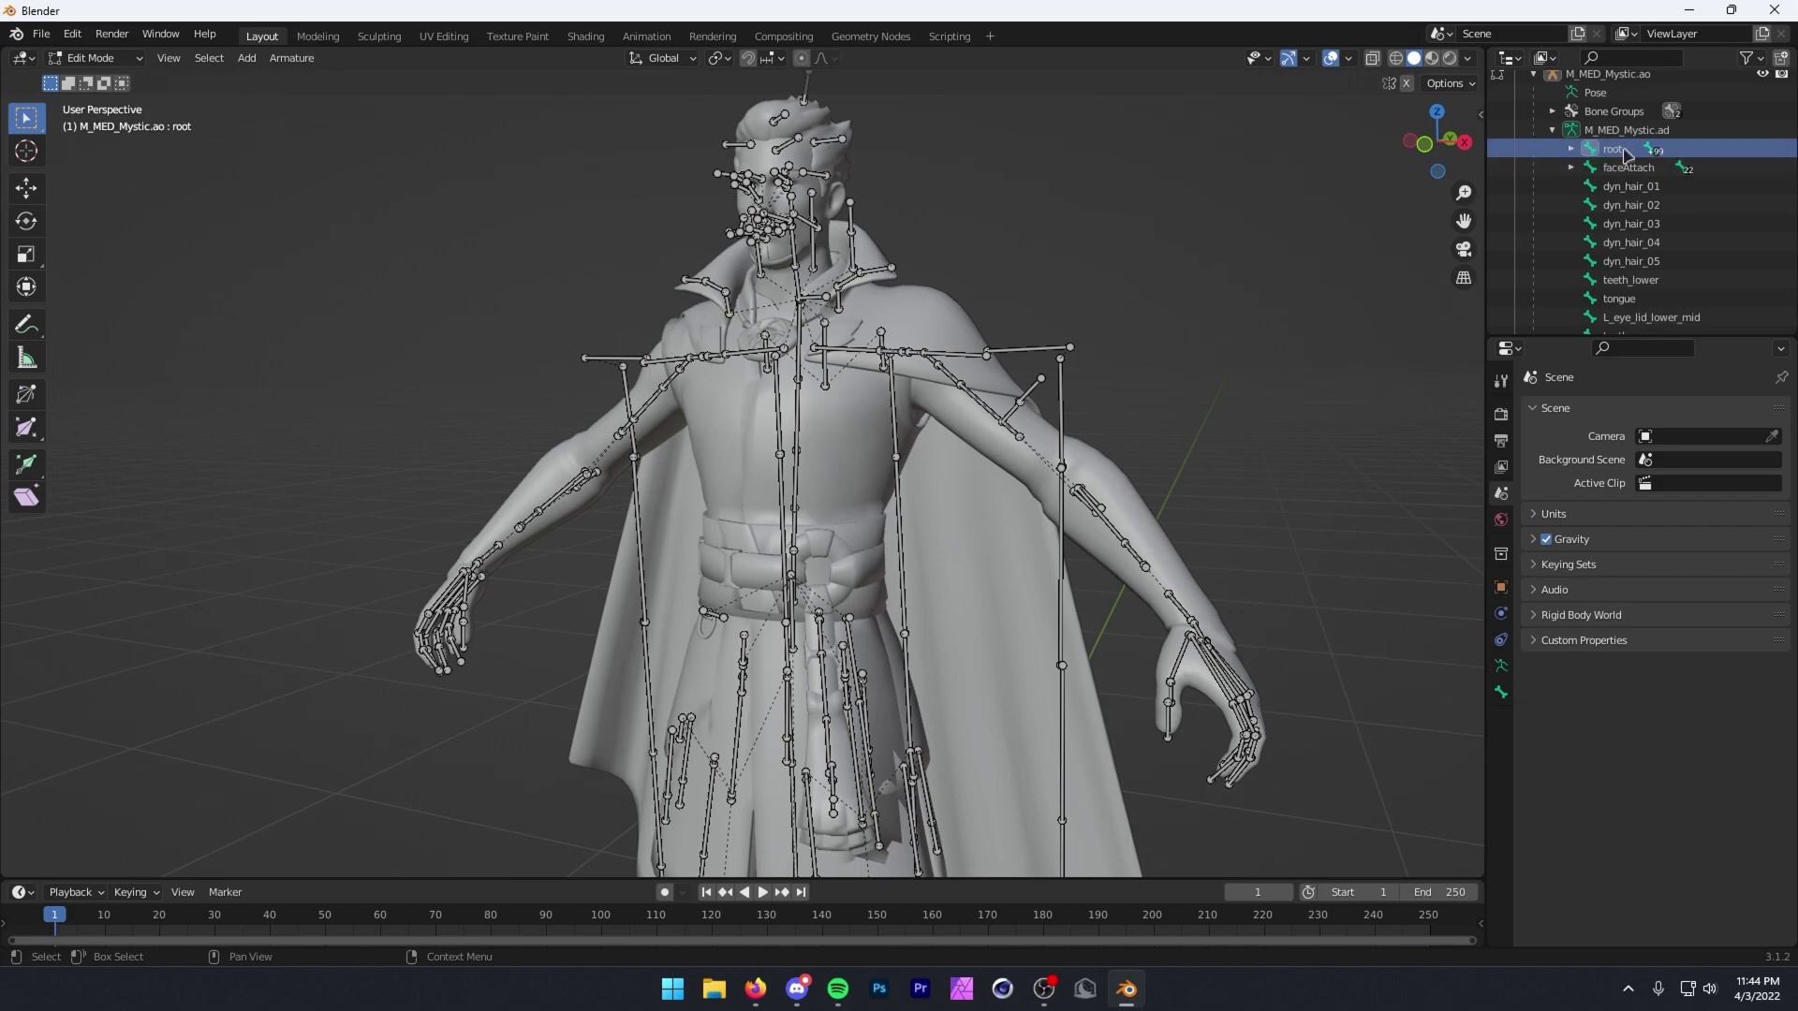
click(1628, 168)
scroll(1632, 225, down, 2)
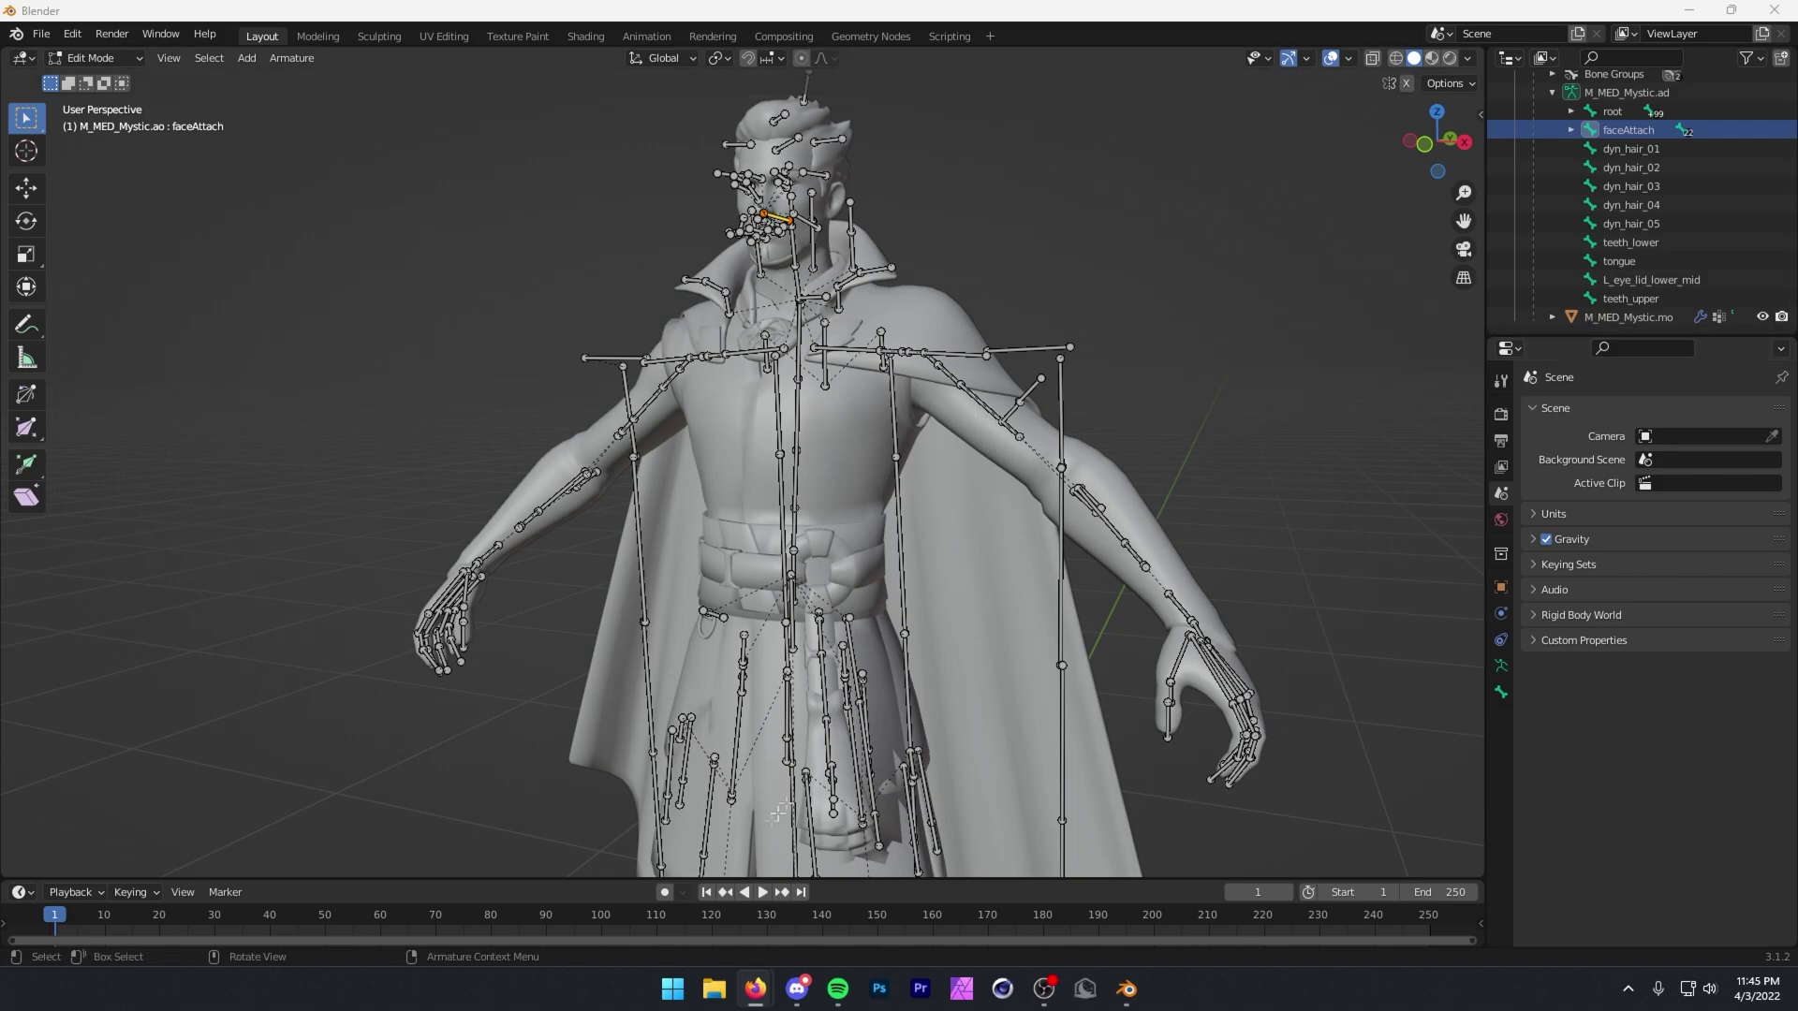
Switch to Firefox, review the Facial Bones parent list in the Fortnite Bone Parenting Guide, and return to Blender.
click(755, 989)
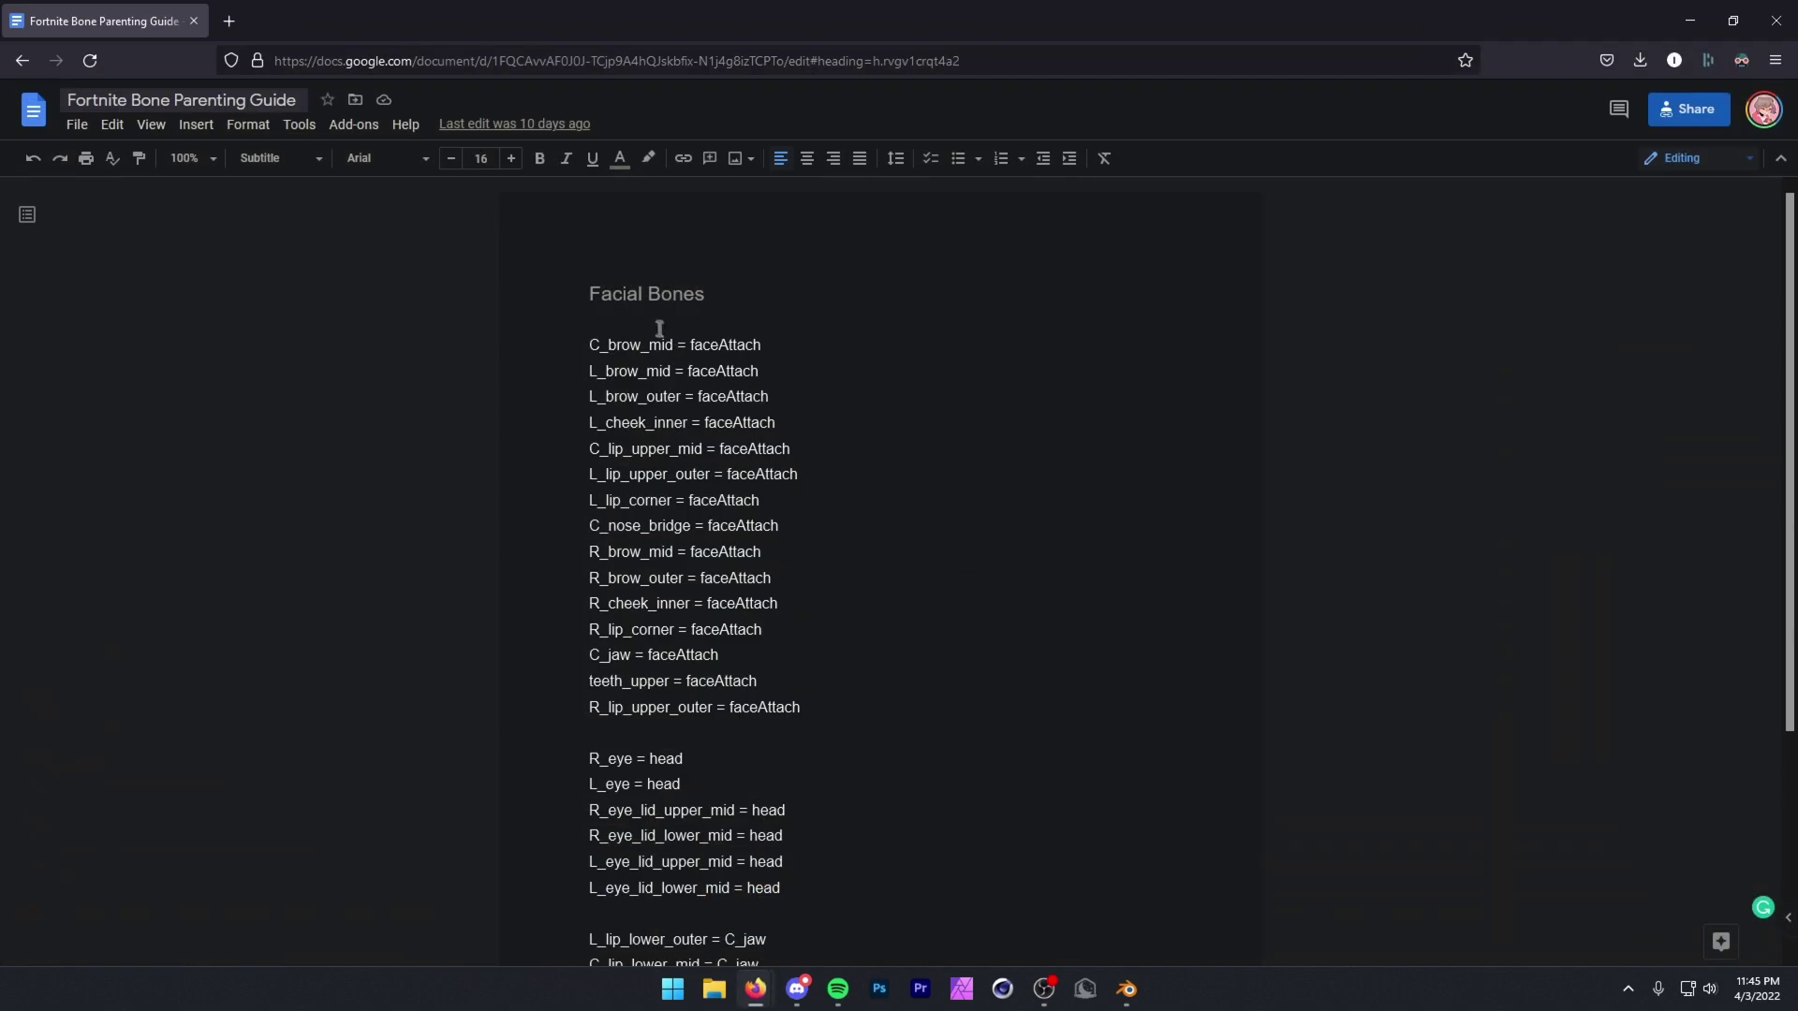
drag(589, 293, 522, 241)
scroll(811, 798, down, 3)
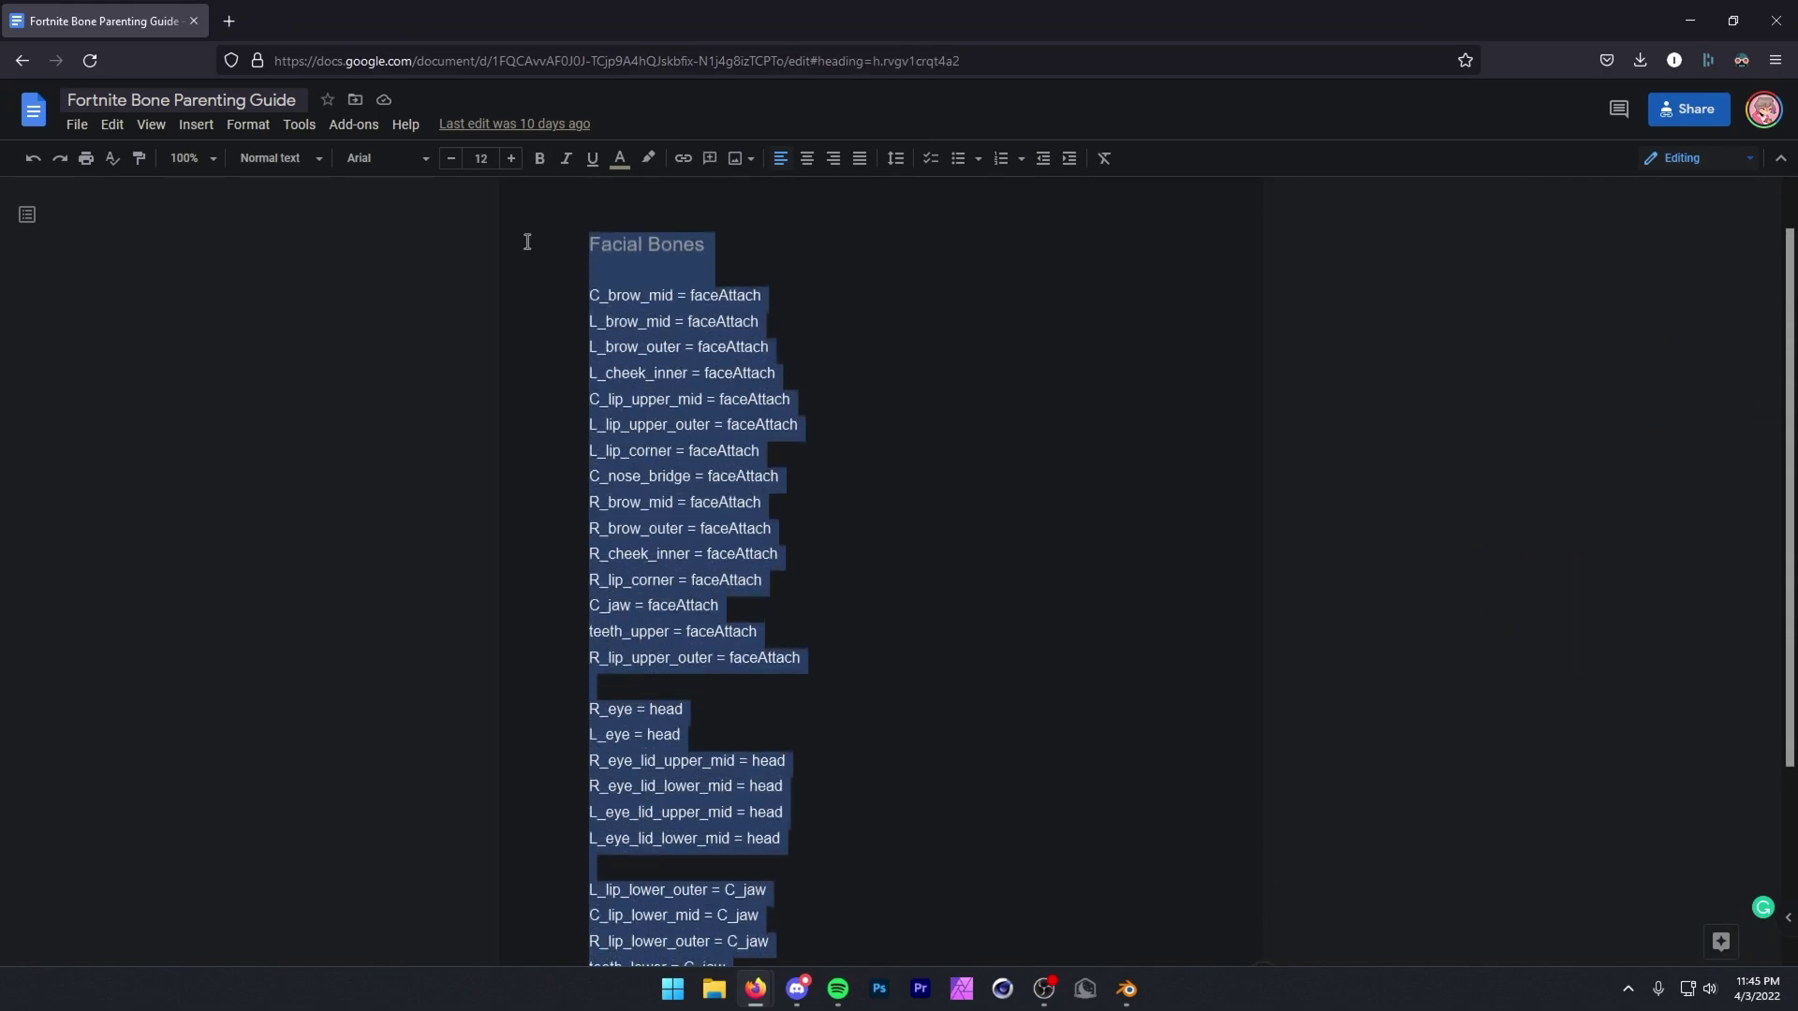
click(531, 249)
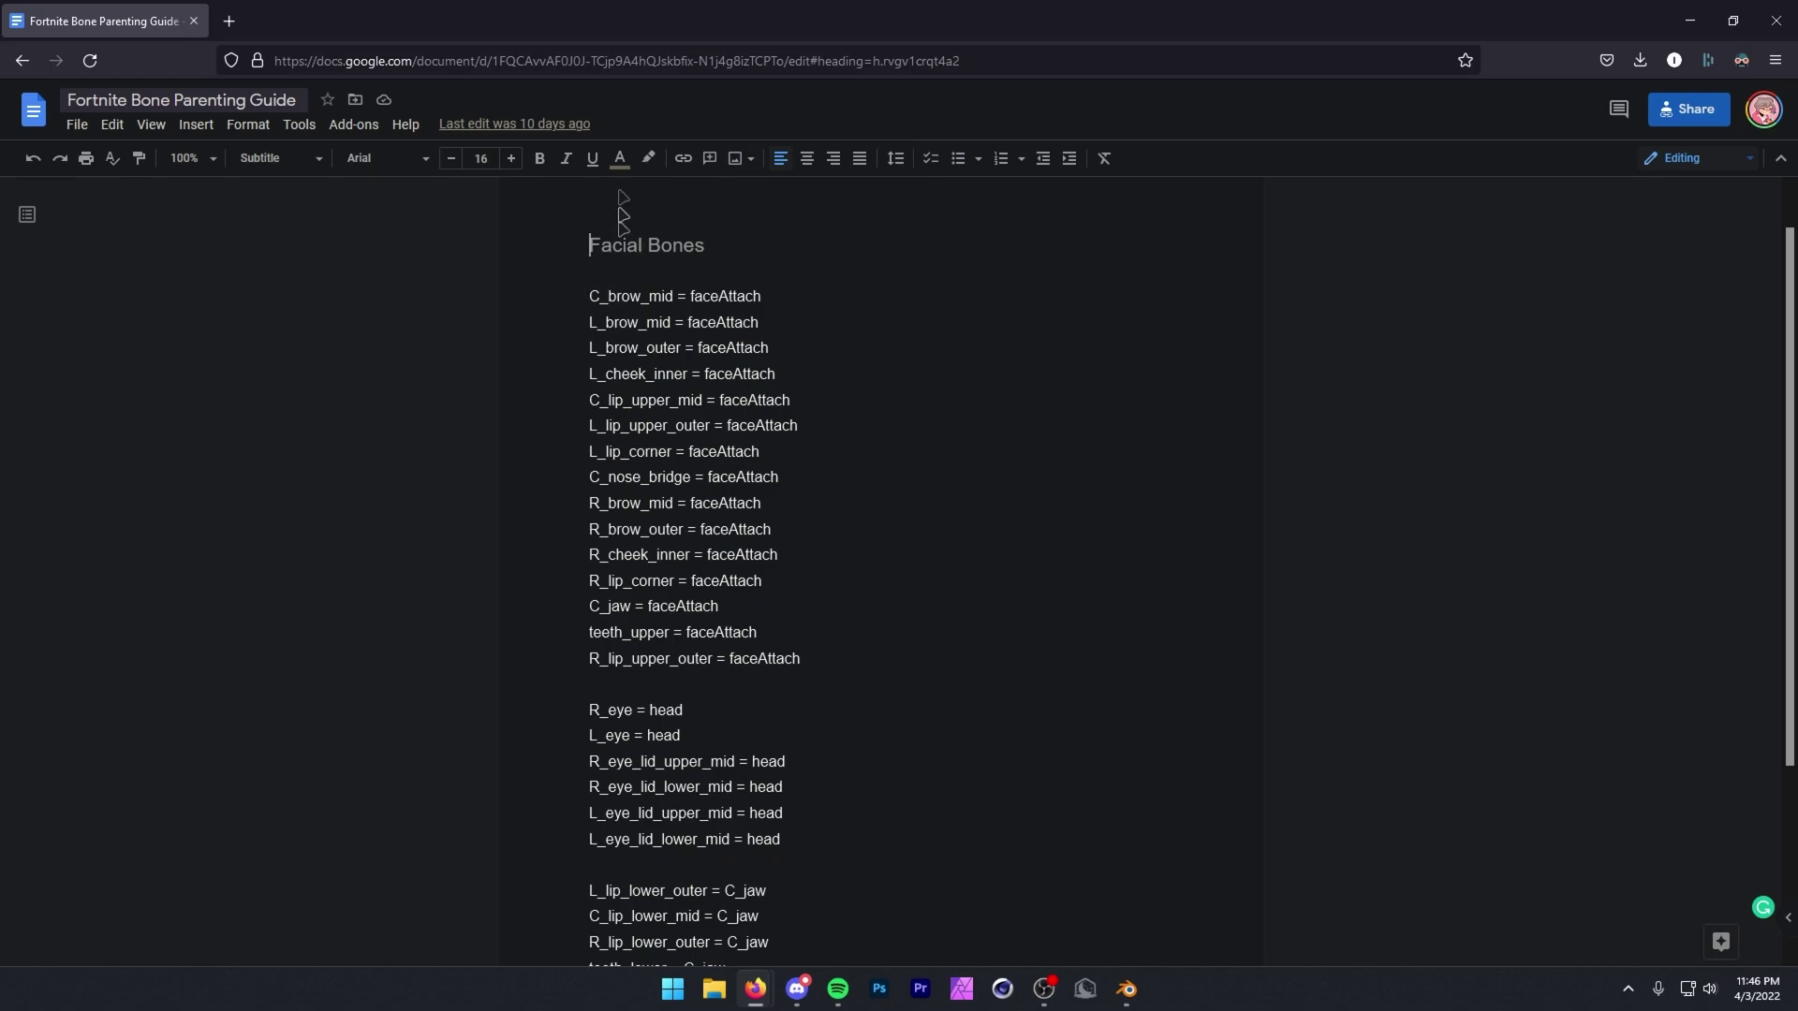
key(alt+Tab)
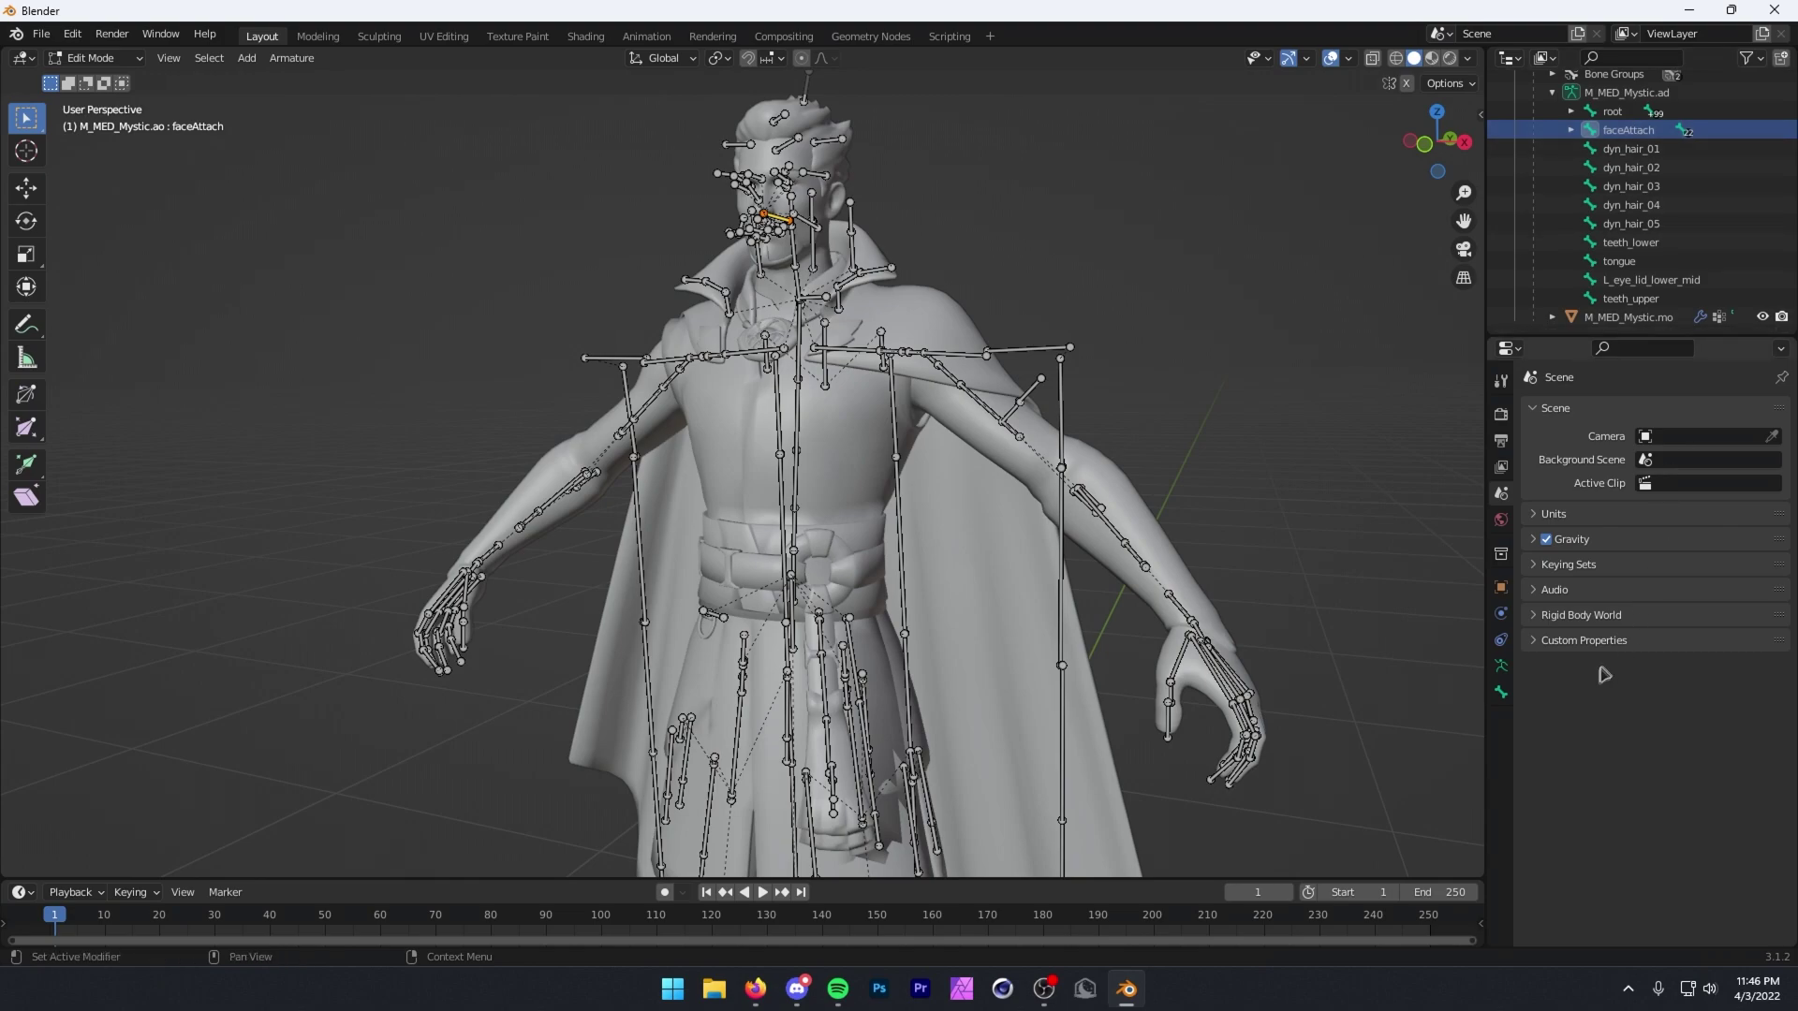
Set the parent of the faceAttach bone to head in its bone relations.
click(1502, 693)
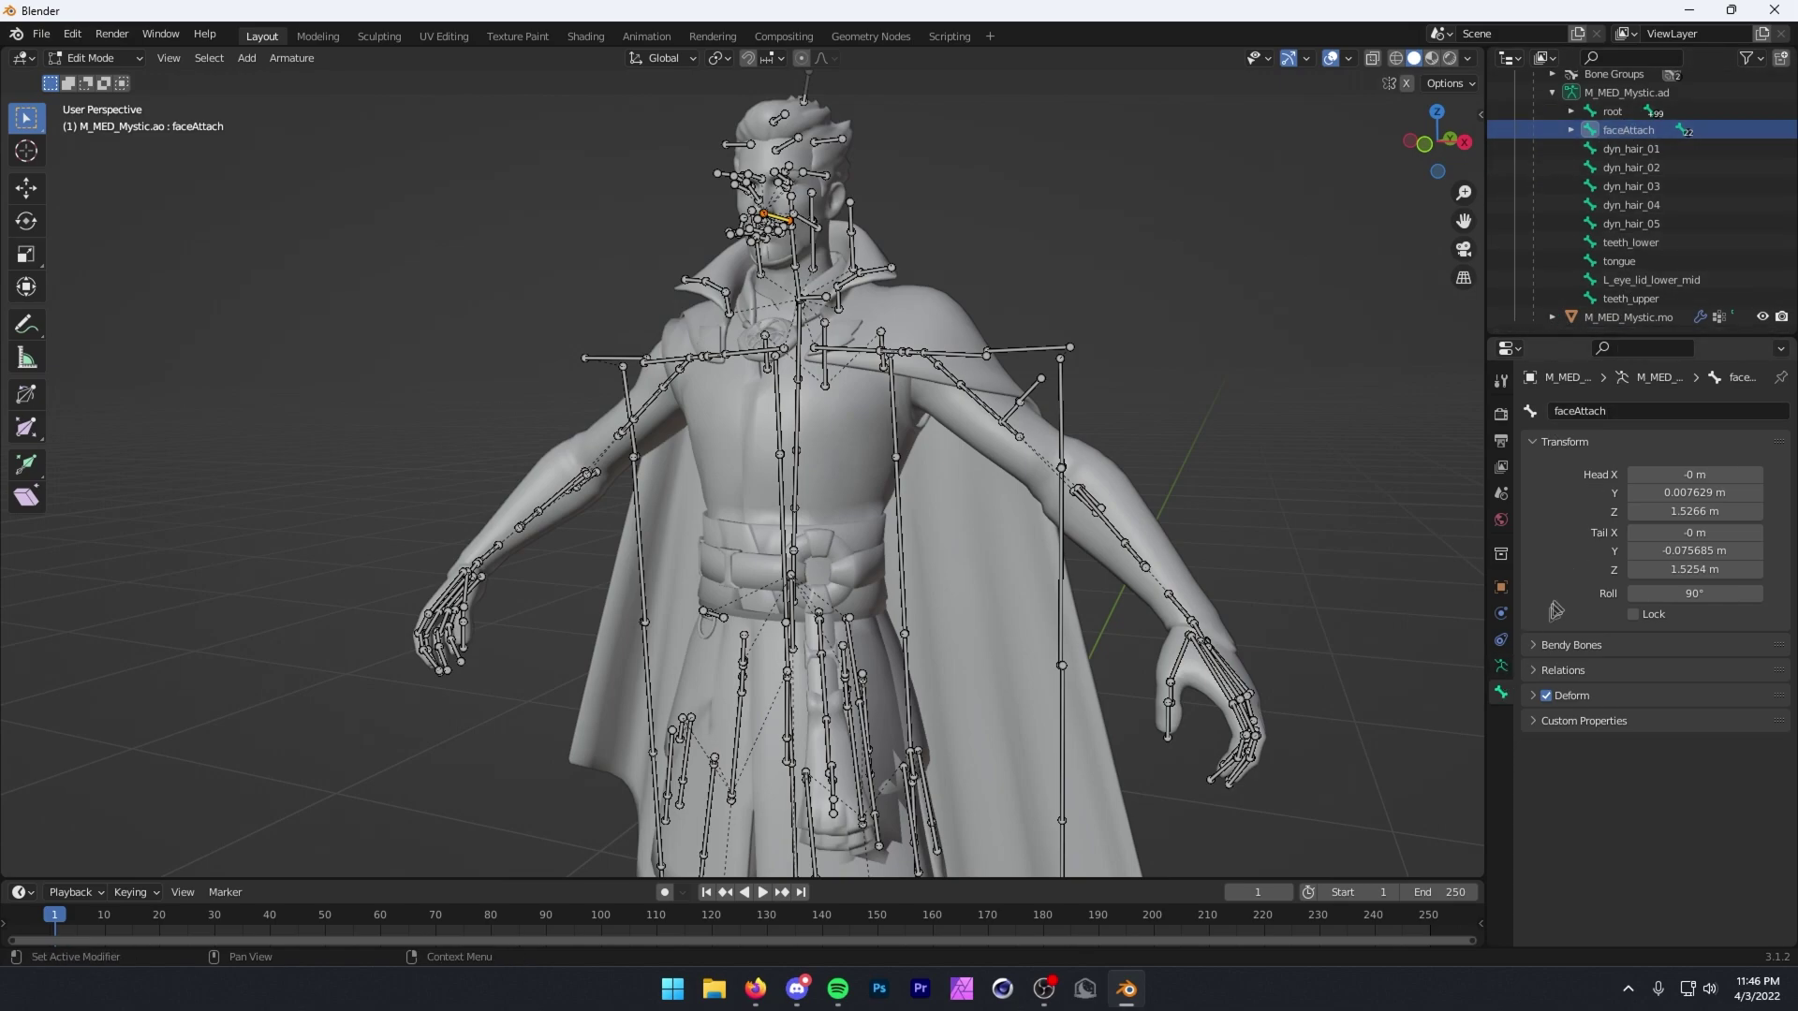
click(1547, 671)
click(1683, 742)
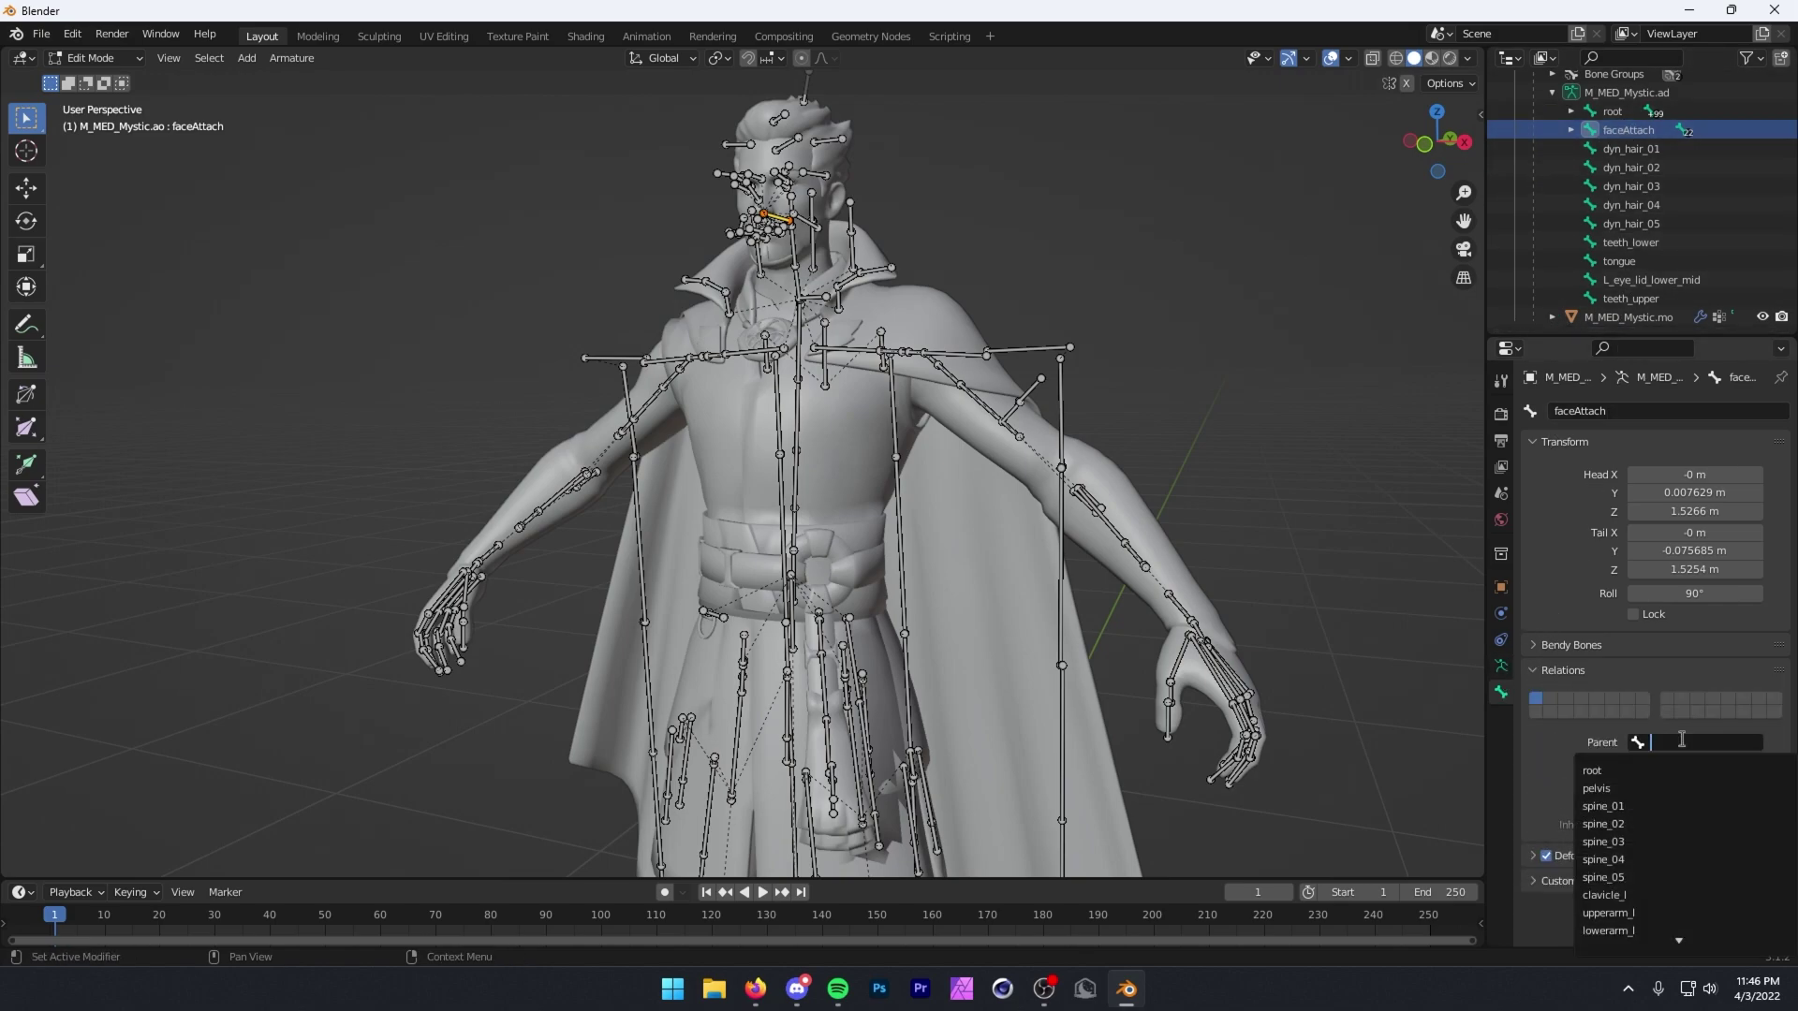
text(head)
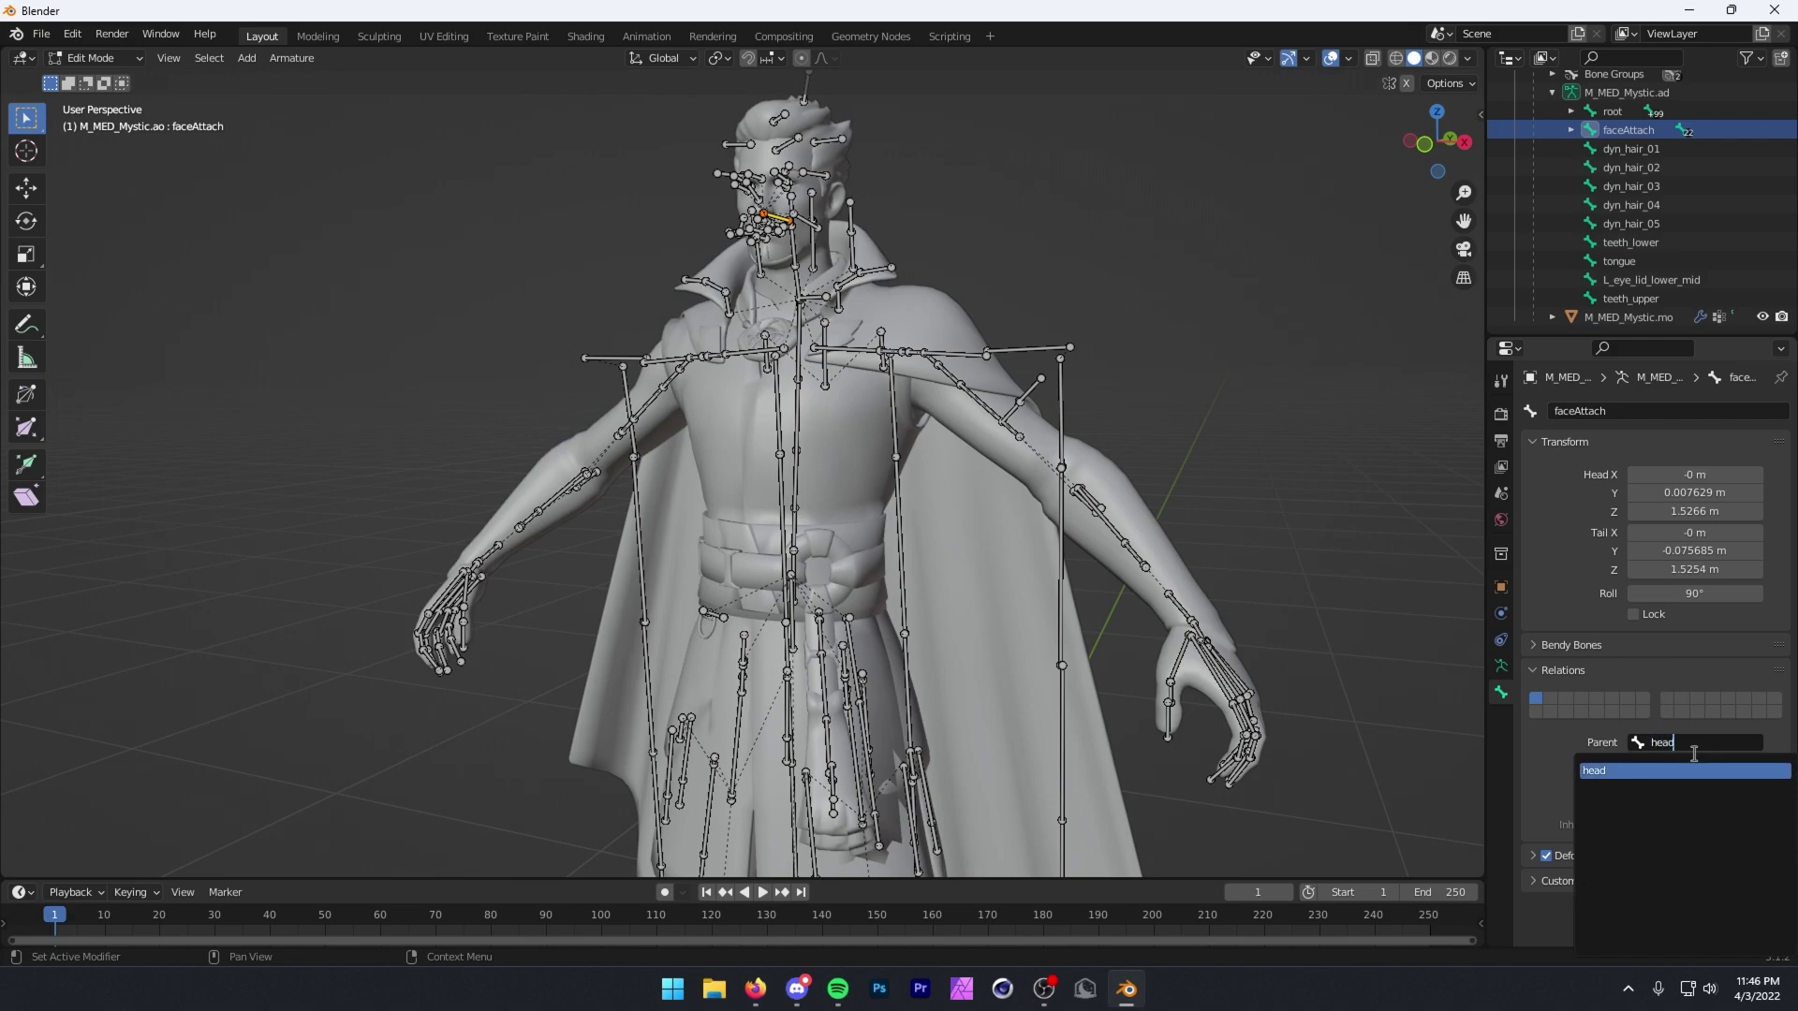
key(Return)
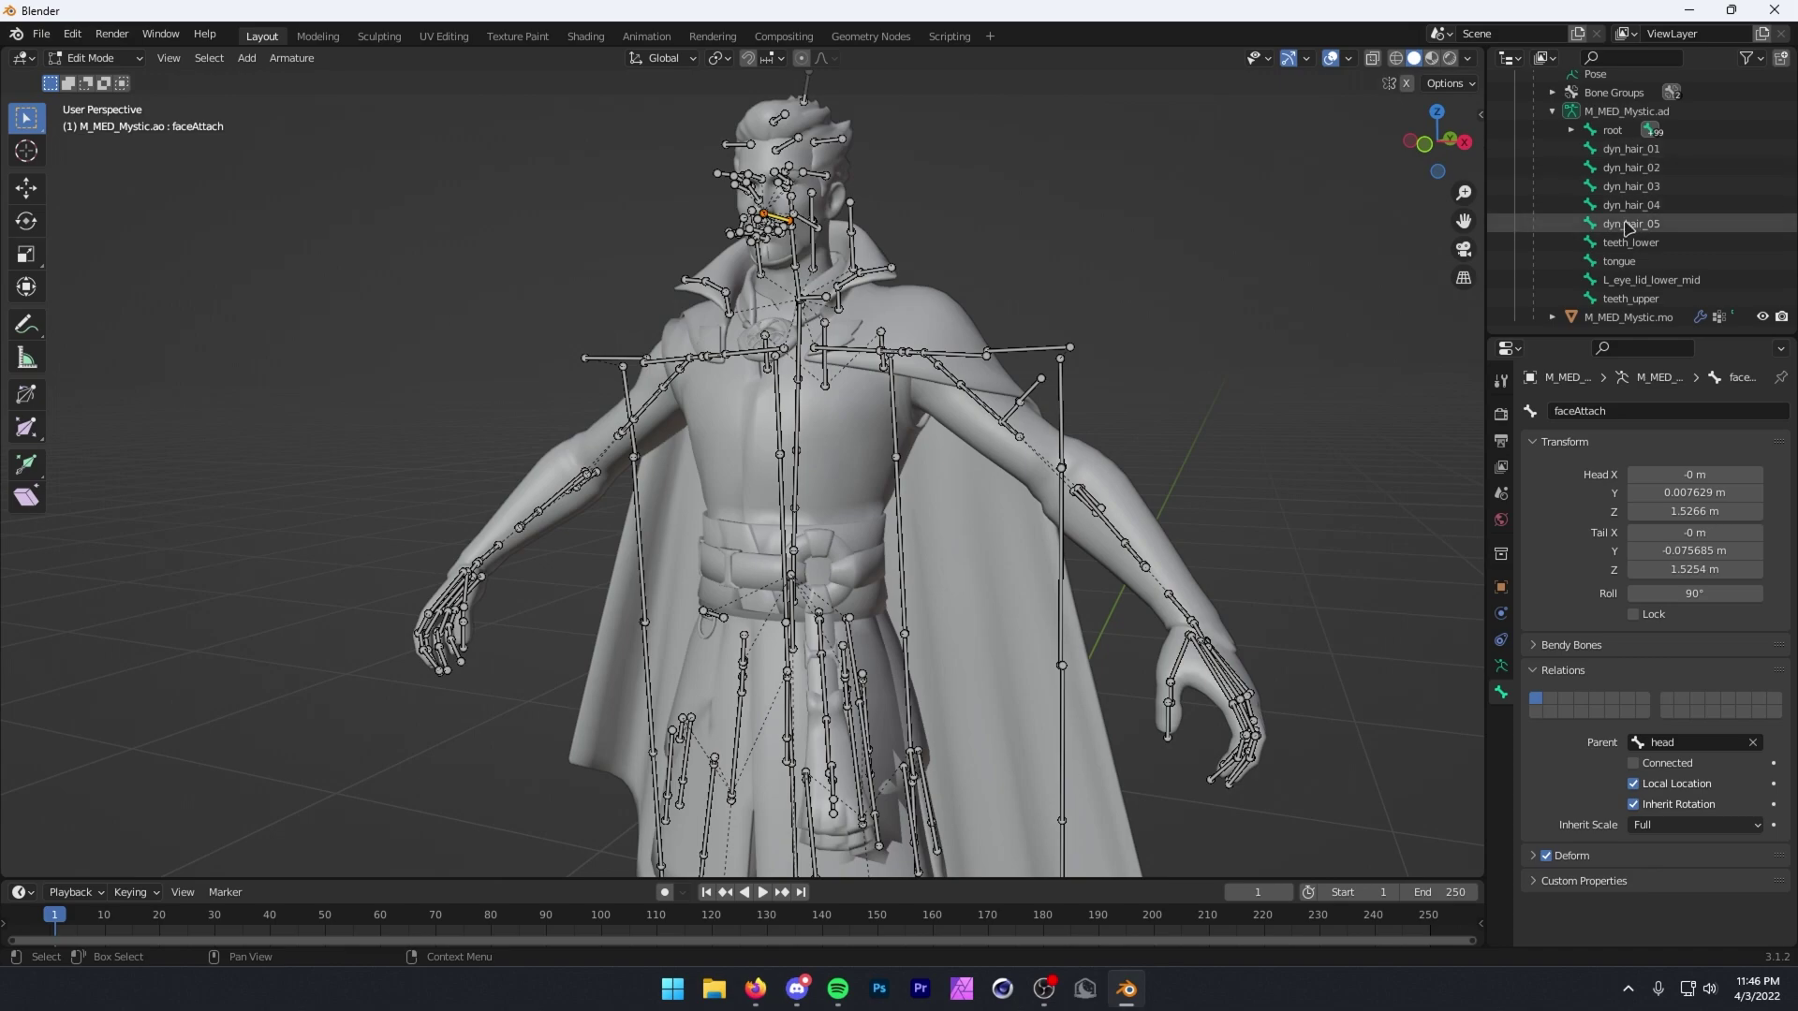
Parent each of the hair bones dyn_hair_01 through dyn_hair_05 to the head bone.
click(1633, 149)
click(1663, 742)
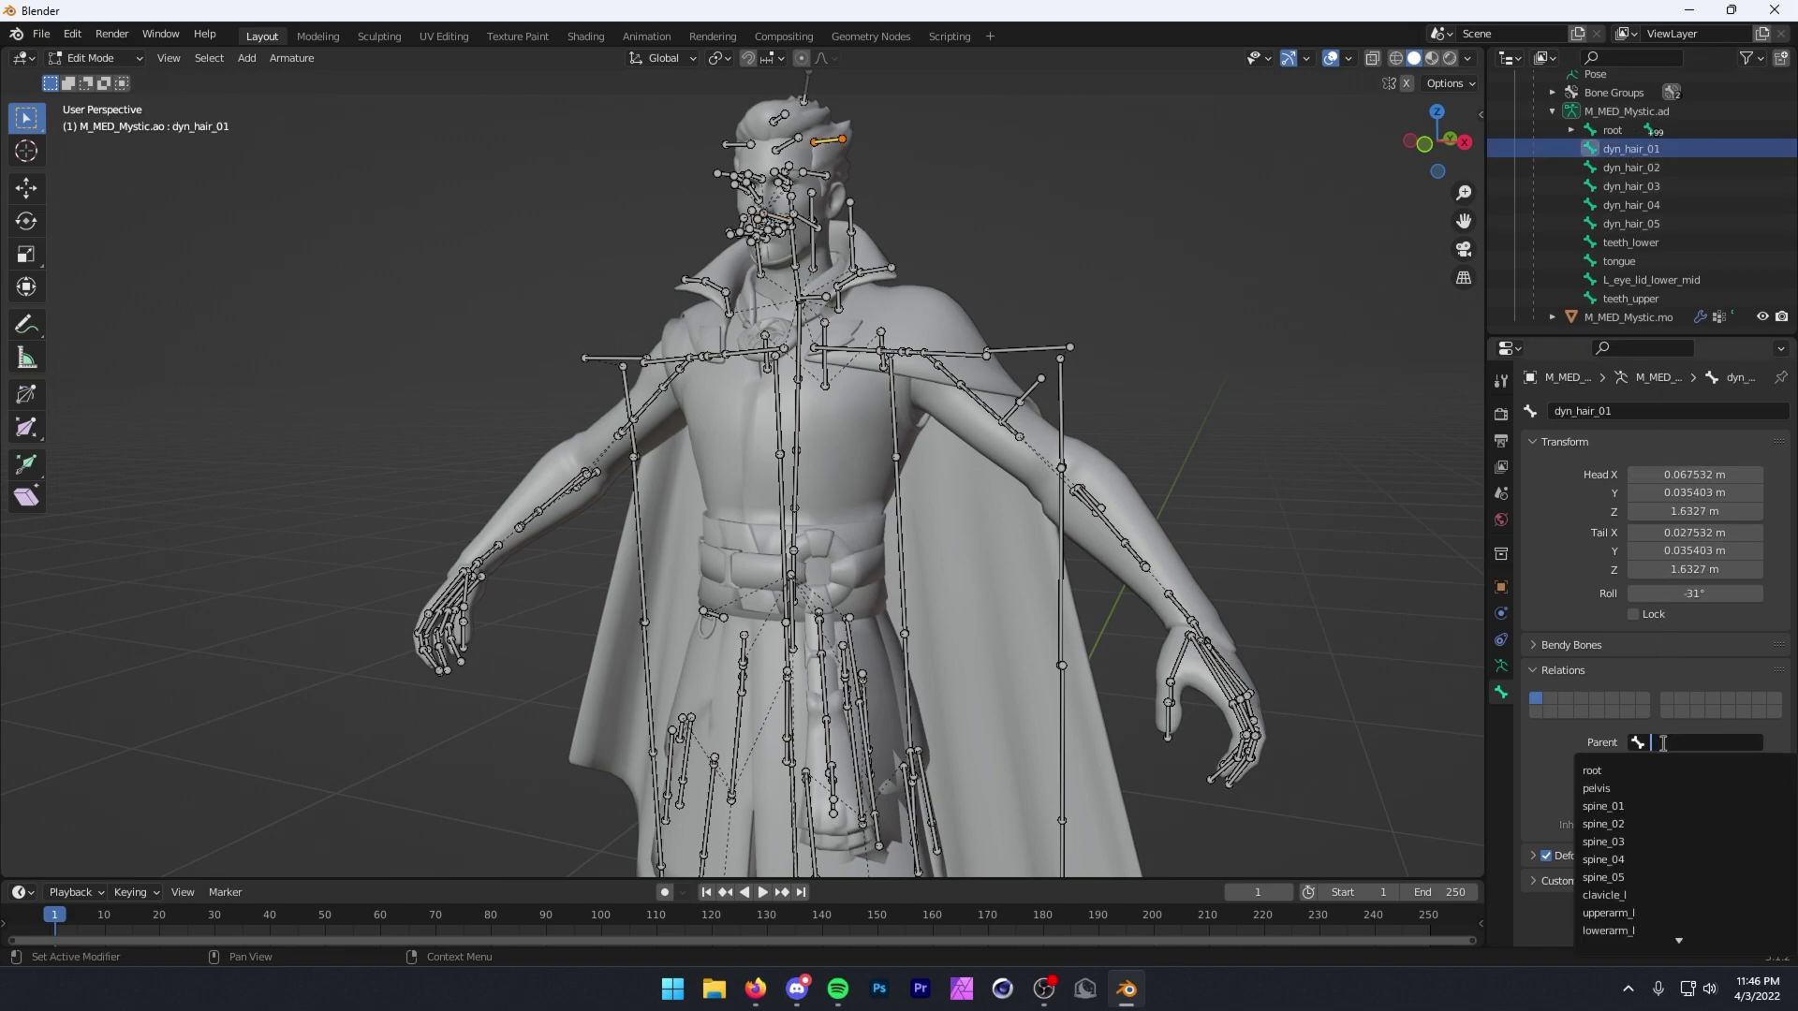
text(h)
click(1654, 770)
click(1631, 167)
click(1690, 743)
text(h)
click(1654, 770)
click(1632, 168)
click(1690, 742)
click(1654, 771)
click(1631, 213)
click(1690, 743)
text(h)
click(1654, 771)
click(1631, 213)
click(1690, 742)
text(h)
click(1654, 771)
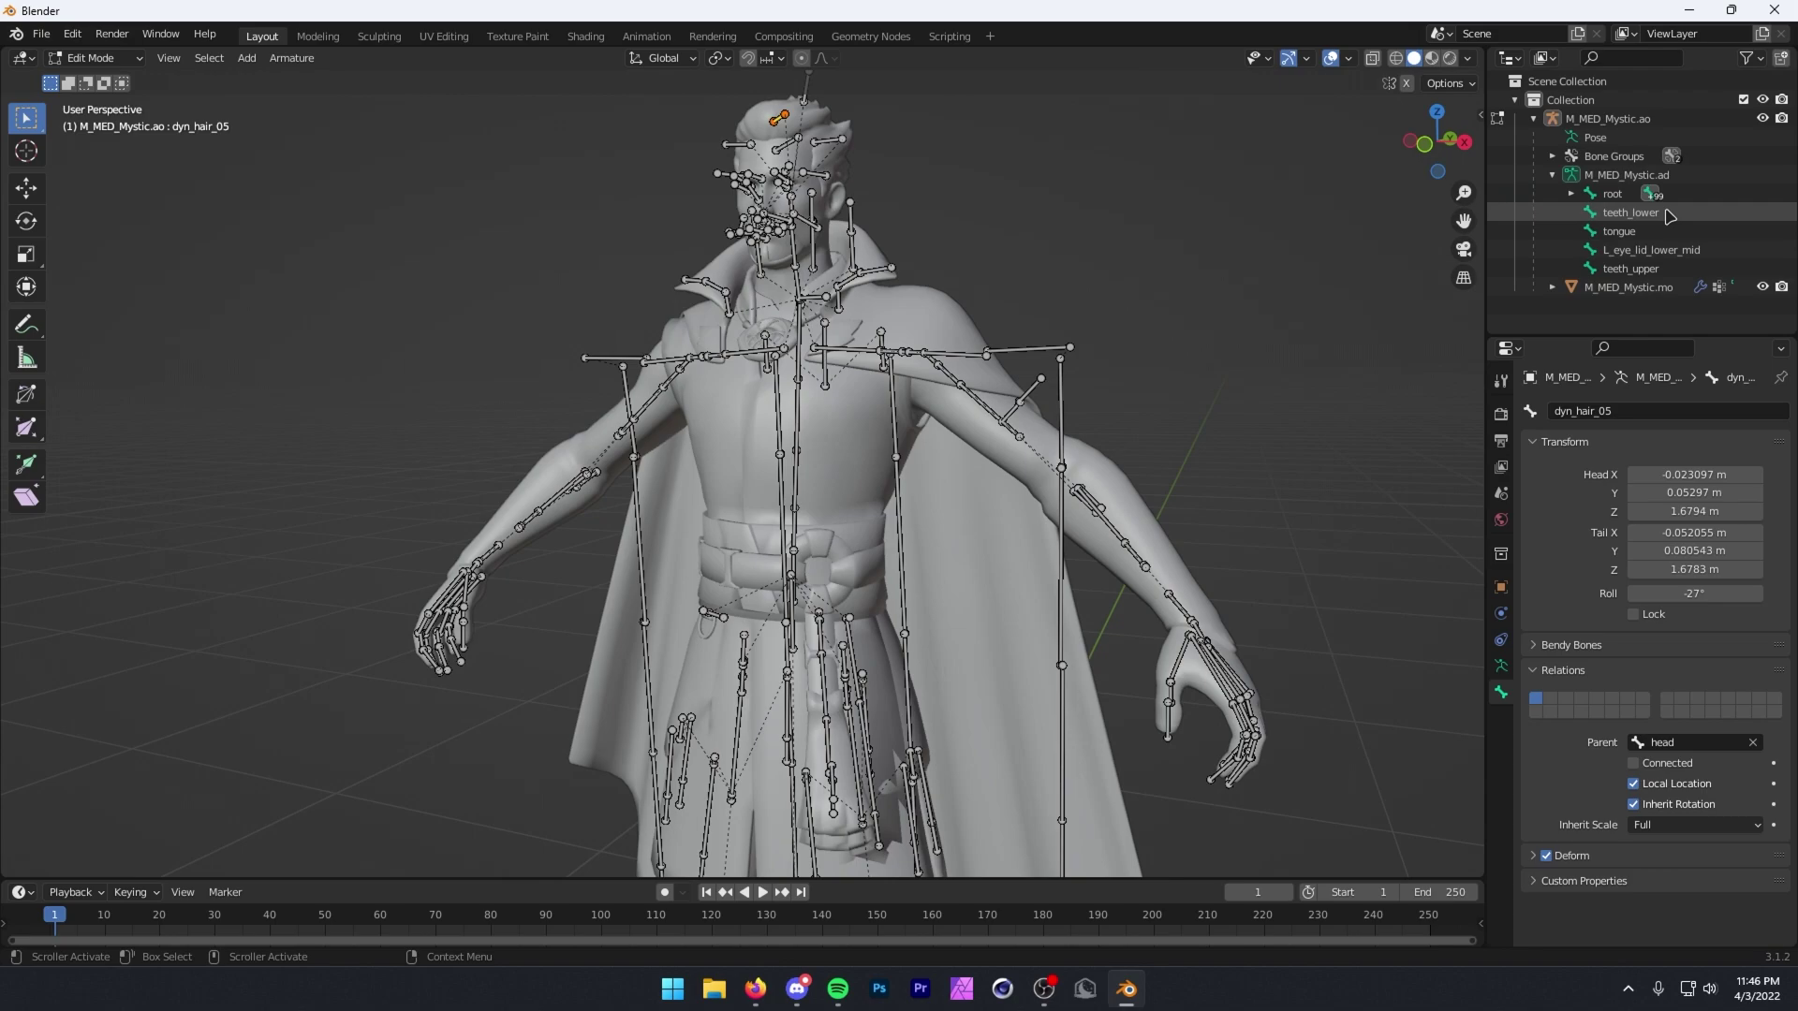
Parent the teeth_lower and tongue bones to the C_jaw bone.
click(1623, 214)
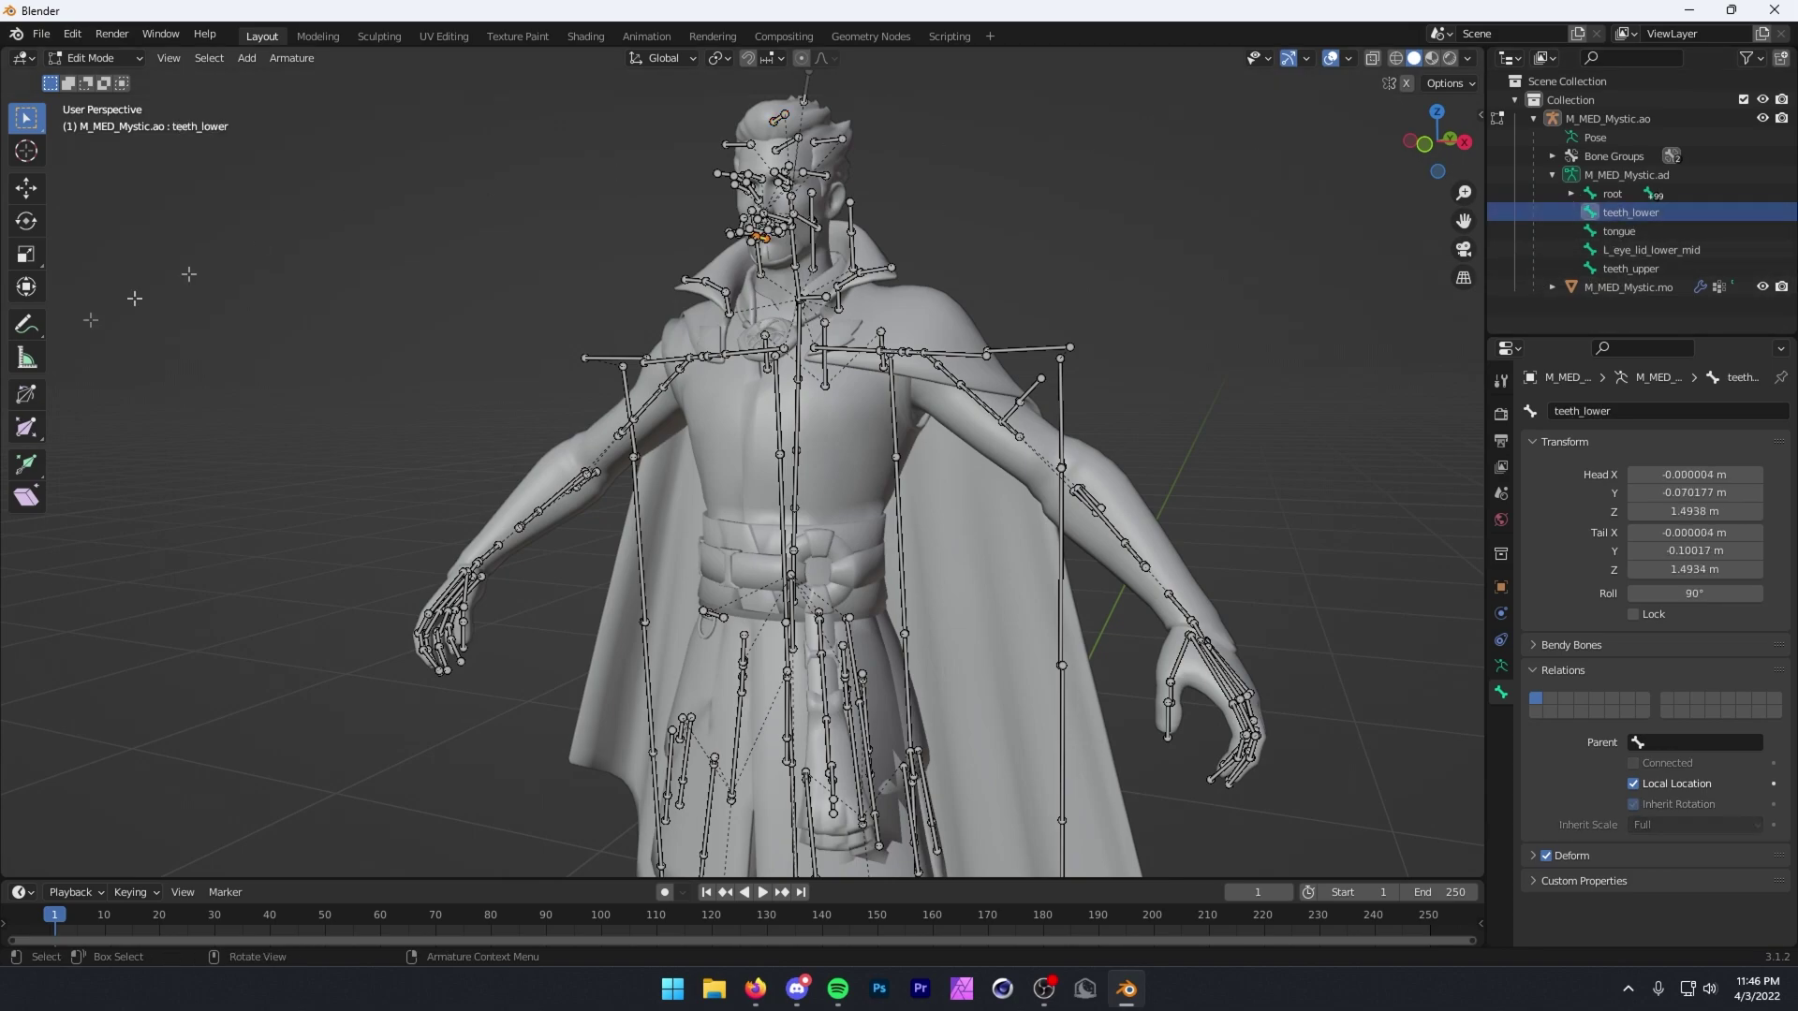
click(1675, 743)
text(c_ja)
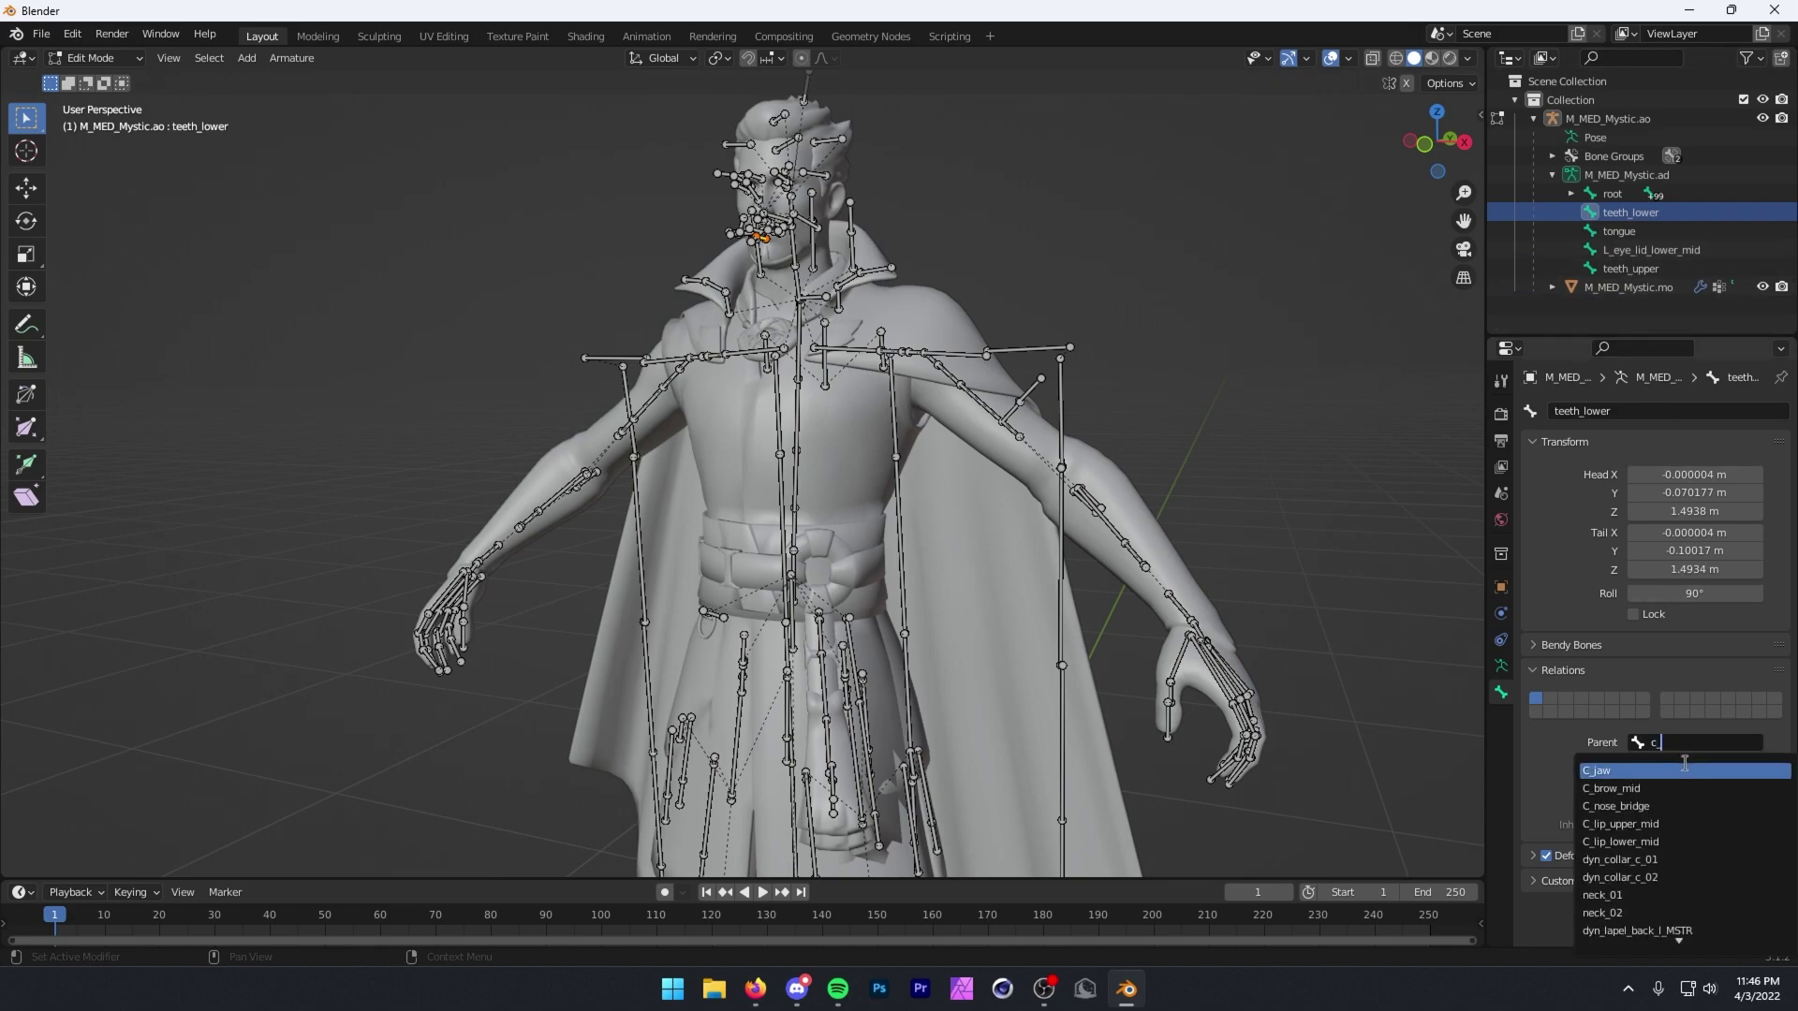
click(1685, 770)
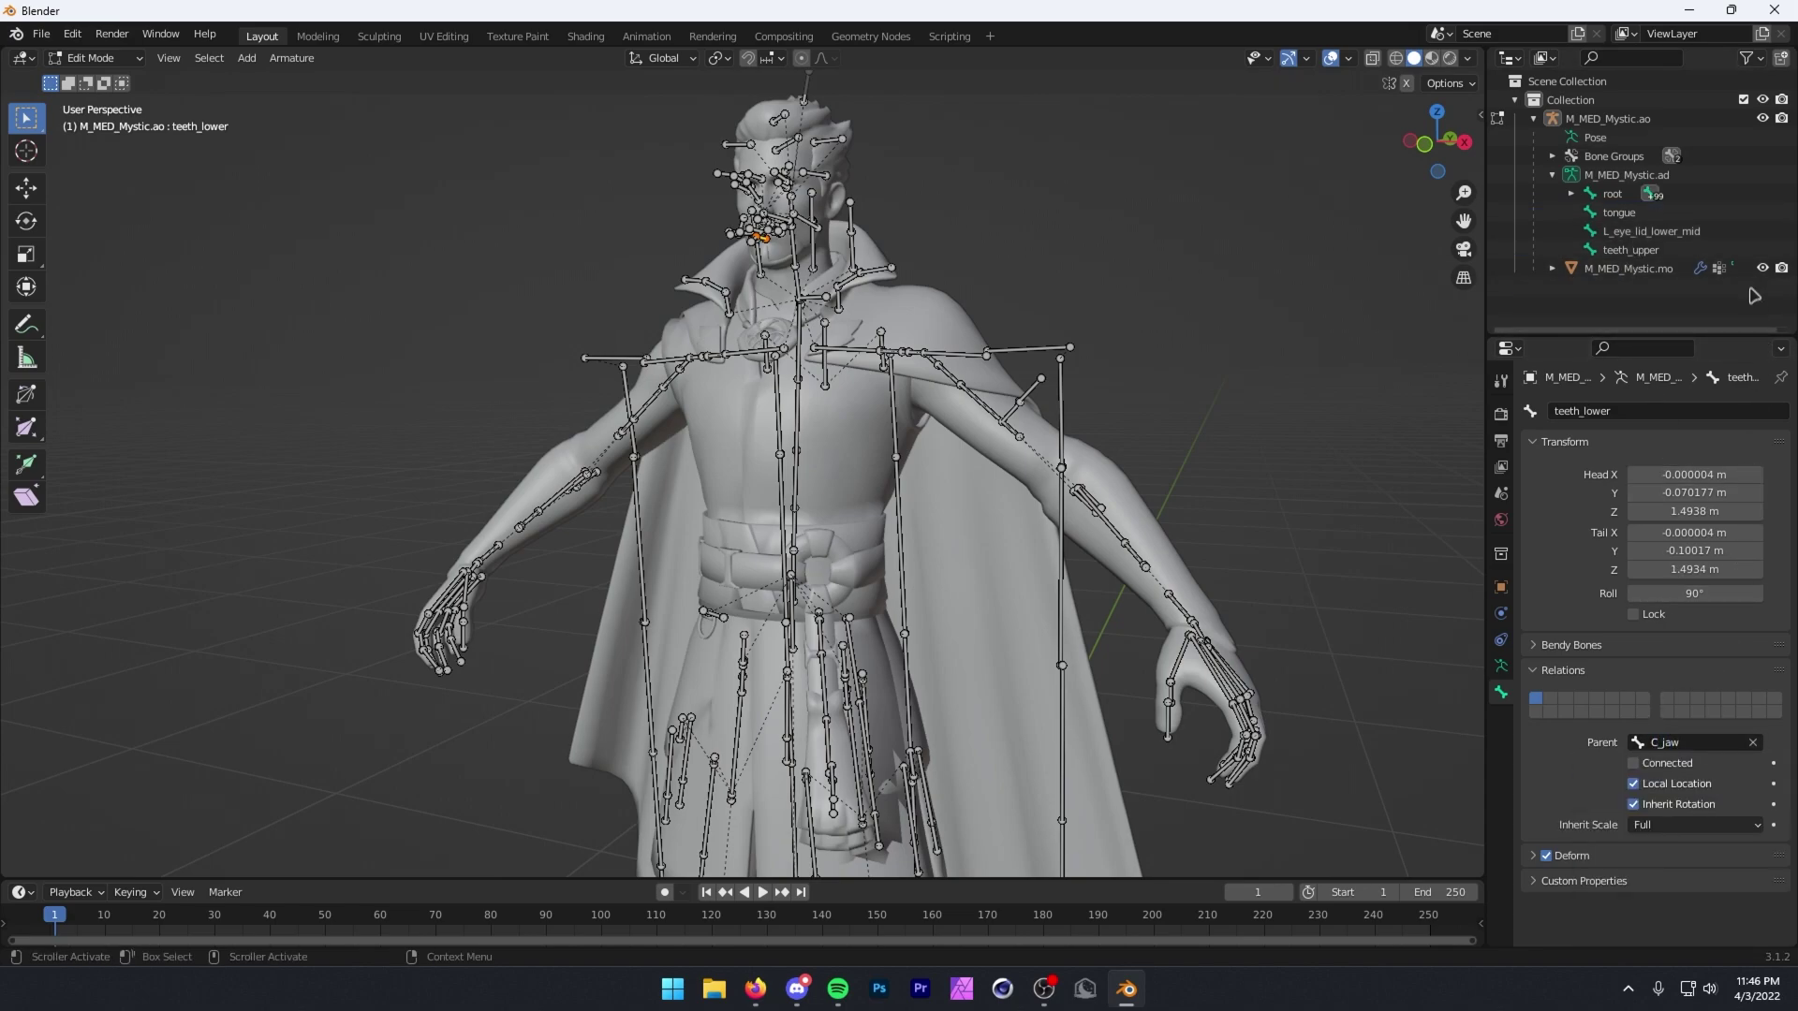
click(1710, 213)
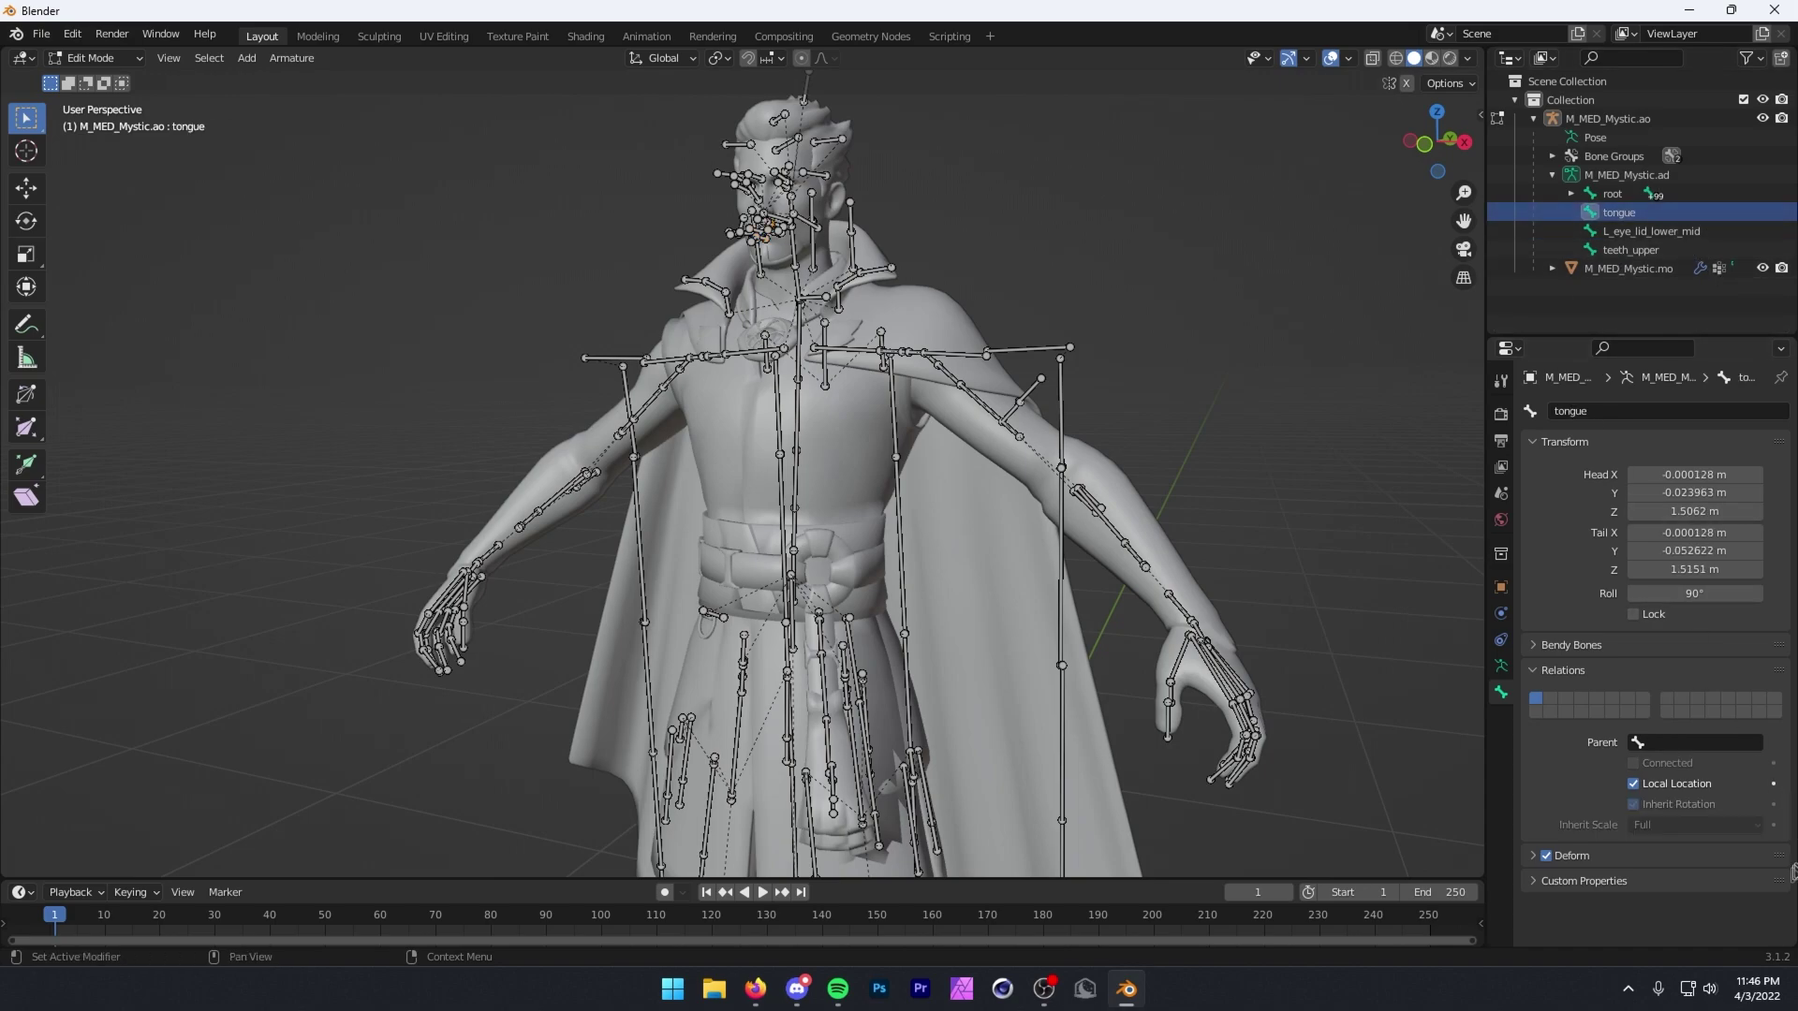
click(1719, 742)
text(c)
click(1691, 770)
Set the parent of the L_eye_lid_lower_mid bone to head.
click(1650, 213)
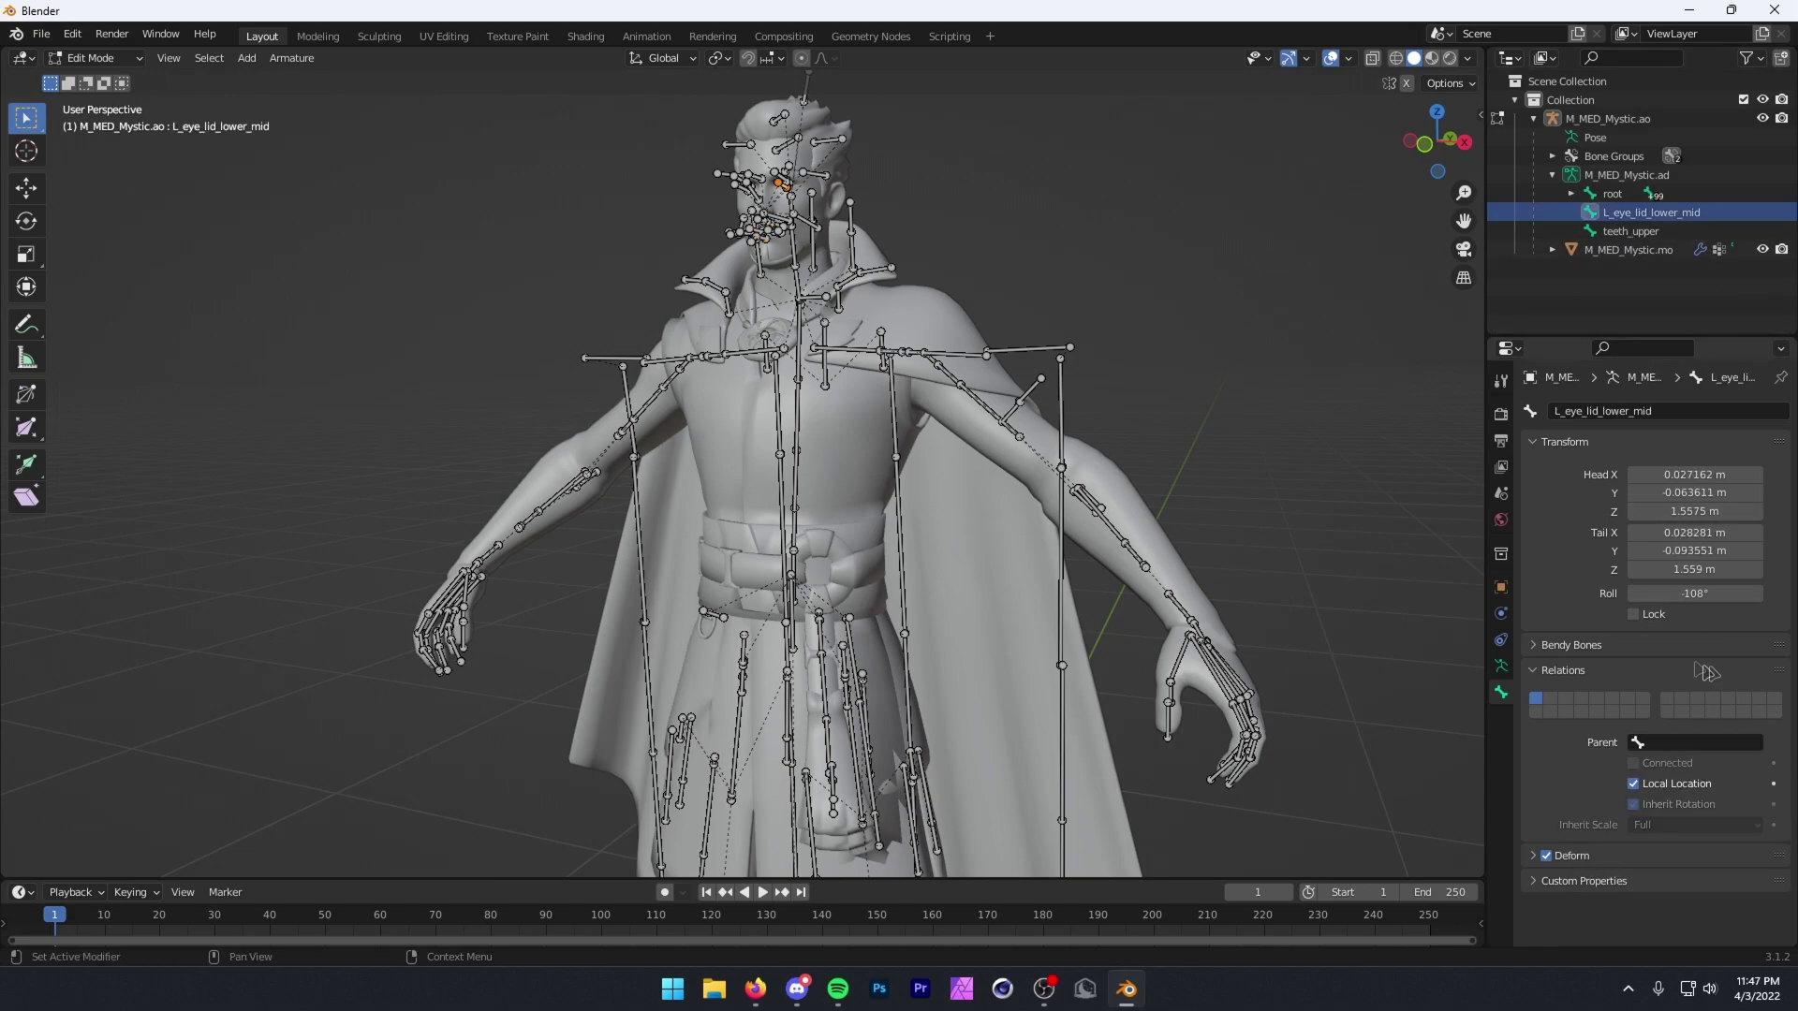
click(1697, 743)
text(hea)
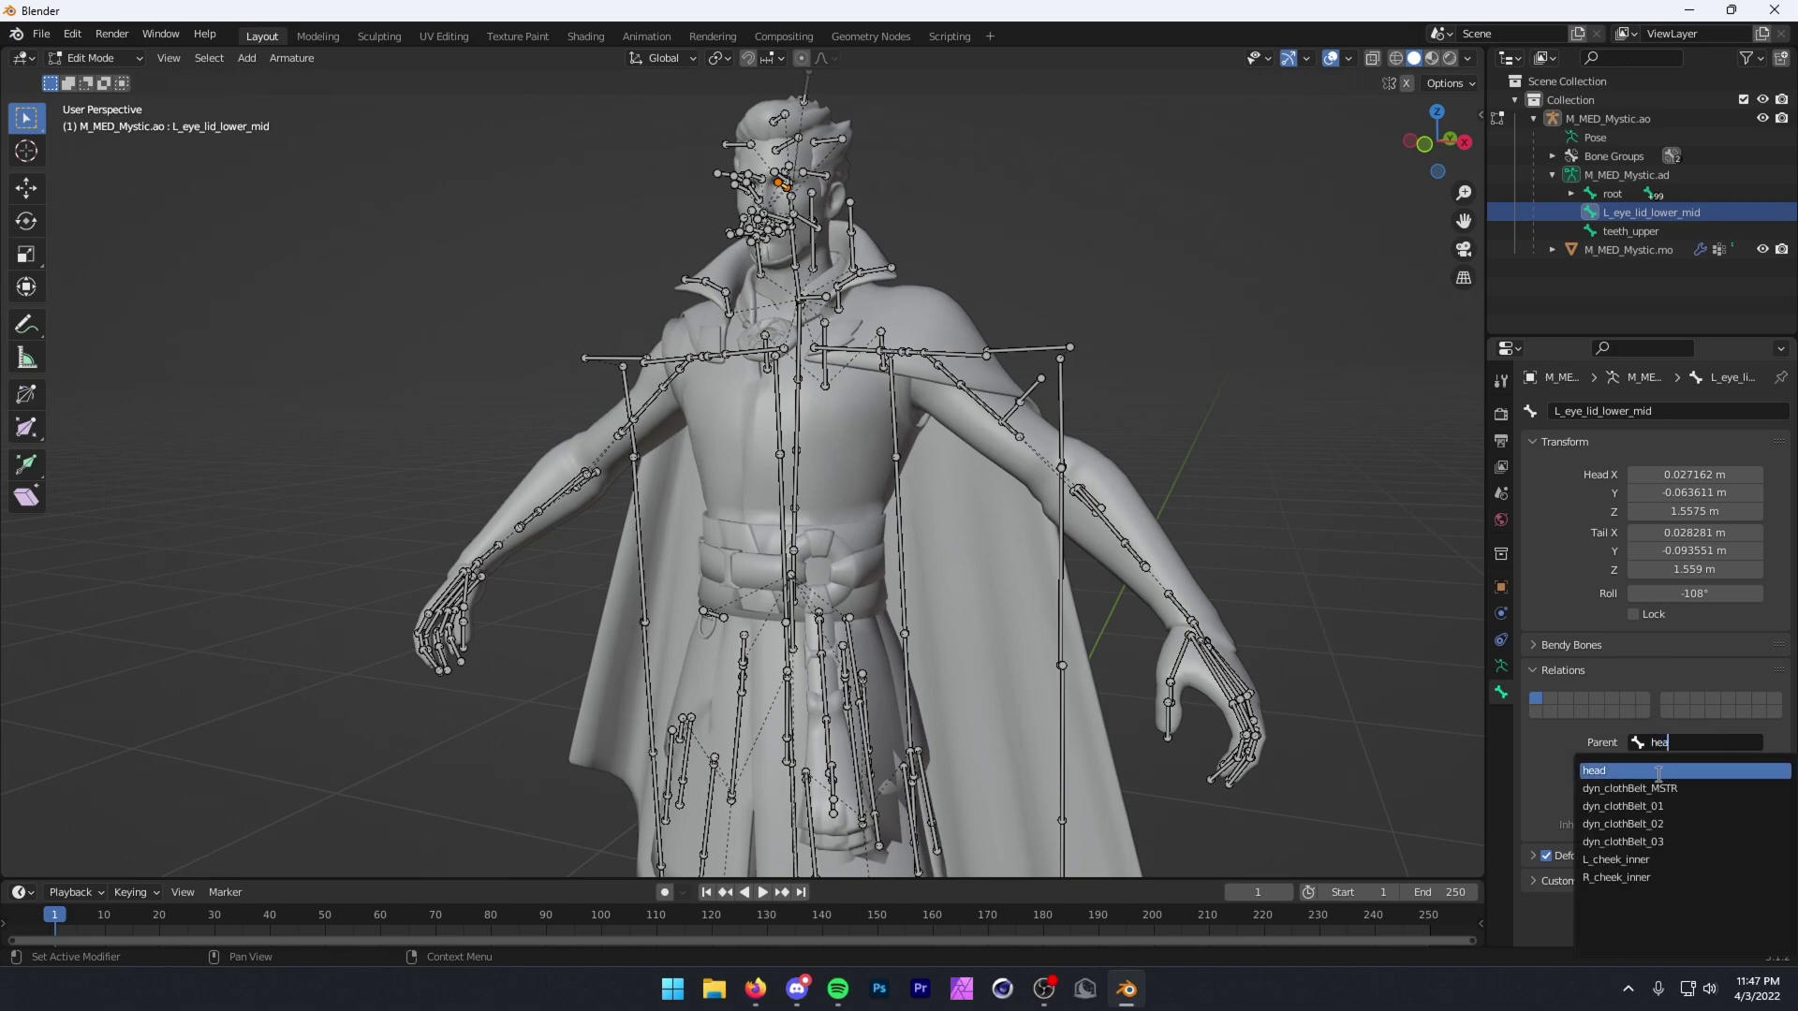
click(1684, 769)
Set the parent of the teeth_upper bone to faceAttach.
click(1645, 213)
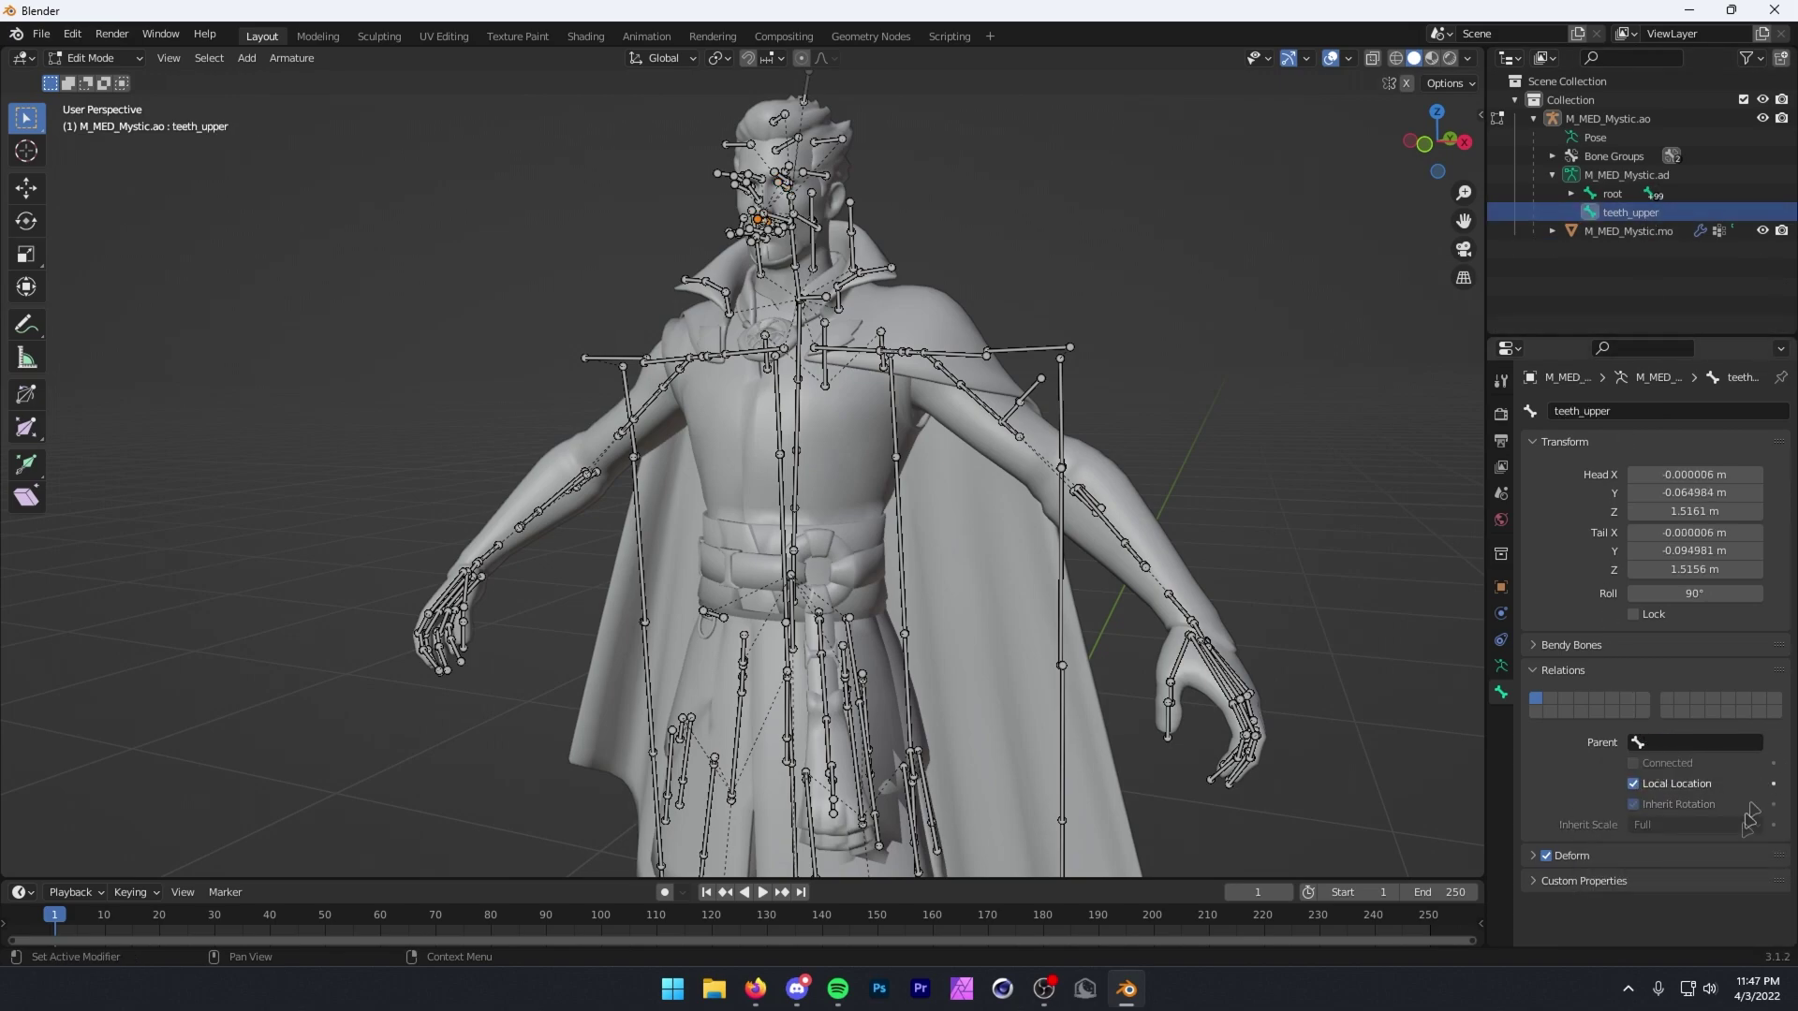
click(1709, 742)
text(face)
click(1691, 770)
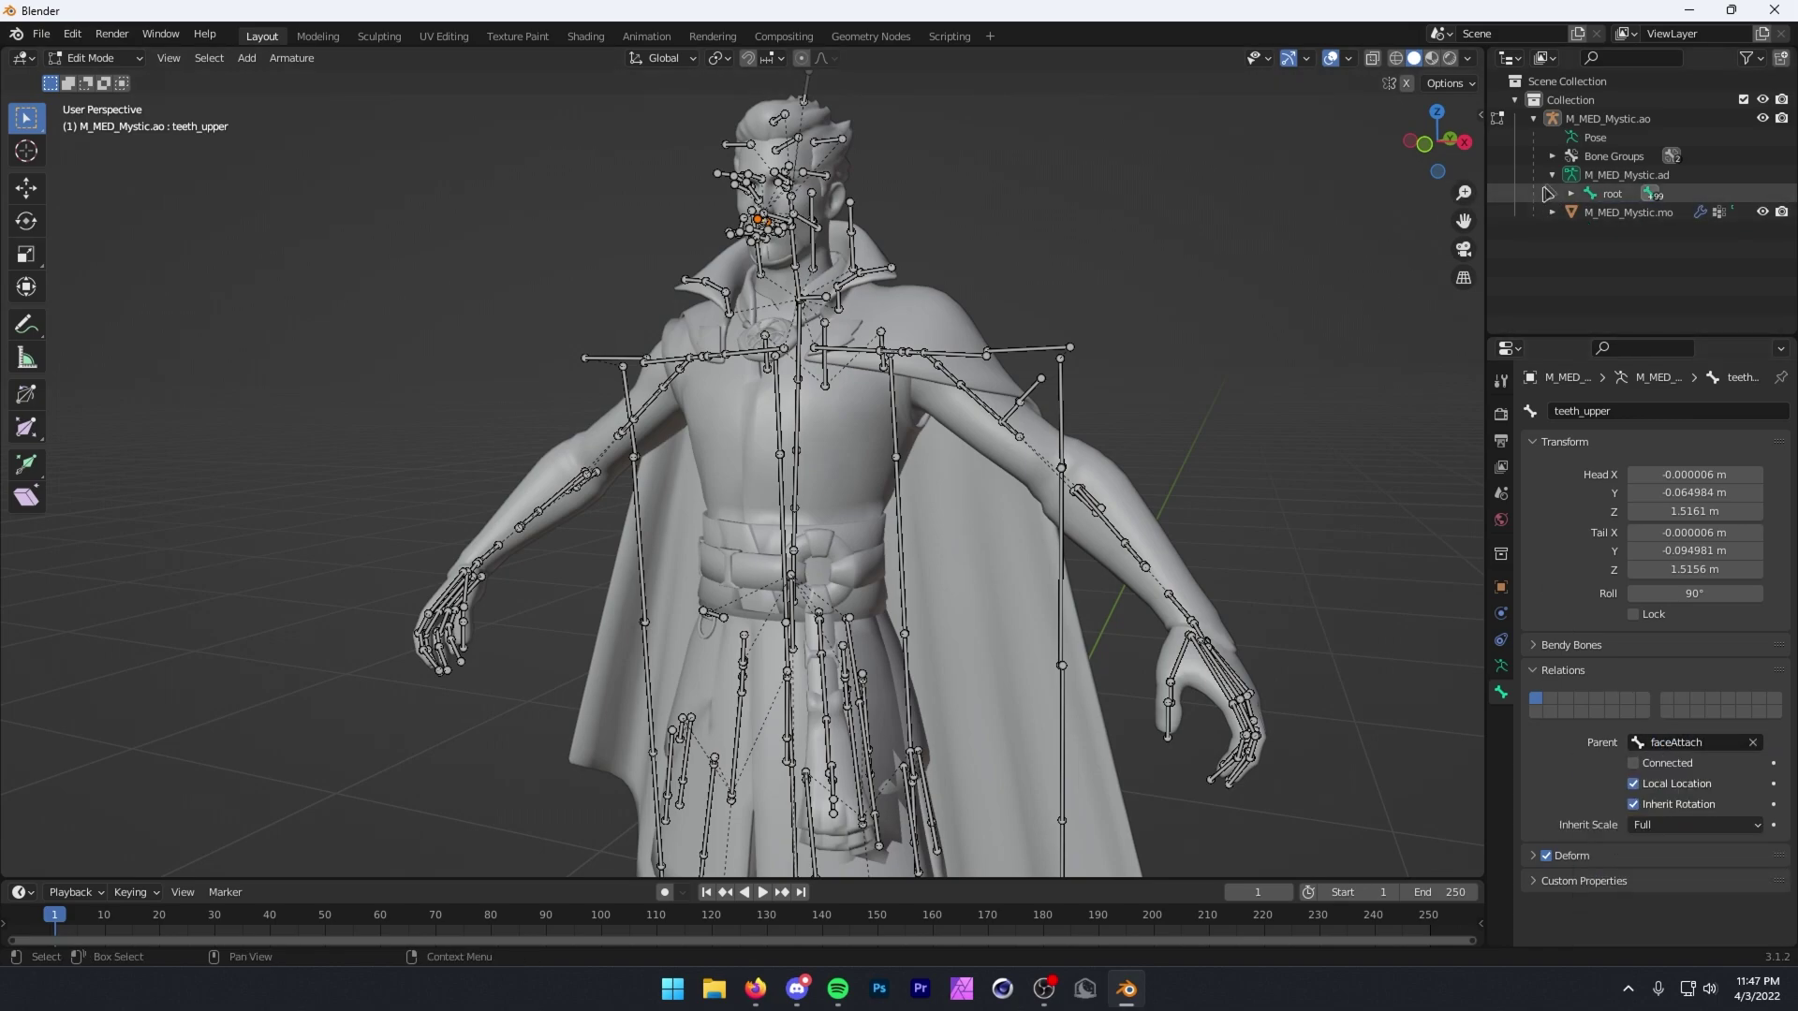
Collapse the armature's hierarchy in the scene tree and switch from Edit Mode to Object Mode.
click(1552, 175)
click(1534, 119)
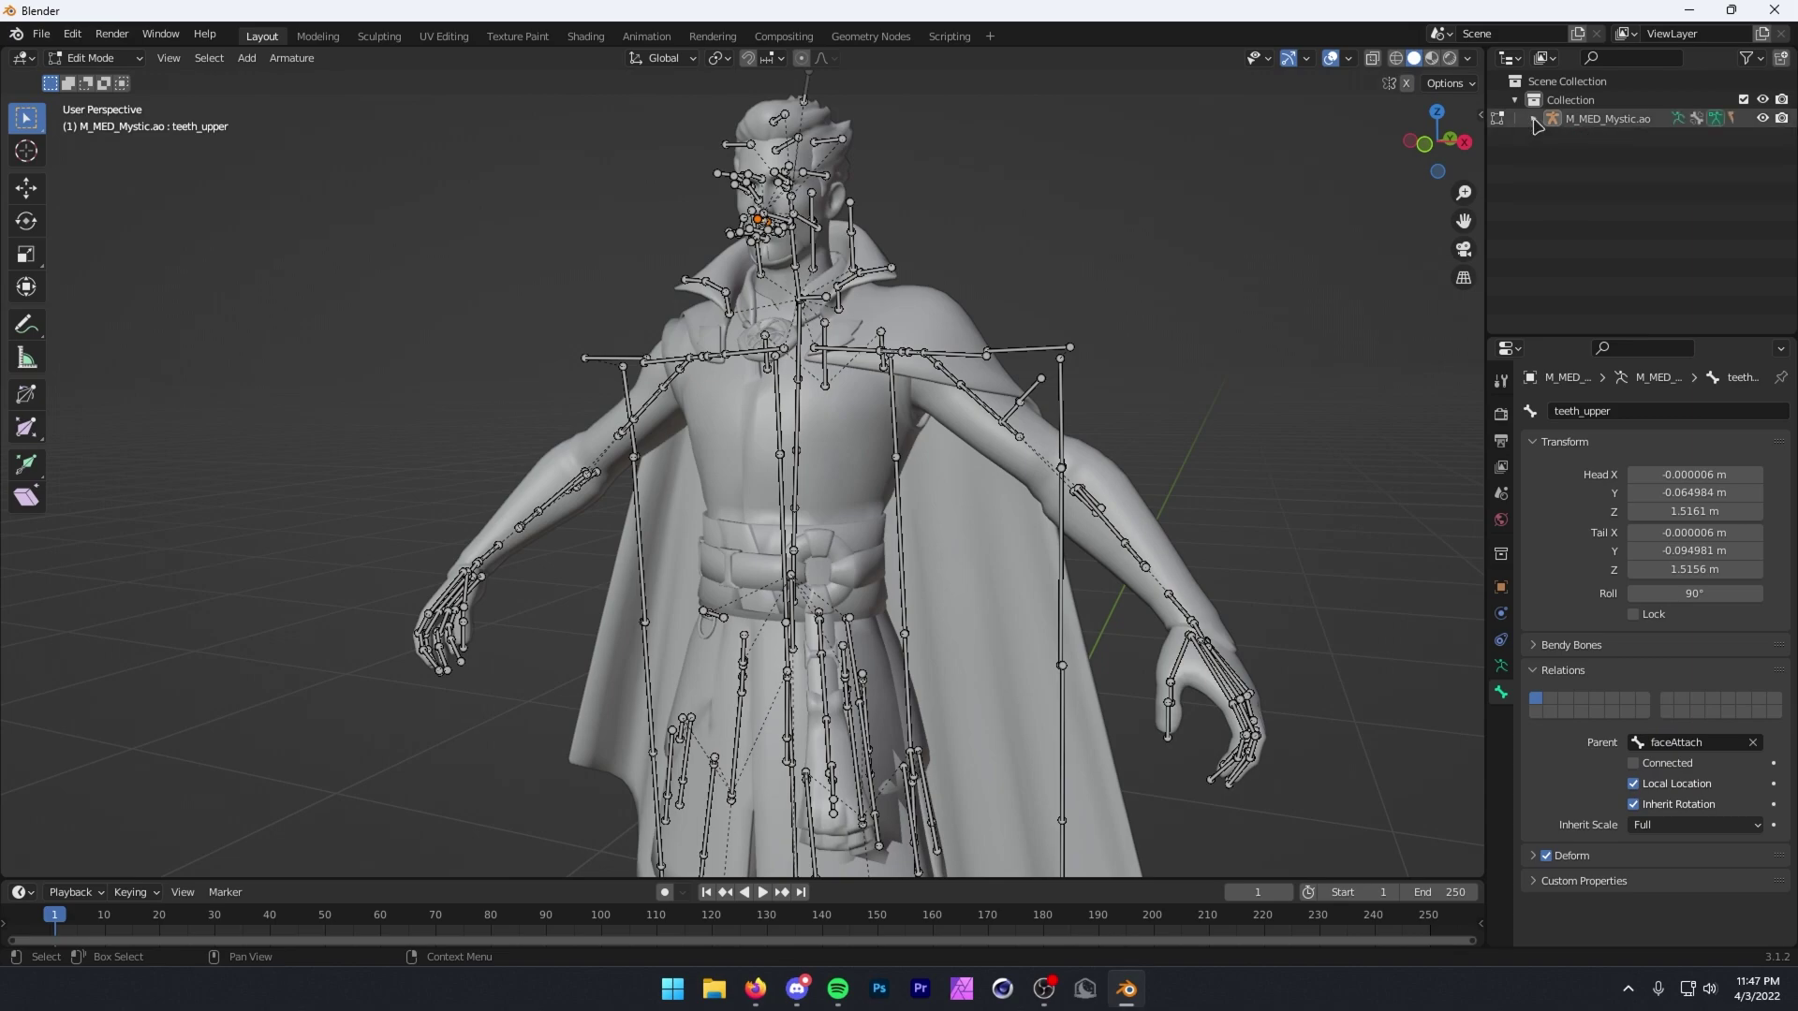
click(93, 59)
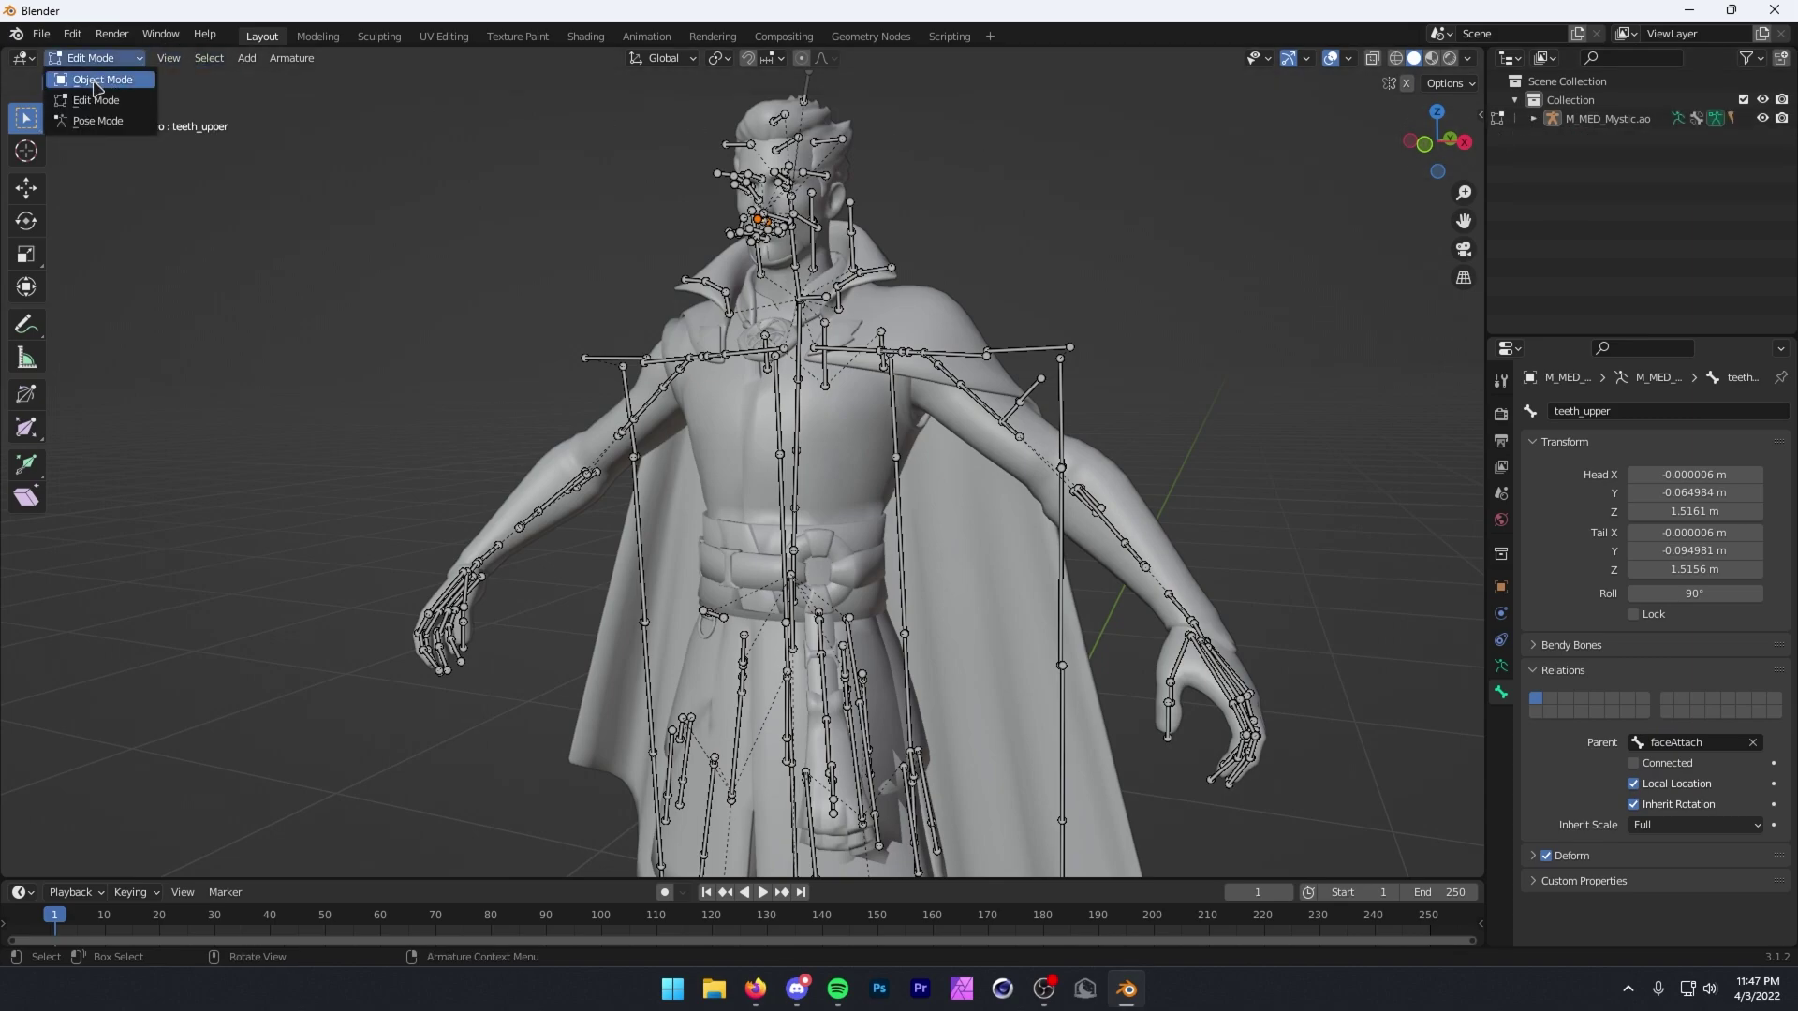
click(97, 80)
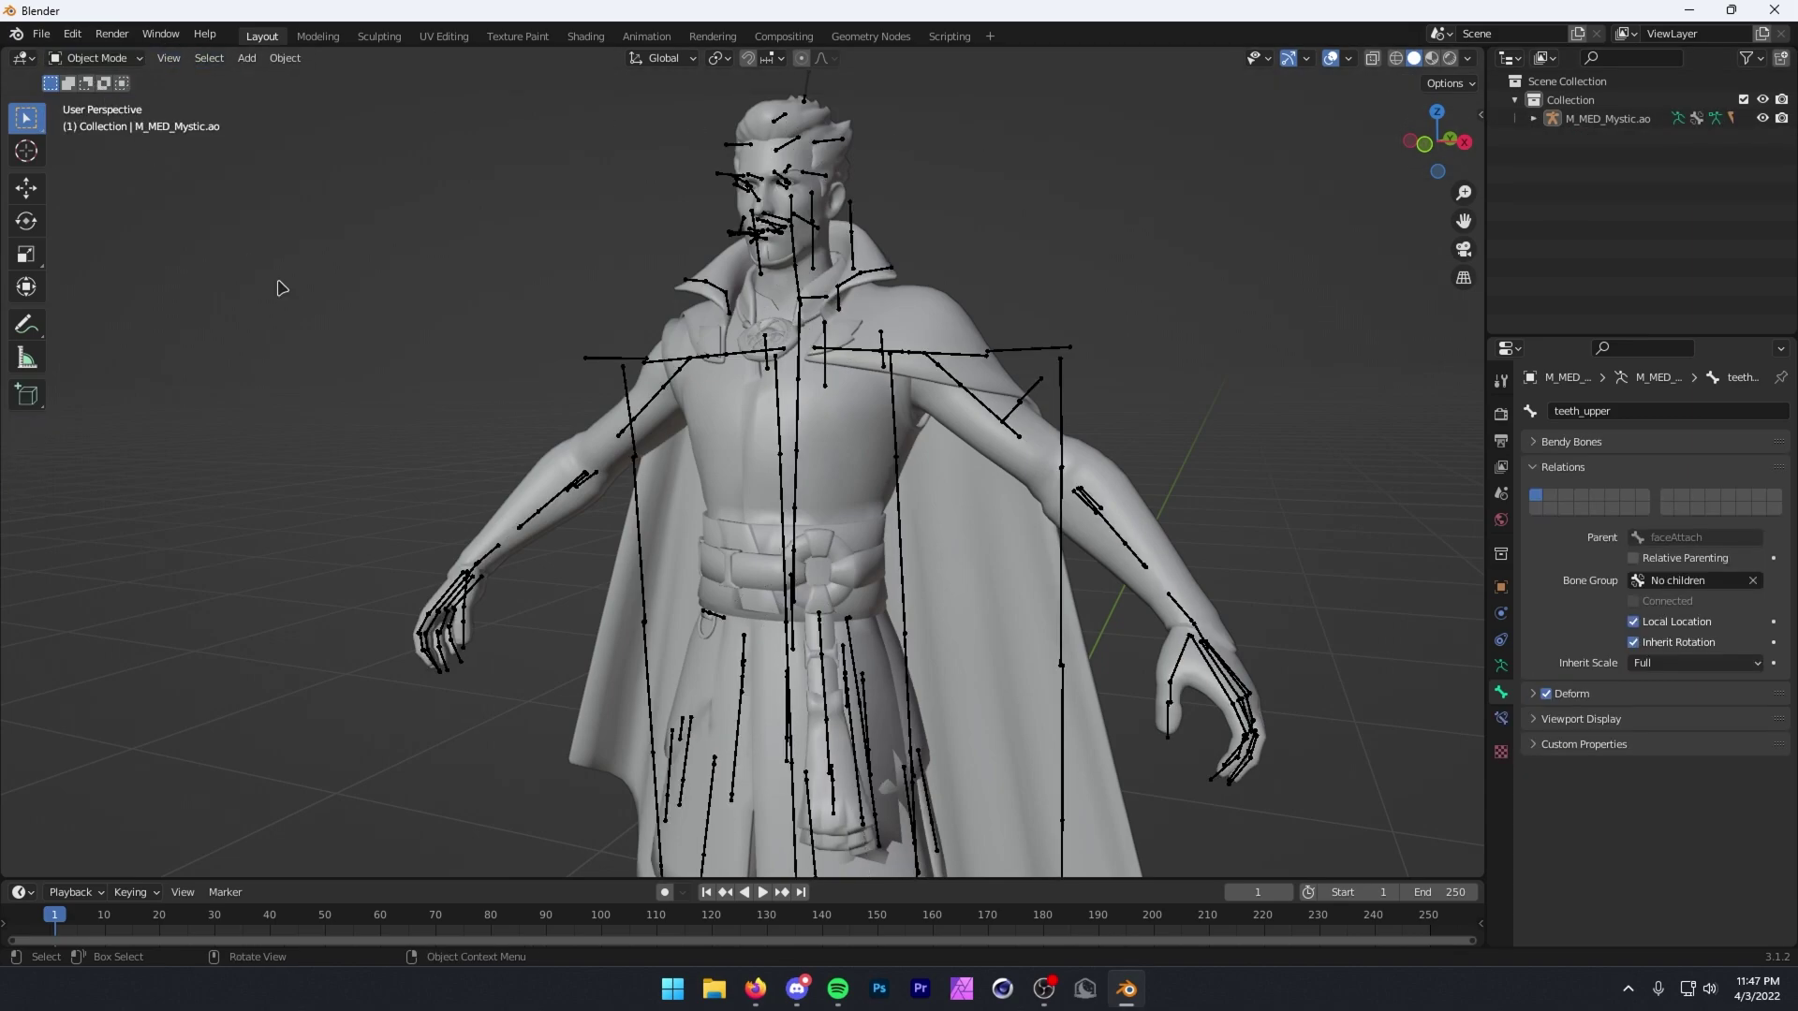
Switch the armature to Pose Mode, test-rotate body bones including upperarm_l with the Rotate tool, and revert the rotations.
click(797, 427)
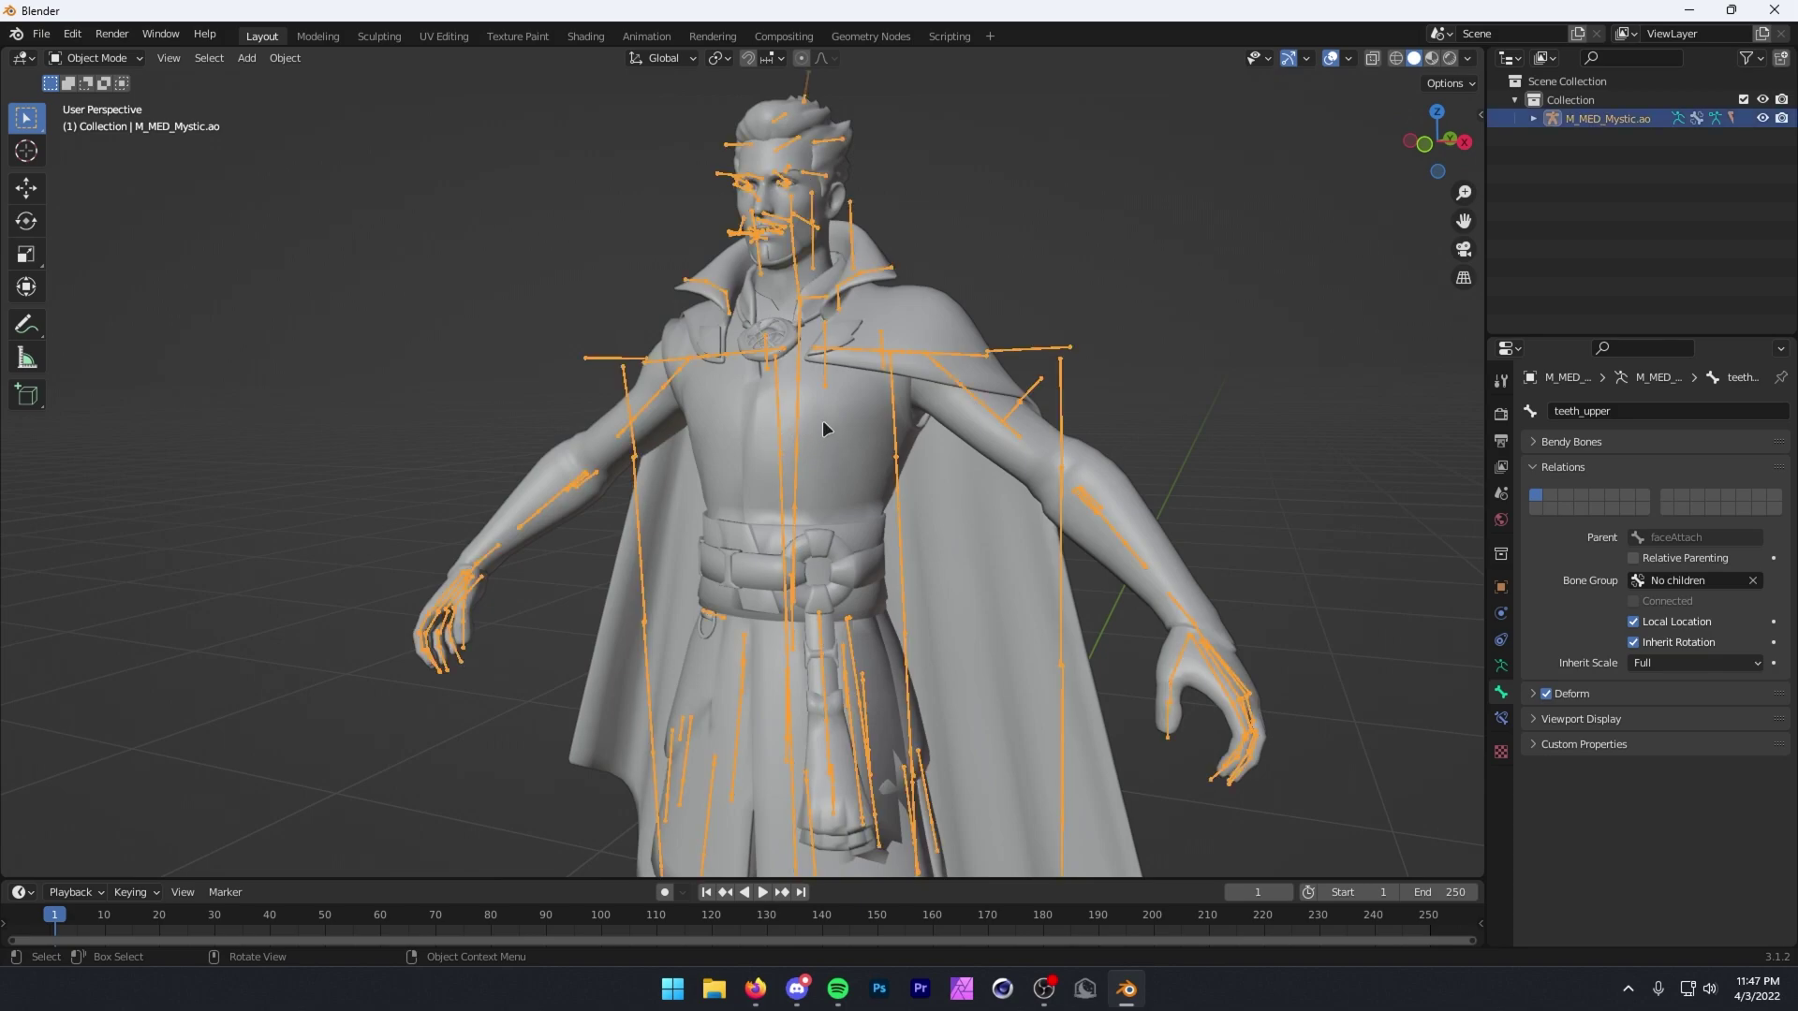
key(ctrl+Tab)
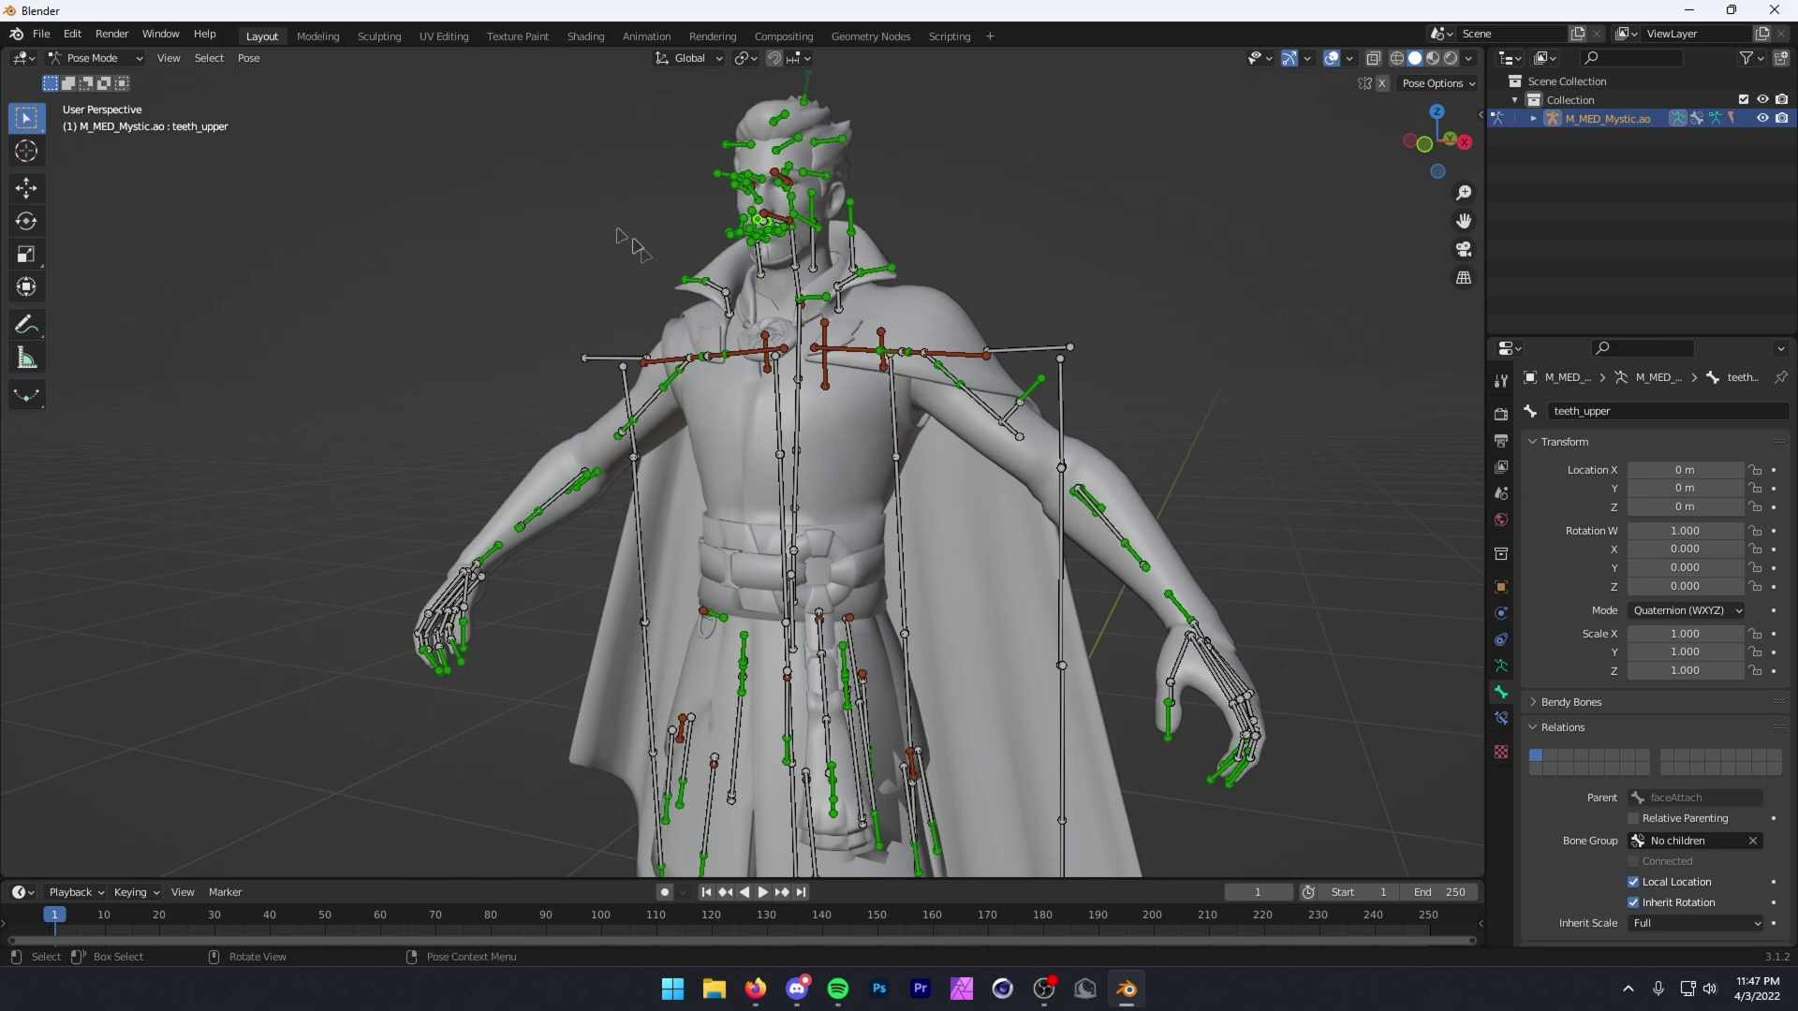
click(26, 221)
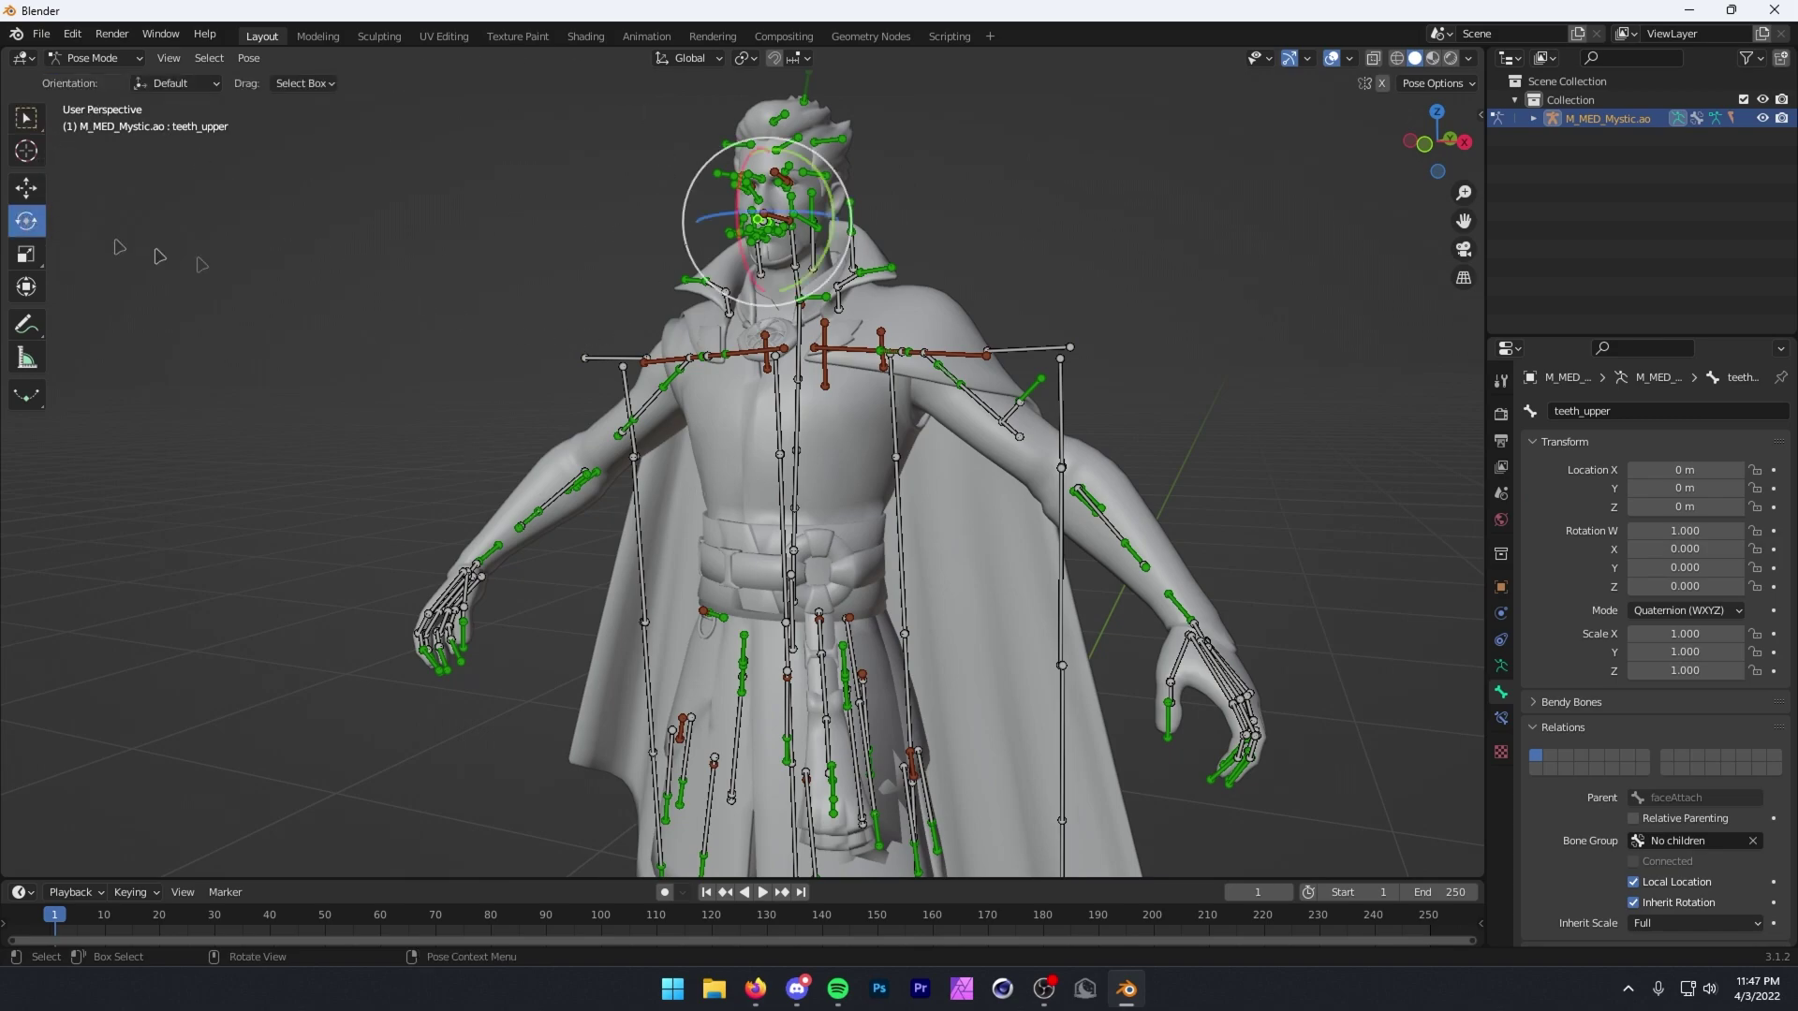
drag(801, 543, 904, 374)
key(ctrl+z)
click(955, 384)
right_click(903, 374)
Return to Object Mode, hide the M_MED_Mystic.ao armature and select the character mesh.
click(94, 58)
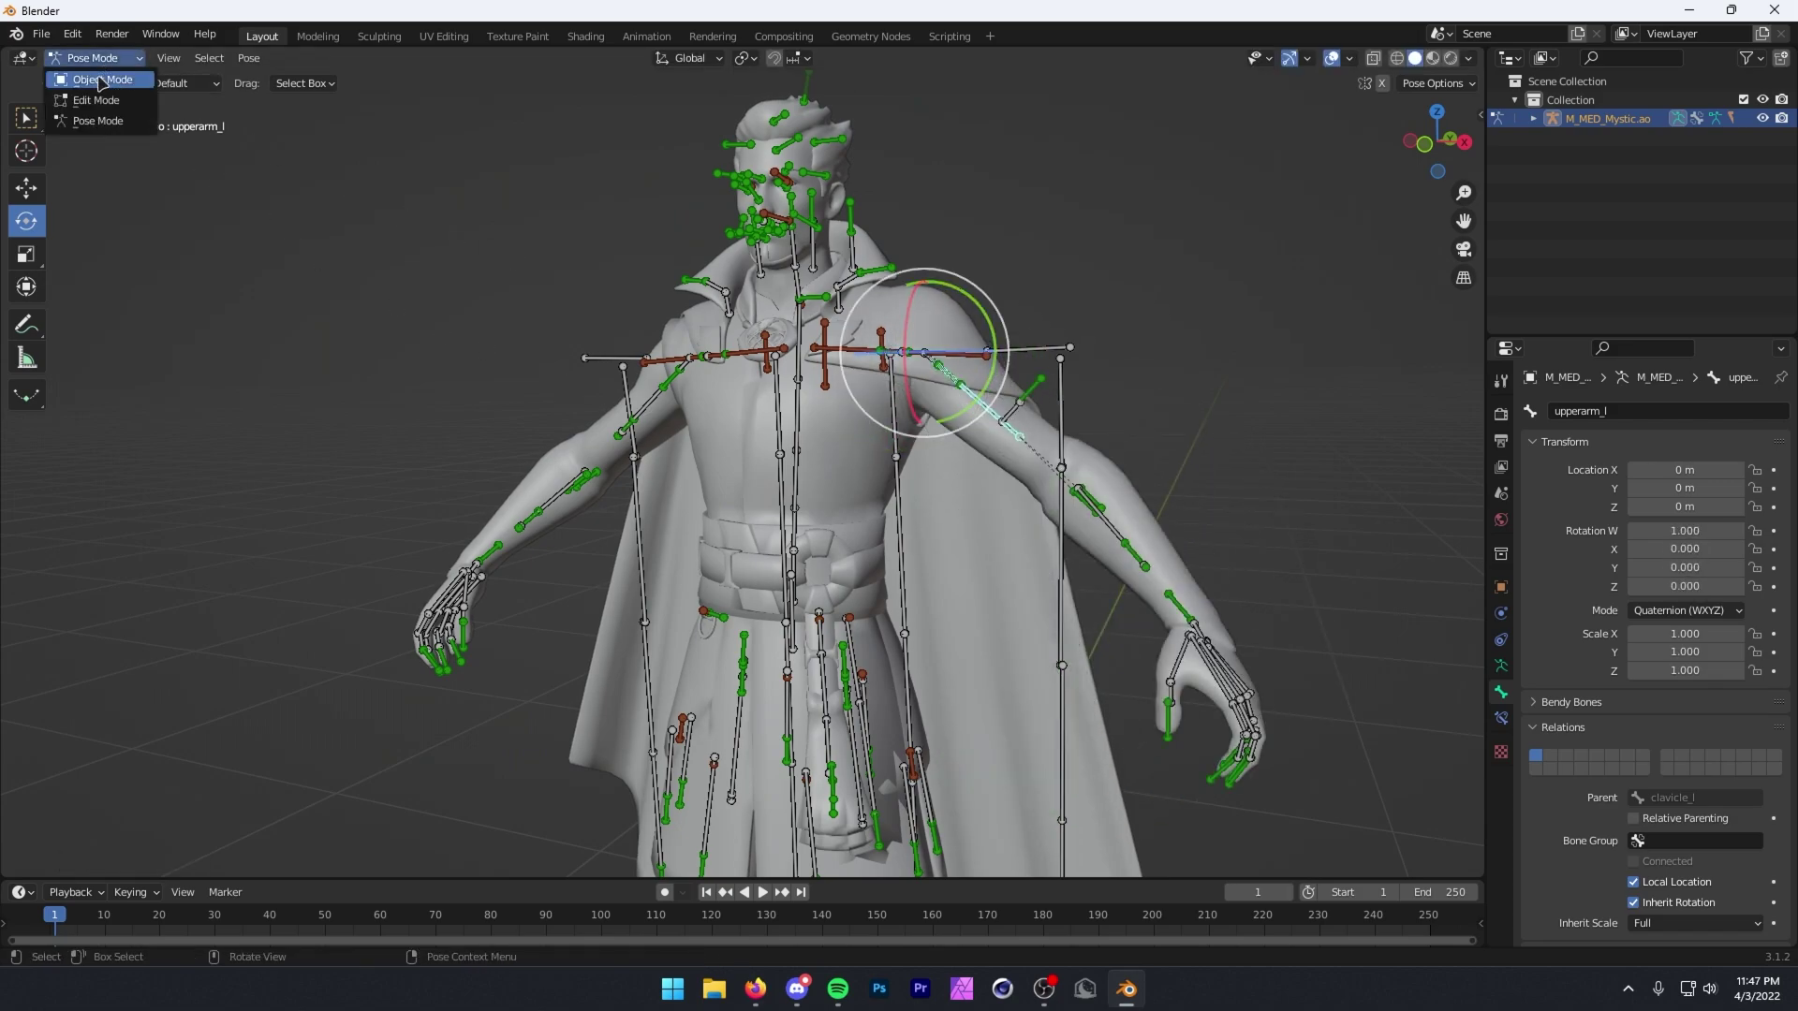
click(89, 75)
click(410, 282)
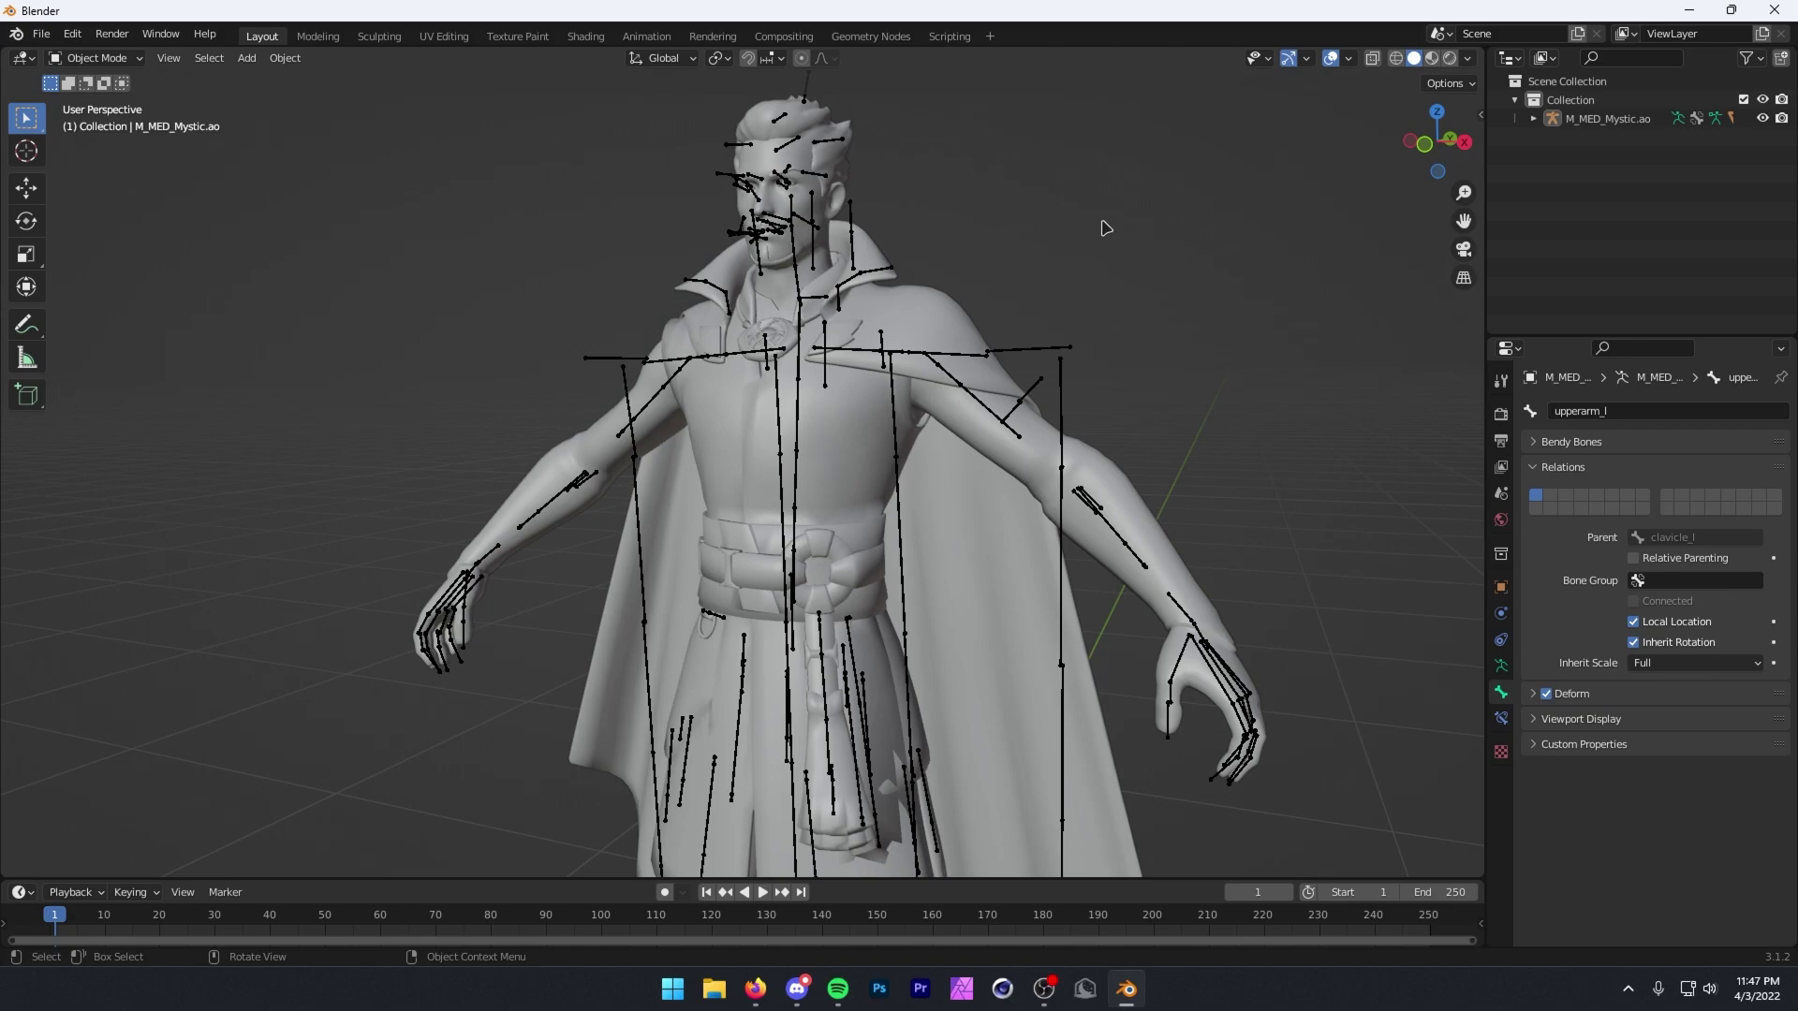
click(1765, 119)
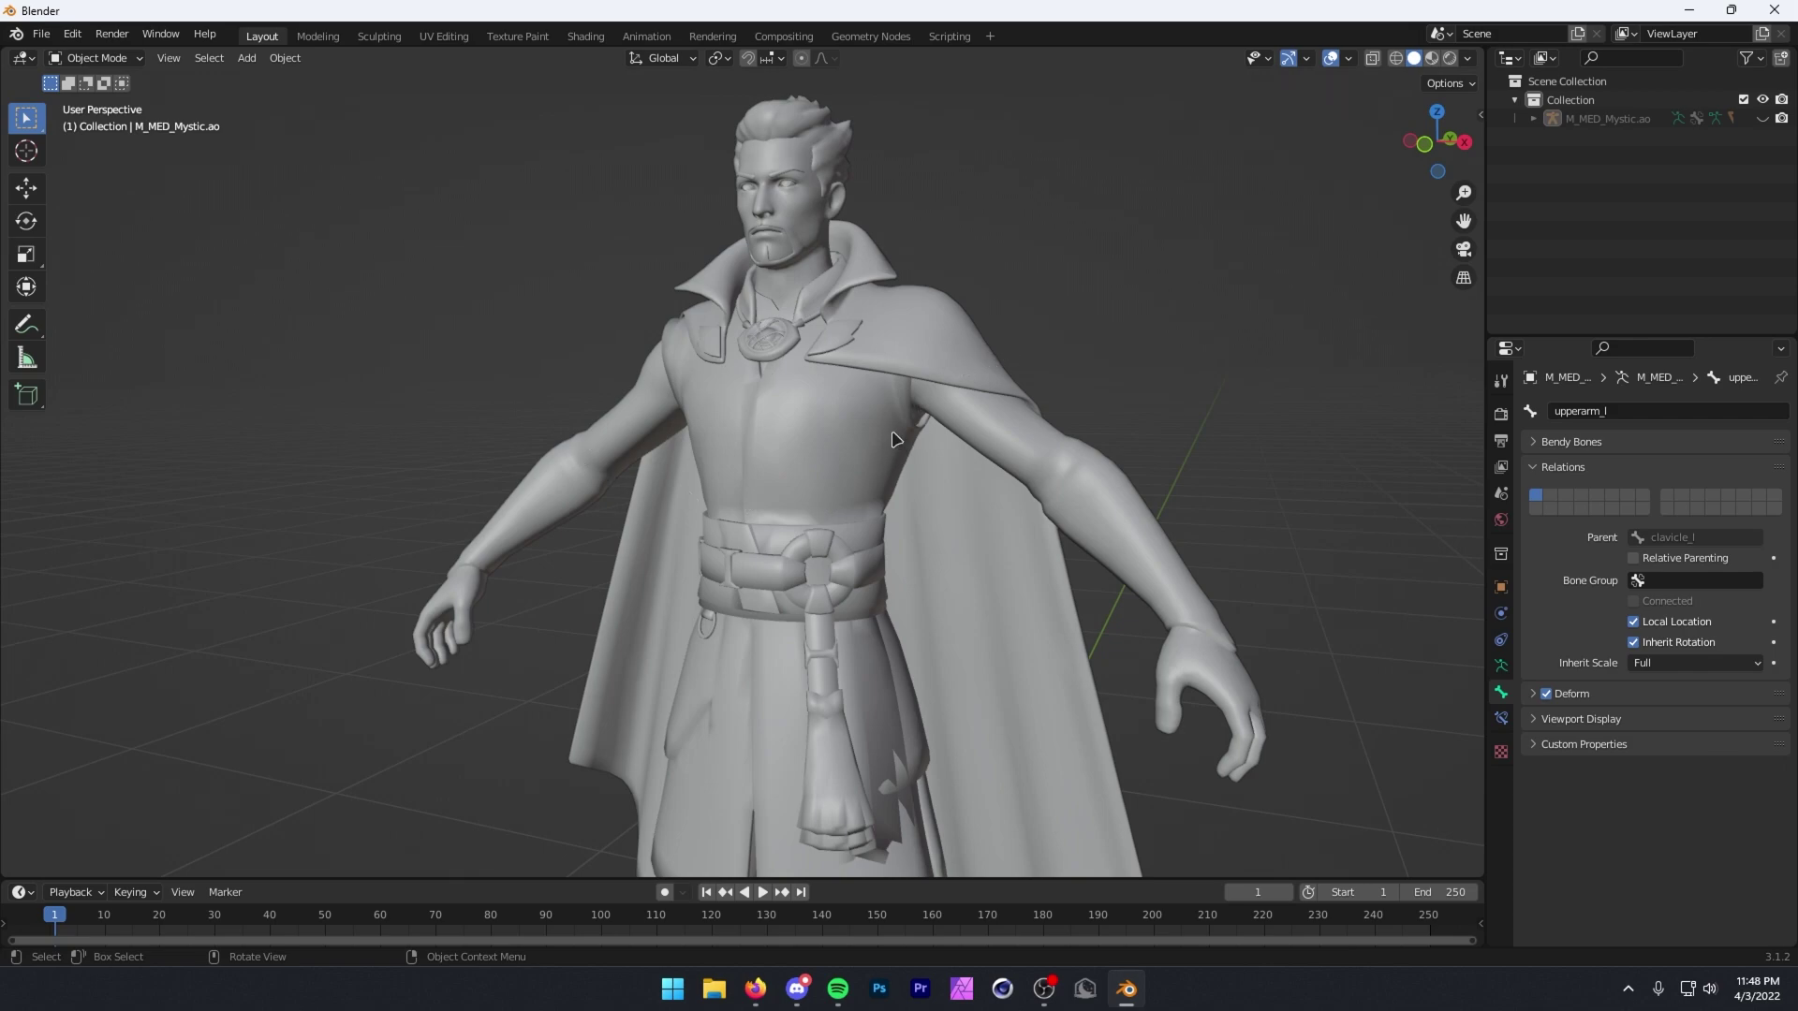
click(895, 440)
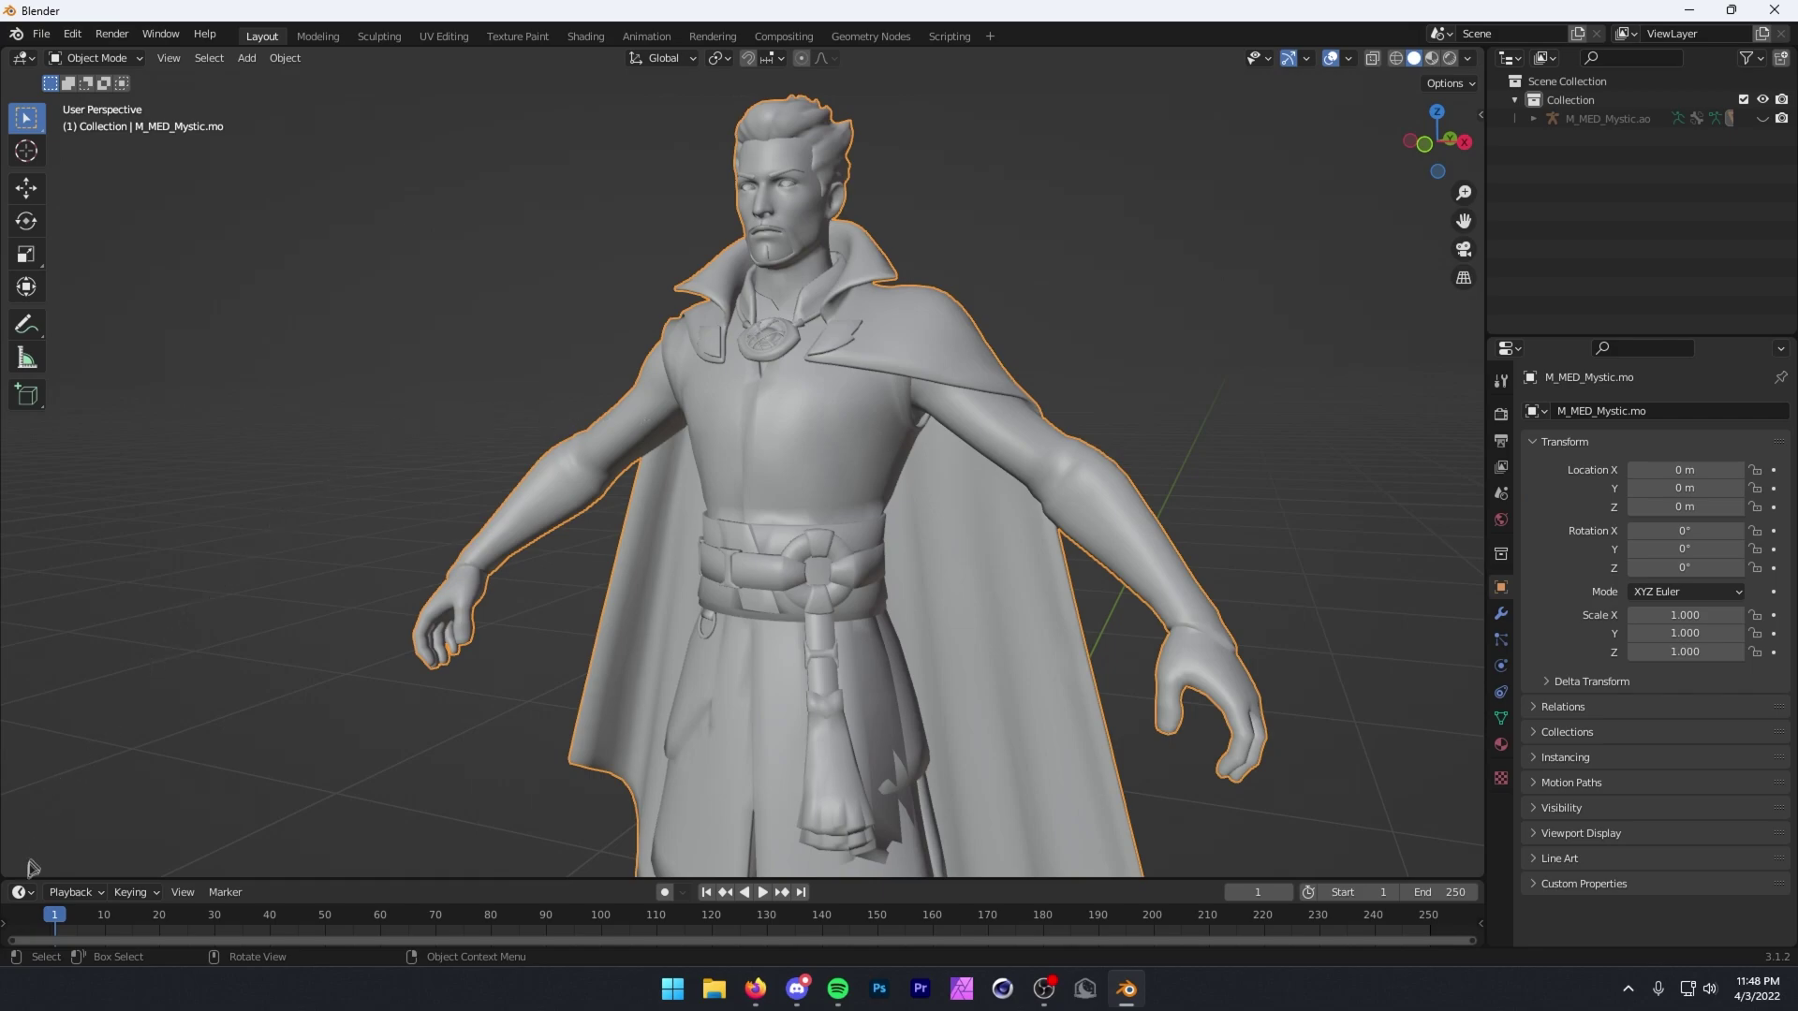
Turn the timeline area into an enlarged Shader Editor and set the viewport to Material Preview shading.
click(19, 894)
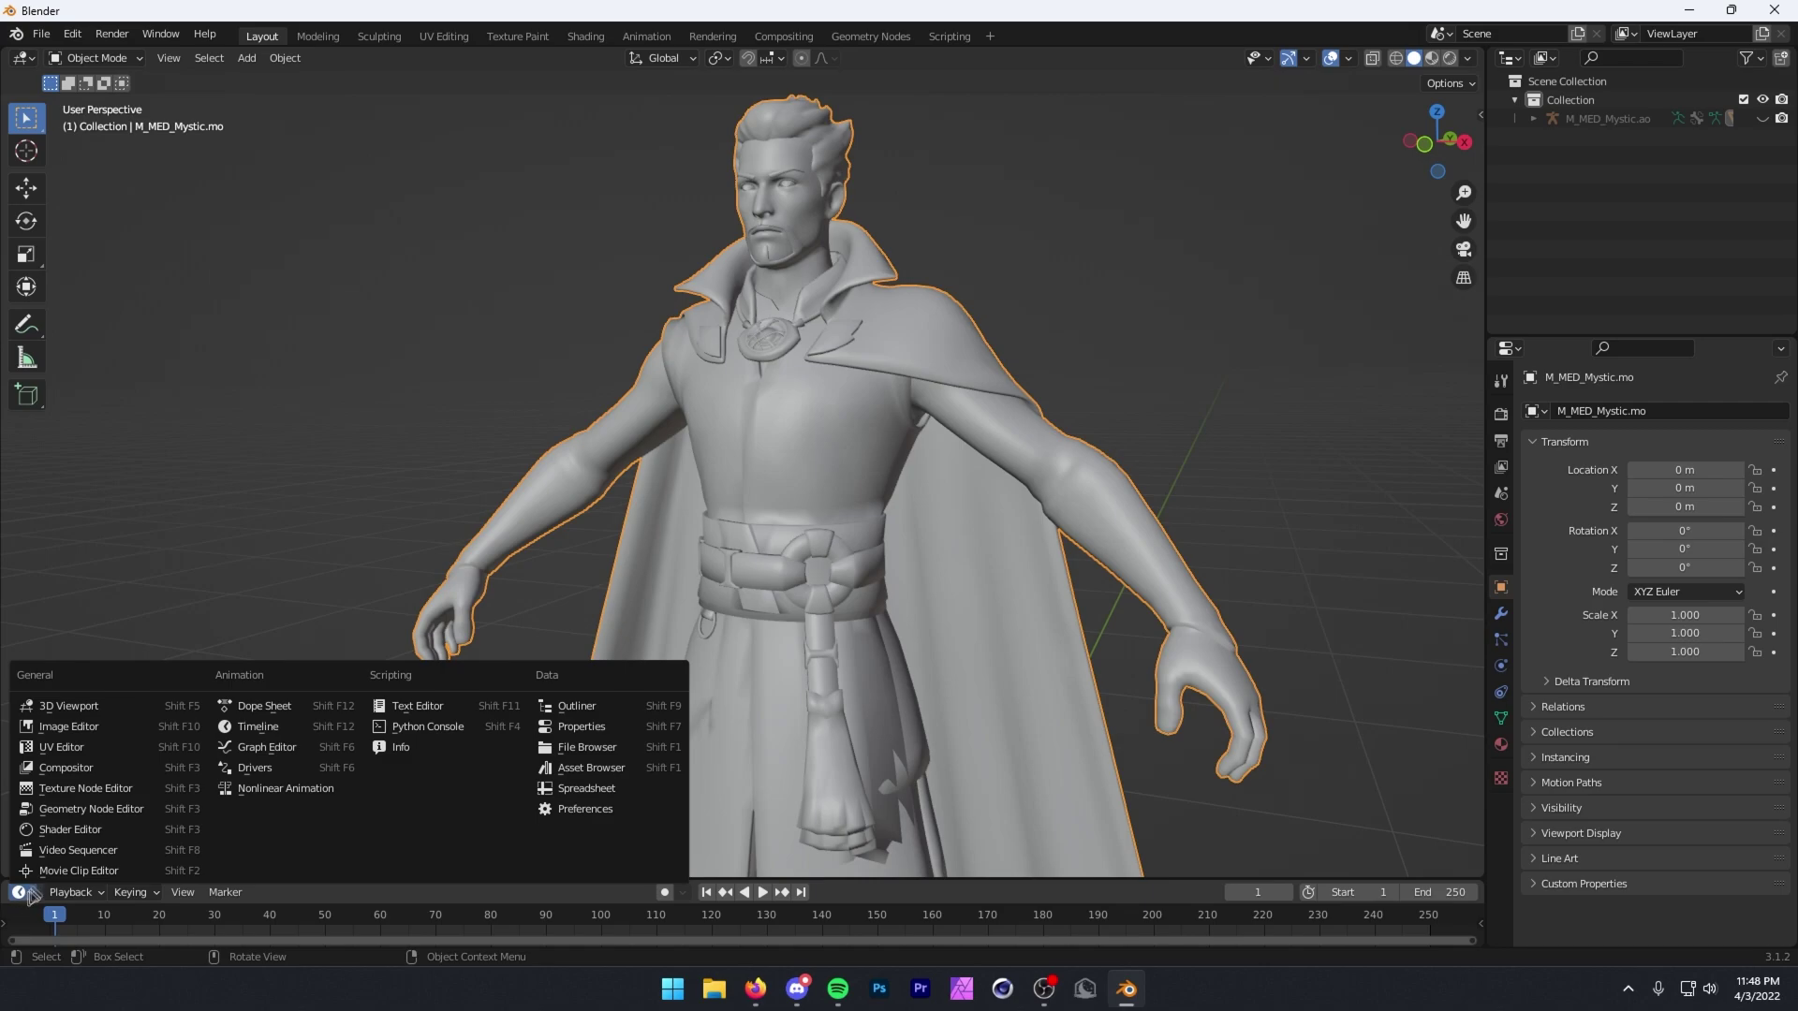
click(58, 832)
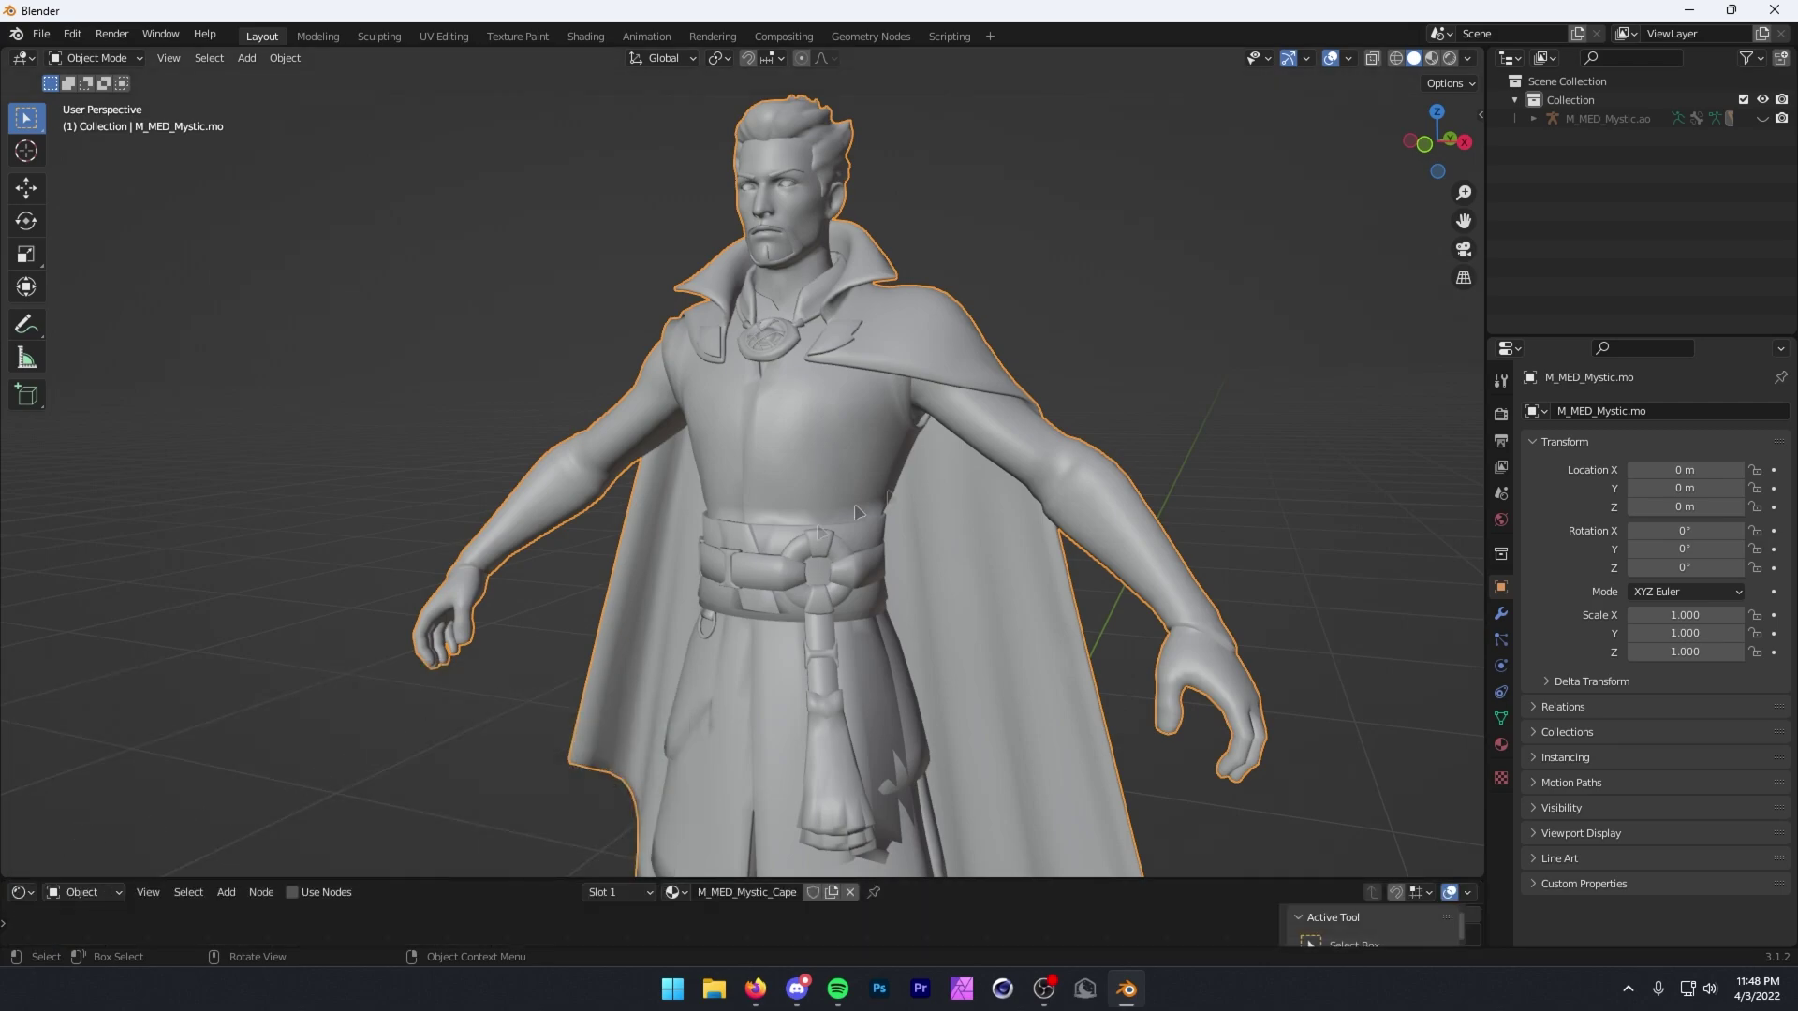
click(1432, 59)
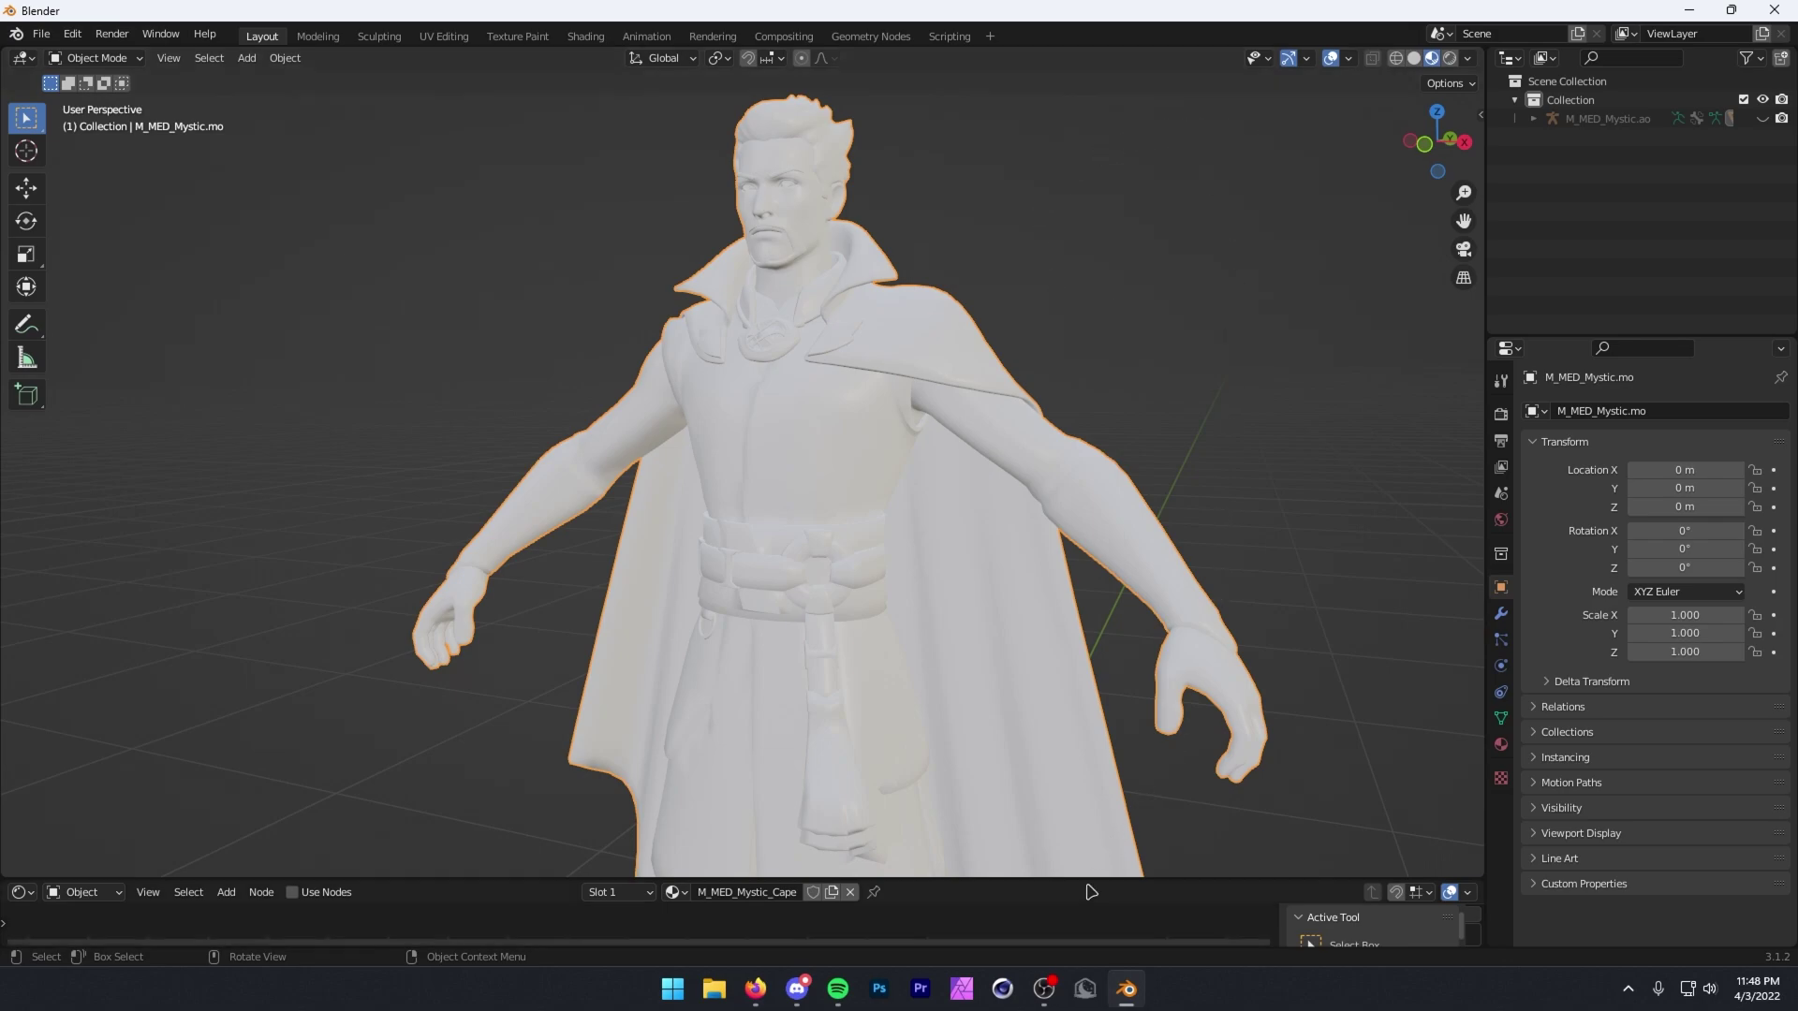
drag(1086, 880, 1150, 517)
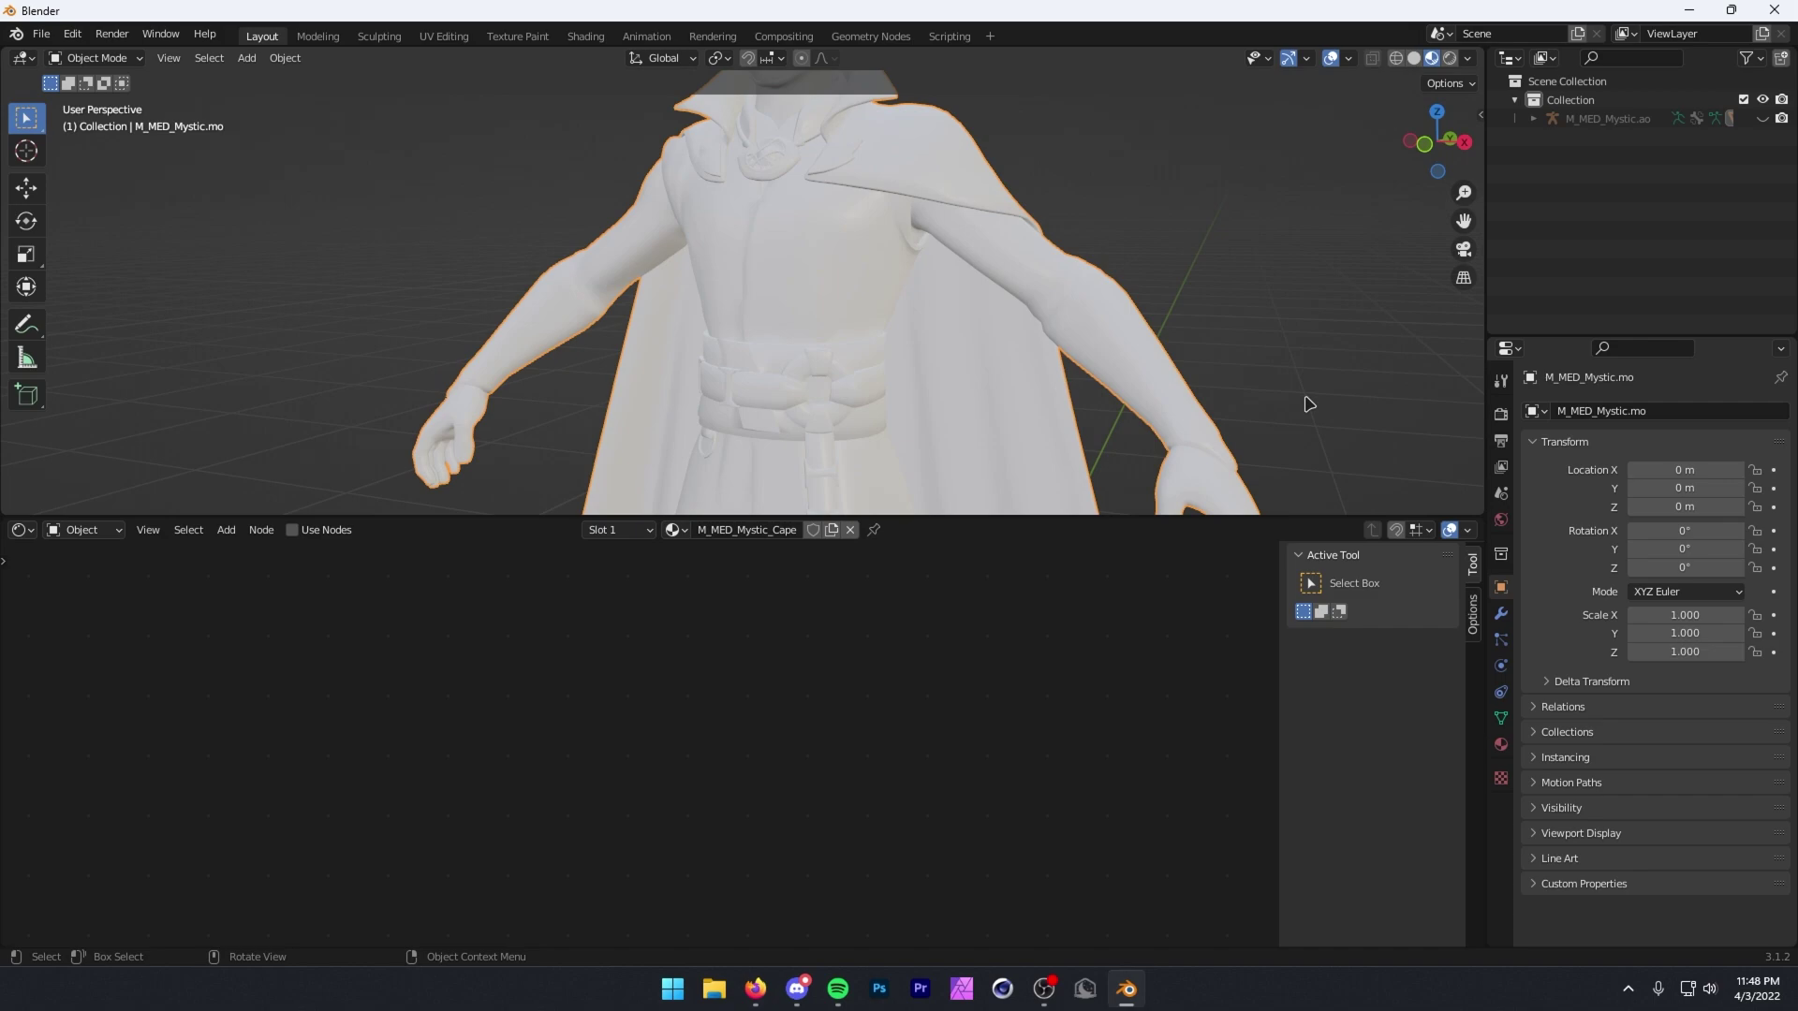
Show the character's material list and enable shader nodes for the M_MED_Mystic_Cape material.
click(1501, 745)
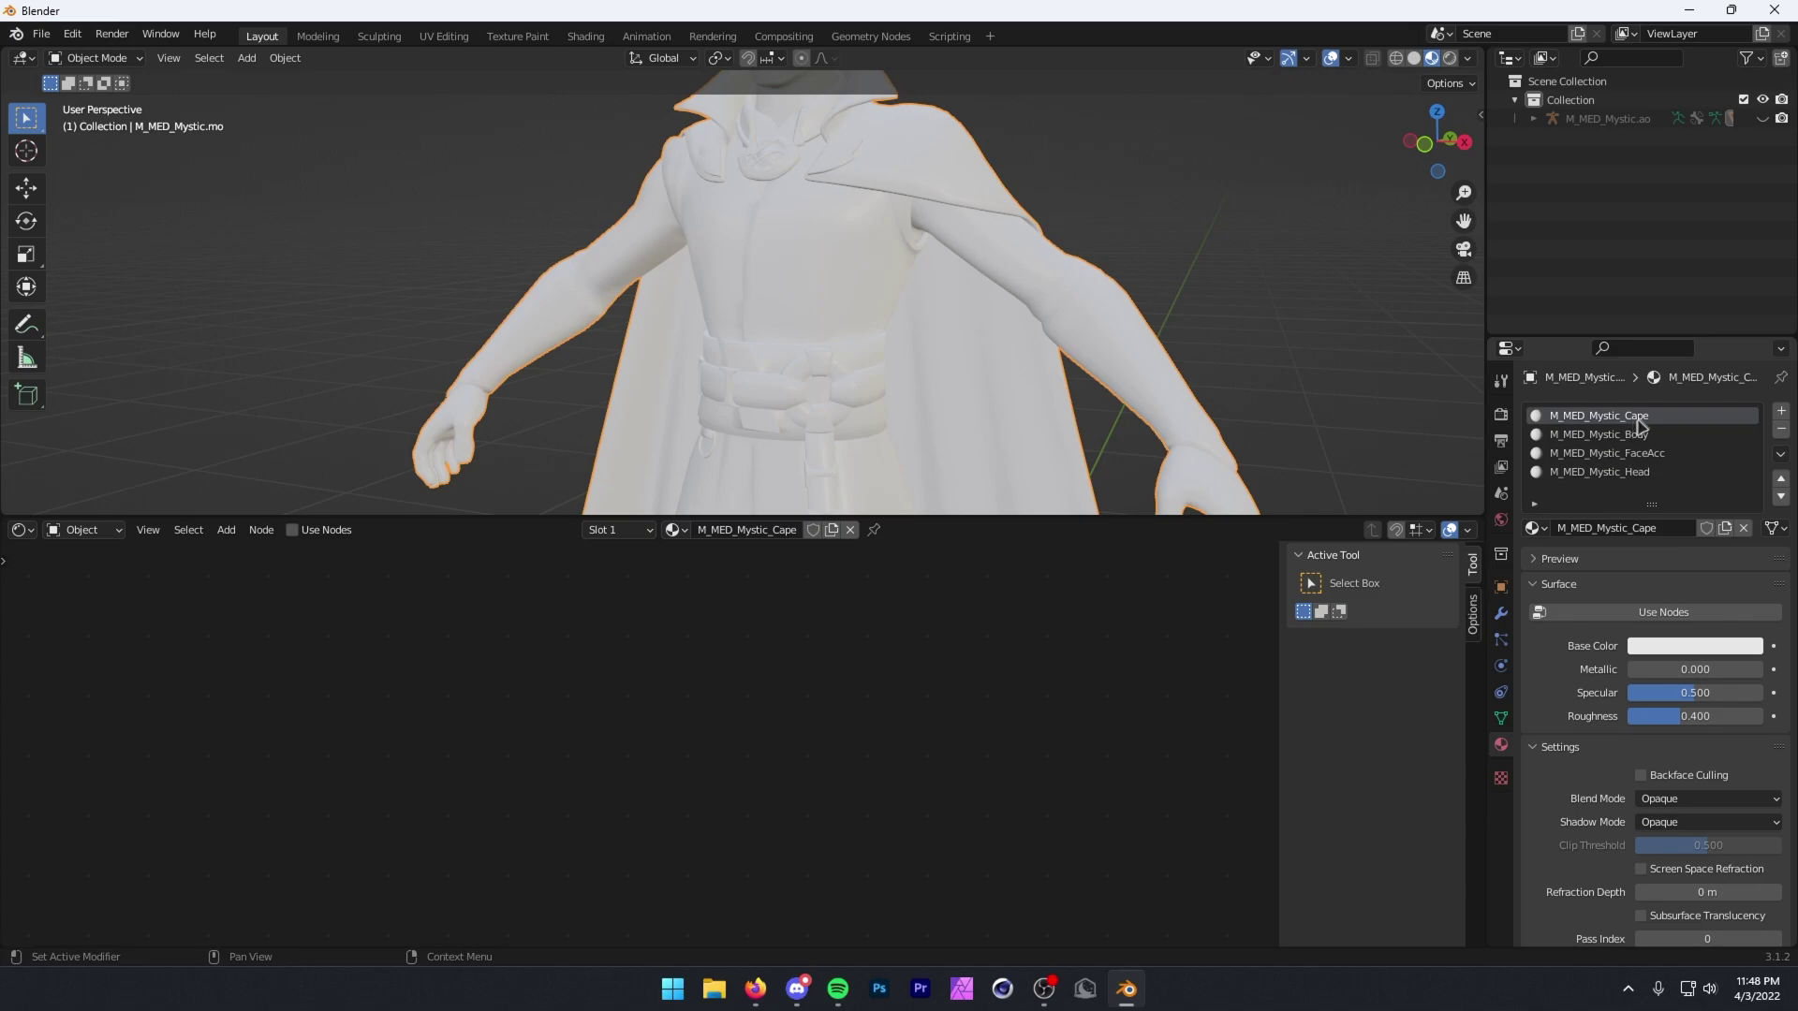
middle_drag(805, 173, 937, 225)
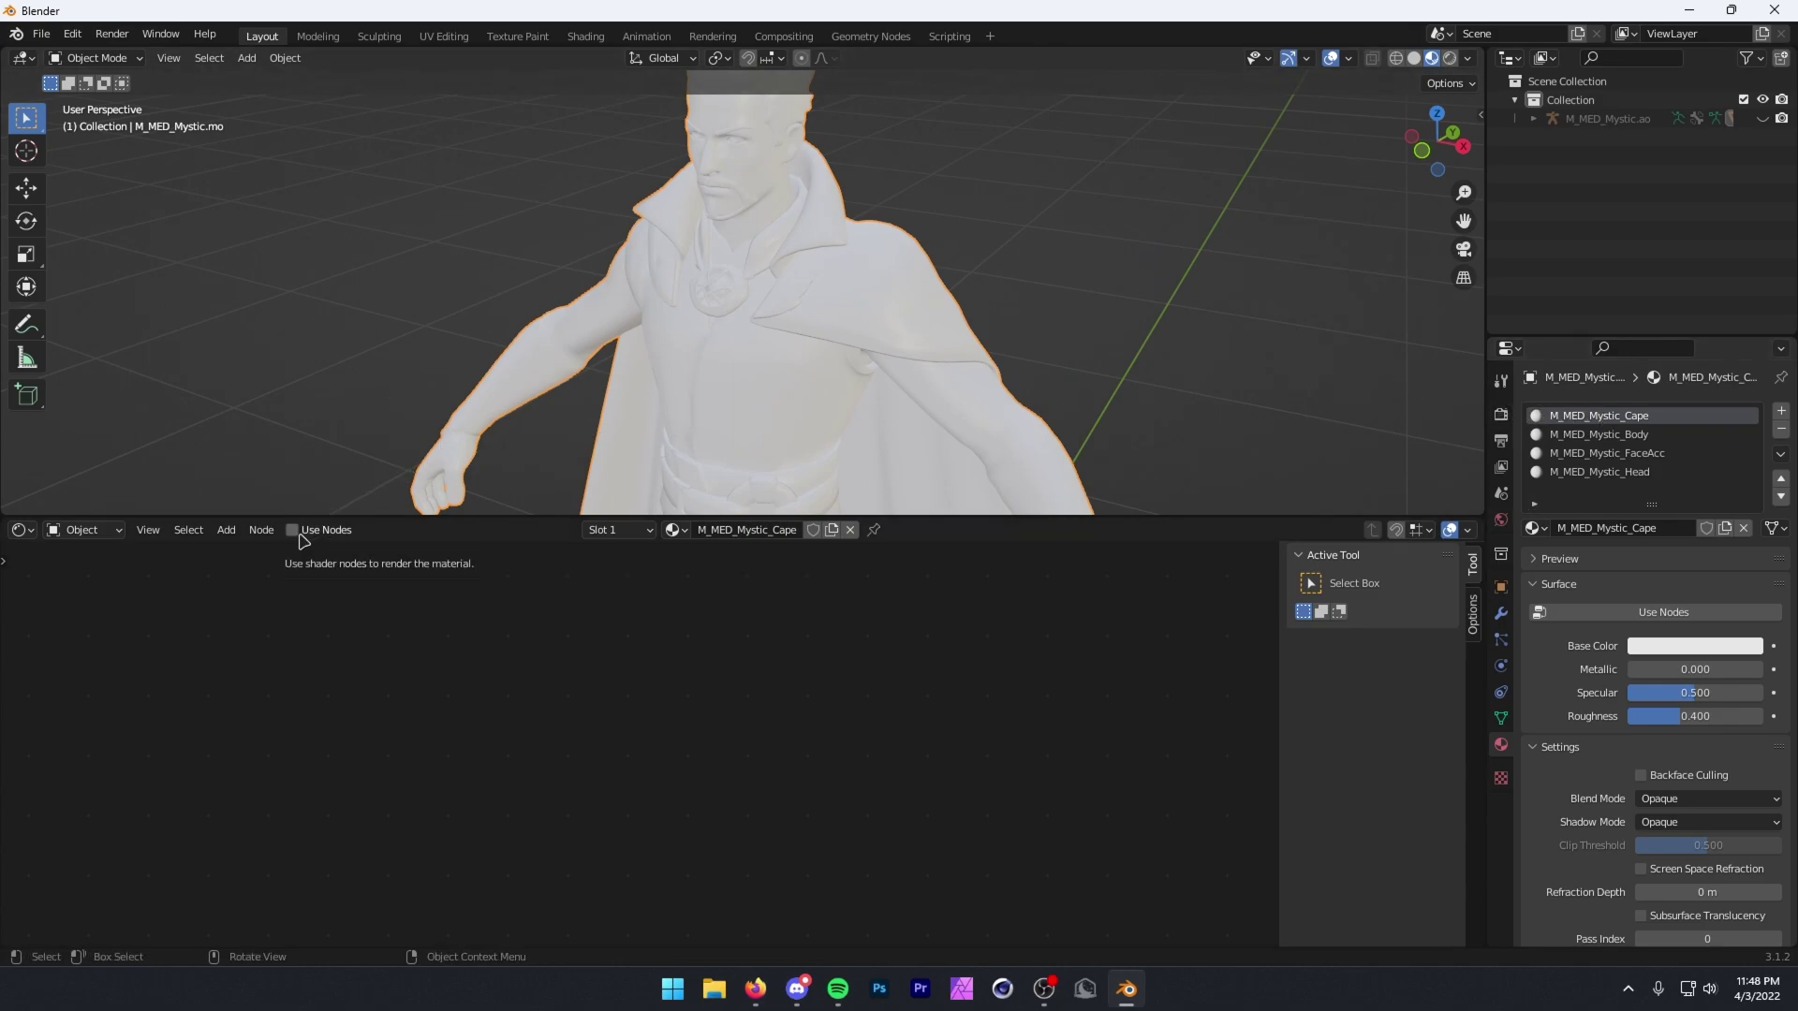
click(295, 531)
scroll(486, 727, up, 8)
scroll(506, 777, up, 4)
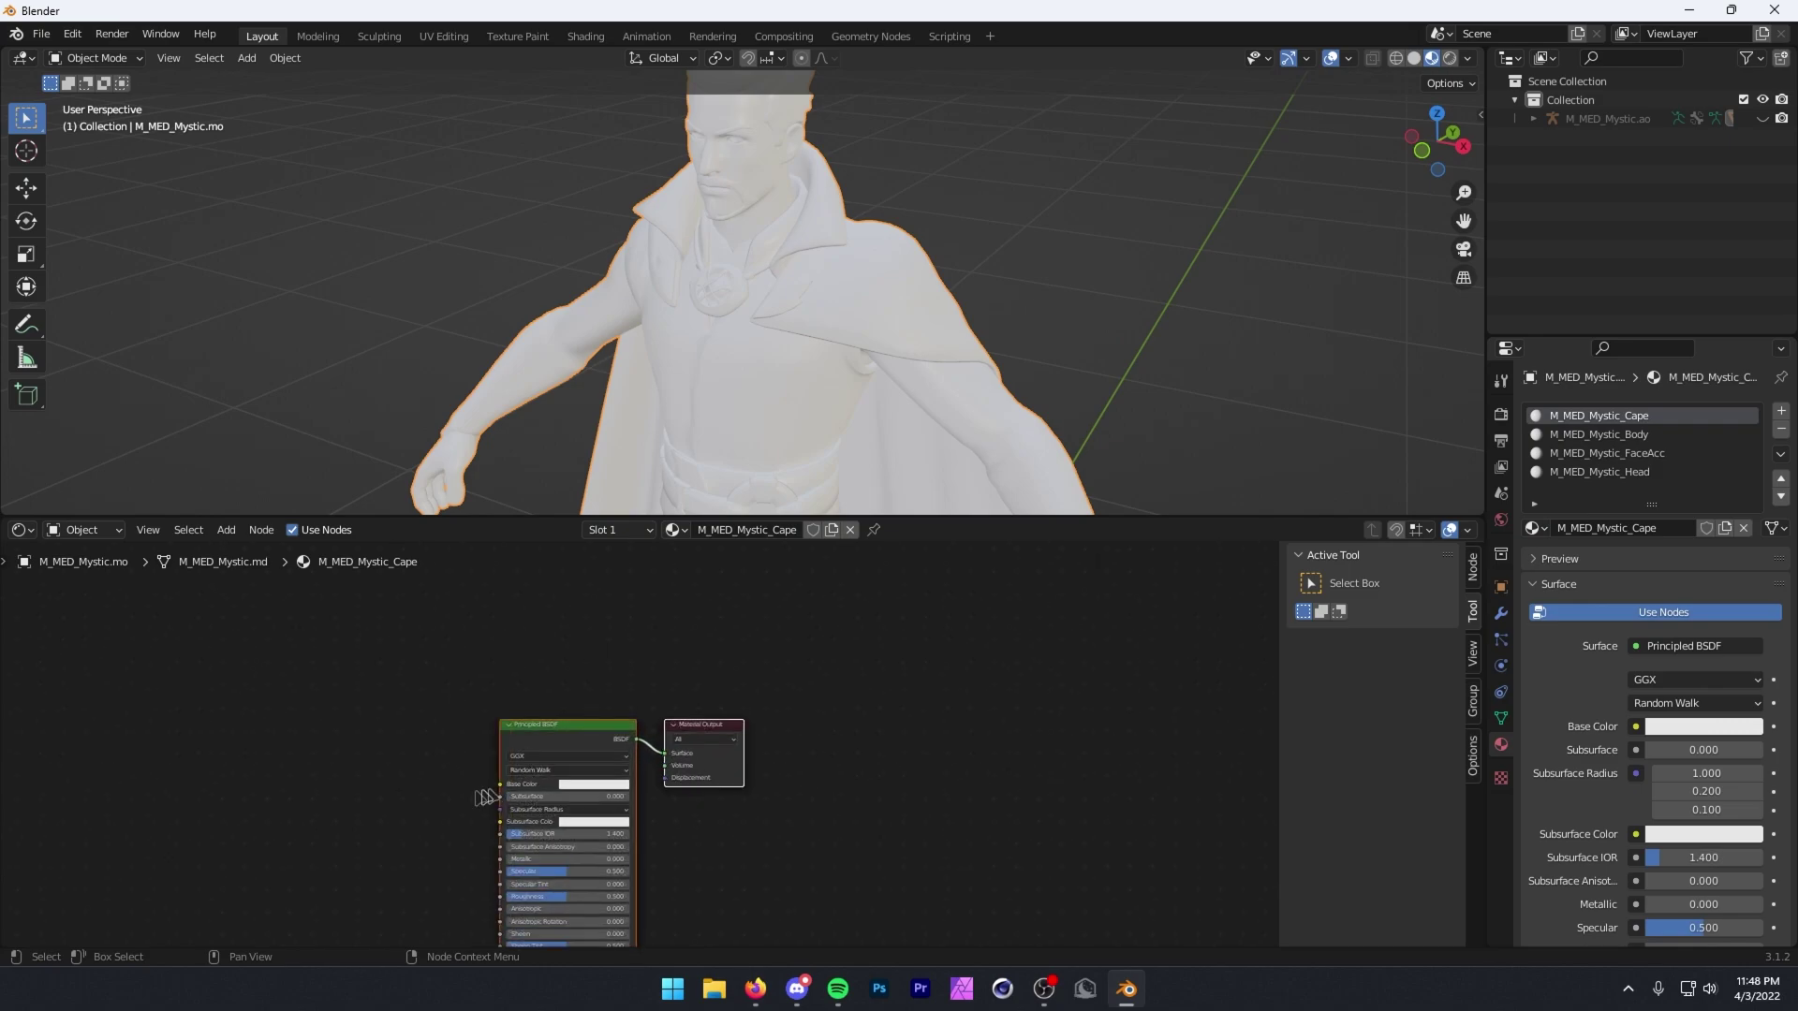
middle_drag(341, 739, 560, 659)
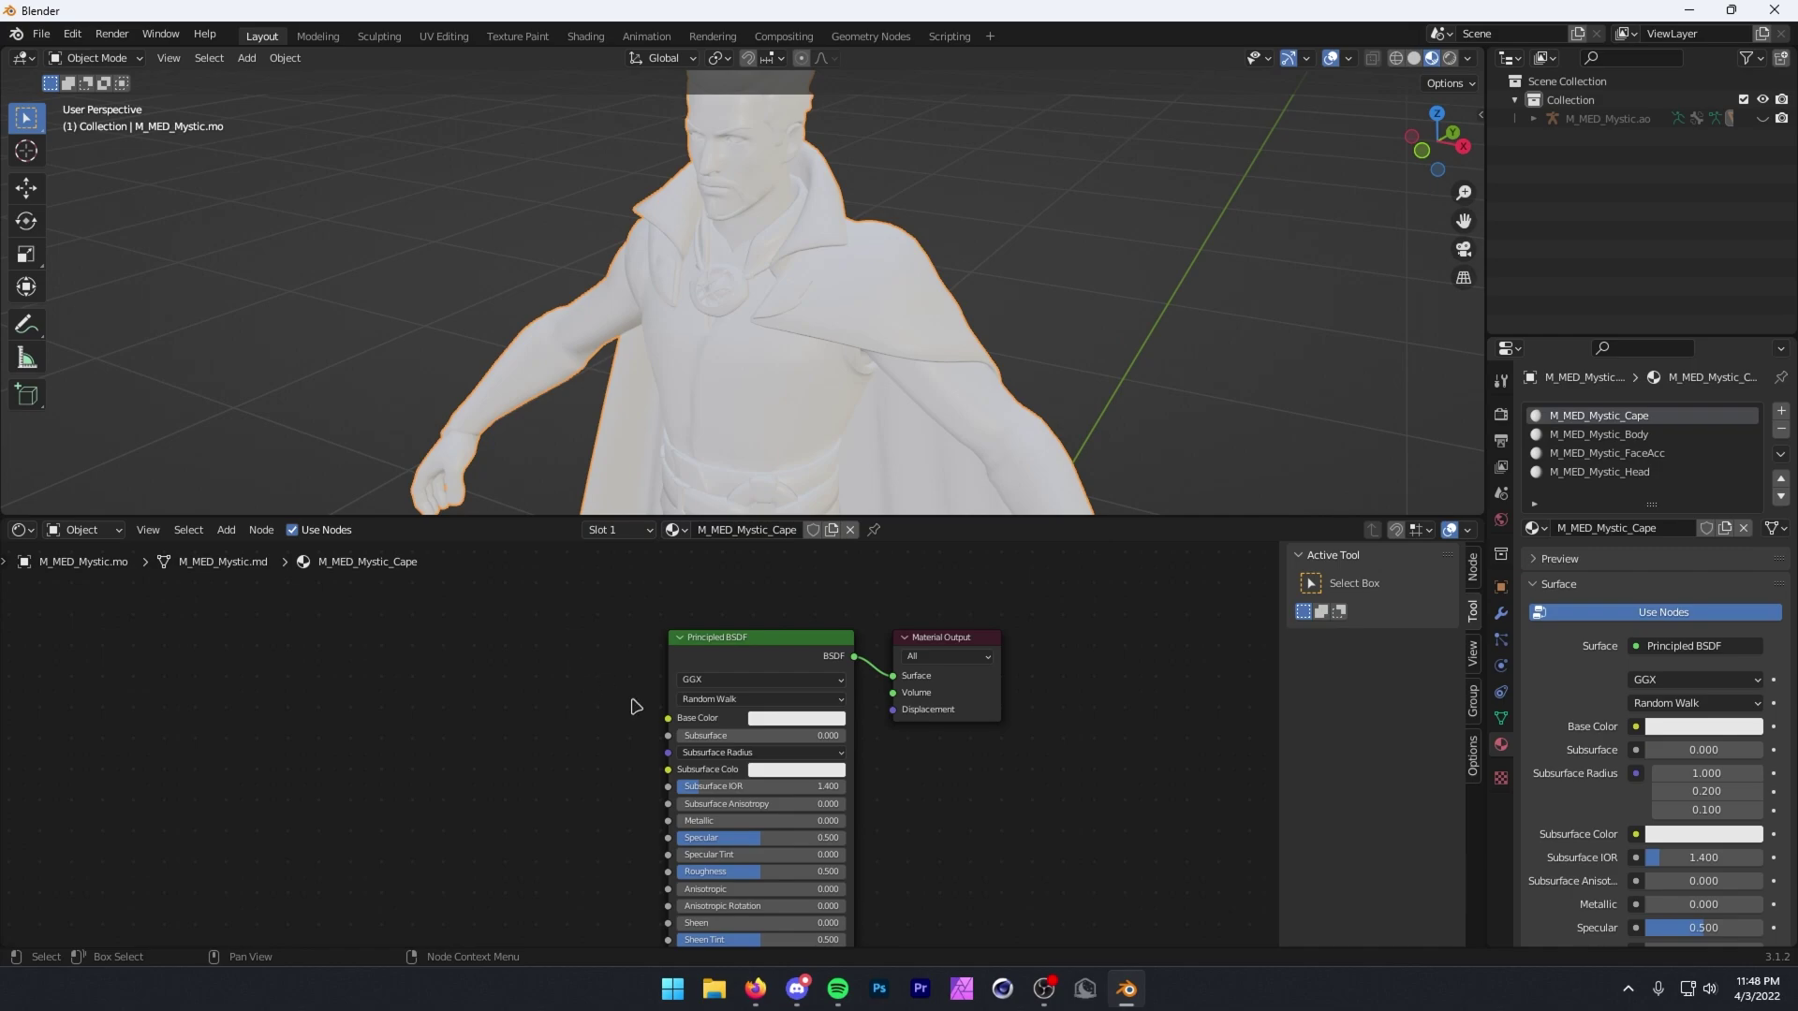
Append the FN_Advanced_Shader_1.5 node tree from FN_Advanced_Shader_1.5.blend in the Eevee & Cycles folder.
click(44, 35)
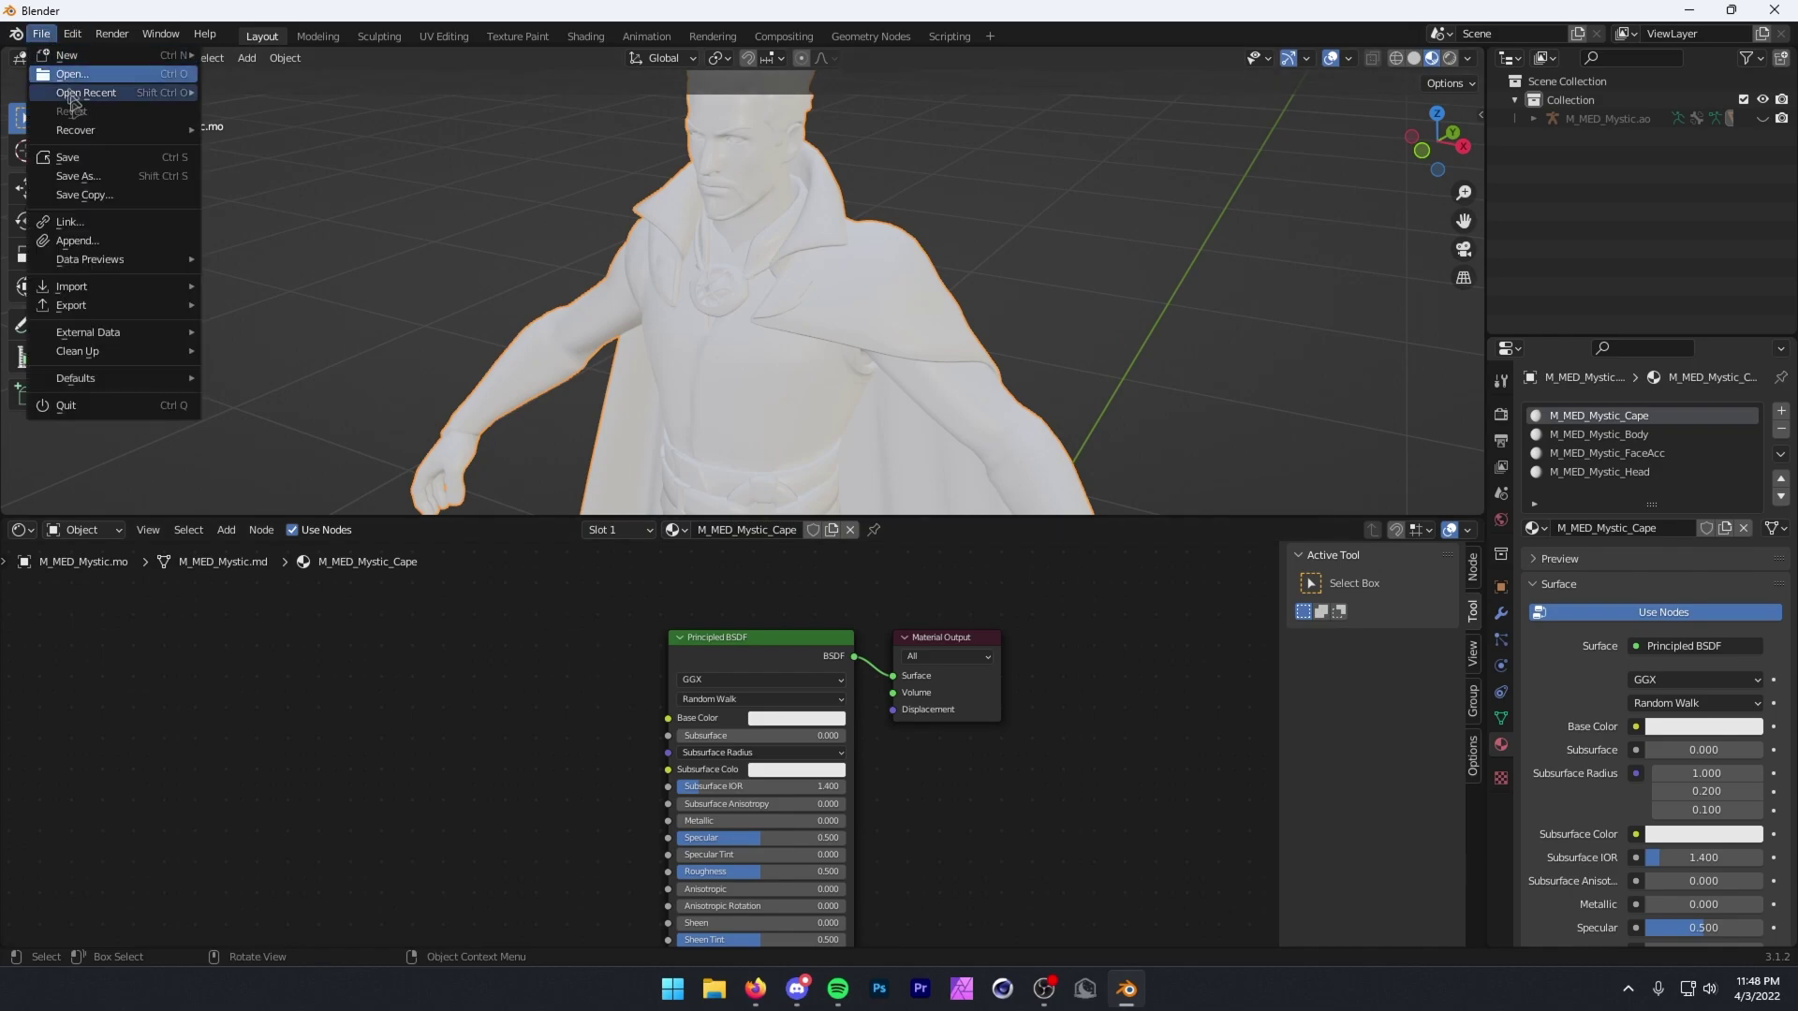
click(93, 223)
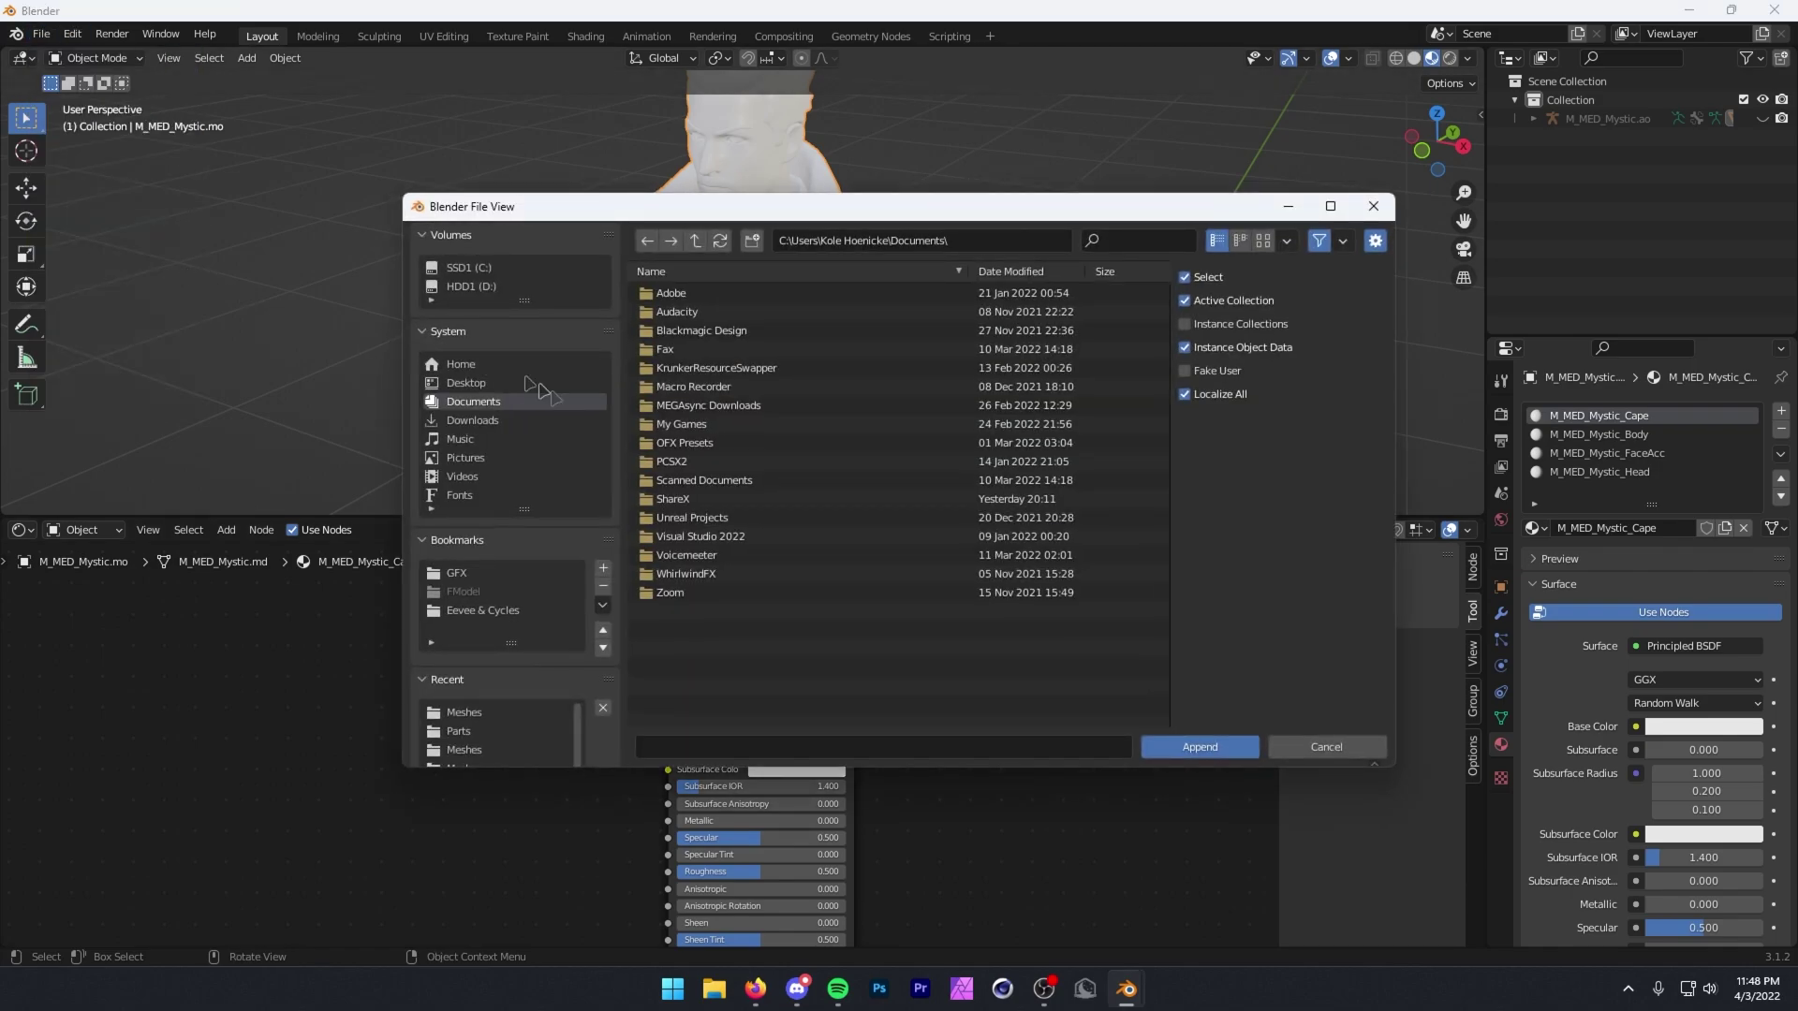
click(456, 572)
click(482, 611)
click(774, 333)
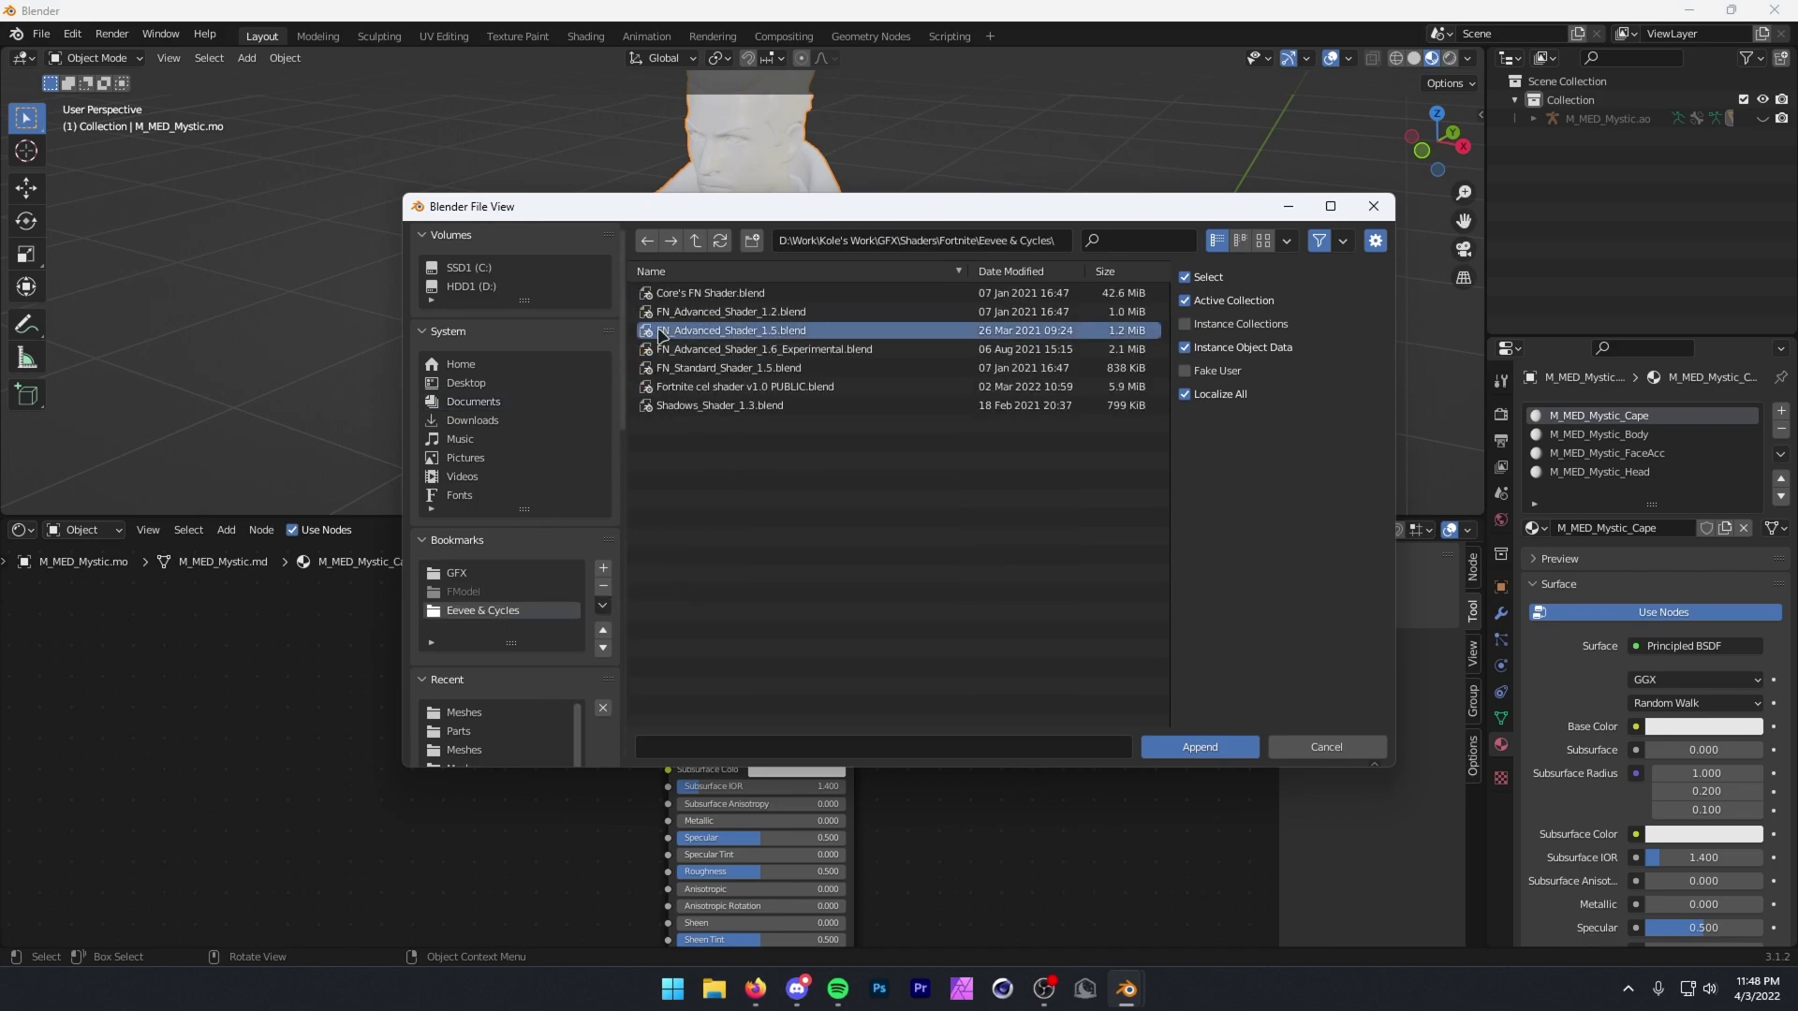
double_click(767, 331)
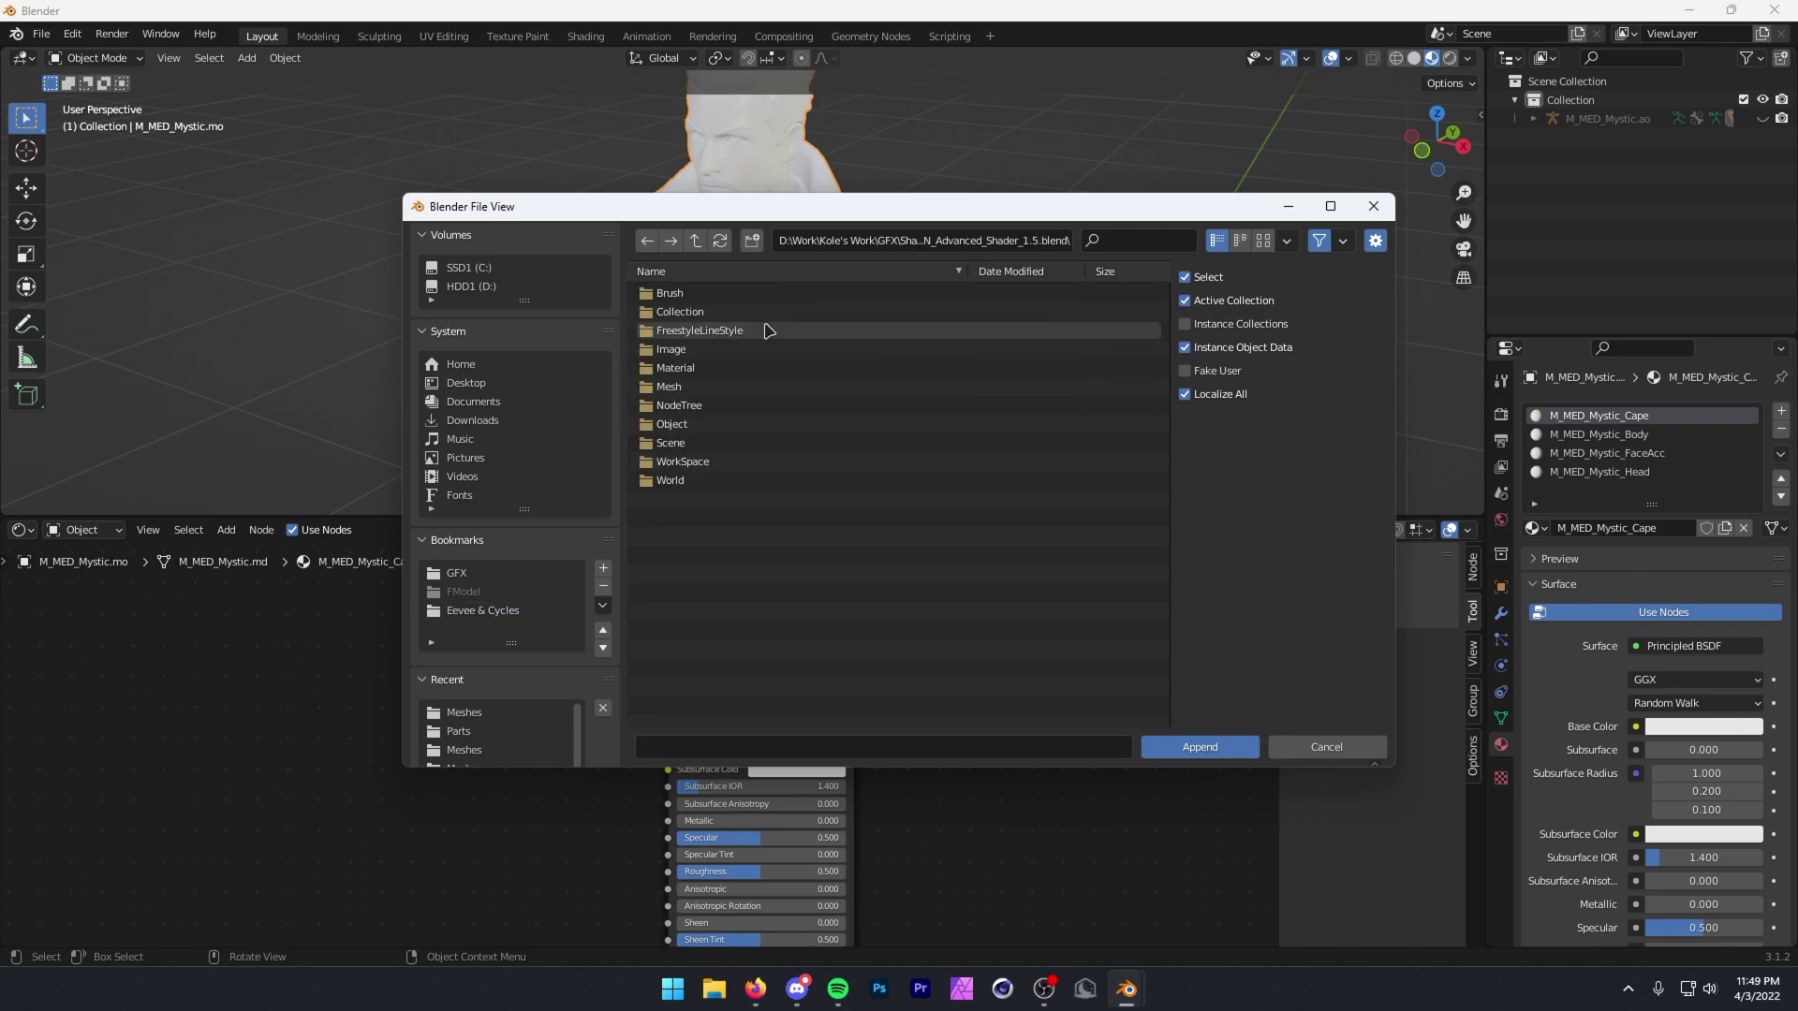
double_click(702, 406)
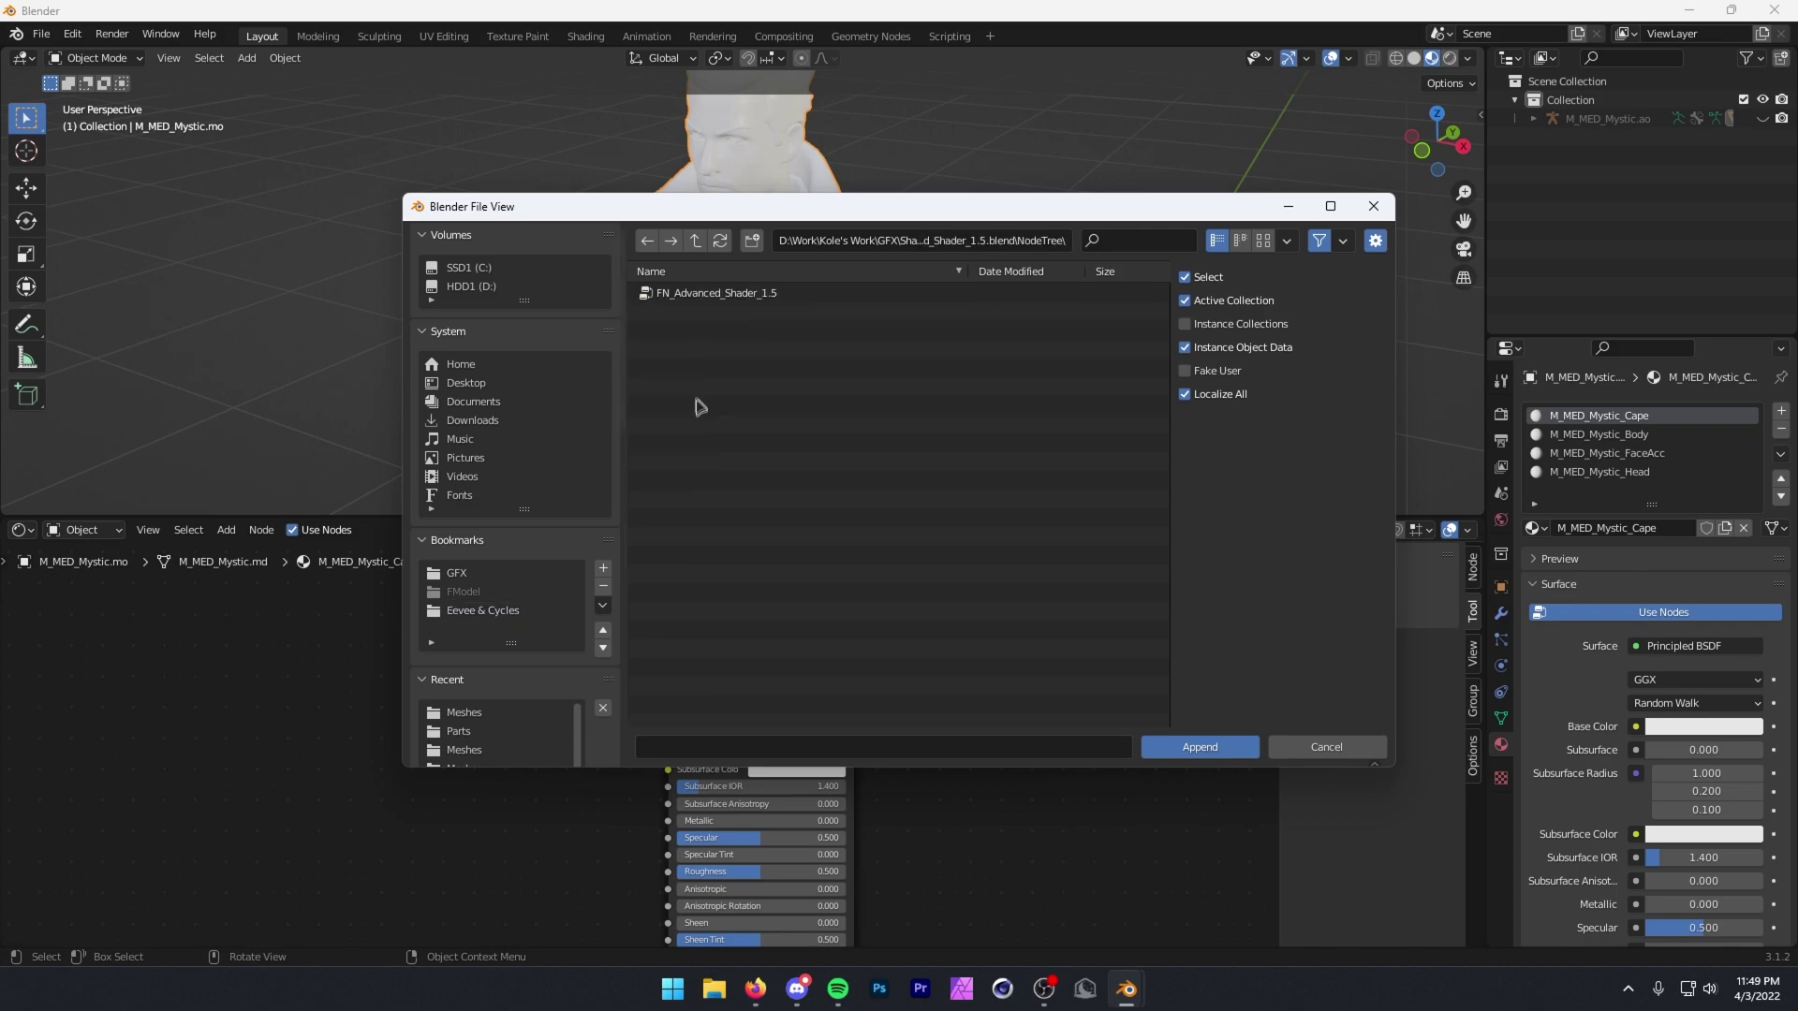
click(718, 296)
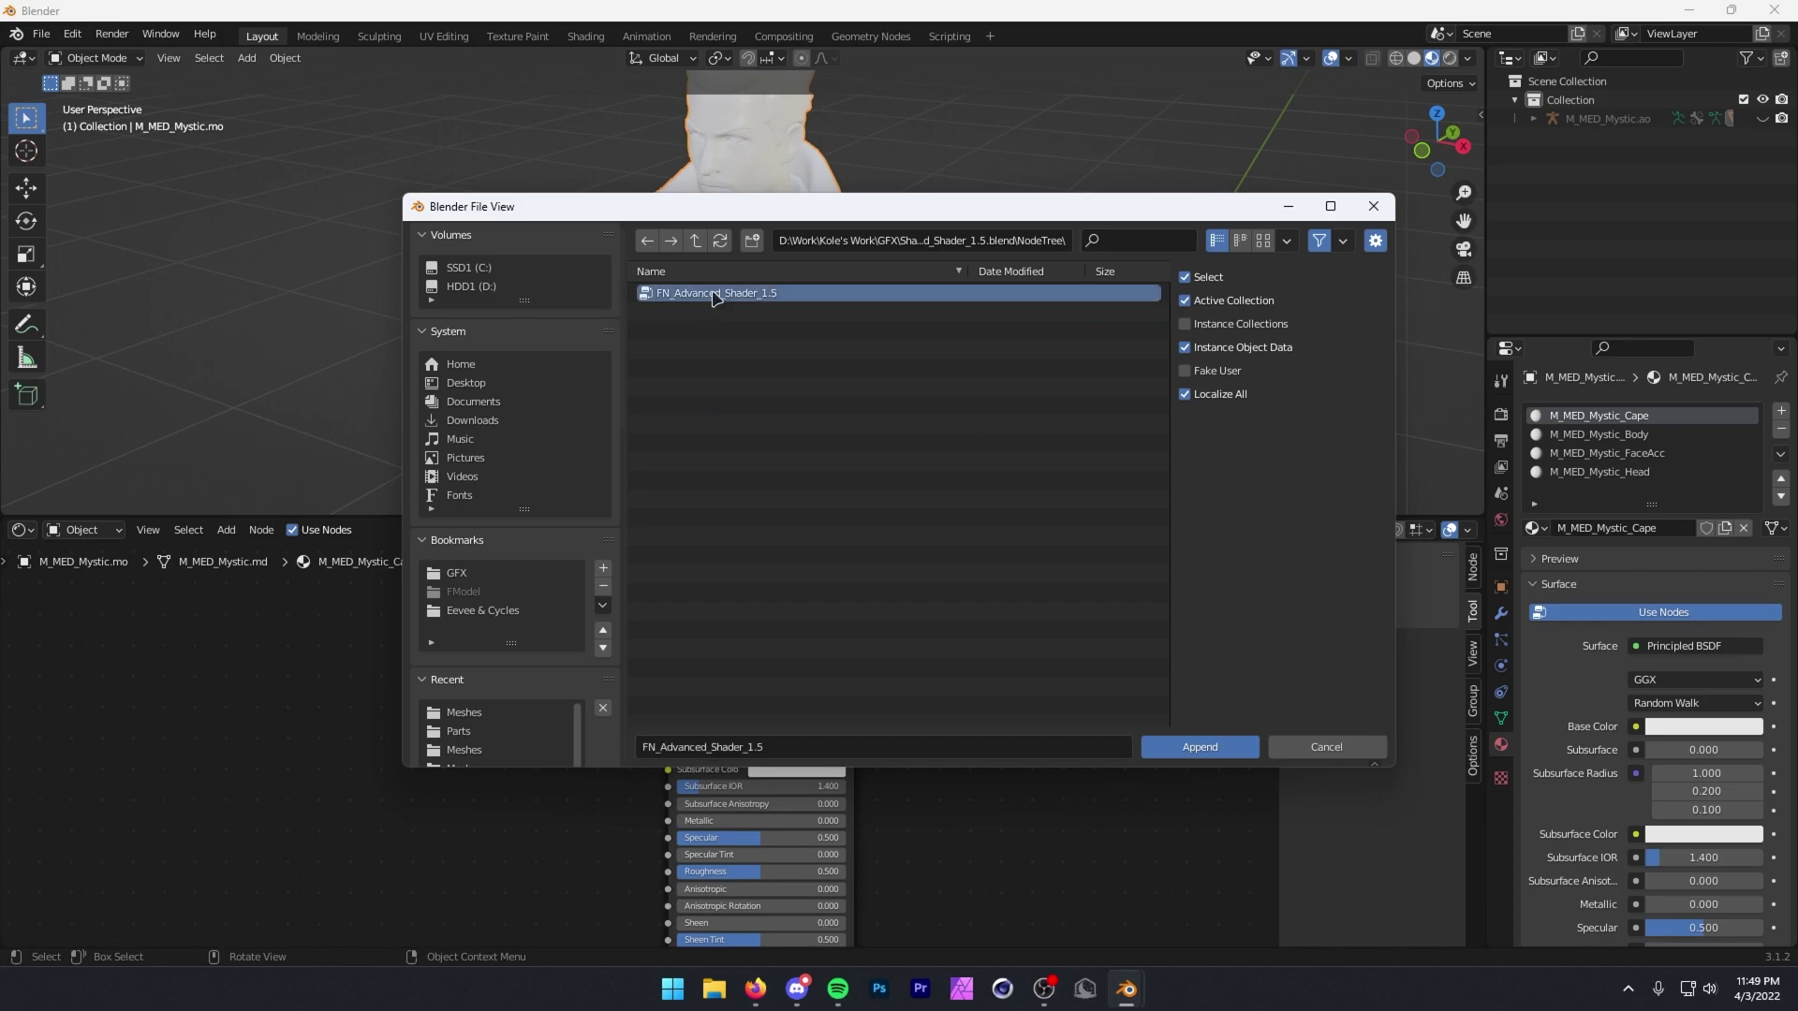
double_click(801, 296)
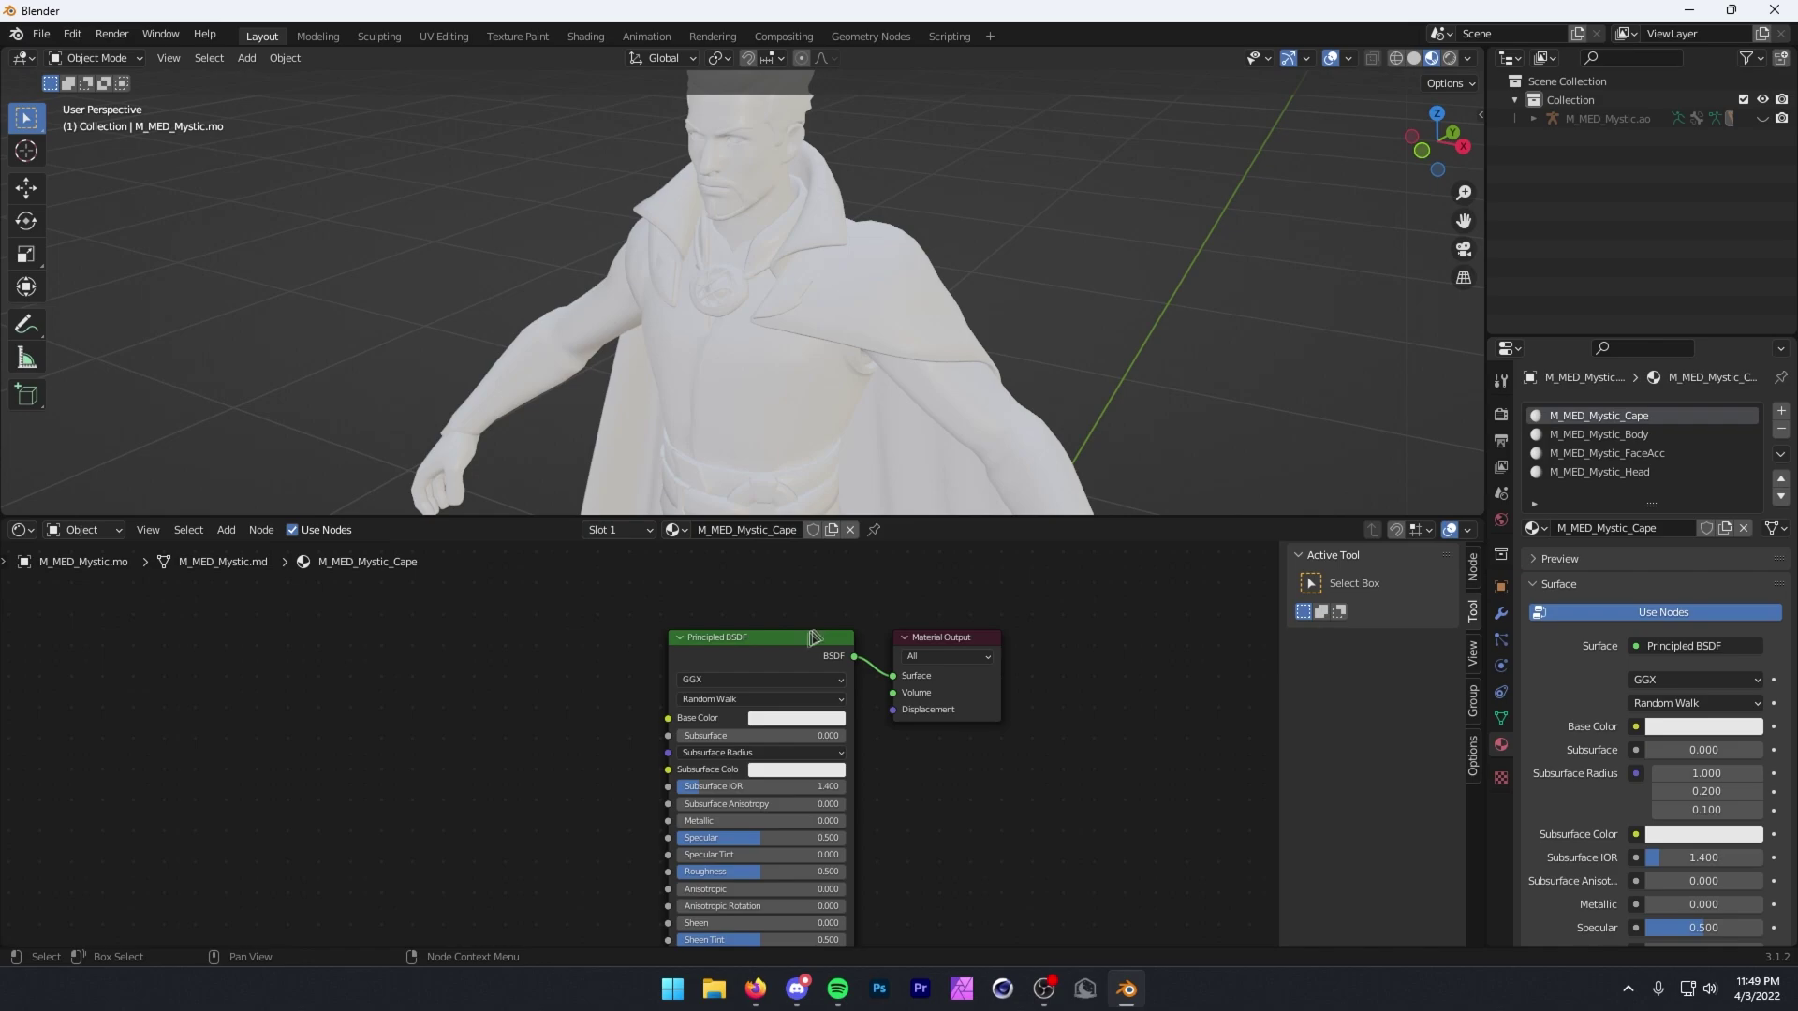
Replace the cape material's Principled BSDF with the FN_Advanced_Shader_1.5 group and link its BSDF output to the Material Output's Surface.
drag(602, 590, 781, 694)
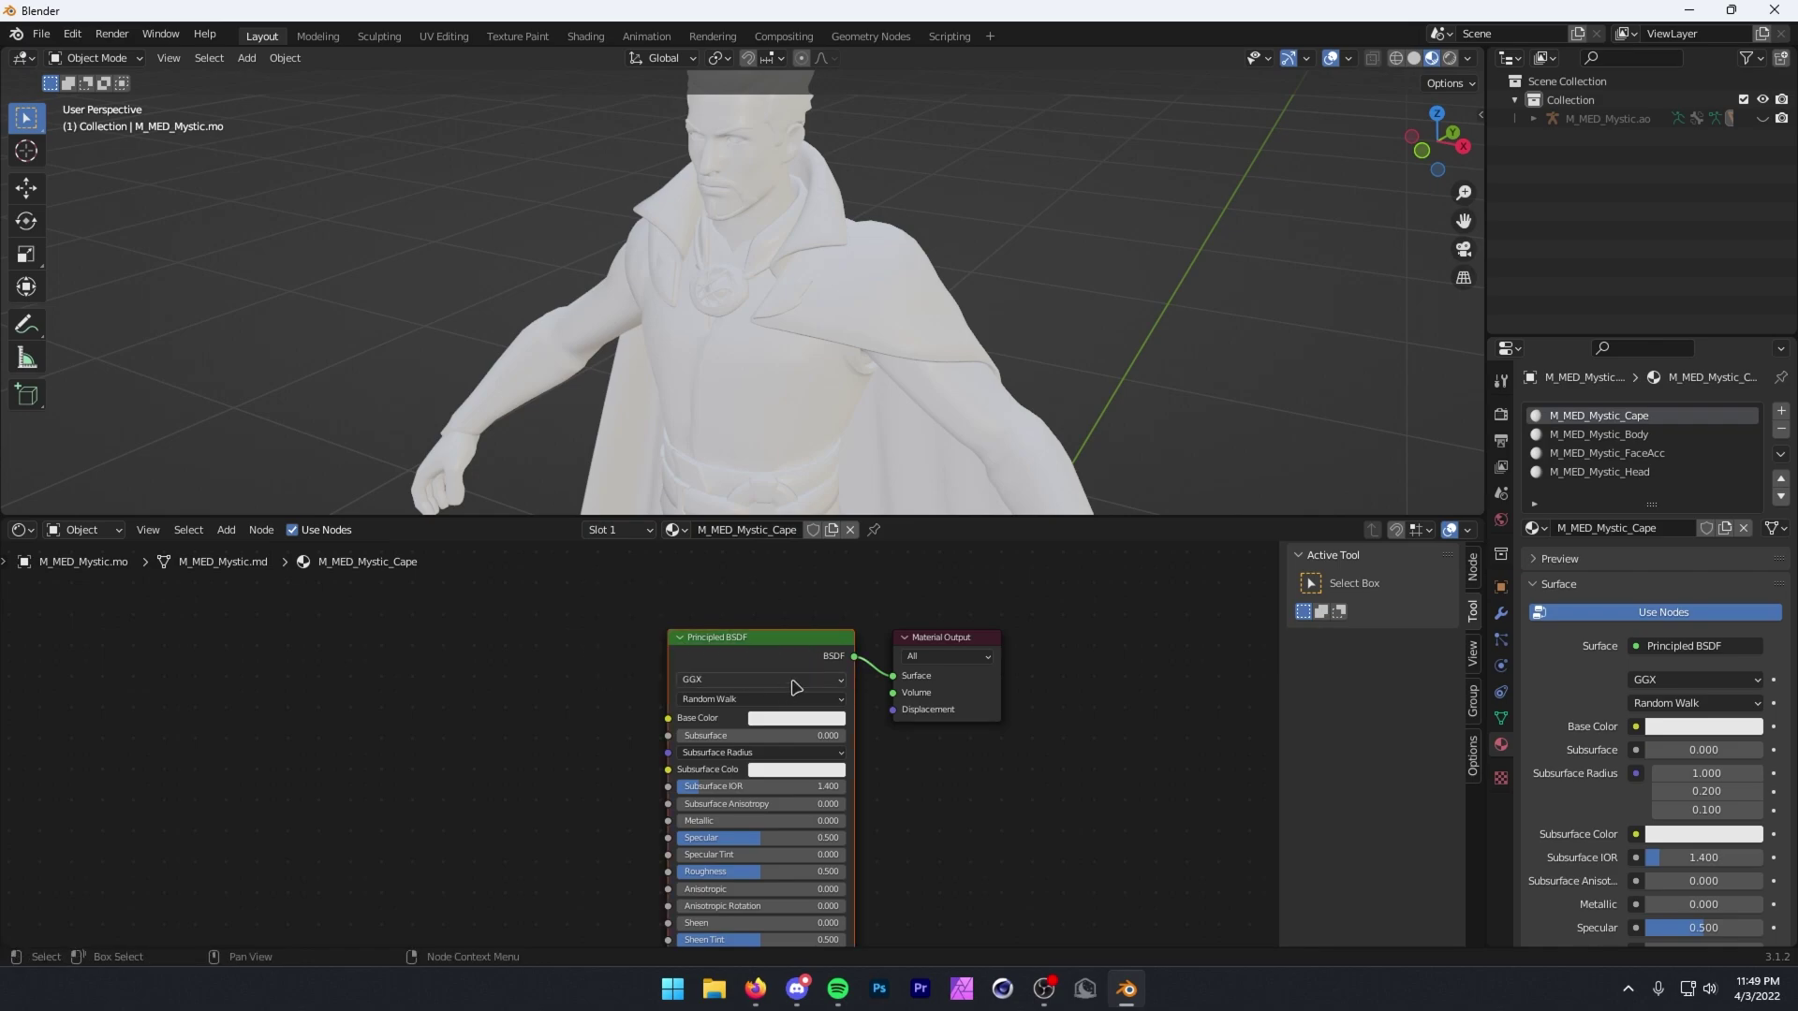
key(x)
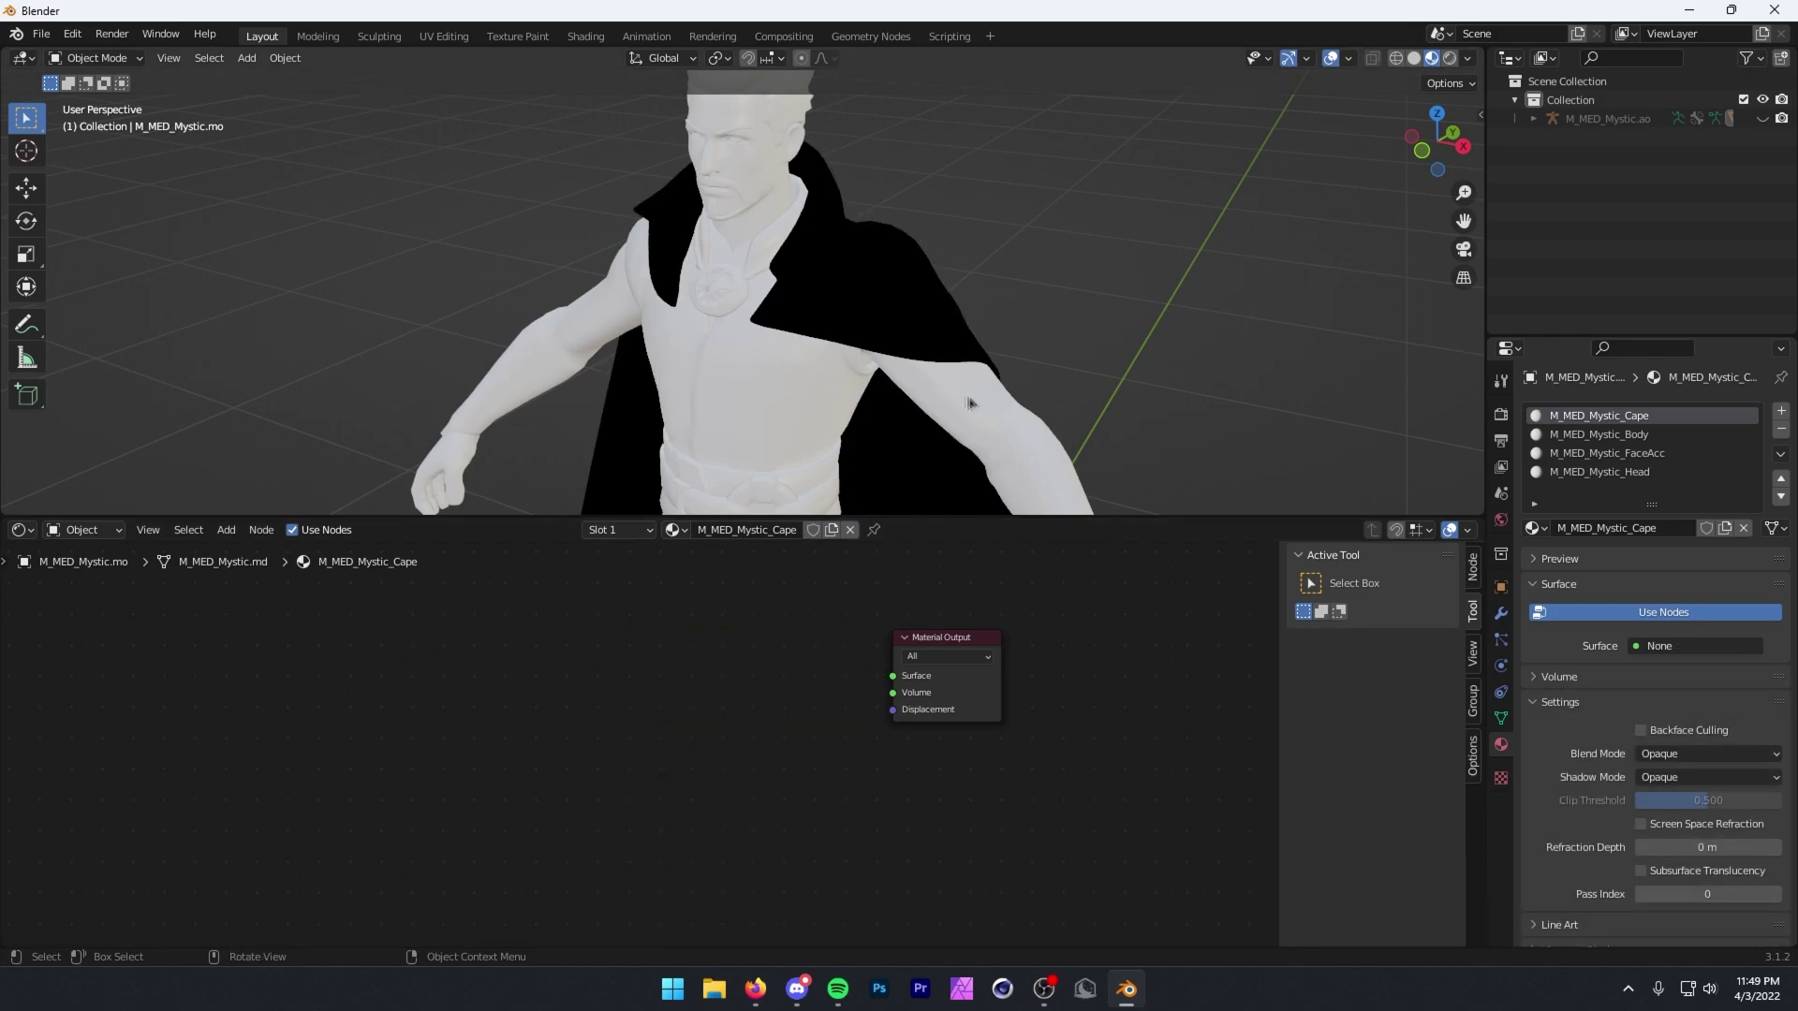
click(229, 530)
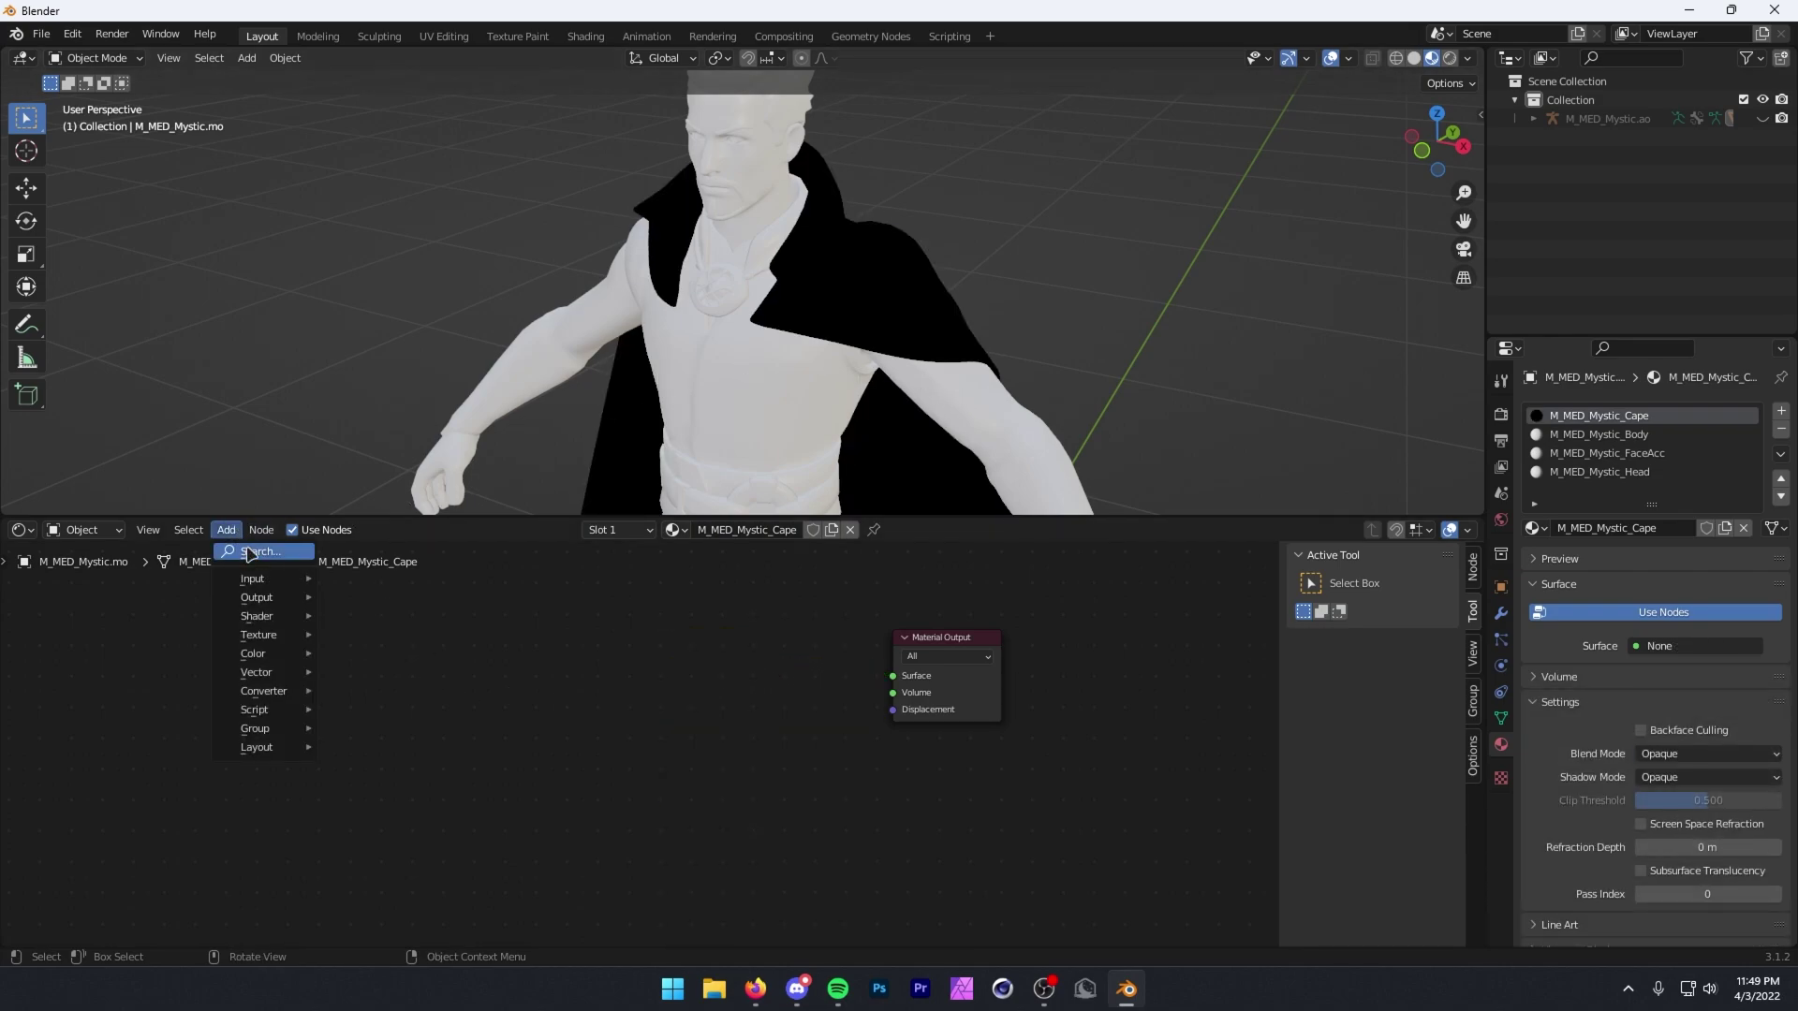
click(246, 550)
text(fr)
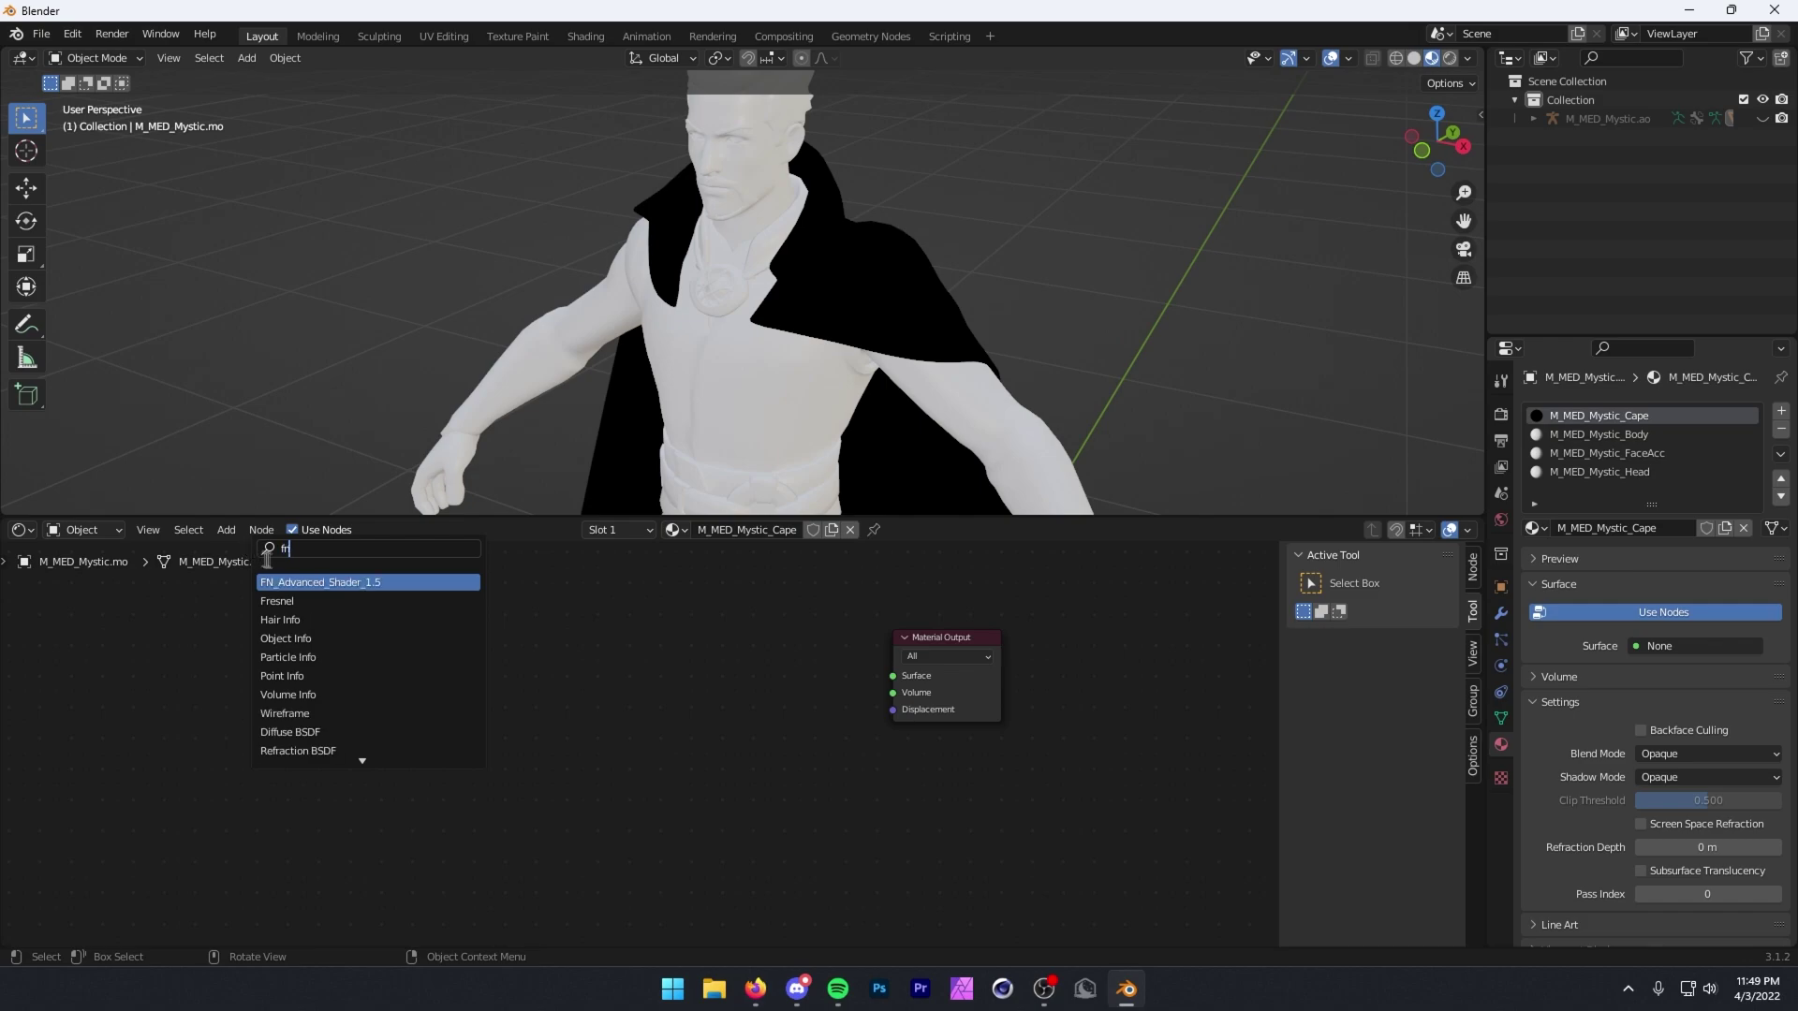
click(324, 582)
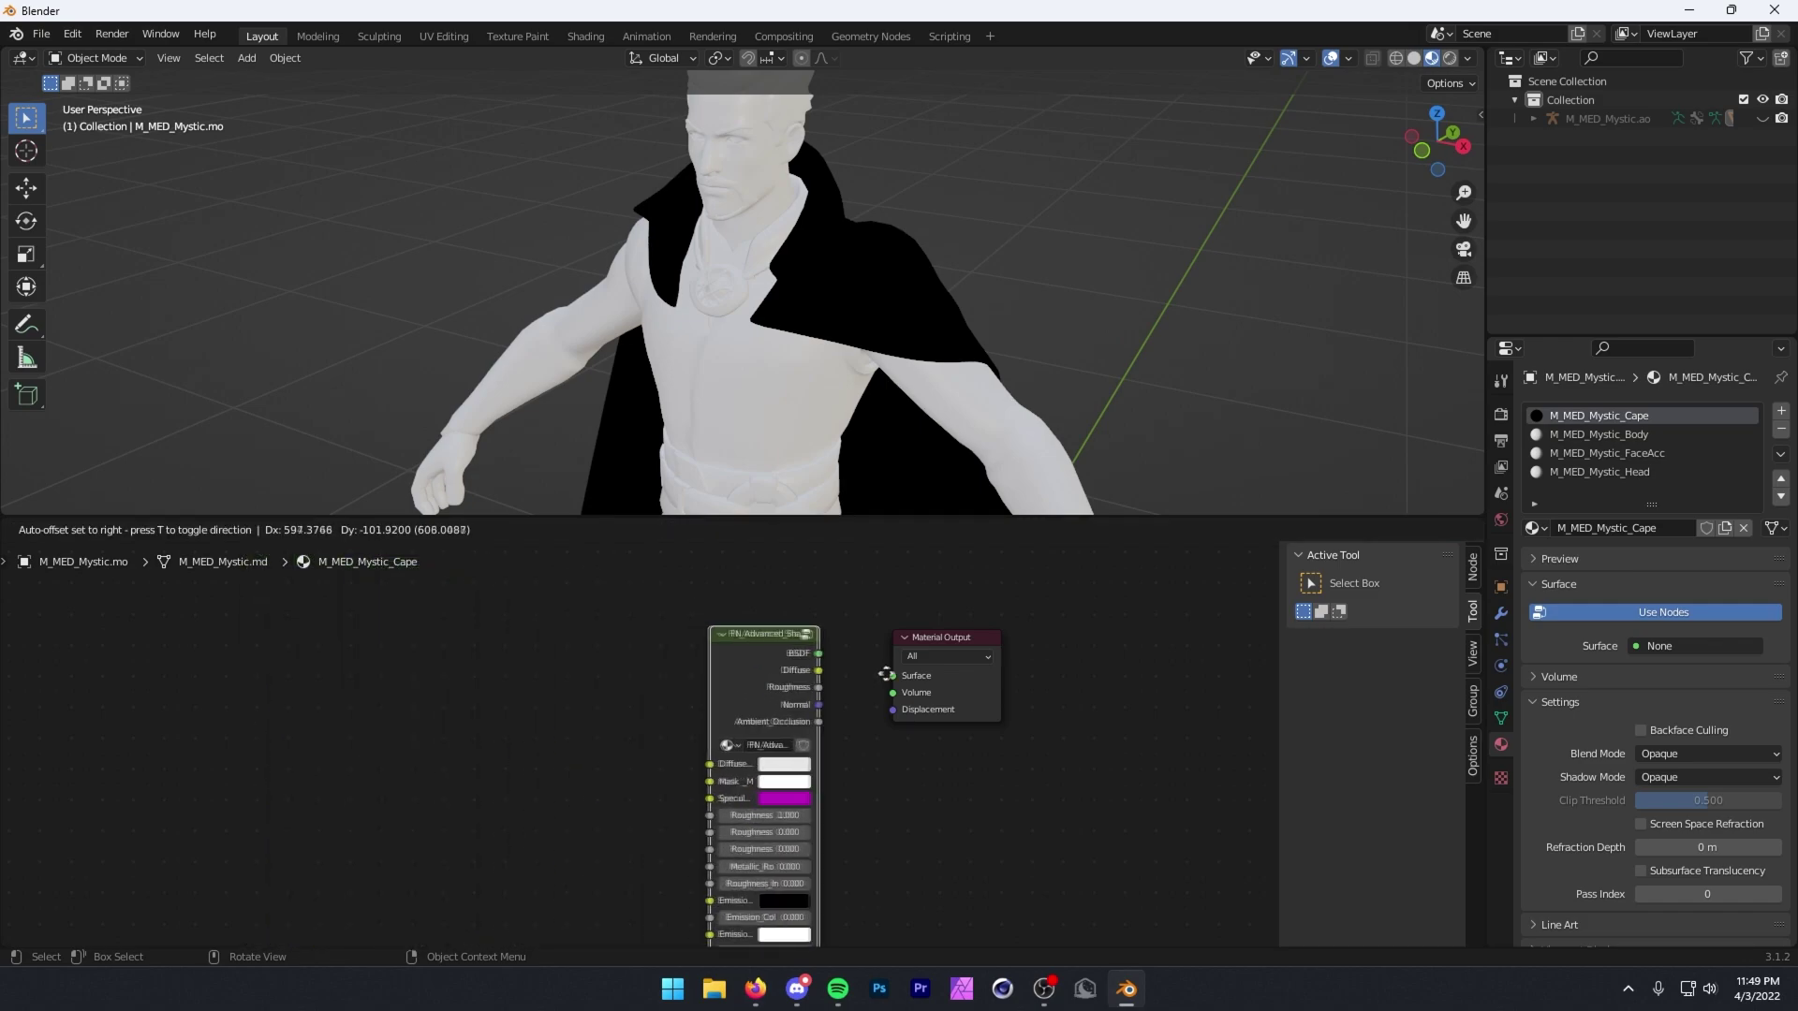
click(955, 673)
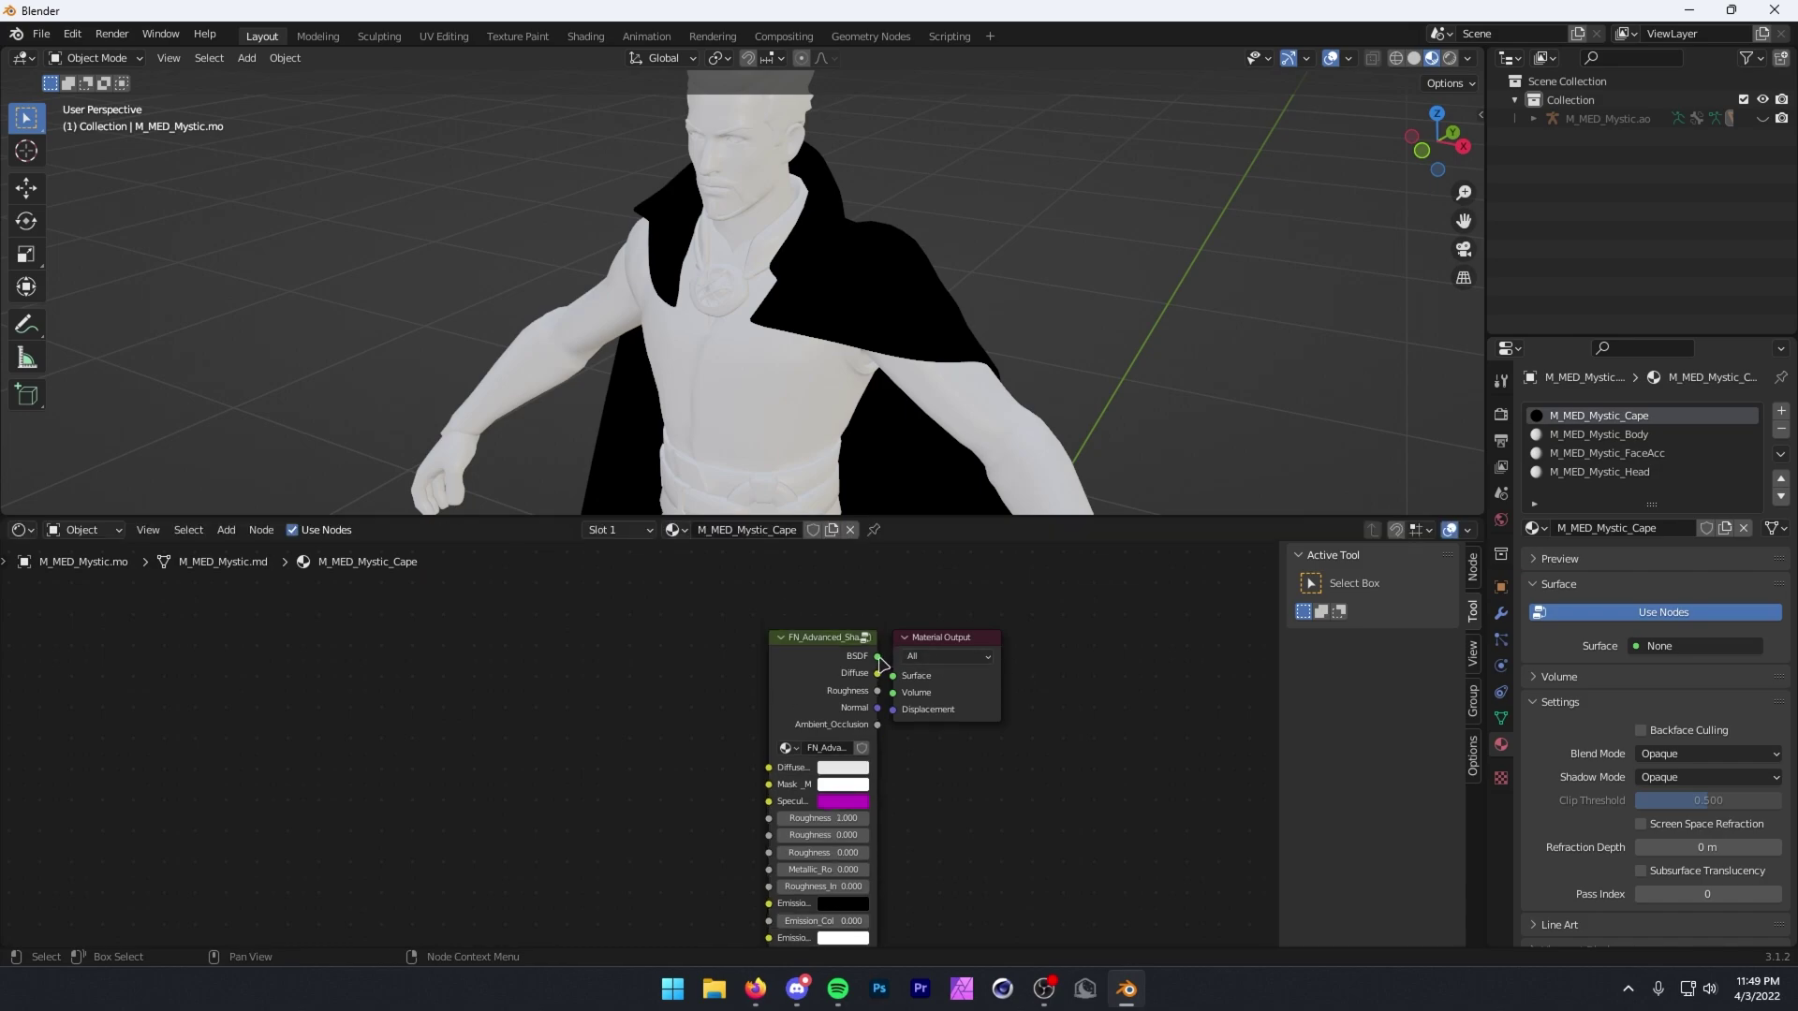
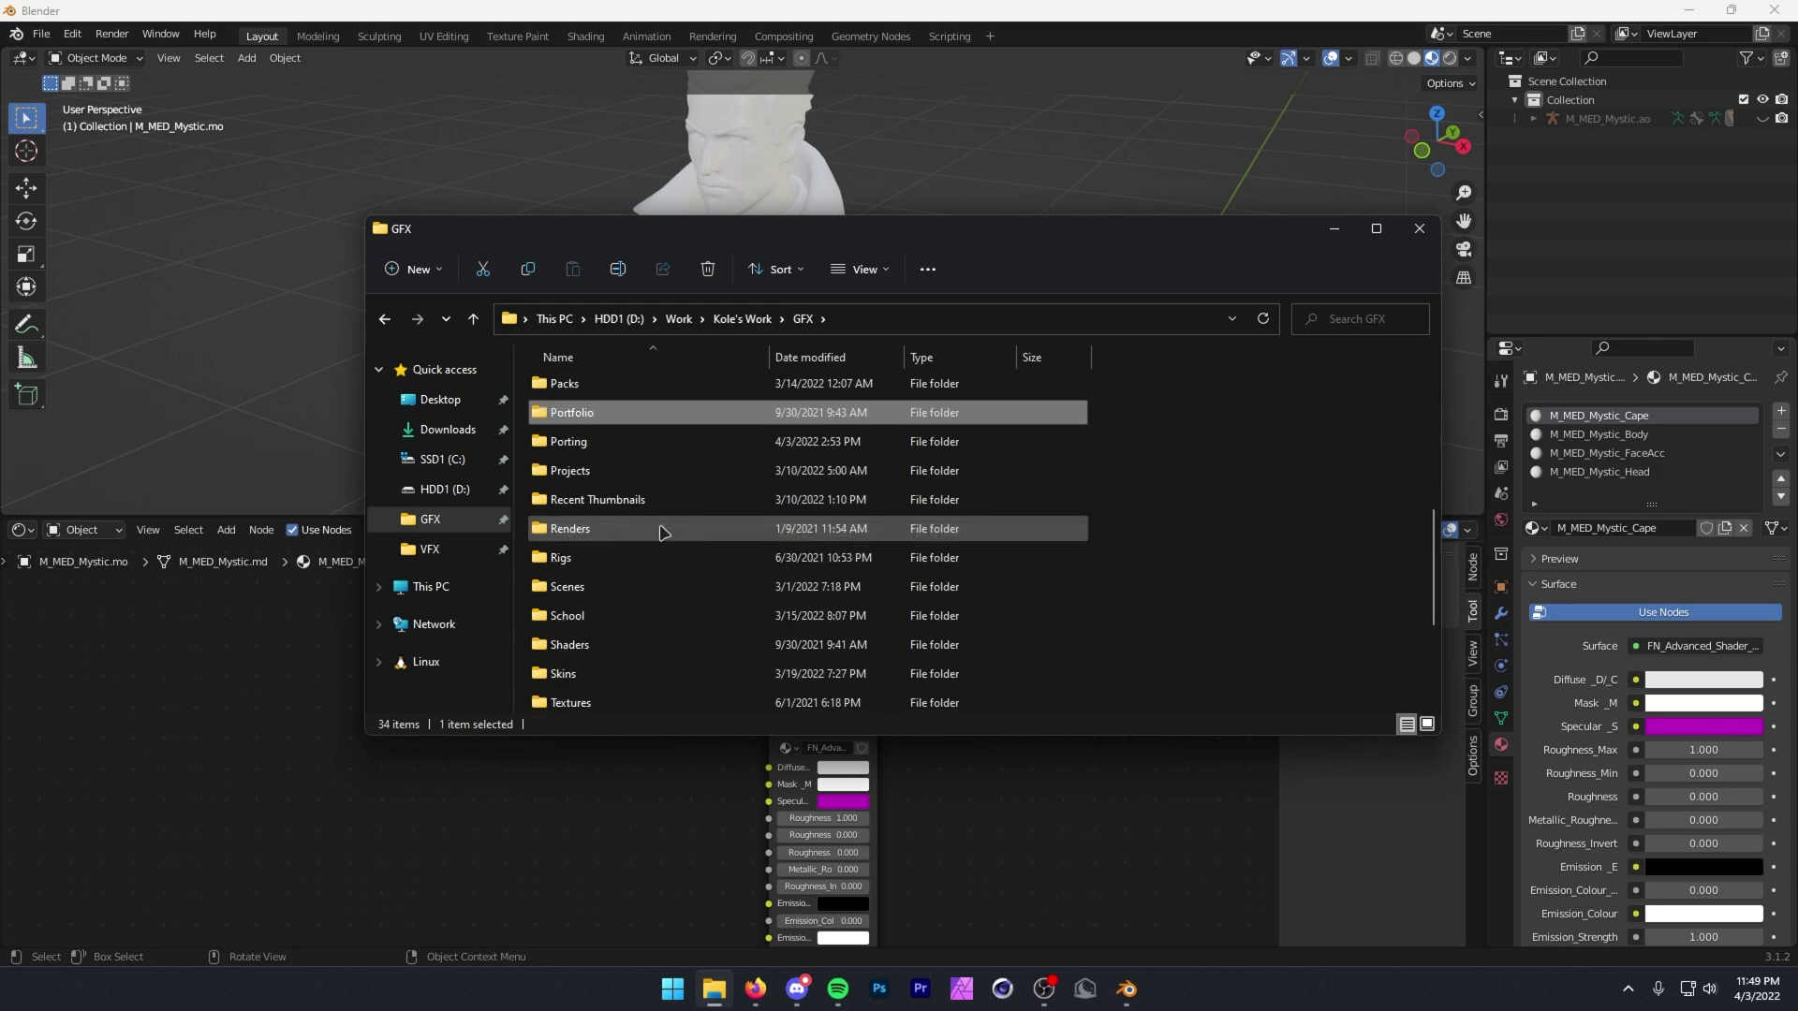
In File Explorer, browse from the GFX folder to Porting\Fortnite\Game\Characters.
double_click(604, 440)
double_click(630, 415)
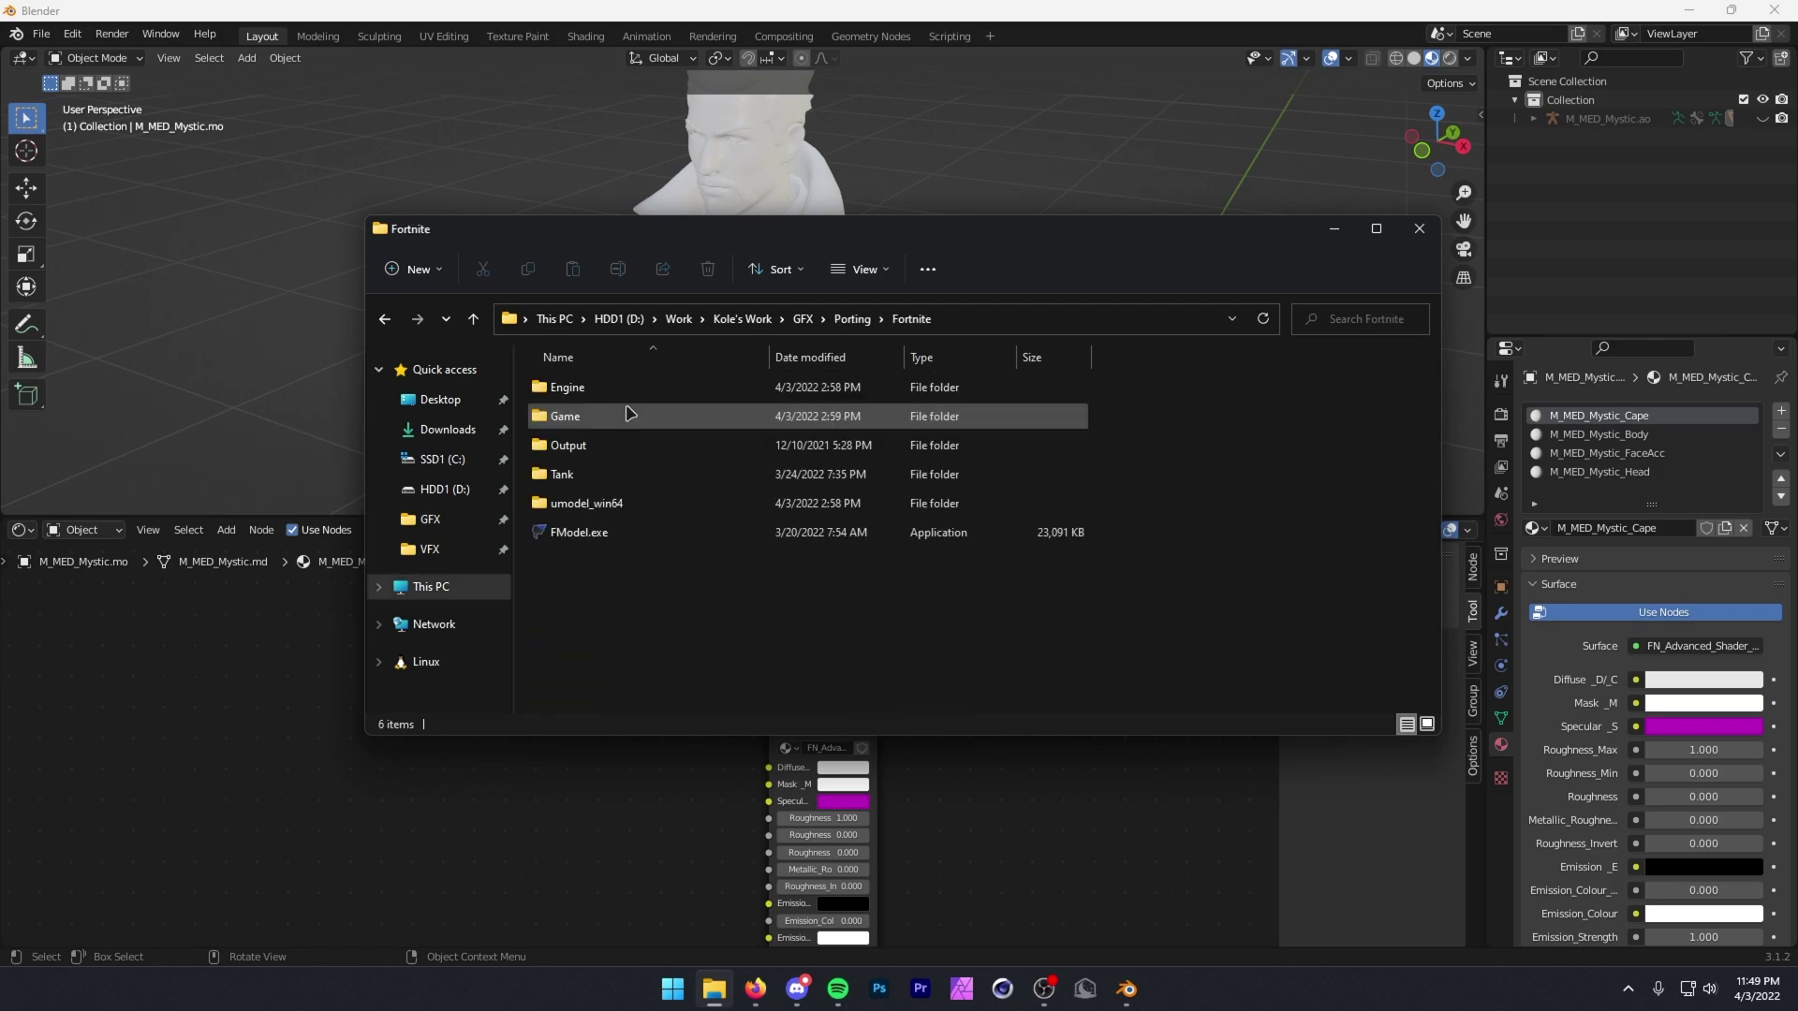
double_click(631, 412)
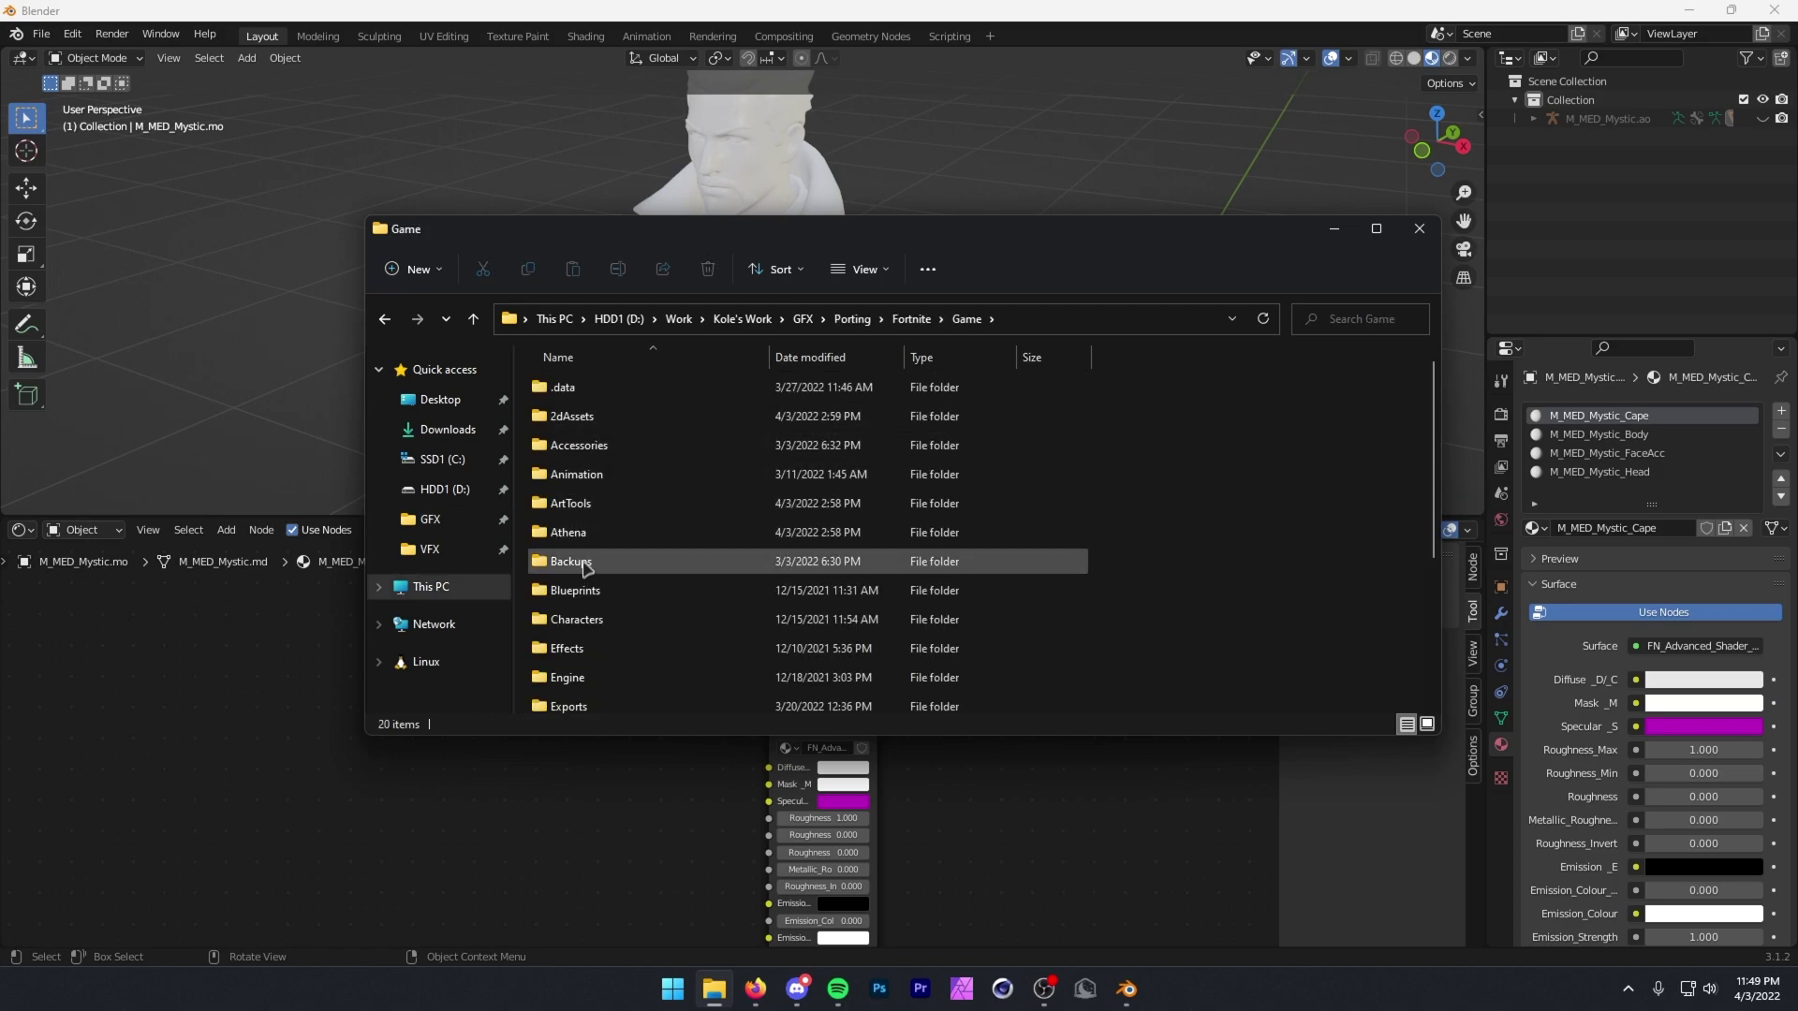
double_click(589, 618)
double_click(586, 446)
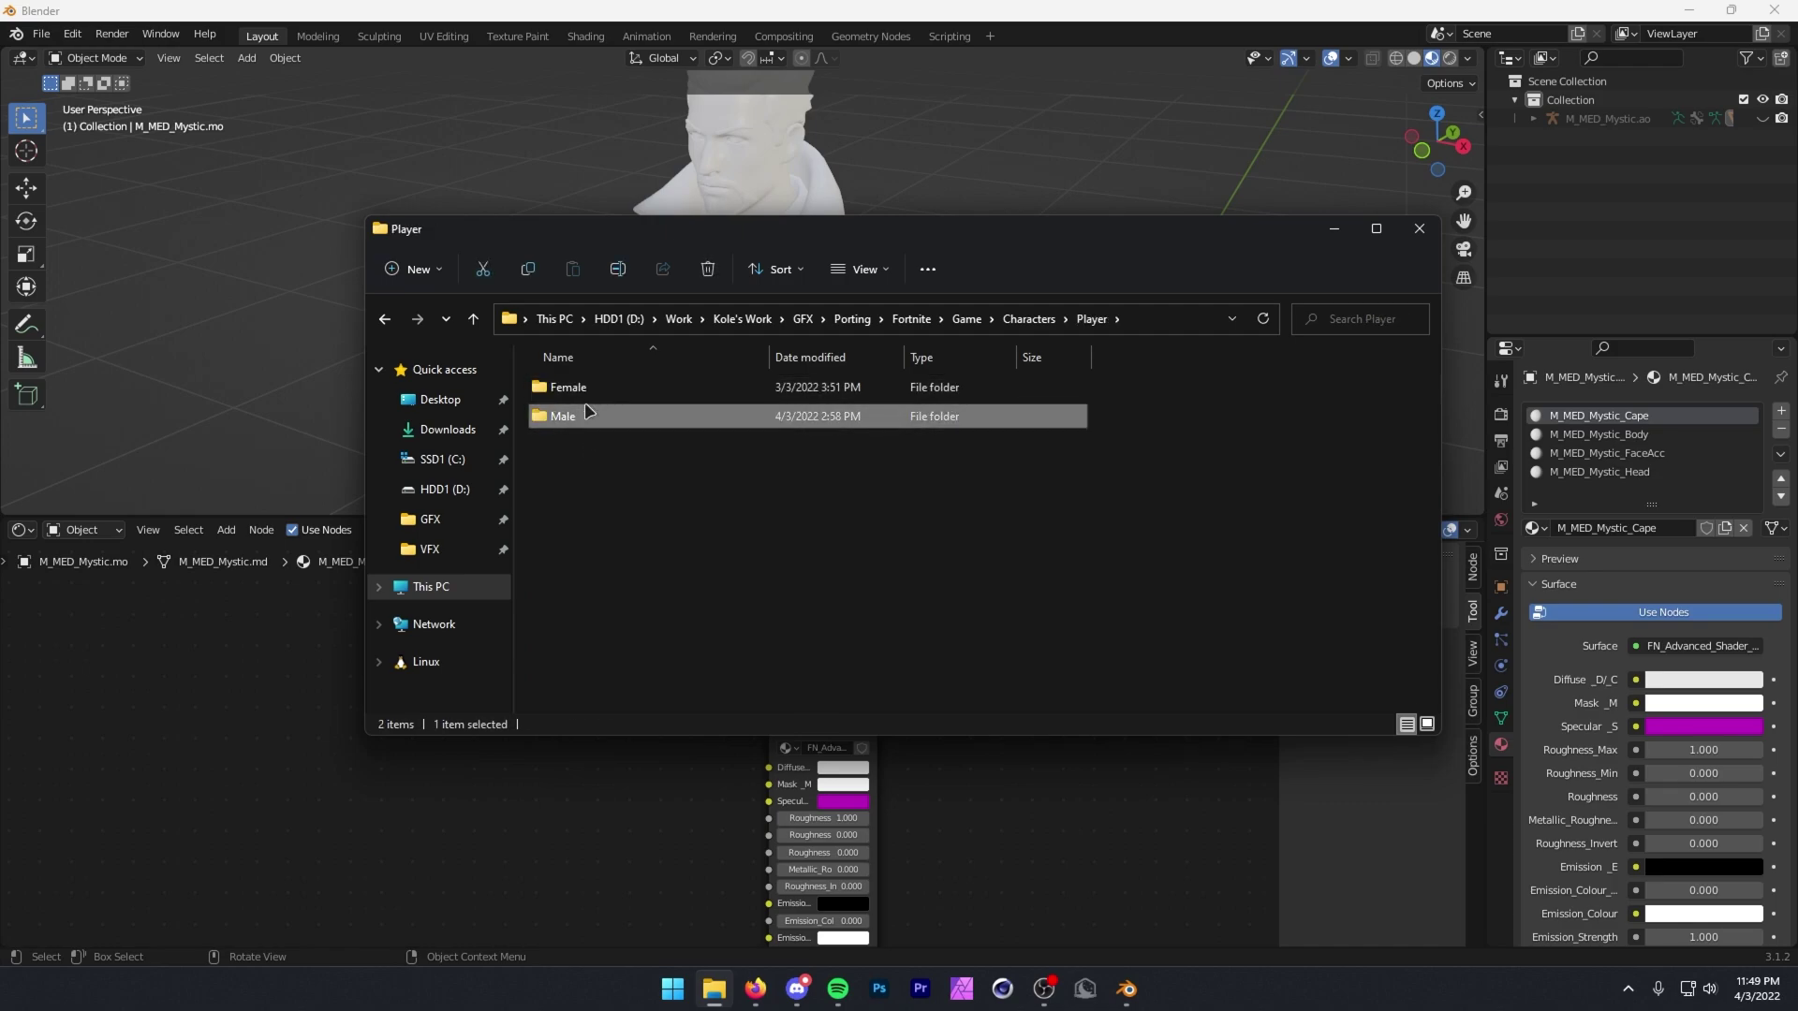
double_click(607, 417)
click(475, 323)
click(475, 320)
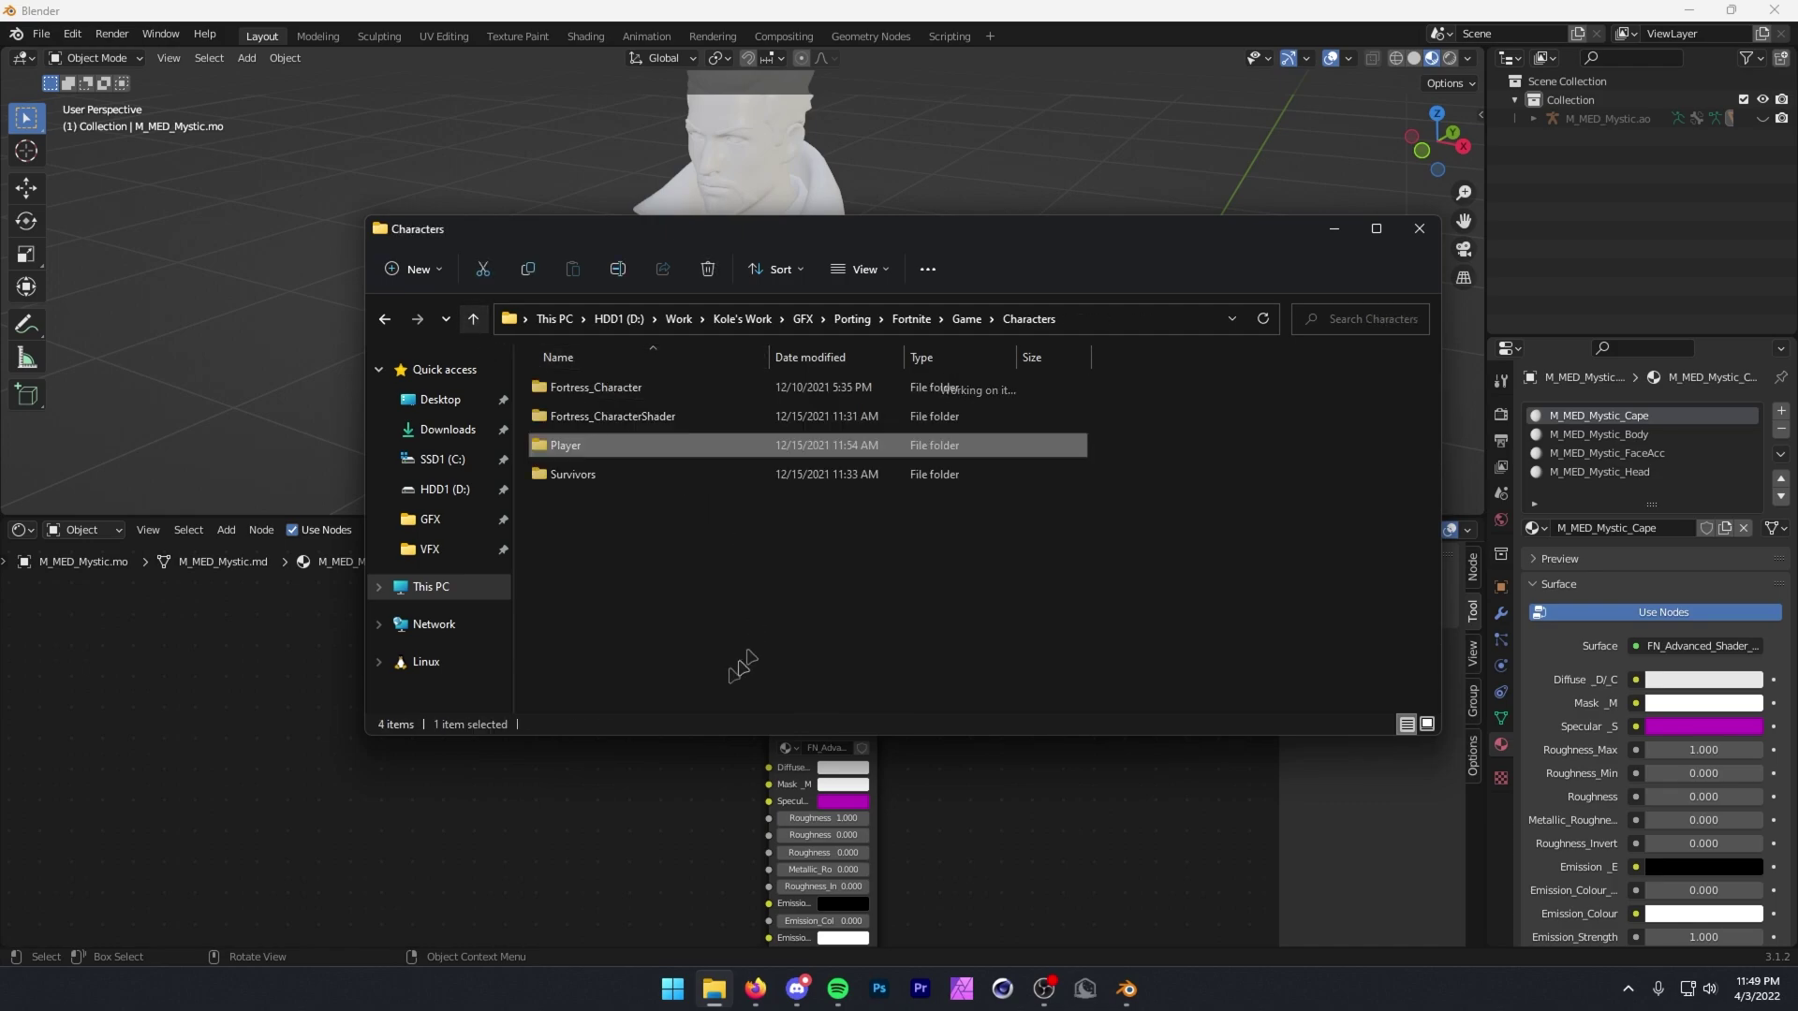
Open the skin's texture folder at Player\Male\Medium\Bodies\M_MED_Mystic\Textures.
double_click(562, 444)
double_click(576, 419)
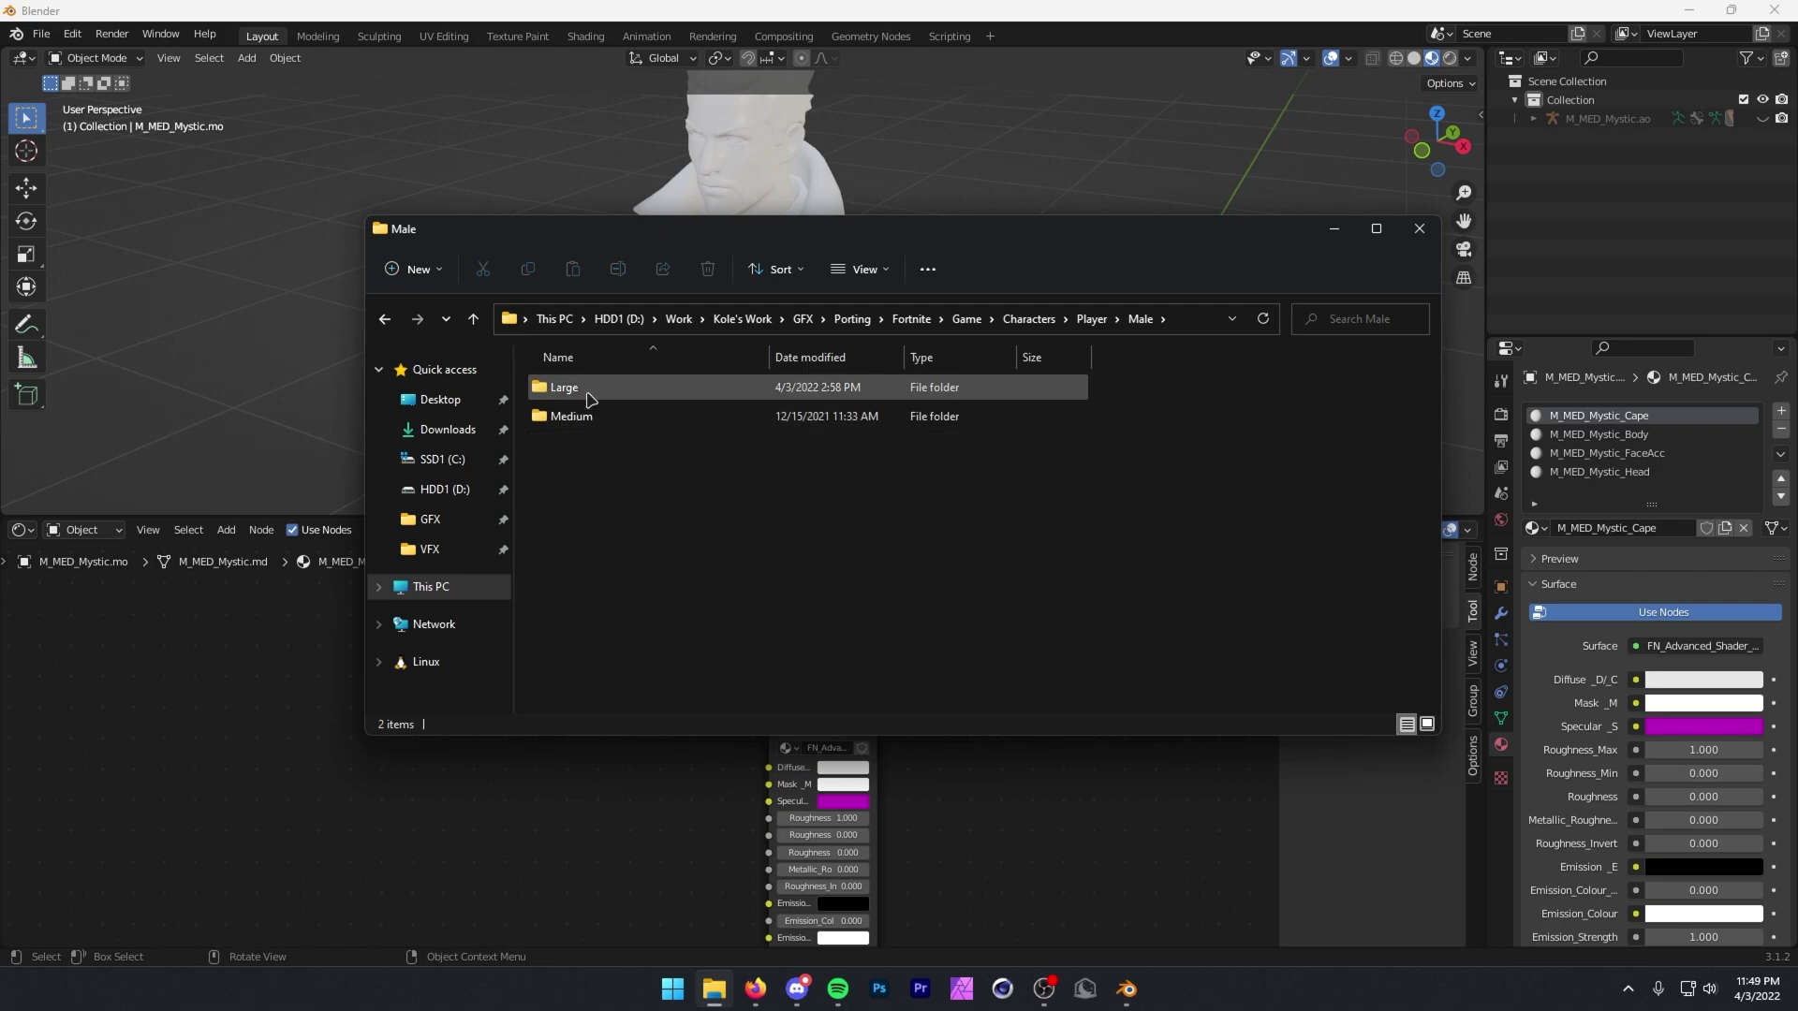
double_click(567, 387)
double_click(611, 398)
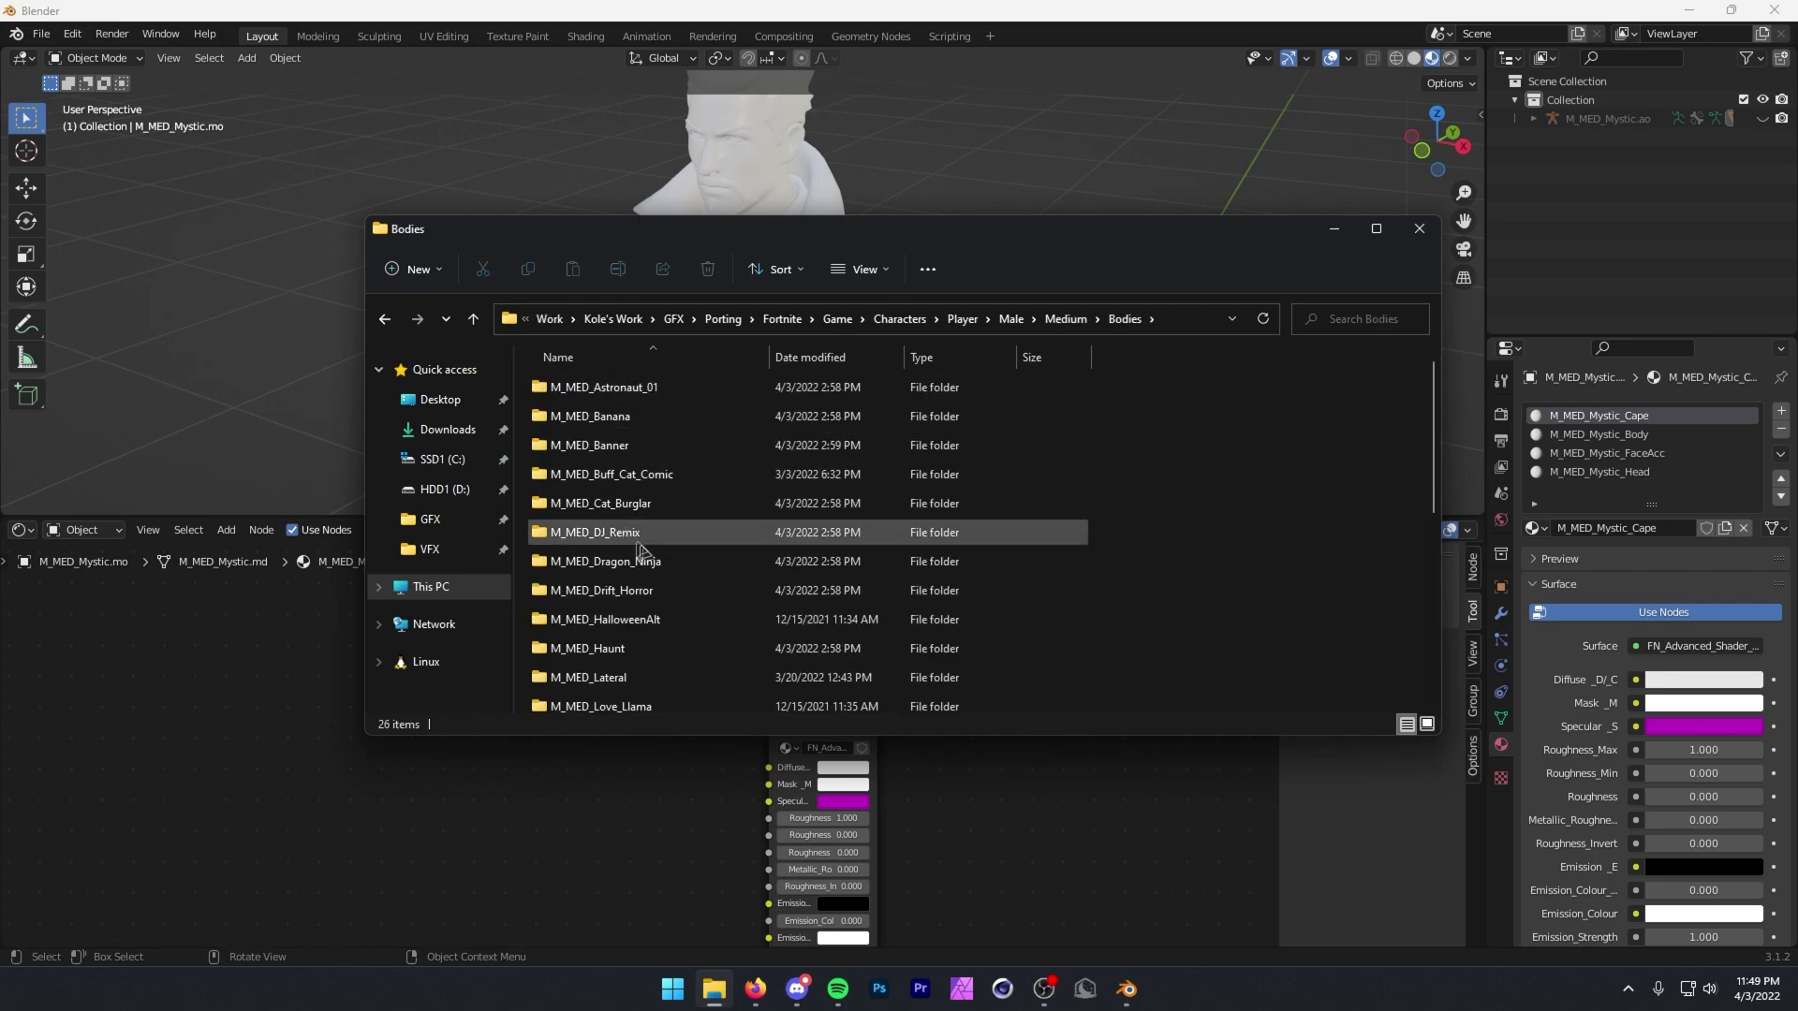
scroll(622, 543, down, 3)
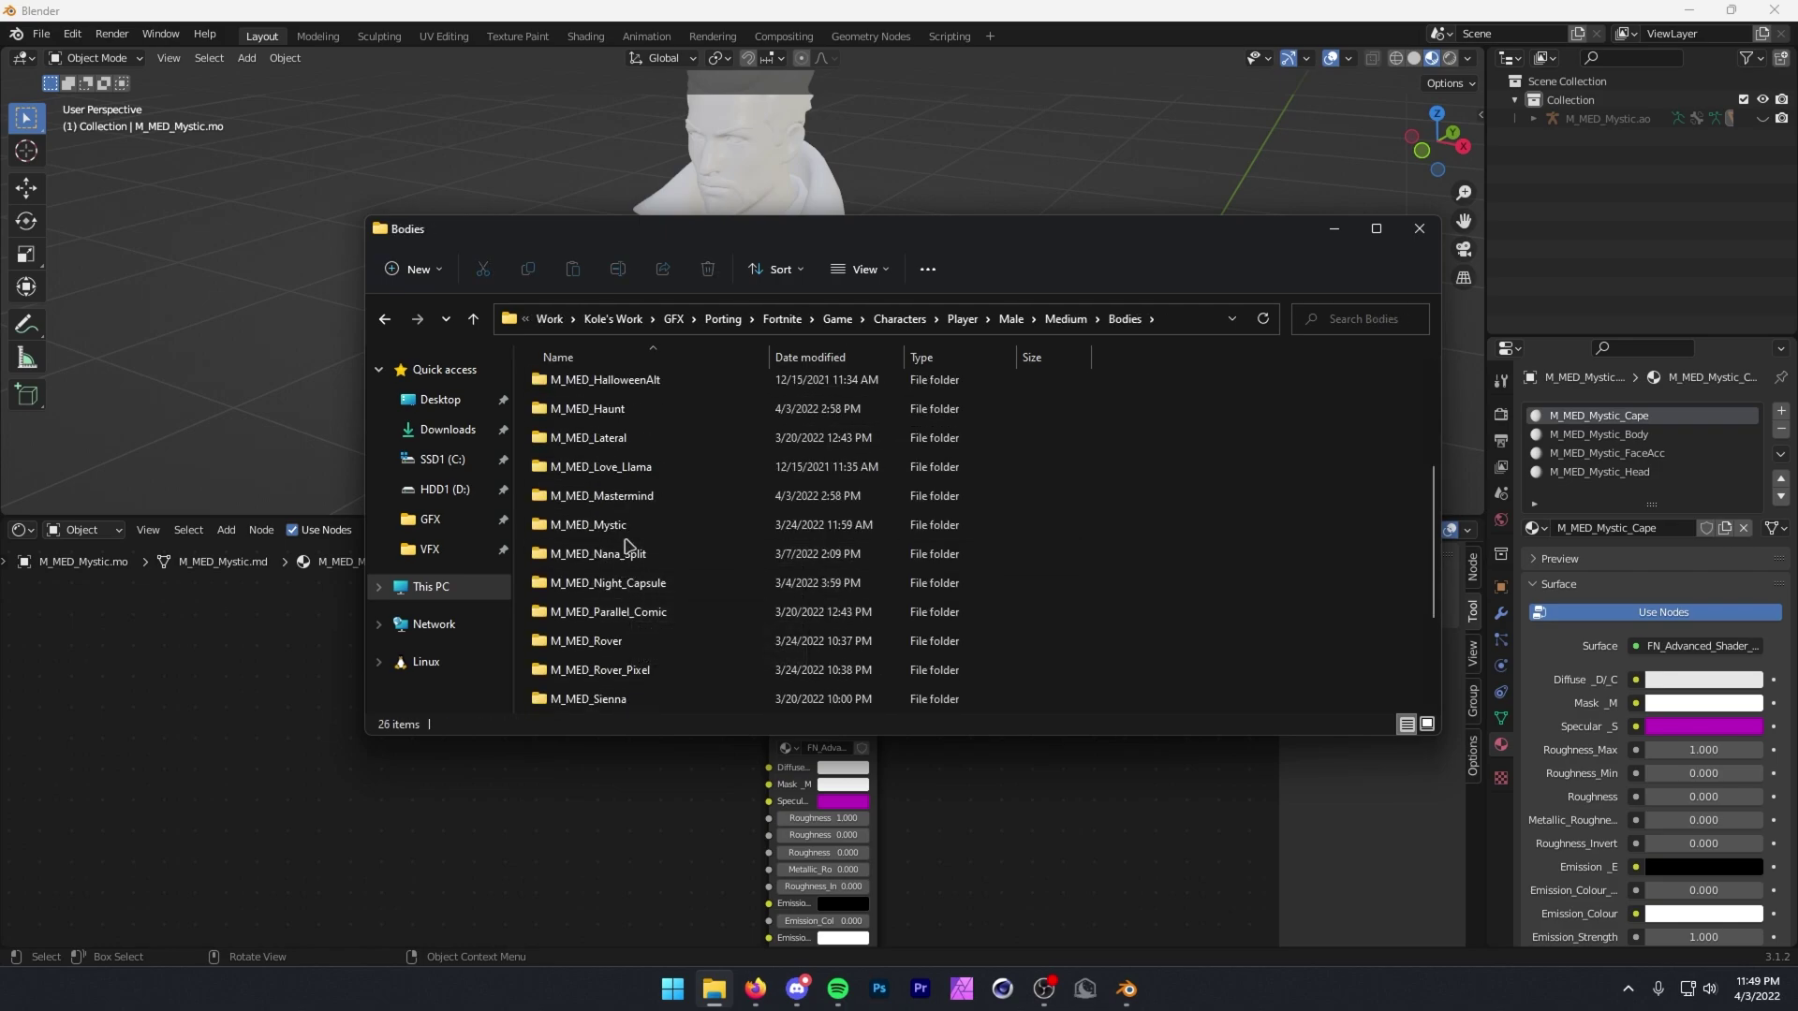
double_click(626, 527)
double_click(604, 447)
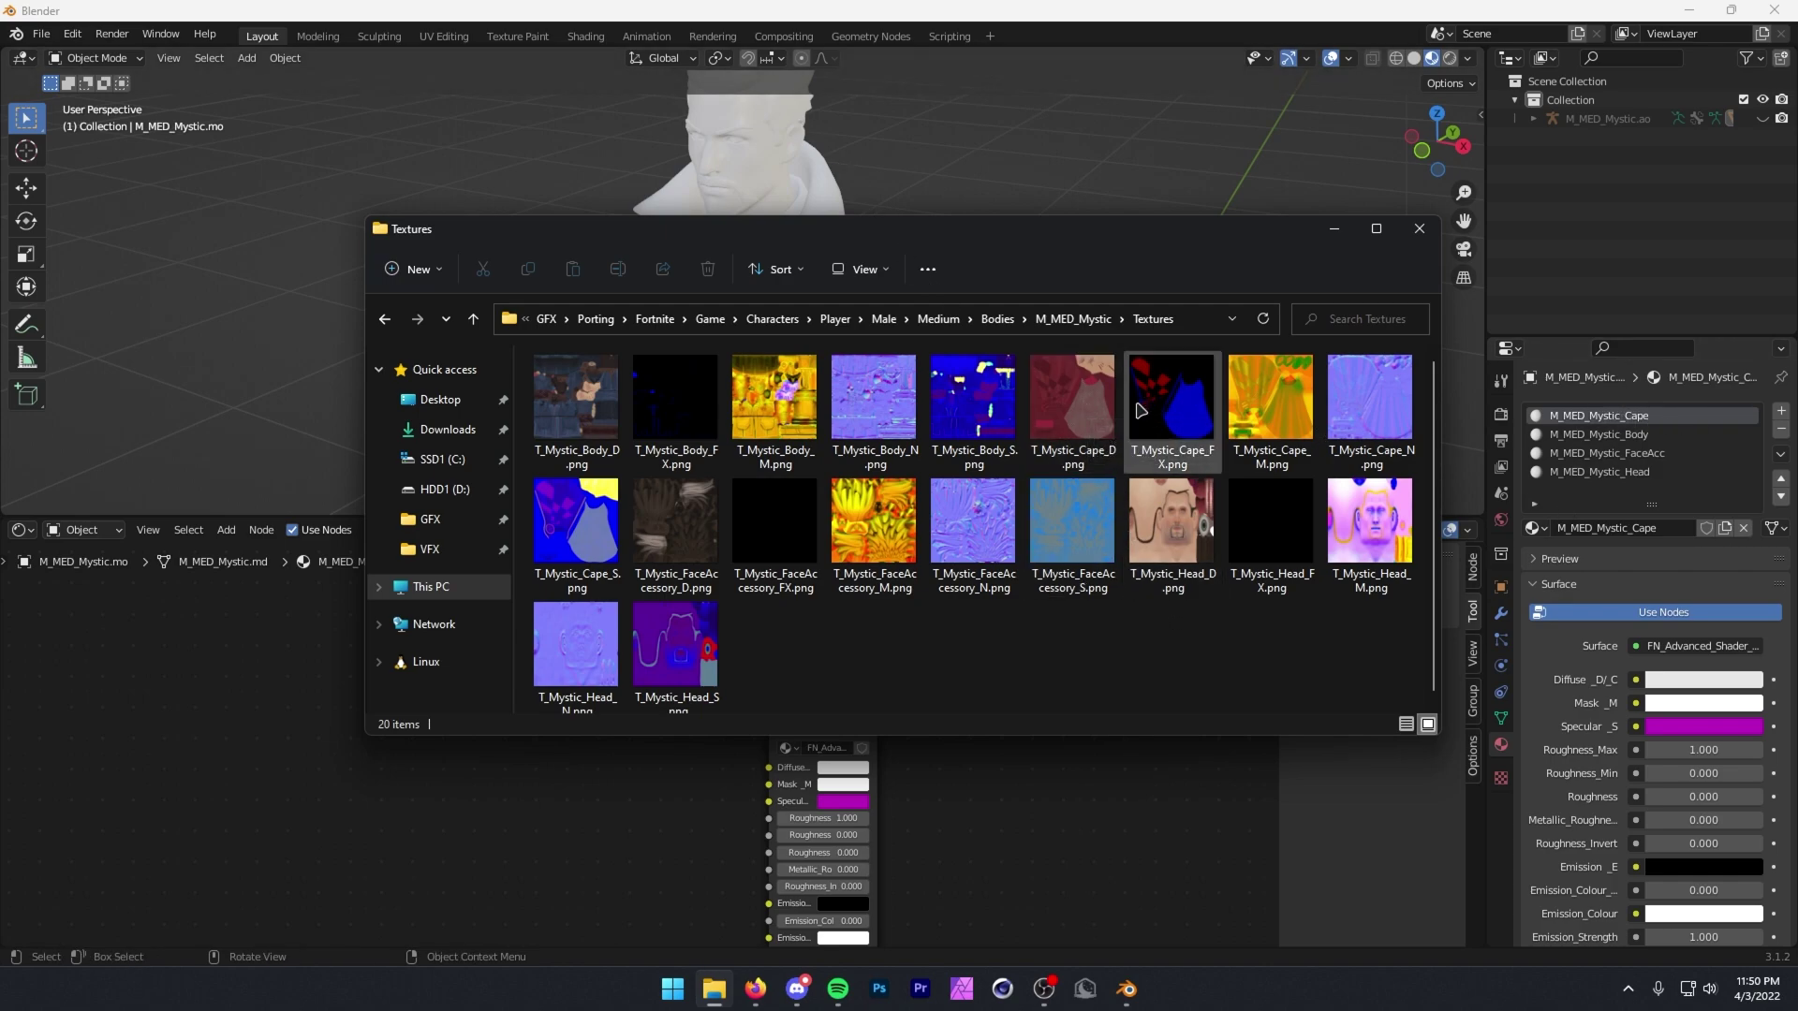
Bring the T_Mystic_Cape D, FX, M, N and S textures into Blender's Shader Editor as image texture nodes.
click(1094, 403)
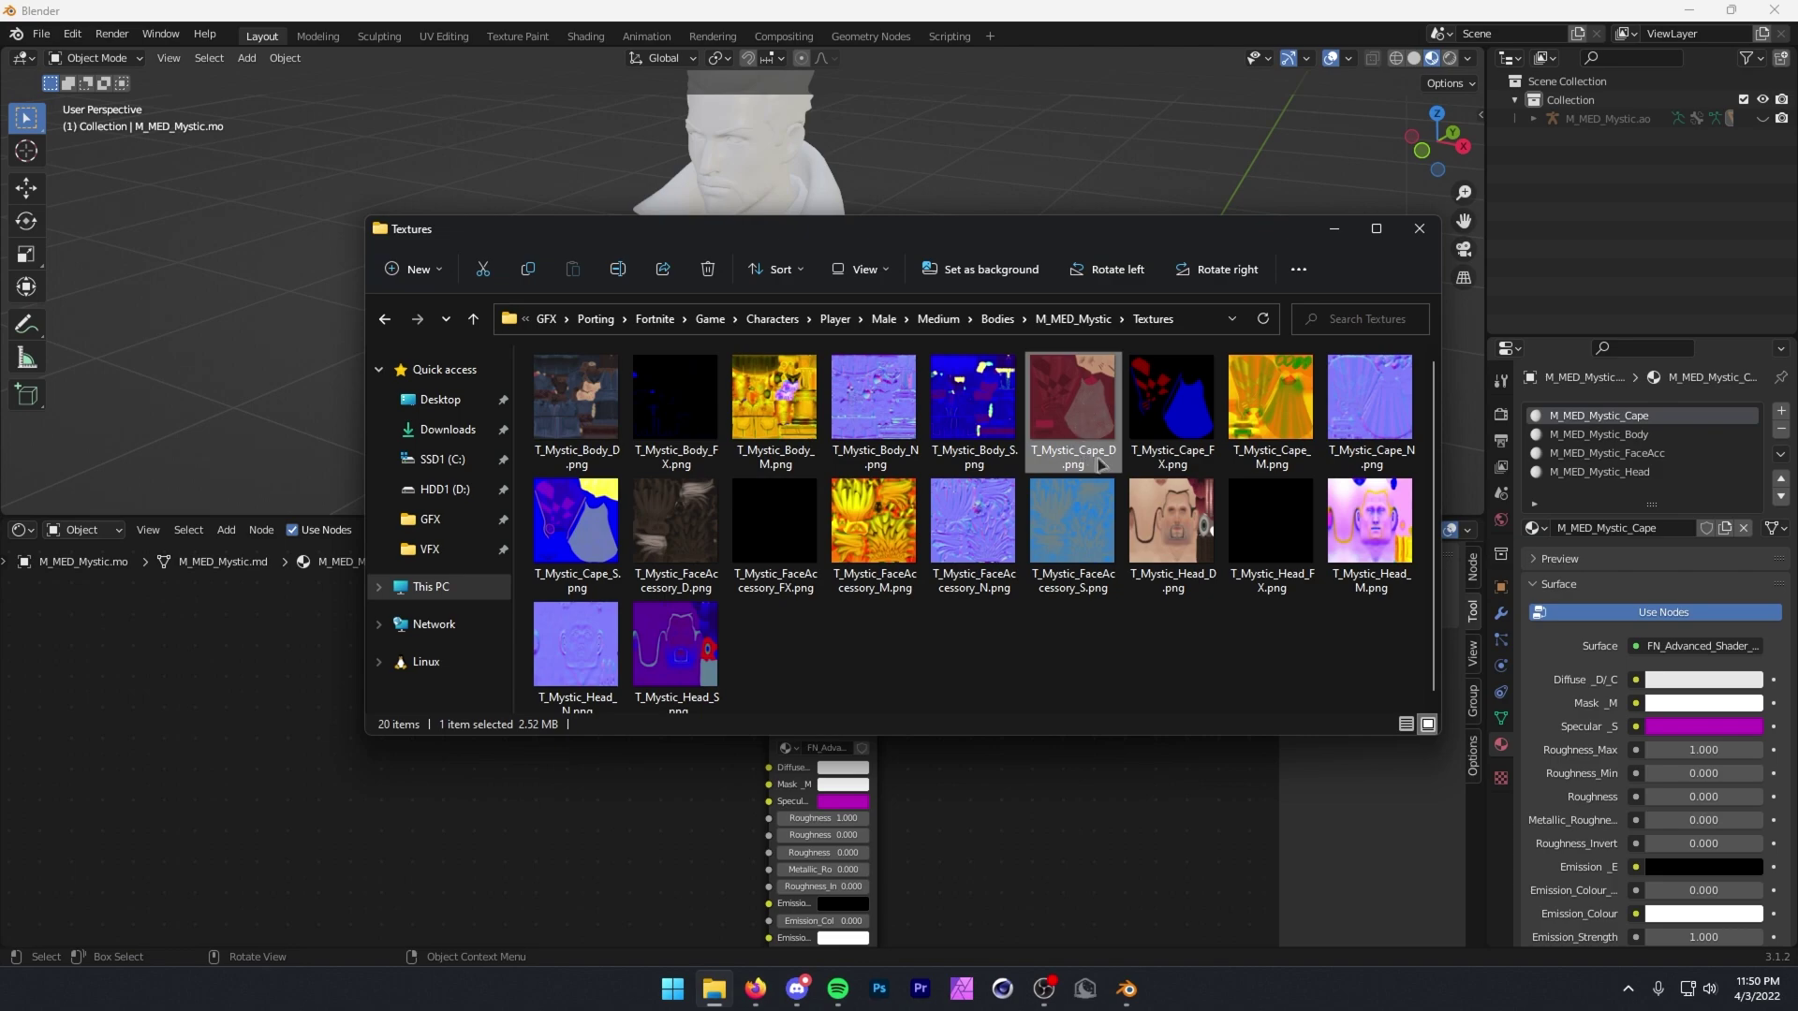
drag(1101, 465, 81, 620)
drag(1172, 412, 97, 763)
drag(1271, 403, 120, 794)
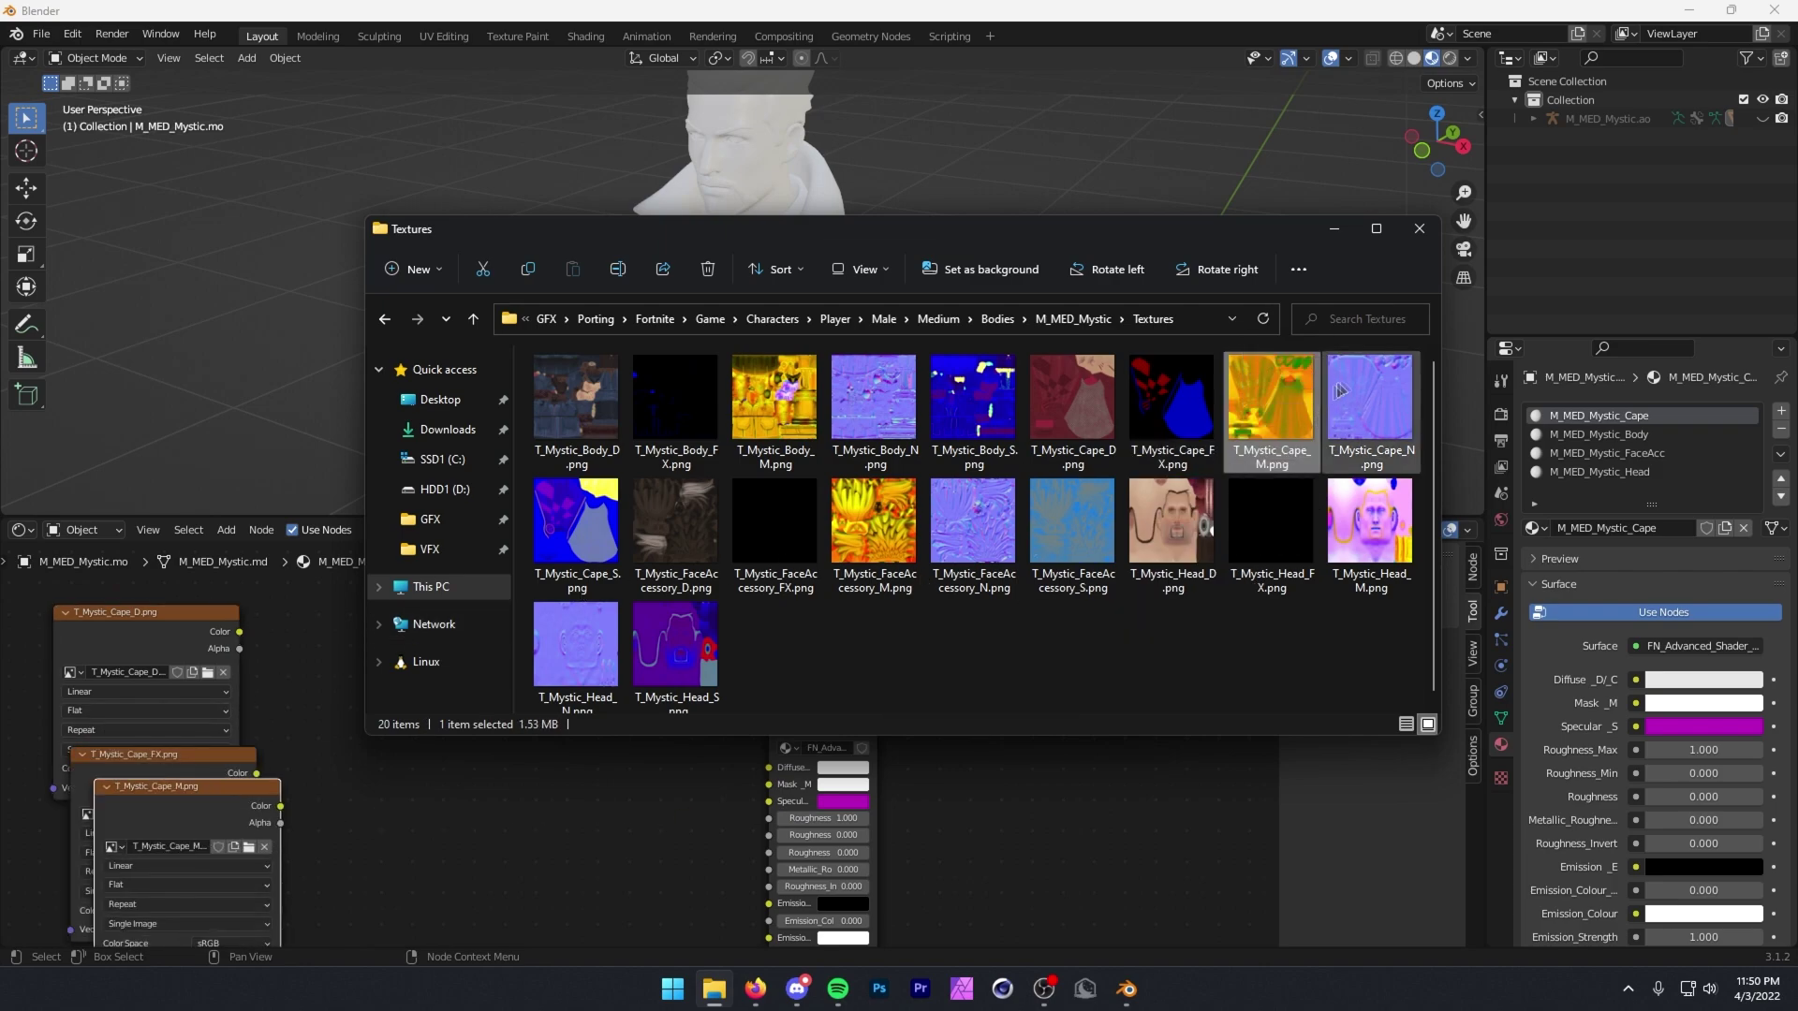
drag(1341, 390, 333, 785)
drag(575, 522, 494, 852)
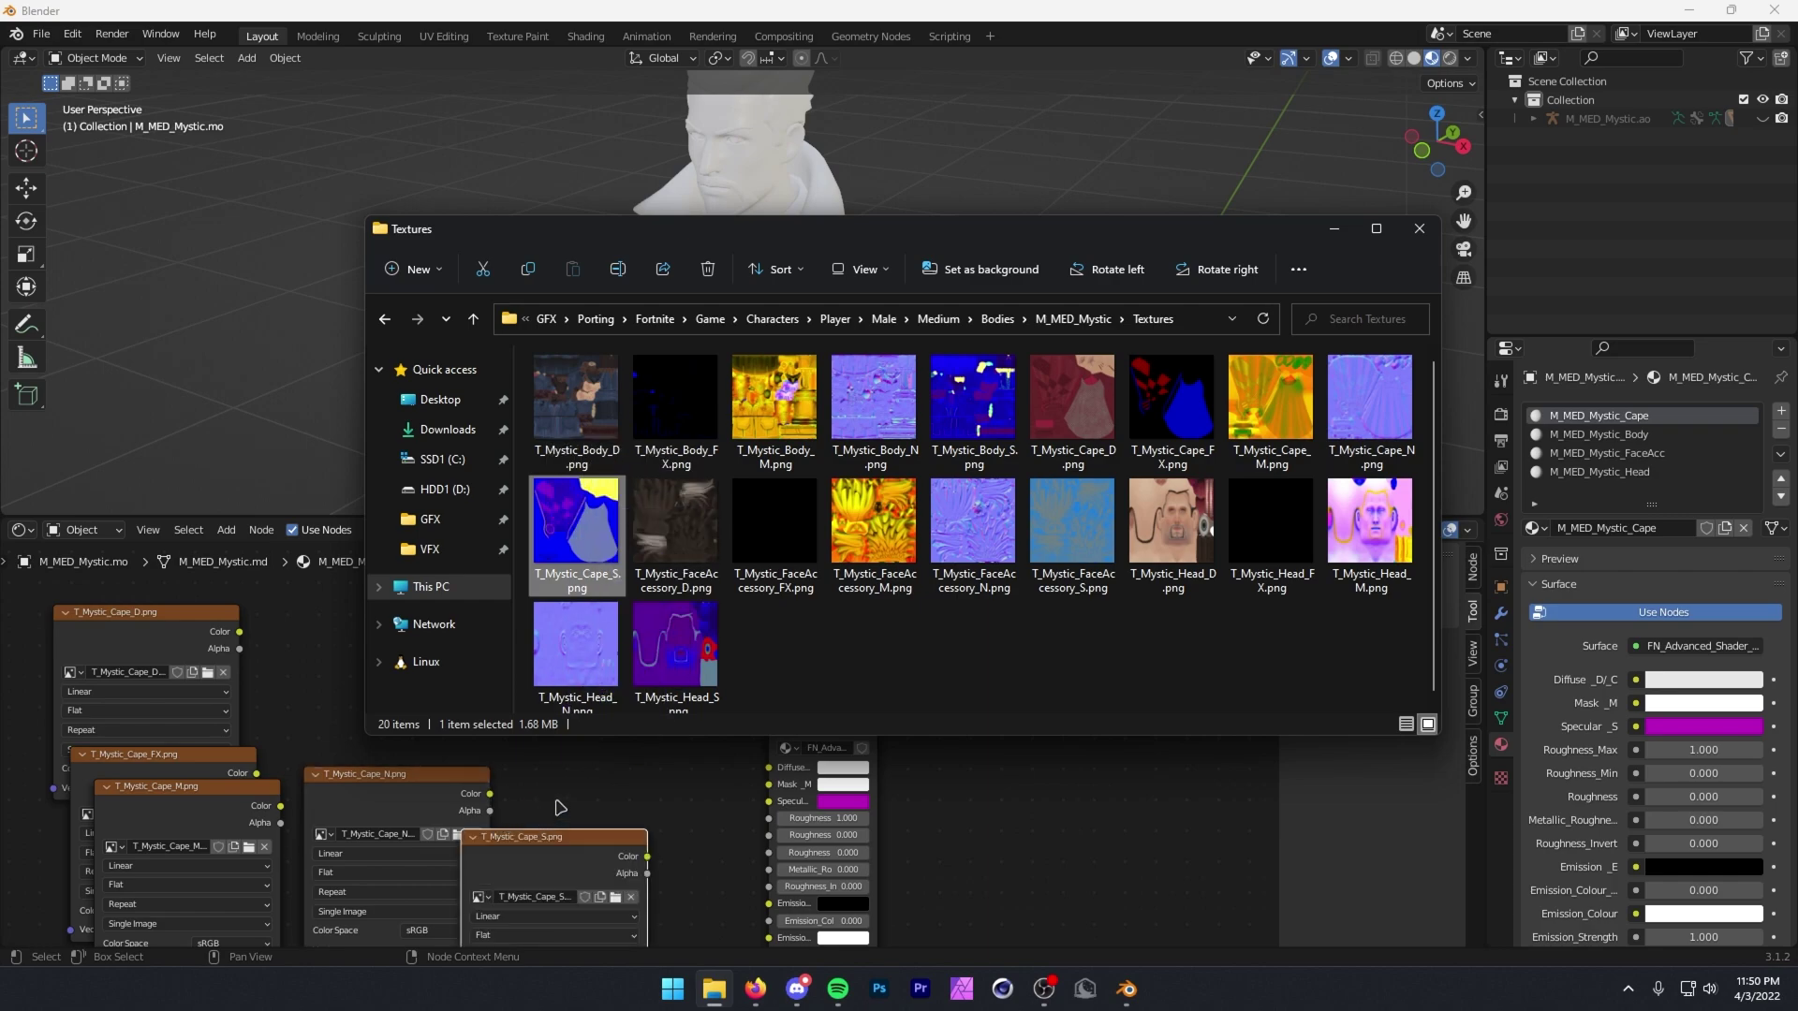
click(628, 792)
Examine the cape's image texture nodes and their D, FX, M, N and S name suffixes.
scroll(361, 735, up, 2)
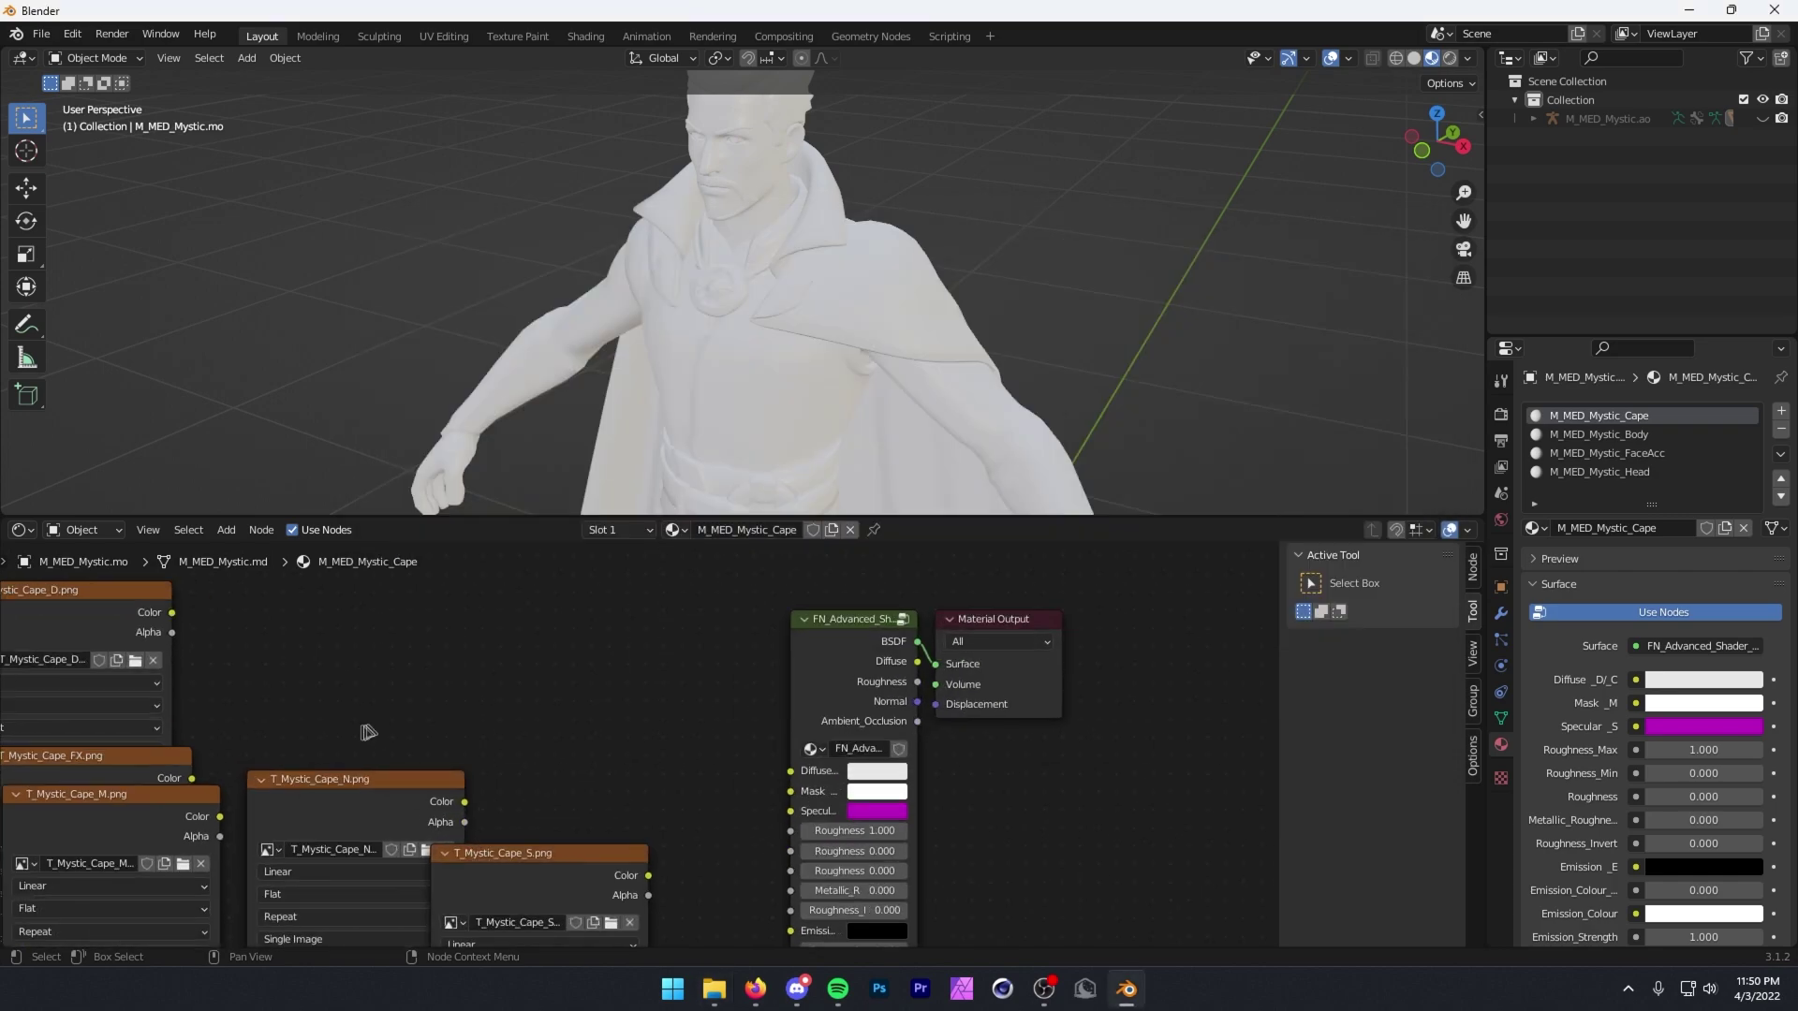
middle_drag(361, 734, 632, 760)
scroll(386, 661, up, 2)
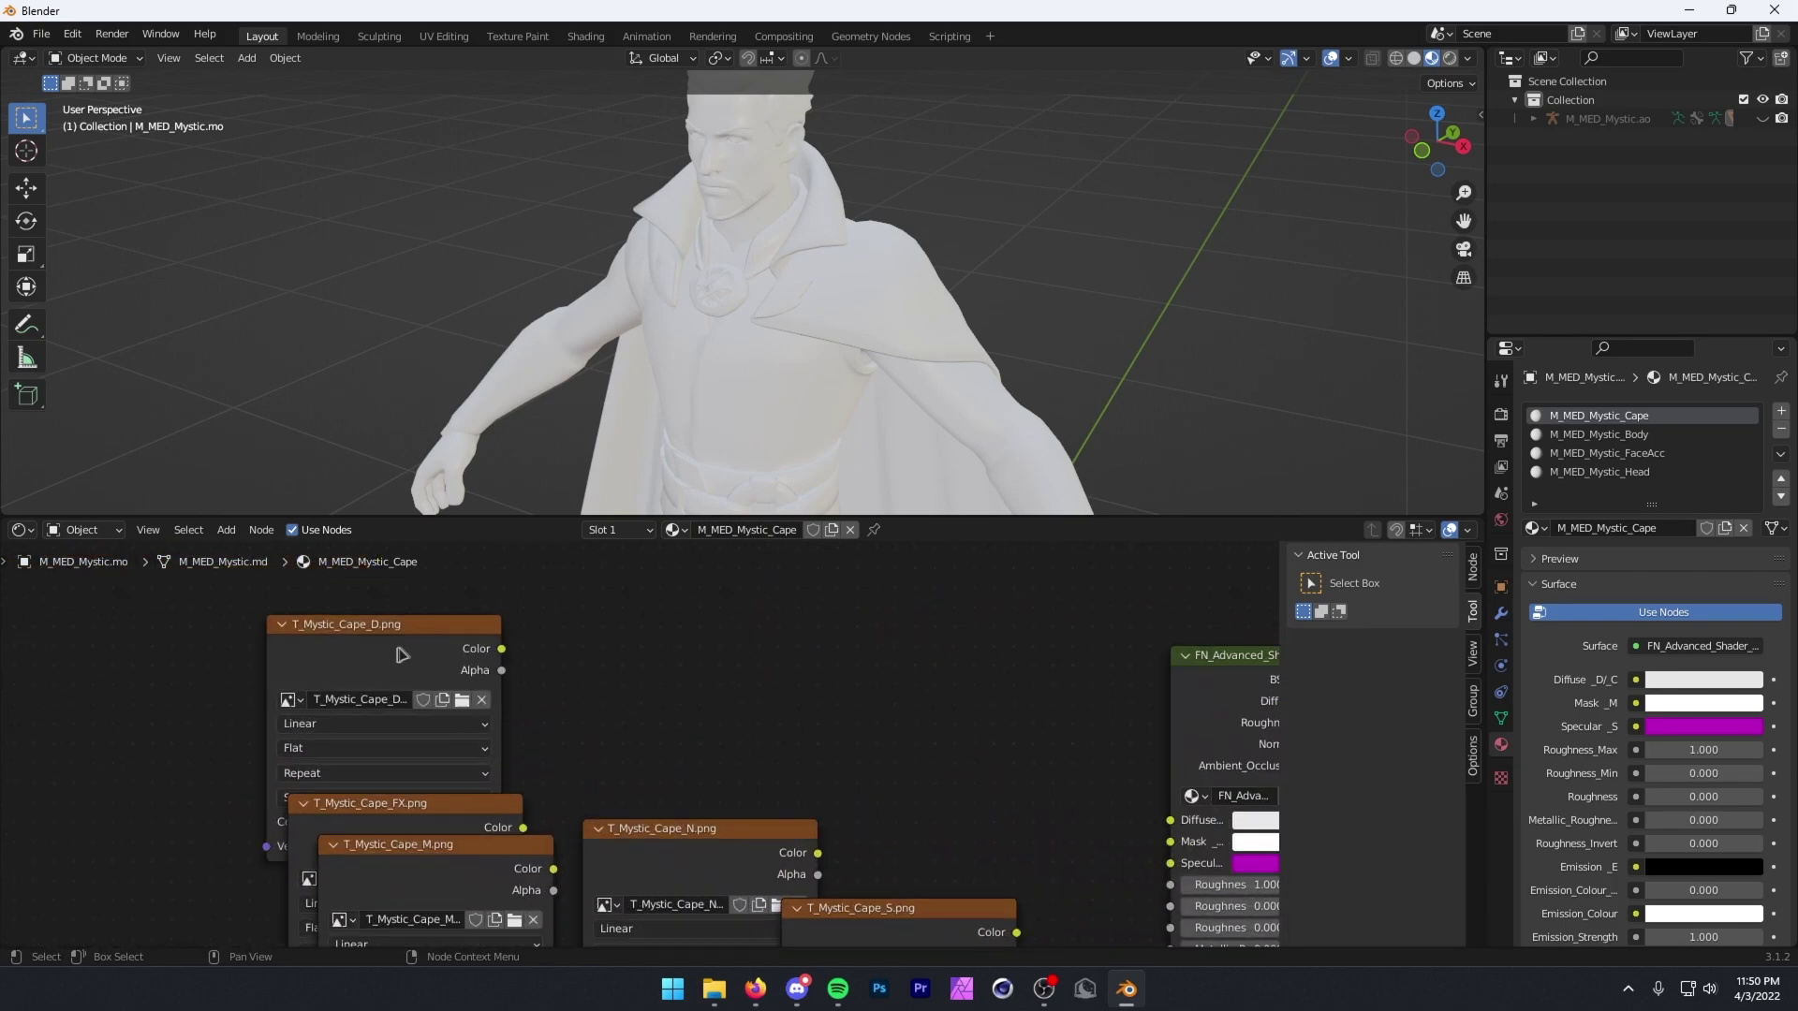
click(319, 618)
middle_drag(506, 779, 503, 681)
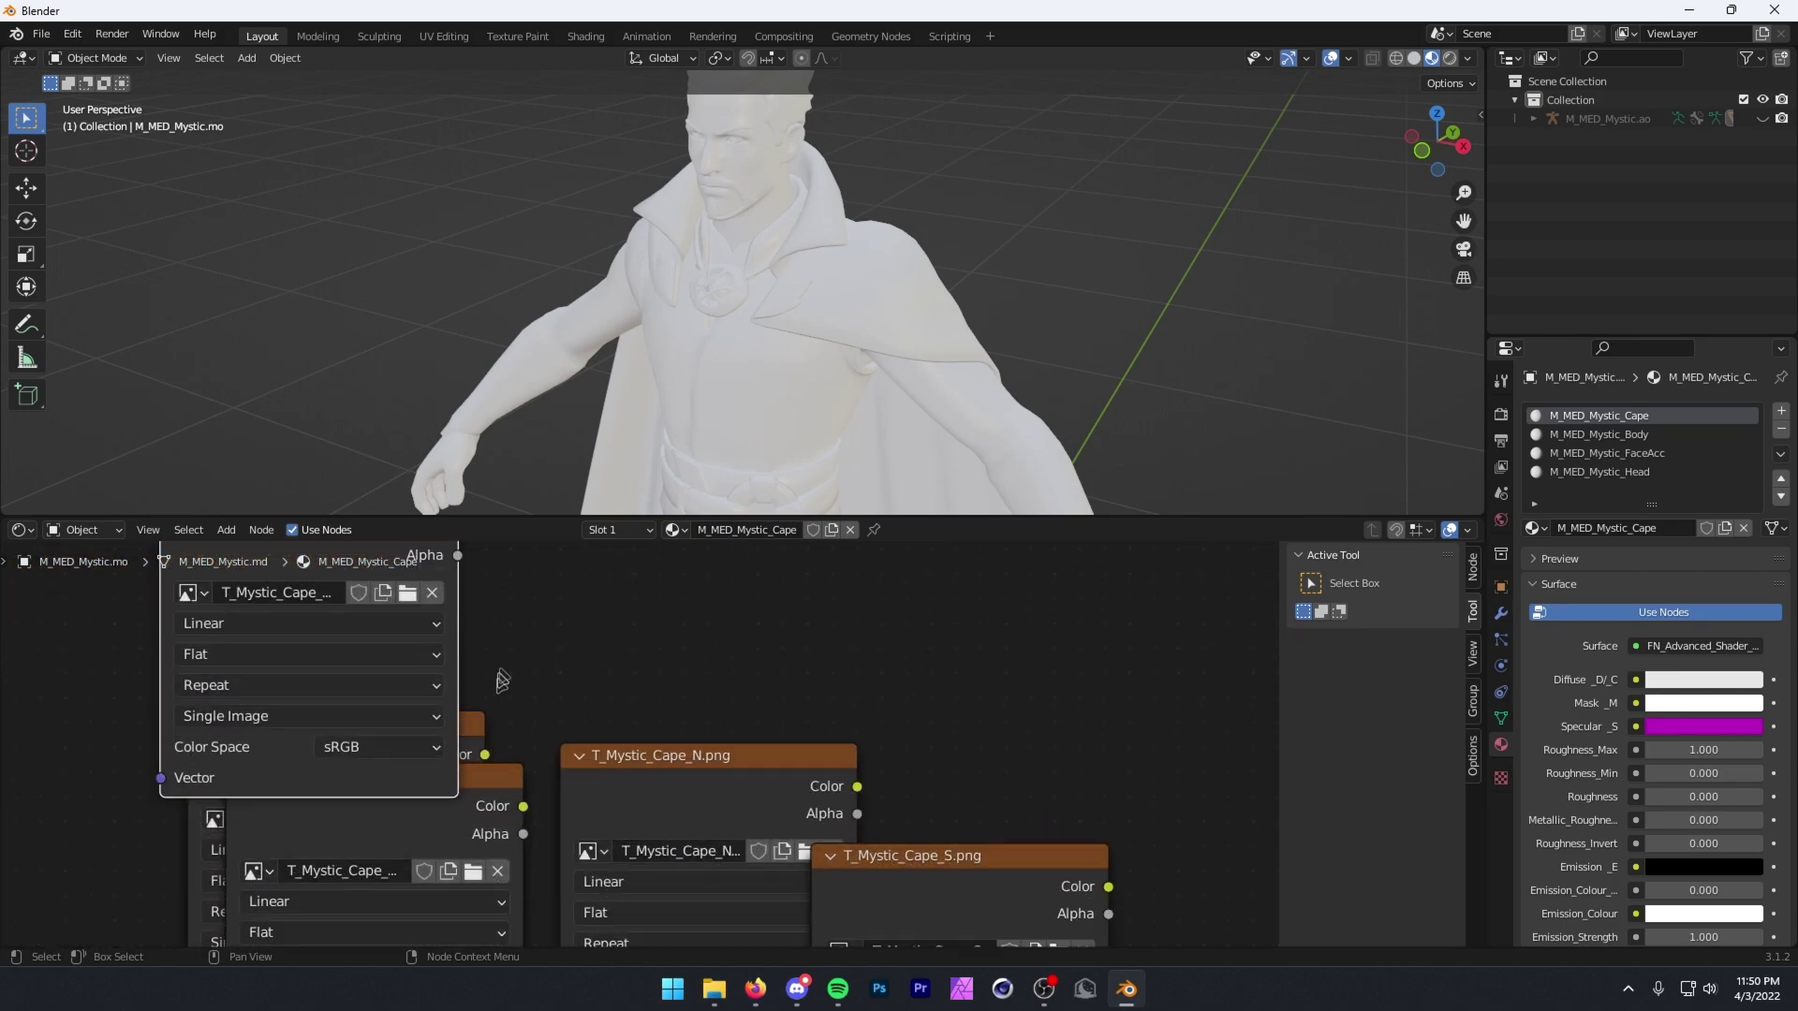
click(712, 778)
middle_drag(712, 777, 558, 604)
middle_drag(438, 644, 522, 671)
click(522, 671)
middle_drag(379, 653, 363, 807)
click(542, 681)
scroll(851, 691, down, 1)
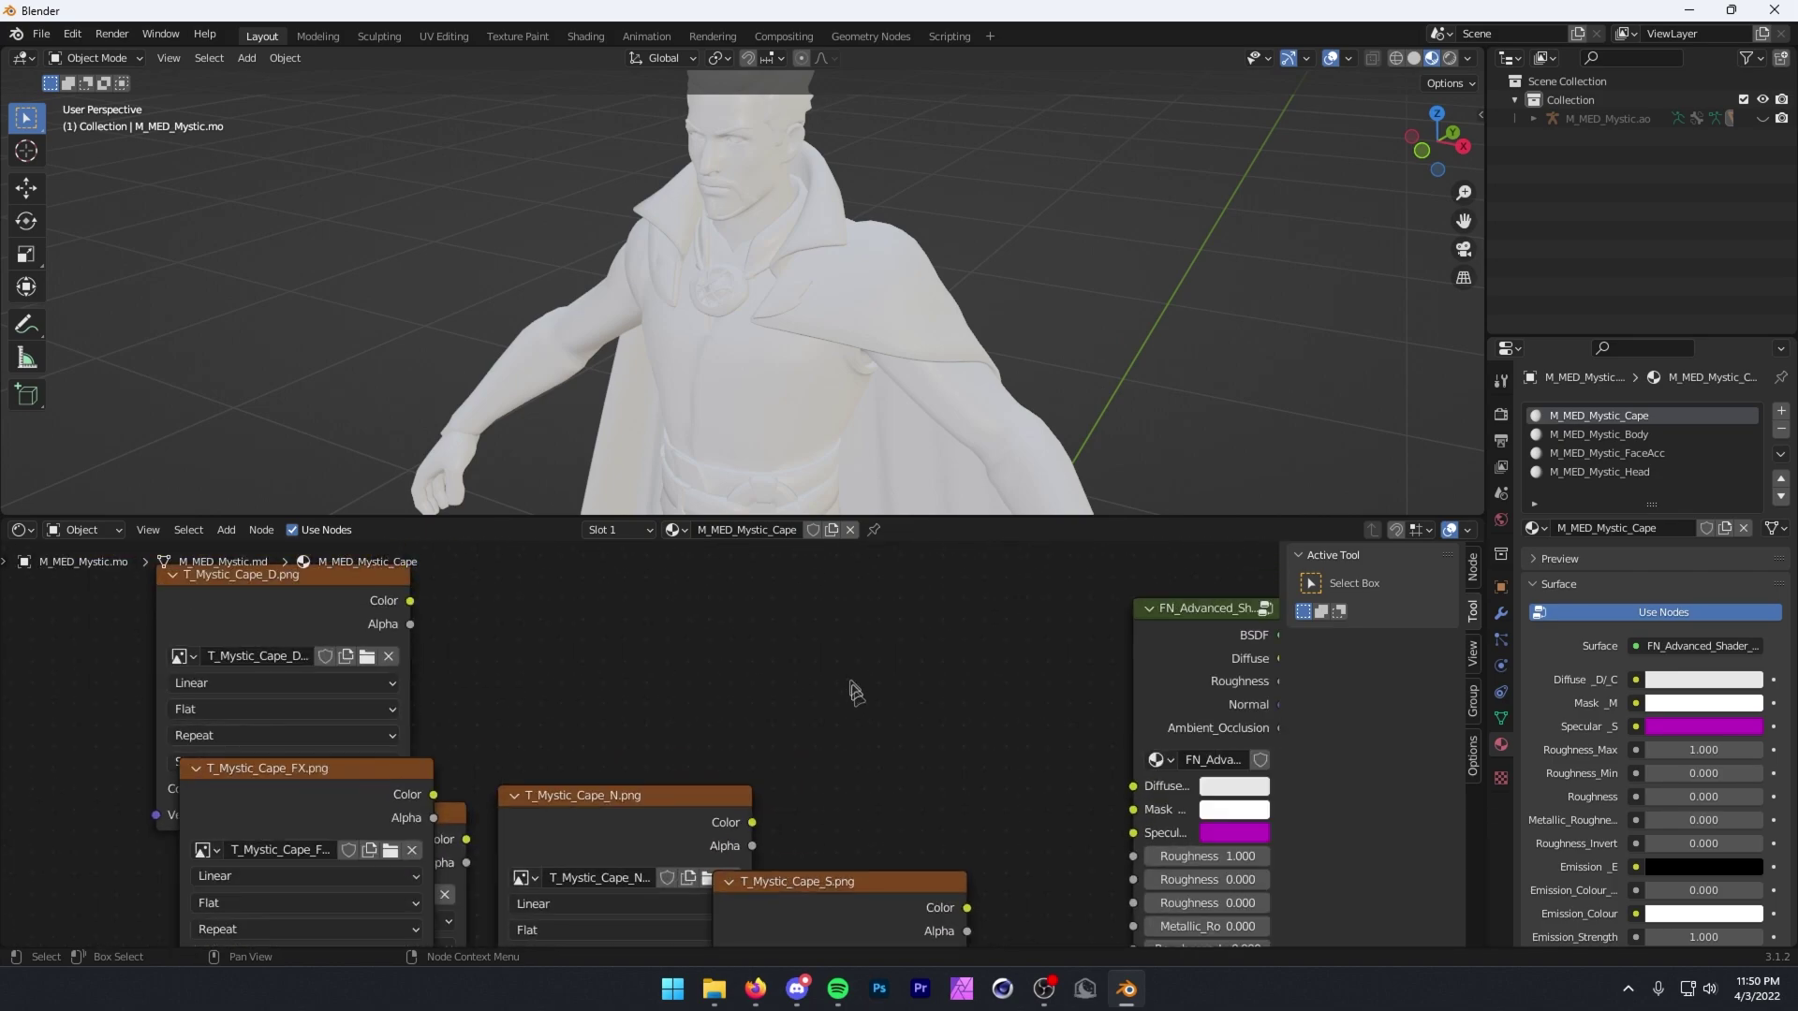
Examine the input sockets of the FN_Advanced_Shader_1.5 node, from Diffuse and Mask down to the clearcoat and thin-film settings.
scroll(915, 690, right, 6)
scroll(899, 702, up, 3)
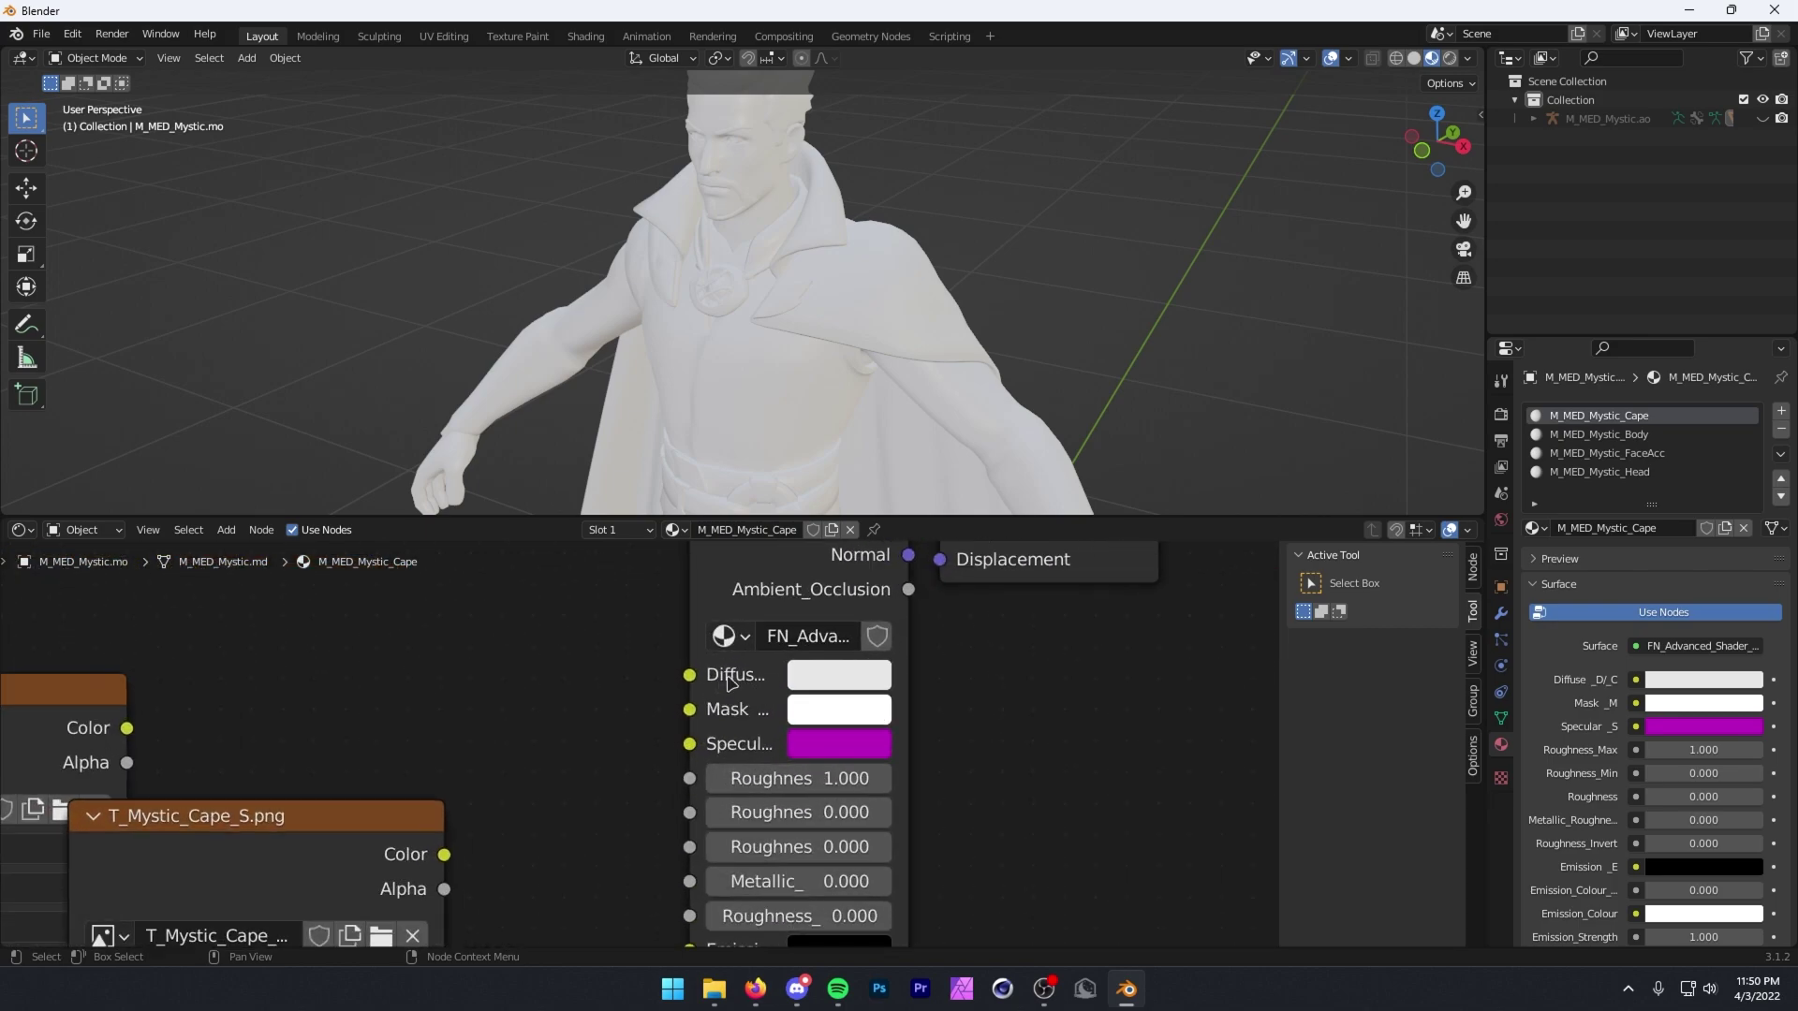
shift+scroll(713, 714, down, 5)
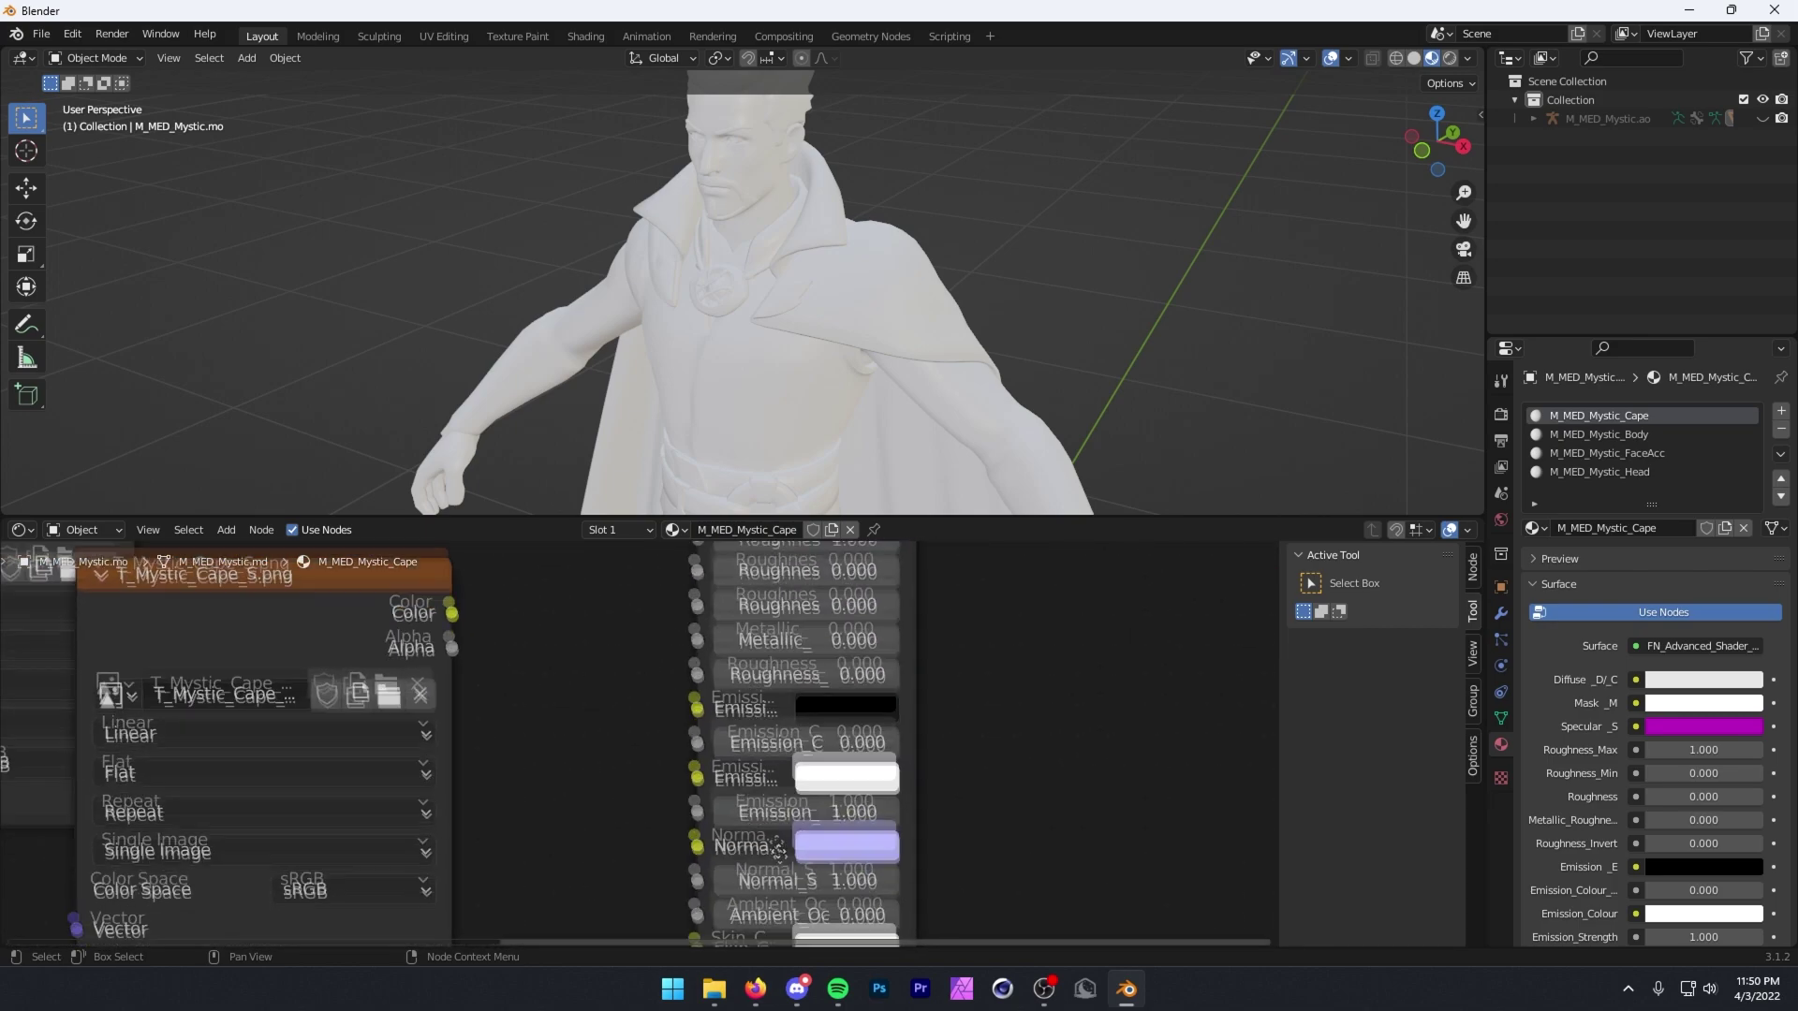
scroll(552, 743, down, 2)
scroll(552, 743, down, 3)
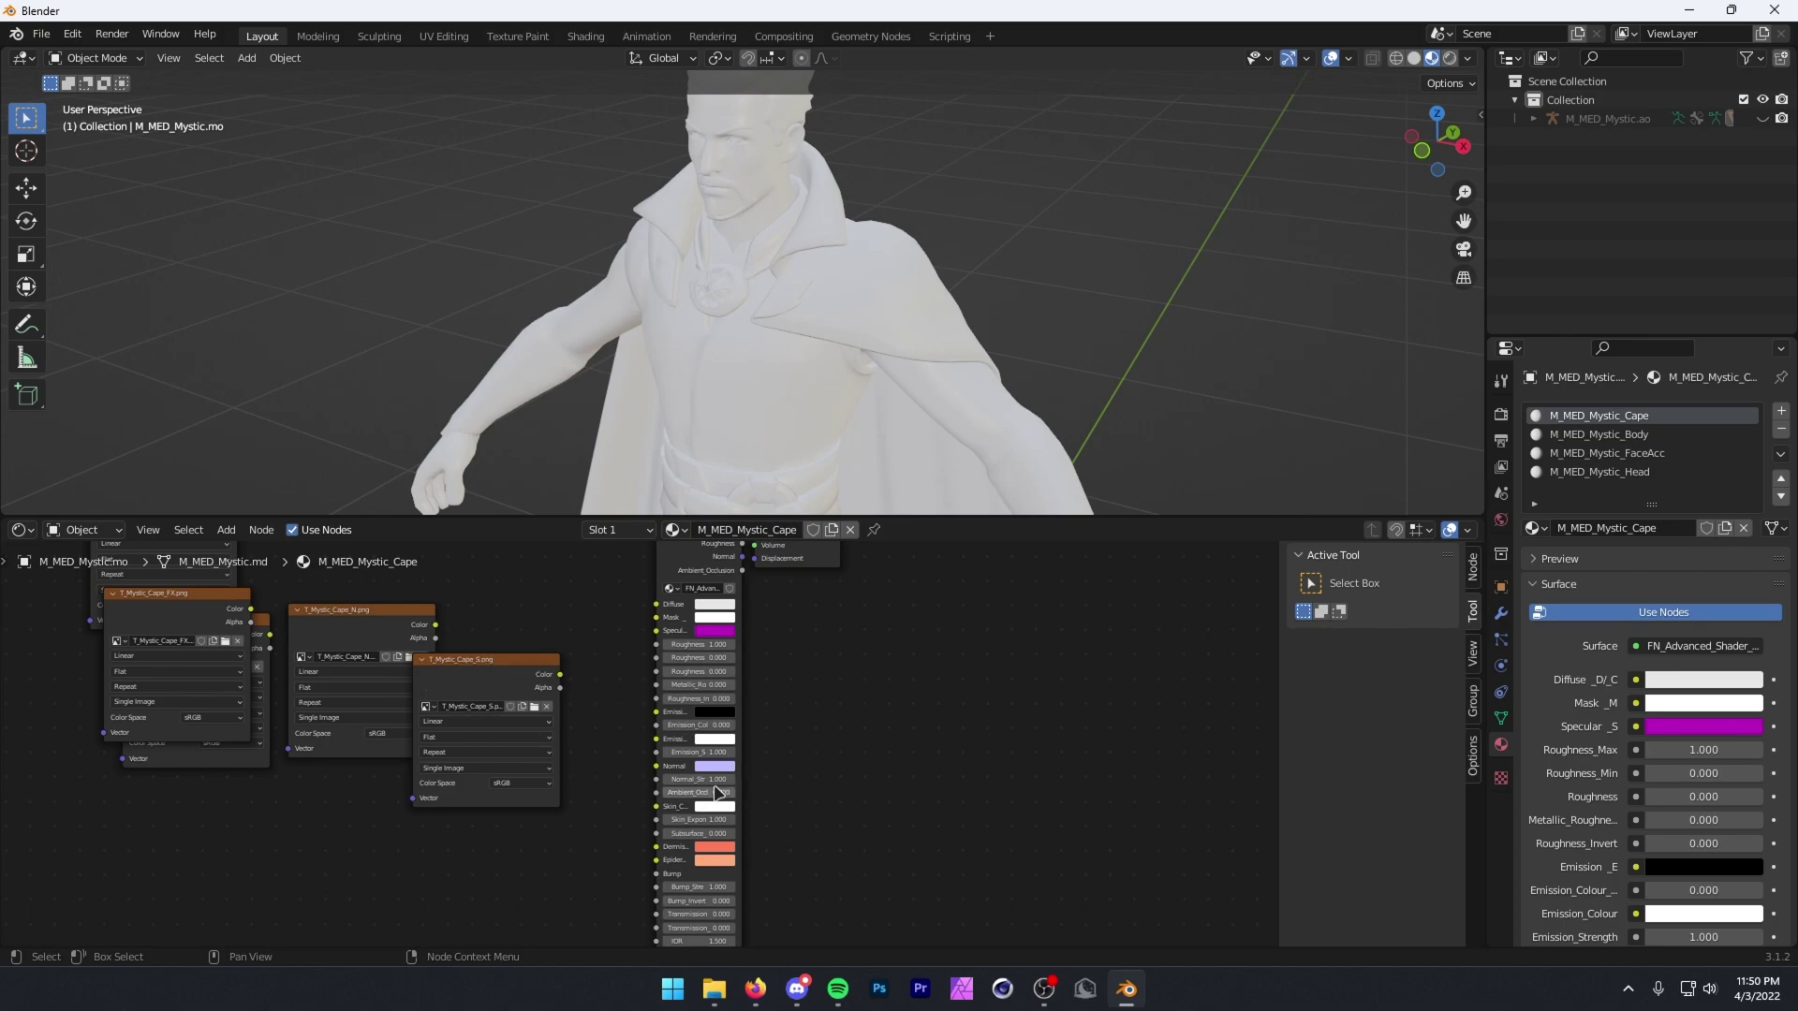
scroll(718, 795, up, 5)
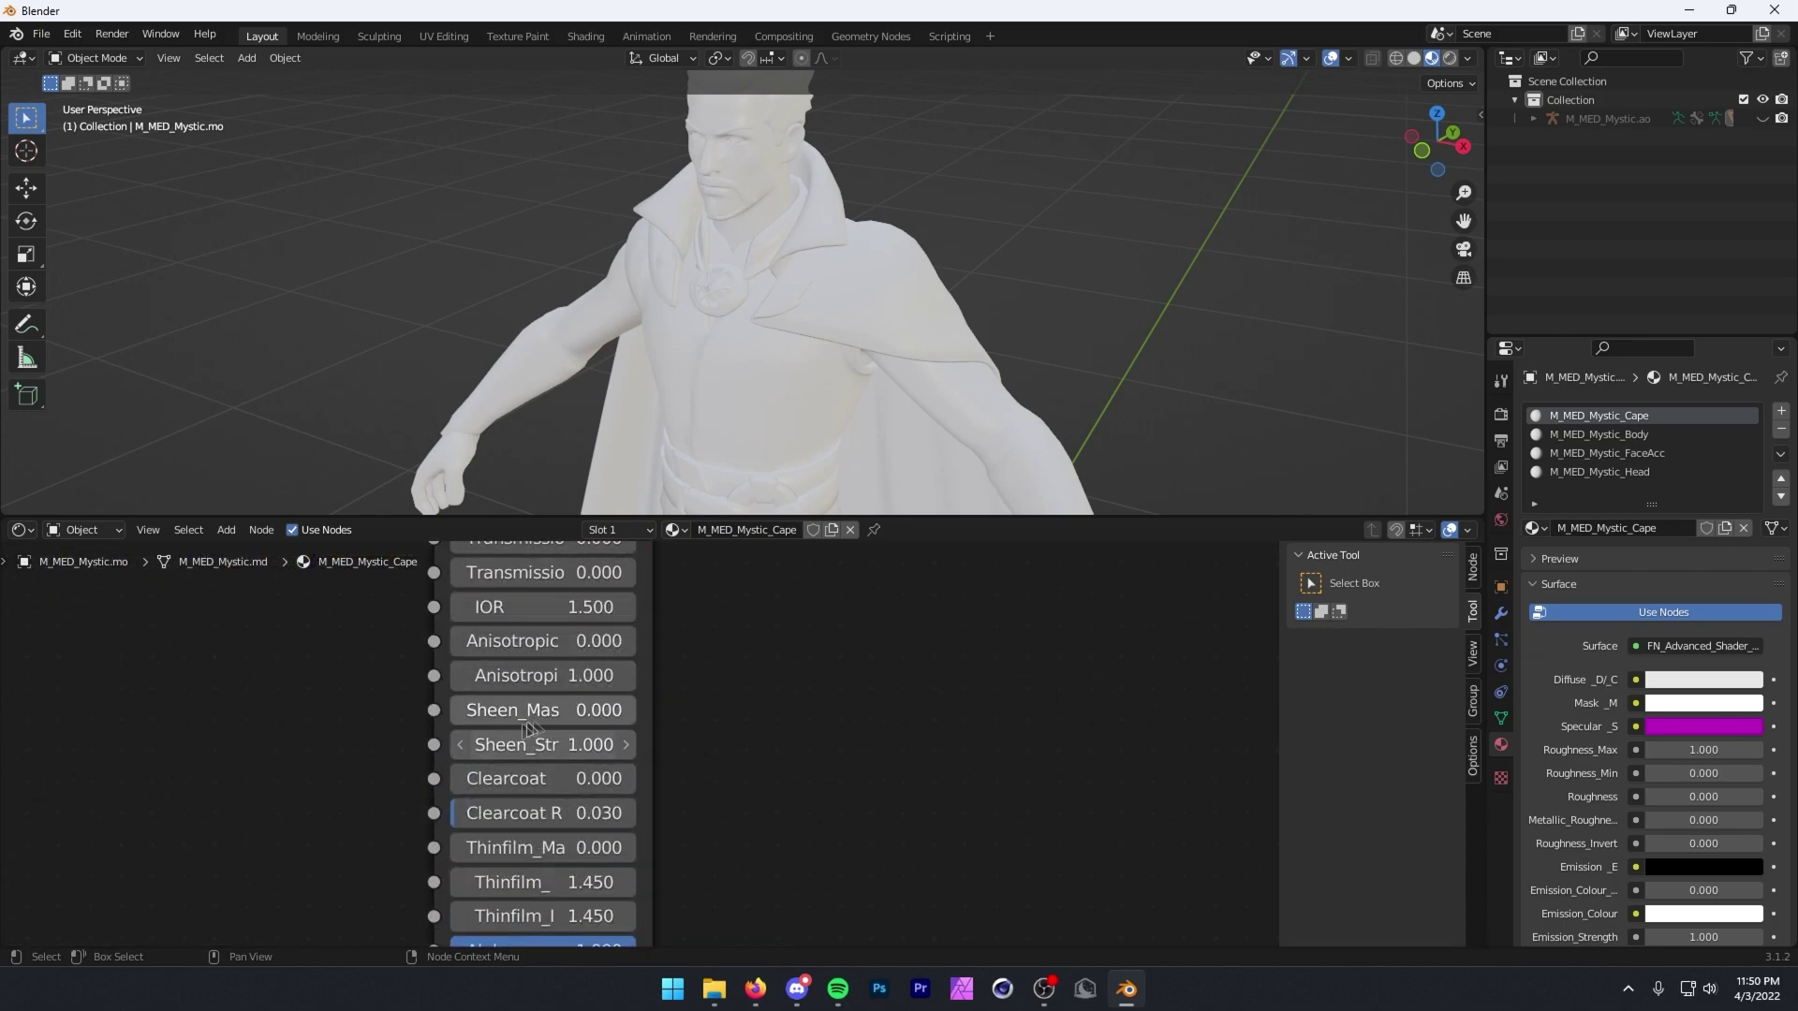
scroll(357, 659, down, 6)
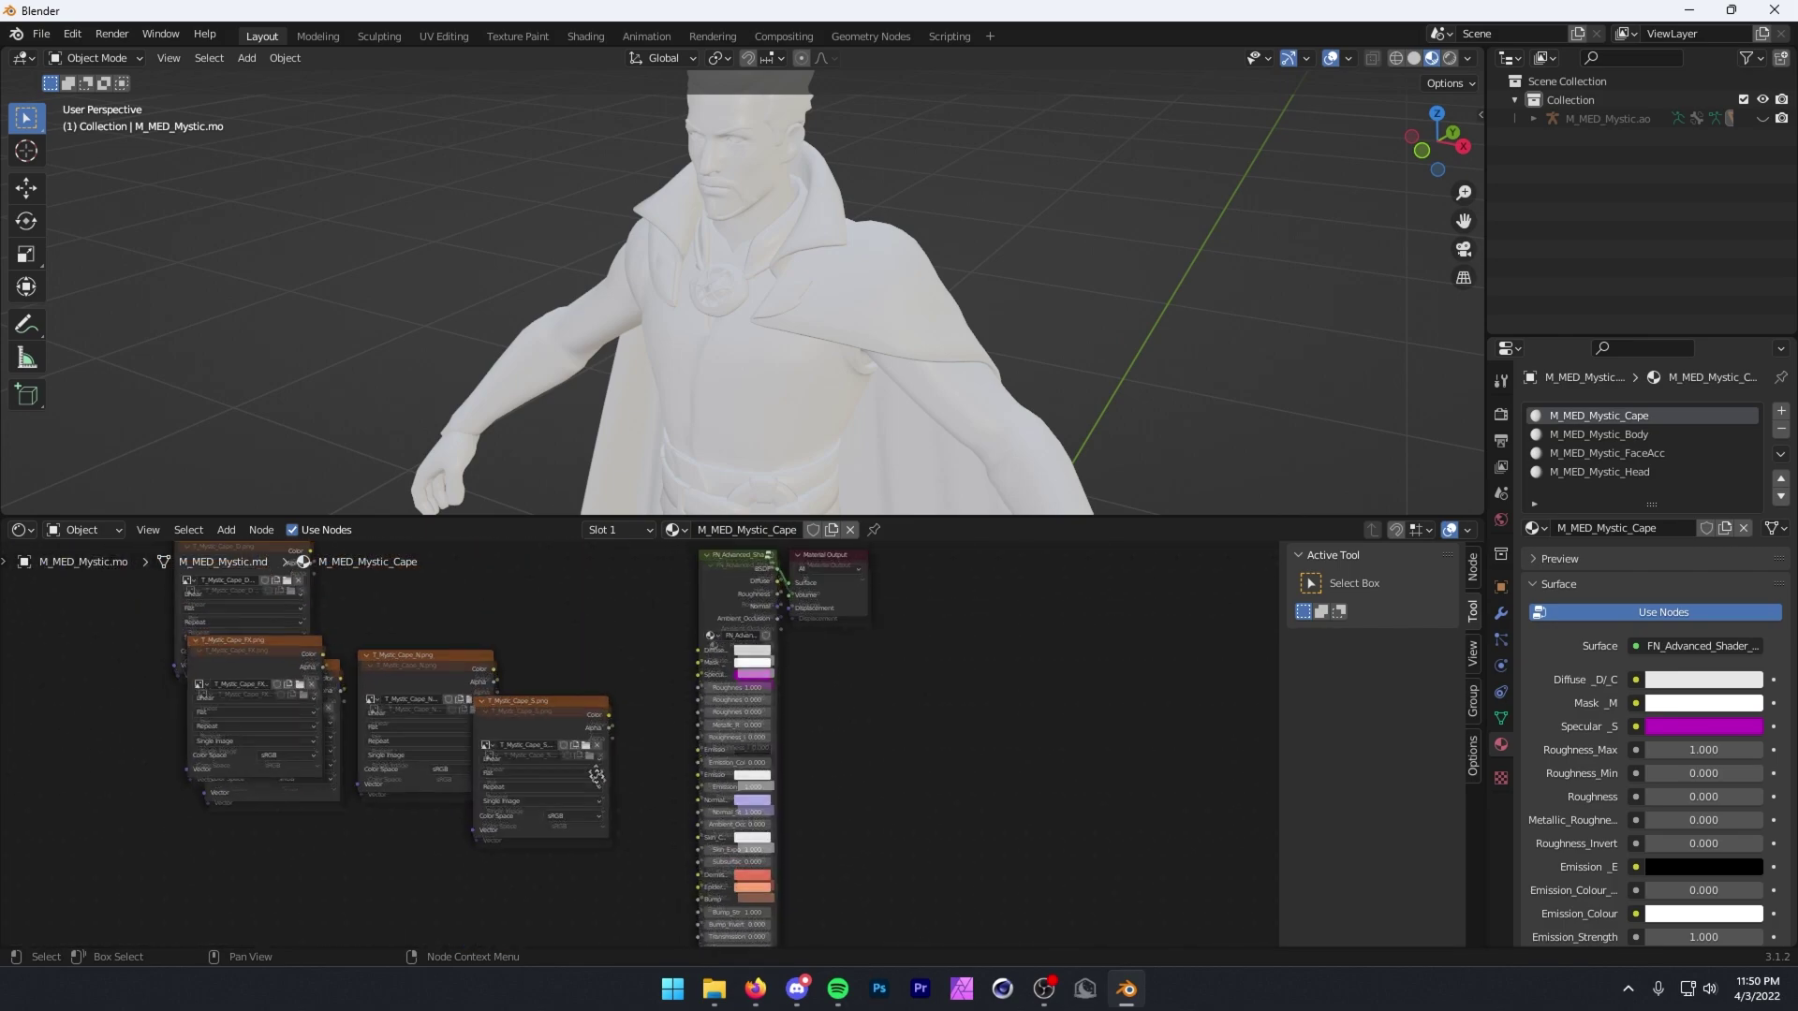
scroll(357, 617, up, 4)
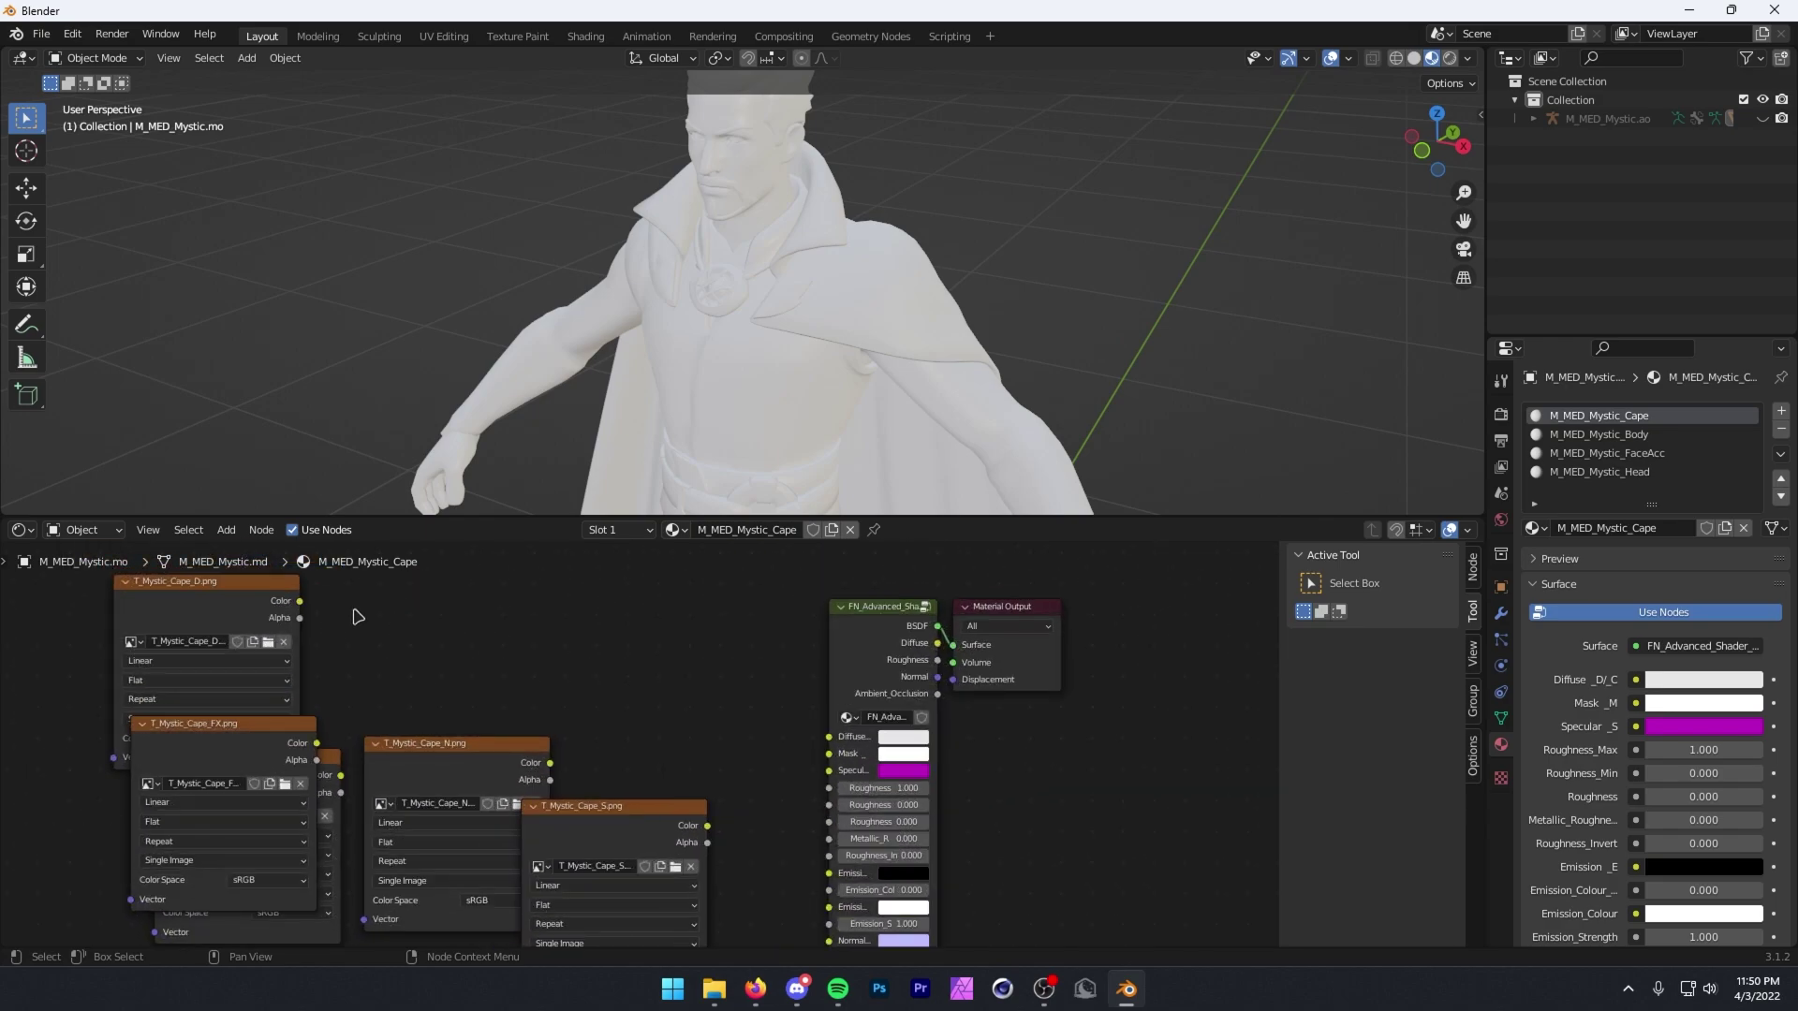
Link the T_Mystic_Cape_D colour output to the shader's Diffuse _D/_C input and collapse the texture node beside the shader.
middle_drag(358, 617, 396, 682)
drag(340, 674, 531, 622)
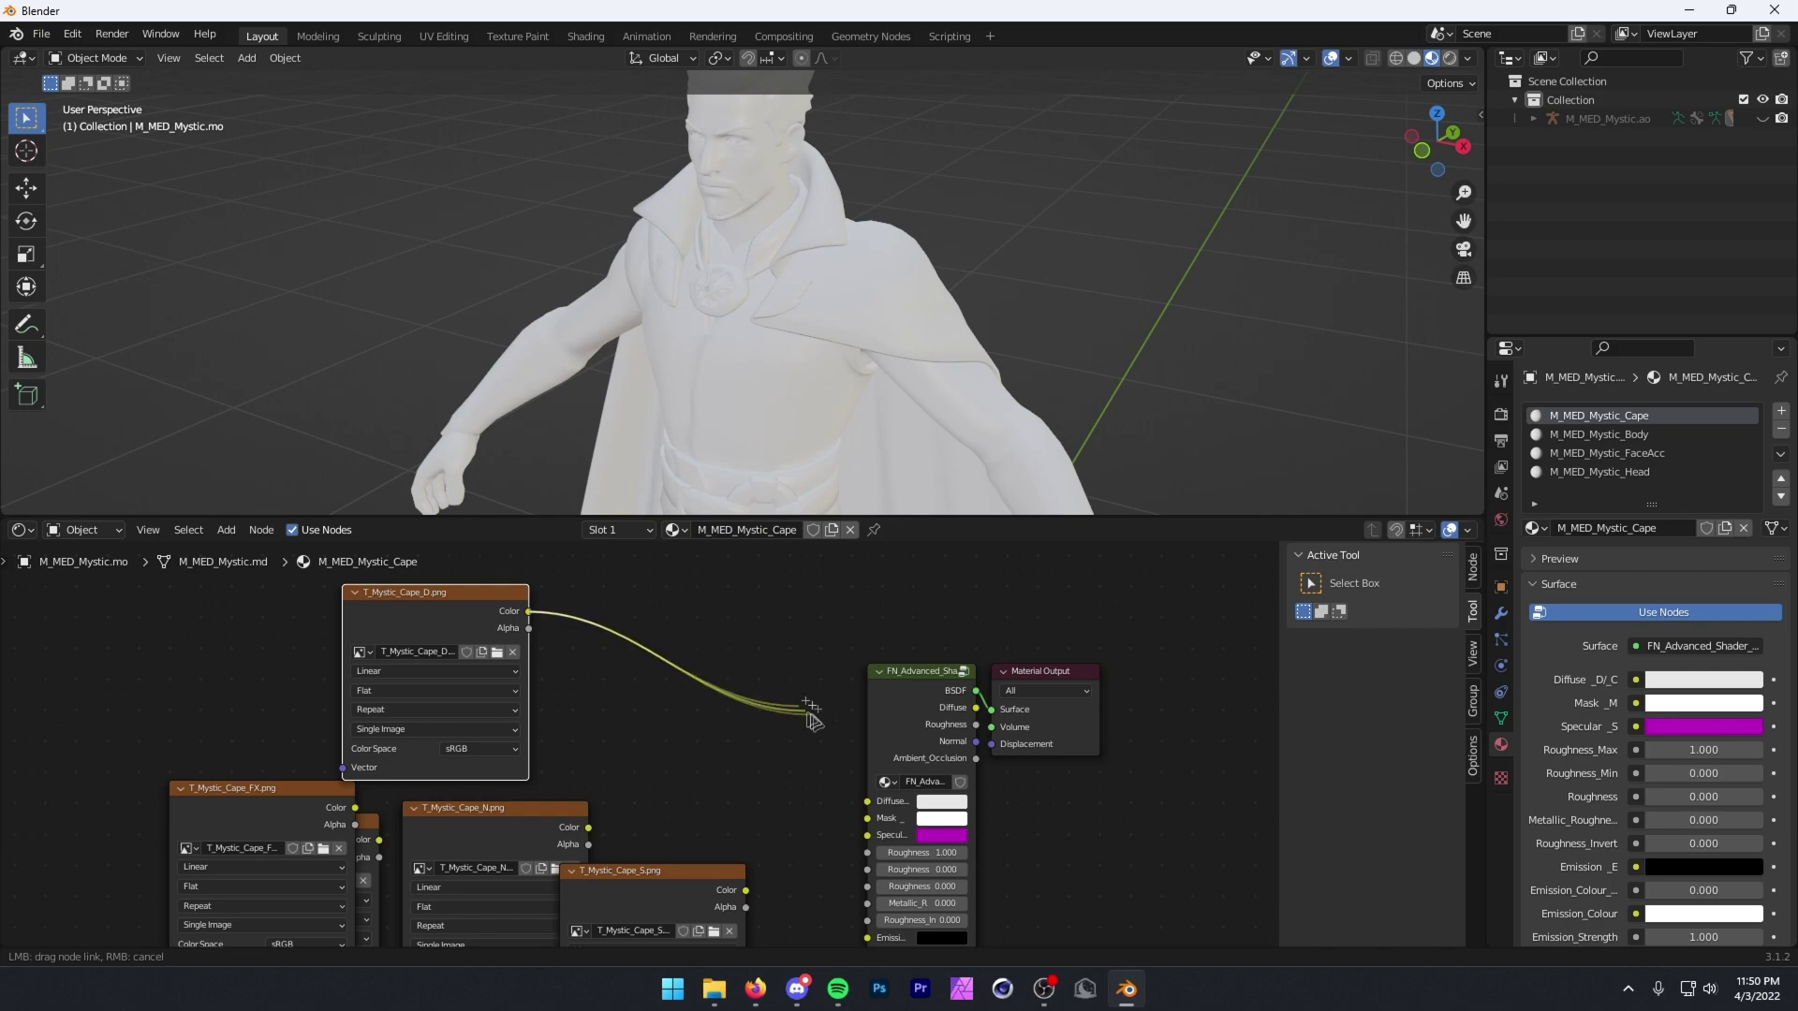
drag(807, 713, 877, 807)
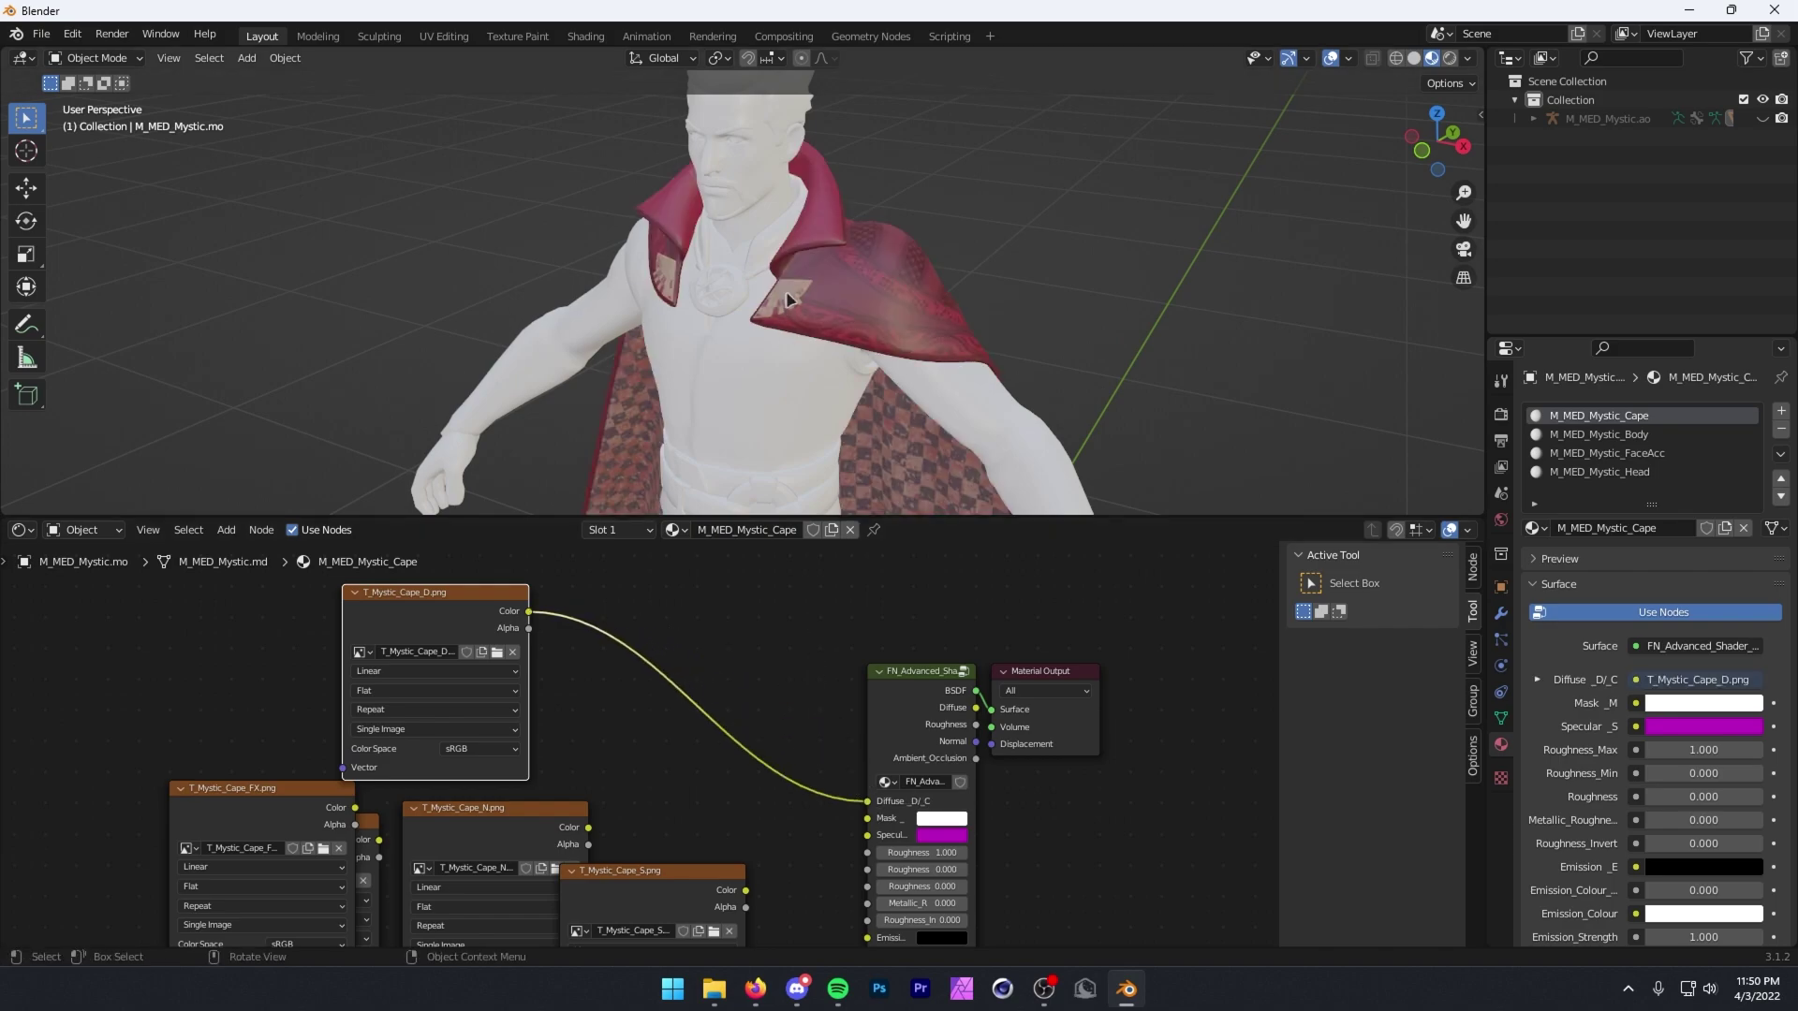
scroll(786, 299, up, 6)
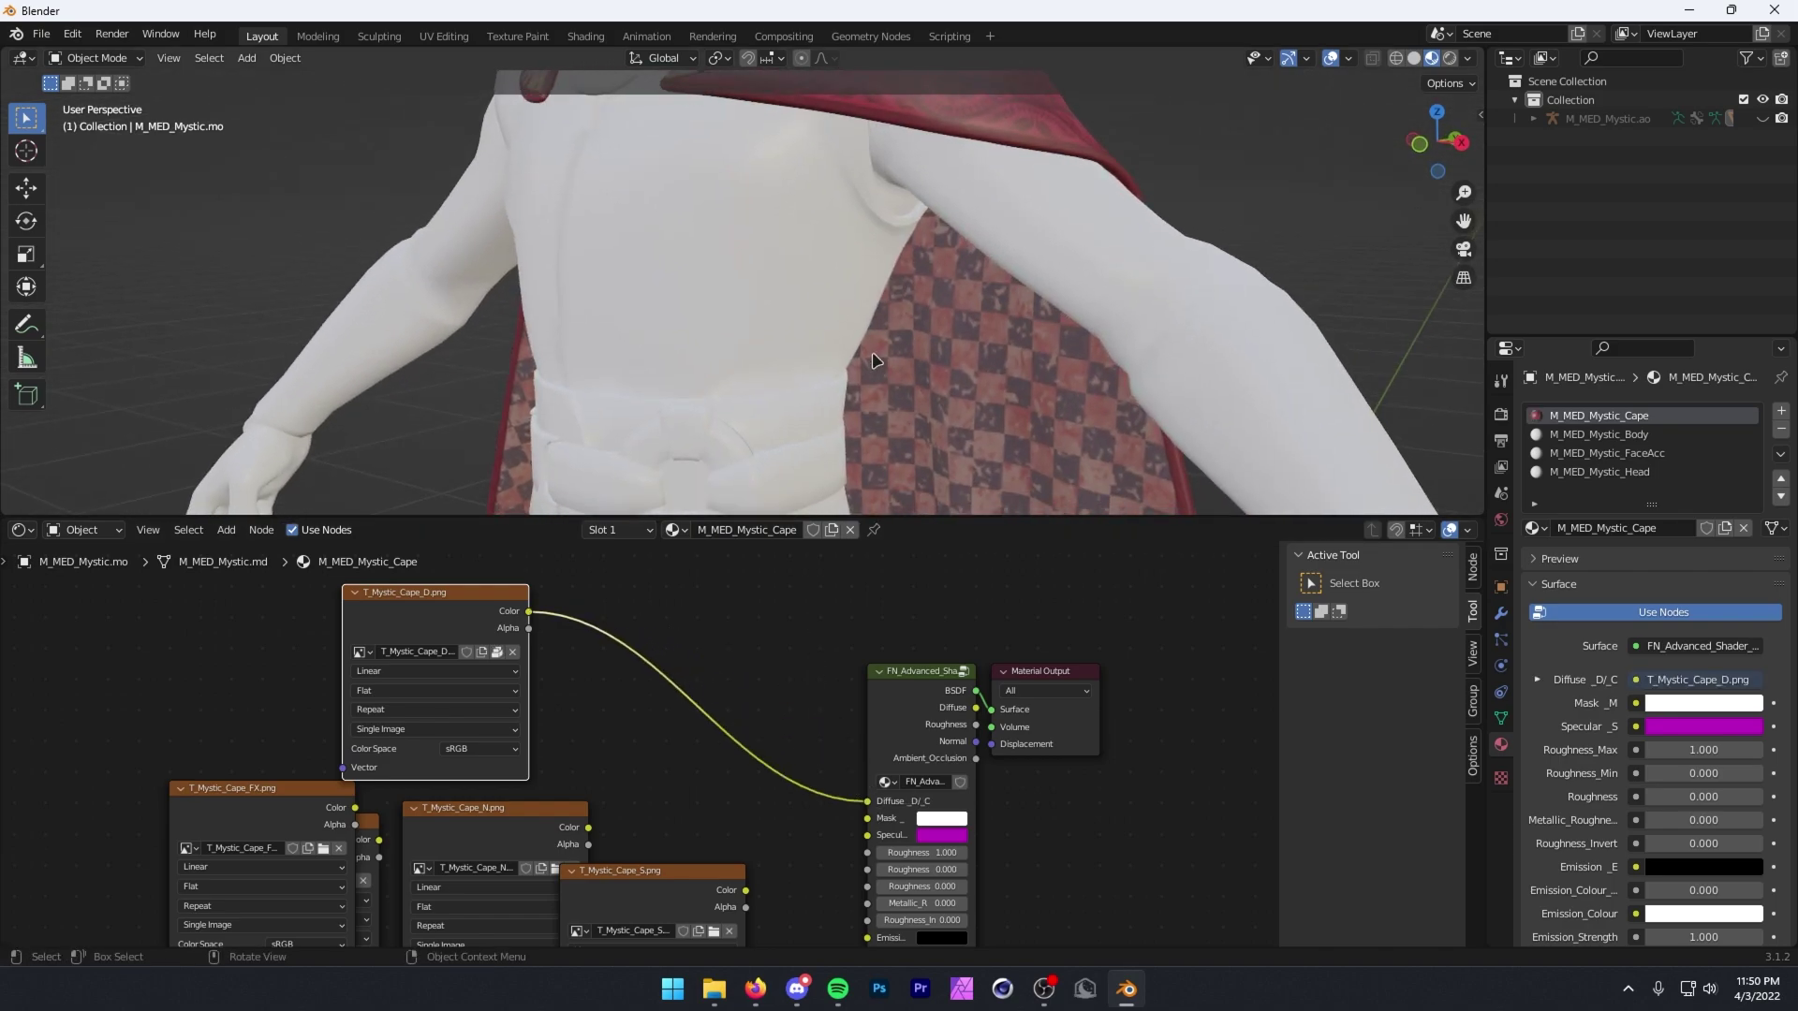
click(677, 730)
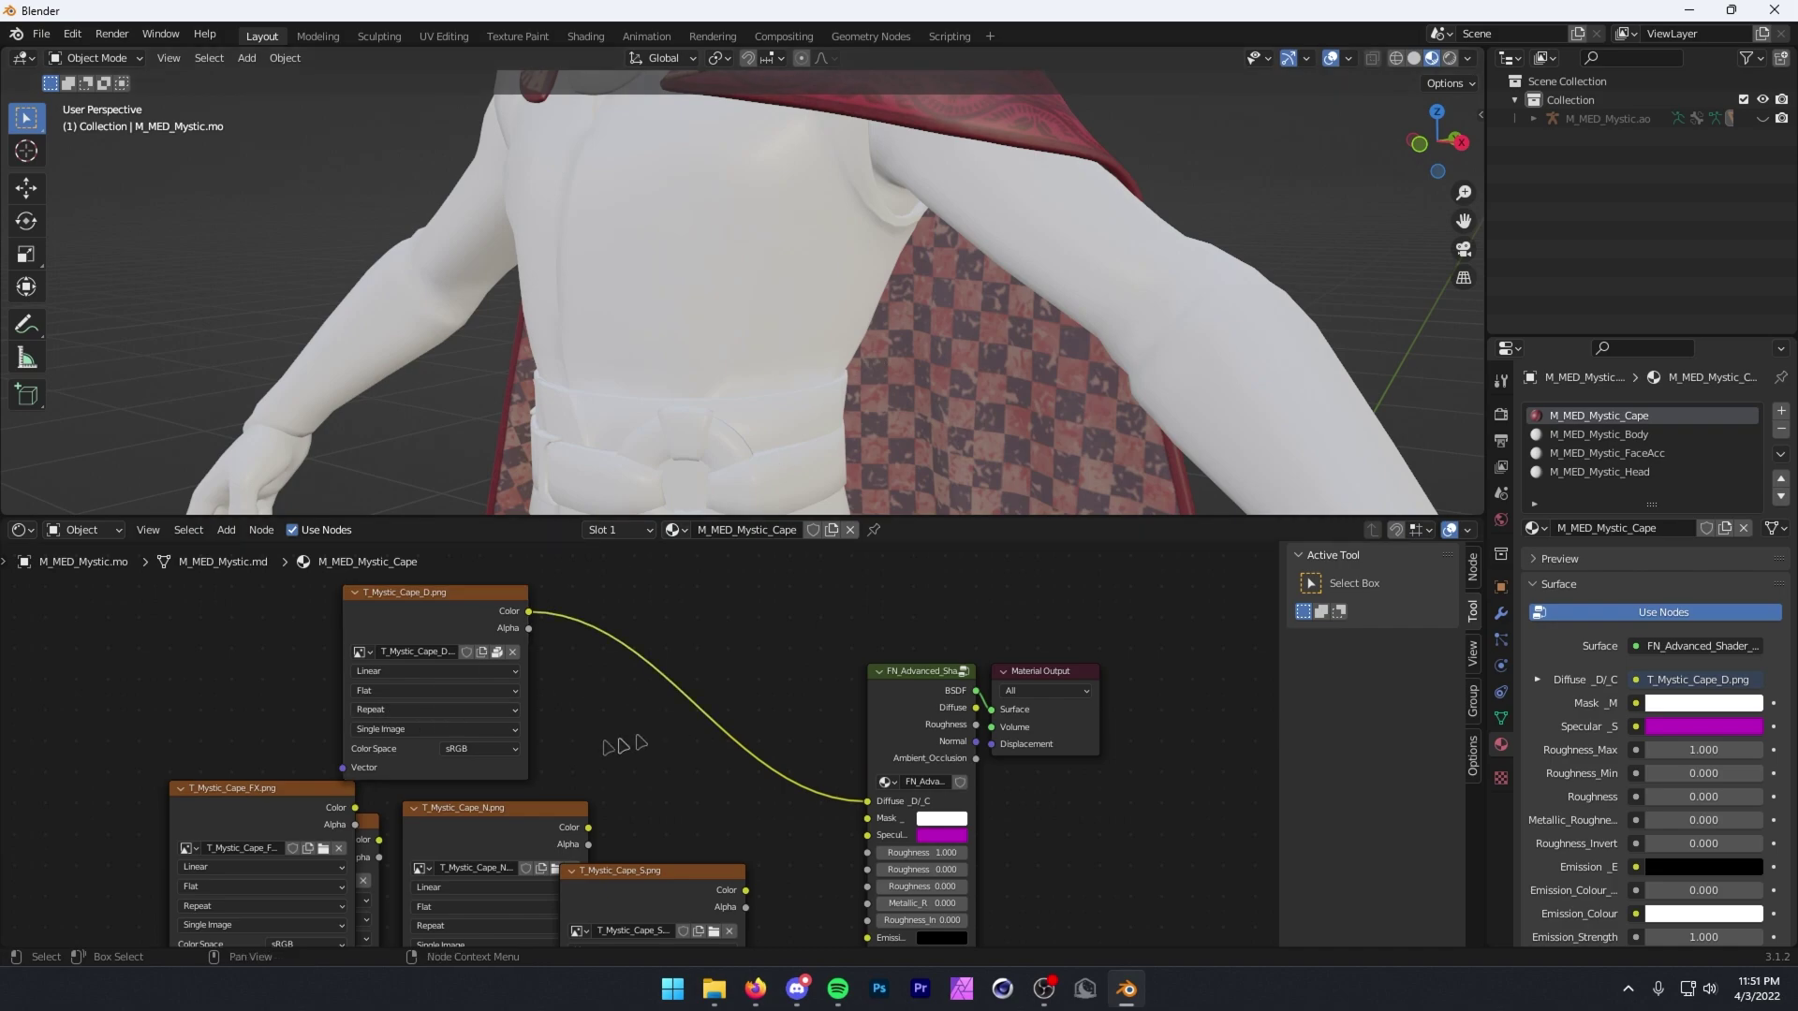
click(355, 593)
drag(368, 594, 707, 671)
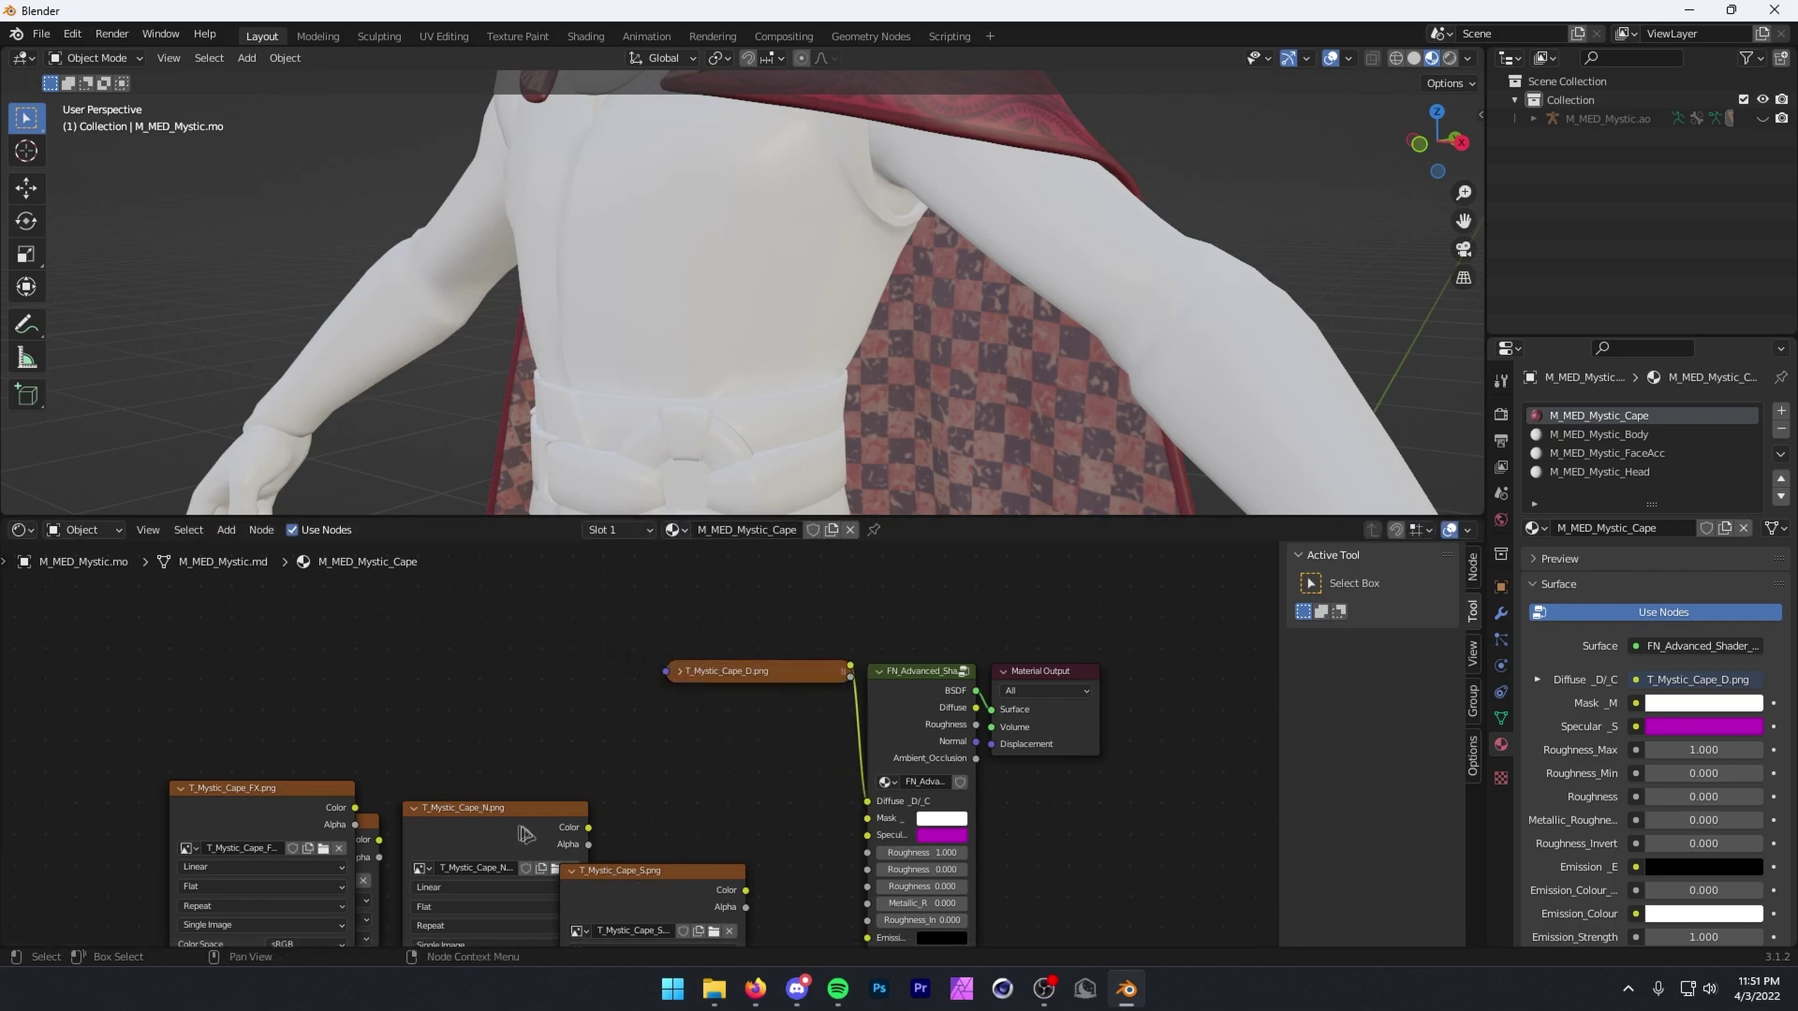
Connect the T_Mystic_Cape_FX texture to the shader node and collapse it directly beneath the T_Mystic_Cape_D node.
middle_drag(525, 833, 573, 682)
key(ctrl+z)
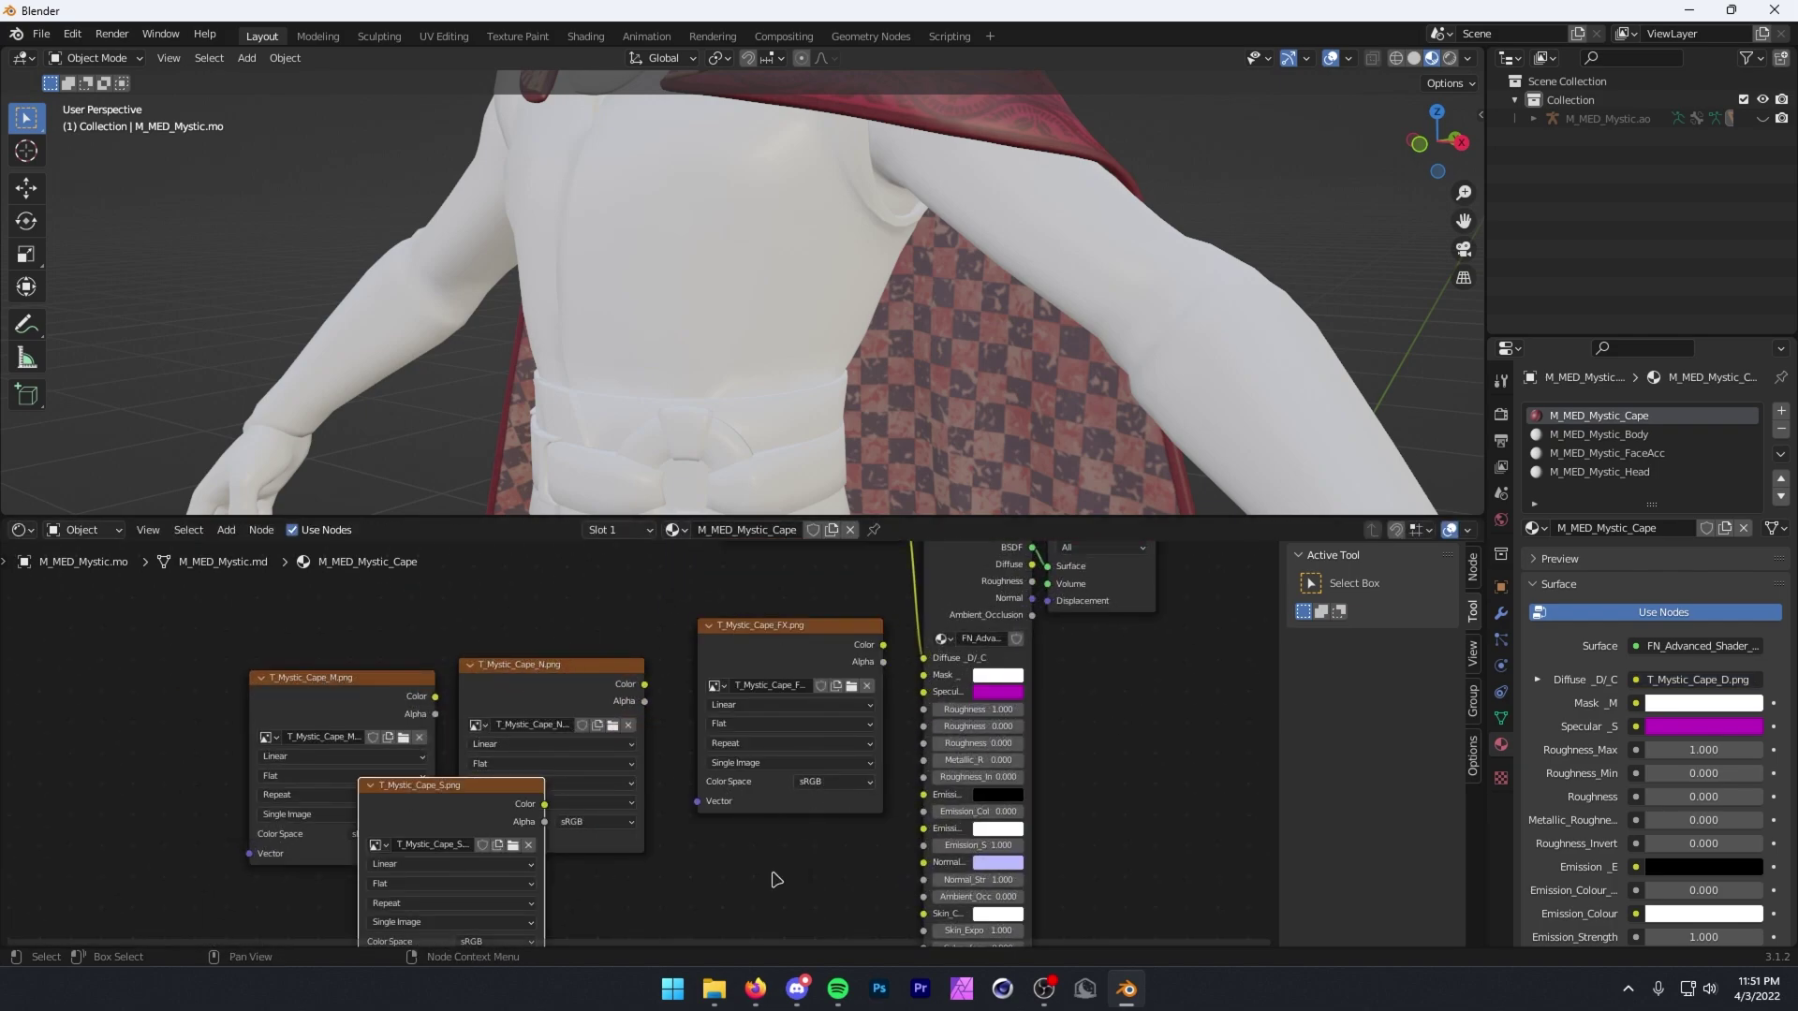
middle_drag(797, 693, 690, 635)
drag(775, 586, 774, 662)
middle_drag(682, 615, 649, 737)
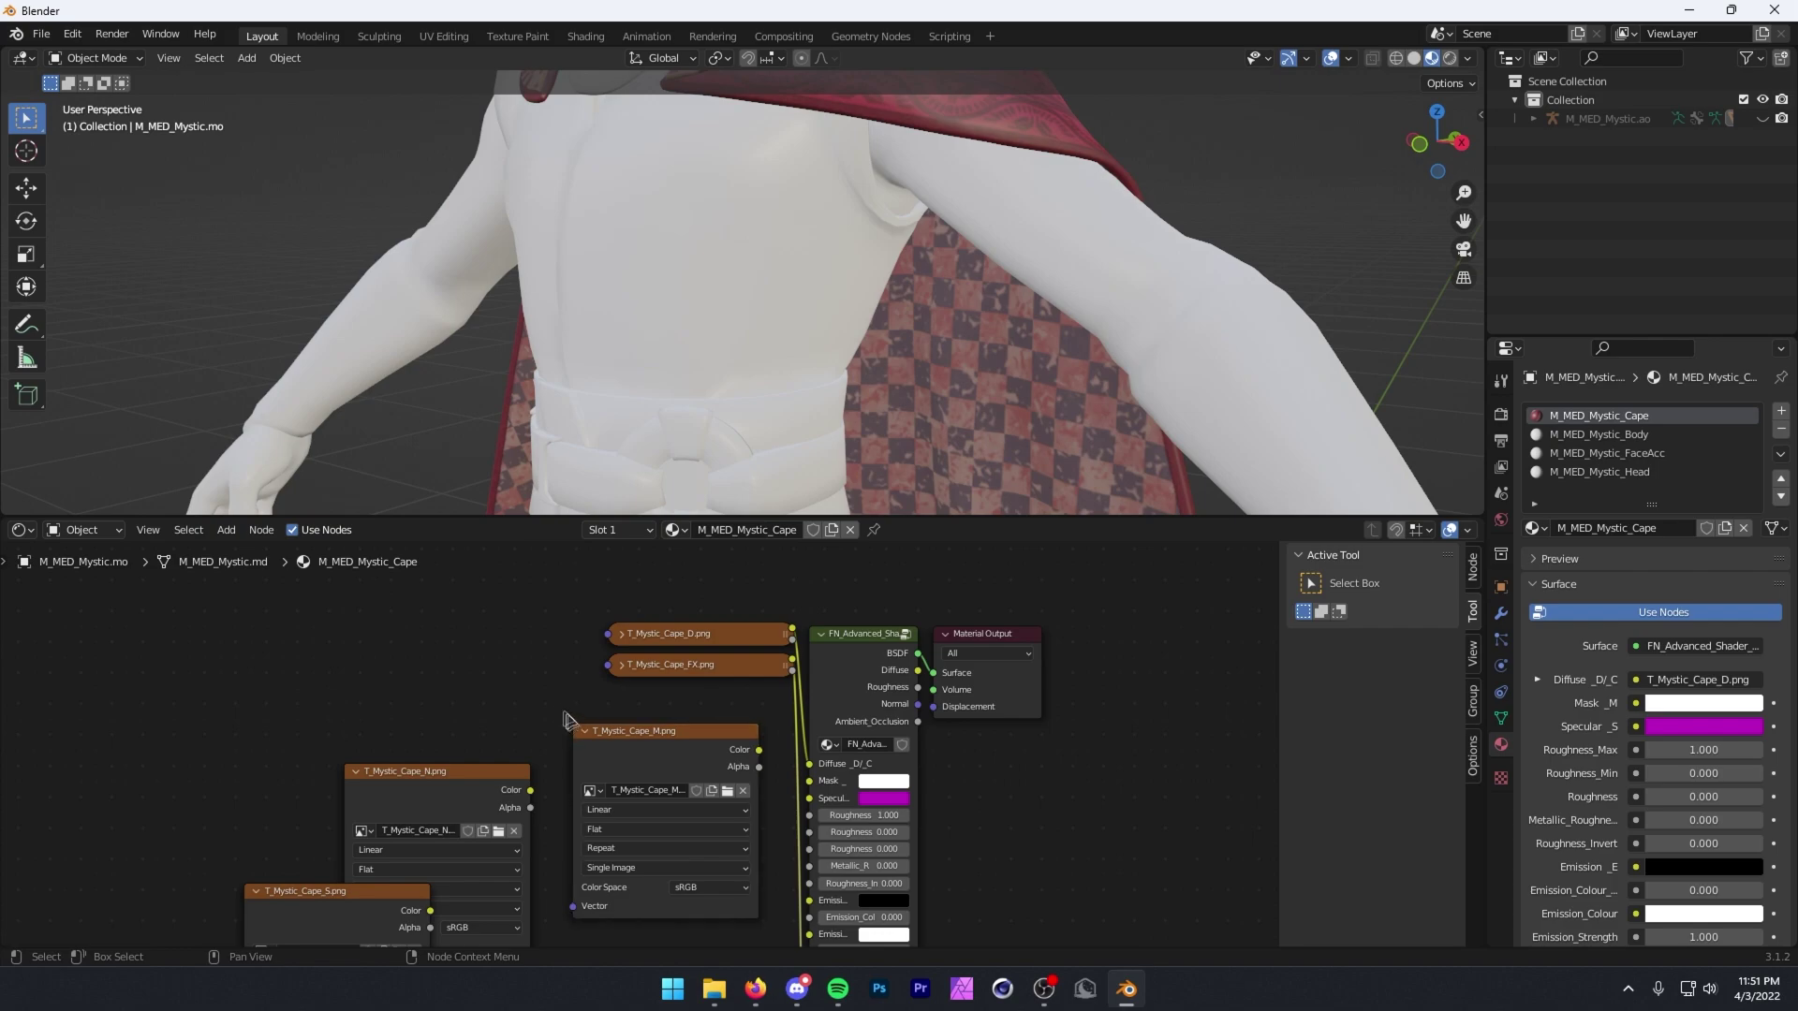
Set T_Mystic_Cape_M's colour space to Linear, link its colour to Mask _M, and collapse it under the FX node.
mouse_move(543, 686)
mouse_down()
mouse_move(665, 824)
mouse_move(557, 702)
mouse_up()
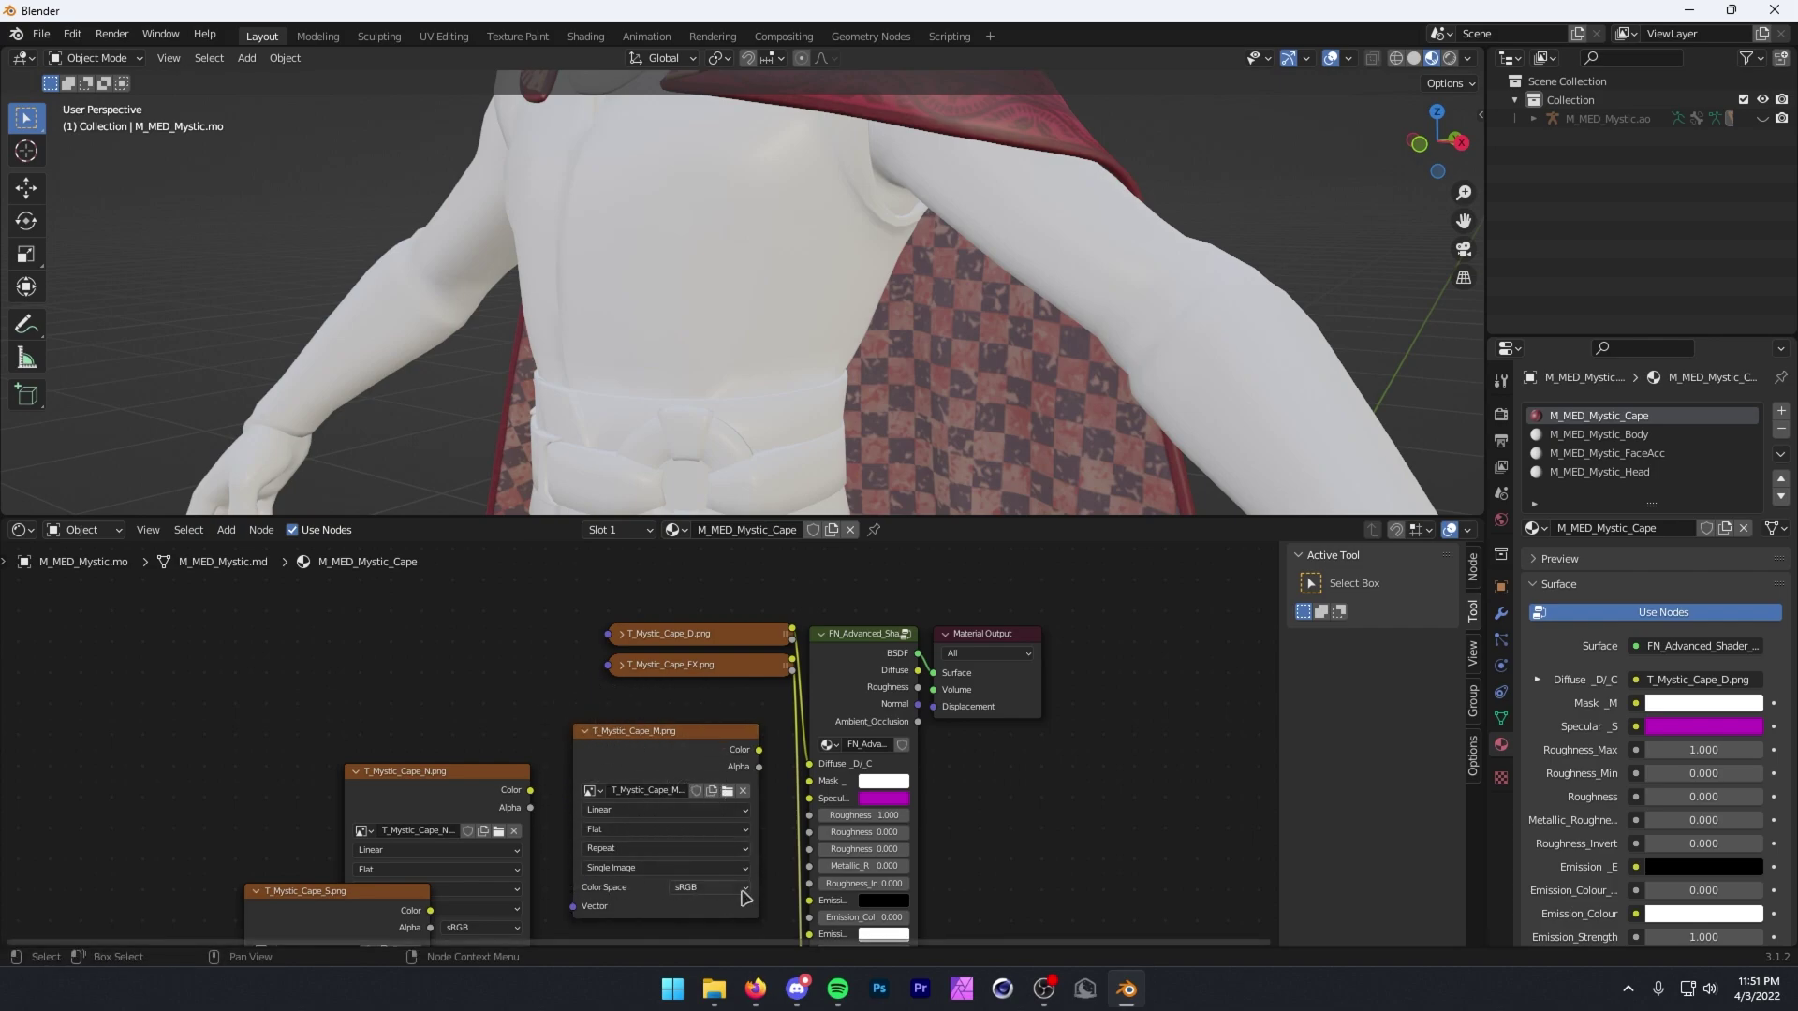
click(712, 888)
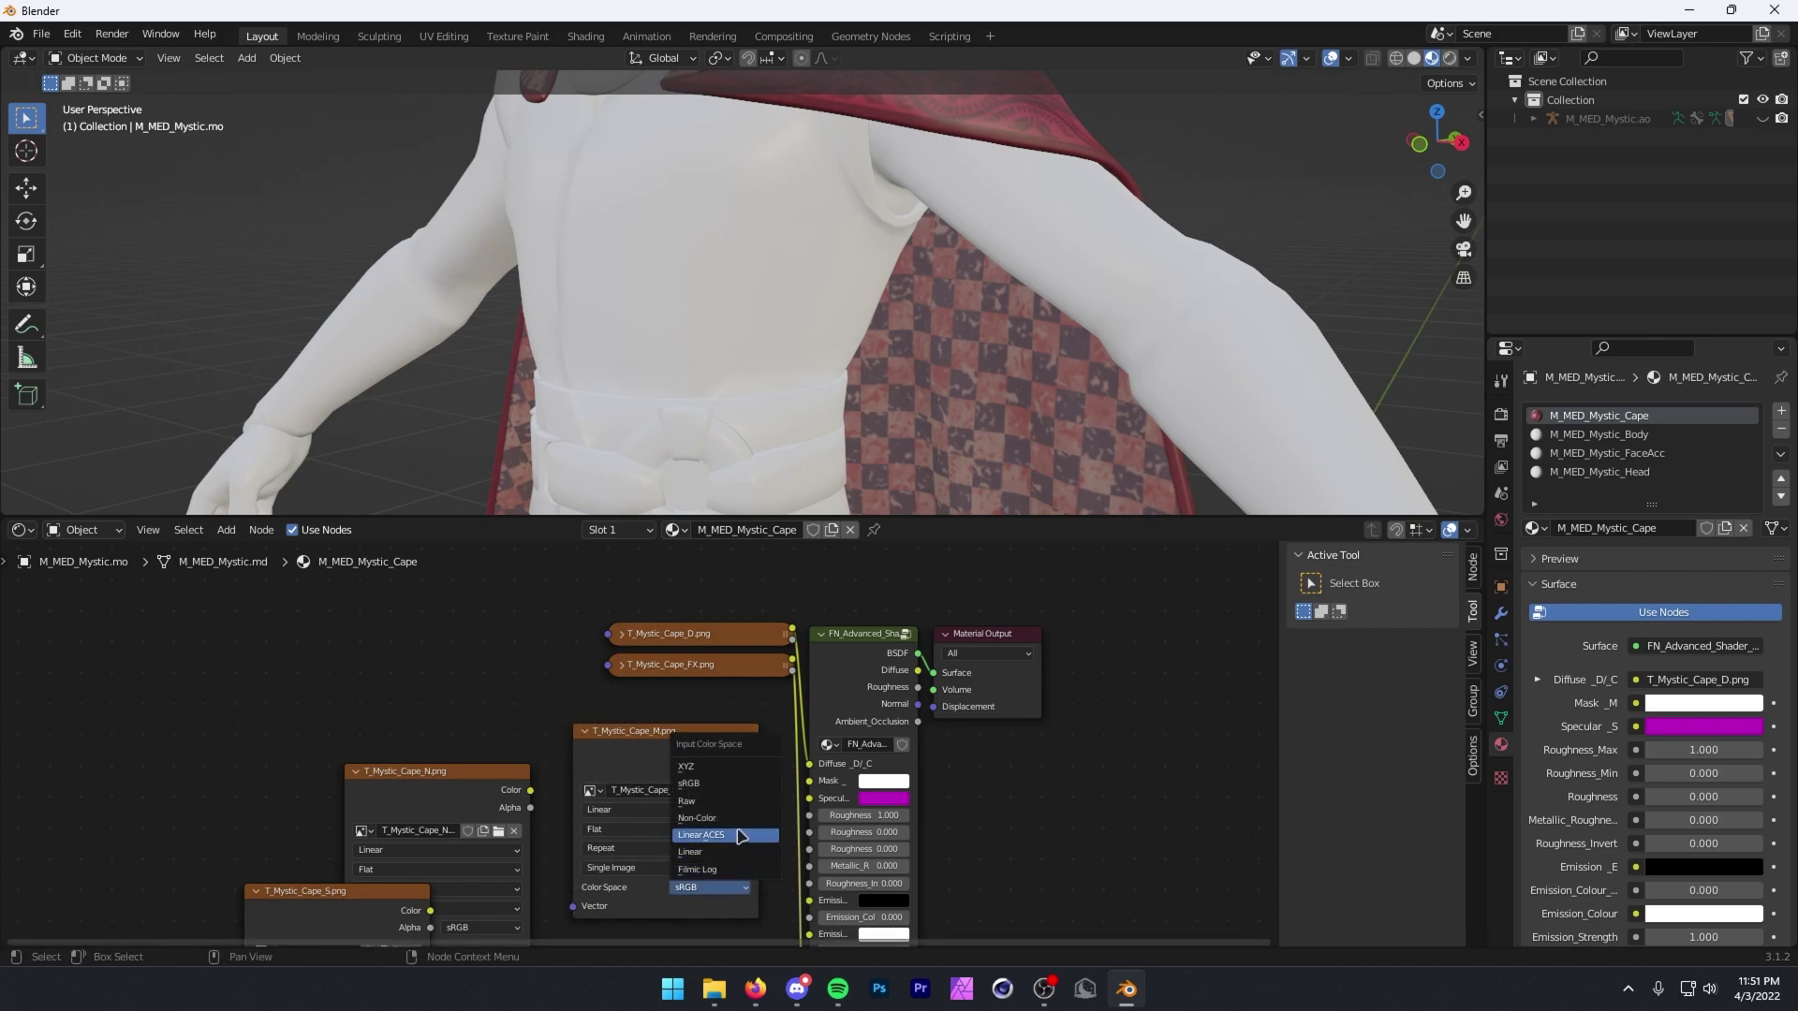
click(719, 852)
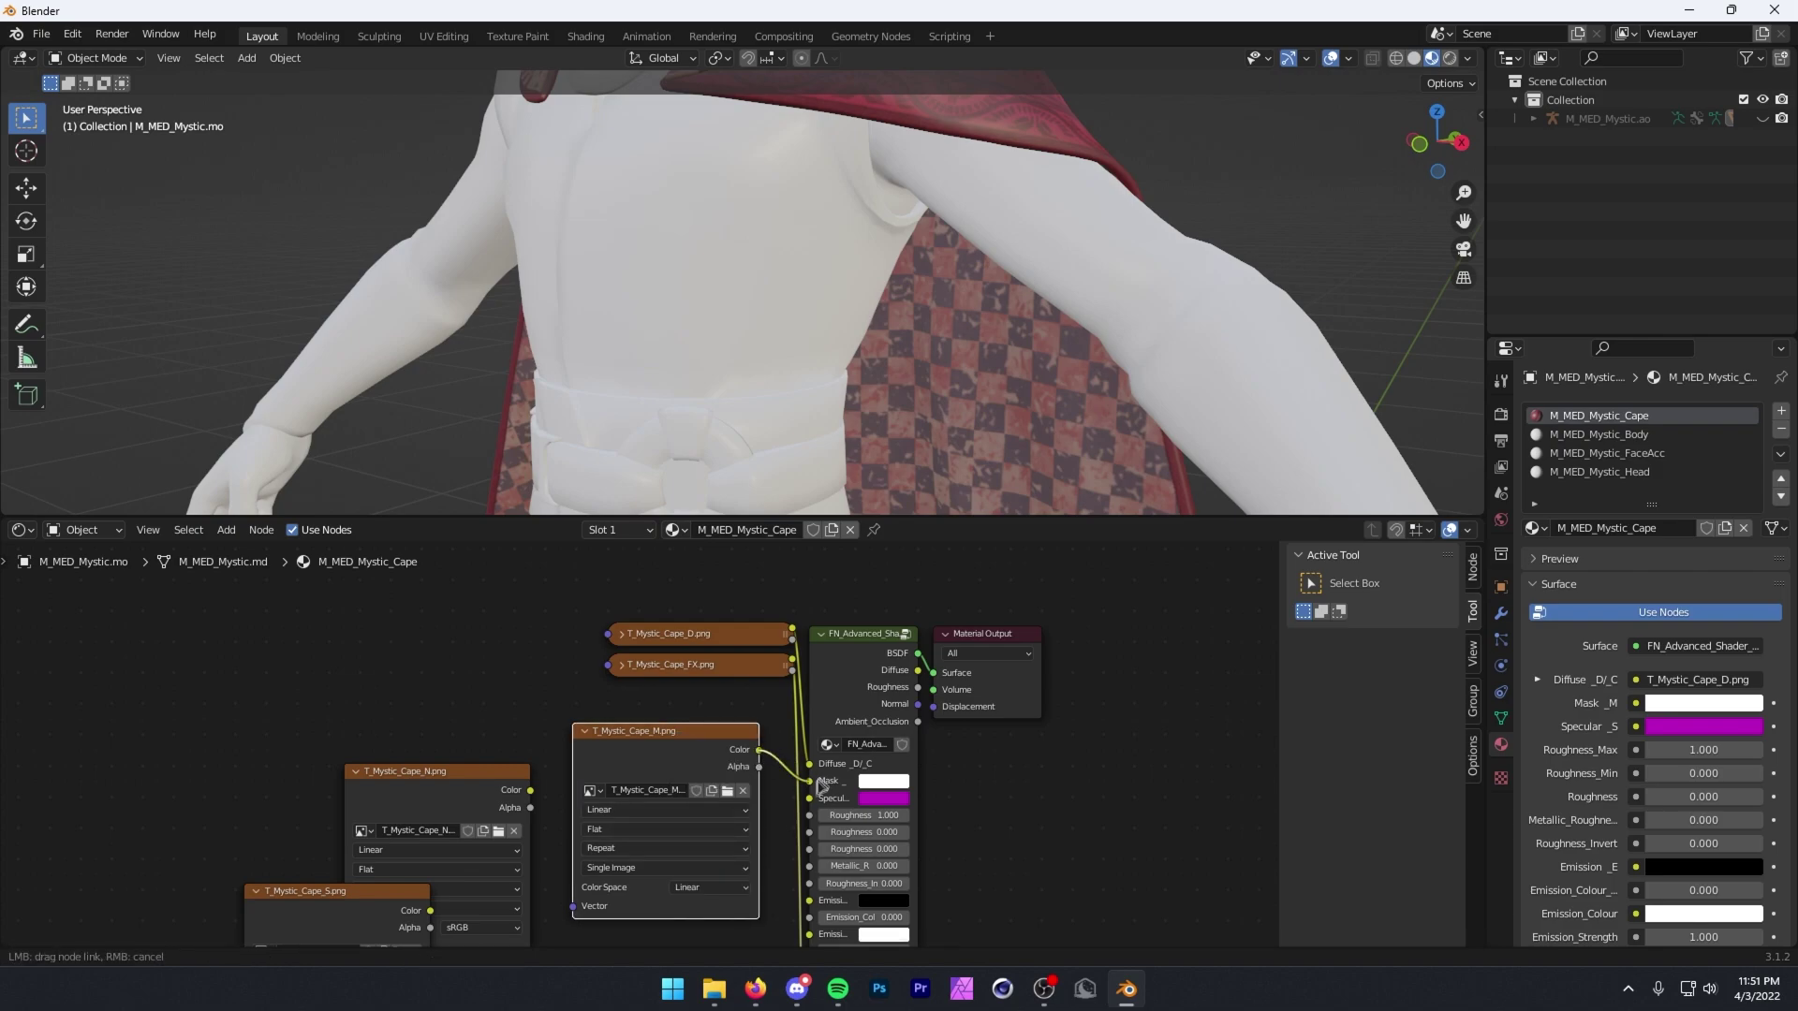
drag(821, 787, 813, 782)
drag(580, 735, 616, 701)
key(h)
Place the T_Mystic_Cape_N and T_Mystic_Cape_S nodes side by side and set both colour spaces to Non-Color.
drag(440, 772, 483, 656)
drag(337, 891, 253, 652)
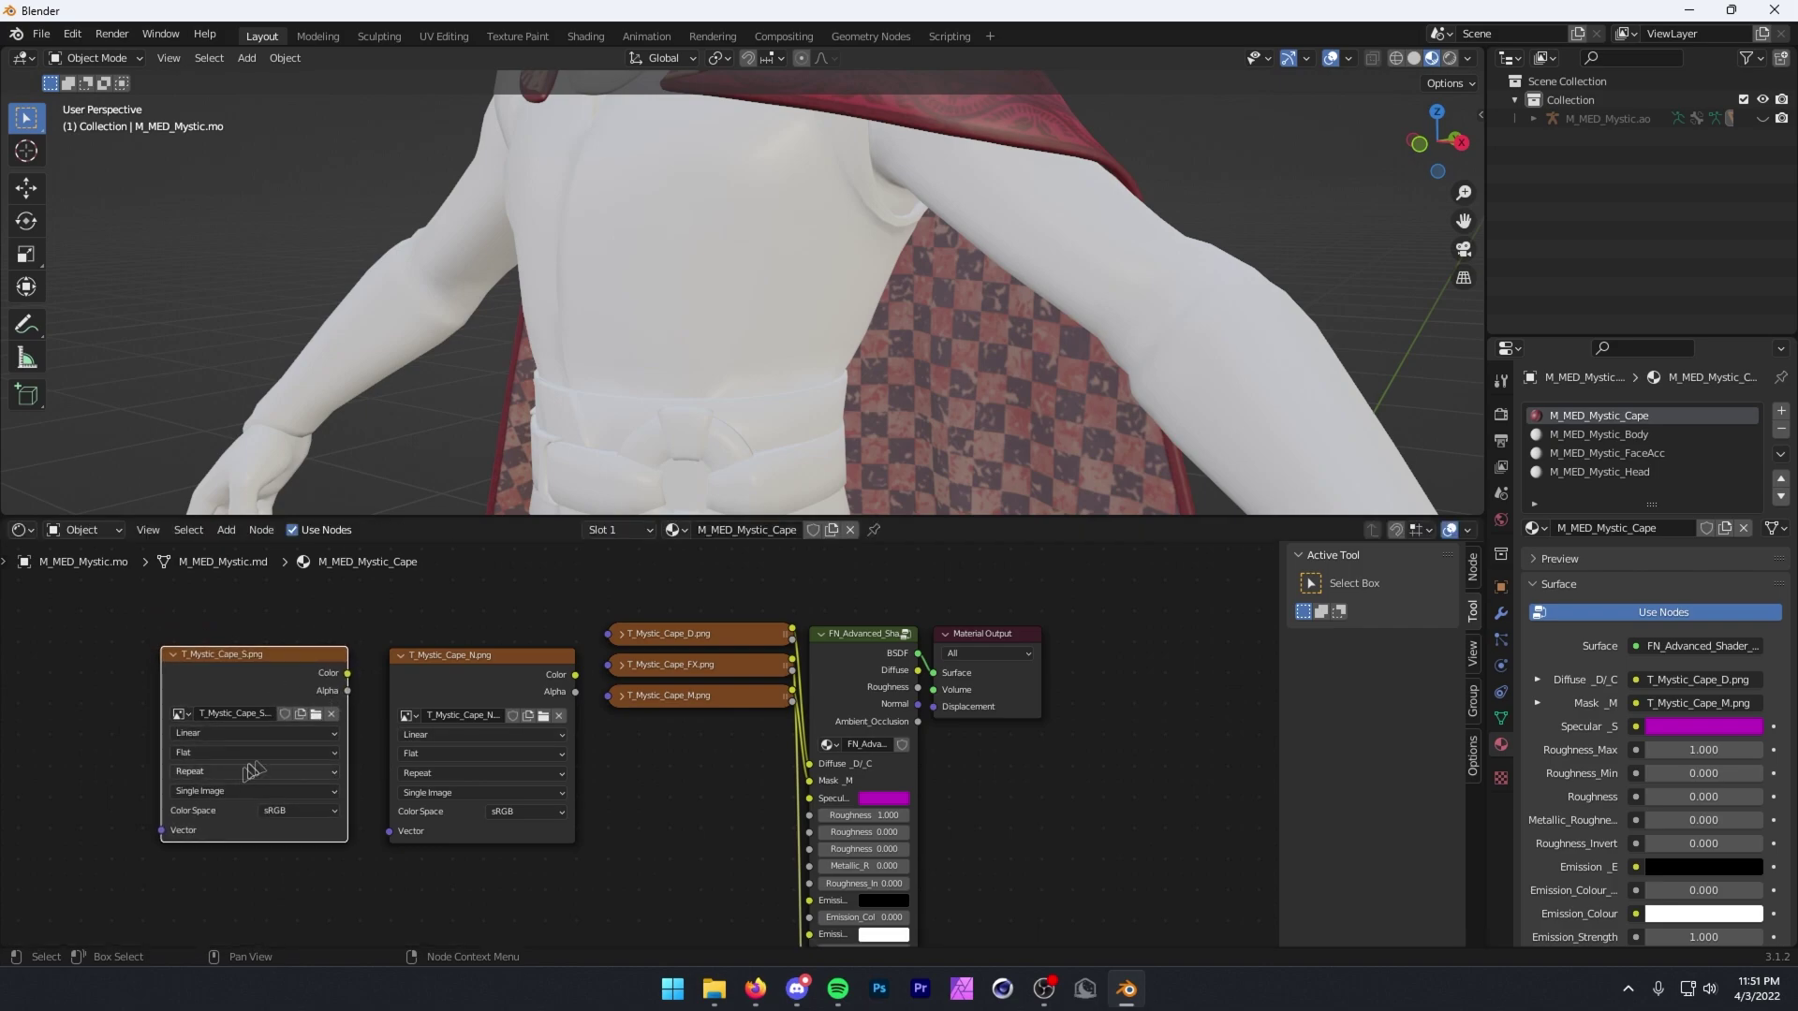
click(548, 812)
click(521, 763)
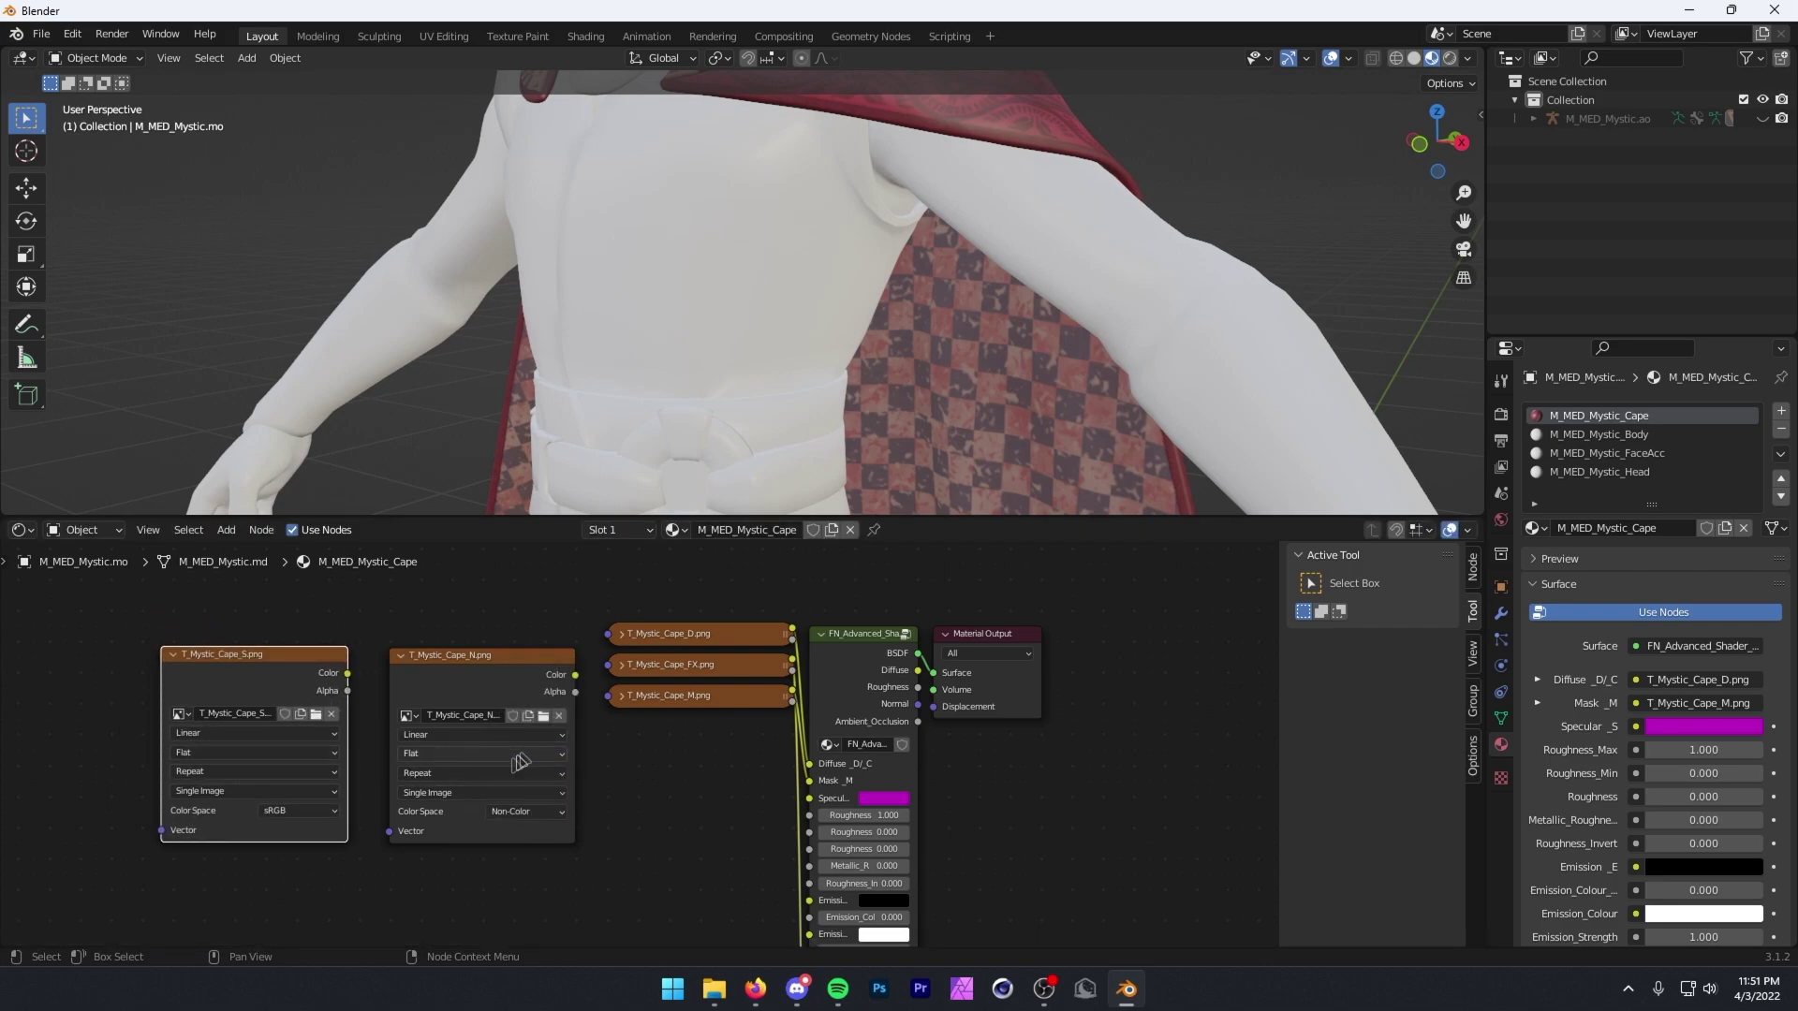
click(322, 812)
click(356, 747)
Link T_Mystic_Cape_N to Normal _N and T_Mystic_Cape_S to Specular _S, and collapse both nodes beneath the other cape textures.
middle_drag(630, 835, 617, 804)
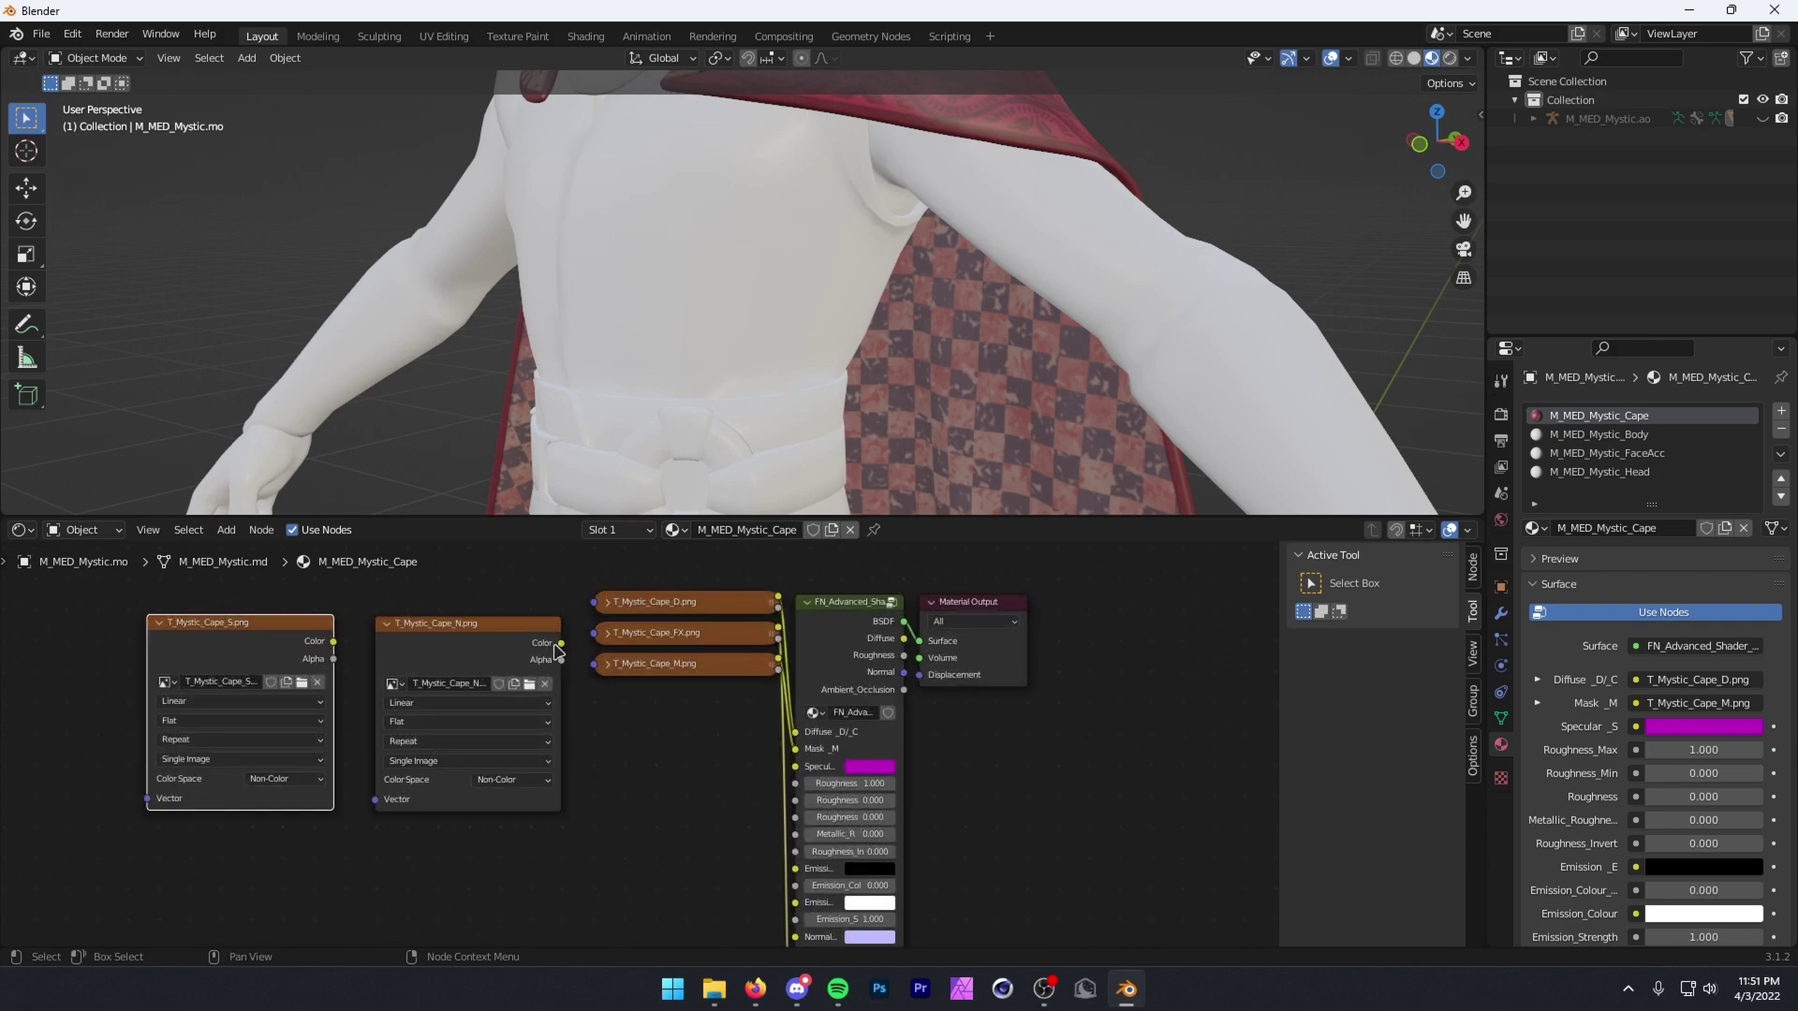
mouse_move(558, 644)
mouse_down()
mouse_move(654, 734)
mouse_move(783, 931)
mouse_move(793, 889)
mouse_up()
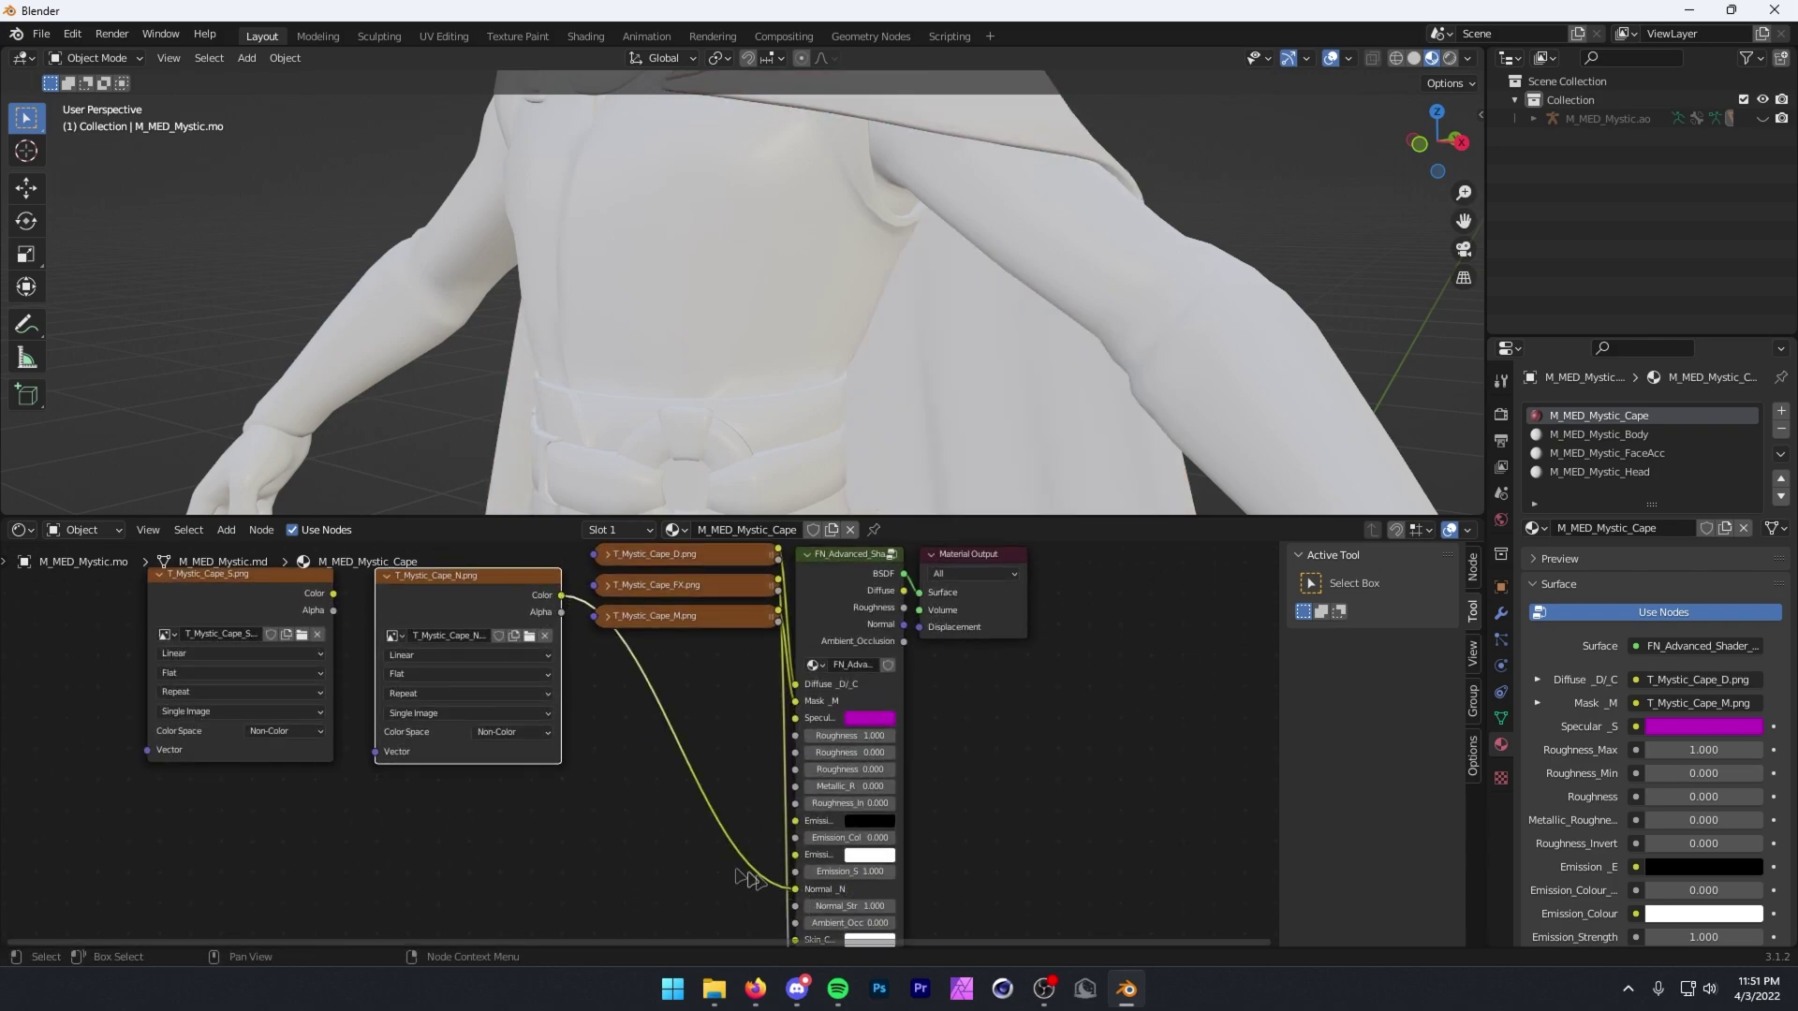
middle_drag(483, 733, 465, 850)
drag(314, 719, 778, 834)
scroll(830, 346, down, 3)
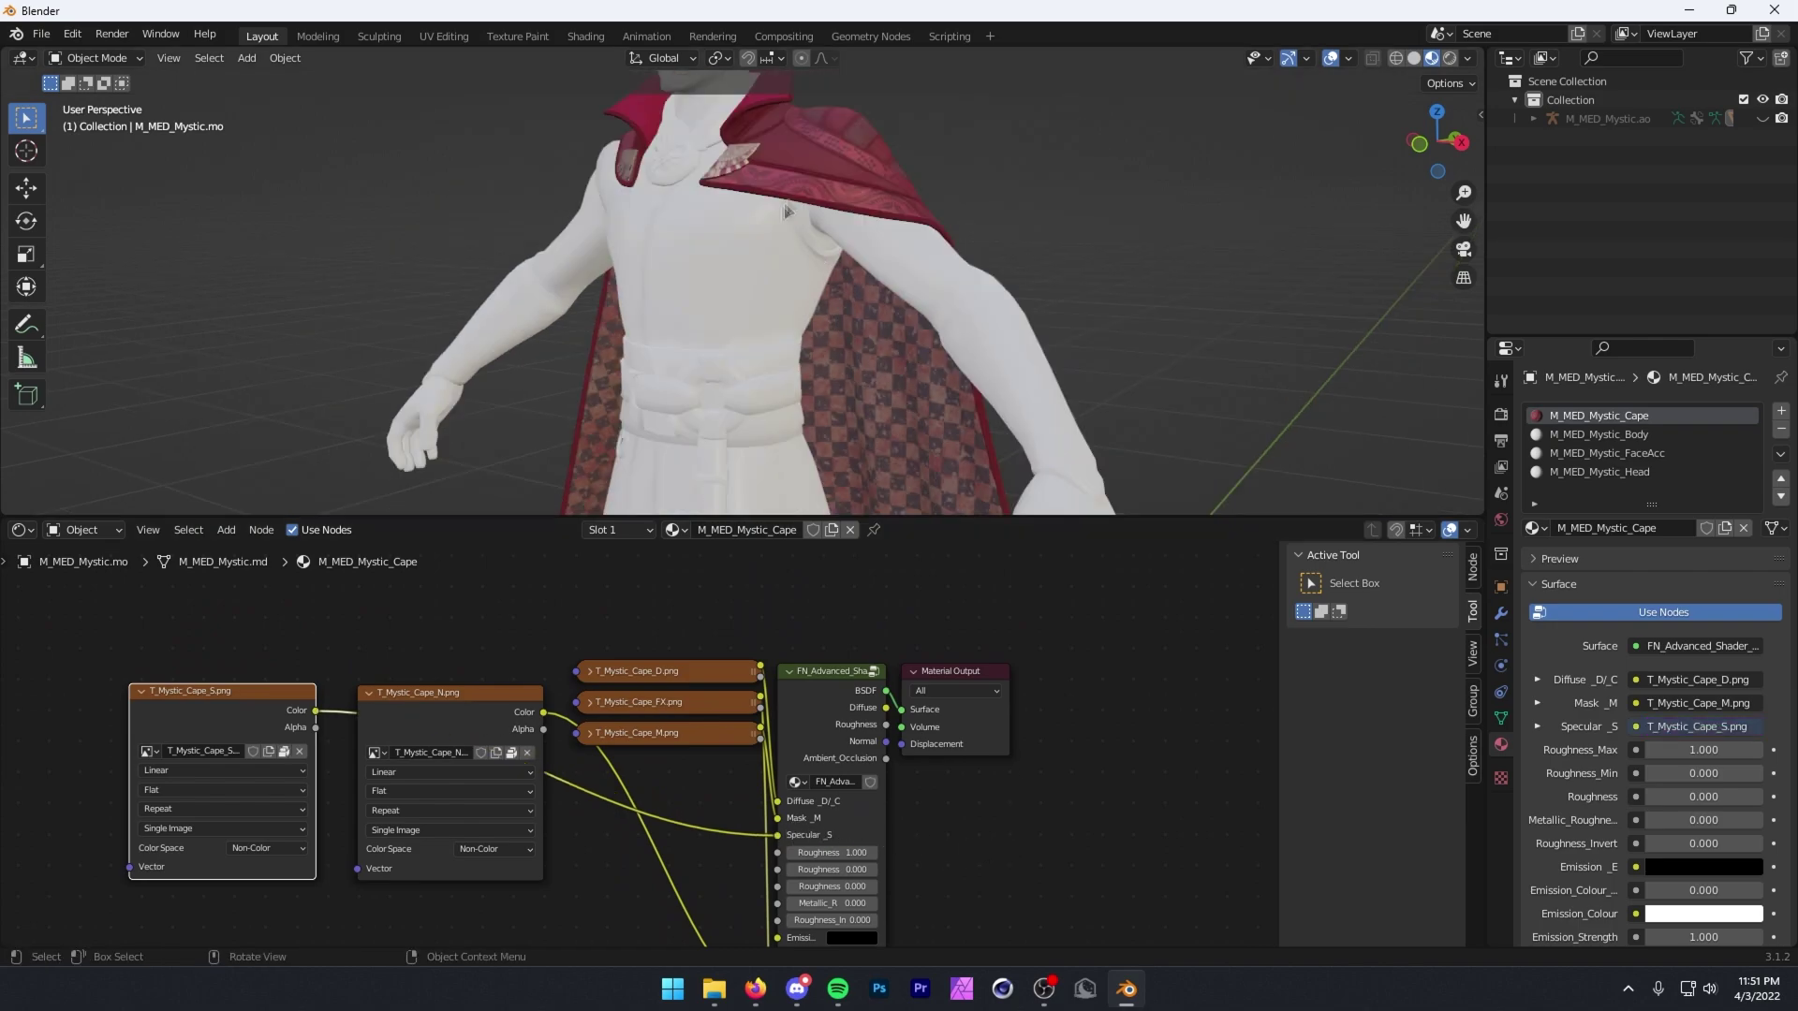
middle_drag(787, 212, 945, 239)
scroll(599, 260, down, 3)
key(ctrl+z)
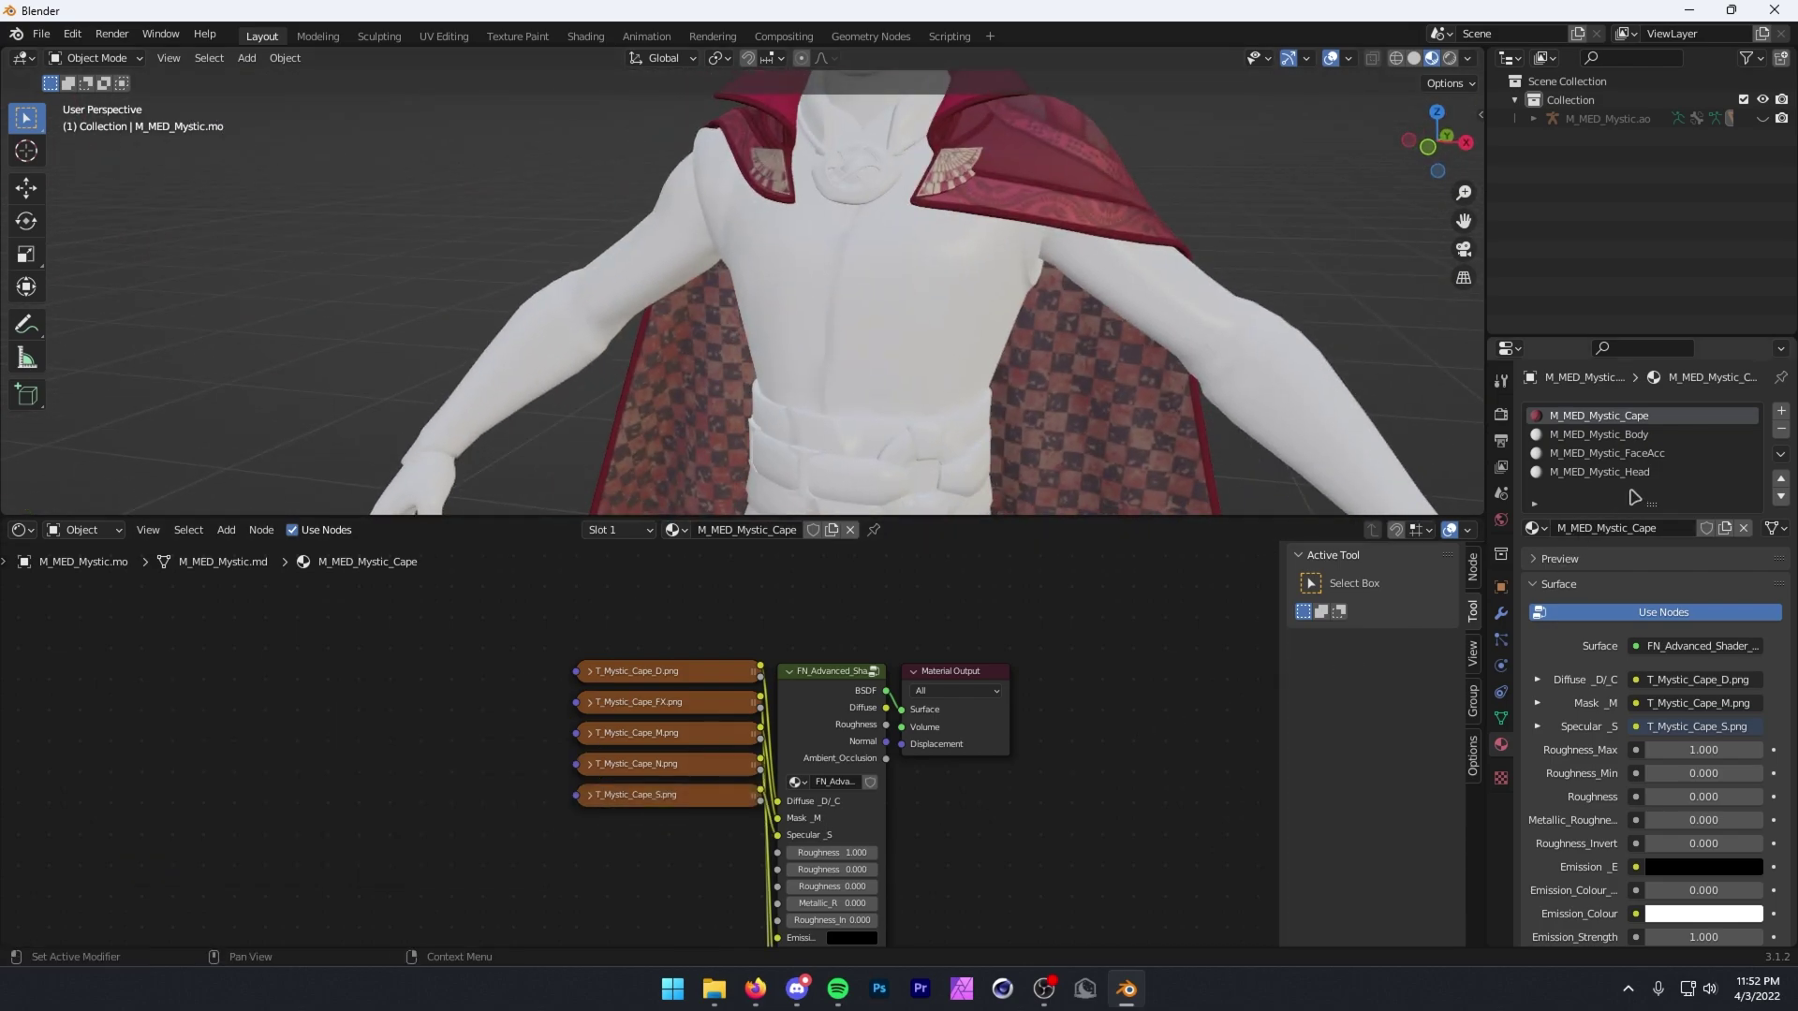
Enable nodes on the M_MED_Mystic_Body material and delete its default shader node.
click(1643, 437)
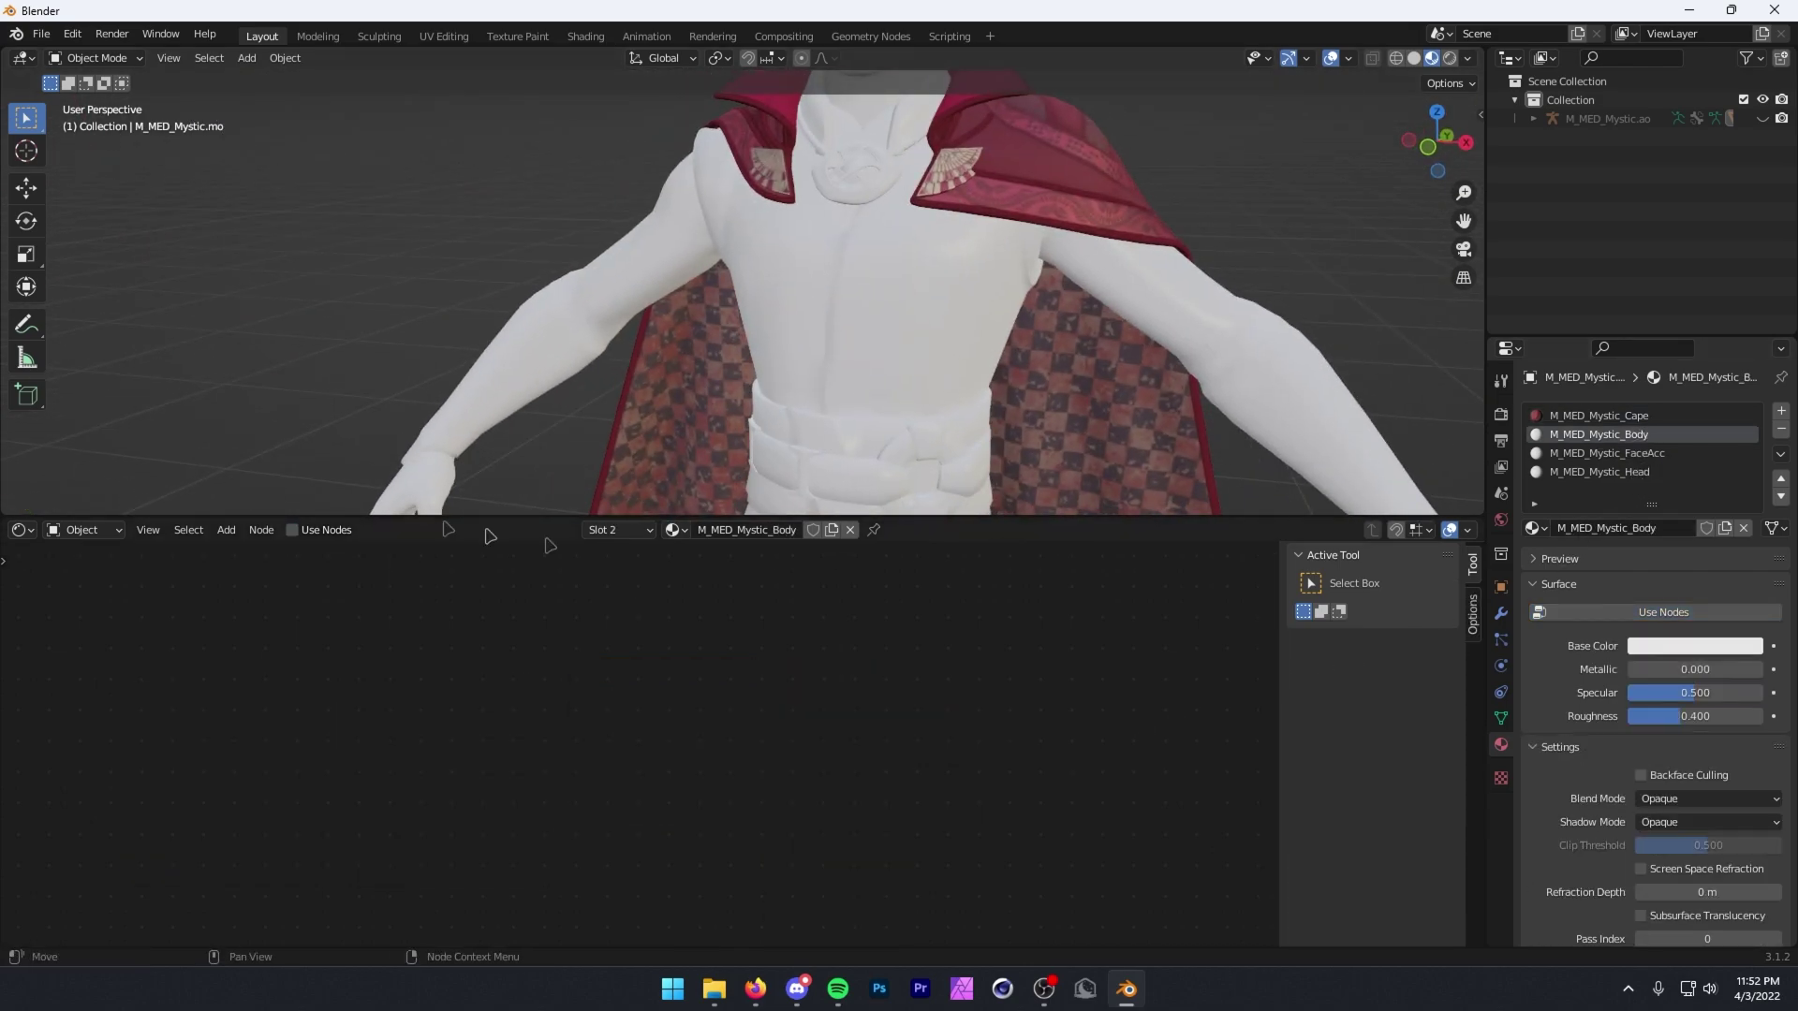
click(292, 530)
click(811, 697)
key(x)
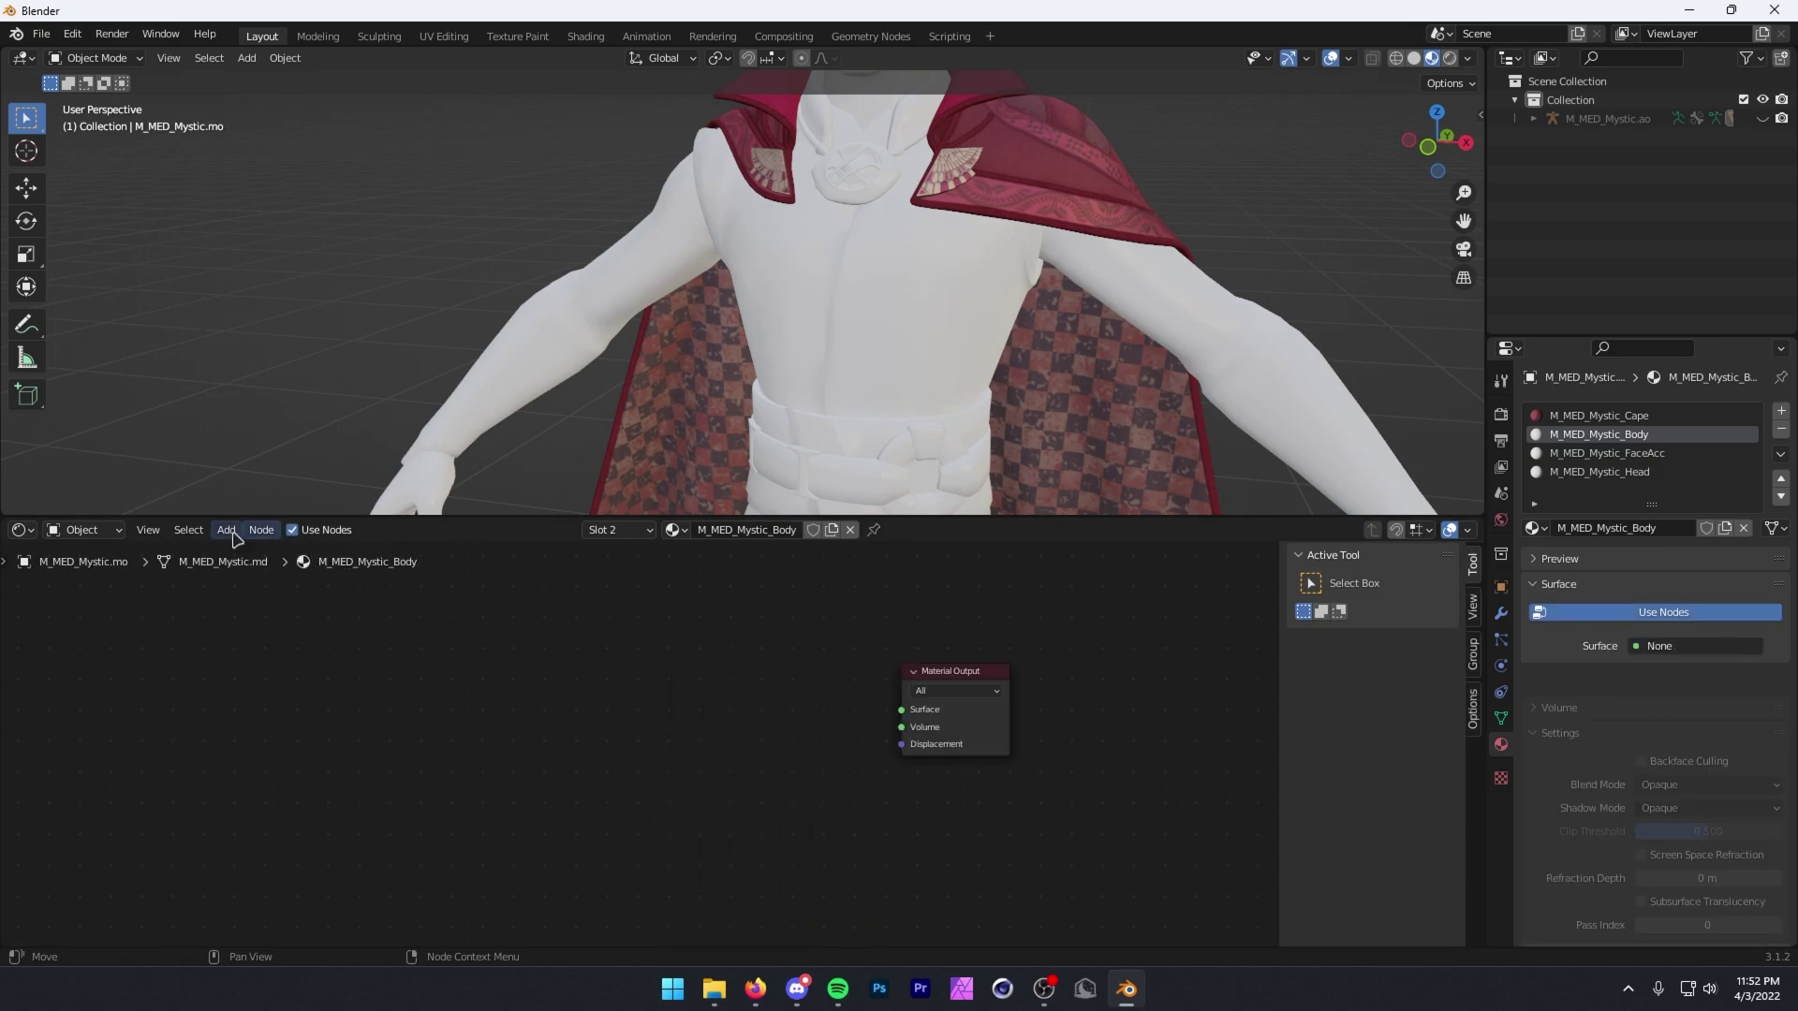
Add the FN_Advanced_Shader_1.5 group to the body material and link its BSDF output to the Material Output's Surface.
click(226, 530)
click(258, 553)
text(fn)
key(Return)
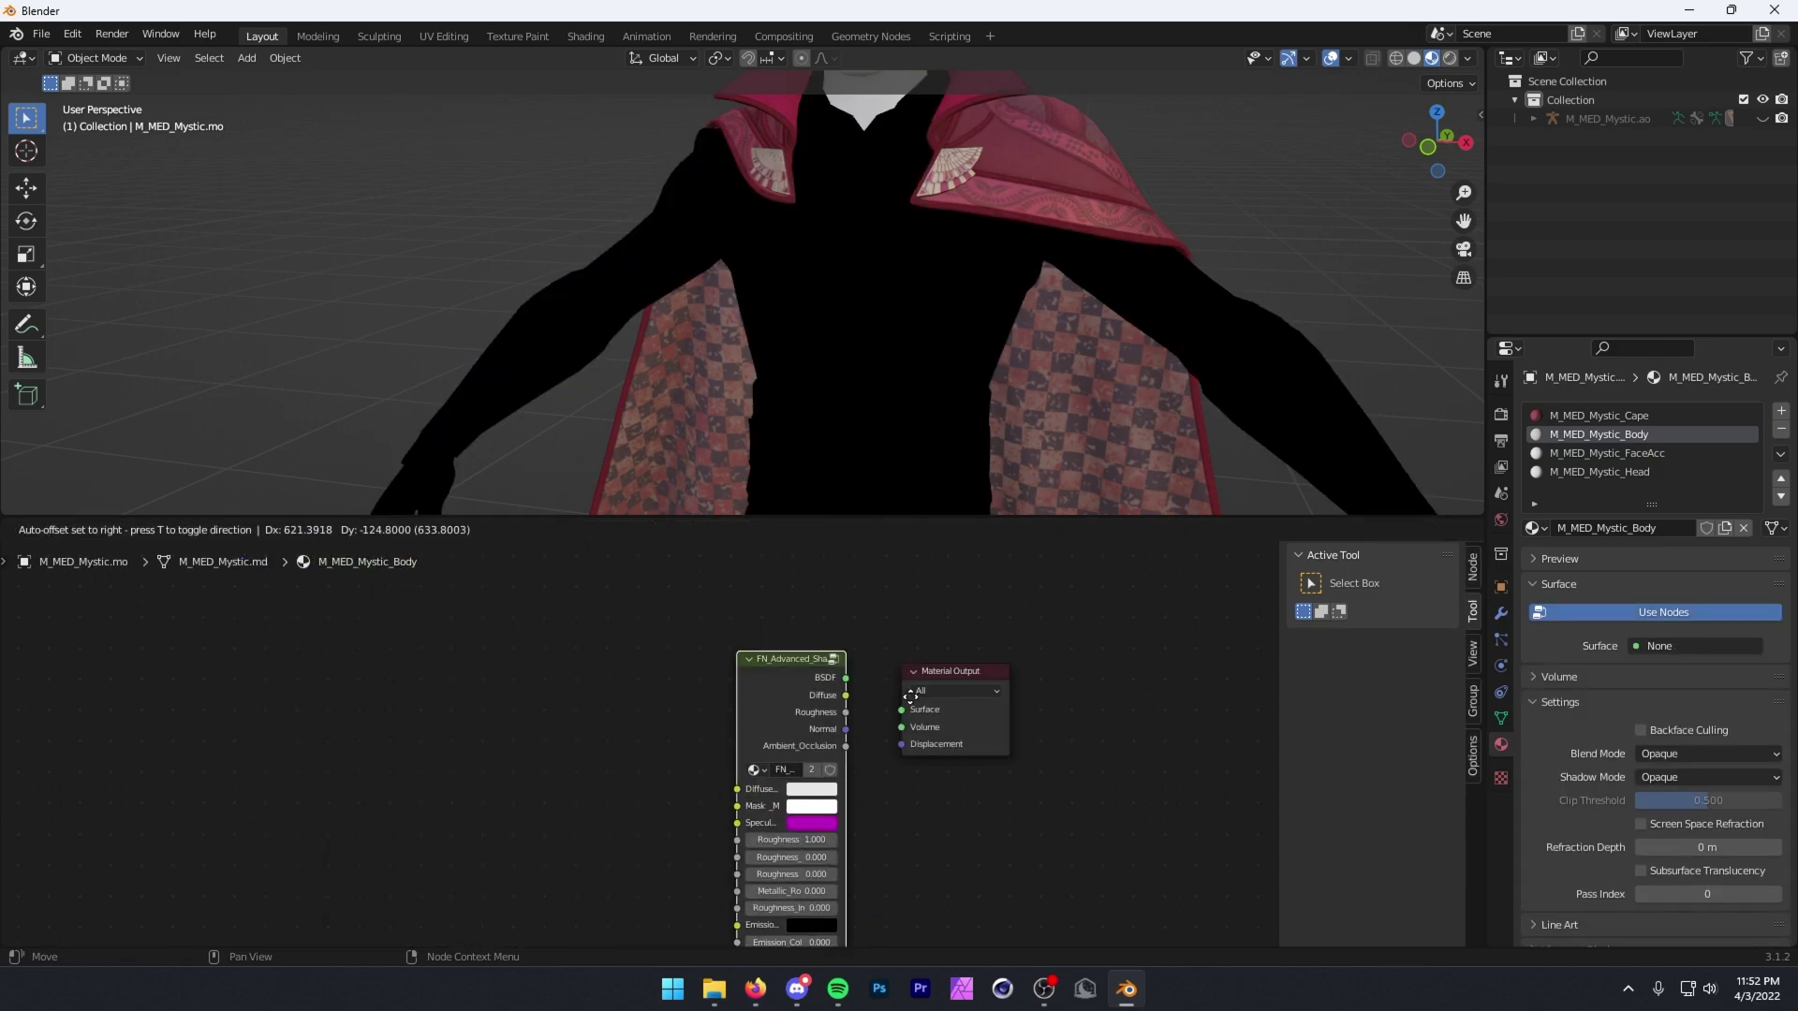
click(955, 709)
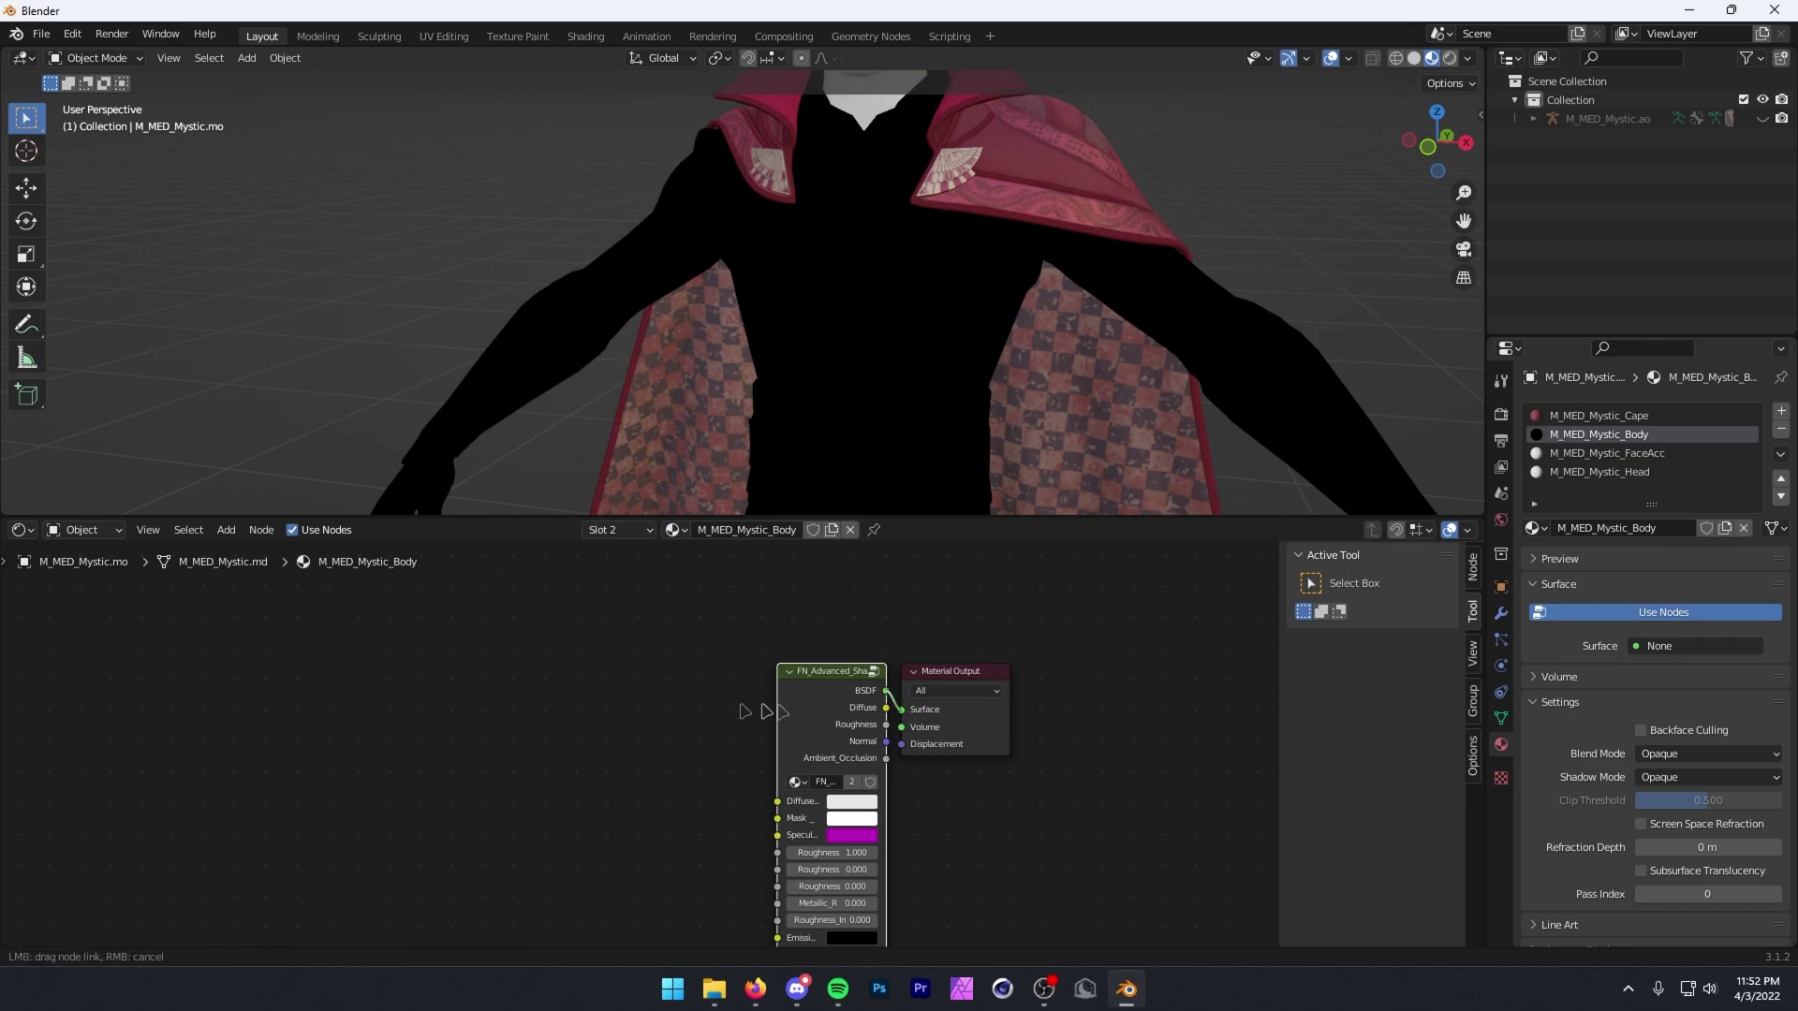
drag(899, 708, 901, 708)
Bring the T_Mystic_Body D, FX, M, N and S textures from the Textures folder into the body material's node tree.
click(712, 991)
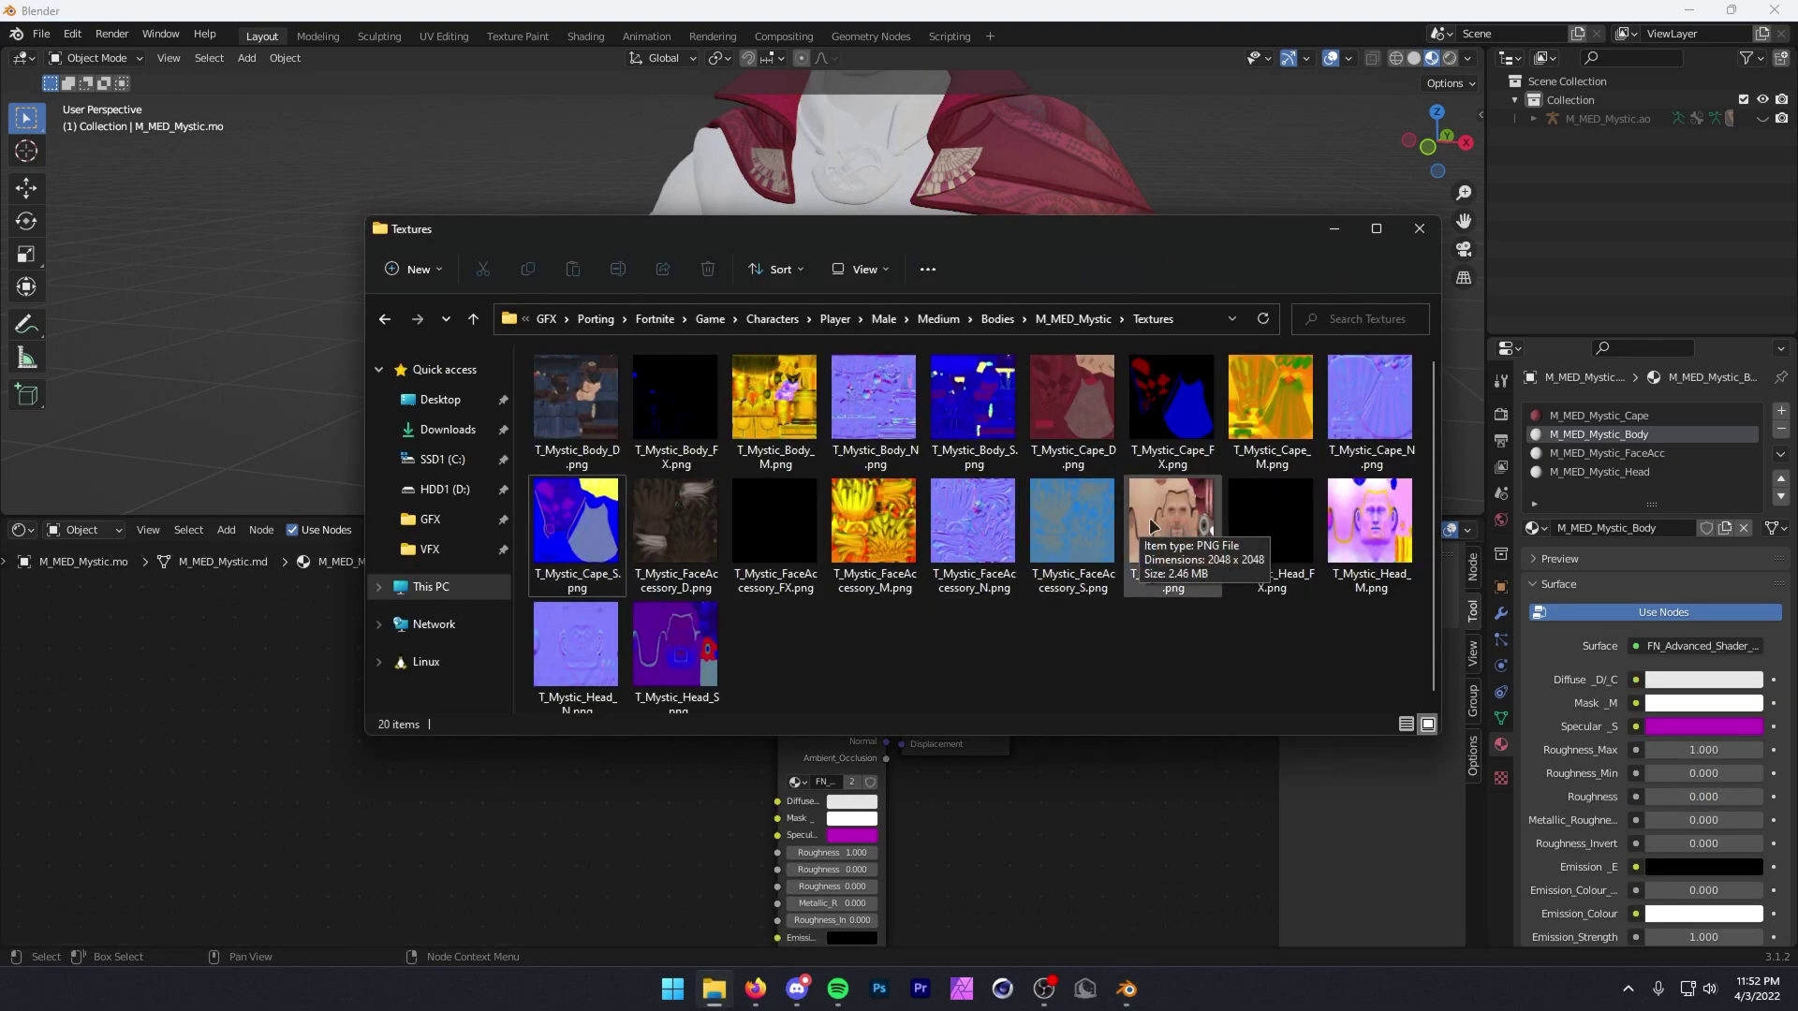
drag(824, 473, 548, 375)
drag(773, 398, 56, 632)
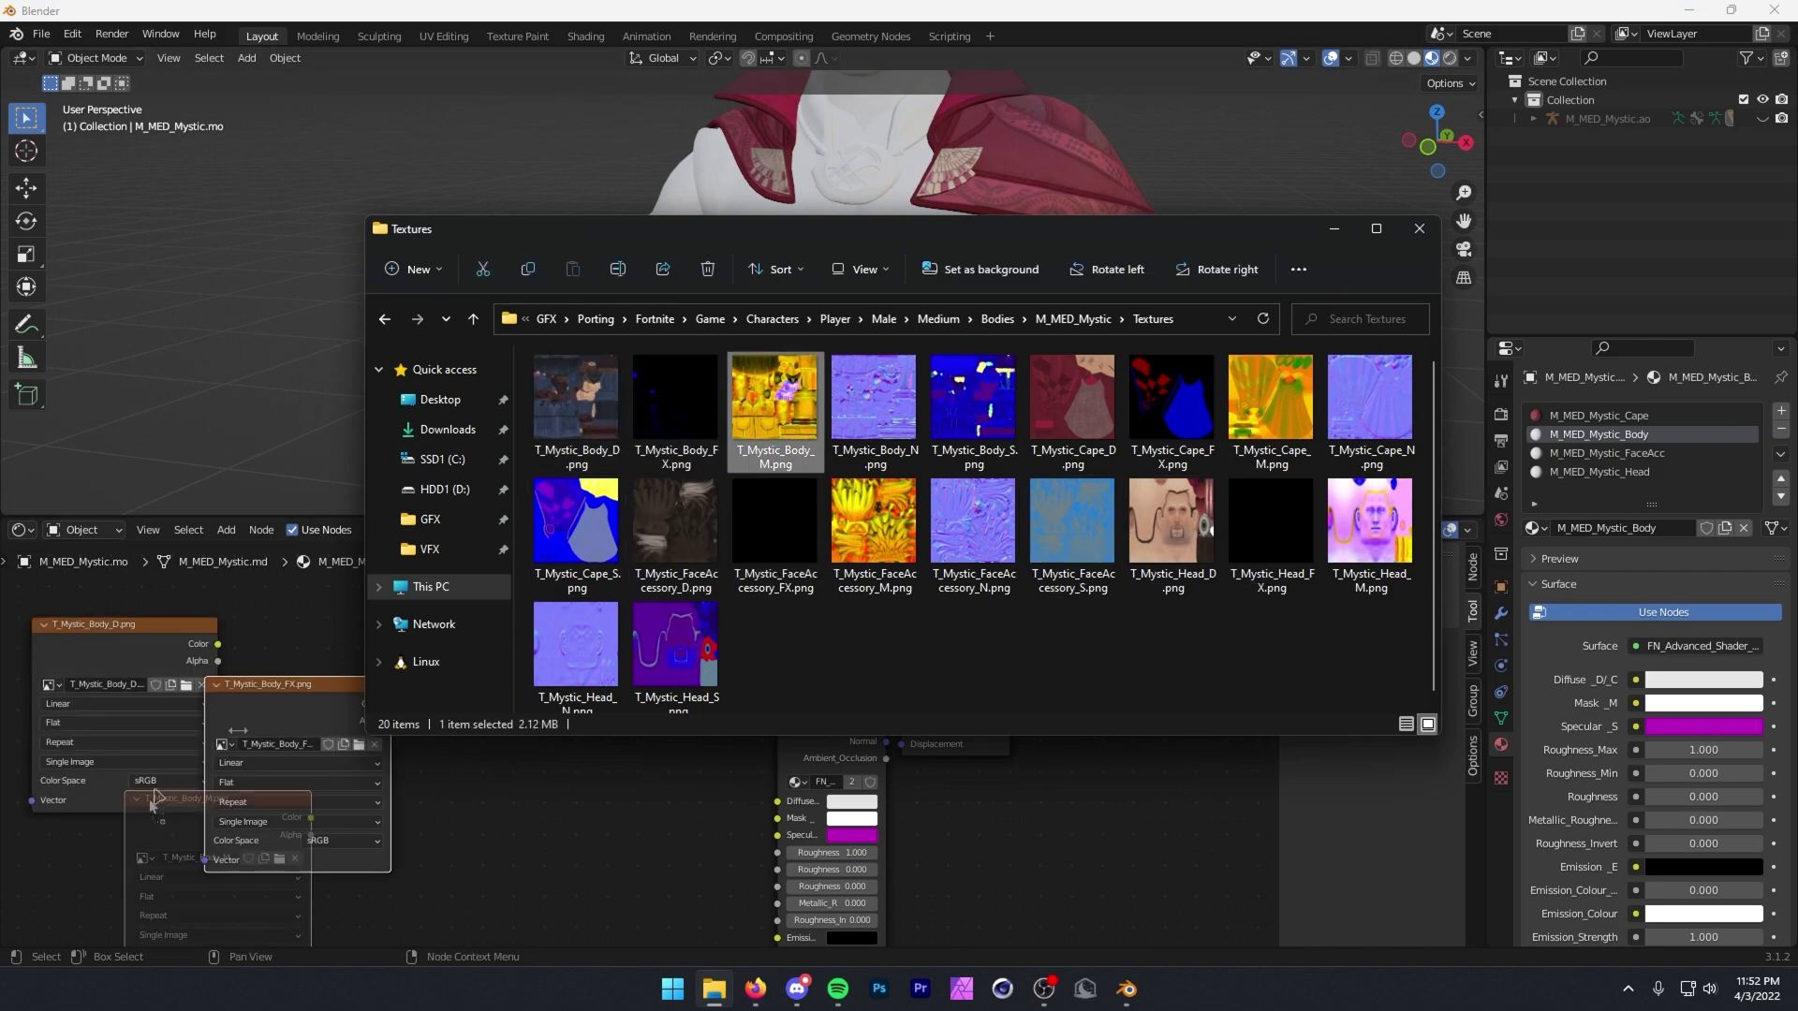
click(876, 403)
drag(913, 417, 637, 656)
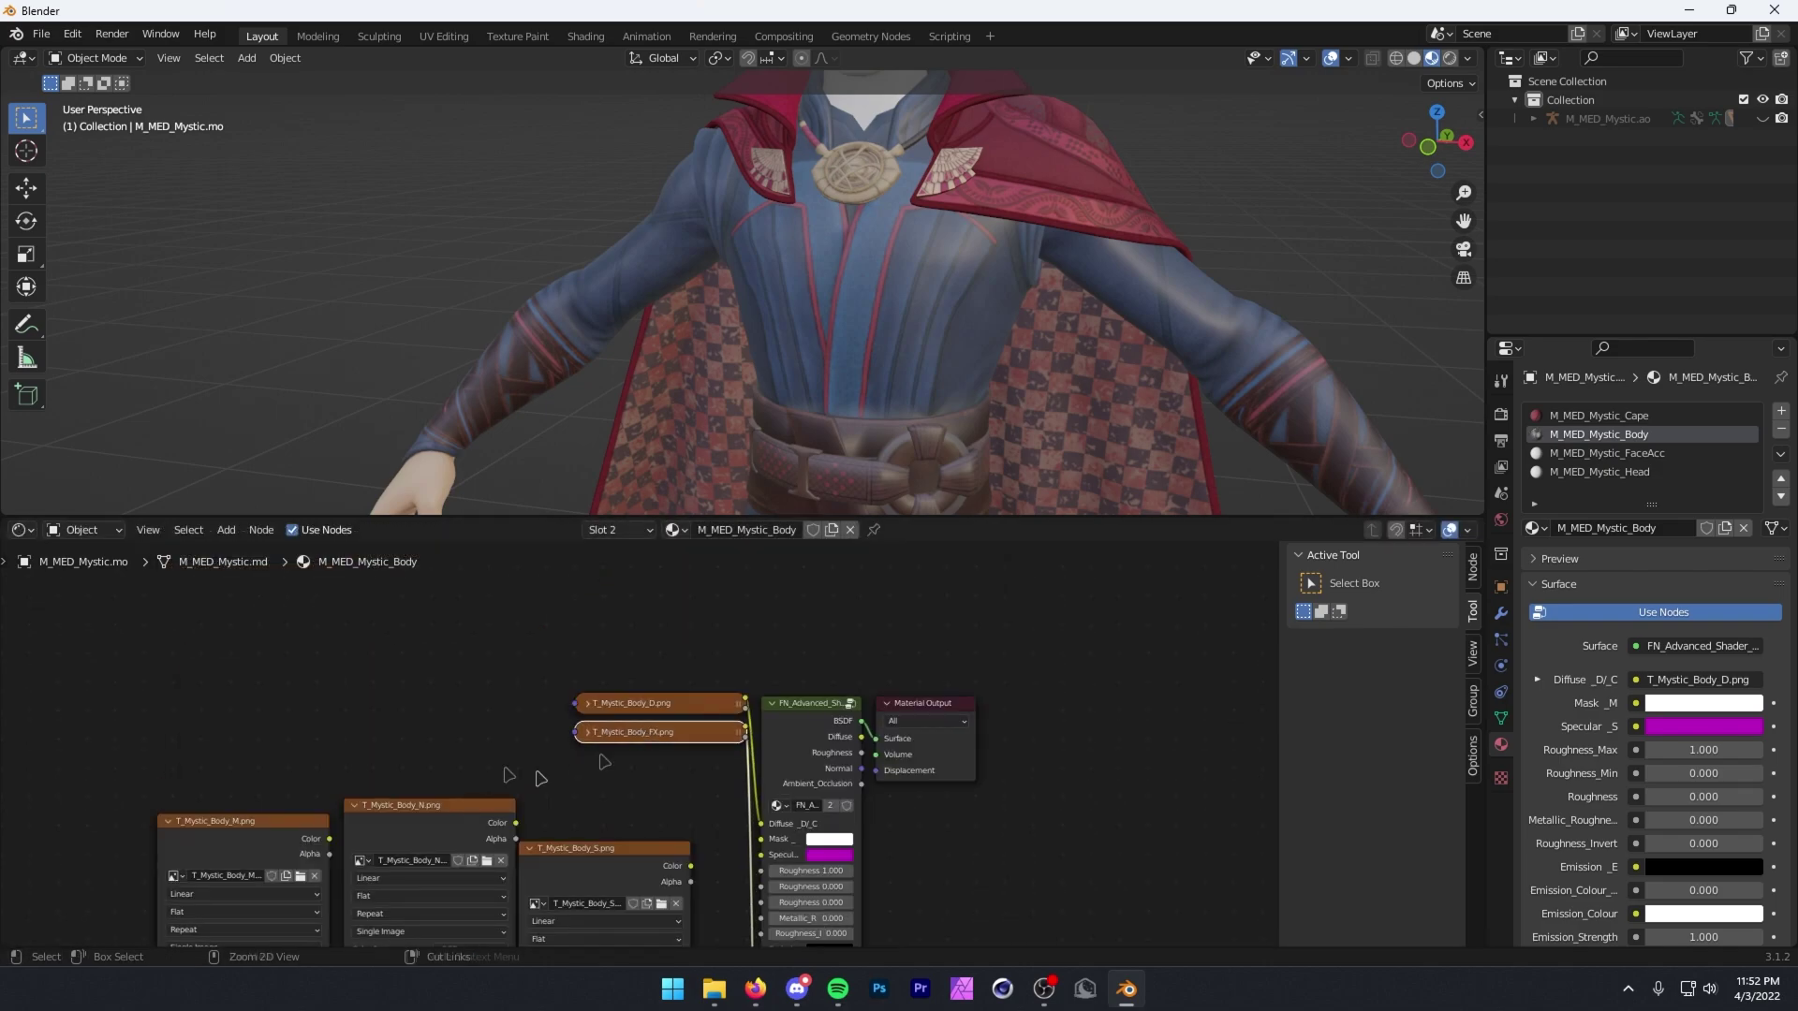
Connect the T_Mystic_Body textures to the shader's matching Diffuse, Mask, Normal and Specular inputs and stack them as collapsed nodes.
click(278, 845)
click(297, 811)
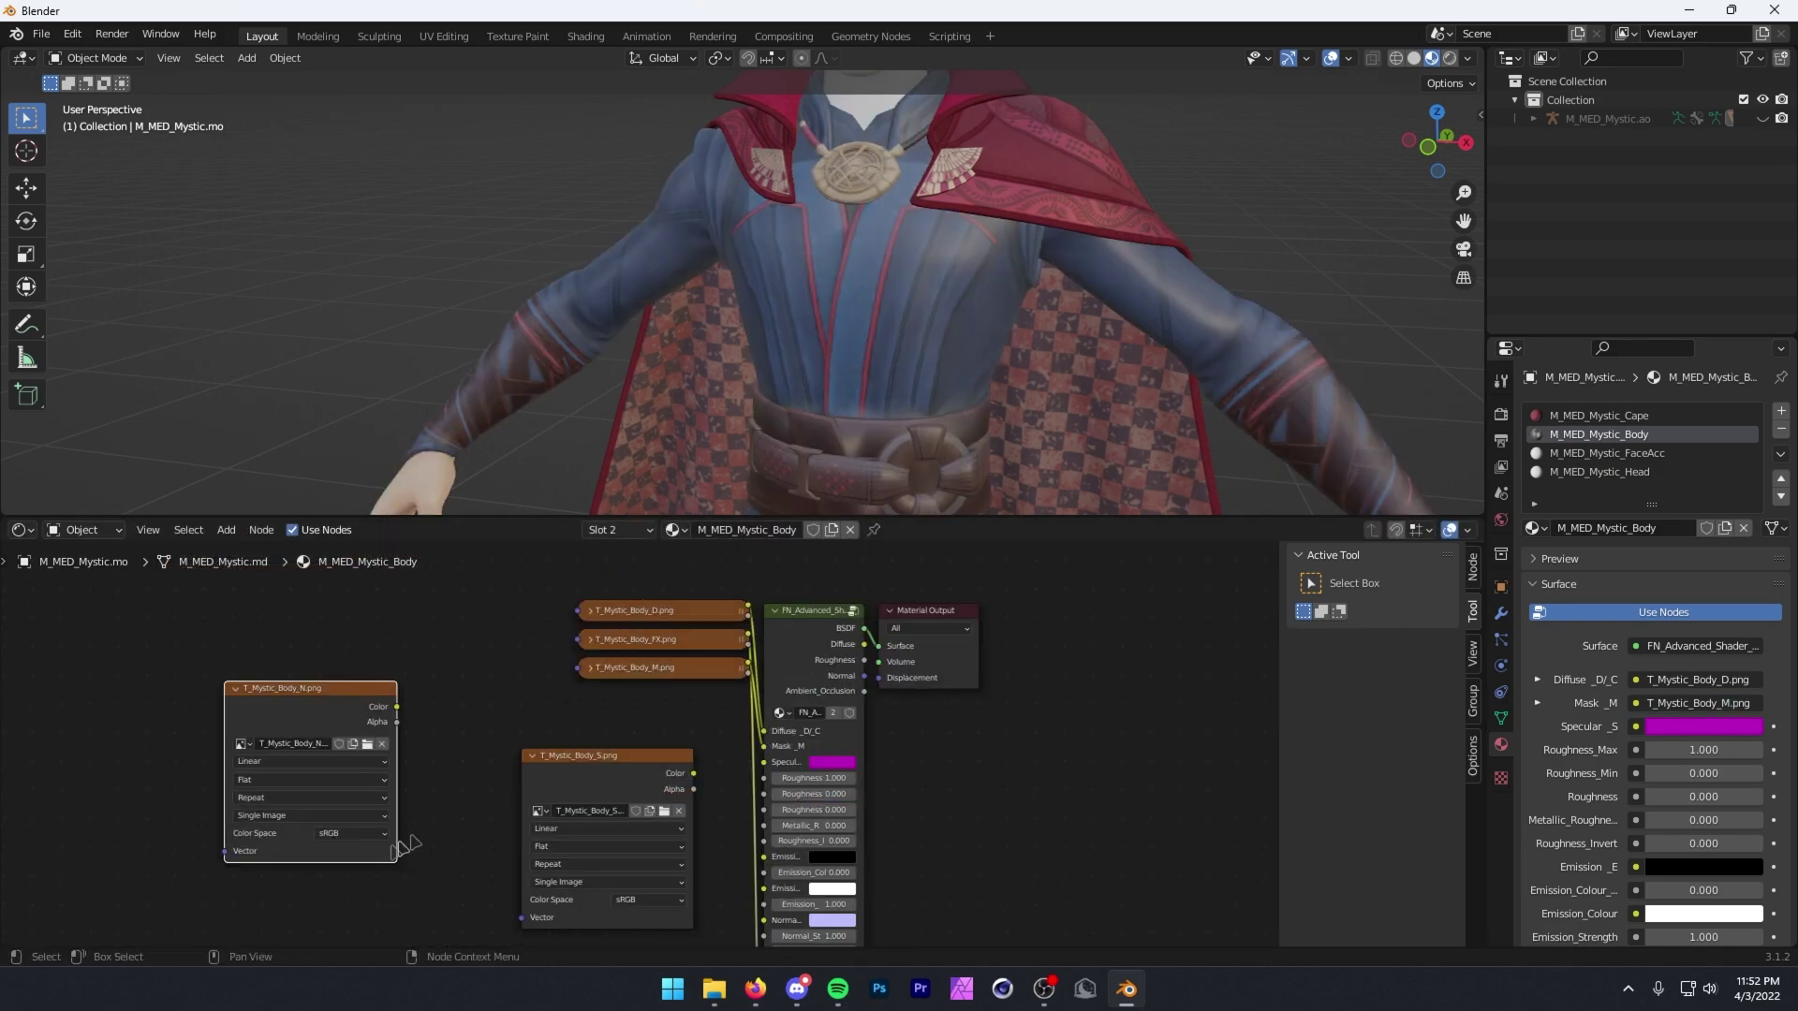
drag(397, 677, 773, 889)
drag(774, 889, 774, 890)
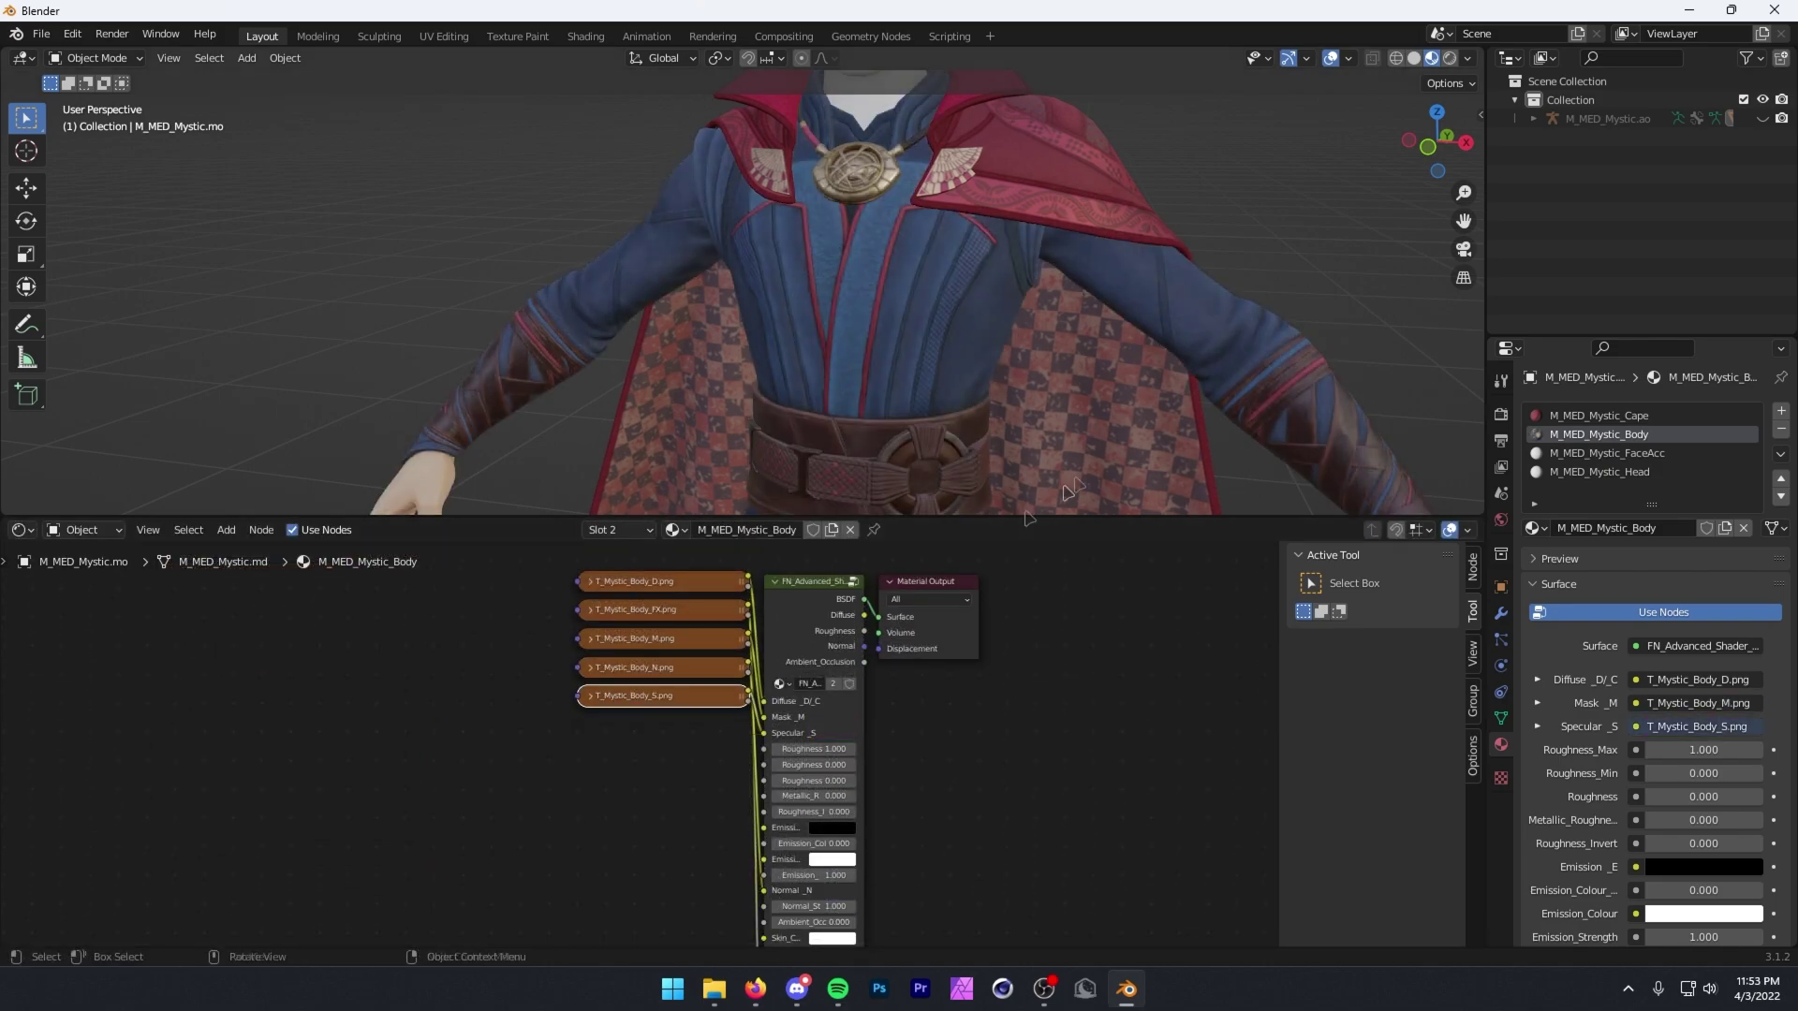
Set the Subsurface value of the body material's shader to 0.020 for the skin on the hands.
middle_drag(1124, 324, 879, 378)
scroll(1103, 427, up, 6)
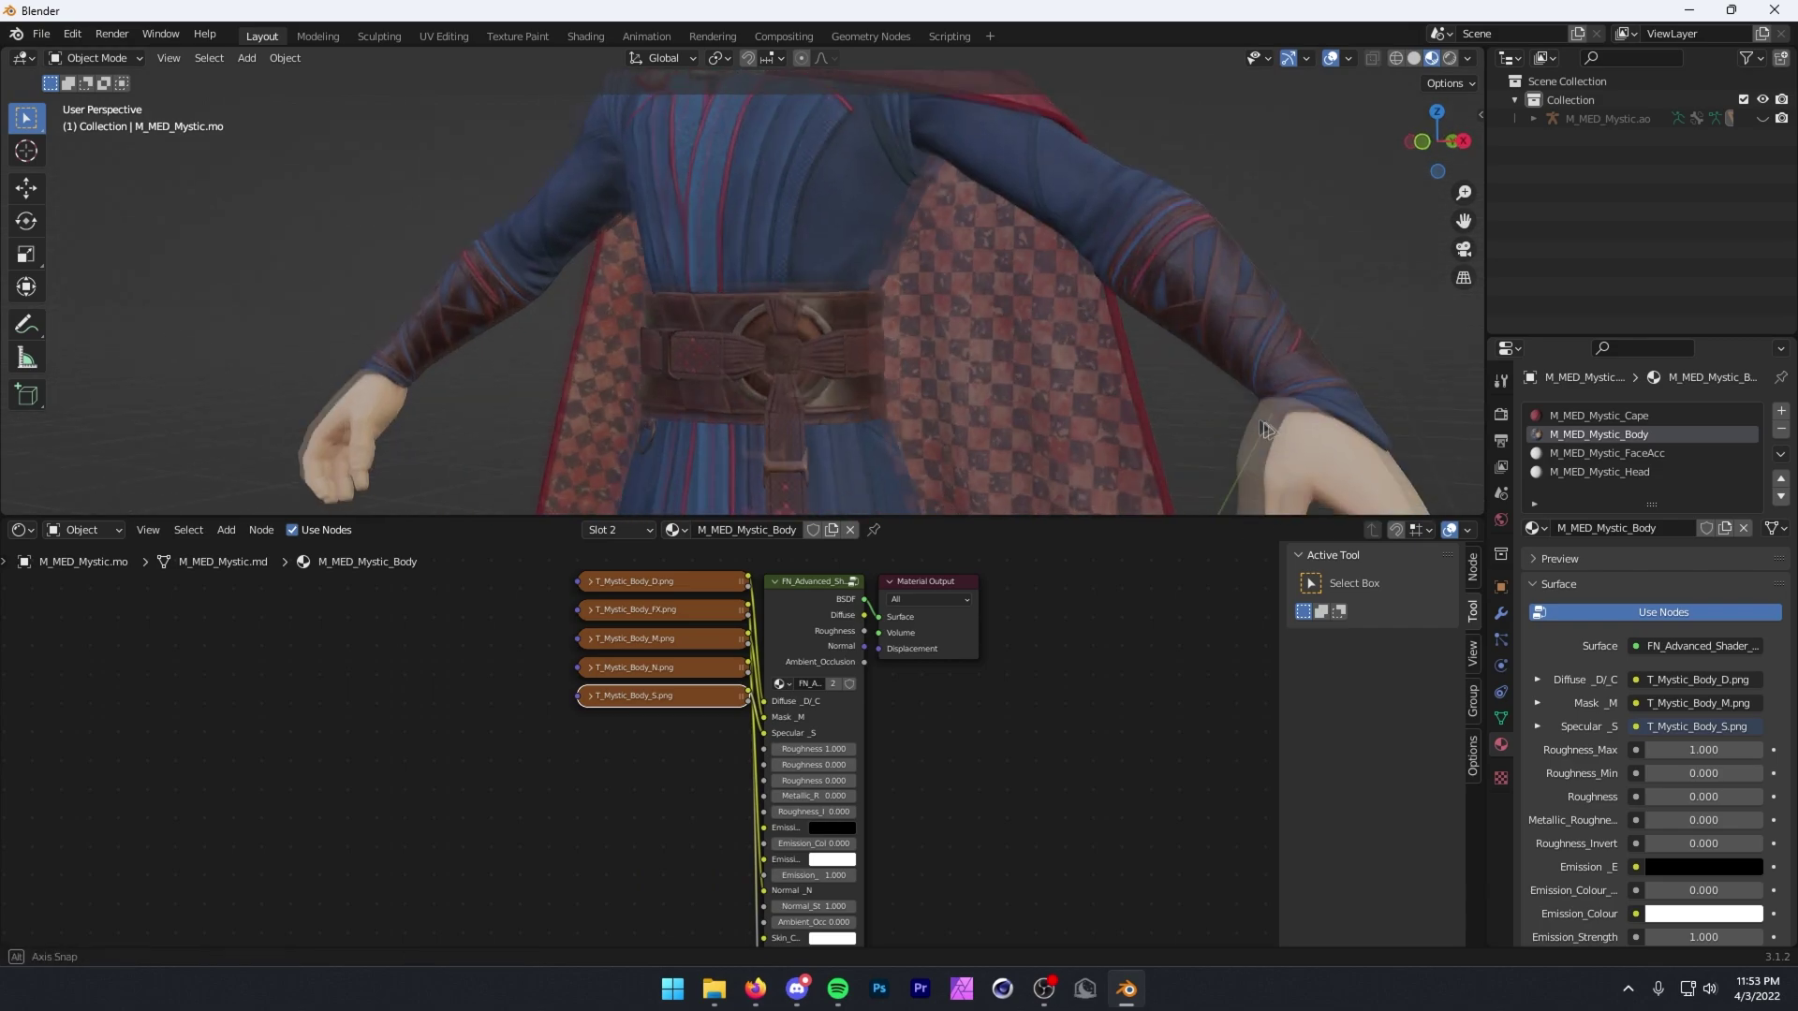
middle_drag(440, 231, 468, 229)
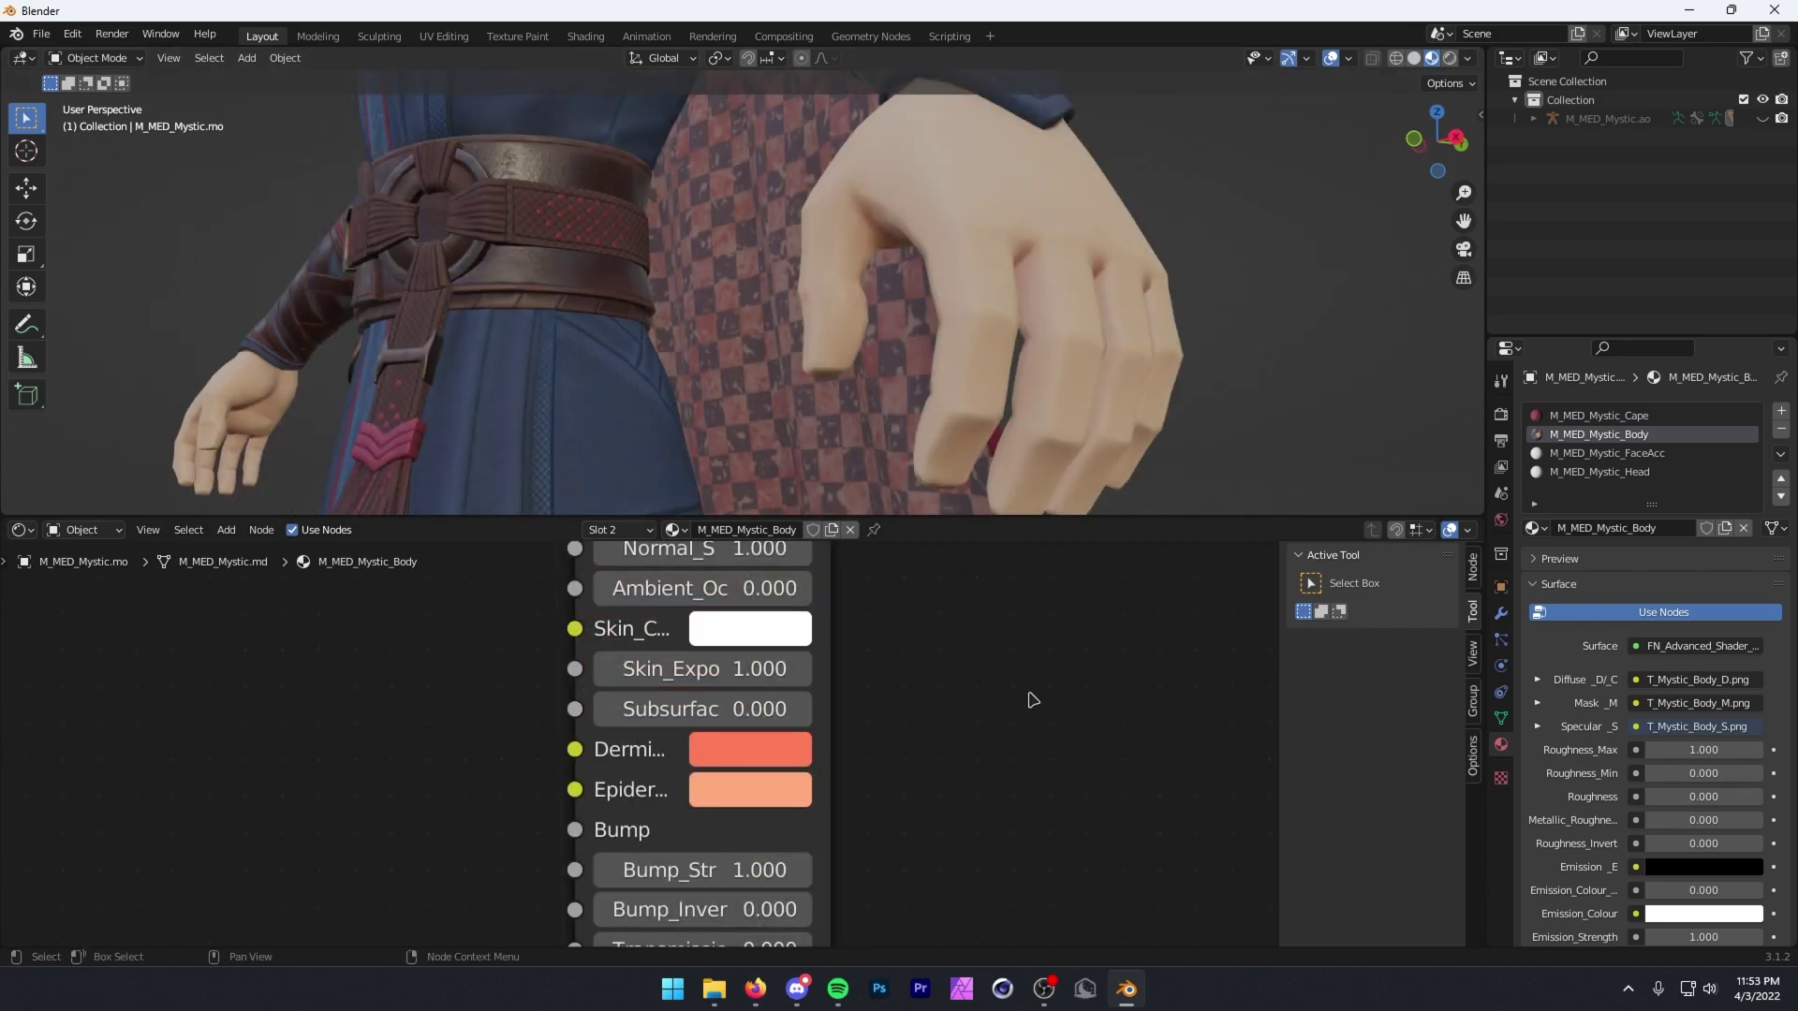
click(740, 710)
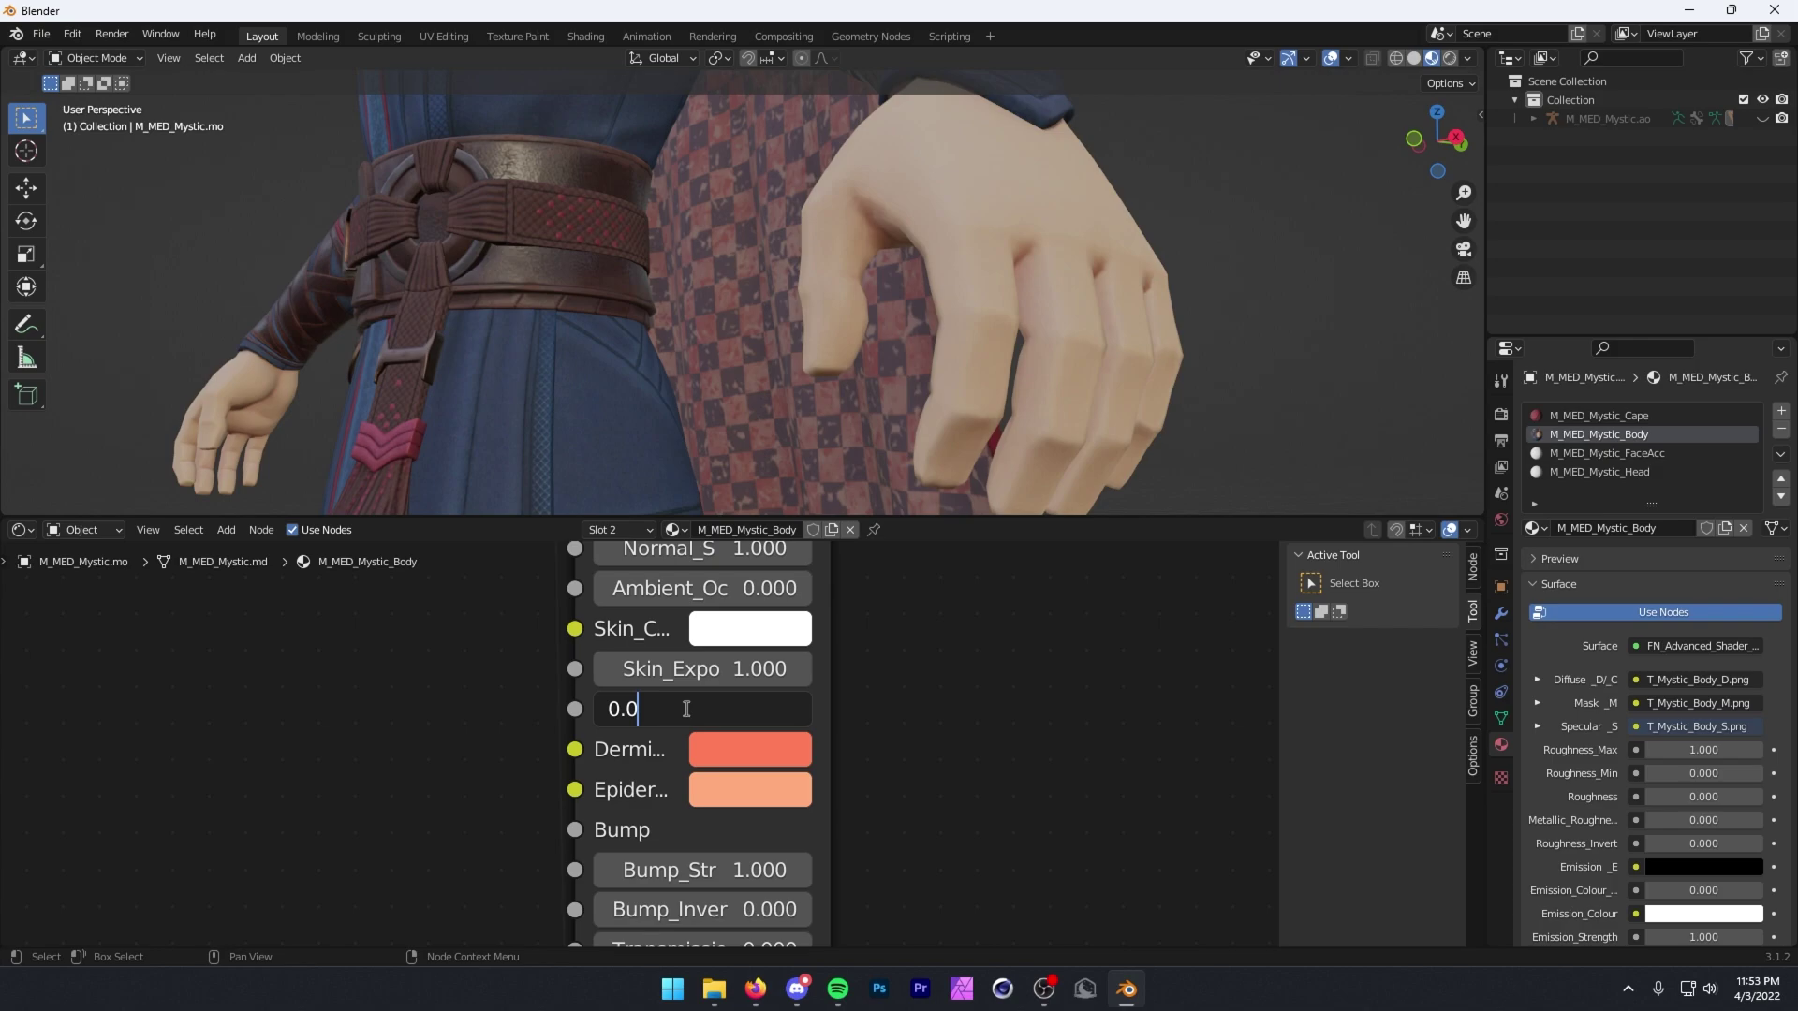
key(Return)
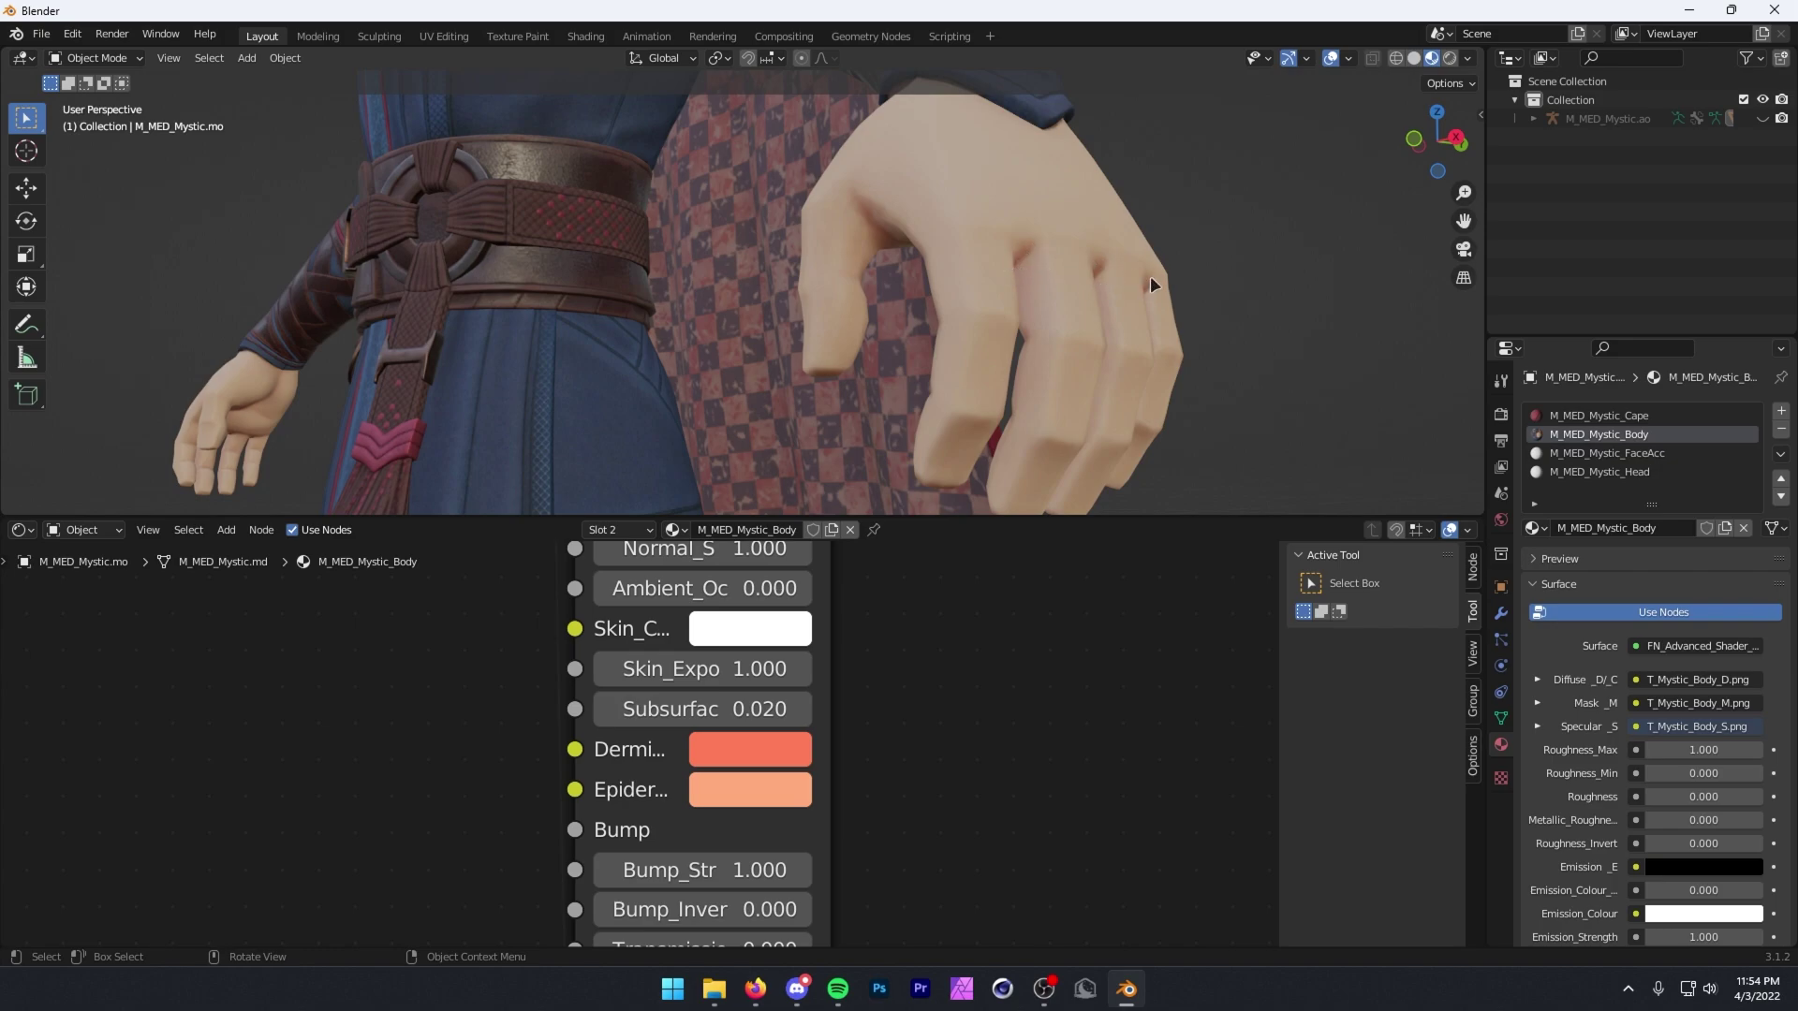
Replace the default shader of the M_MED_Mystic_FaceAcc material with the FN_Advanced_Shader_1.5 group linked to the Material Output.
scroll(880, 298, down, 8)
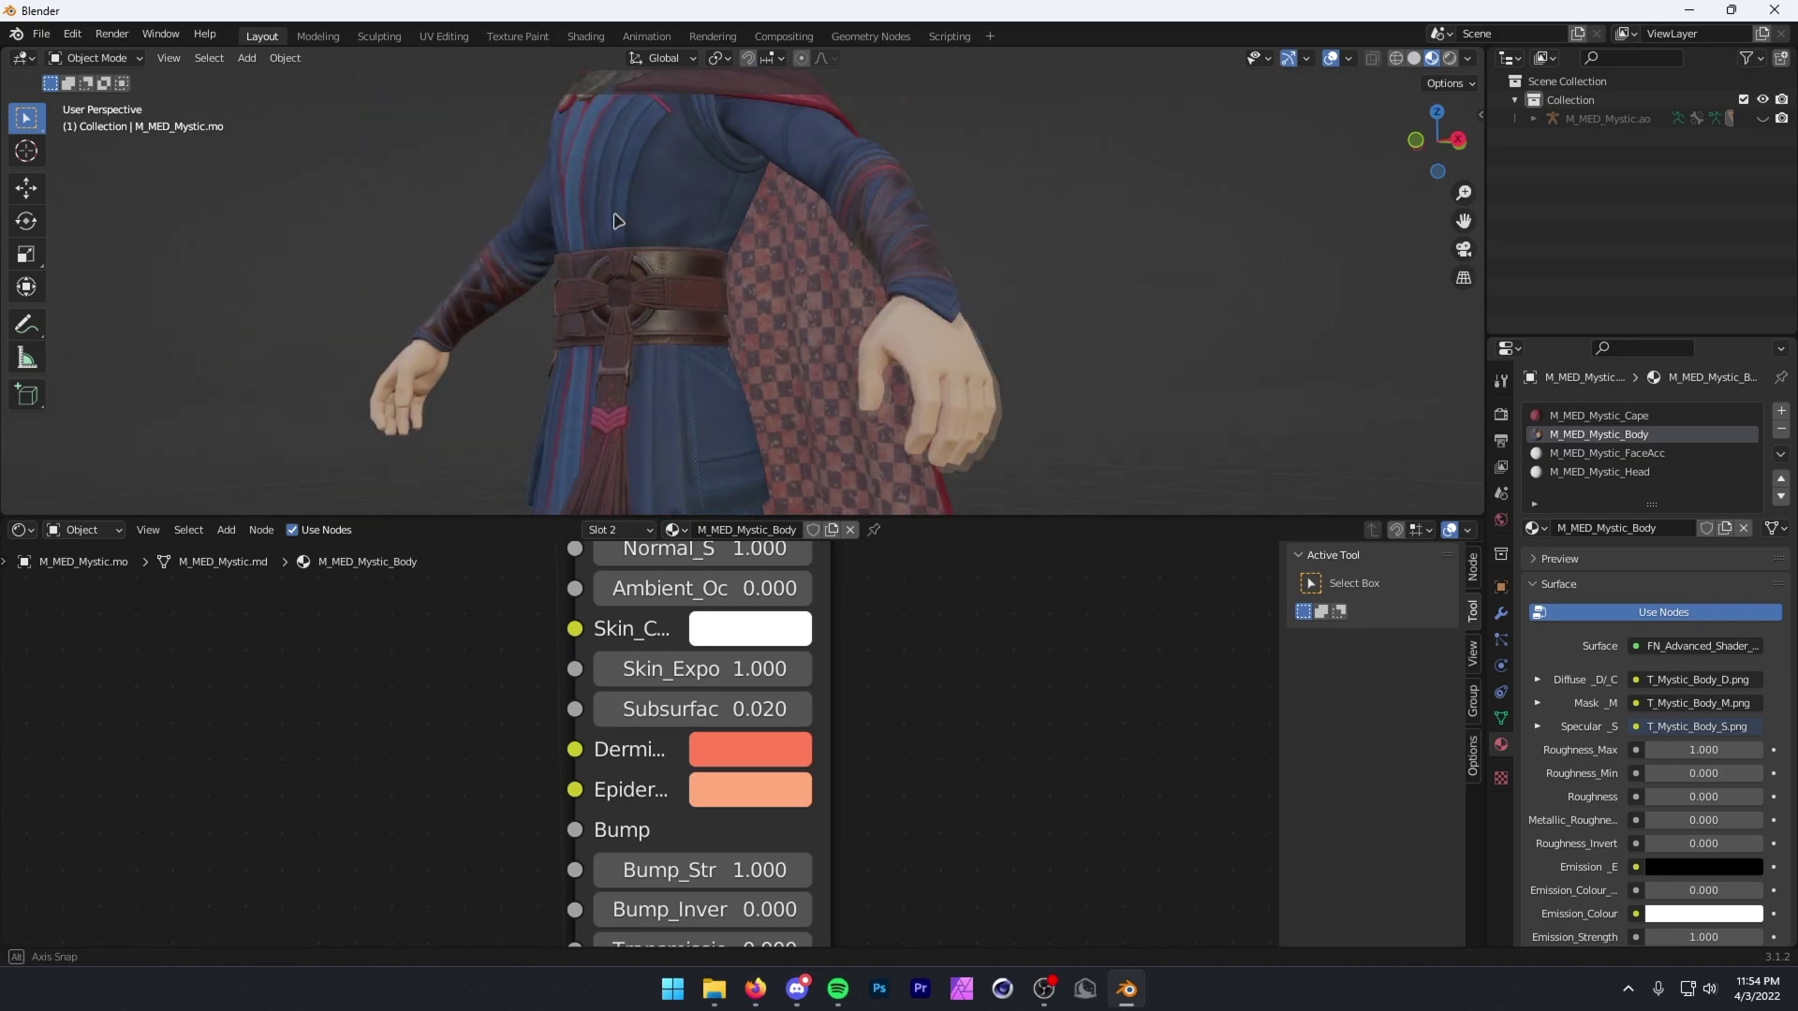
scroll(674, 229, up, 5)
key(Home)
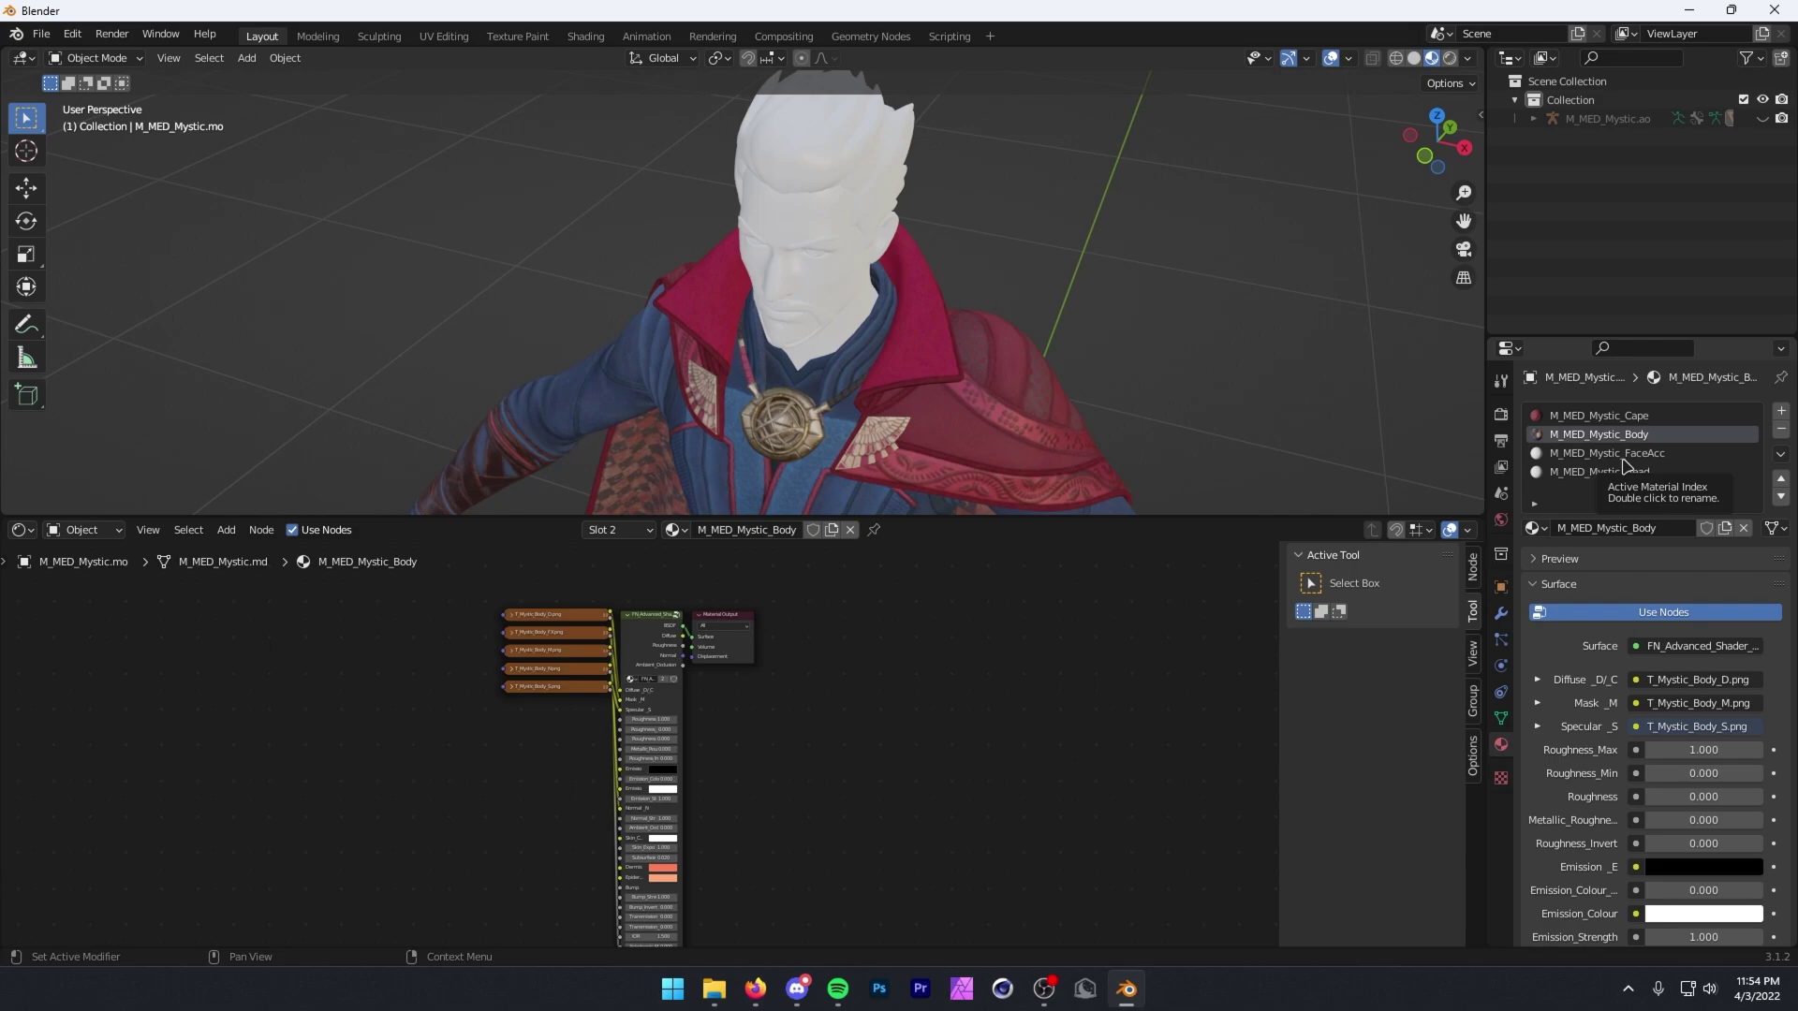
click(1624, 471)
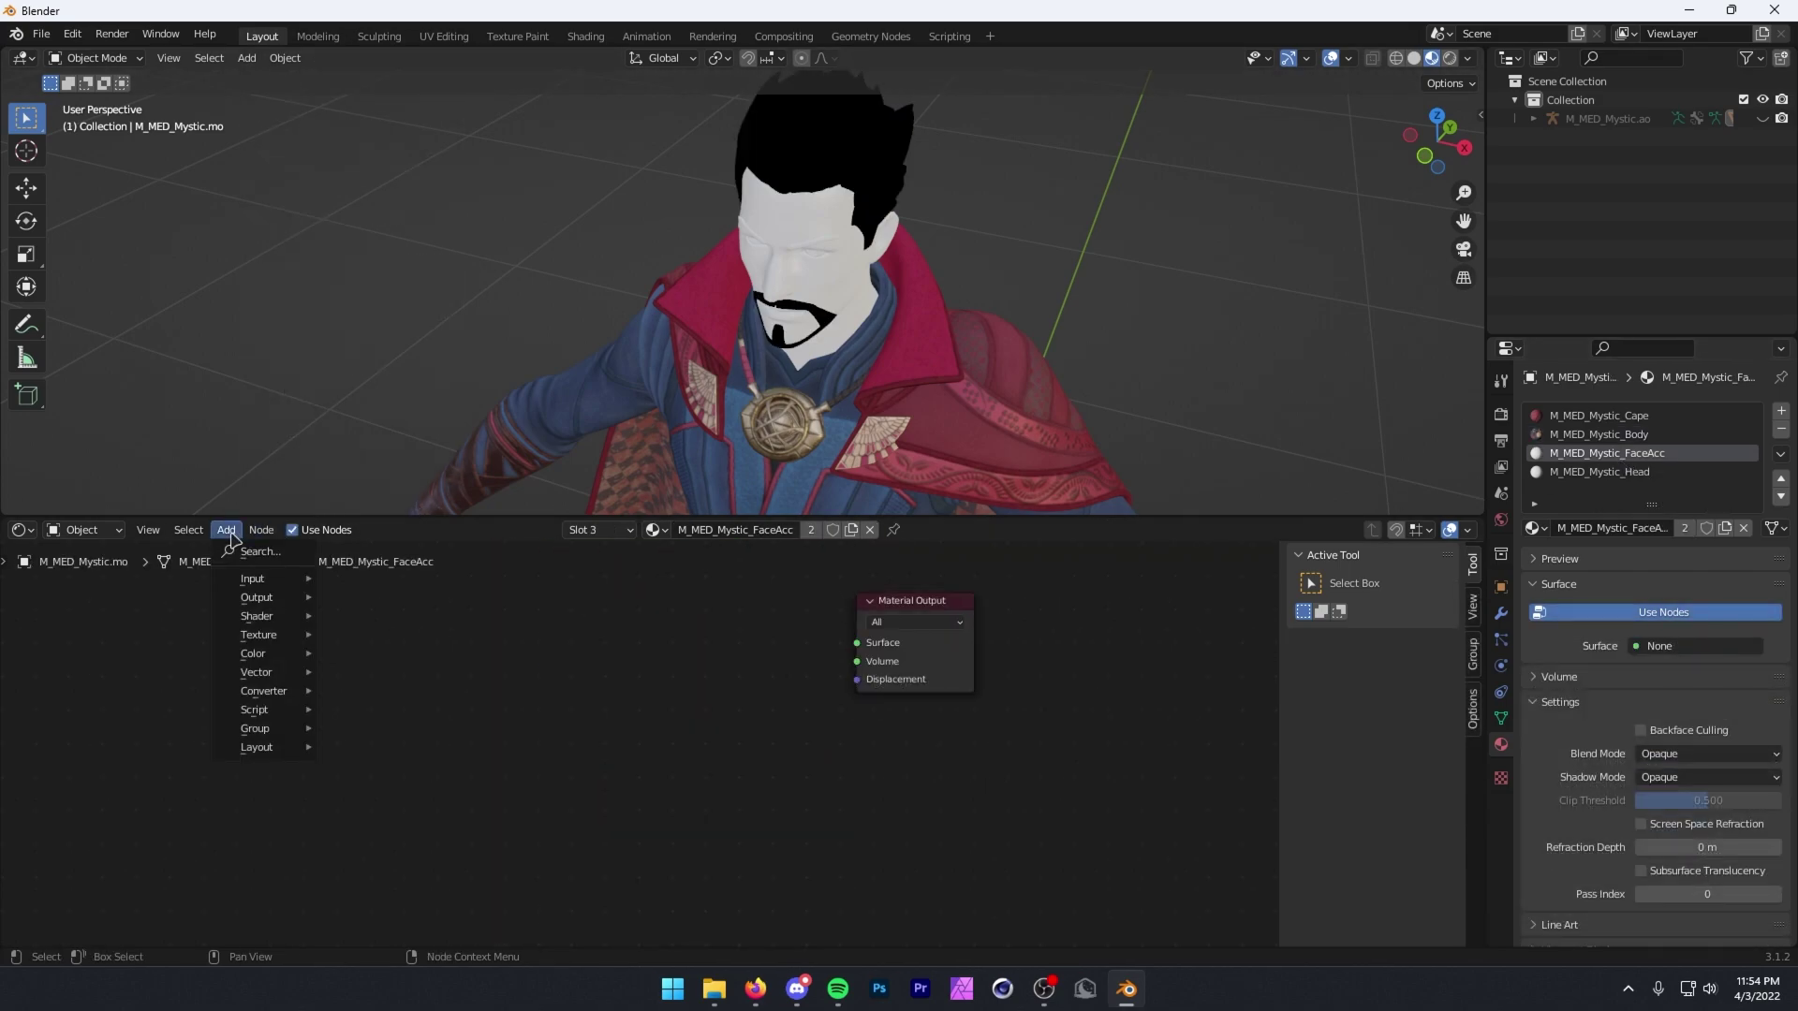
click(1625, 452)
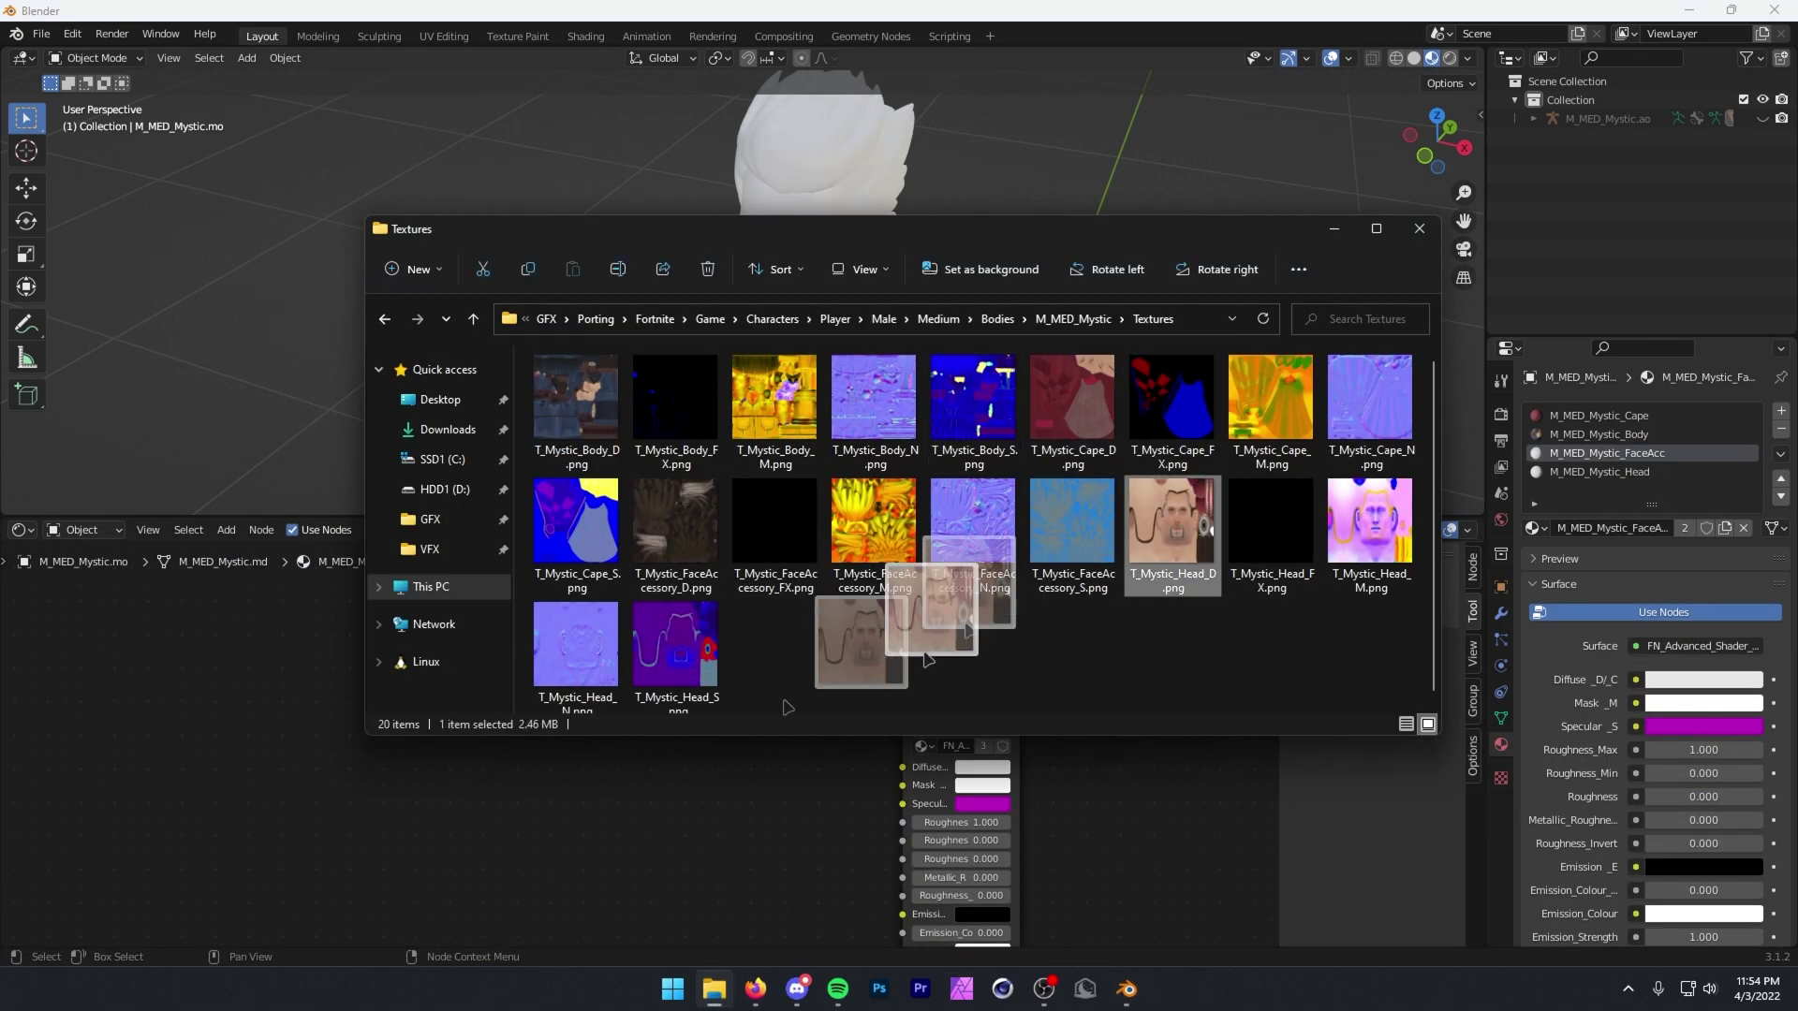
Add the T_Mystic_FaceAccessory D, FX, M, N and S textures to the face accessory material and link them to the shader's matching inputs.
drag(927, 660, 280, 824)
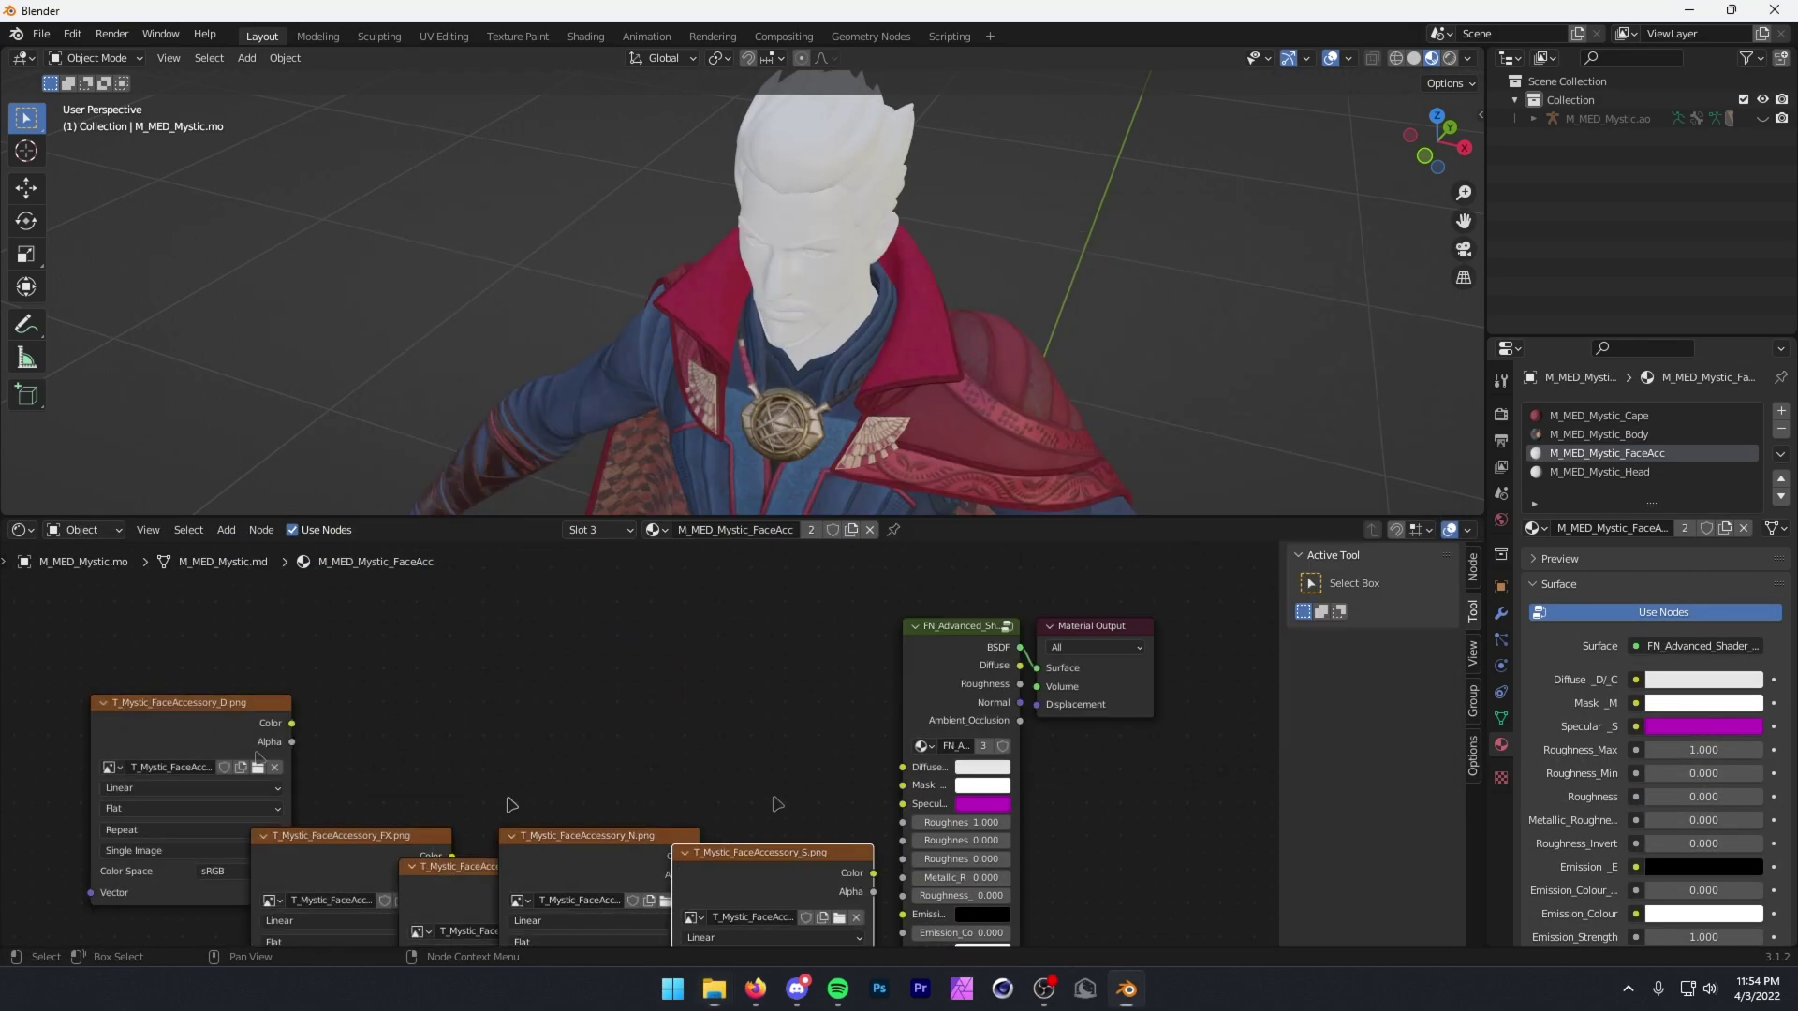
drag(637, 580, 880, 936)
scroll(749, 749, up, 5)
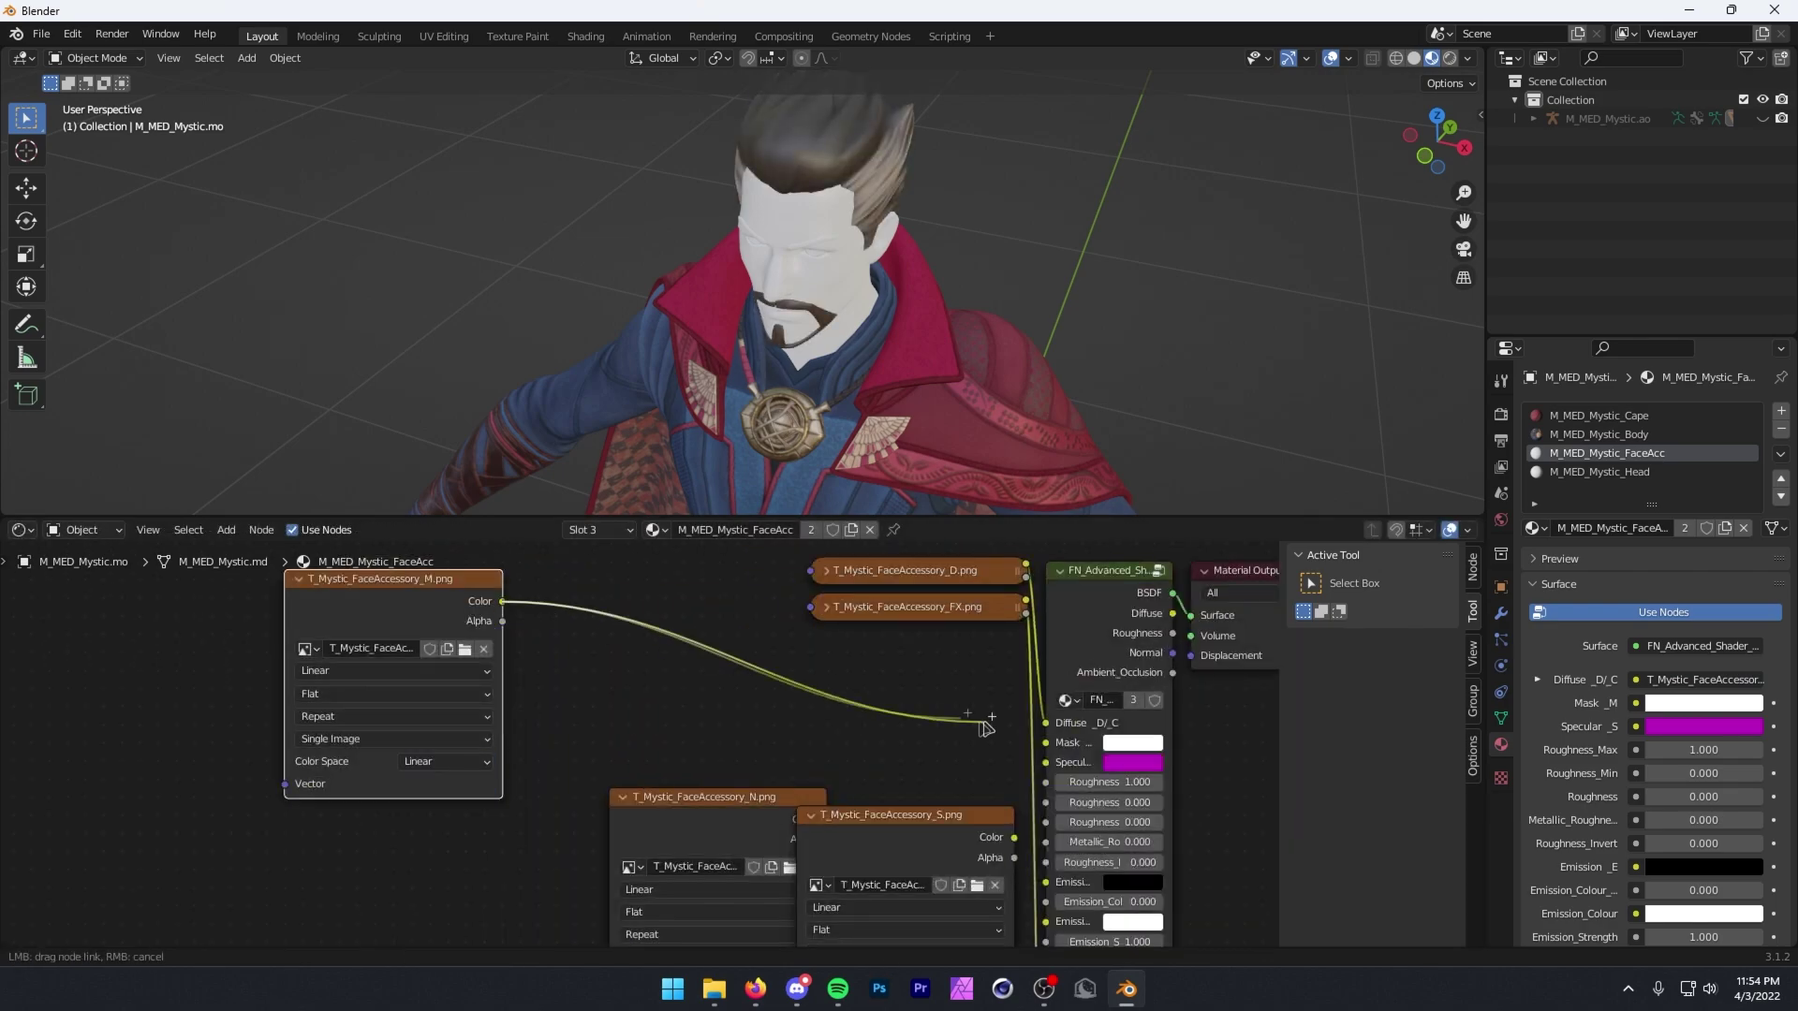
middle_drag(655, 749, 890, 768)
click(959, 885)
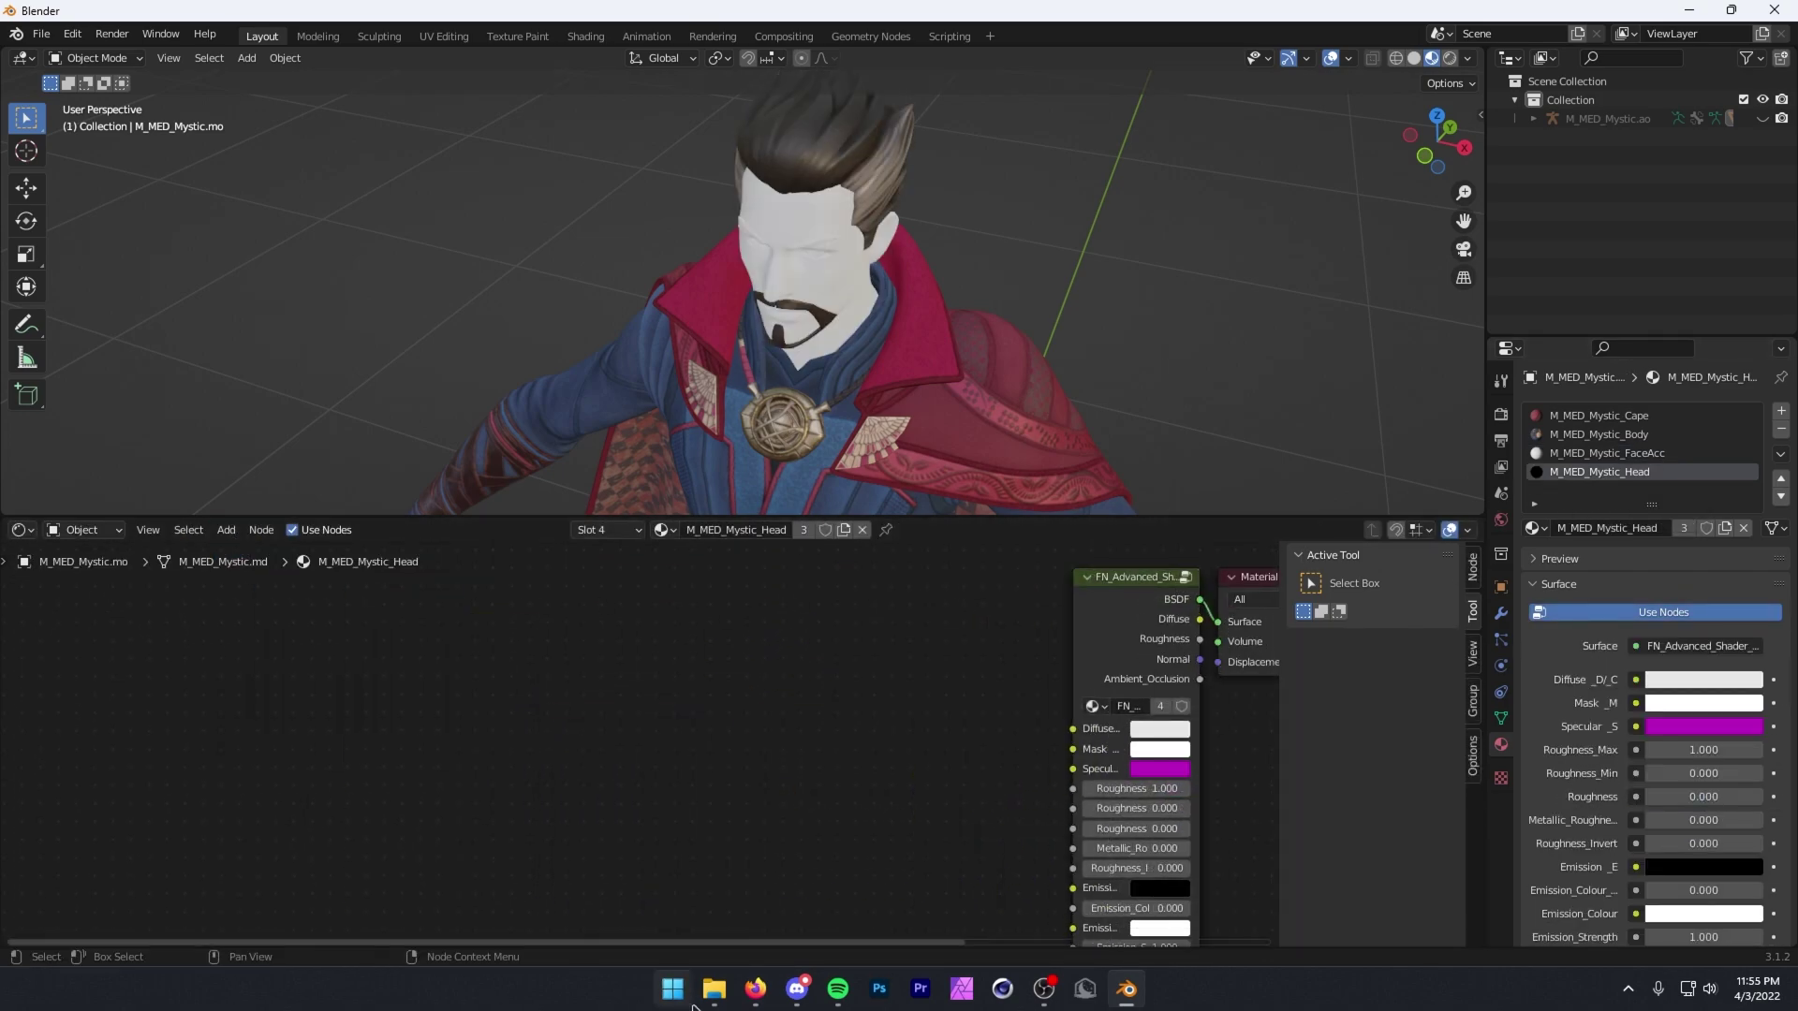
Add the T_Mystic_Head textures to the M_MED_Mystic_Head material and connect D, M and S to the shader's Diffuse, Mask and Specular inputs.
click(713, 988)
drag(1283, 618, 281, 749)
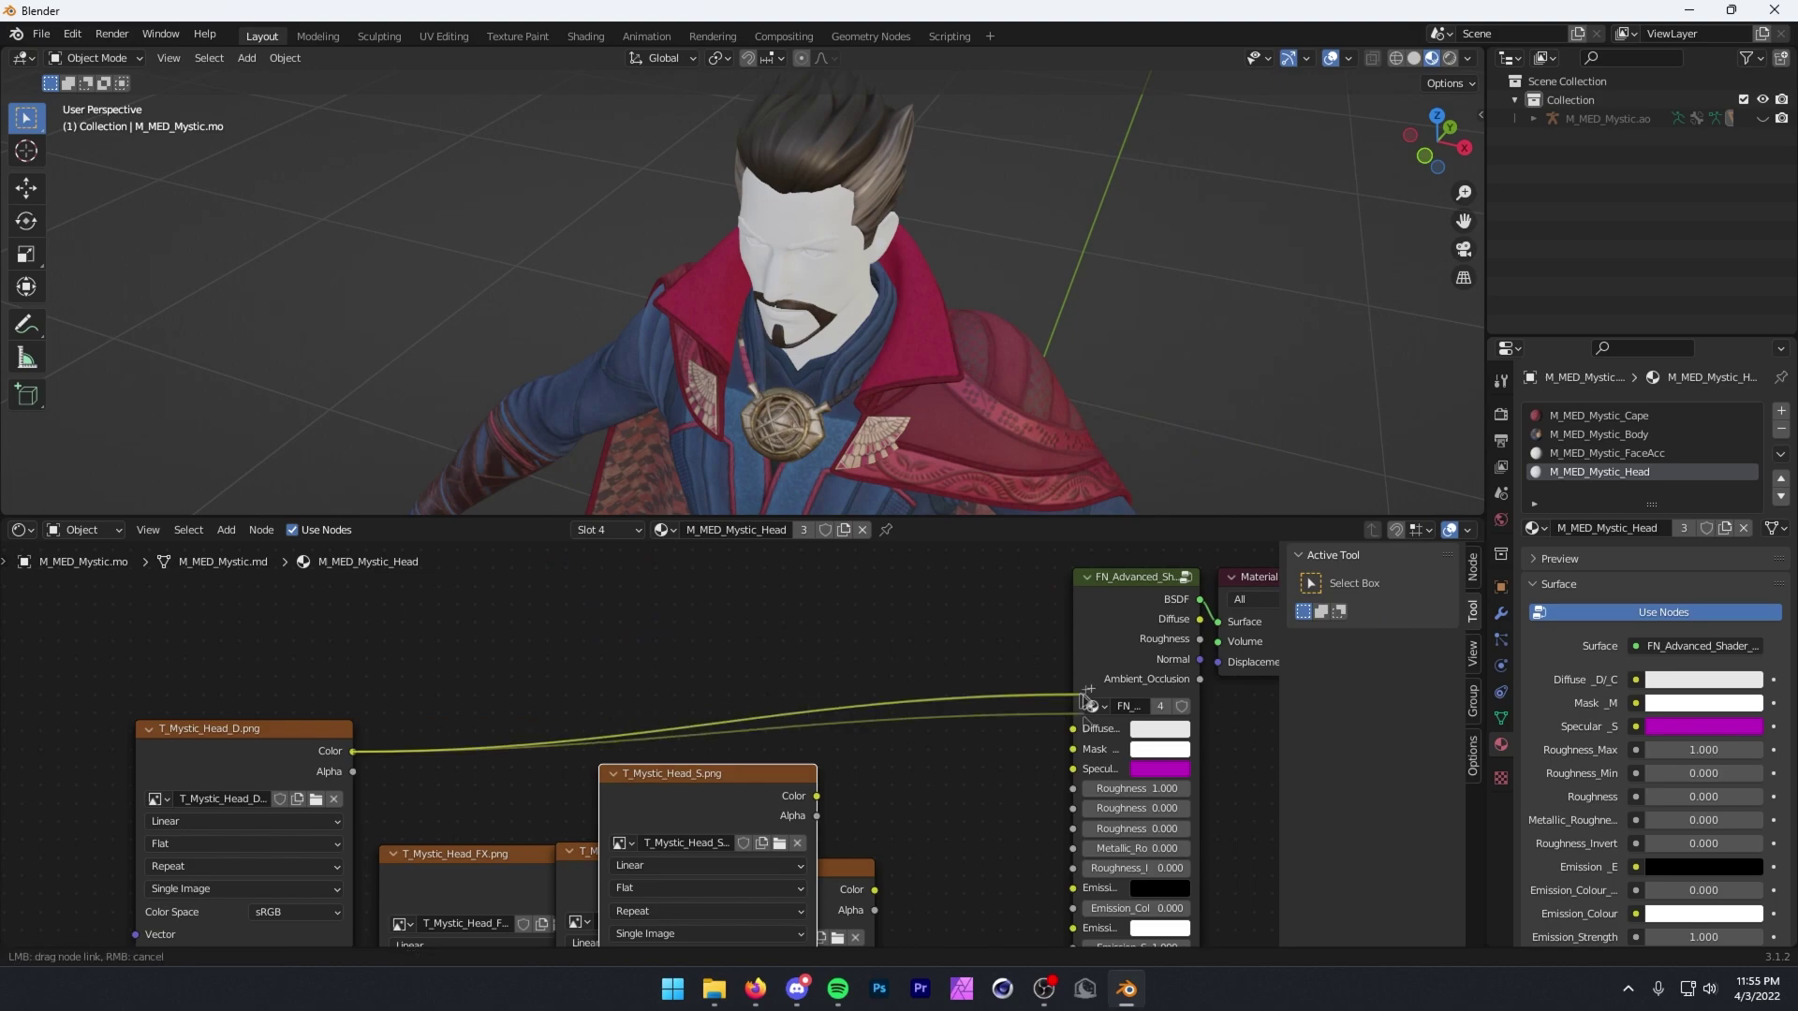
drag(385, 598, 764, 890)
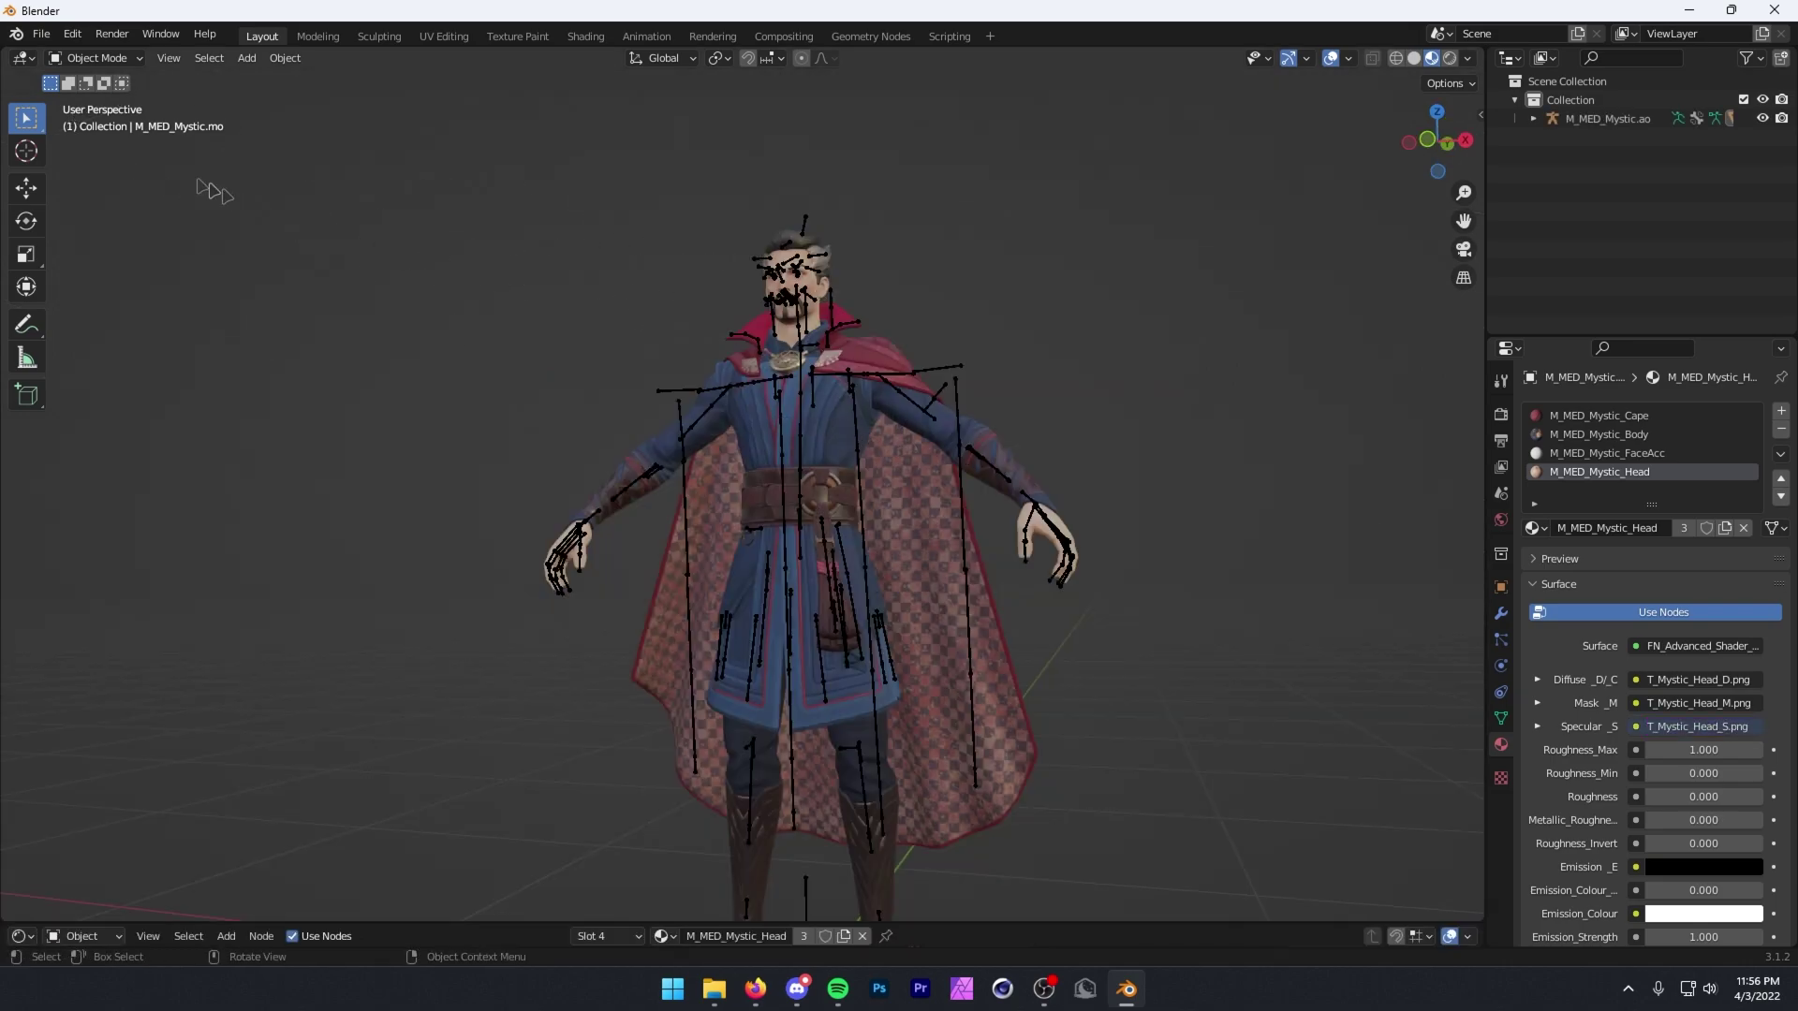
Make sure Automatically Pack Resources is enabled for the external data and save the file.
click(43, 35)
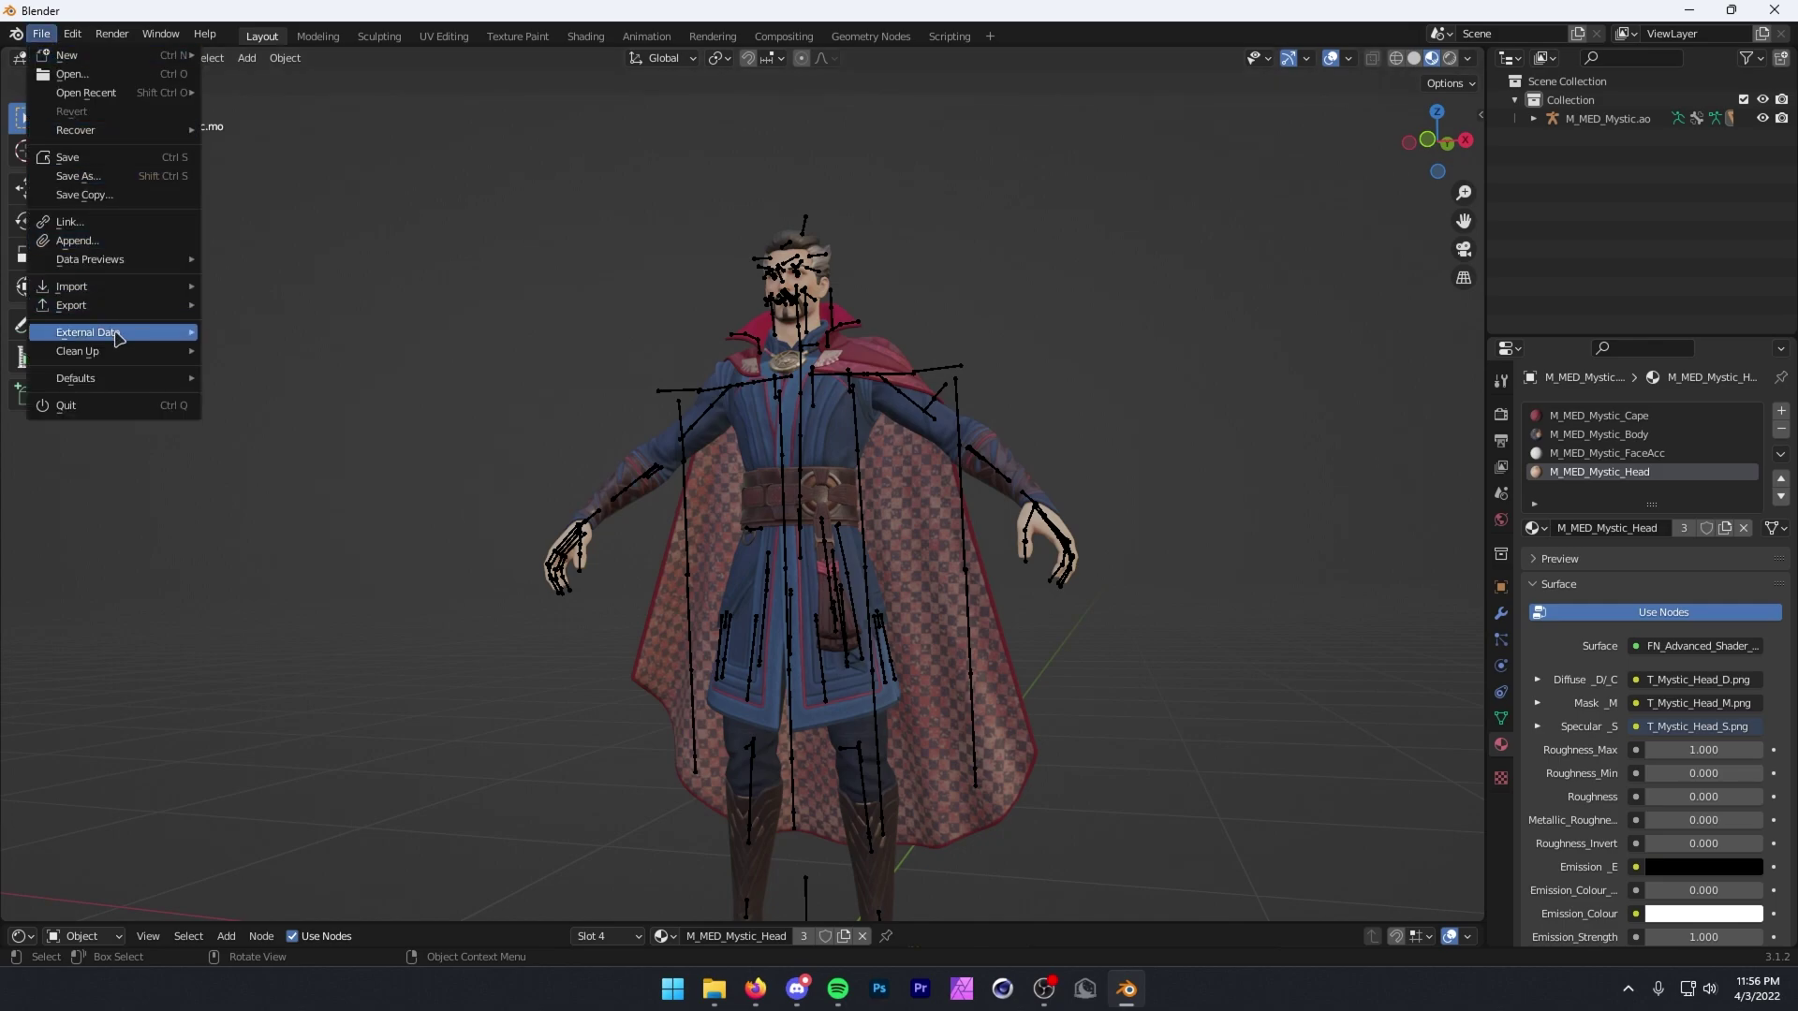
mouse_move(118, 337)
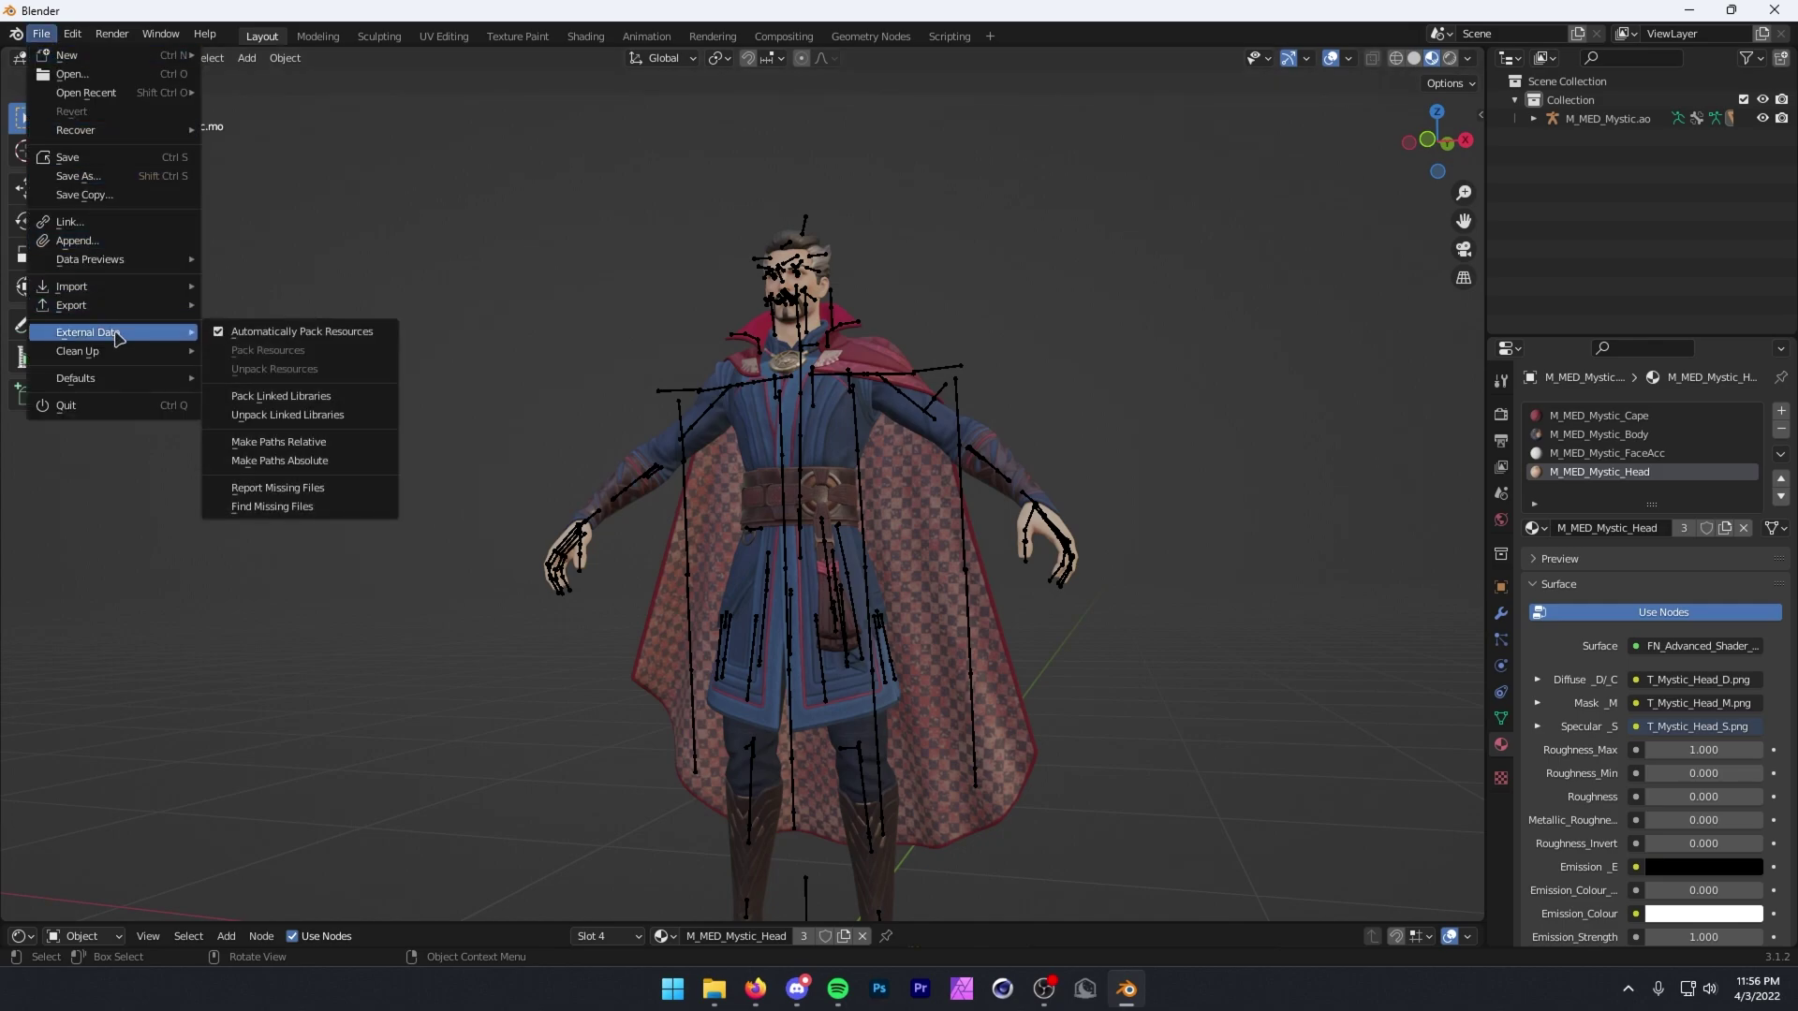
click(337, 341)
click(41, 34)
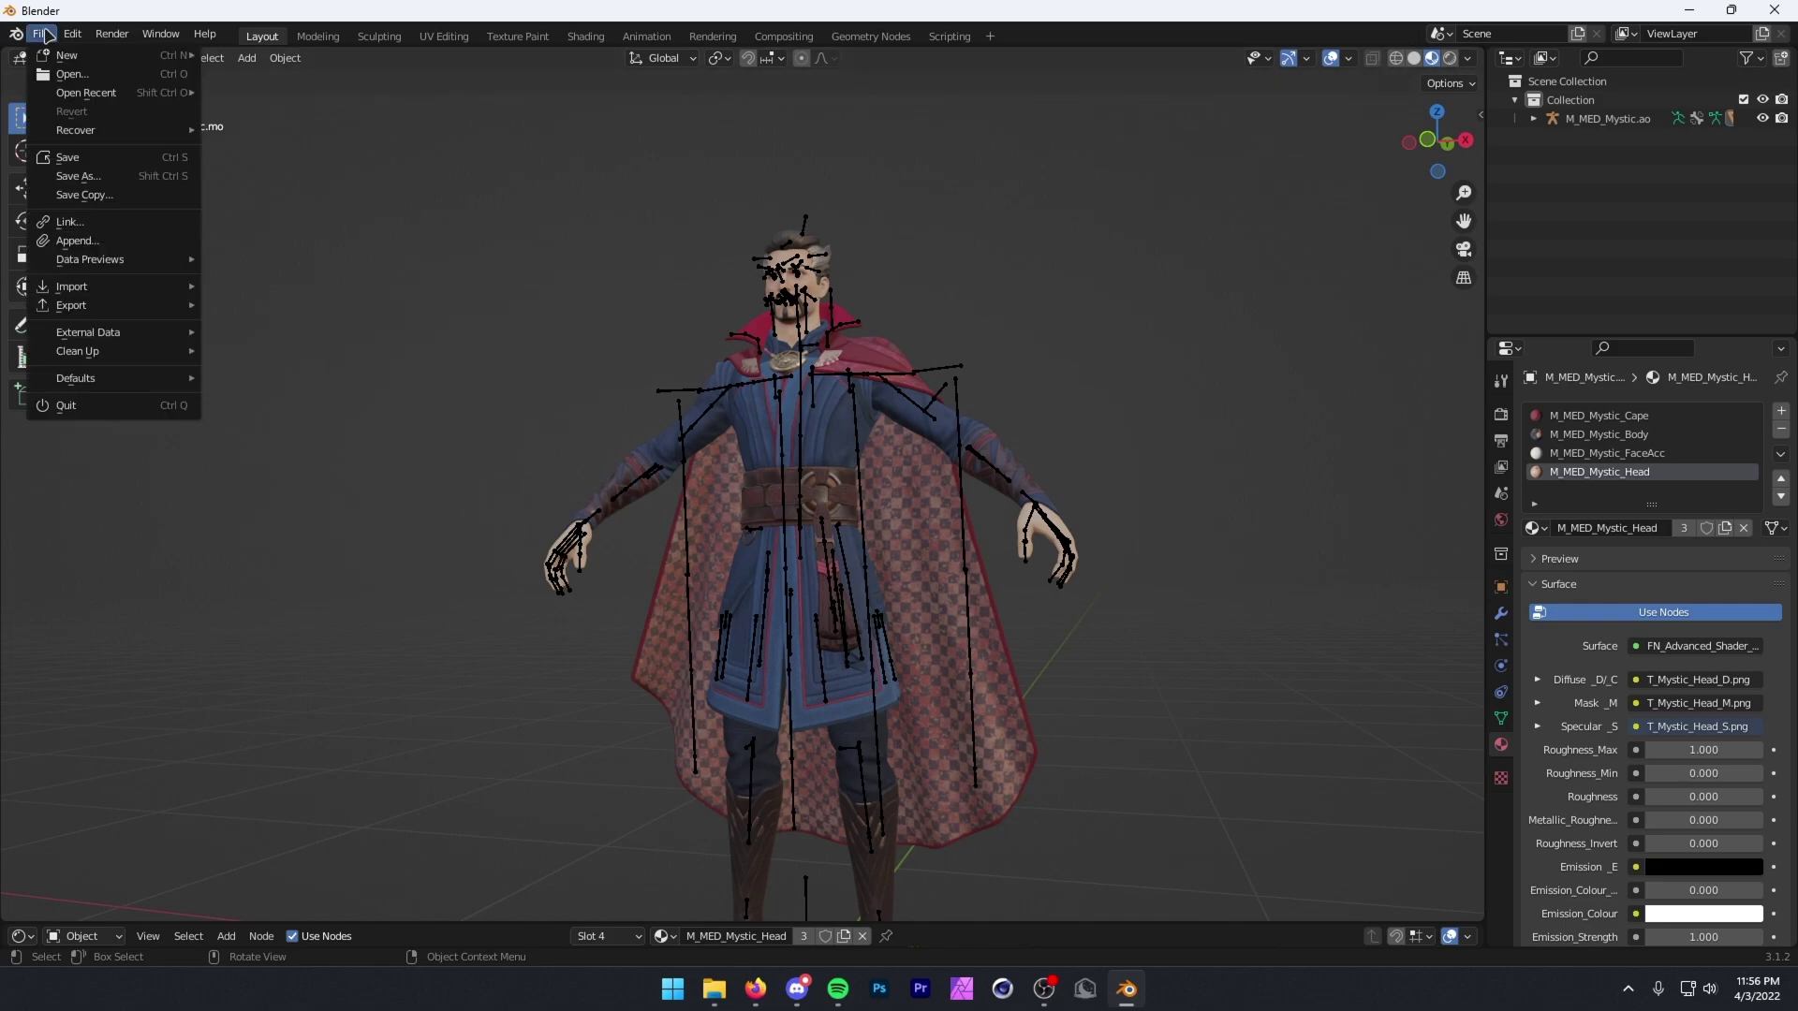
click(101, 156)
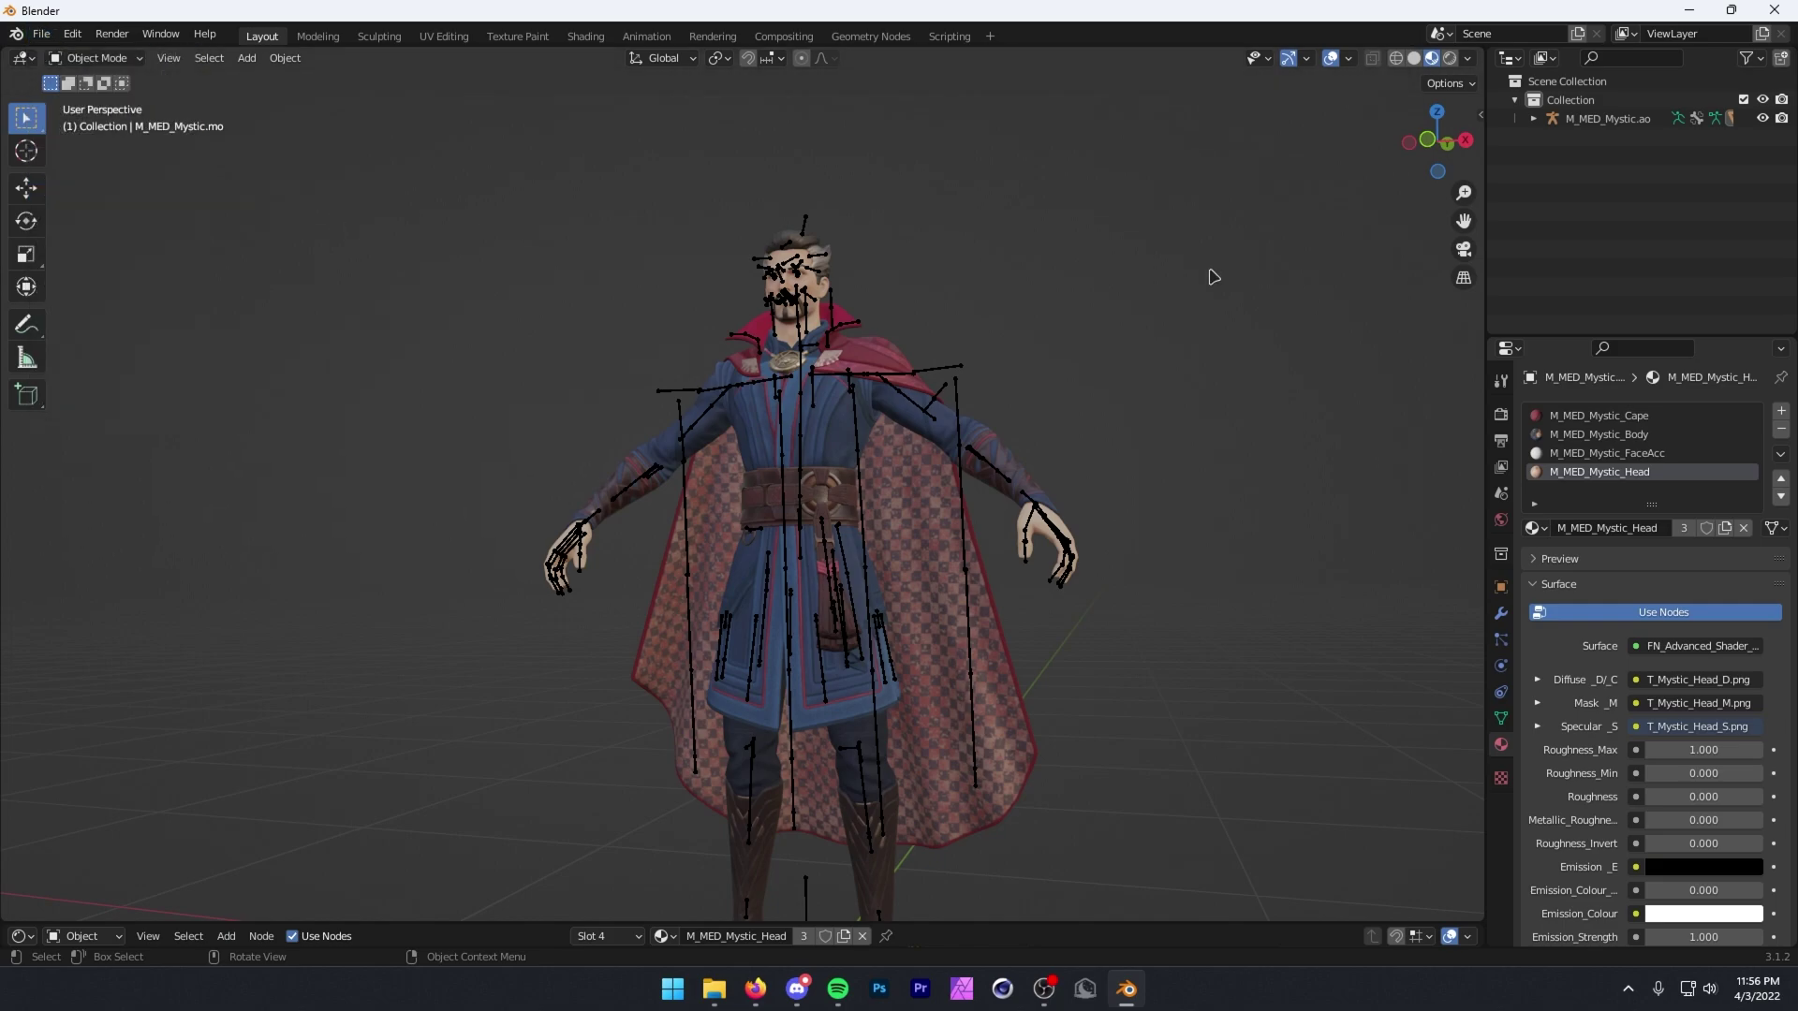